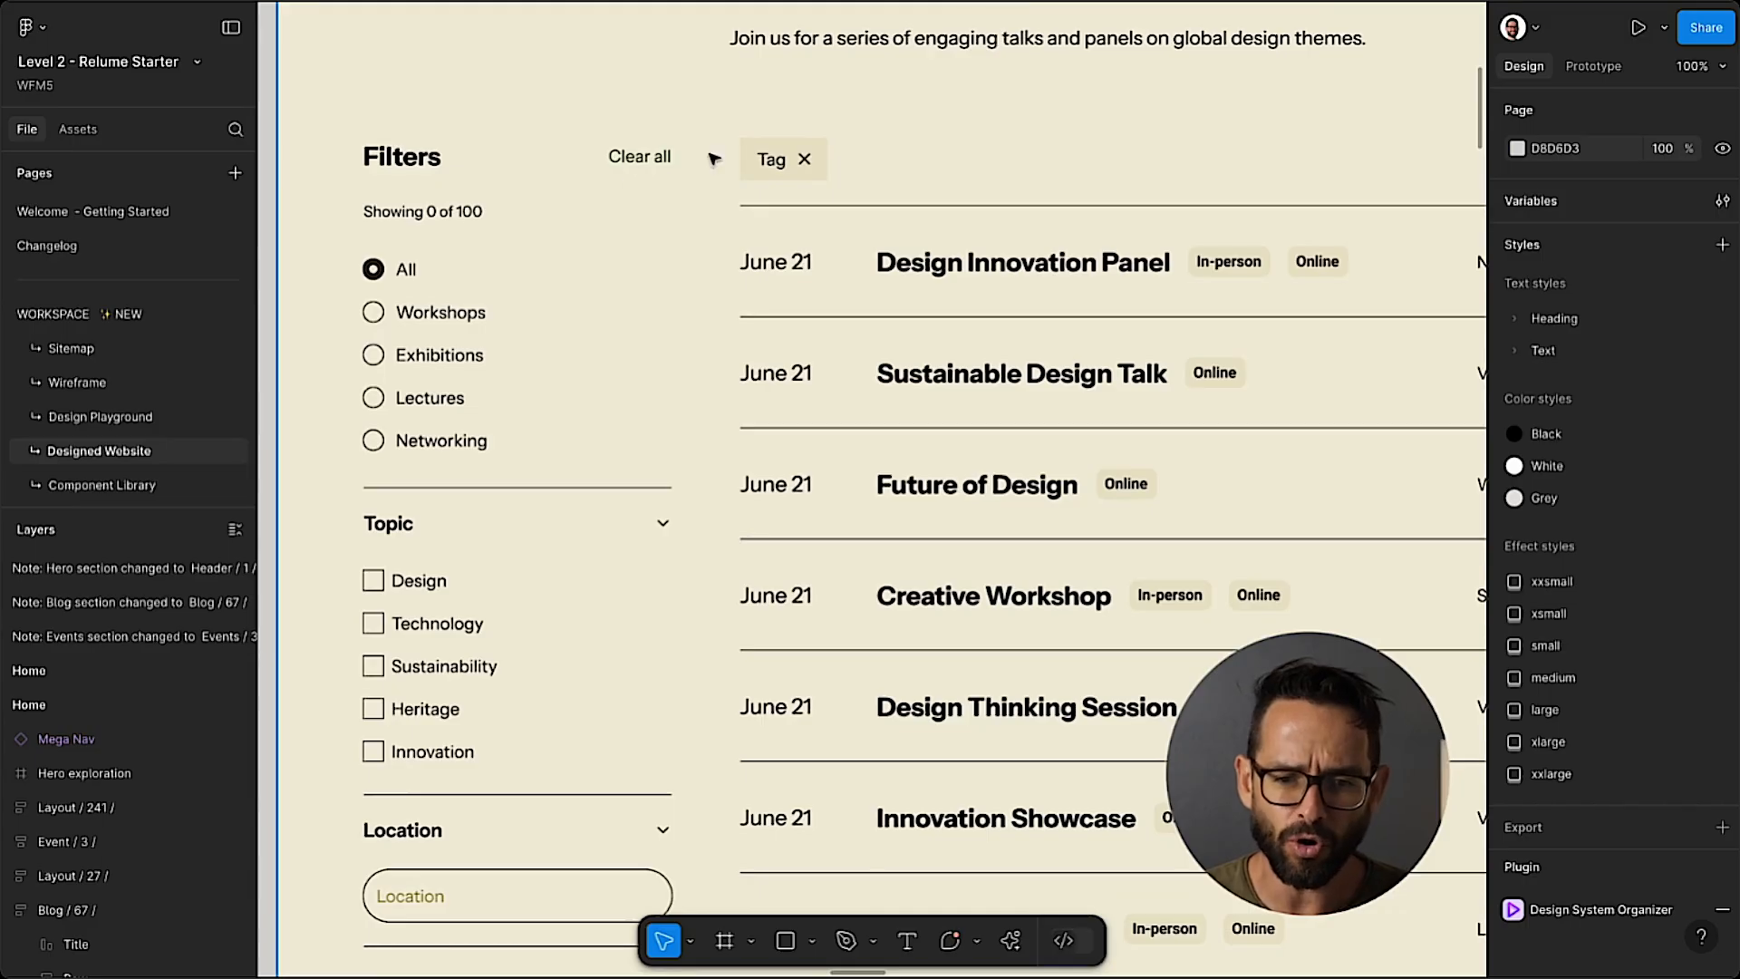
Compare the Schedule section of the Figma Events design with the current Webflow Events page, and inspect the Category Filters / 1 / frame in Figma.
scroll(766, 175, "down", 1)
key("minus")
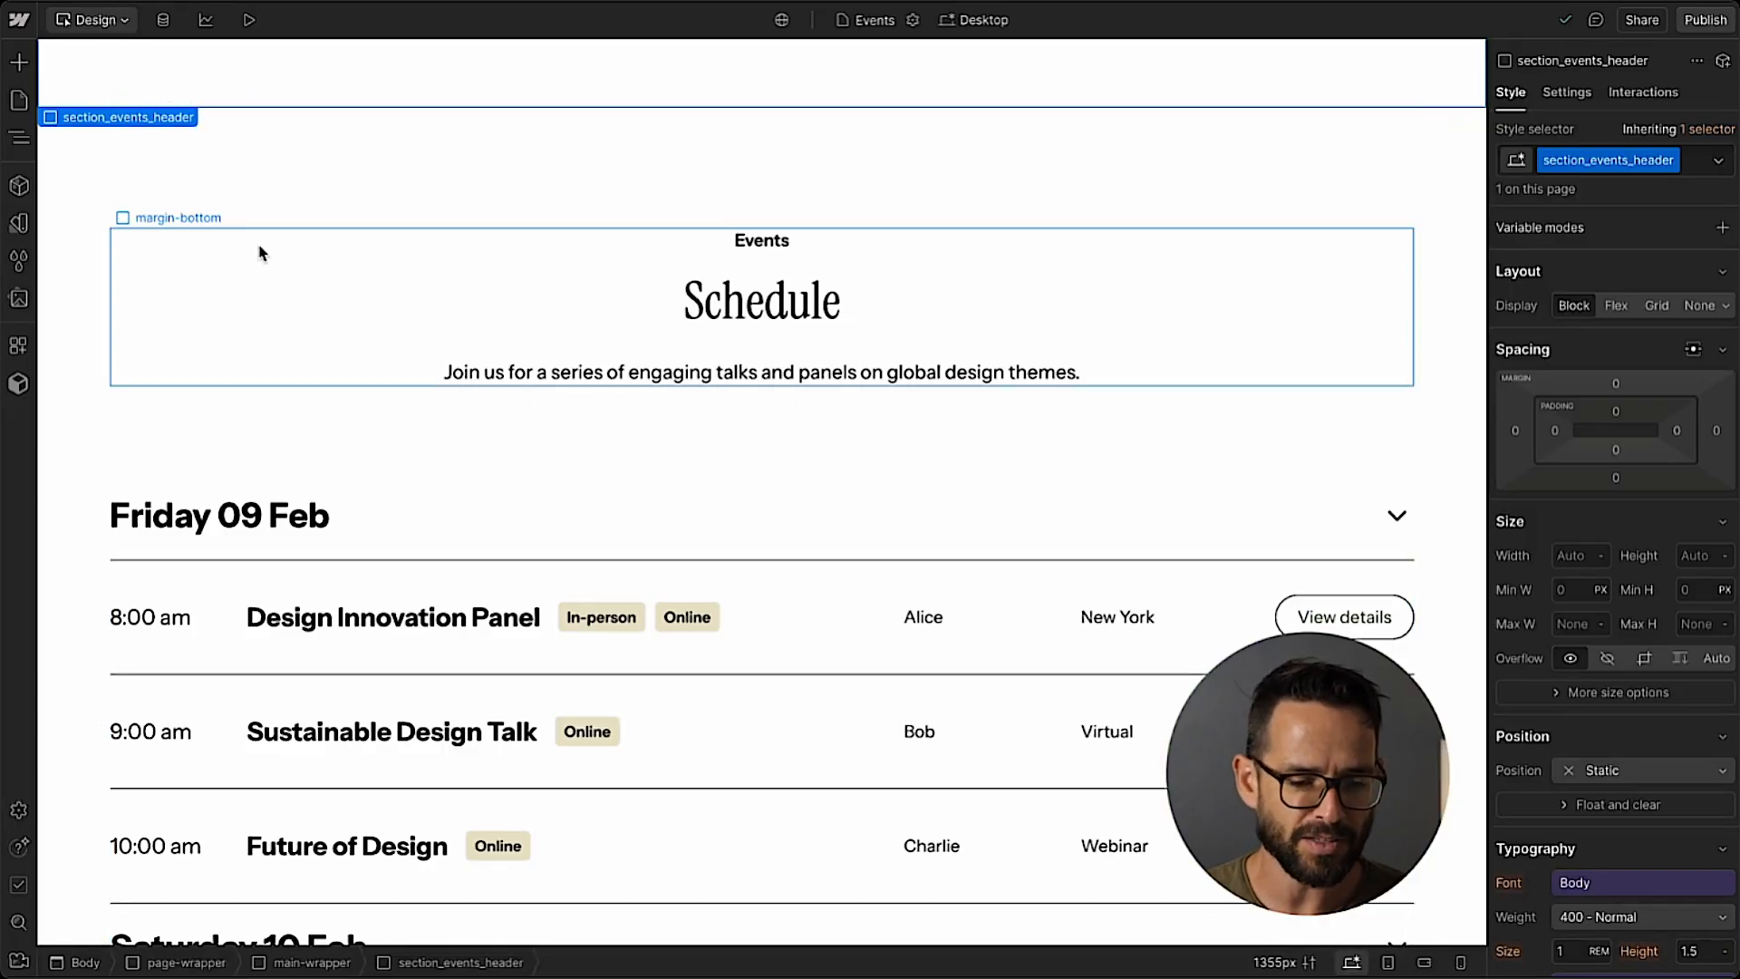
scroll(252, 250, "down", 1)
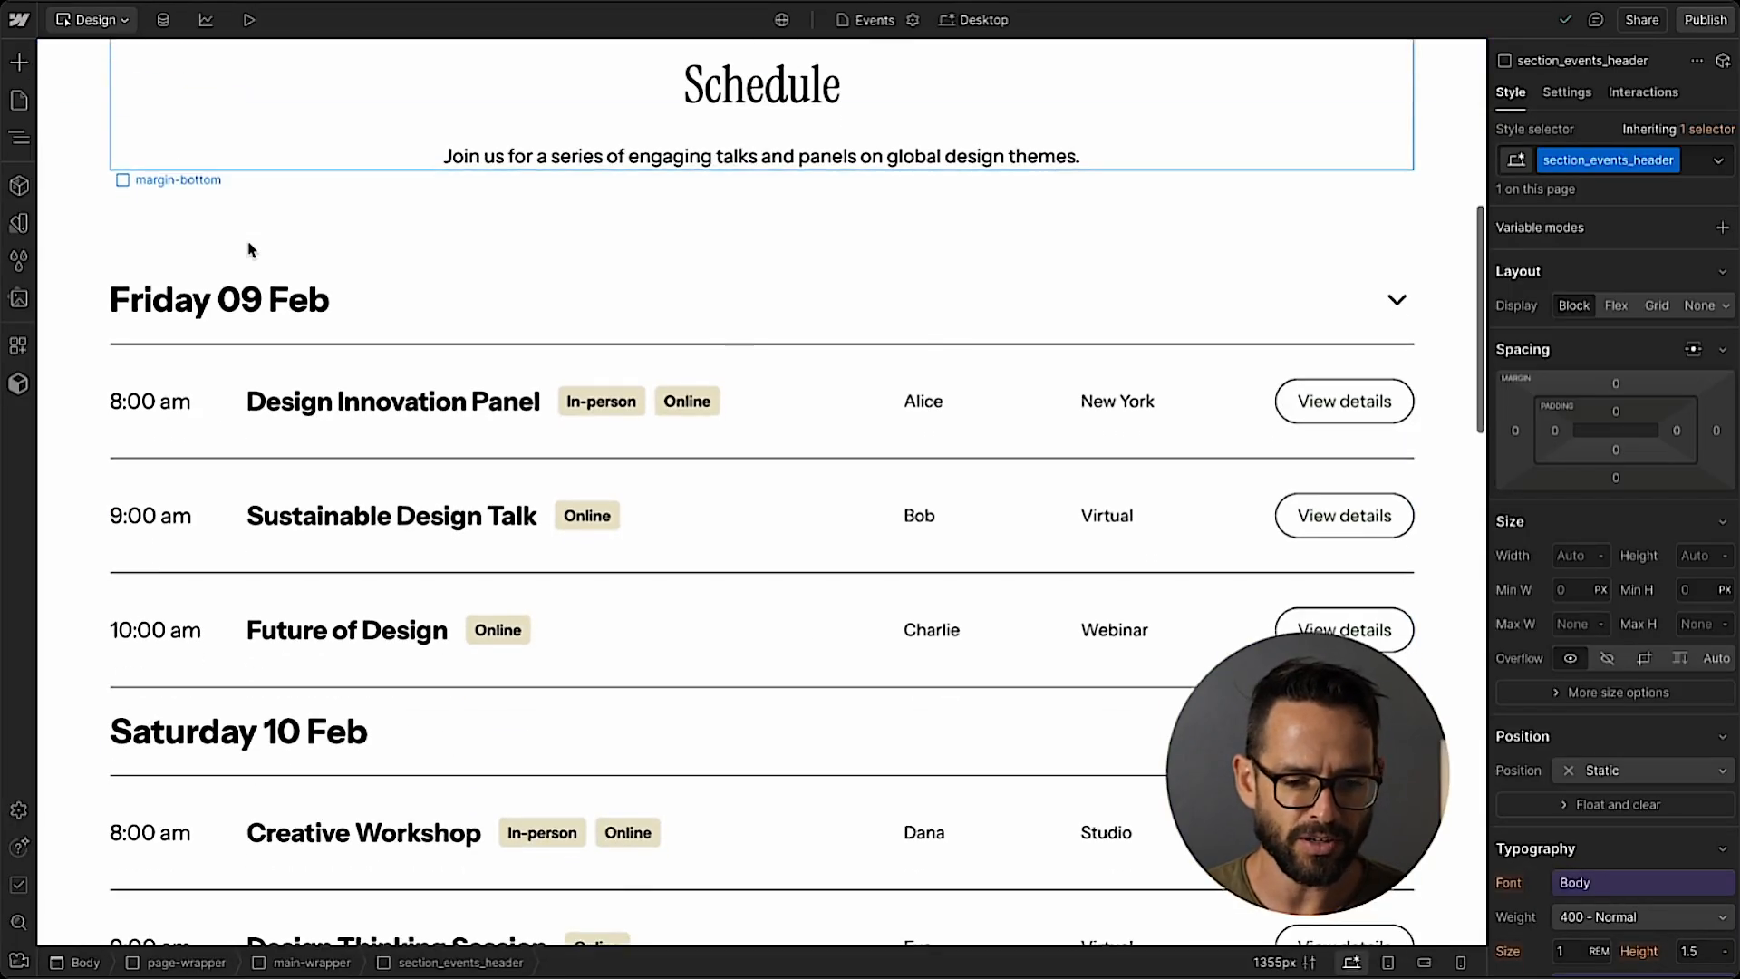
scroll(252, 250, "down", 10)
scroll(252, 250, "up", 12)
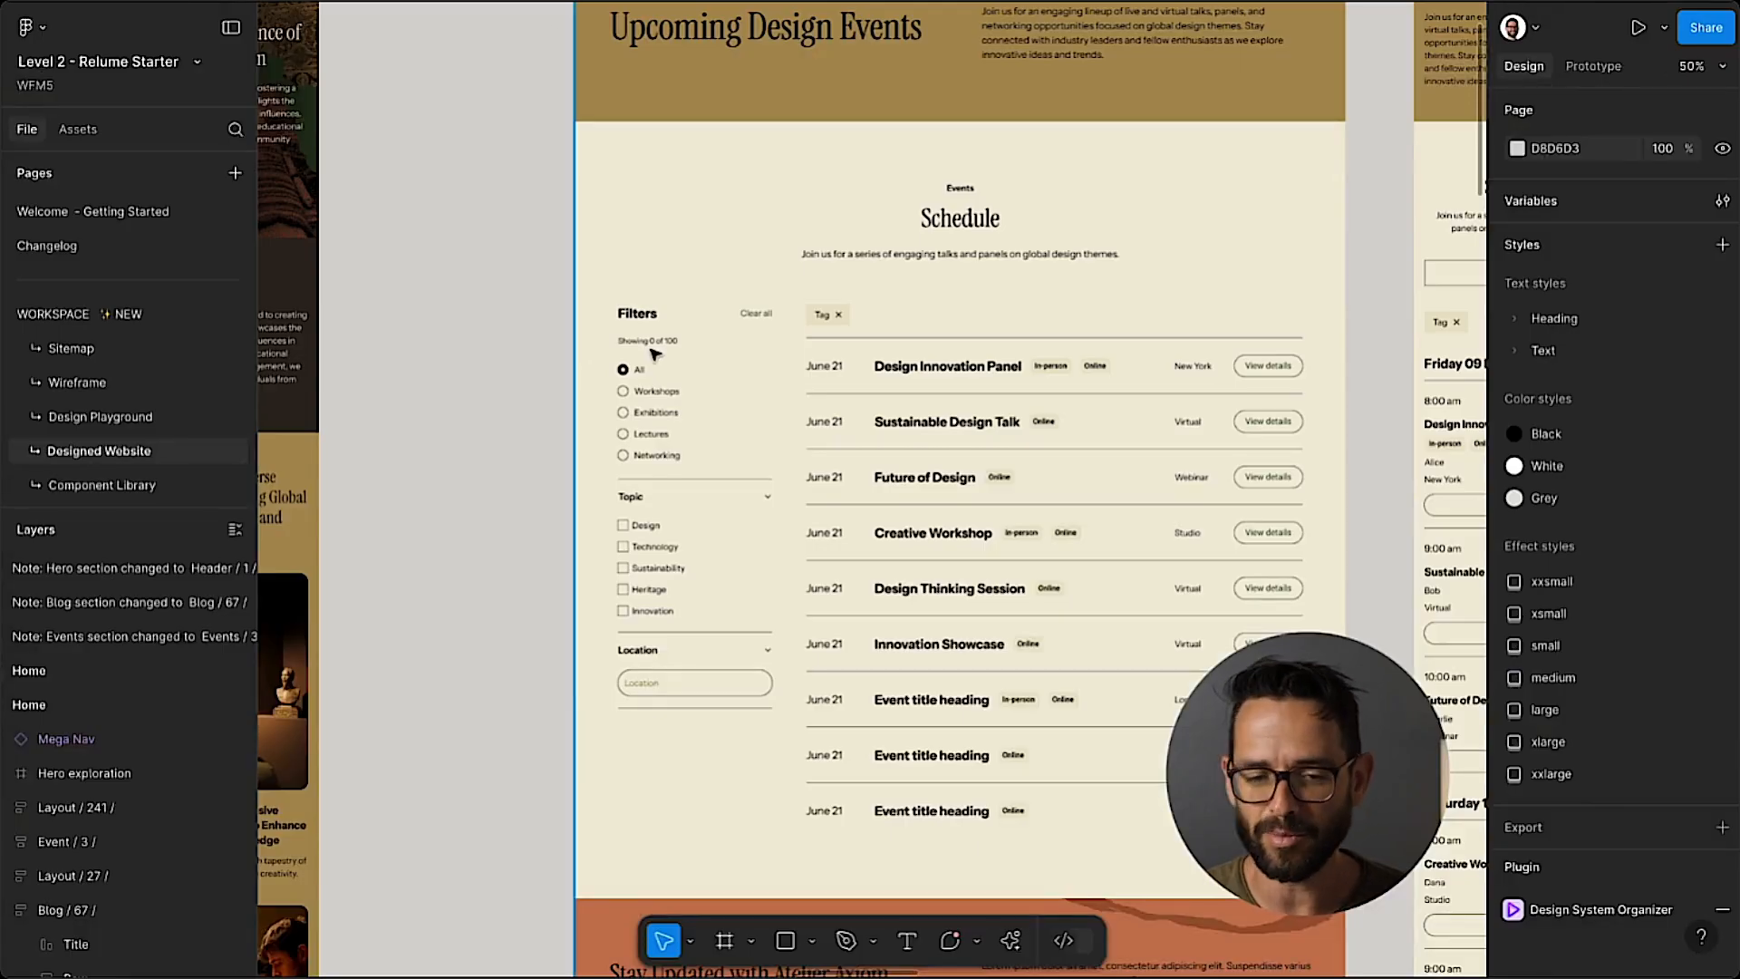
double_click(696, 340)
double_click(676, 296)
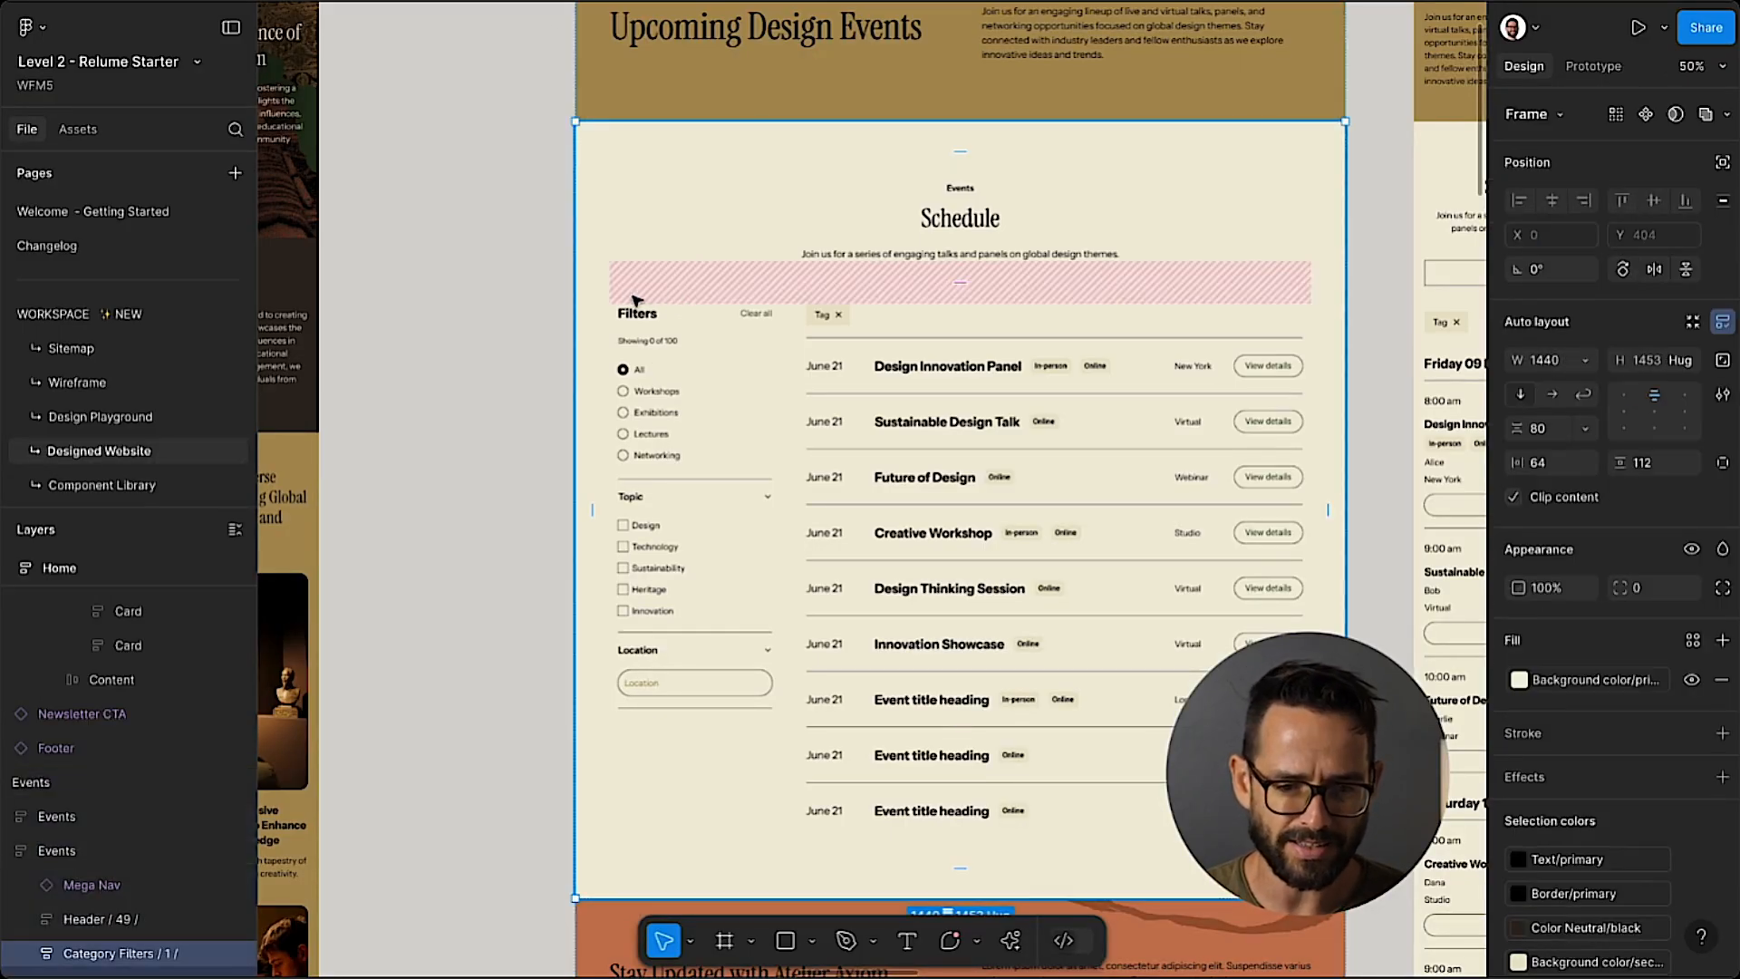
scroll(166, 587, "down", 3)
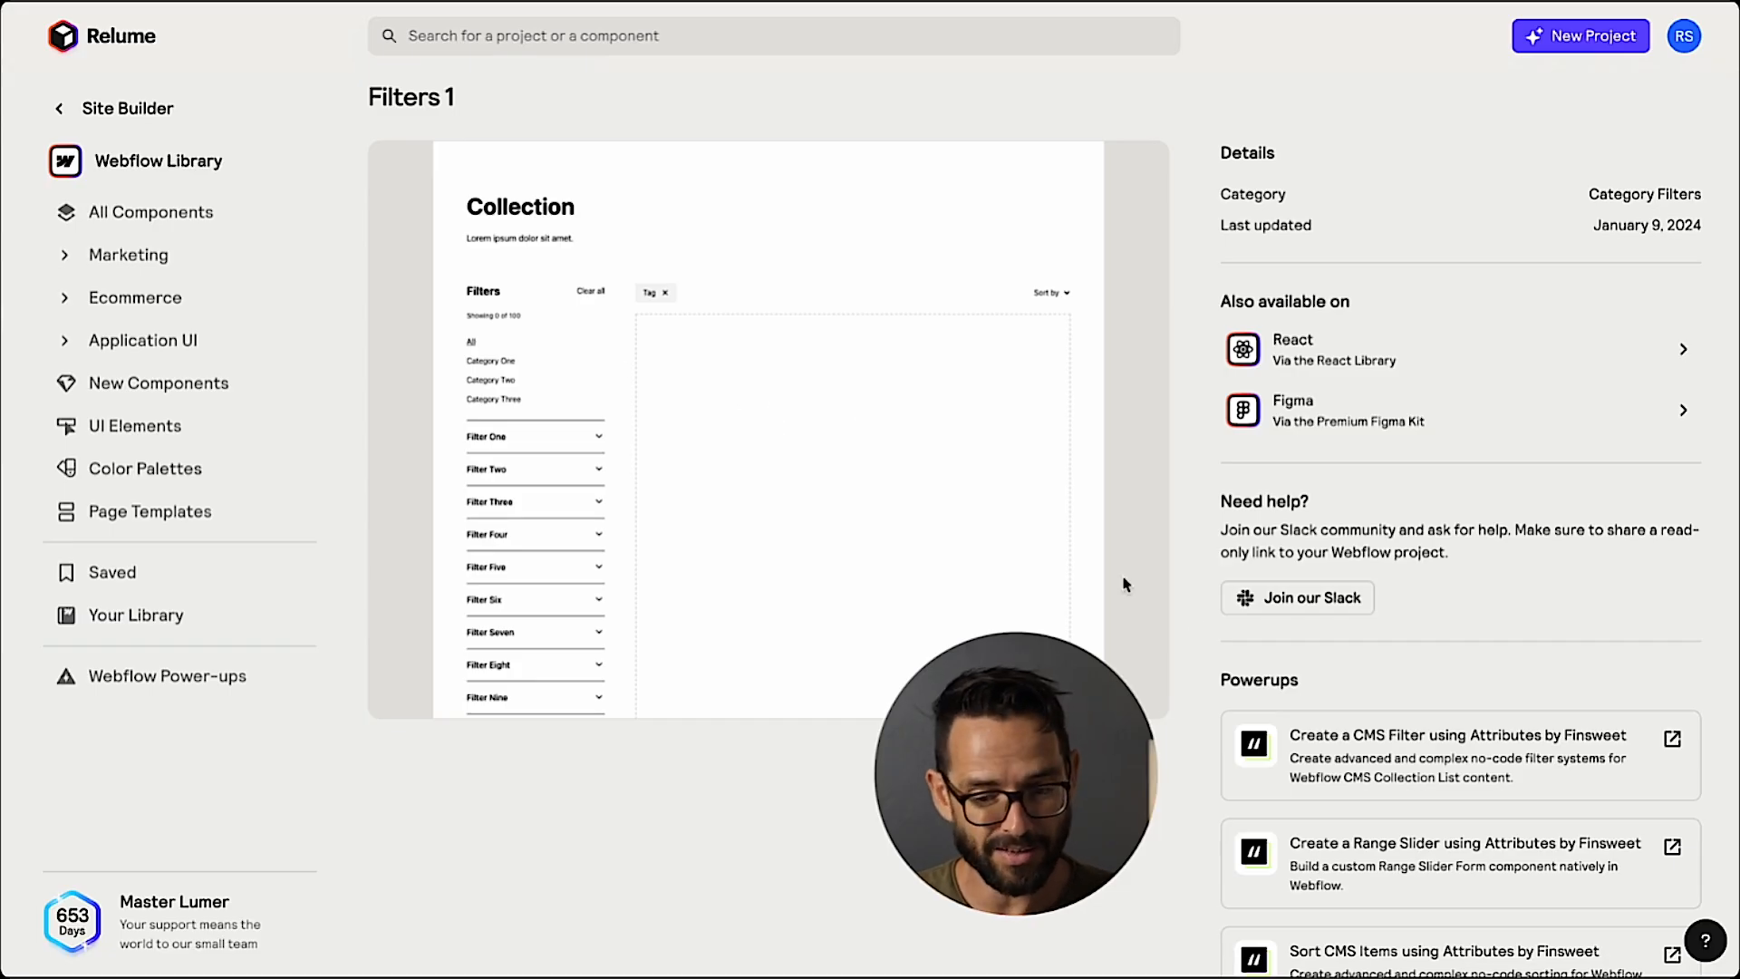
Open the Finsweet CMS Filter documentation from Relume's Filters 1 page and review the script and the attributes required for minimum setup.
left_click(1335, 764)
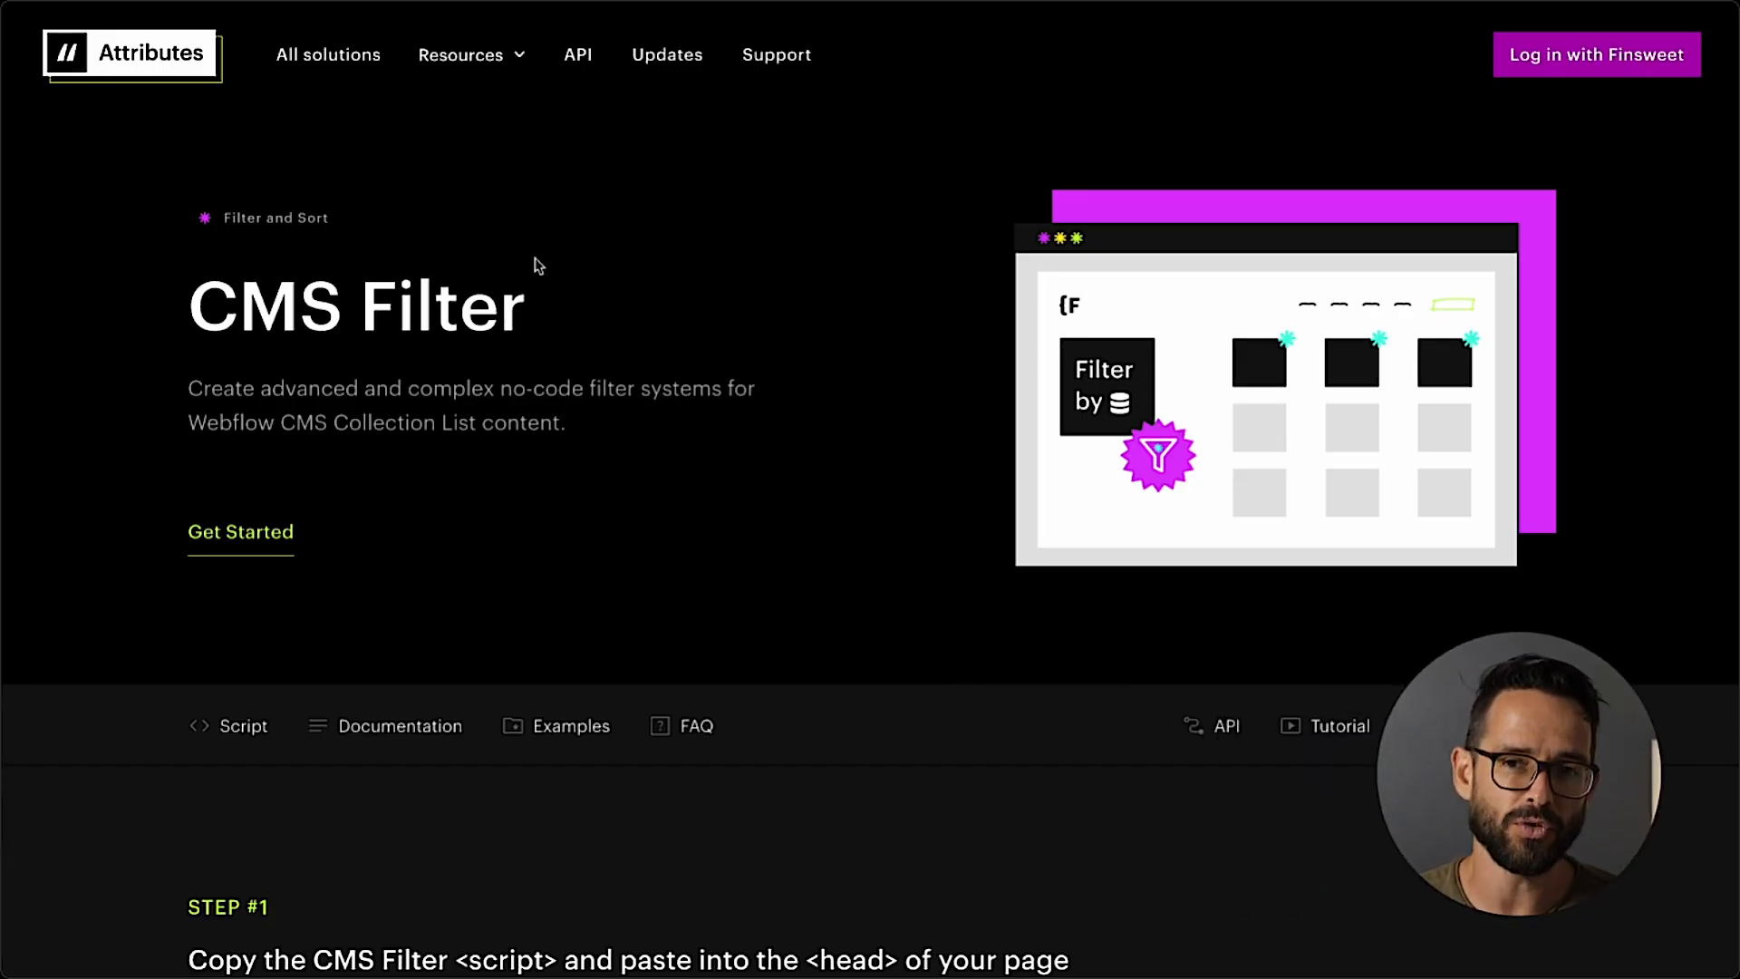
scroll(538, 264, "down", 6)
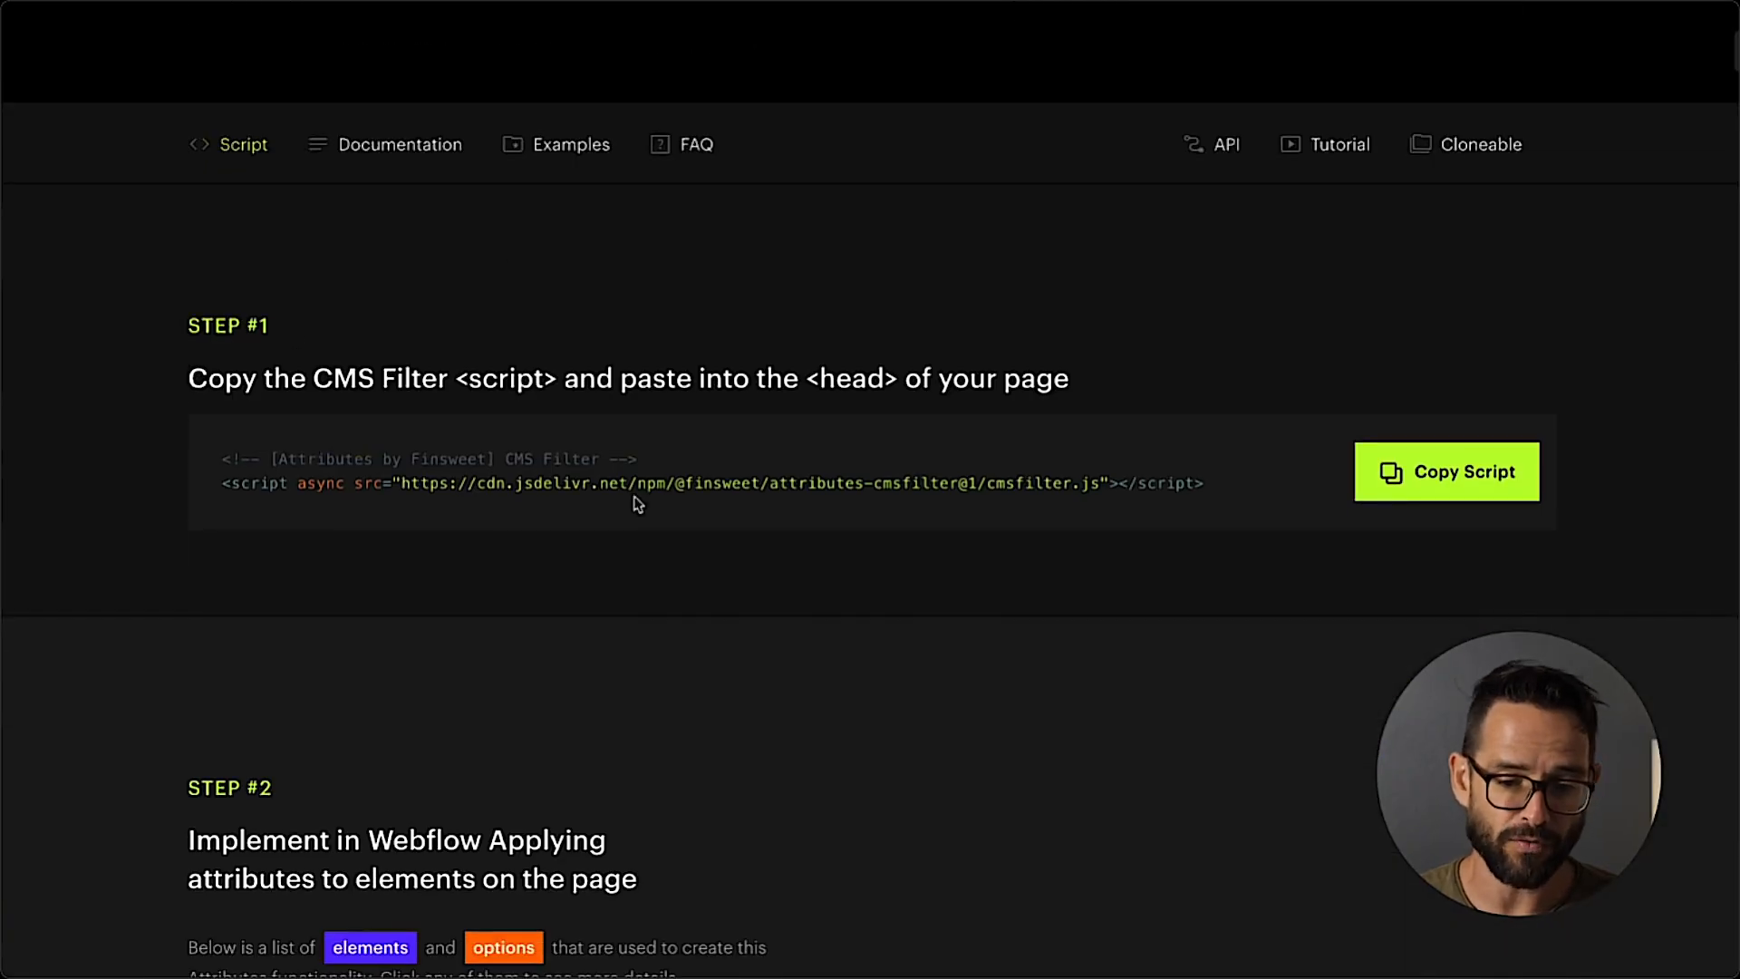
scroll(471, 360, "down", 8)
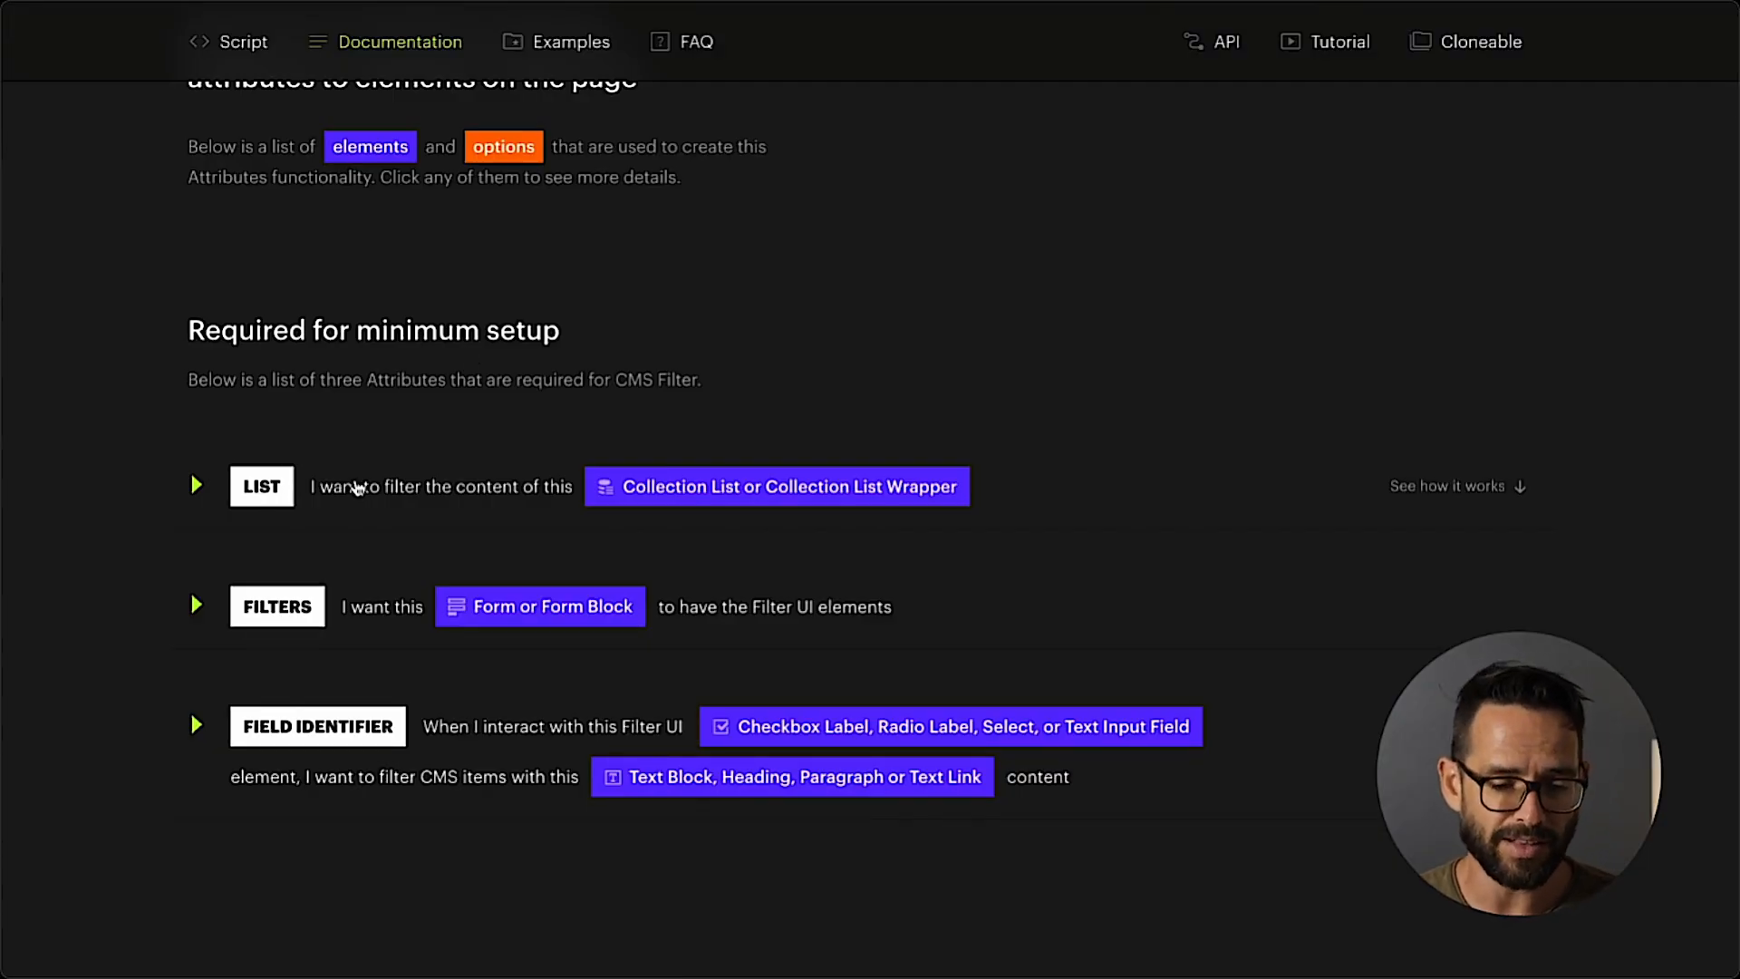
scroll(507, 653, "down", 1)
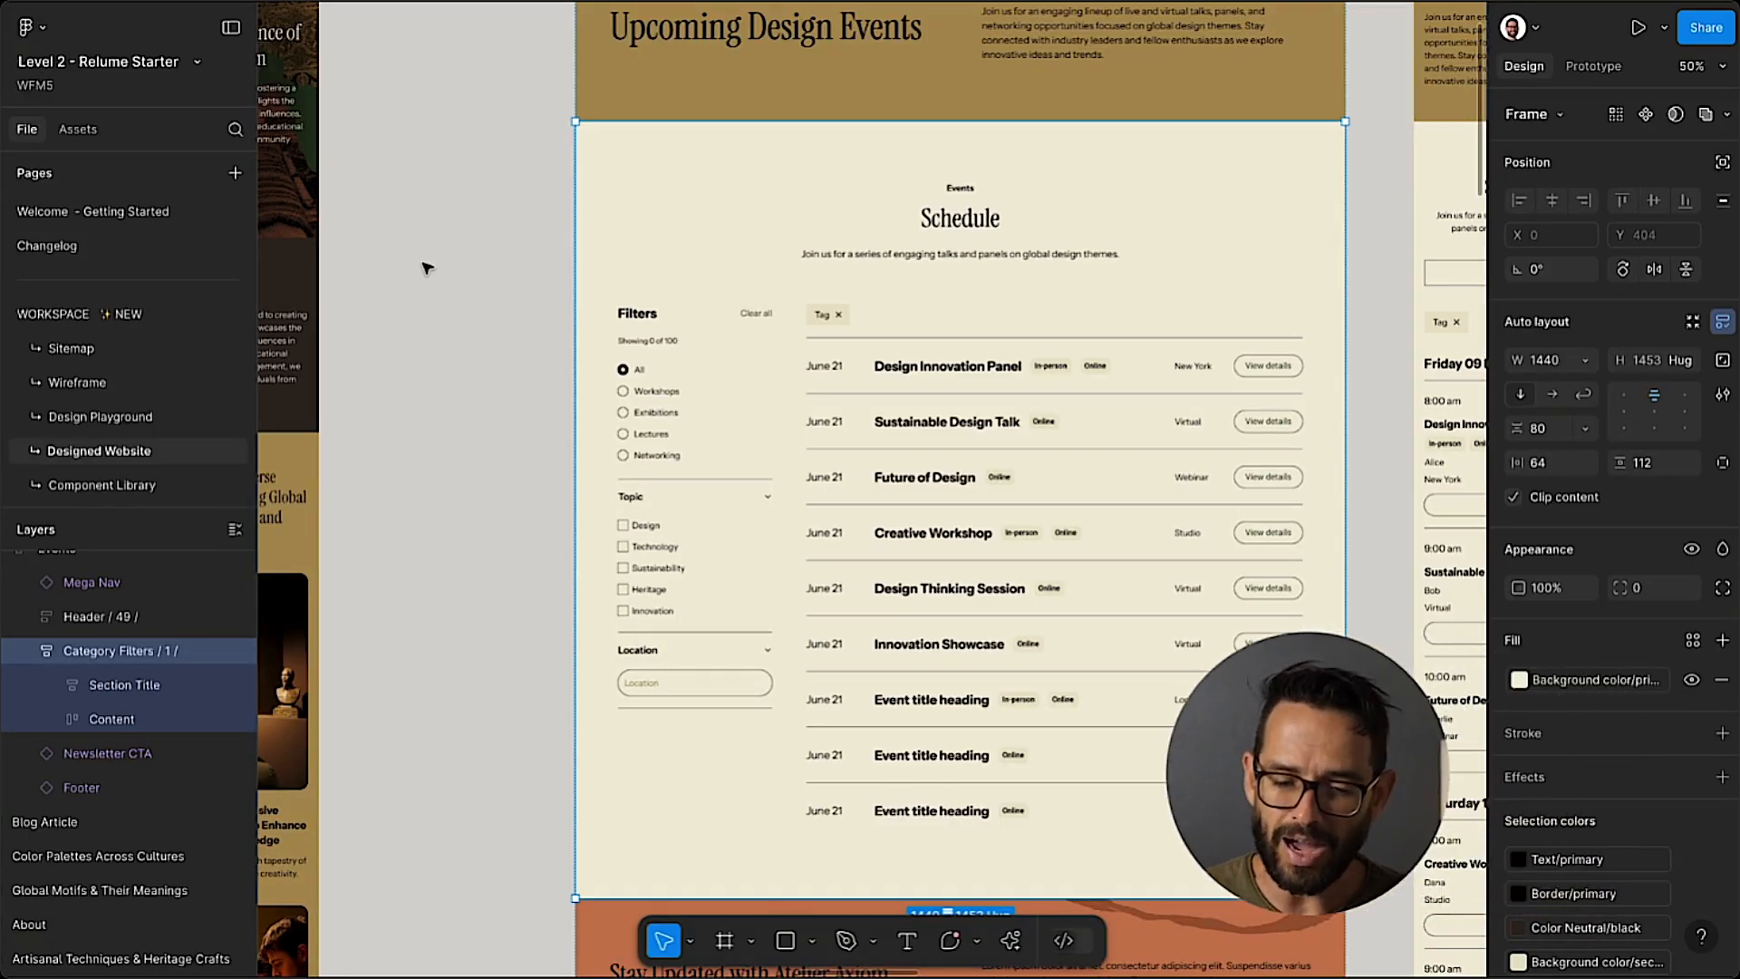
Examine the category, Topic and Location filters beside the event list in the Figma Schedule section.
key("ctrl+plus")
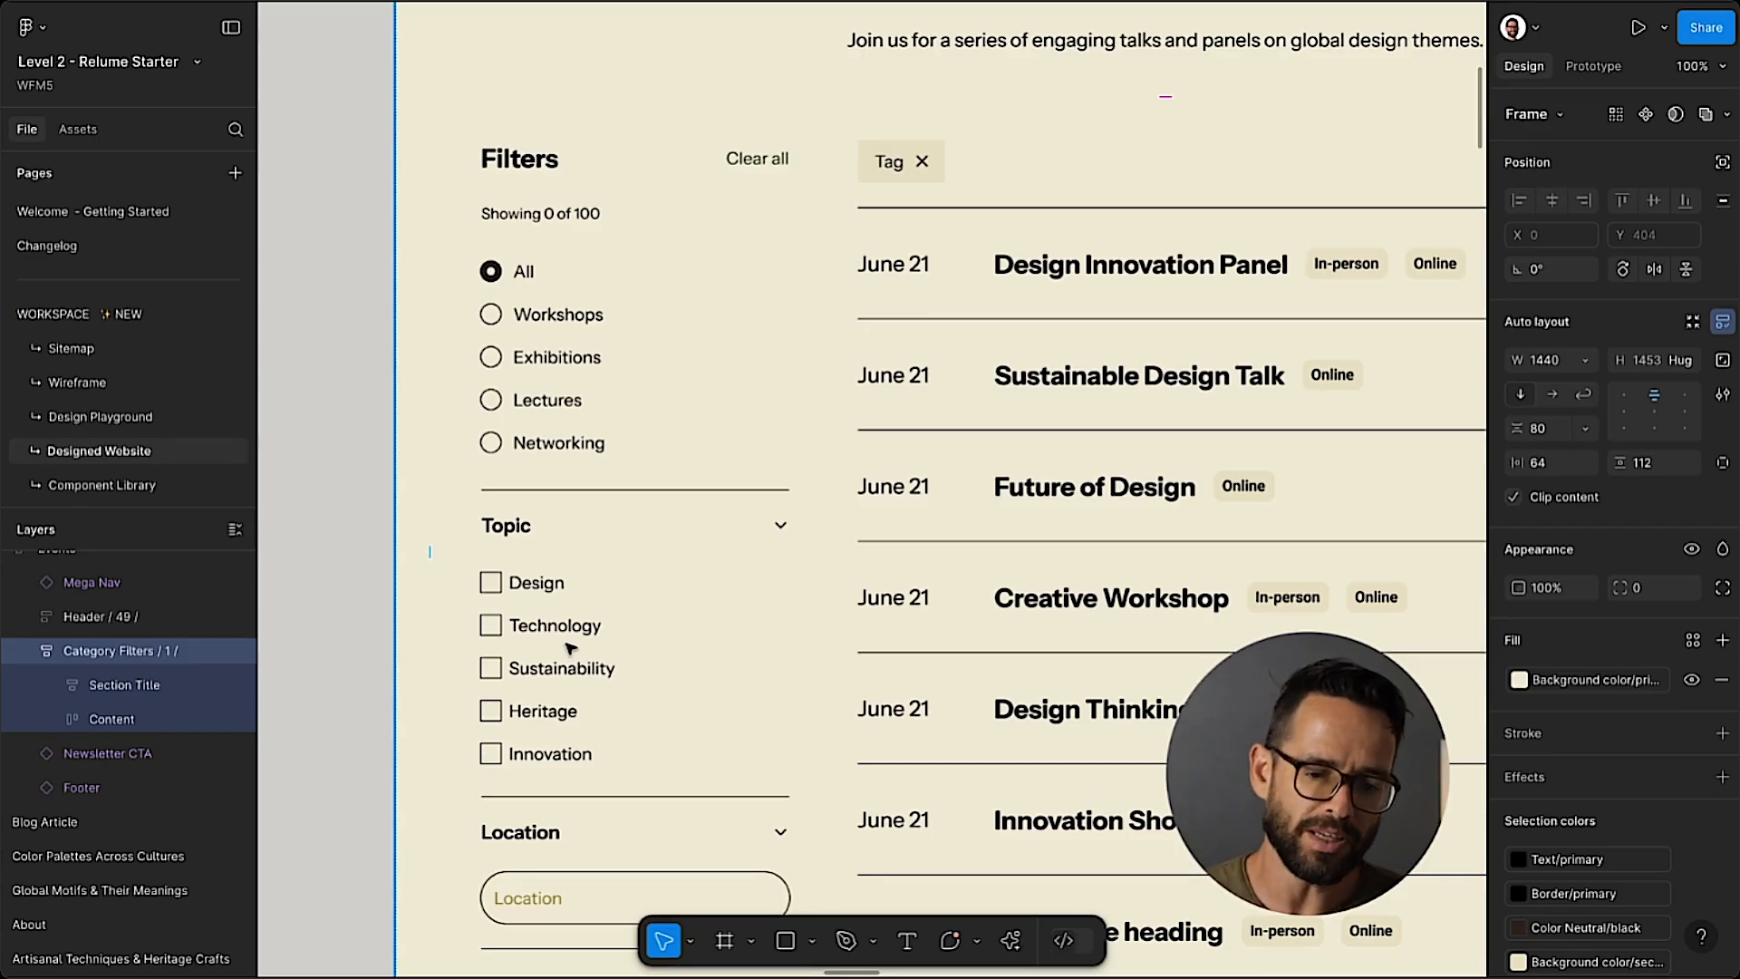
scroll(573, 541, "down", 1)
scroll(574, 542, "right", 1)
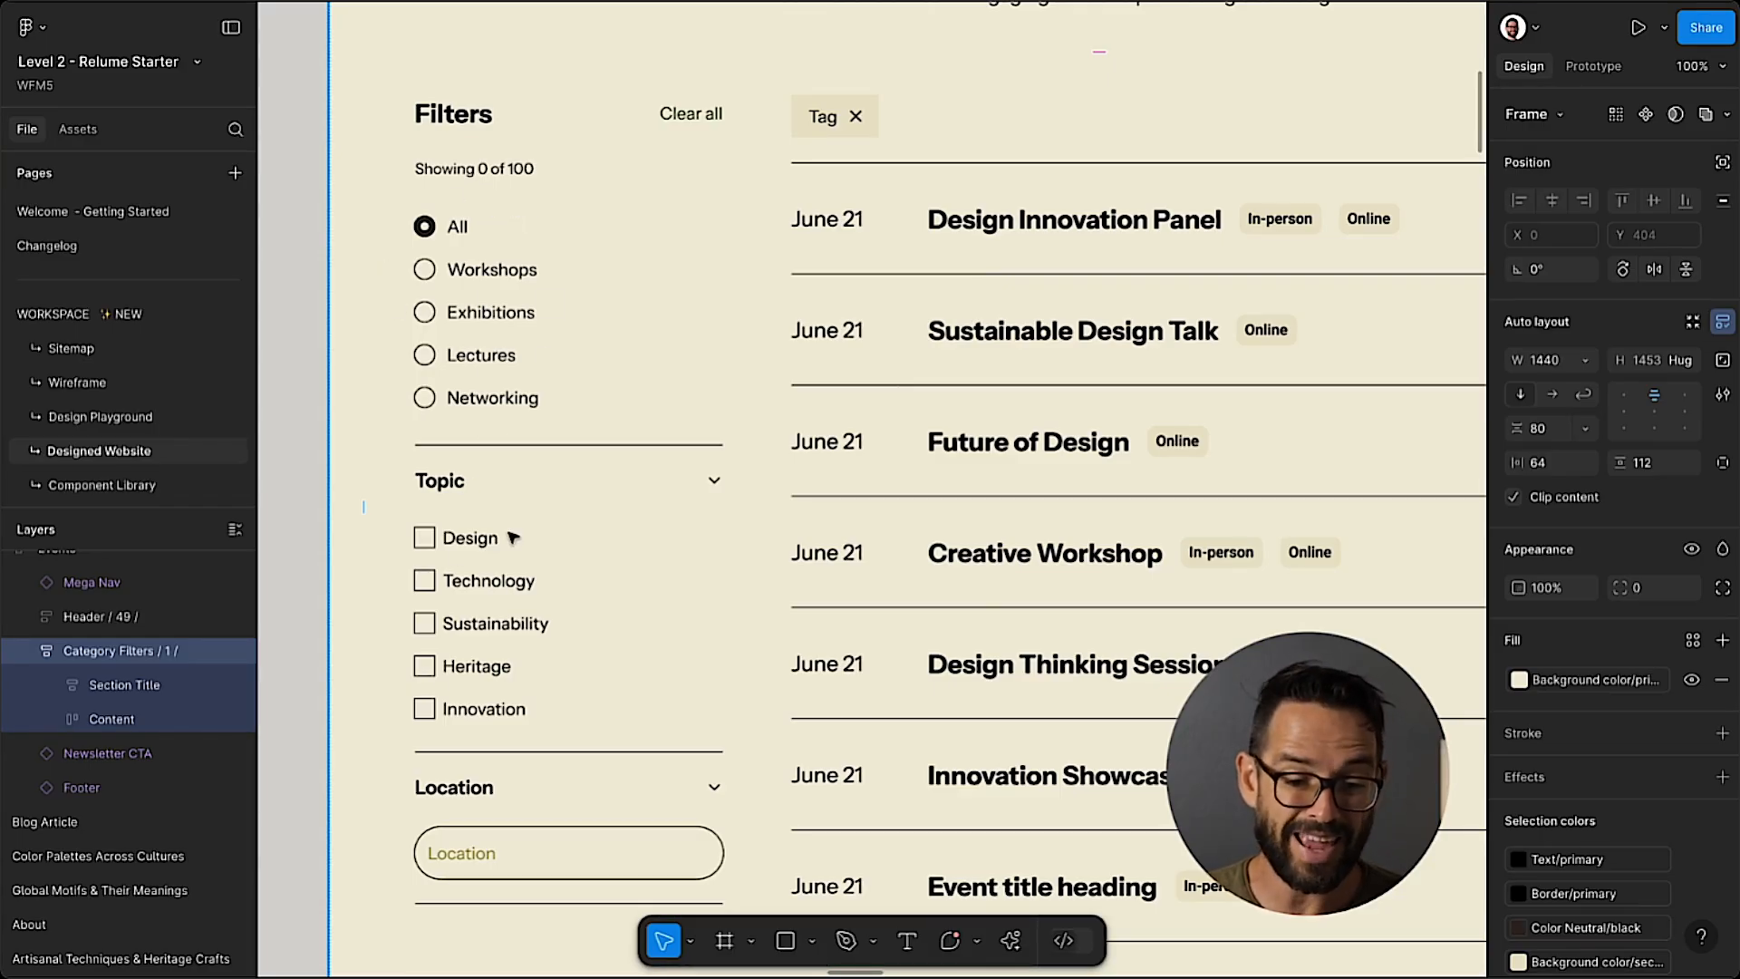
key("ctrl+minus")
scroll(512, 538, "right", 1)
scroll(512, 538, "up", 1)
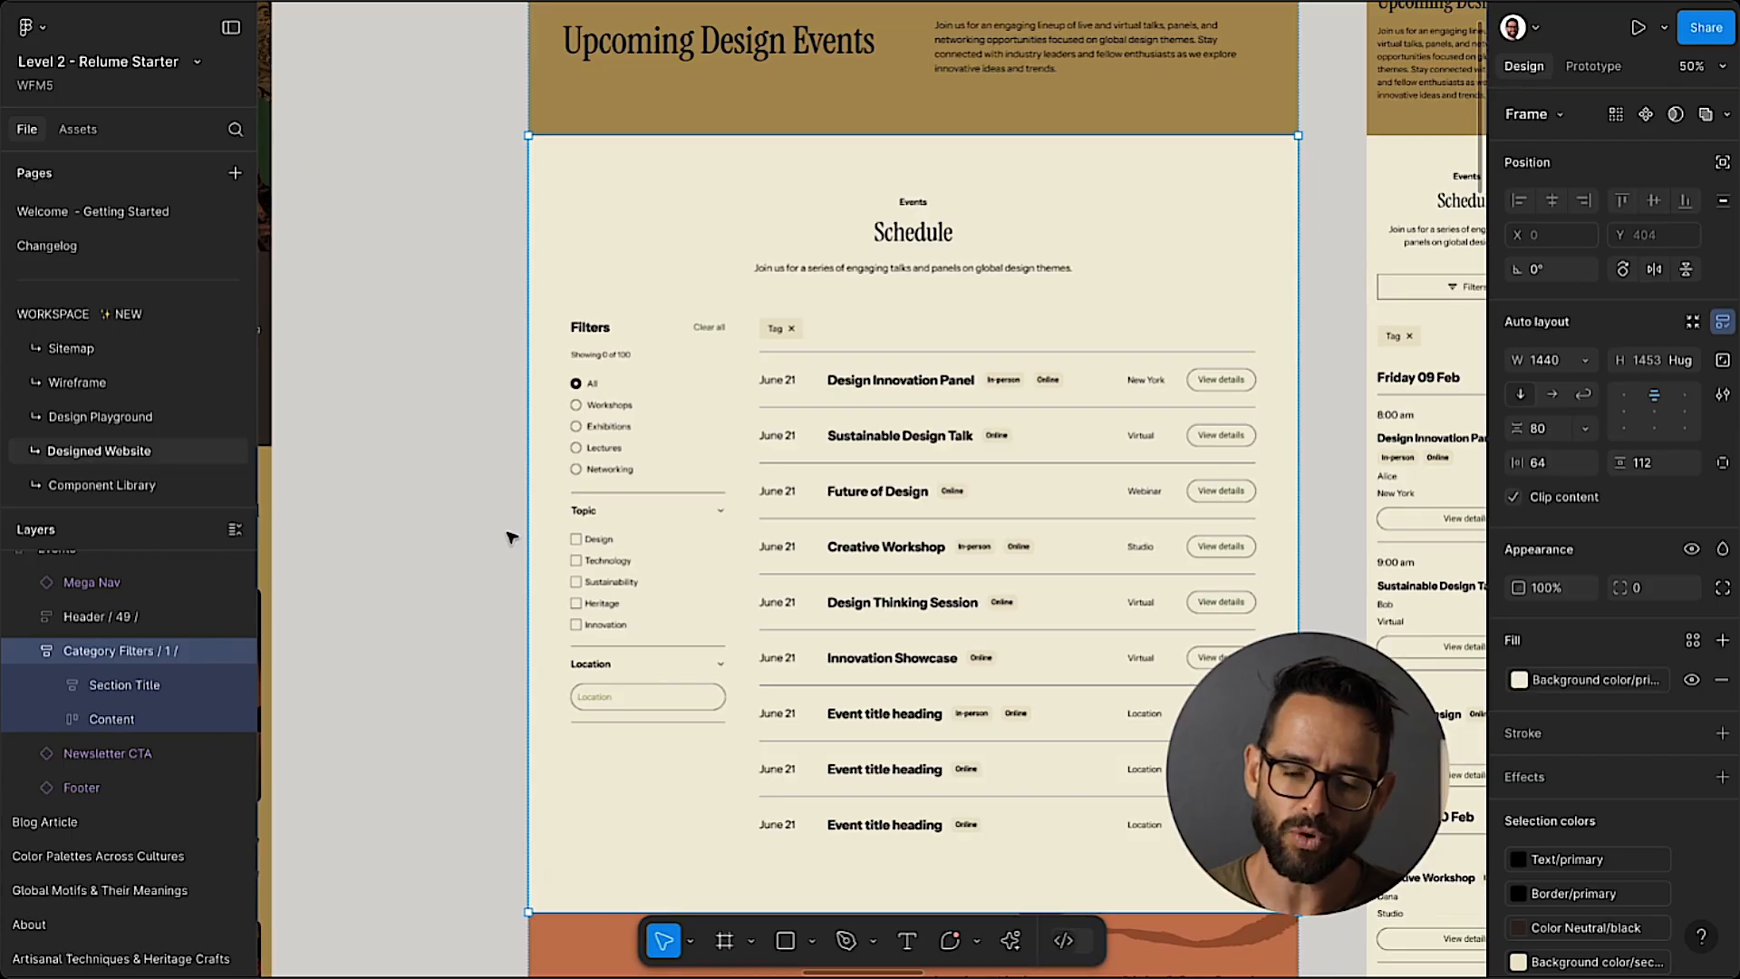
scroll(512, 537, "right", 1)
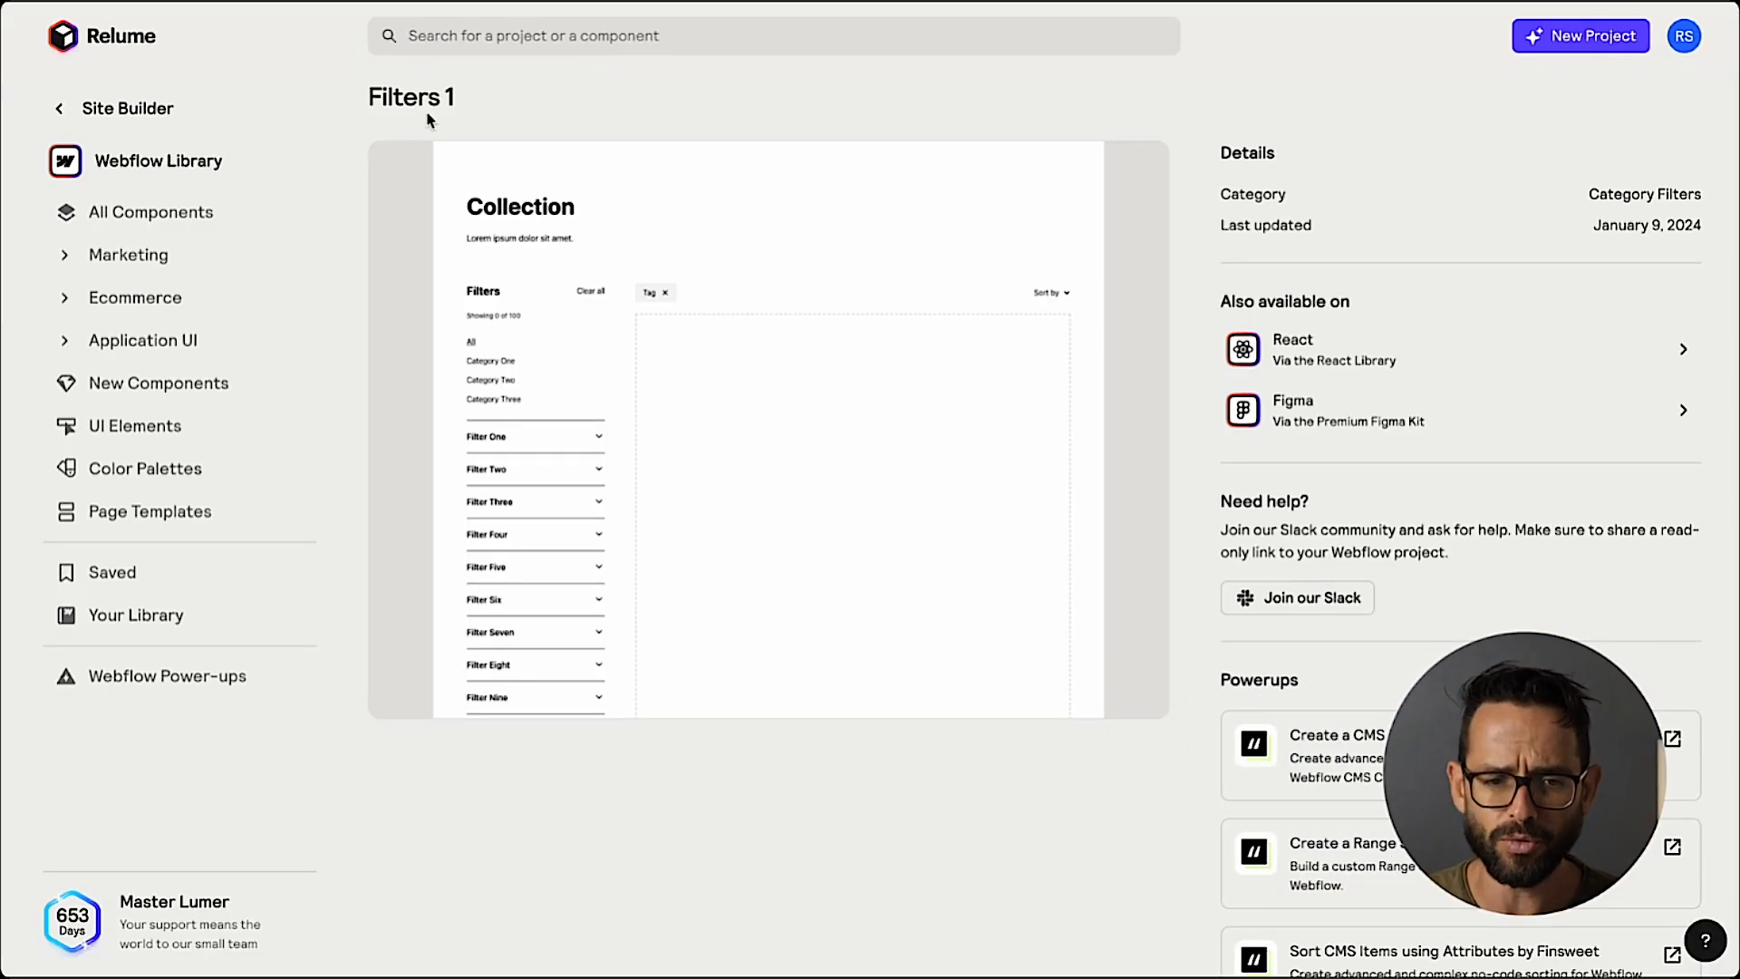
Copy the Filters 1 component from Relume's Webflow Library and paste it into main-wrapper on the Webflow Events page.
scroll(693, 259, "up", 2)
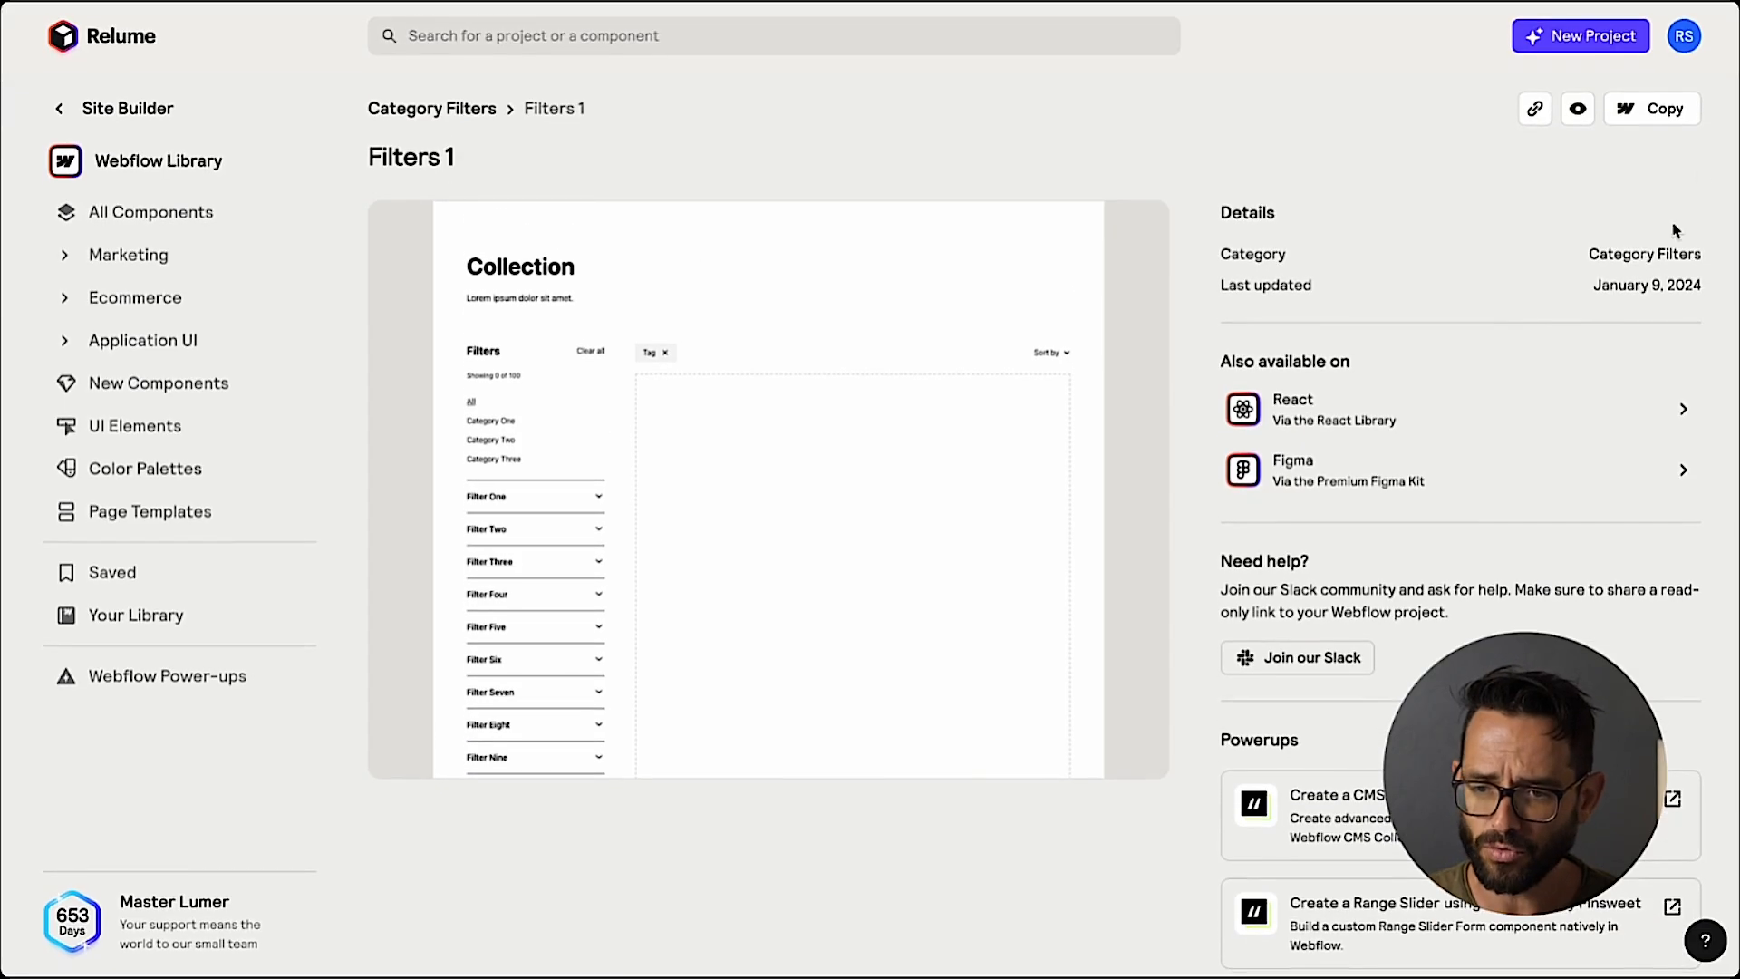
left_click(1655, 113)
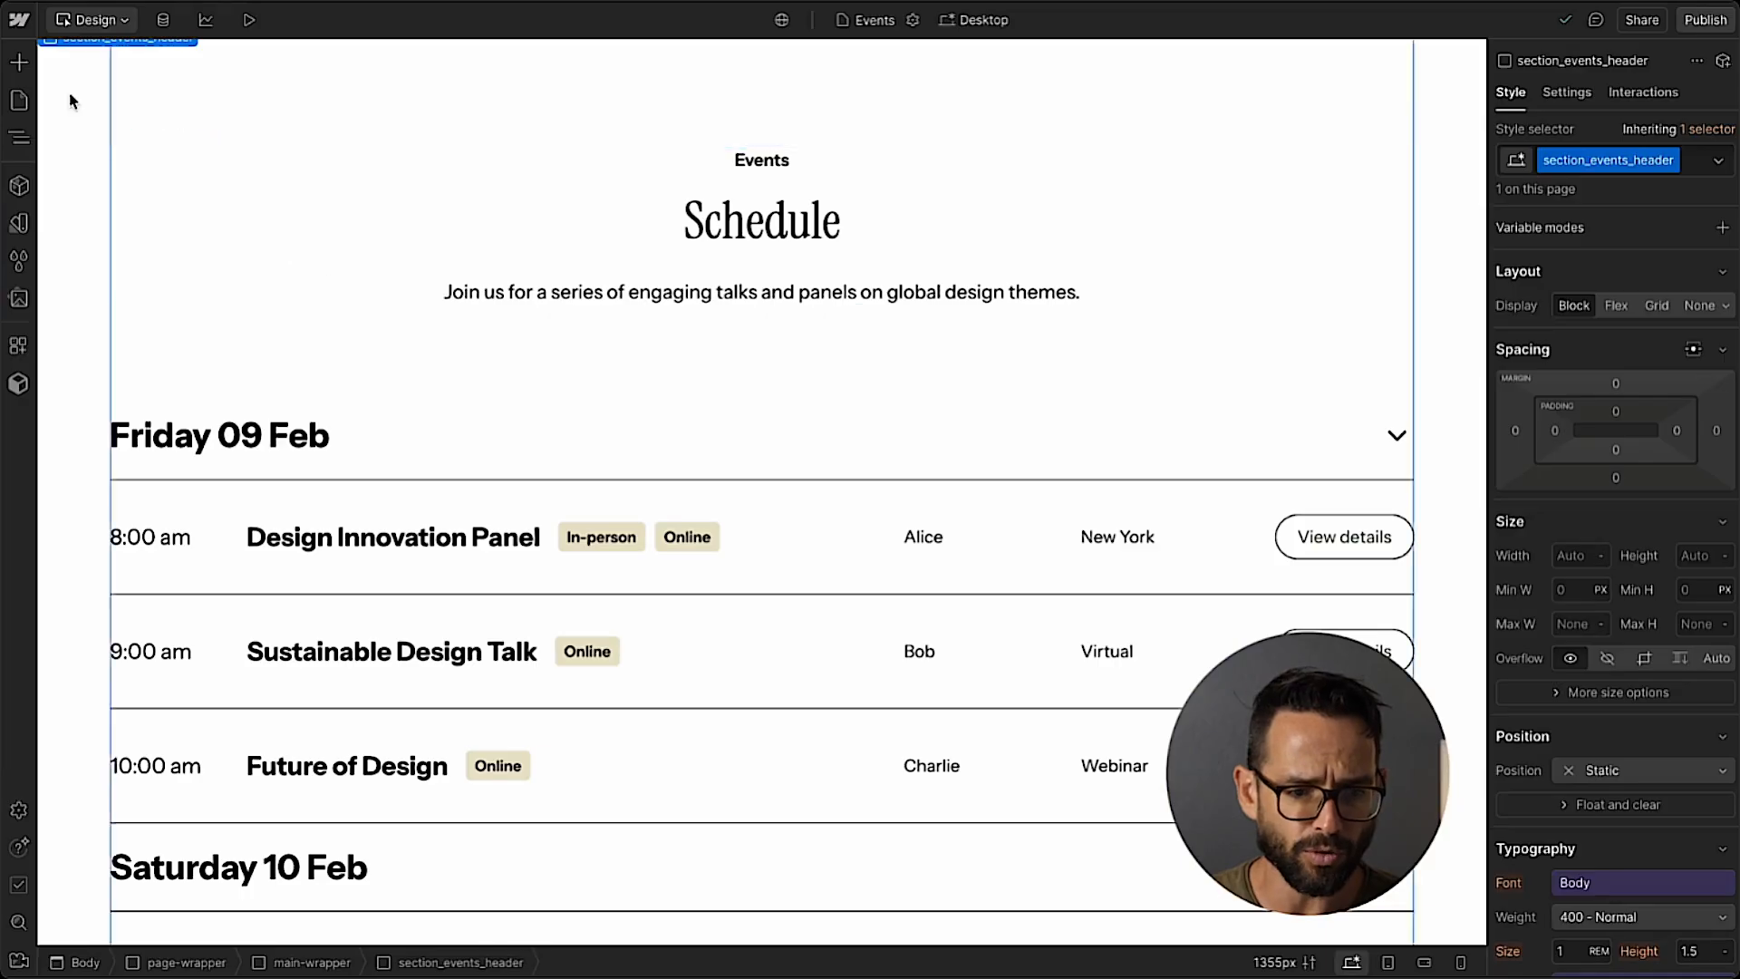
left_click(19, 137)
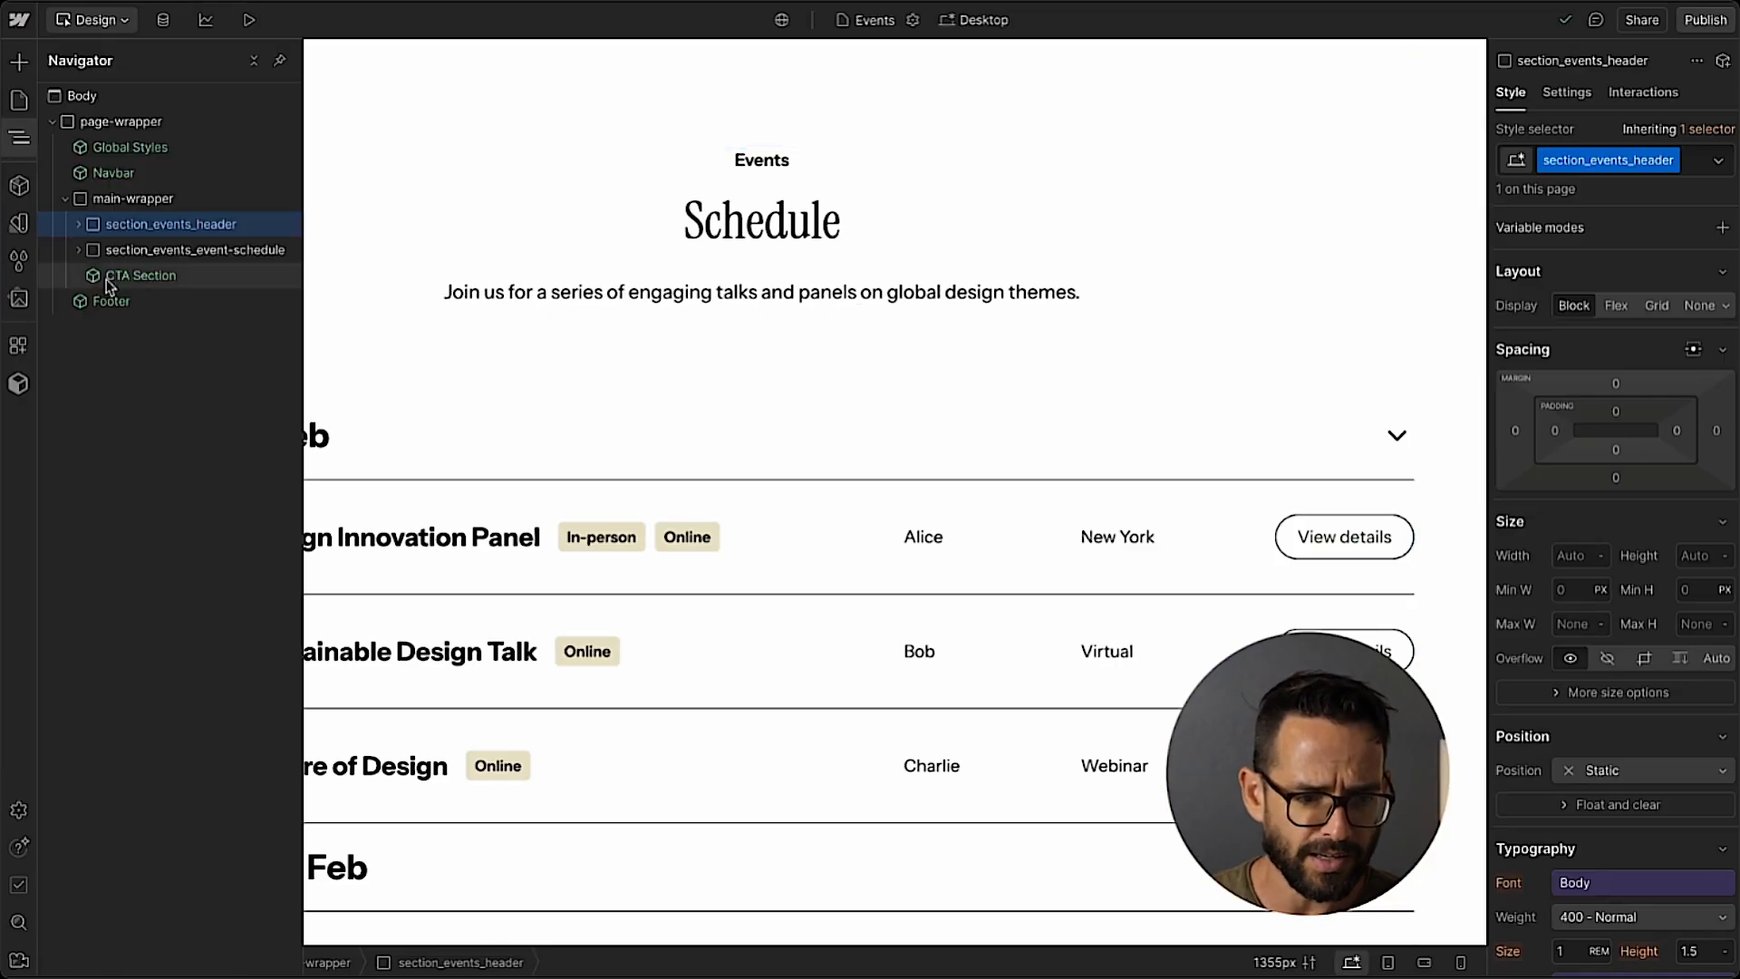
left_click(138, 258)
left_click(79, 250)
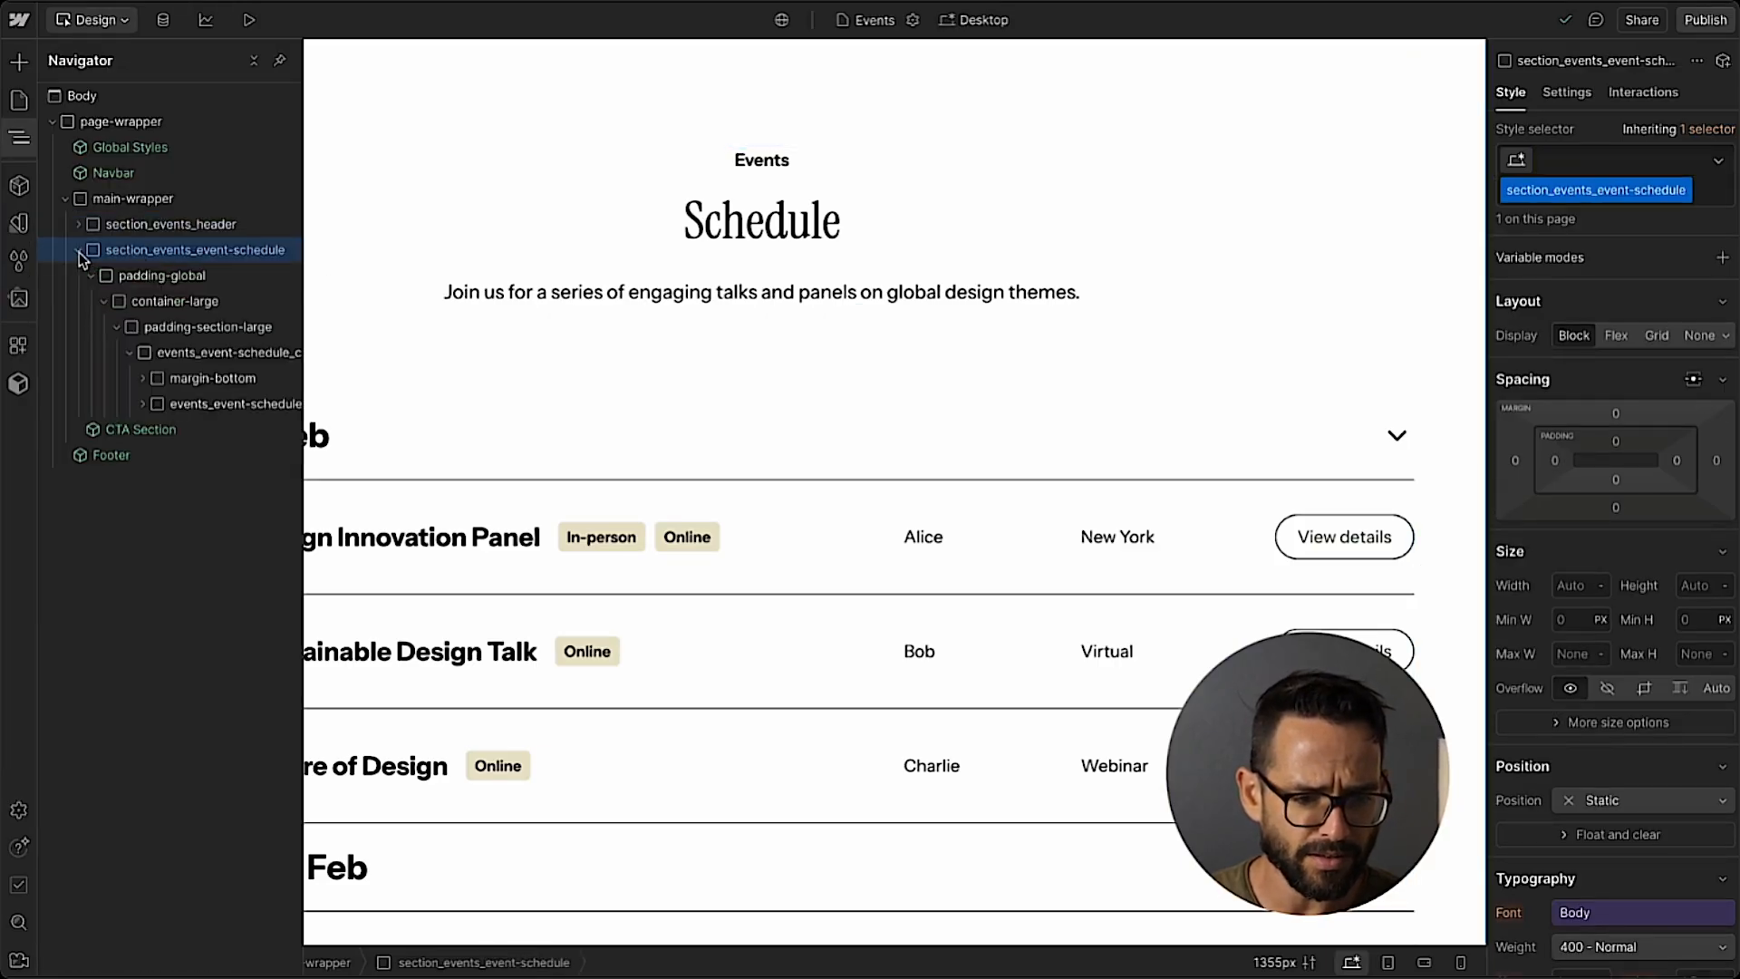
left_click(141, 275)
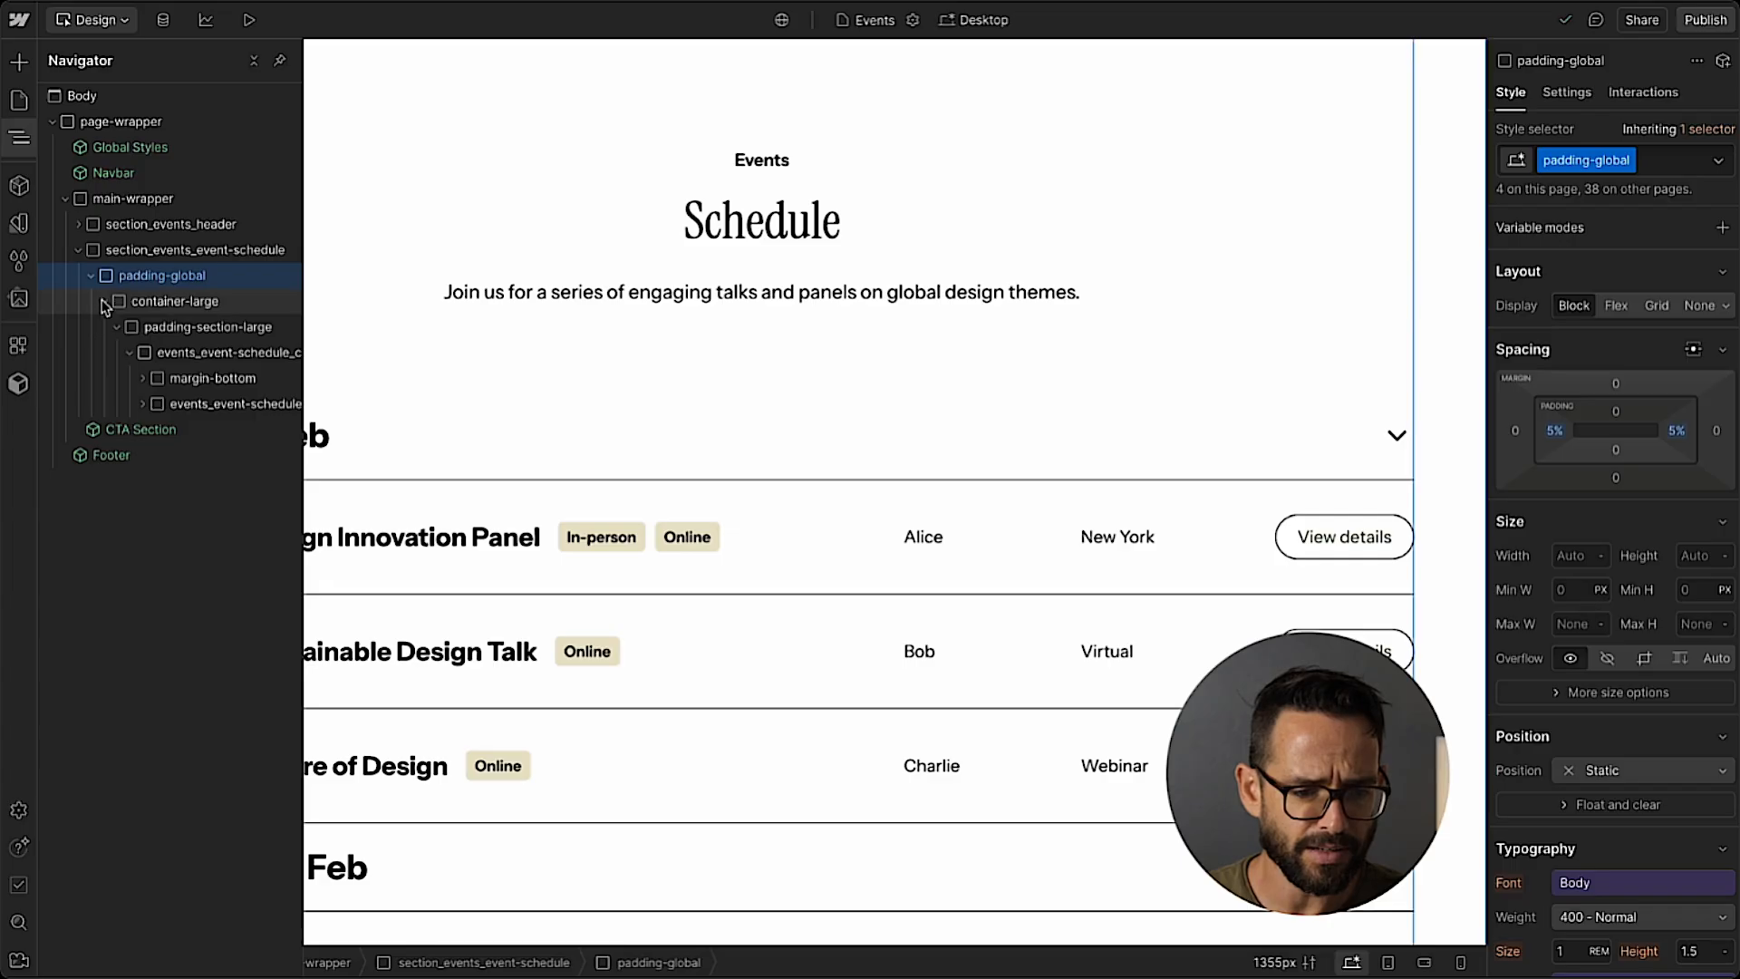
left_click(104, 301)
left_click(120, 254)
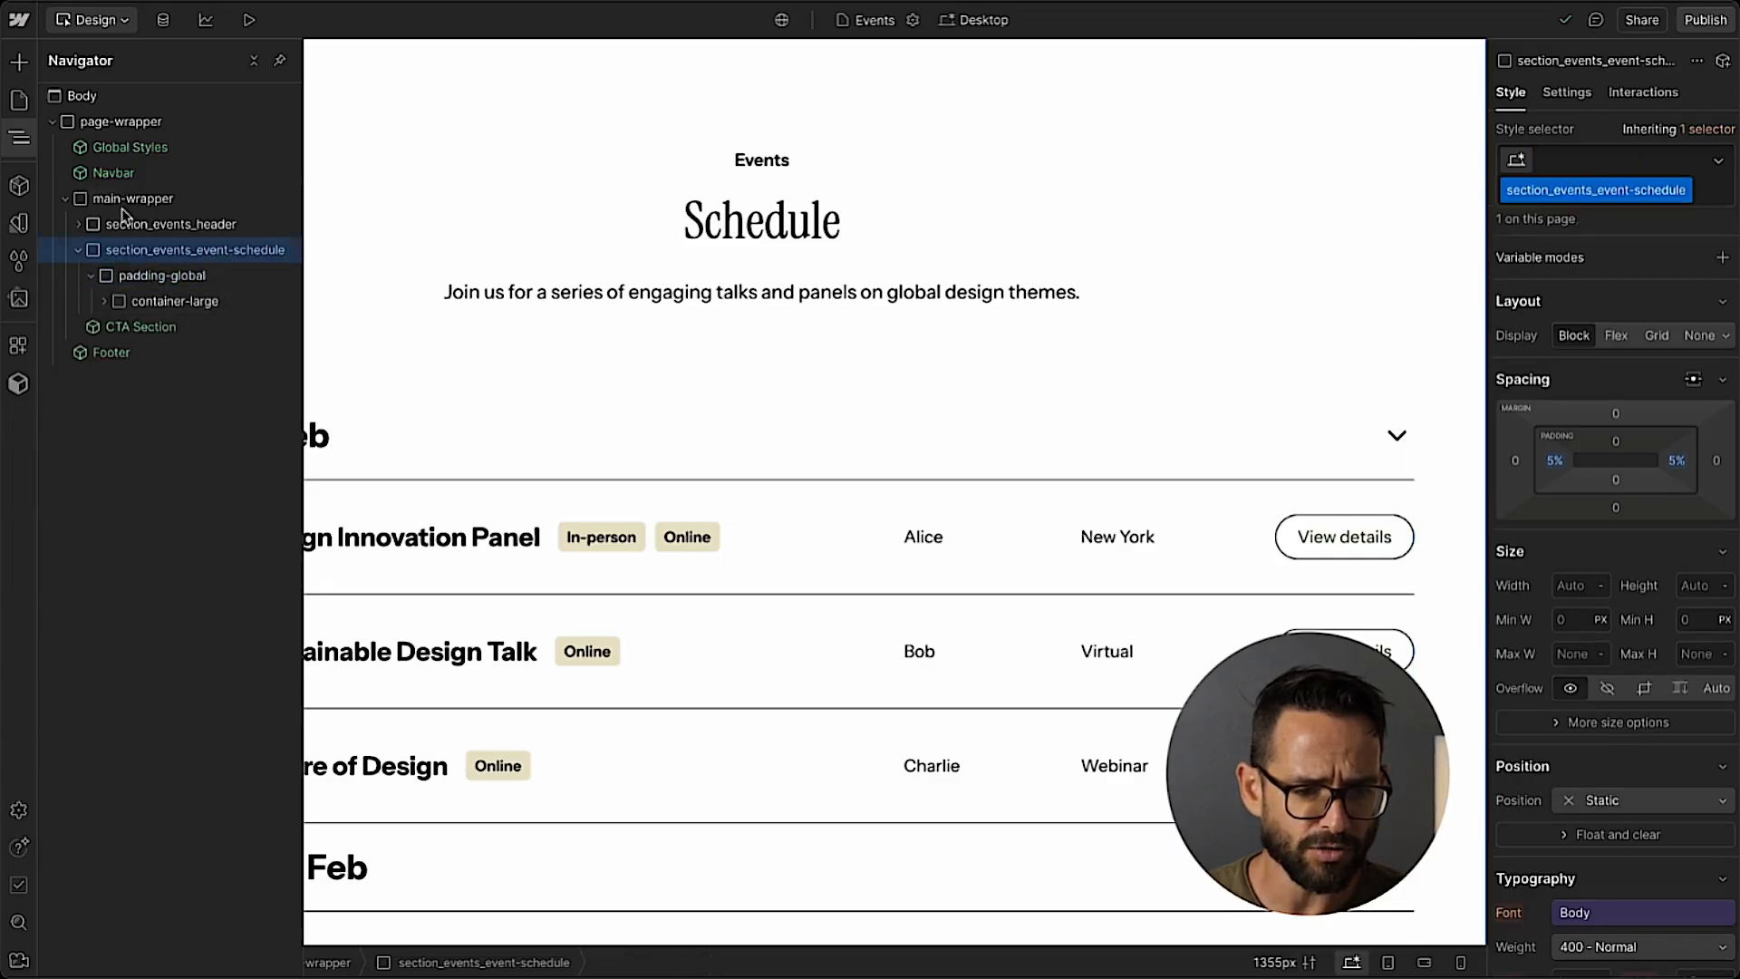
left_click(122, 200)
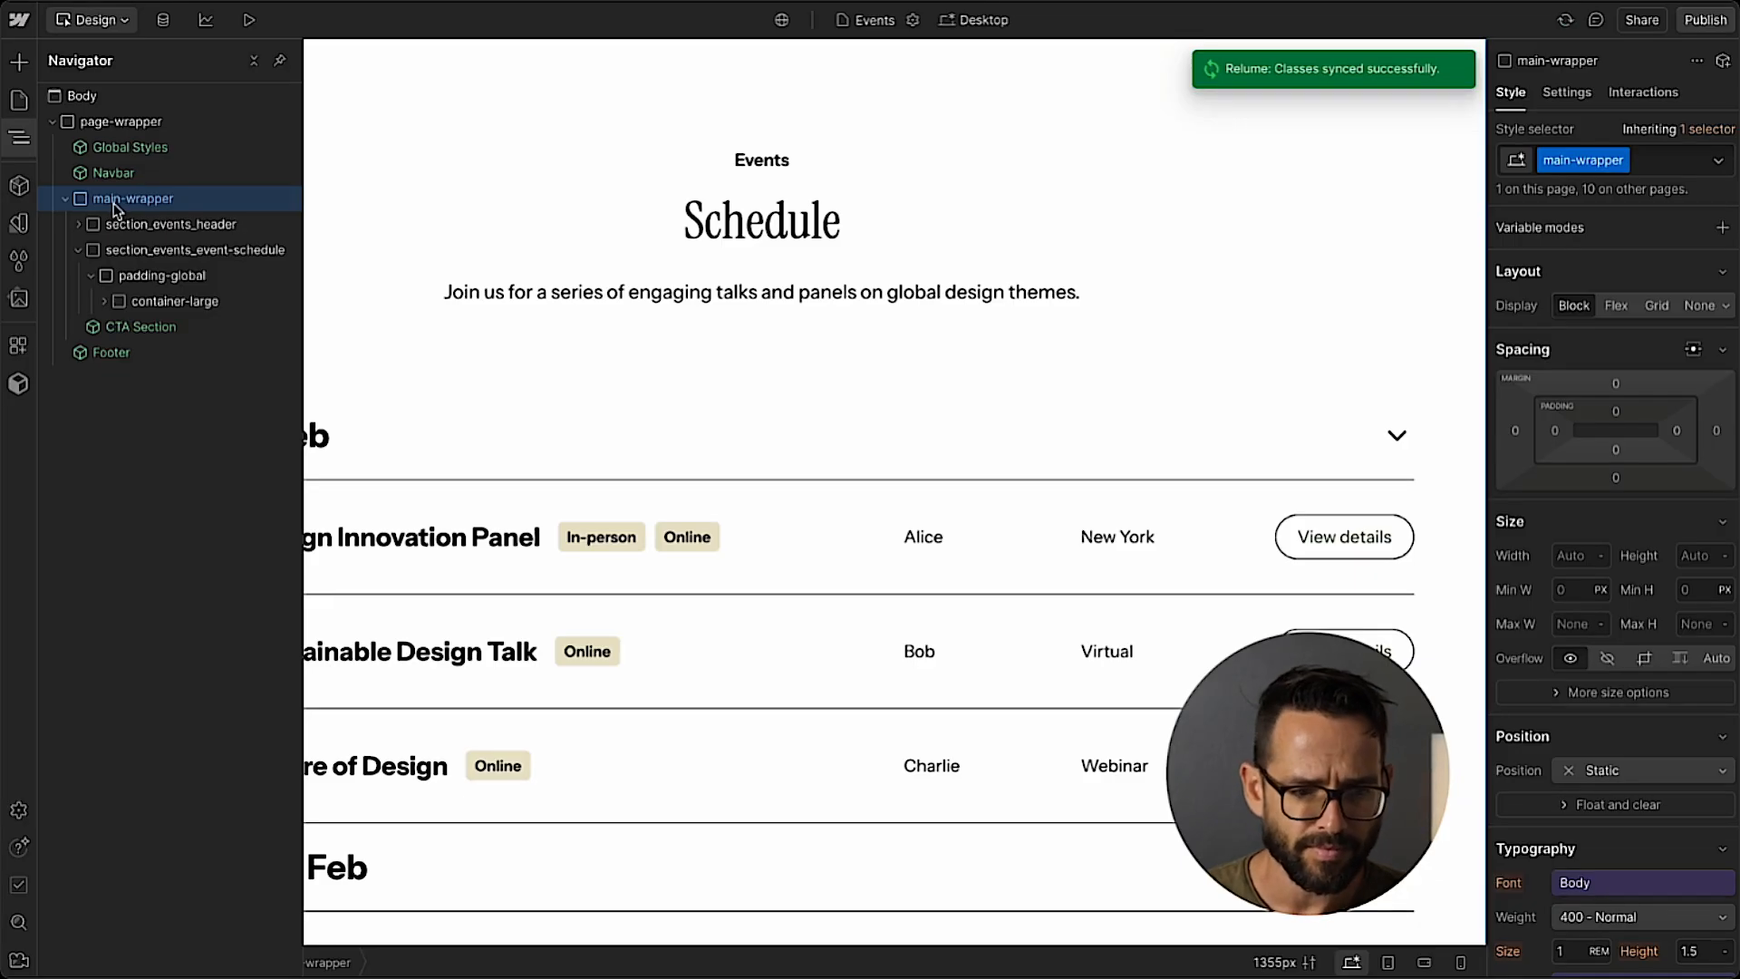
key("ctrl+v")
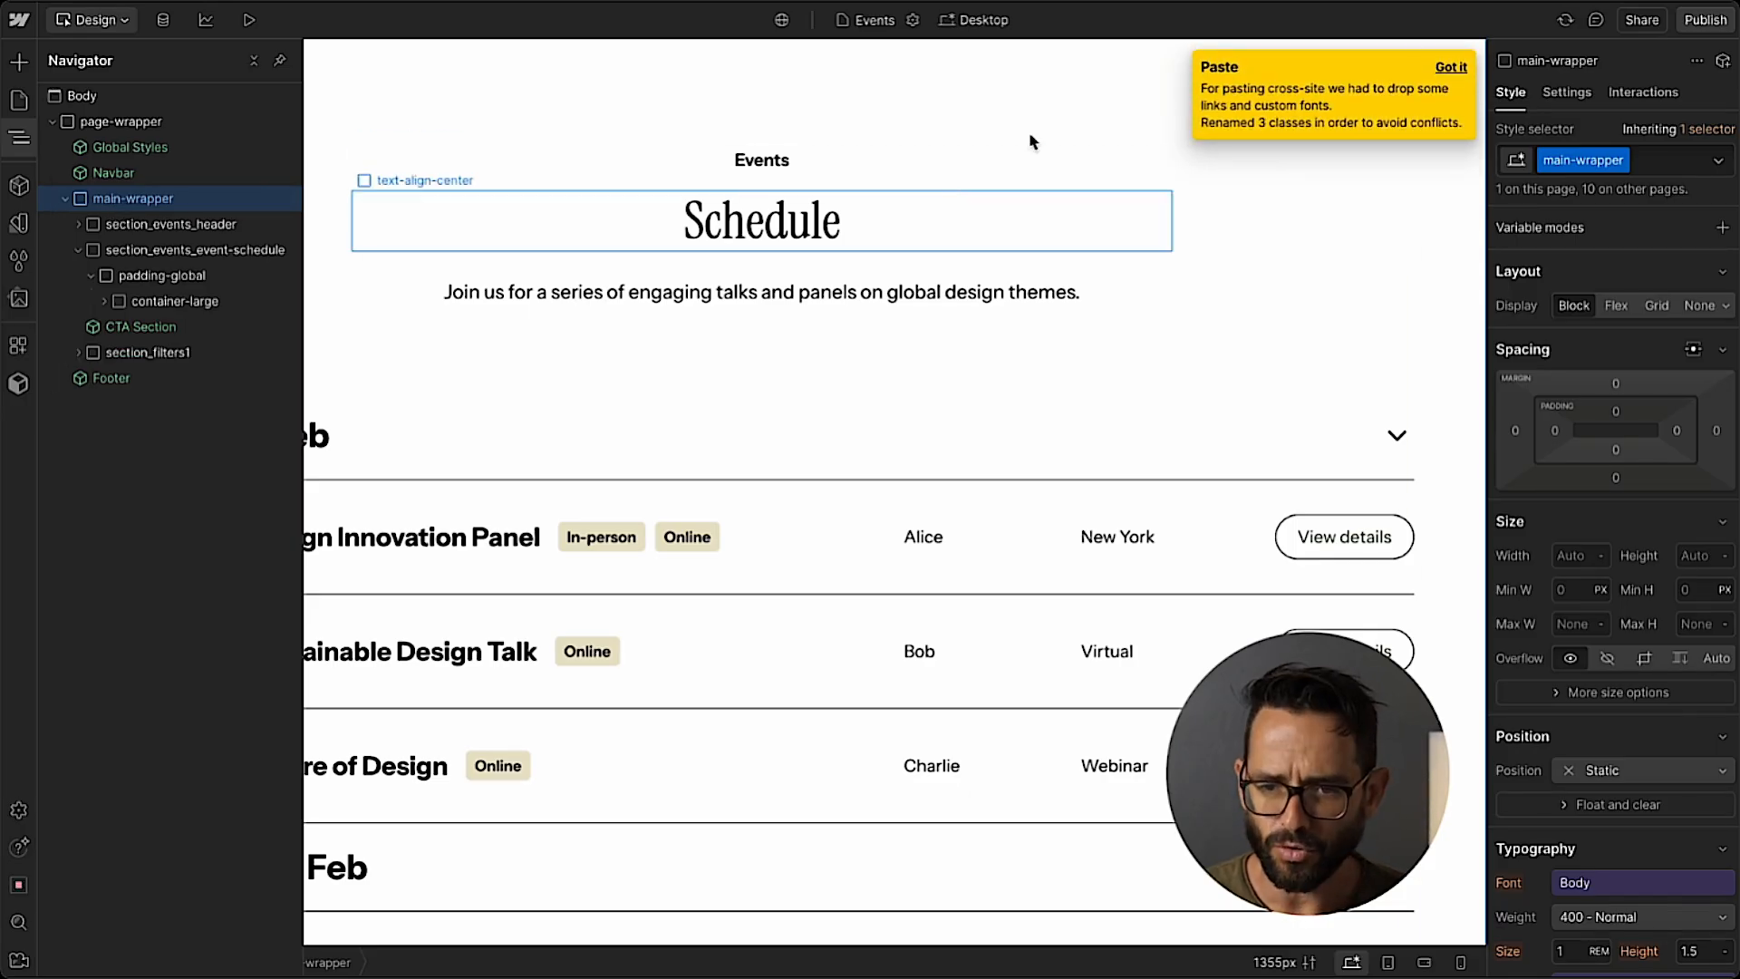
left_click(1451, 67)
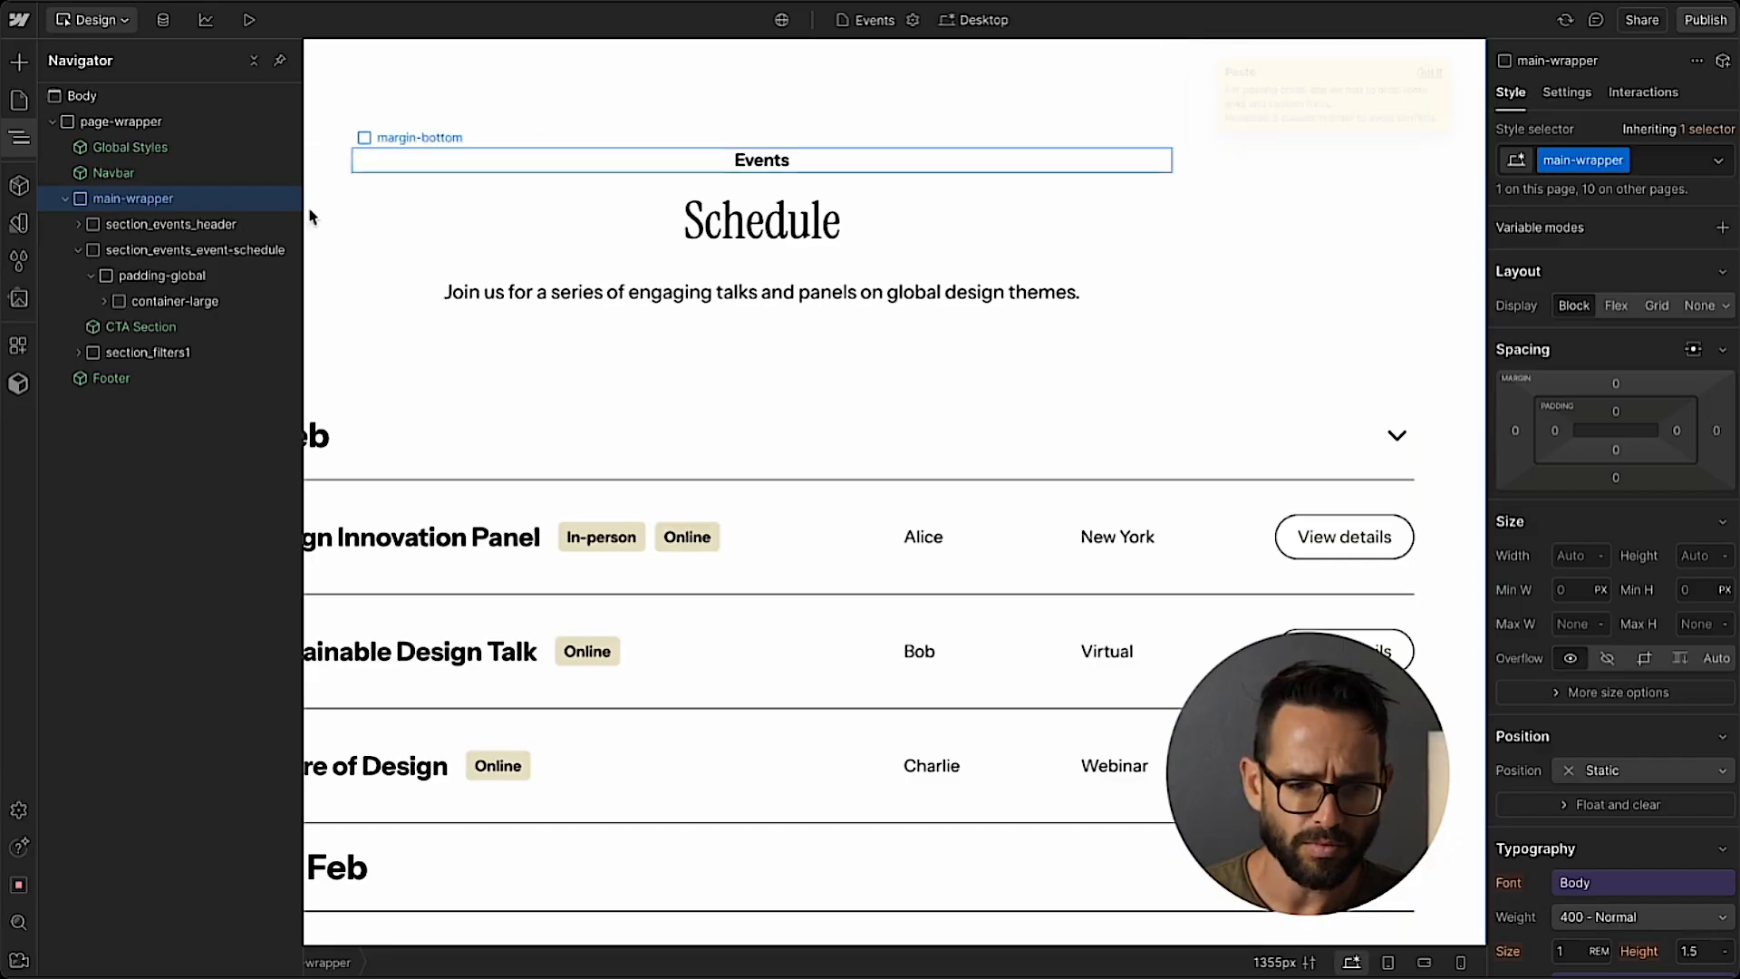
Delete the Component Instructions block inside section_filters1 after reading its notes.
left_click(128, 356)
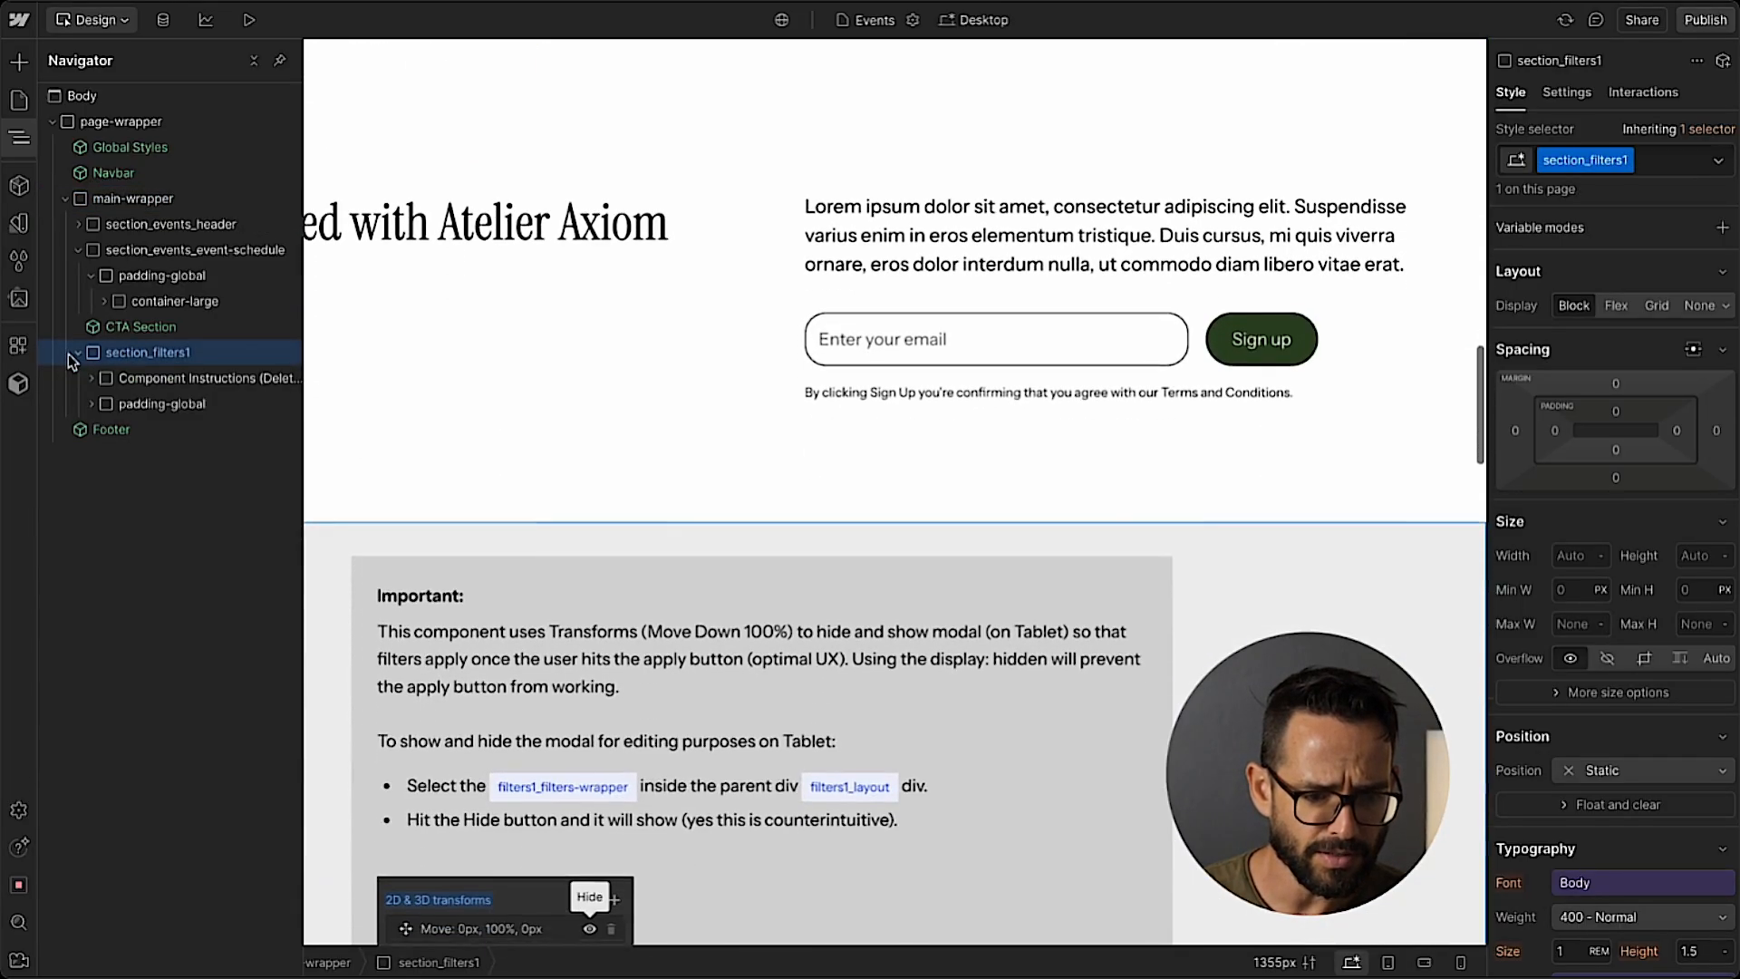
scroll(598, 525, "down", 1)
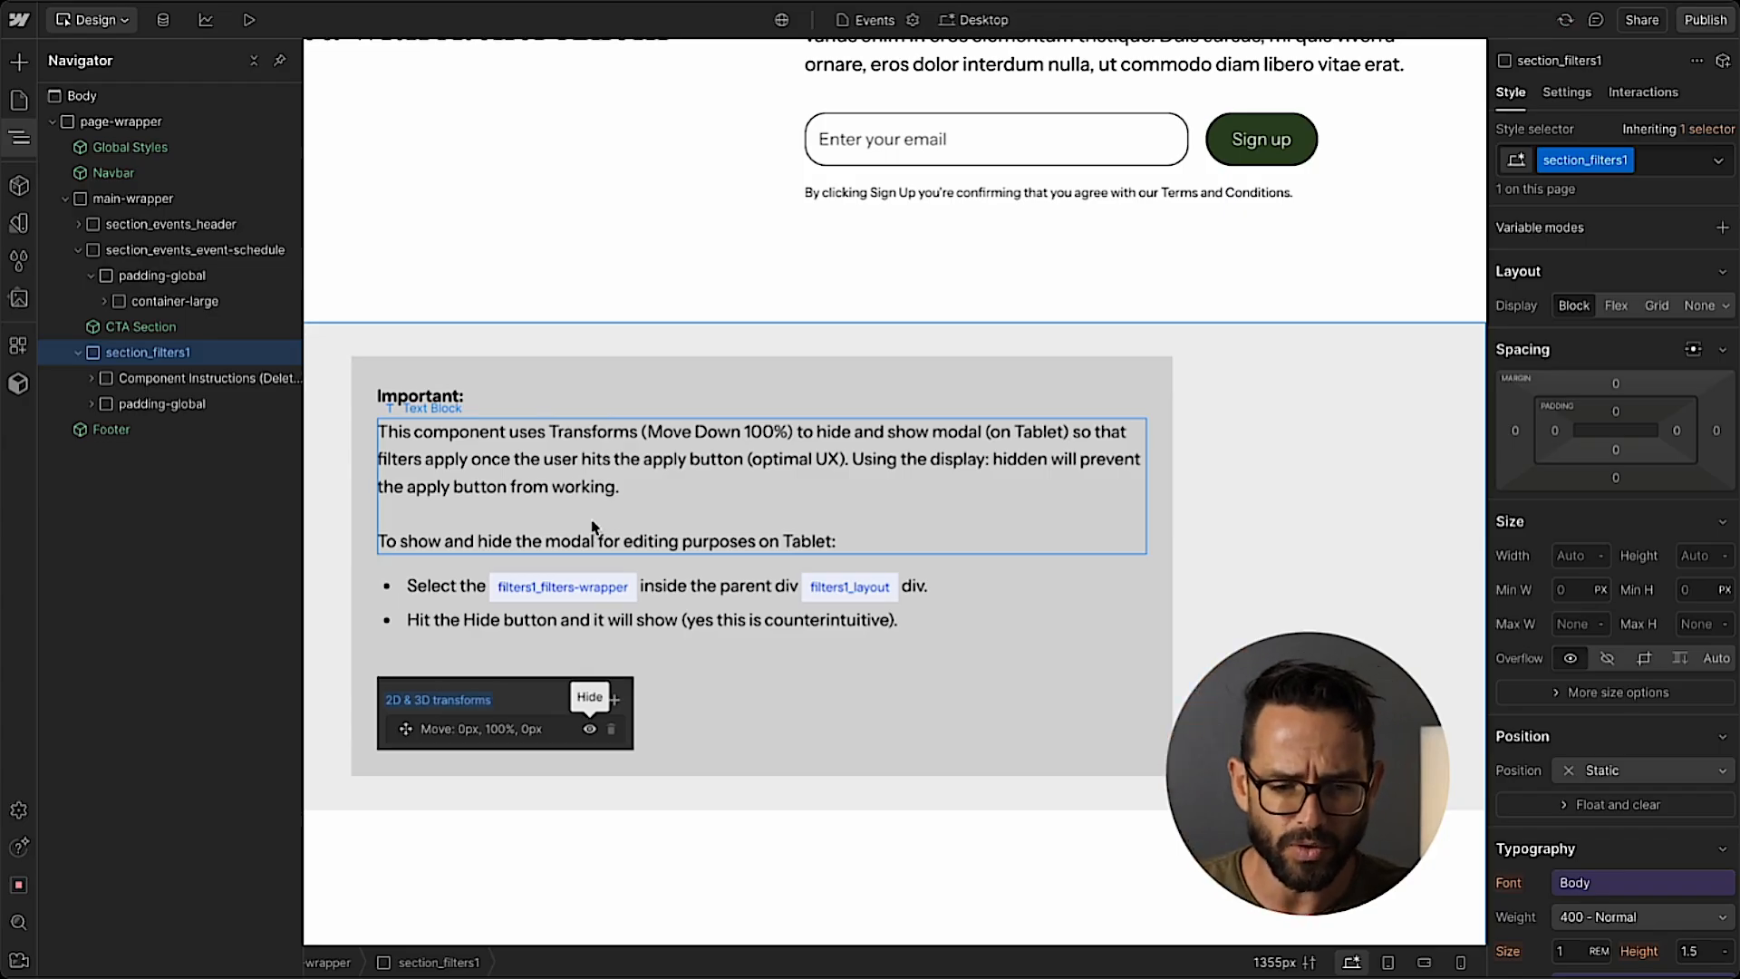
left_click(156, 380)
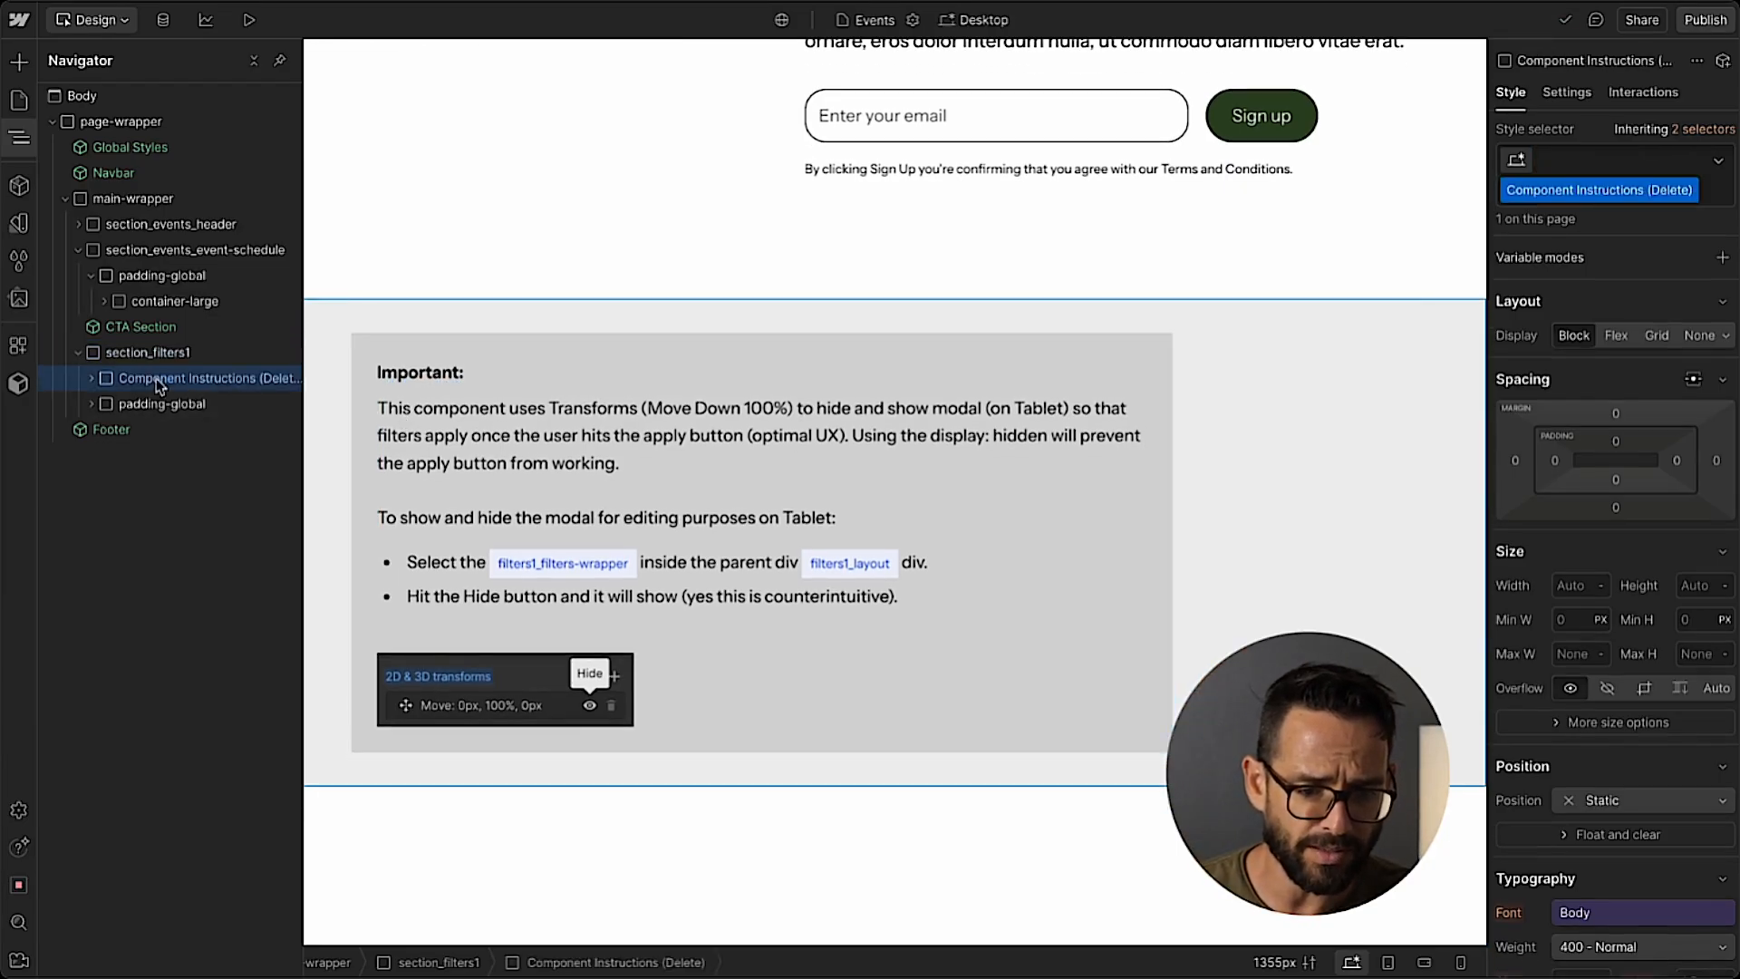
scroll(168, 379, "right", 1)
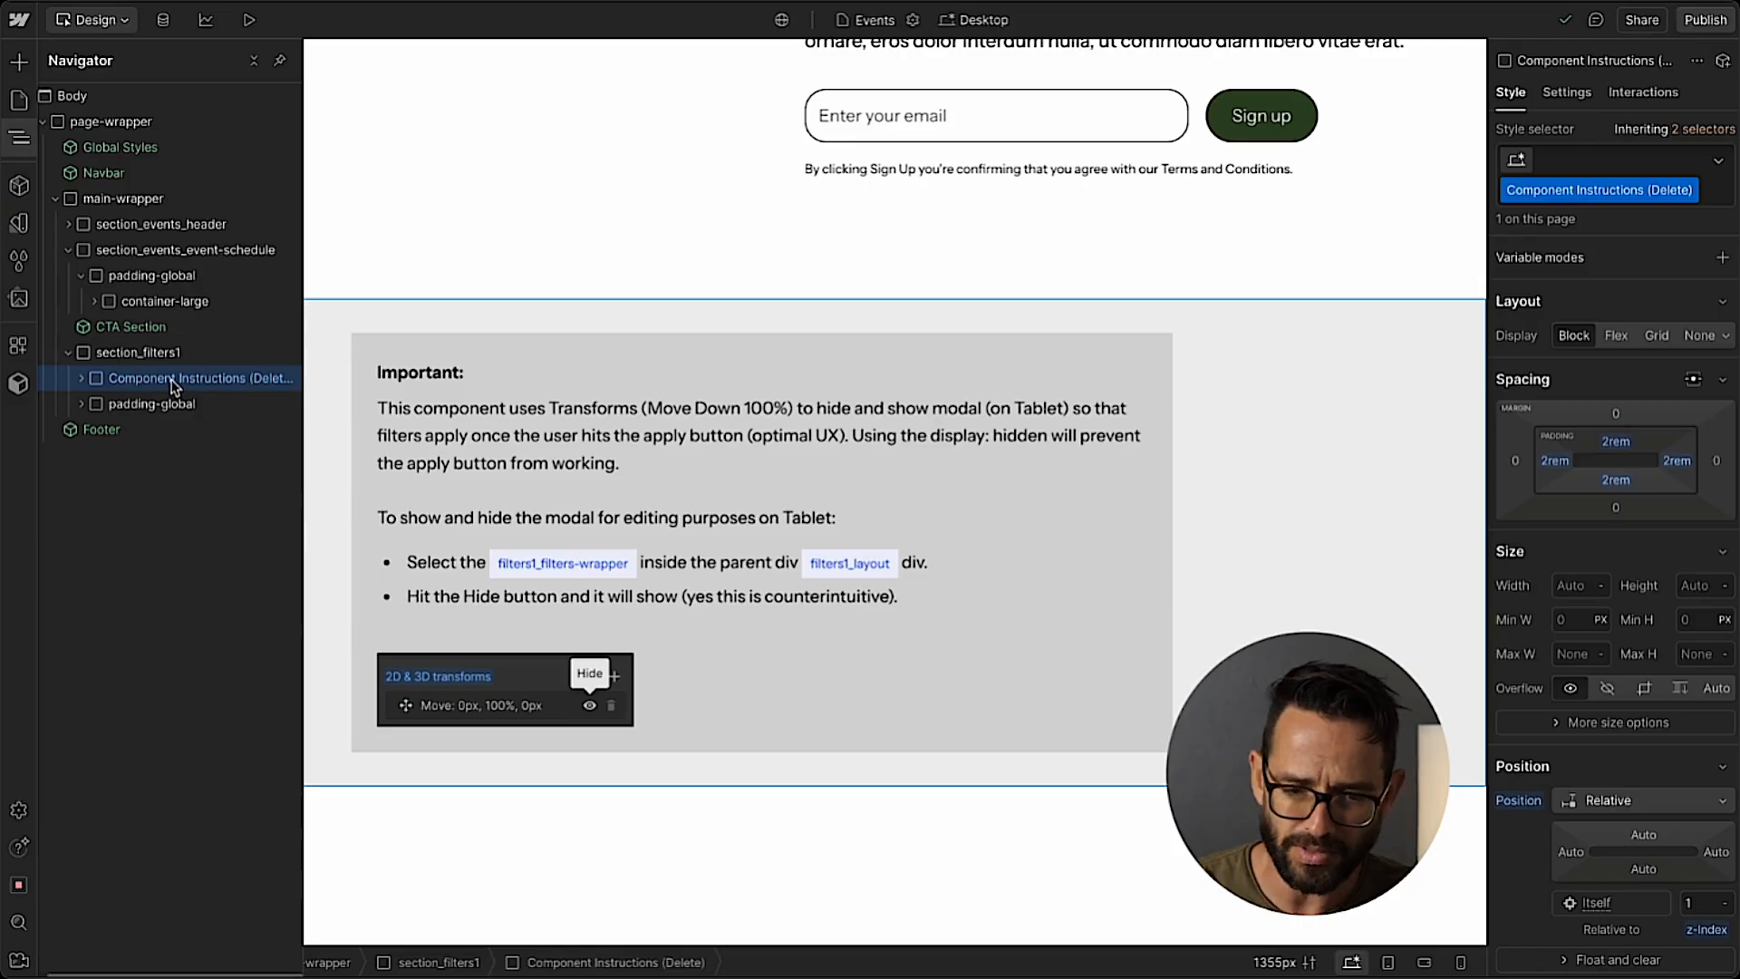
key("Delete")
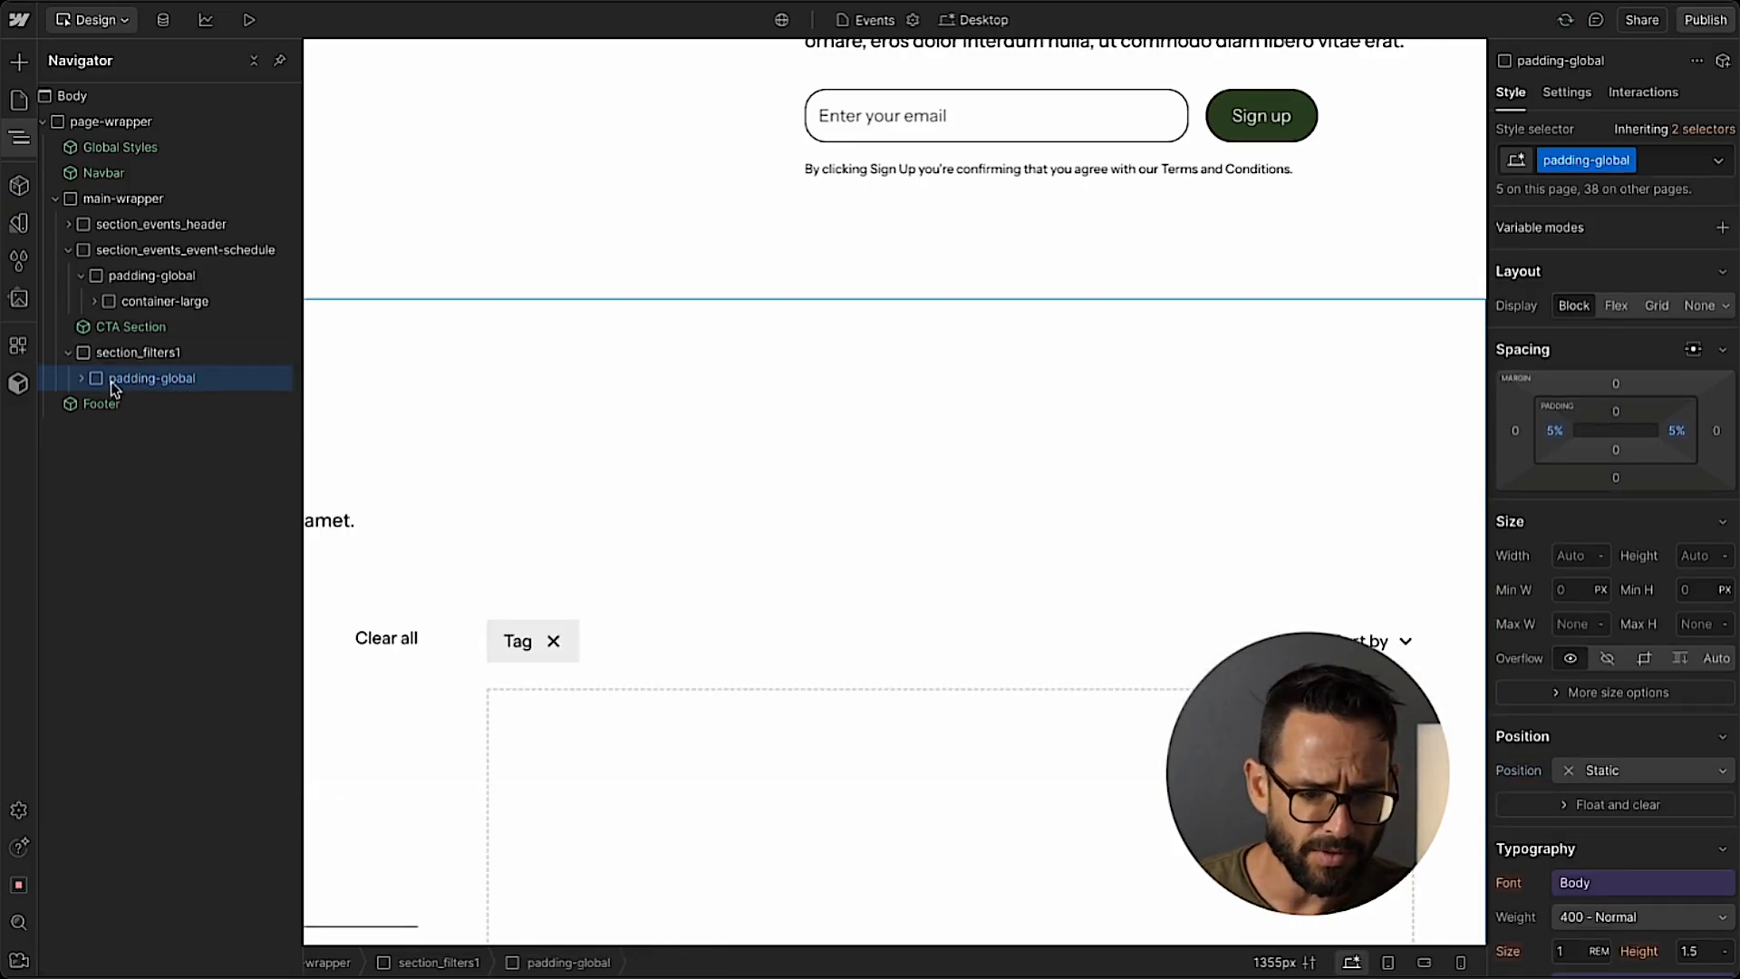
Move filters1_component out of section_filters1 into events_event-schedule_component as its first child, above margin-bottom.
left_click(81, 379)
left_click(100, 407)
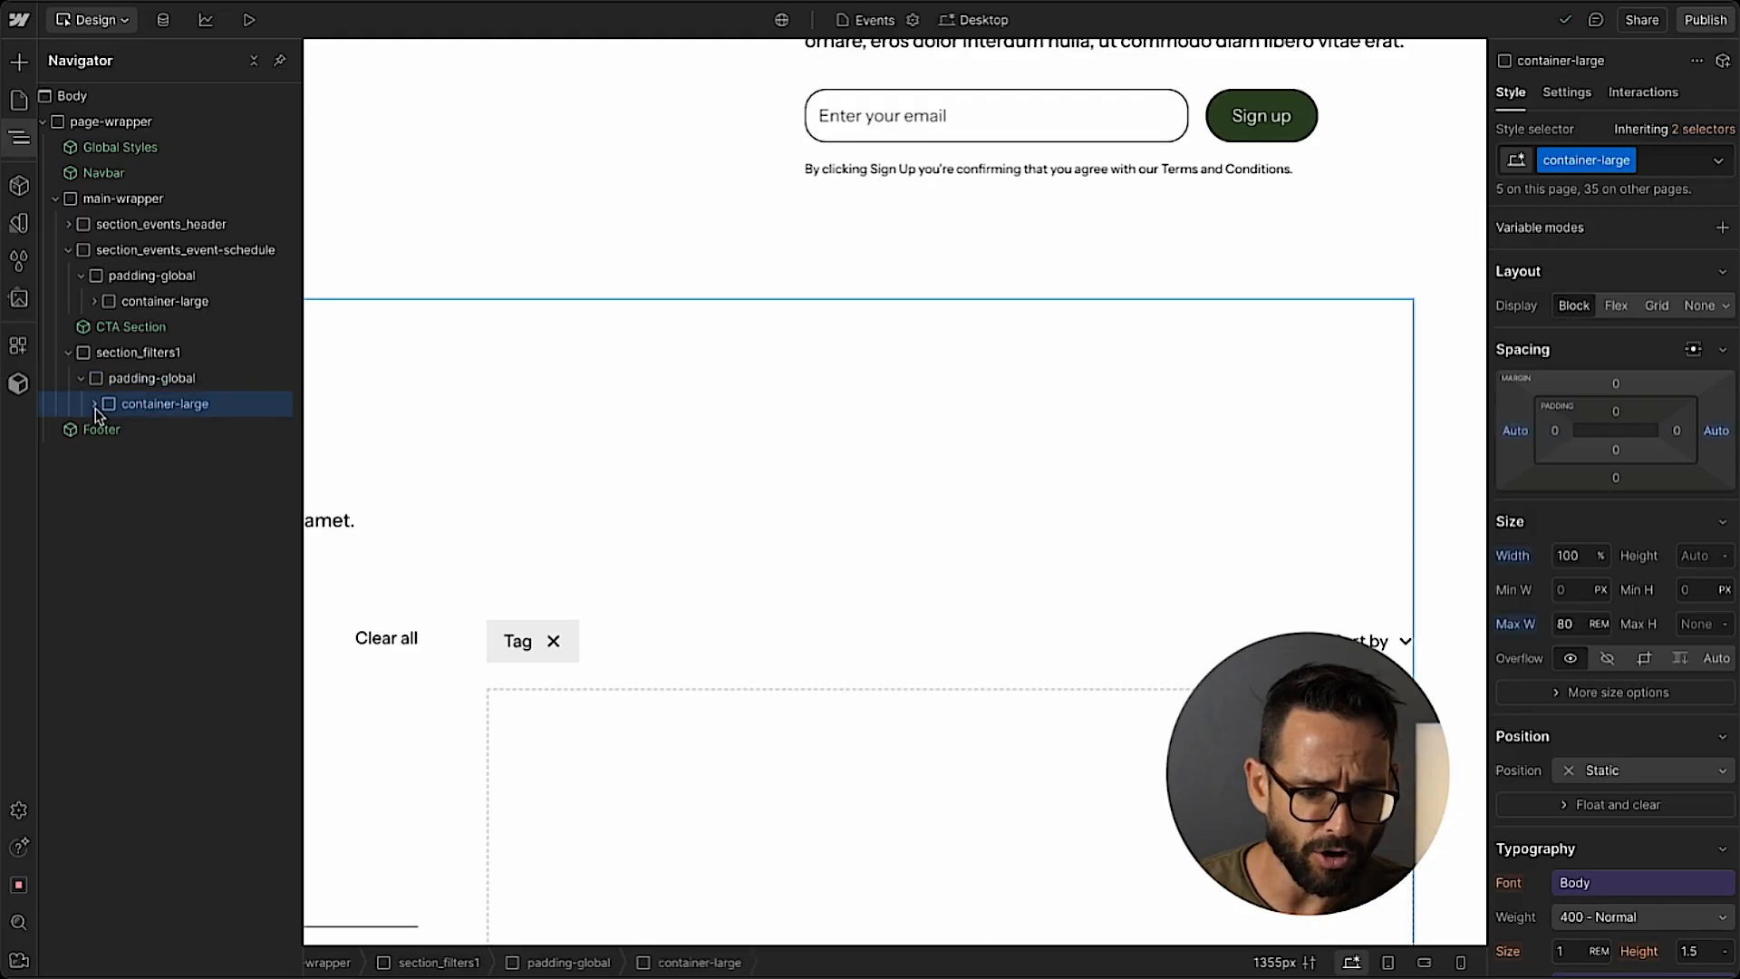
left_click(95, 301)
left_click(107, 326)
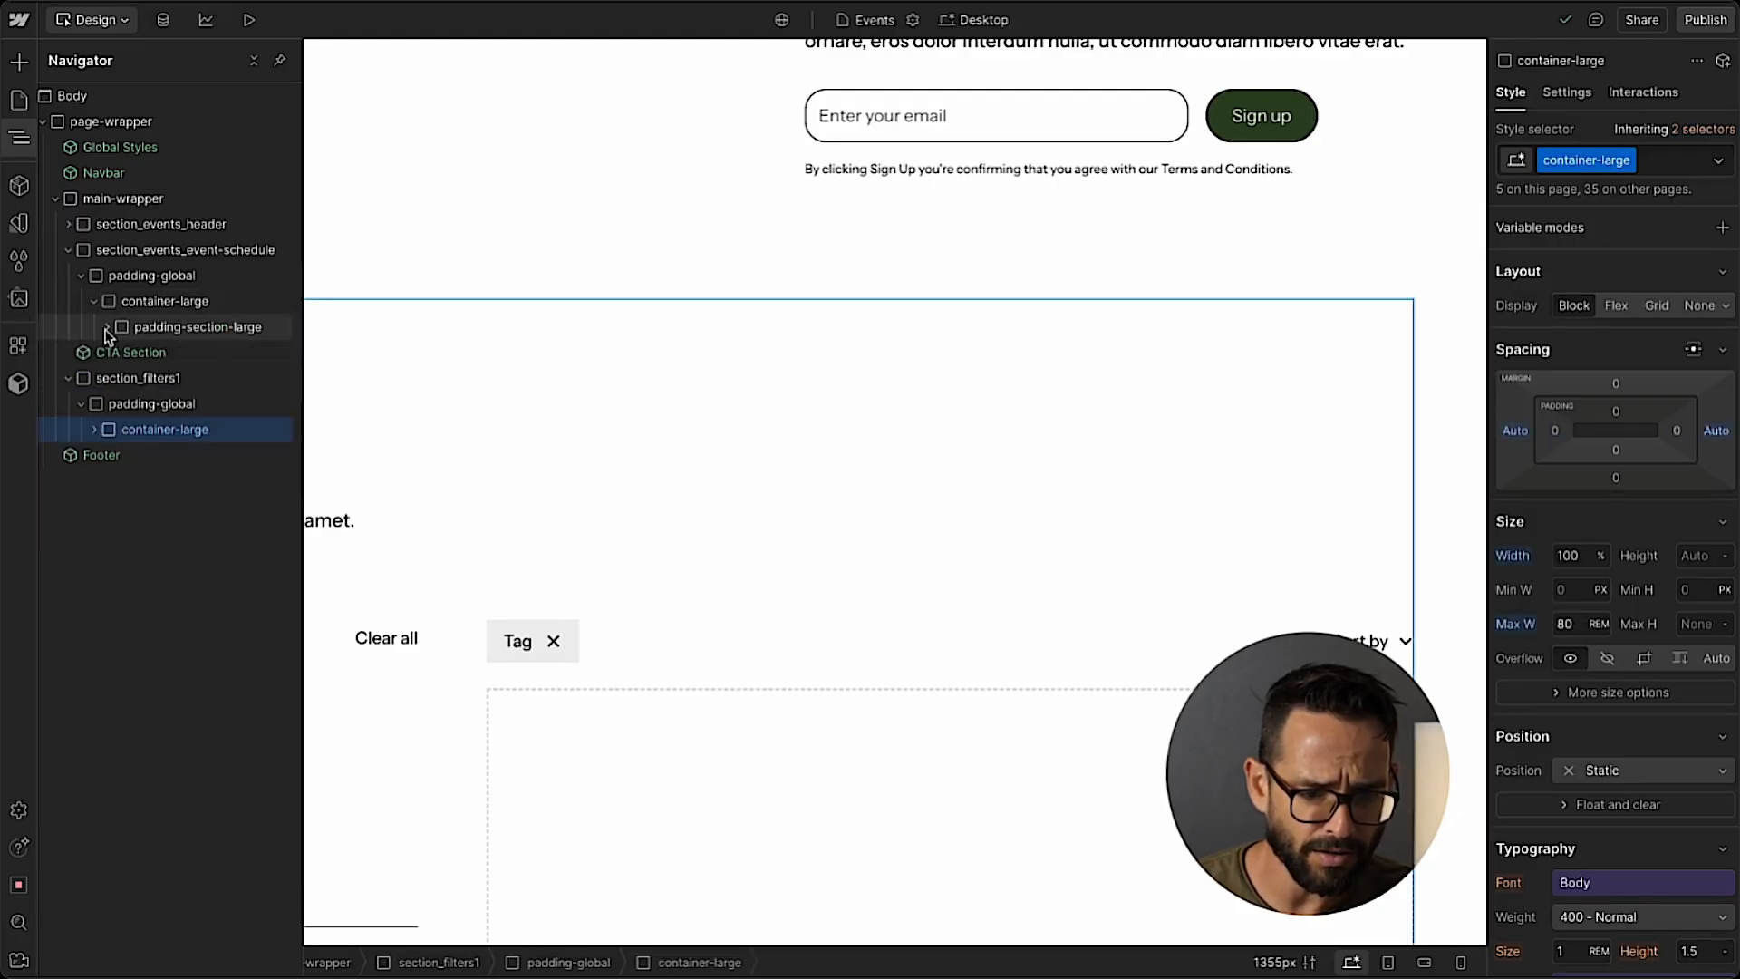
left_click(94, 430)
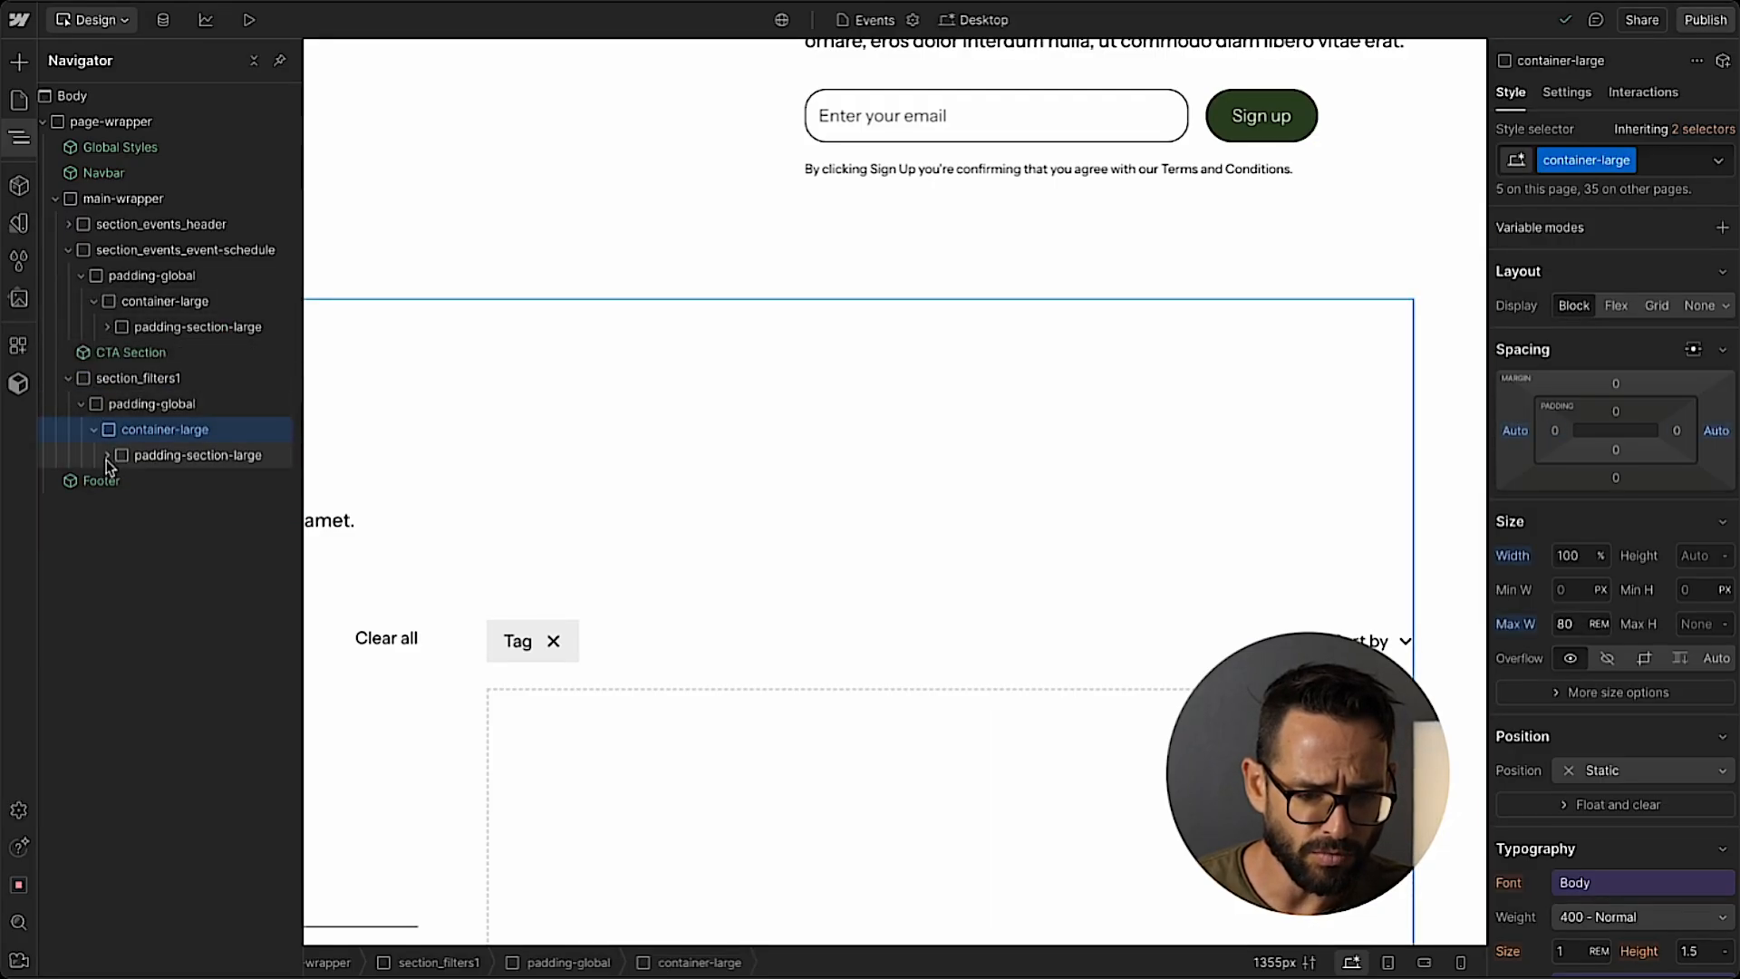
left_click(107, 456)
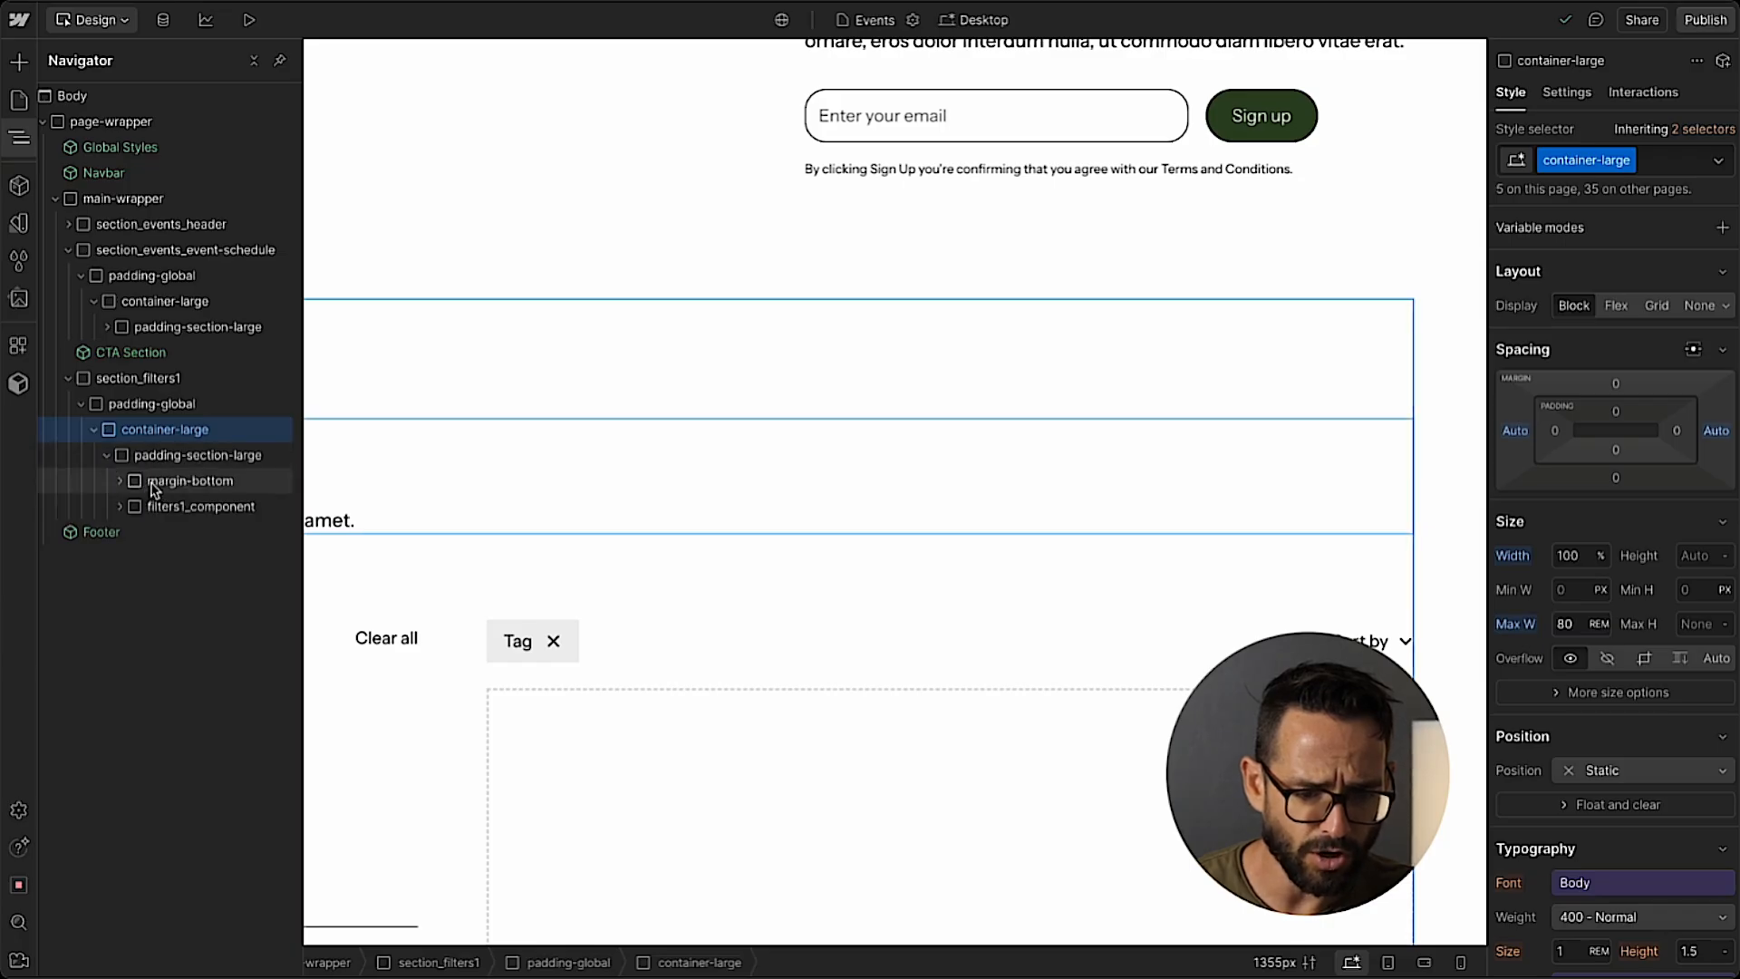
left_click(14, 138)
left_click(13, 138)
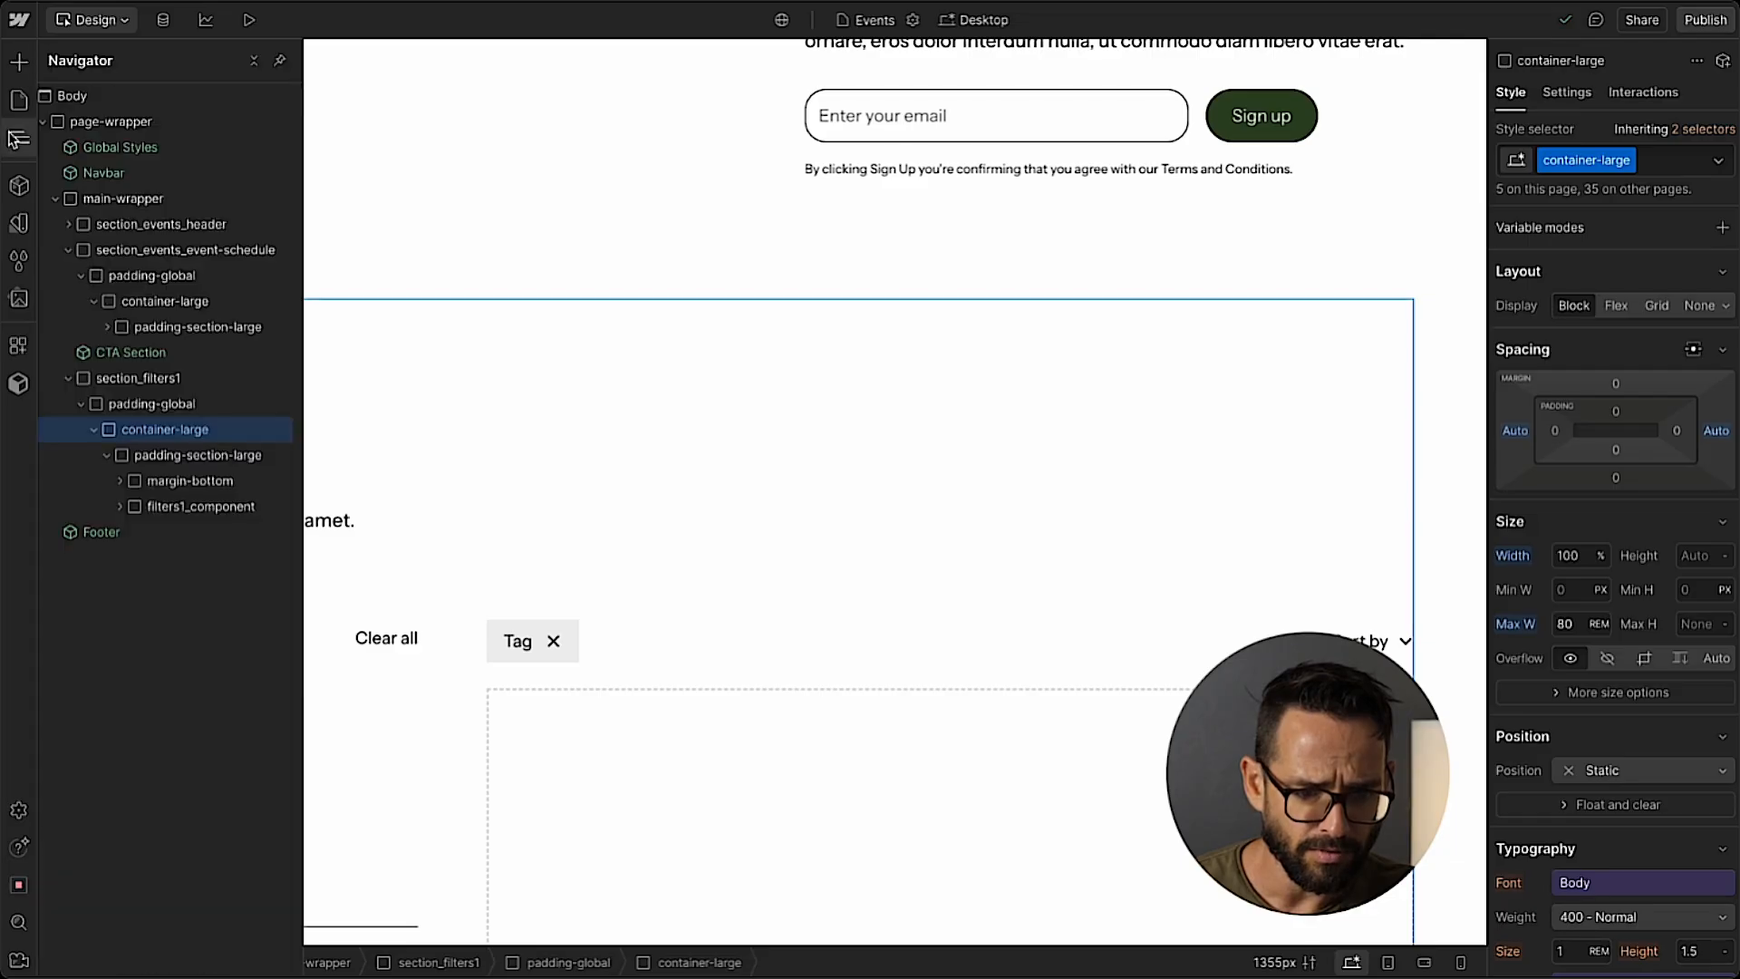
left_click(181, 515)
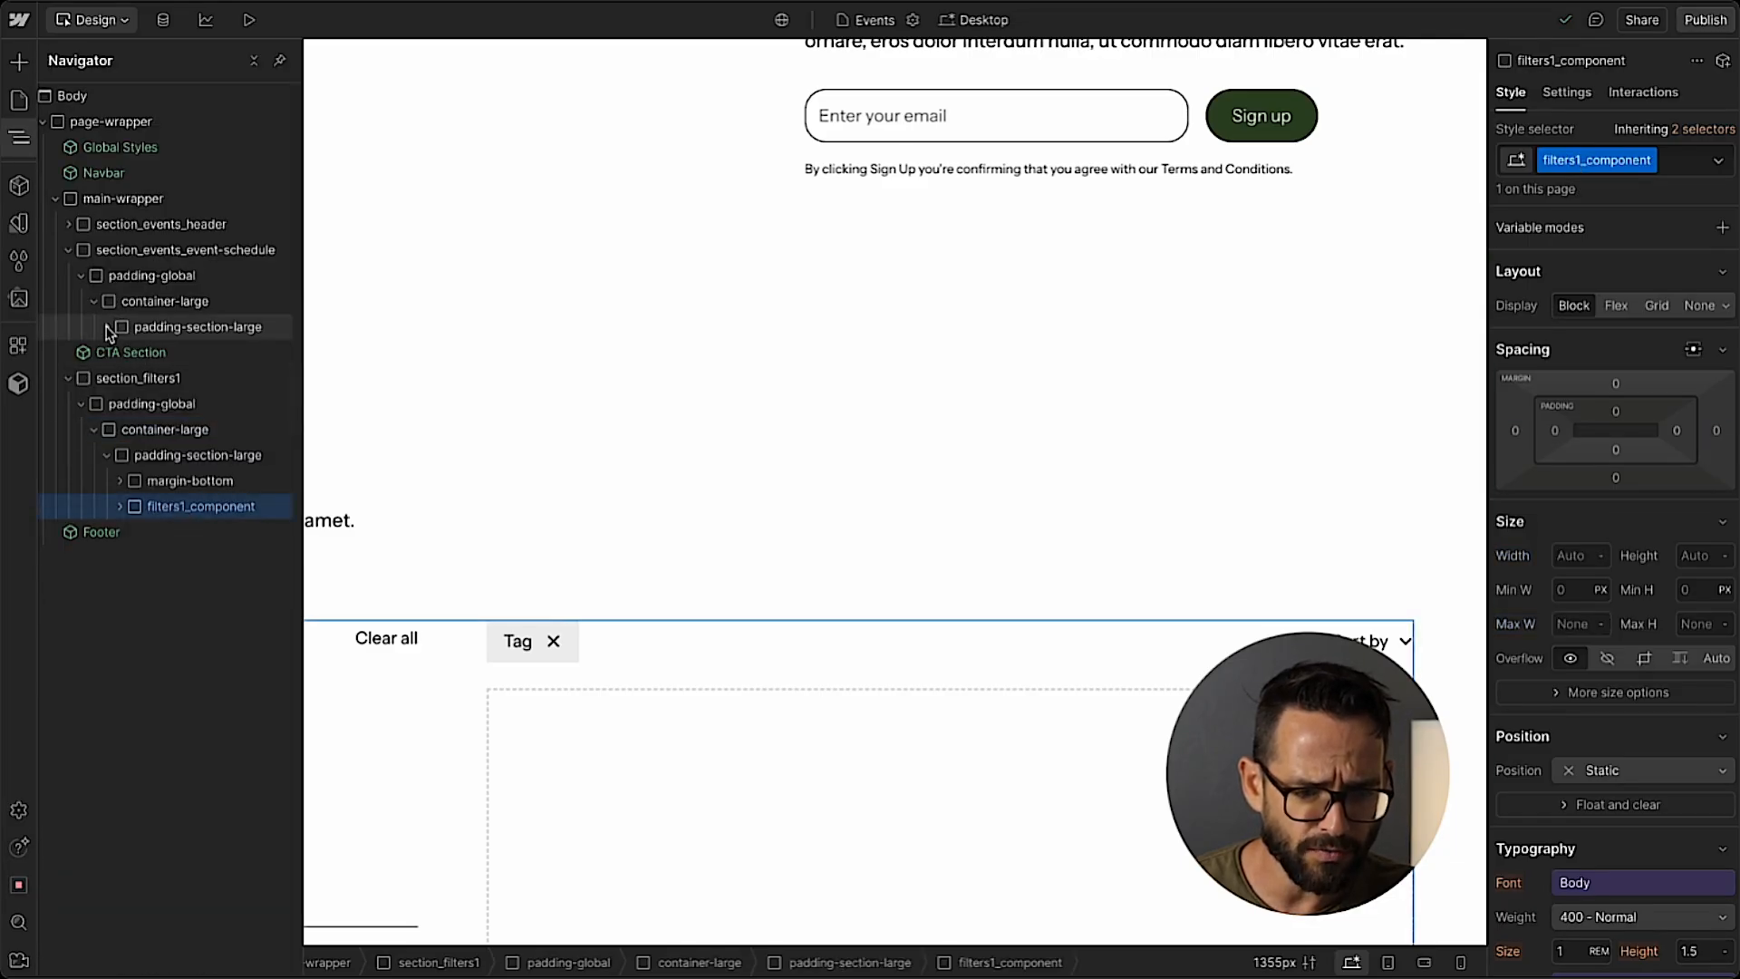
left_click(107, 328)
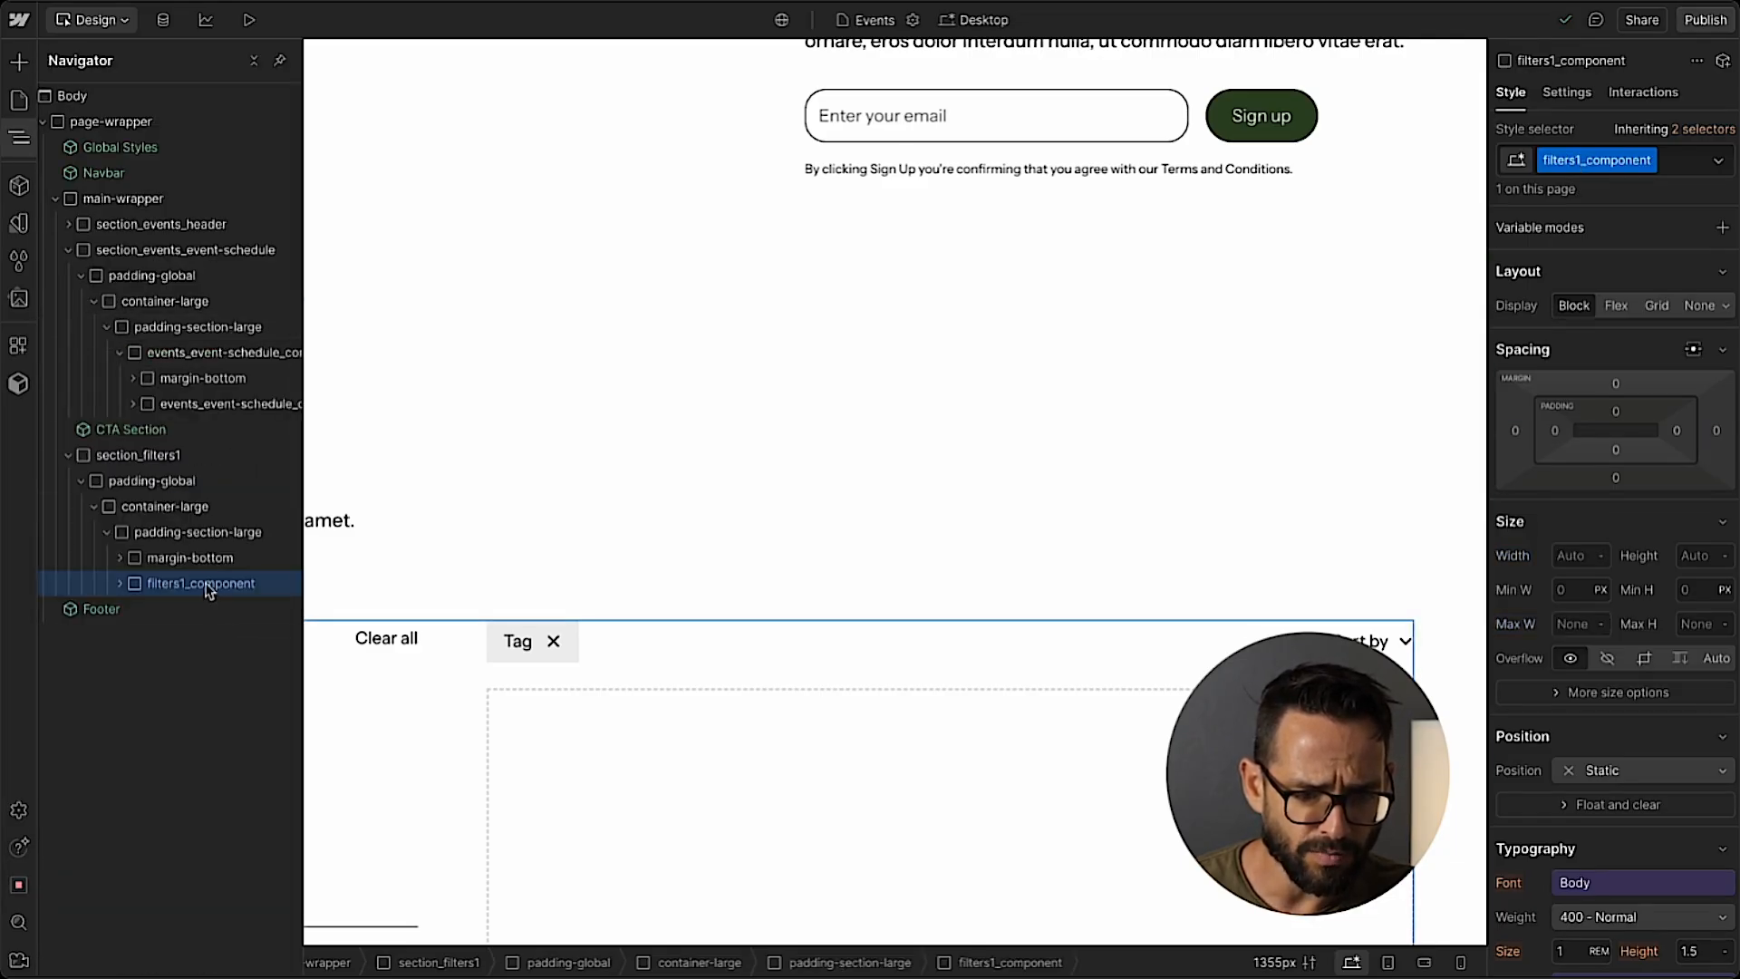
left_click_drag(207, 589, 254, 367)
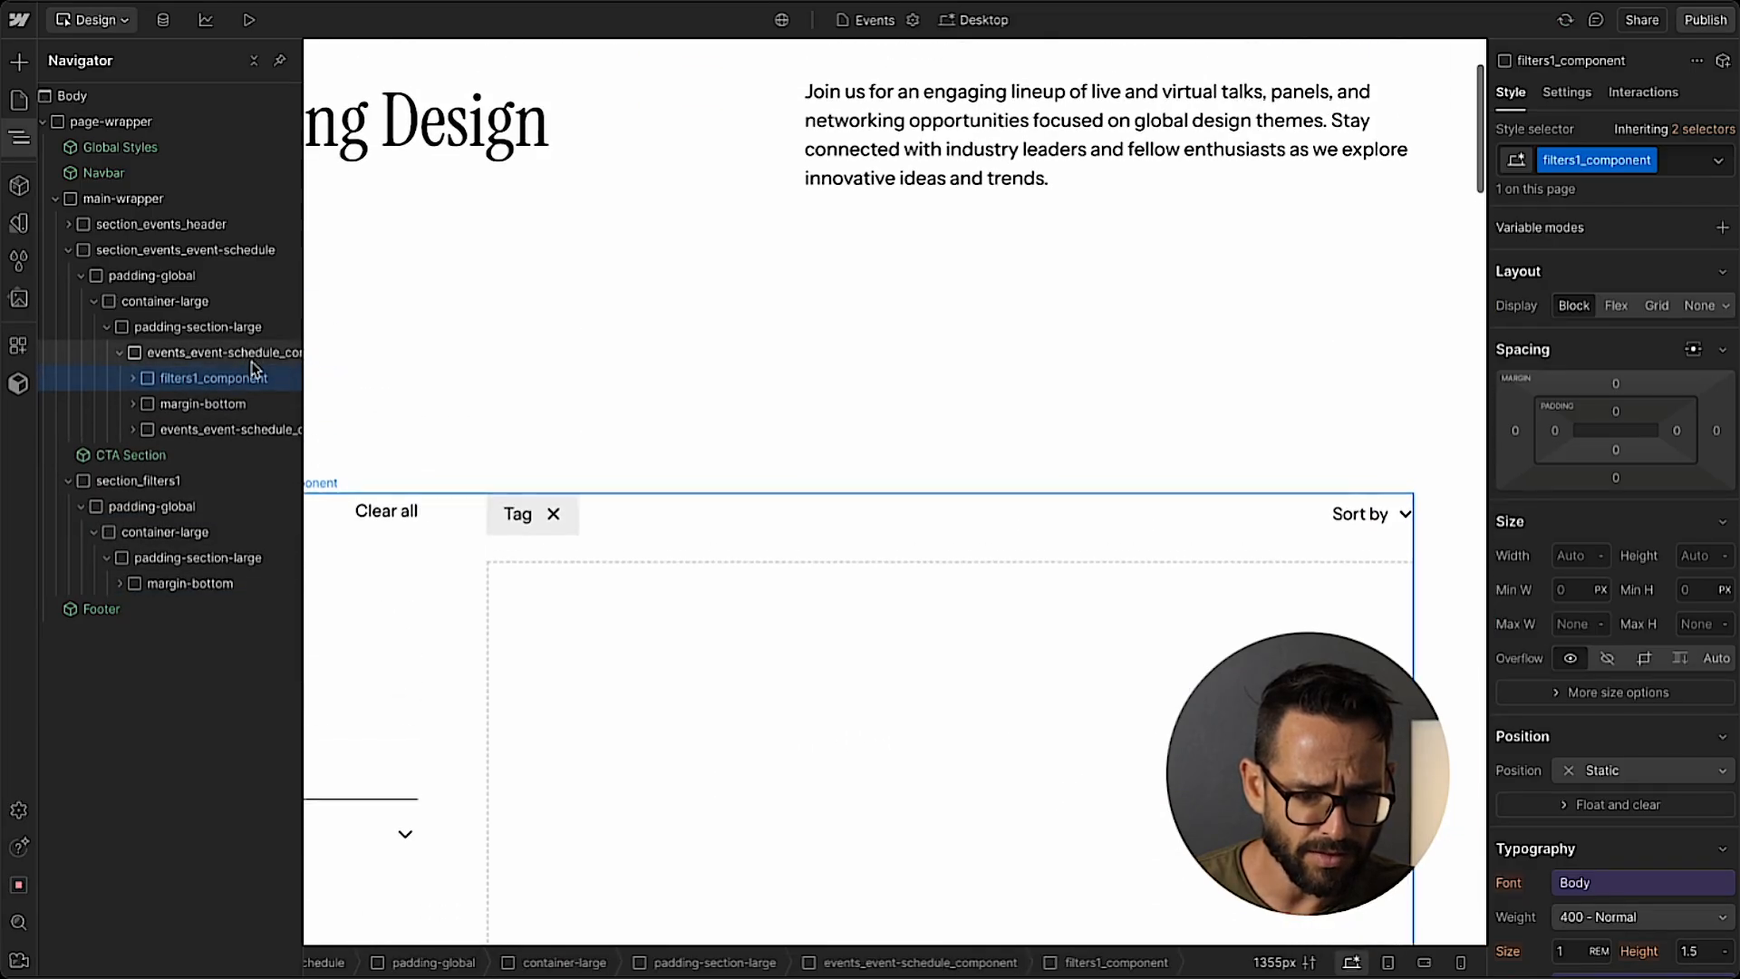
Move events_event-schedule_content into max-width-large inside margin-bottom, above text-align-center.
scroll(576, 436, "down", 2)
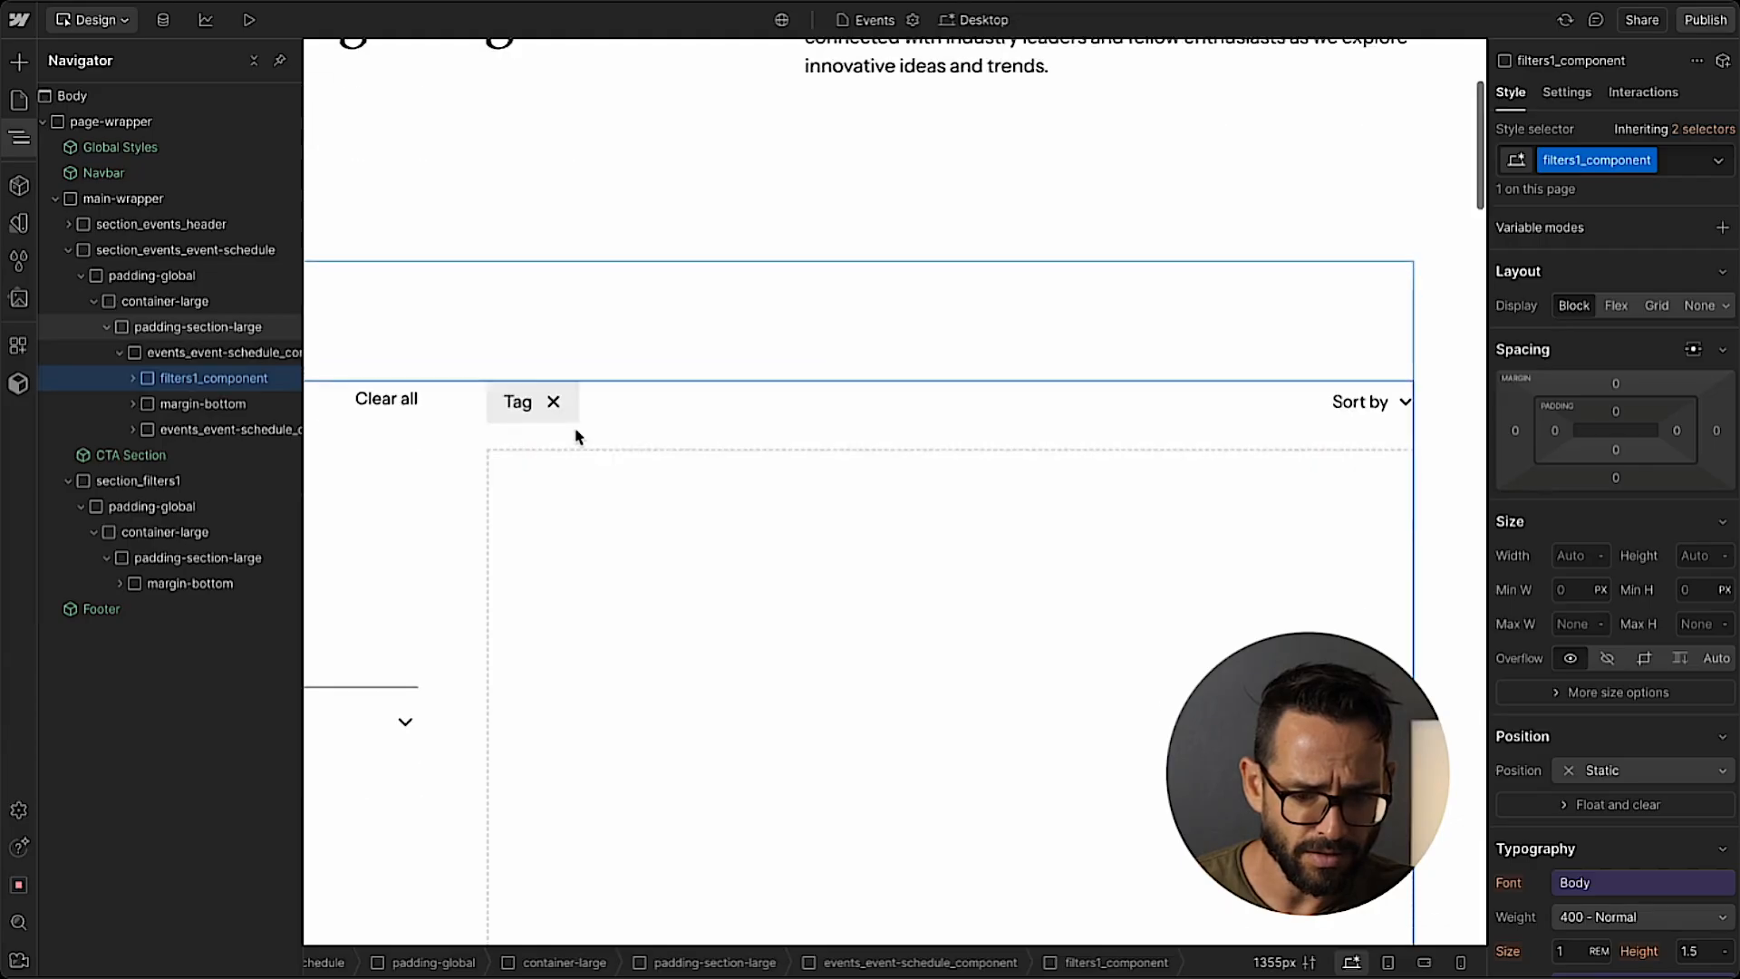
scroll(577, 439, "down", 15)
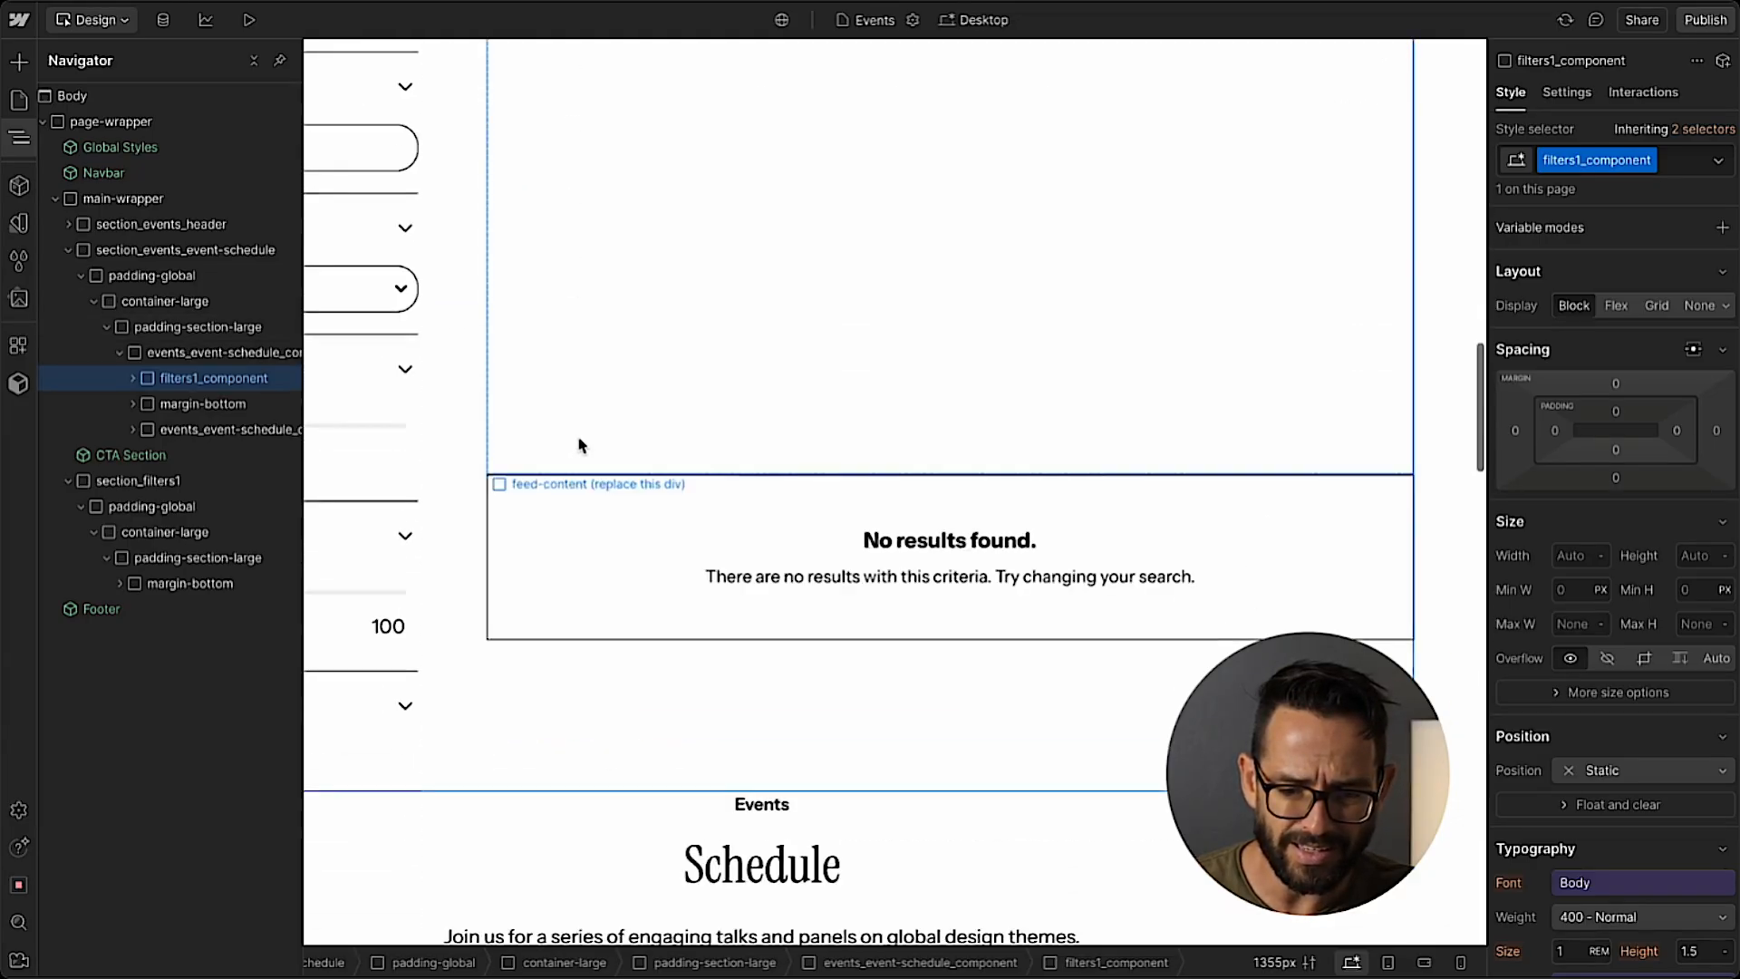
scroll(590, 417, "down", 4)
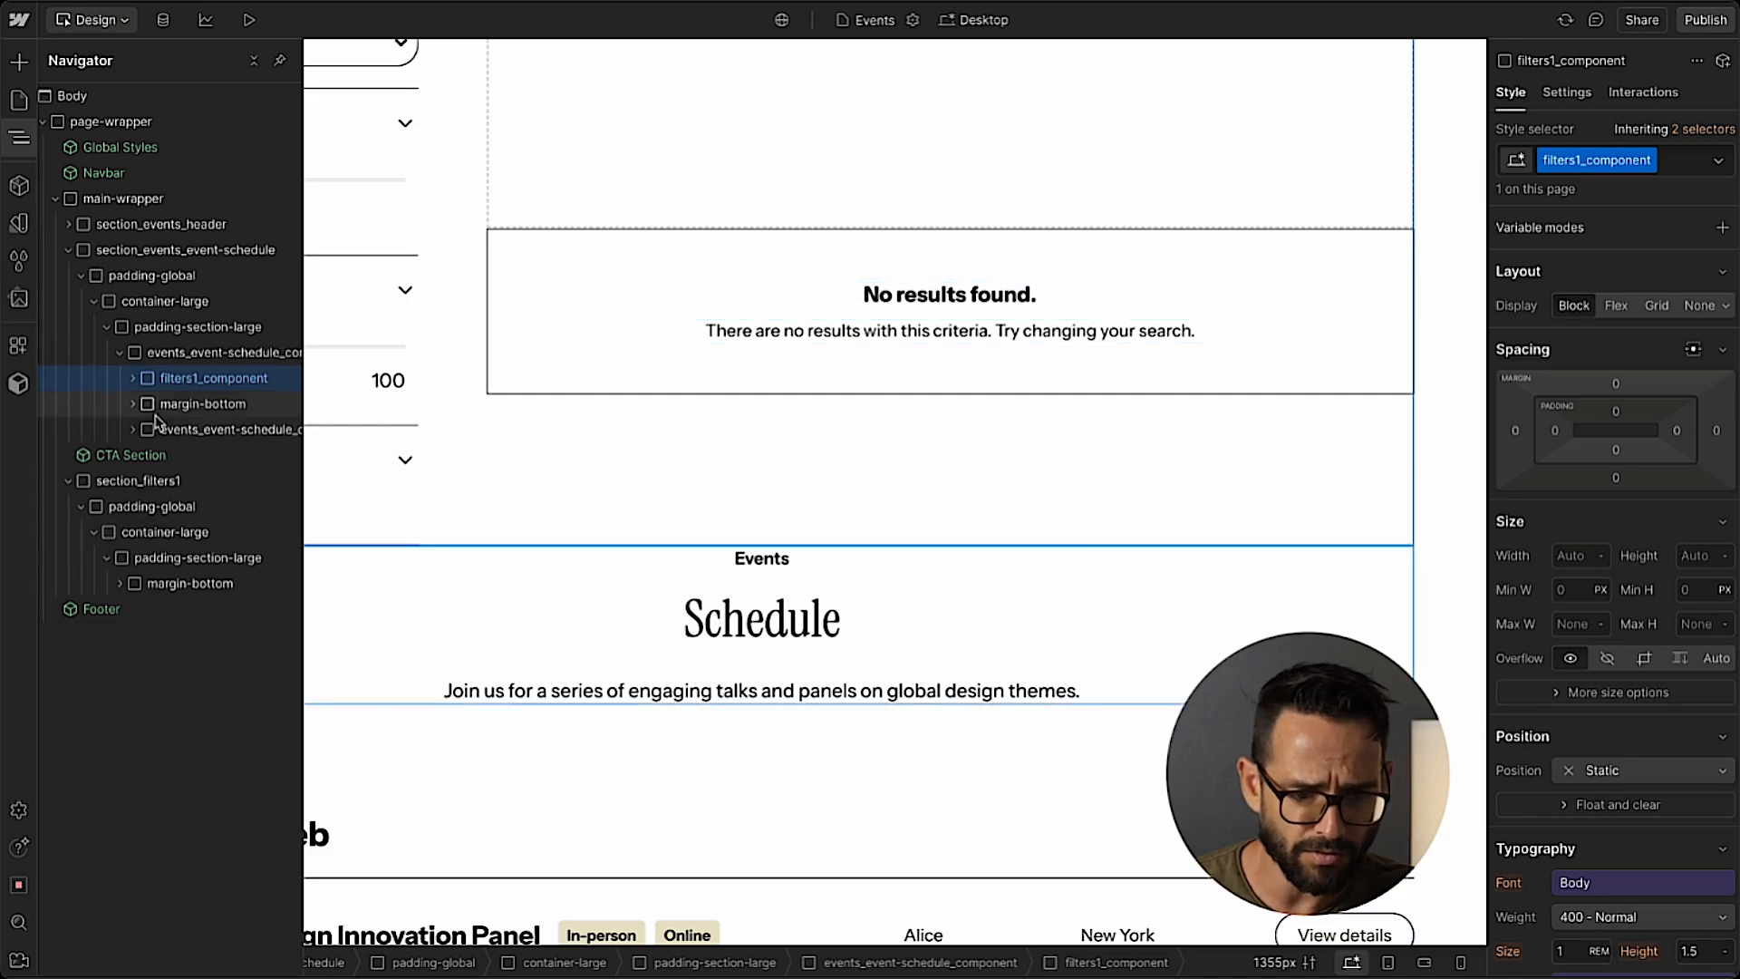
scroll(656, 420, "down", 9)
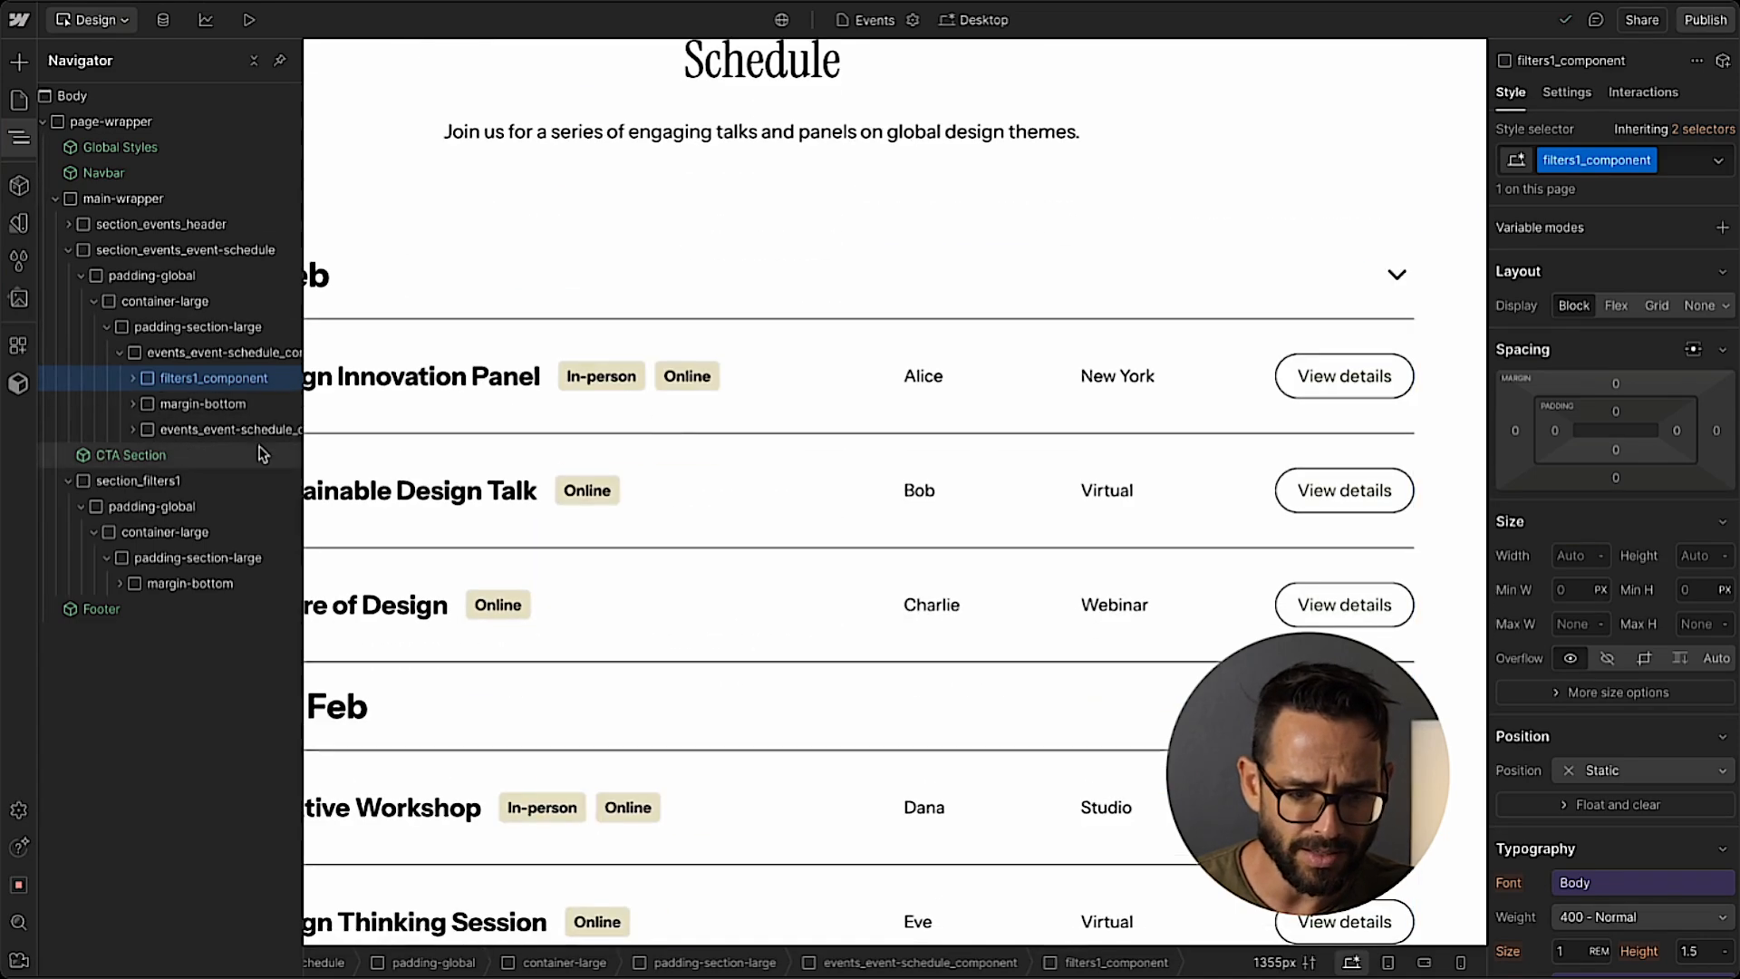
left_click(238, 430)
left_click(133, 405)
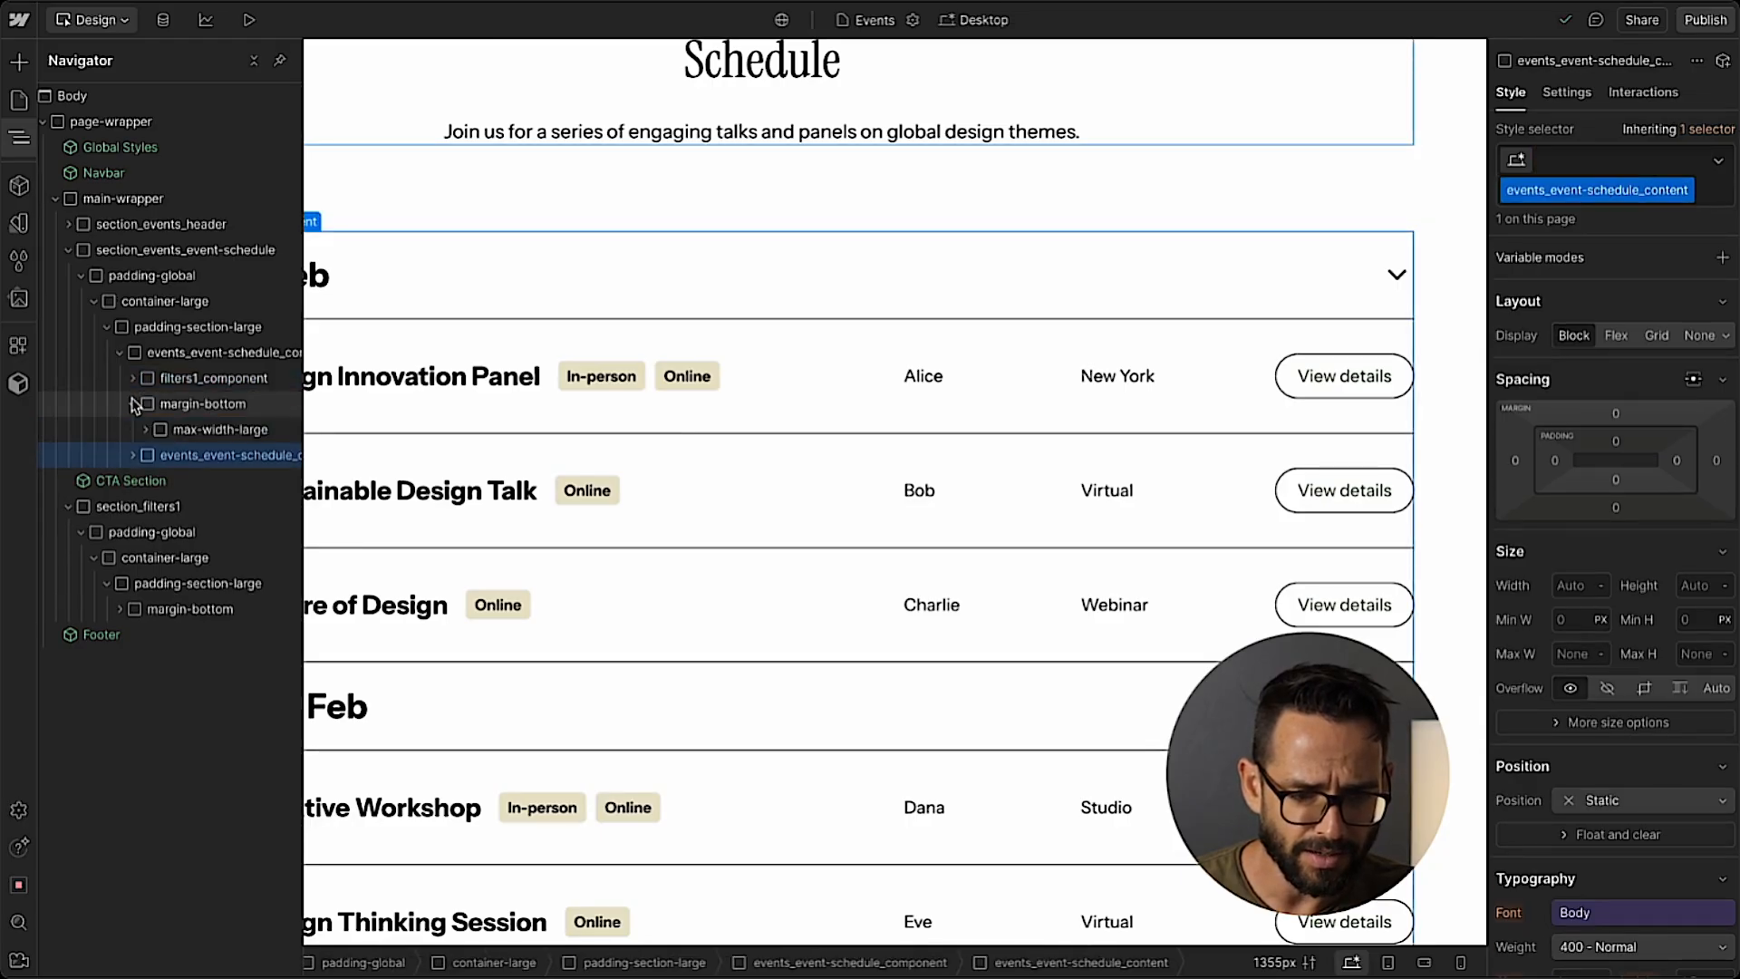
left_click(133, 405)
left_click(133, 379)
left_click(134, 379)
left_click(133, 404)
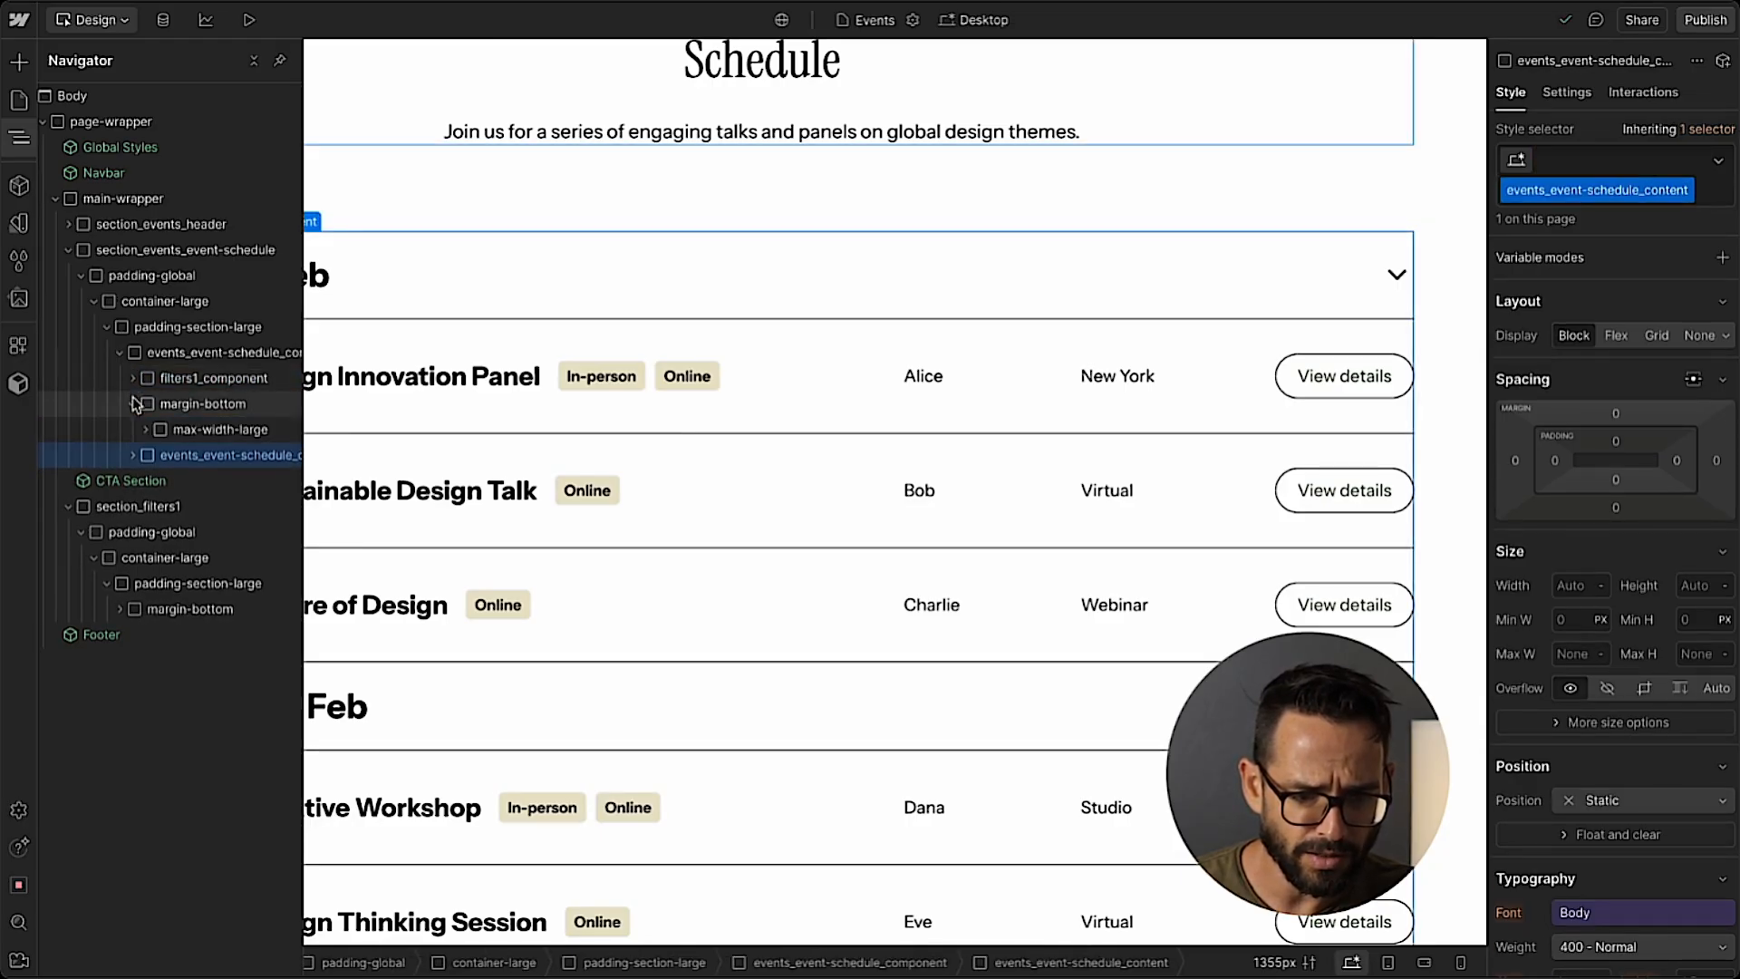
left_click(143, 431)
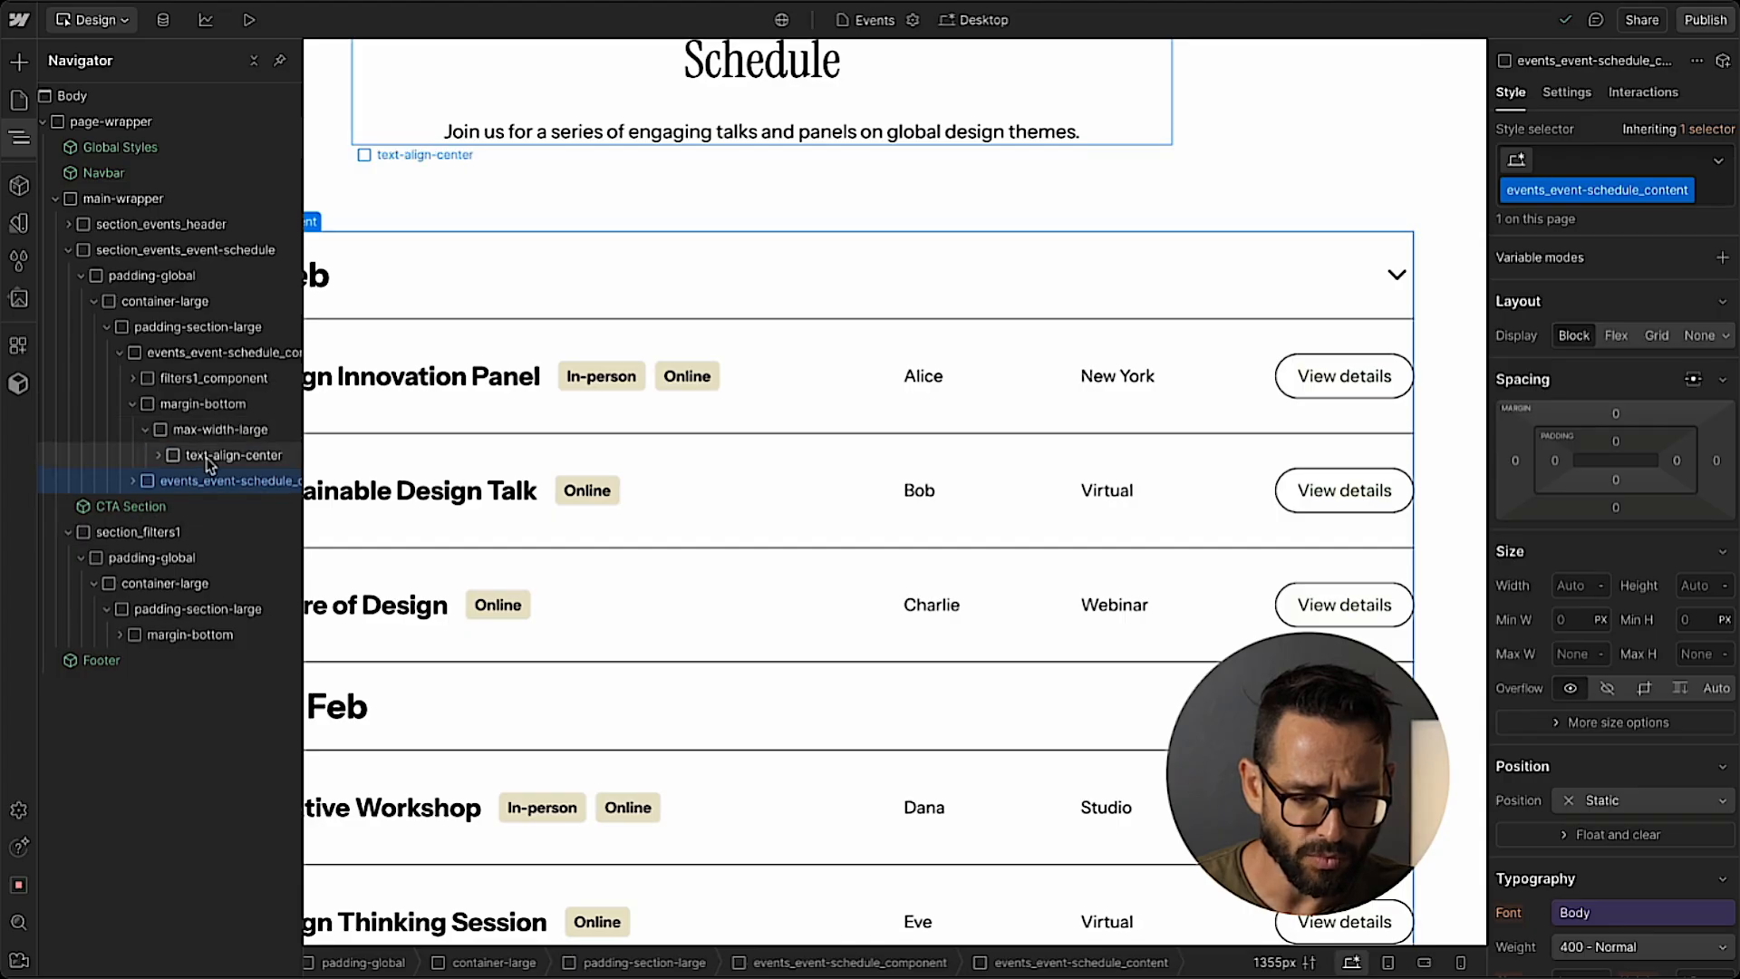
left_click_drag(192, 482, 228, 453)
Move events_event-schedule_content into filters1_feed, below filters1_feed-header, and delete the feed-content placeholder div.
scroll(529, 472, "up", 20)
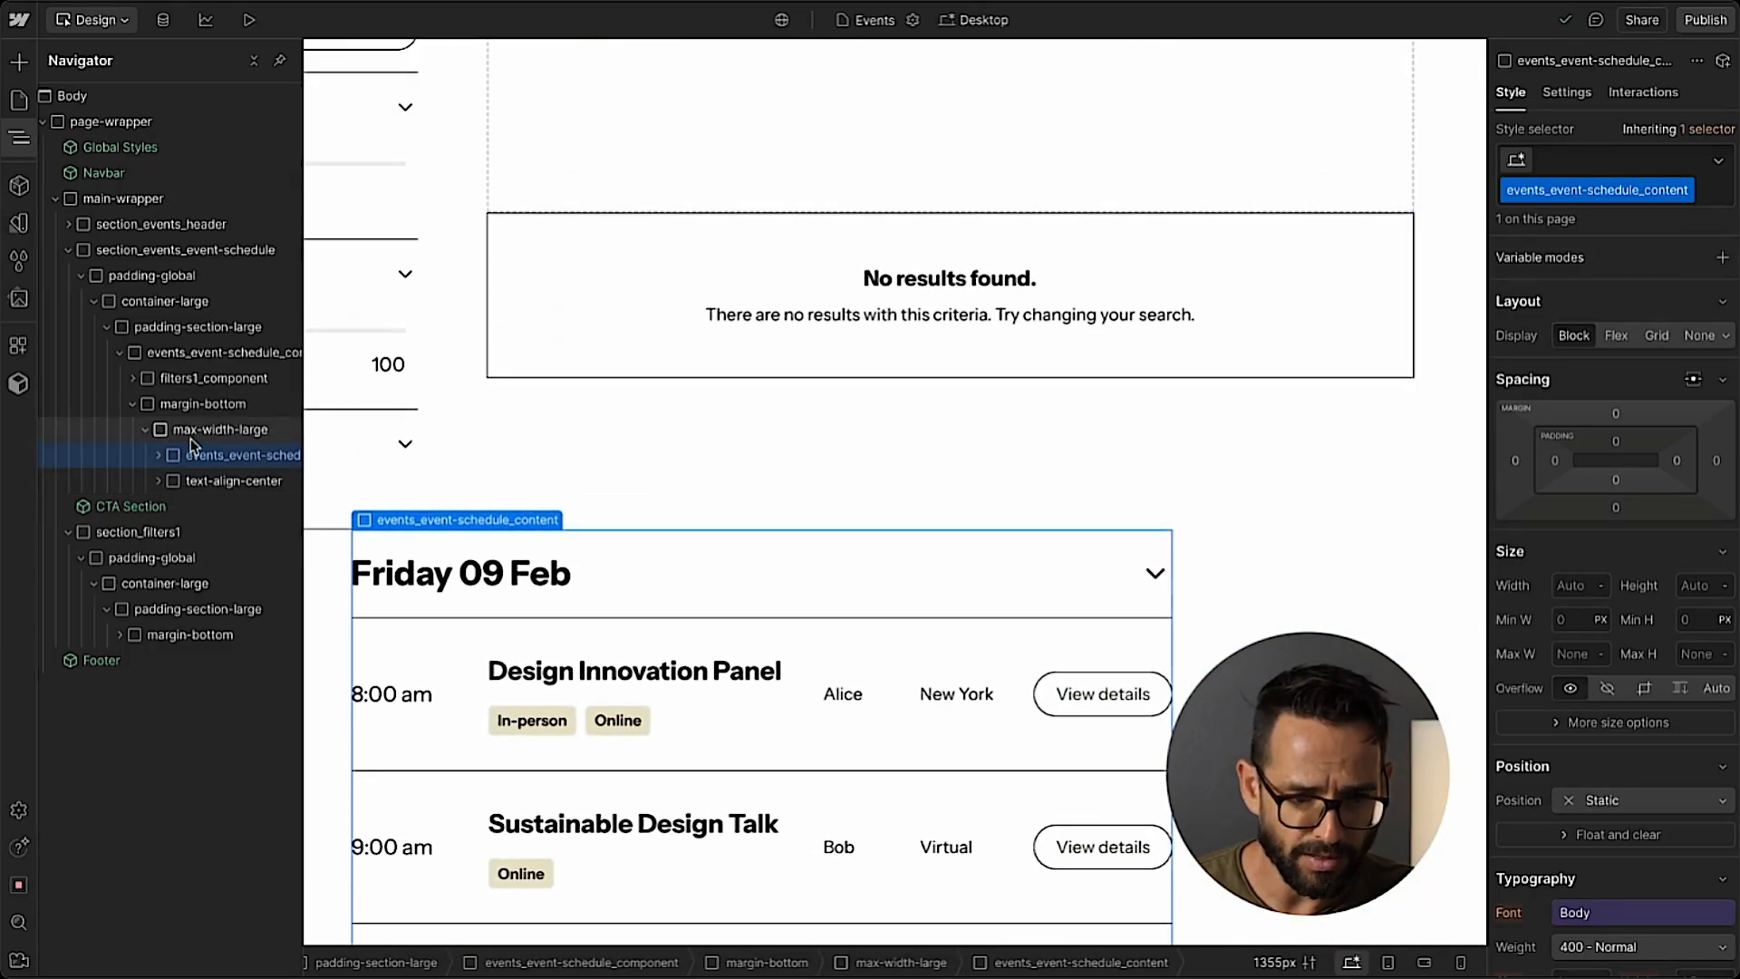
scroll(728, 299, "up", 3)
left_click(731, 264)
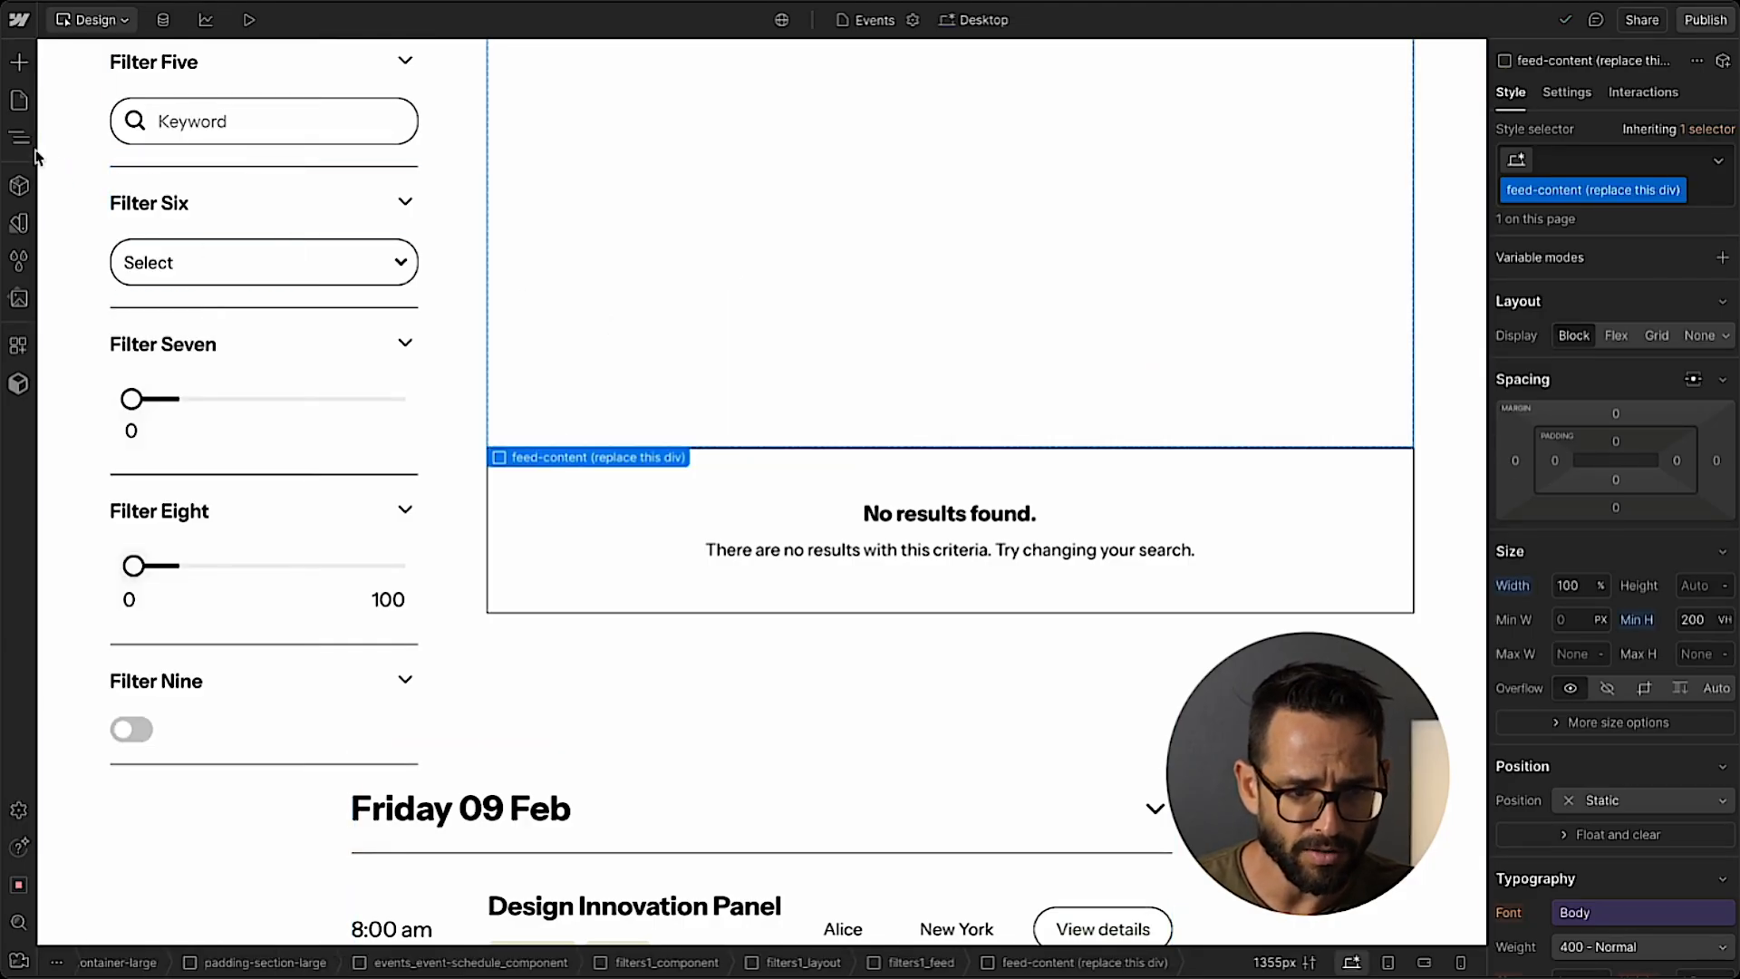
key("z")
scroll(208, 517, "right", 2)
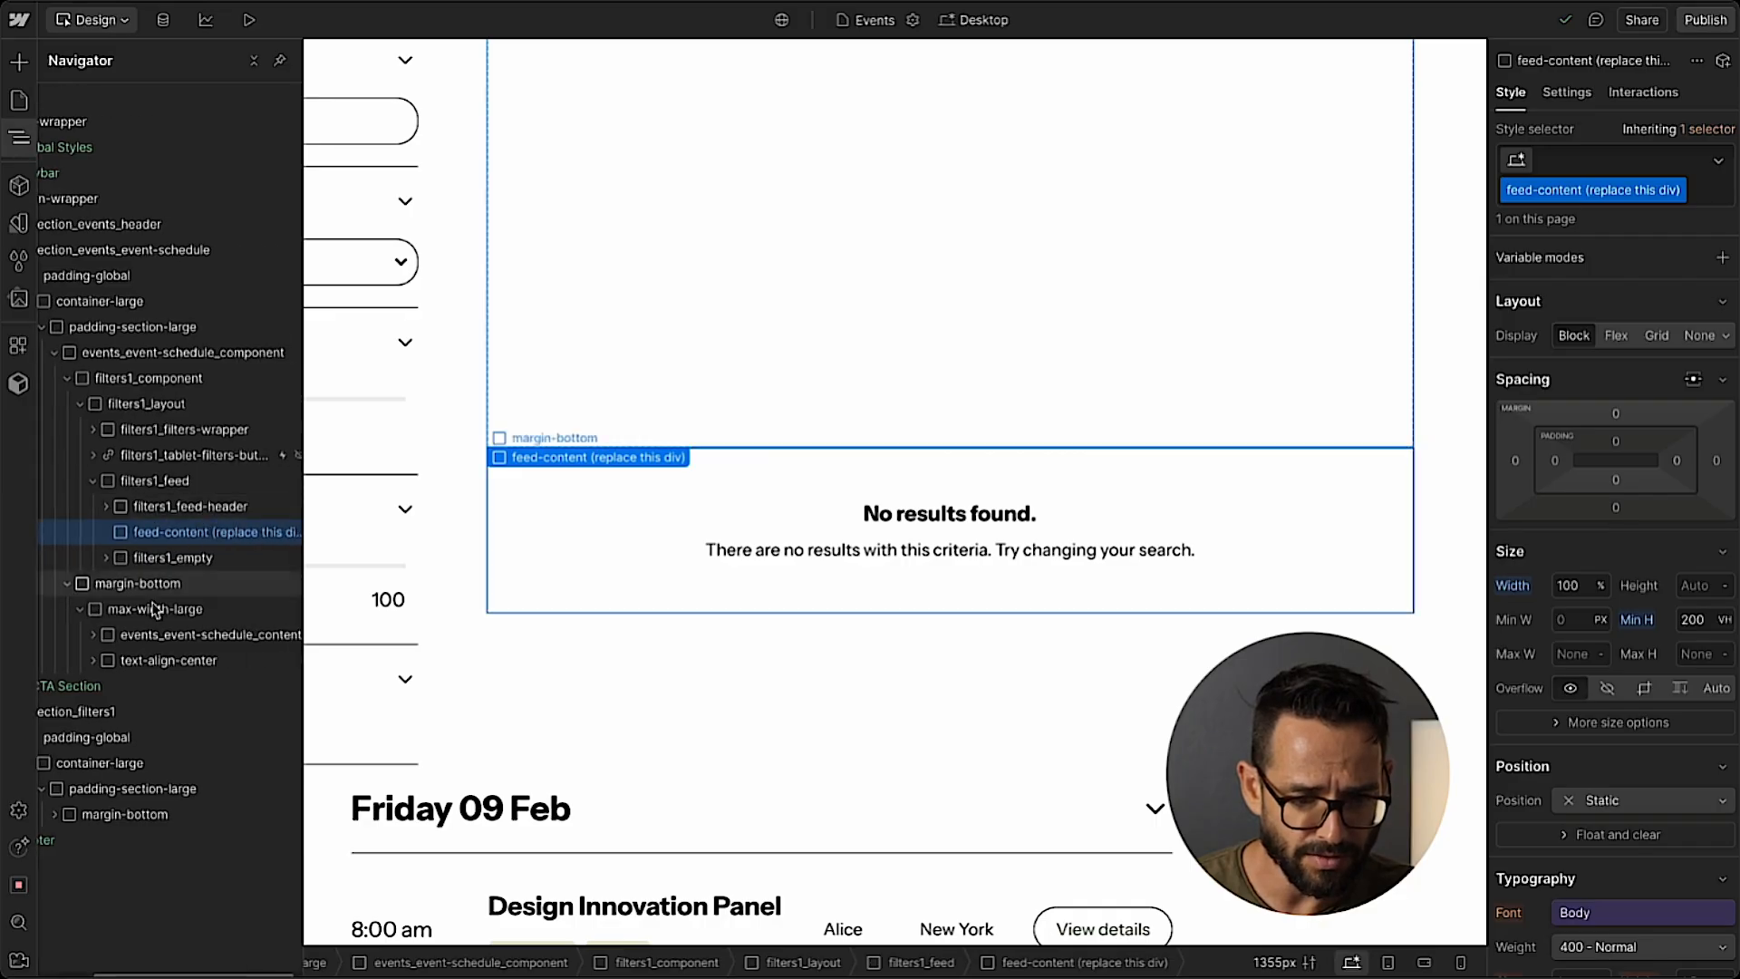
left_click_drag(188, 540, 186, 537)
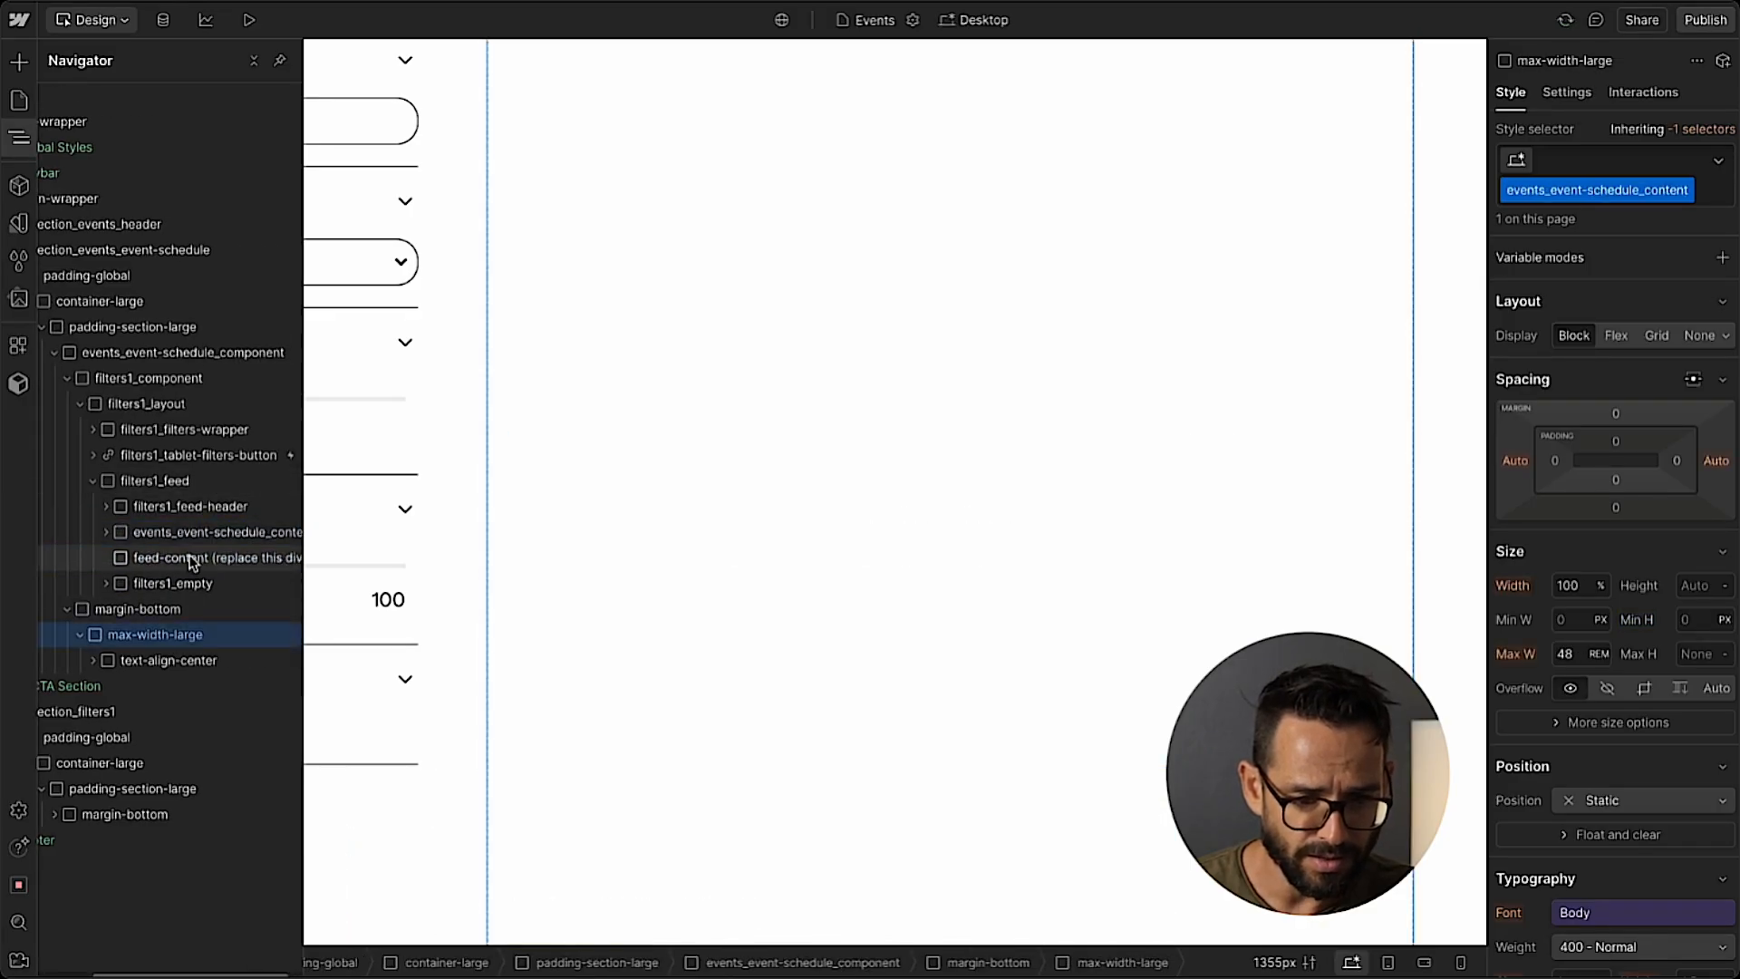
key("Delete")
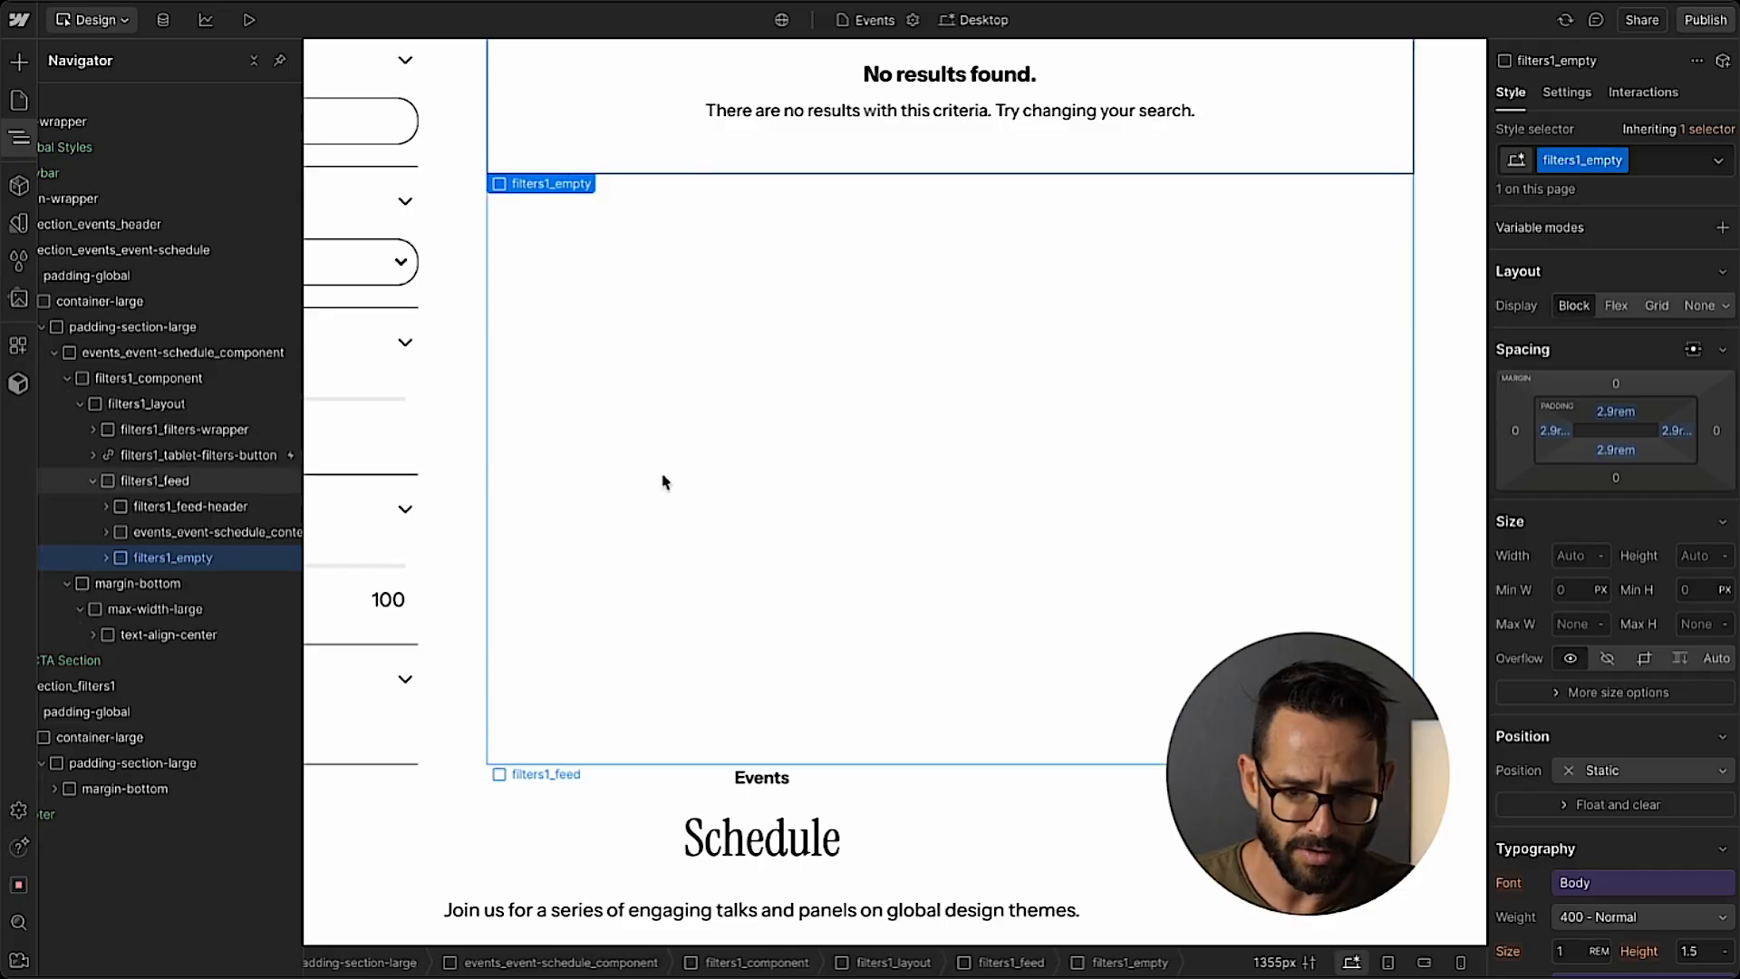
Try deleting the margin-bottom block that holds the Schedule heading, checking the section against the Figma design.
scroll(664, 482, "up", 10)
scroll(664, 481, "up", 1)
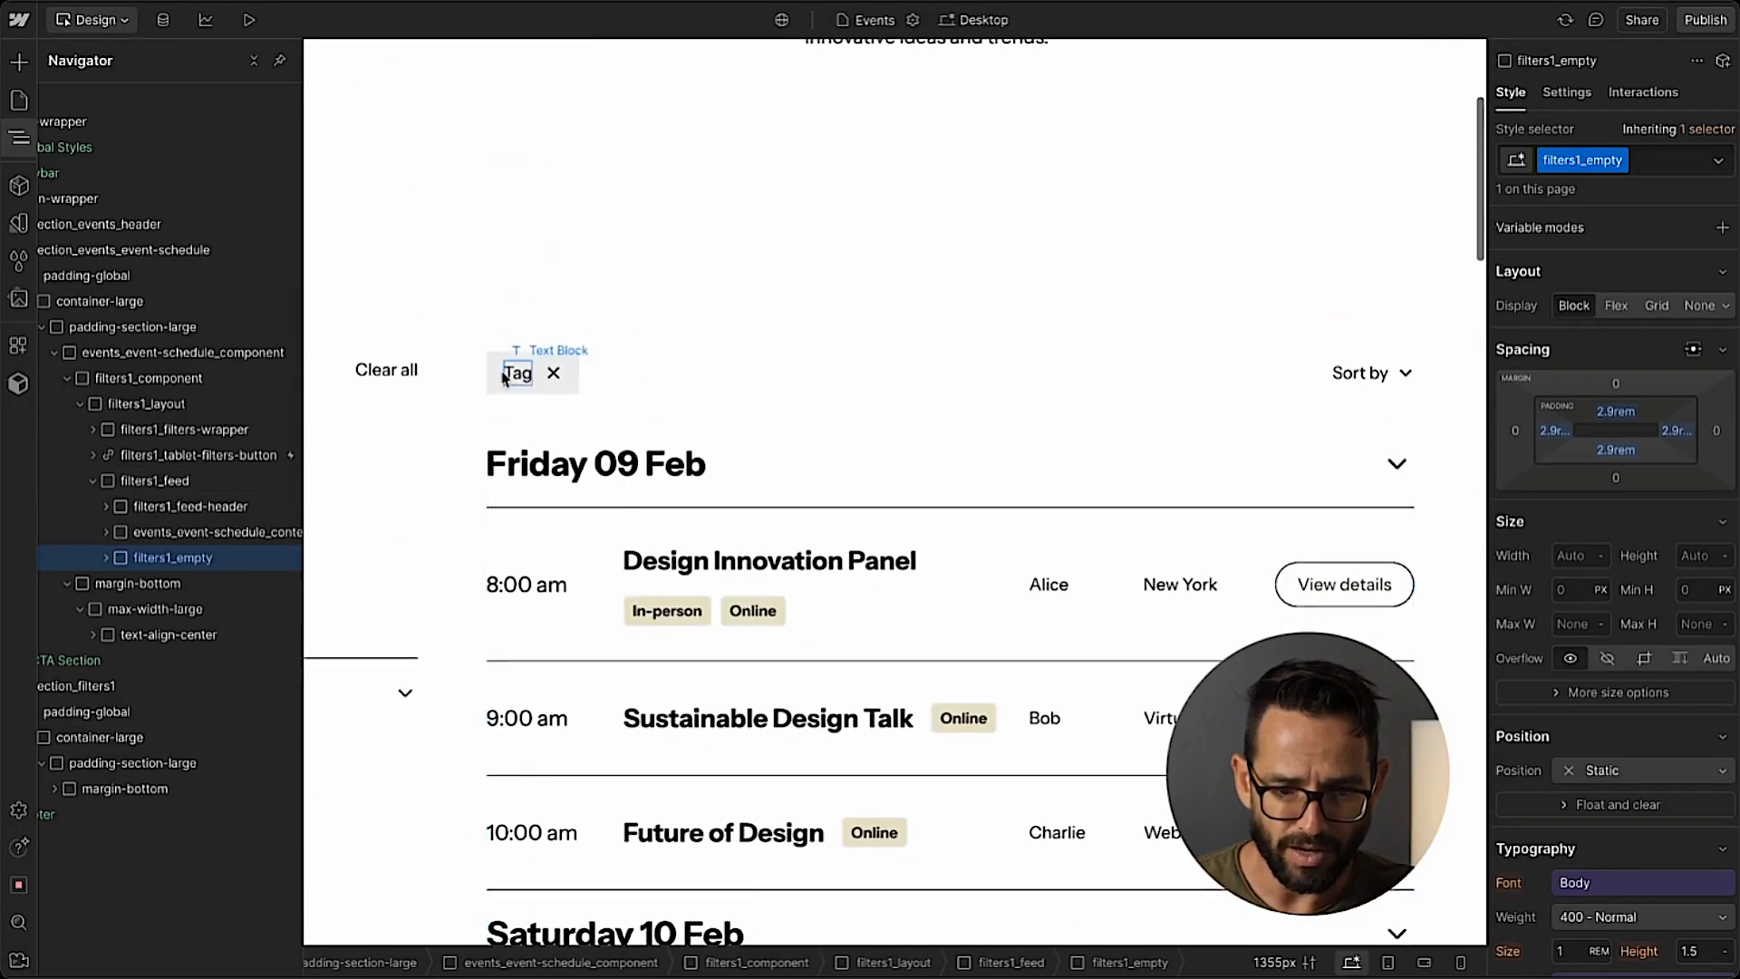
left_click(150, 591)
key("Delete")
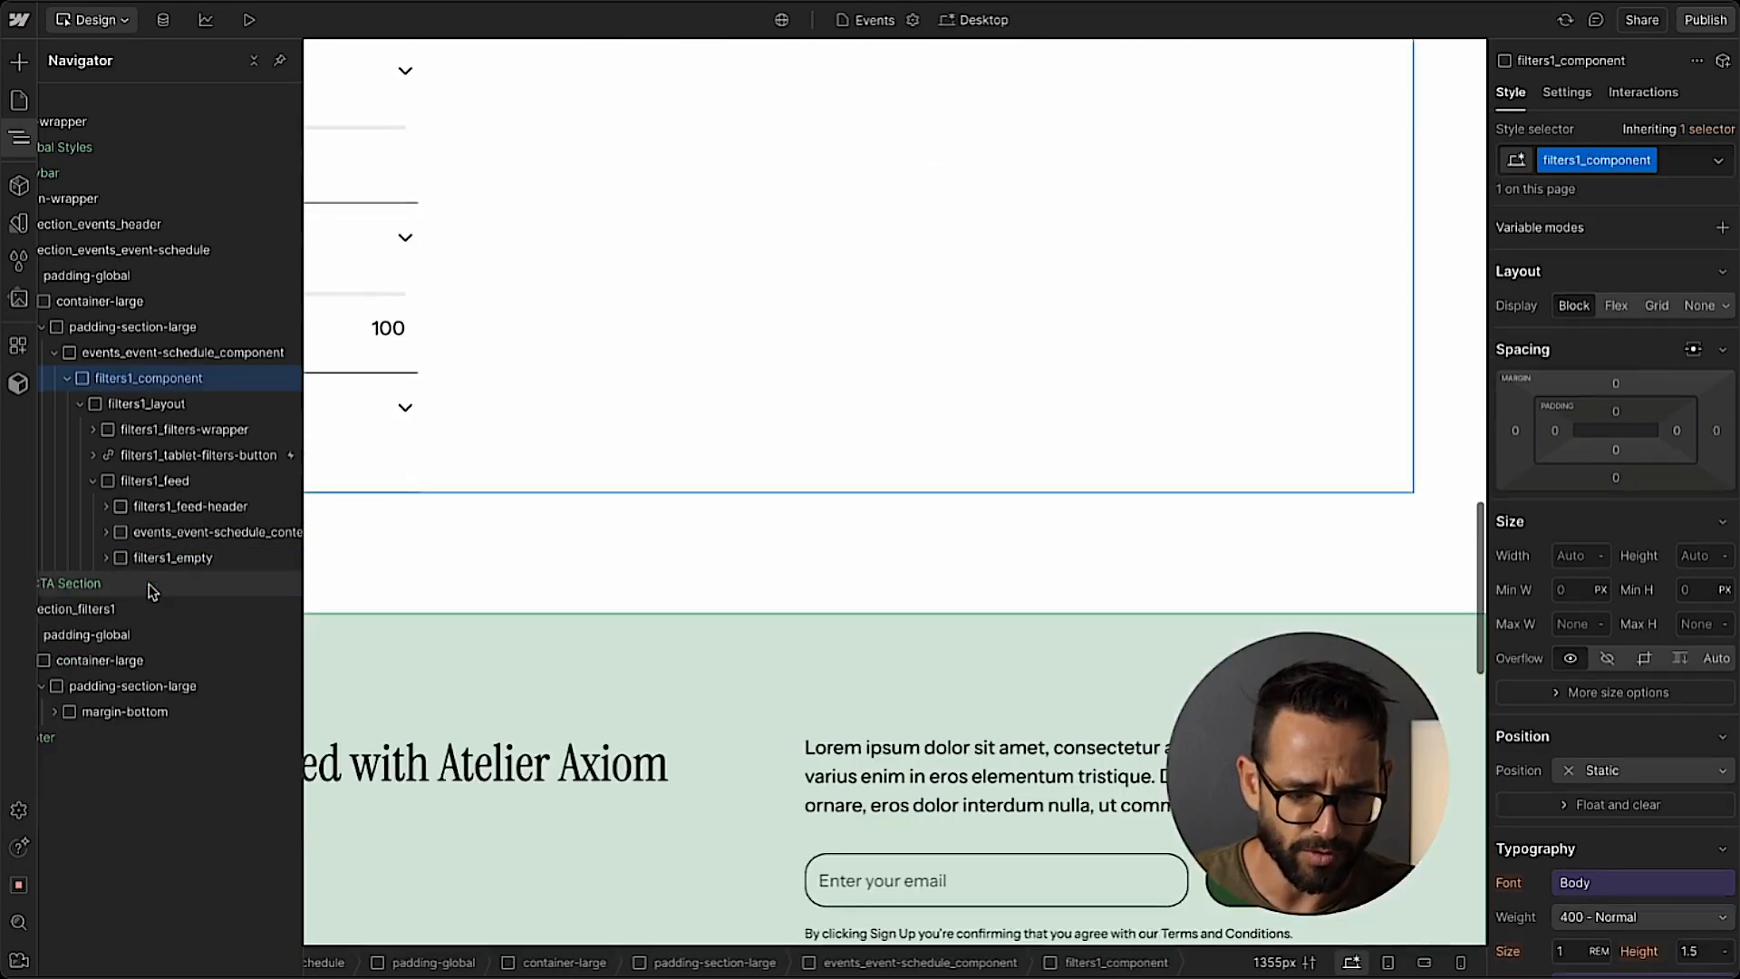
scroll(726, 381, "up", 10)
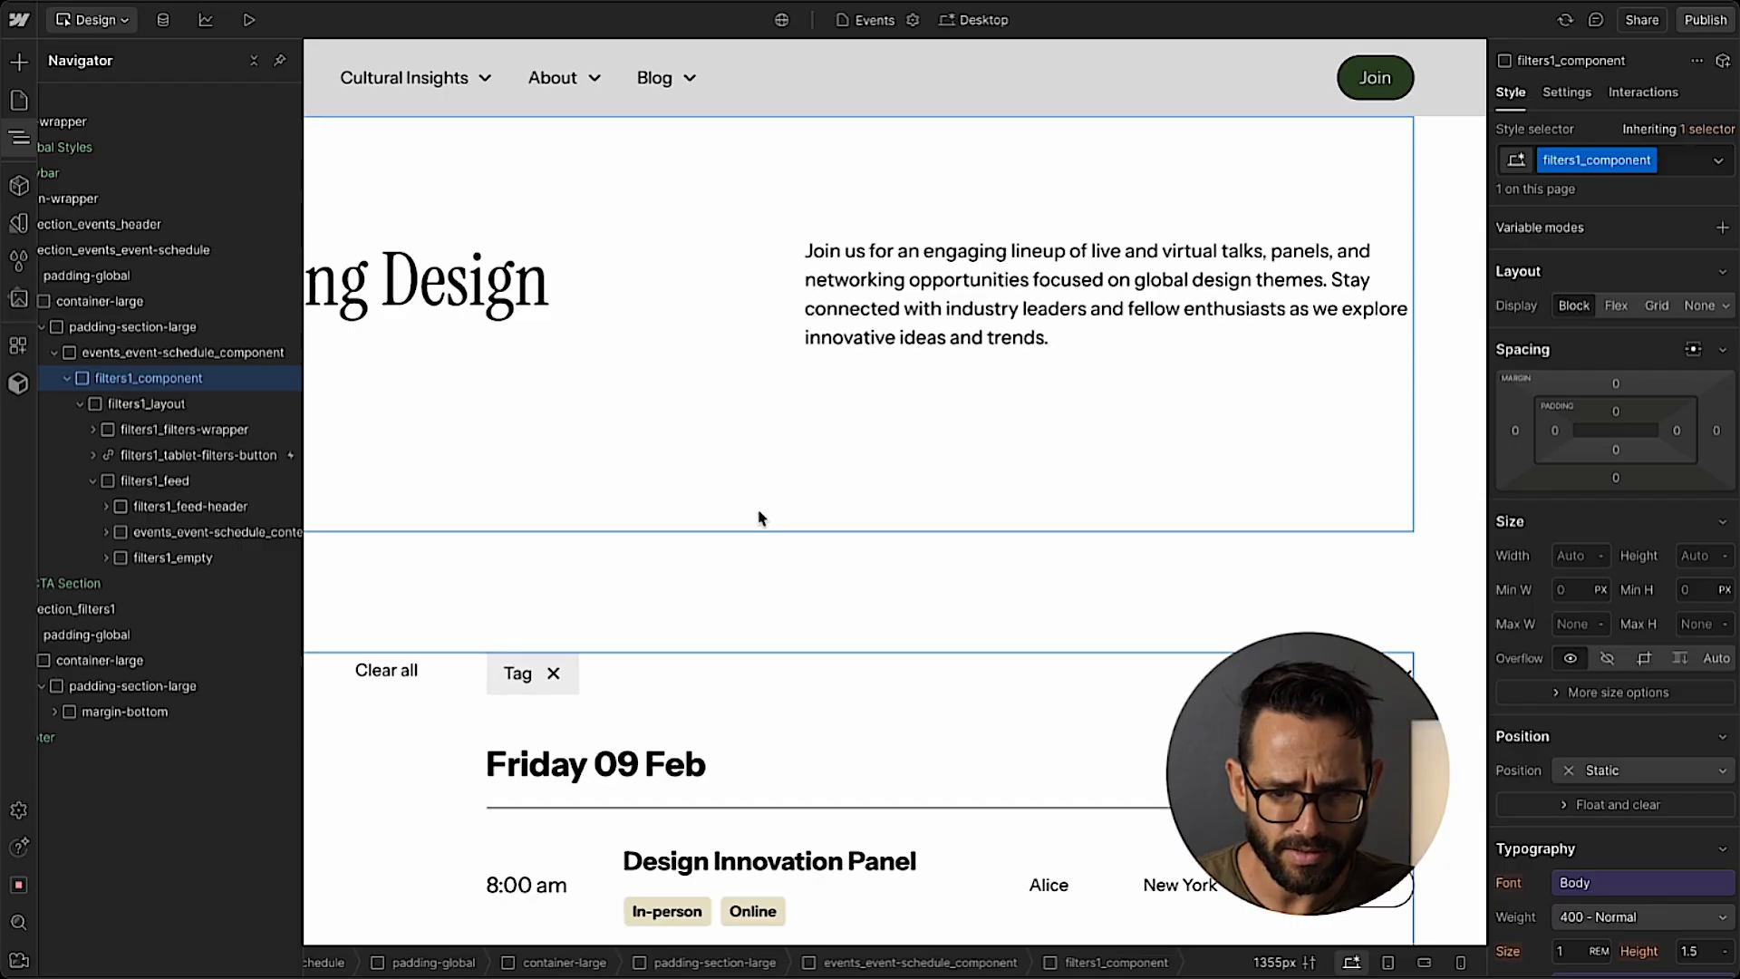
scroll(760, 518, "down", 2)
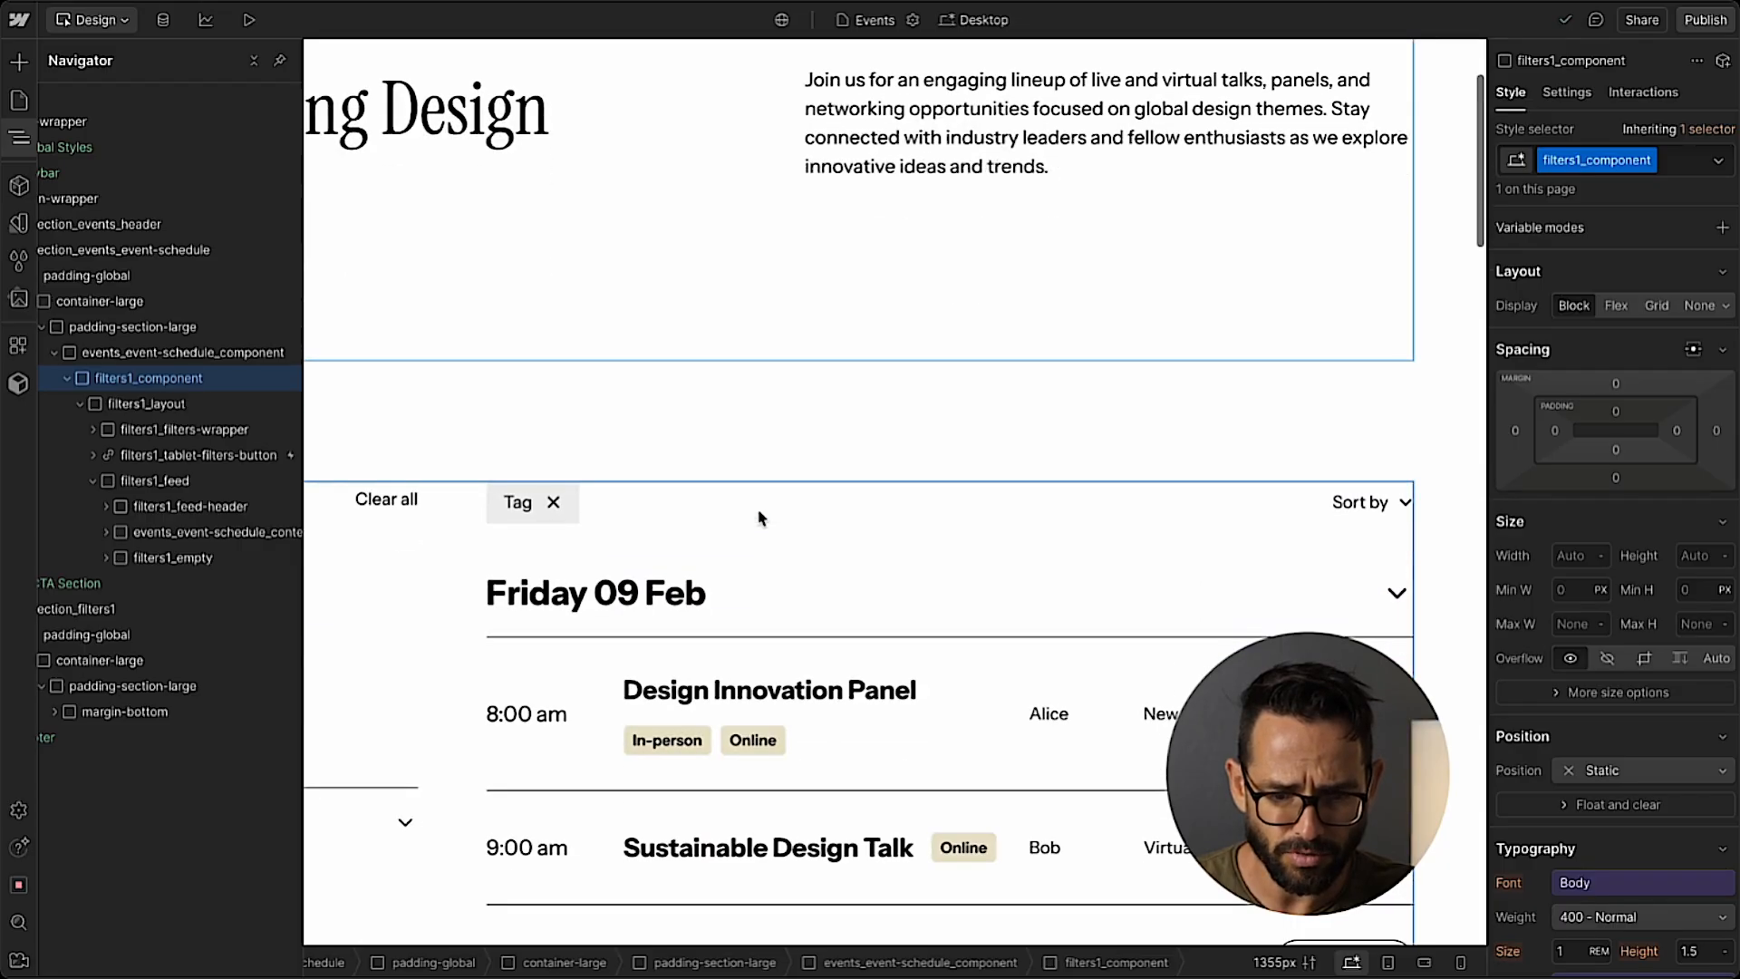
Move the margin-bottom block with the Schedule heading into padding-section-large, above events_event-schedule_component.
left_click(64, 585)
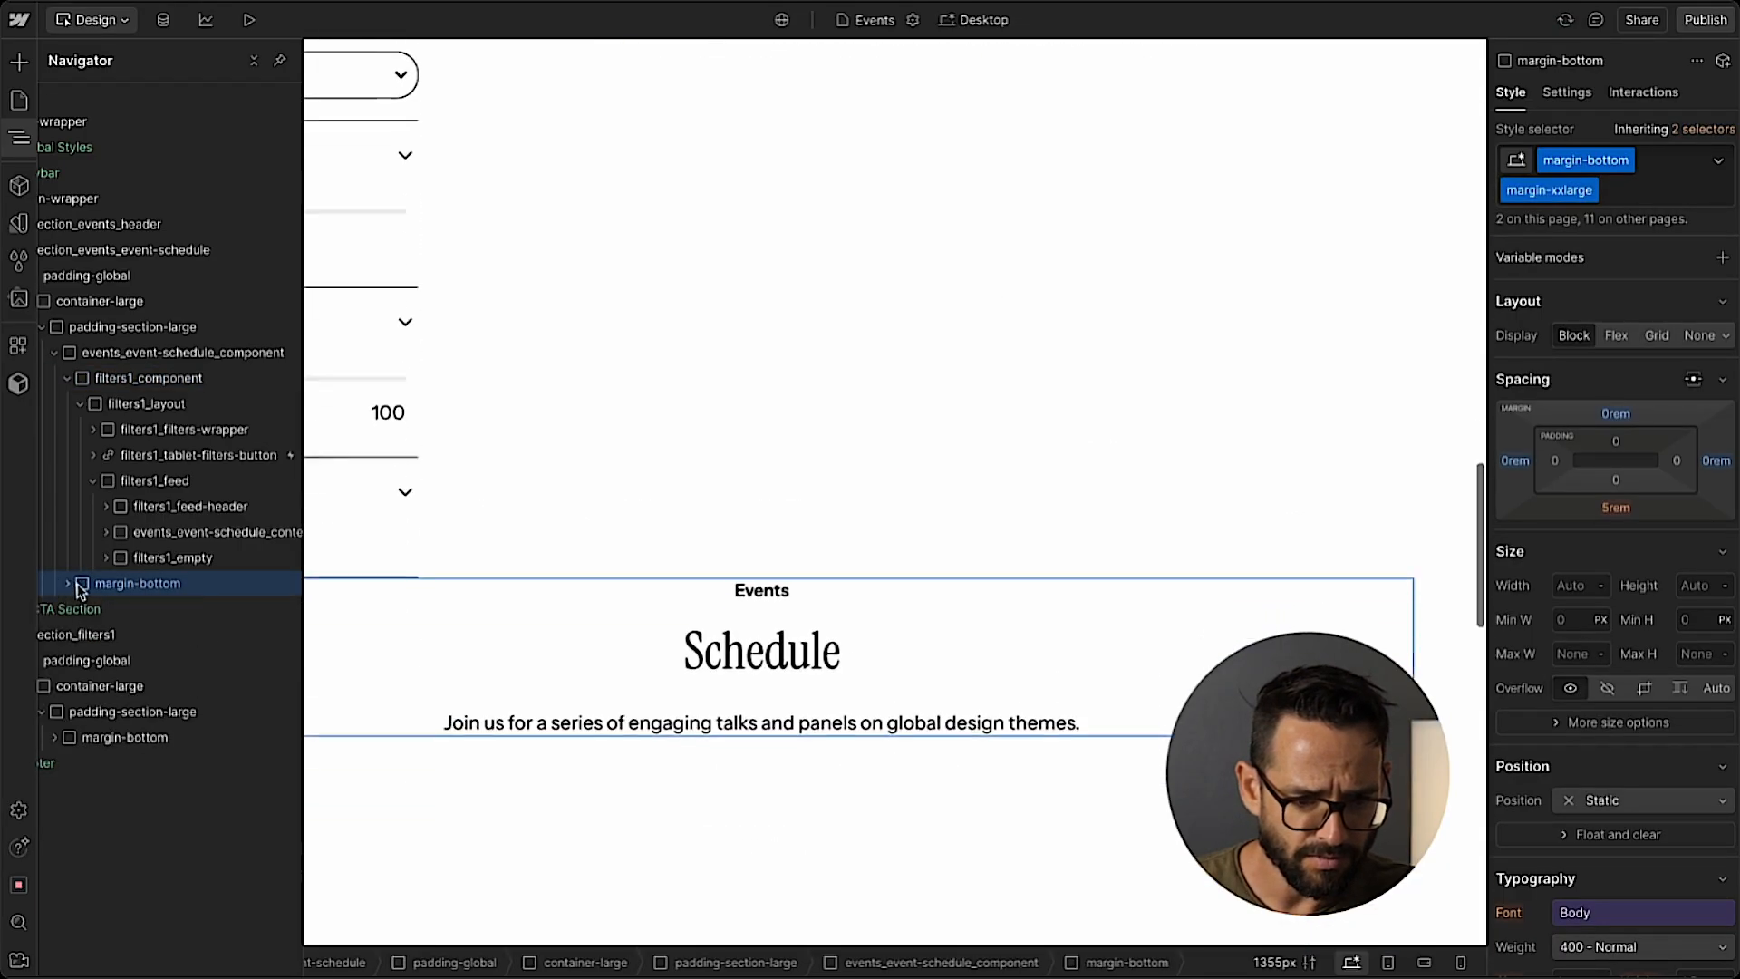
left_click_drag(62, 584, 157, 338)
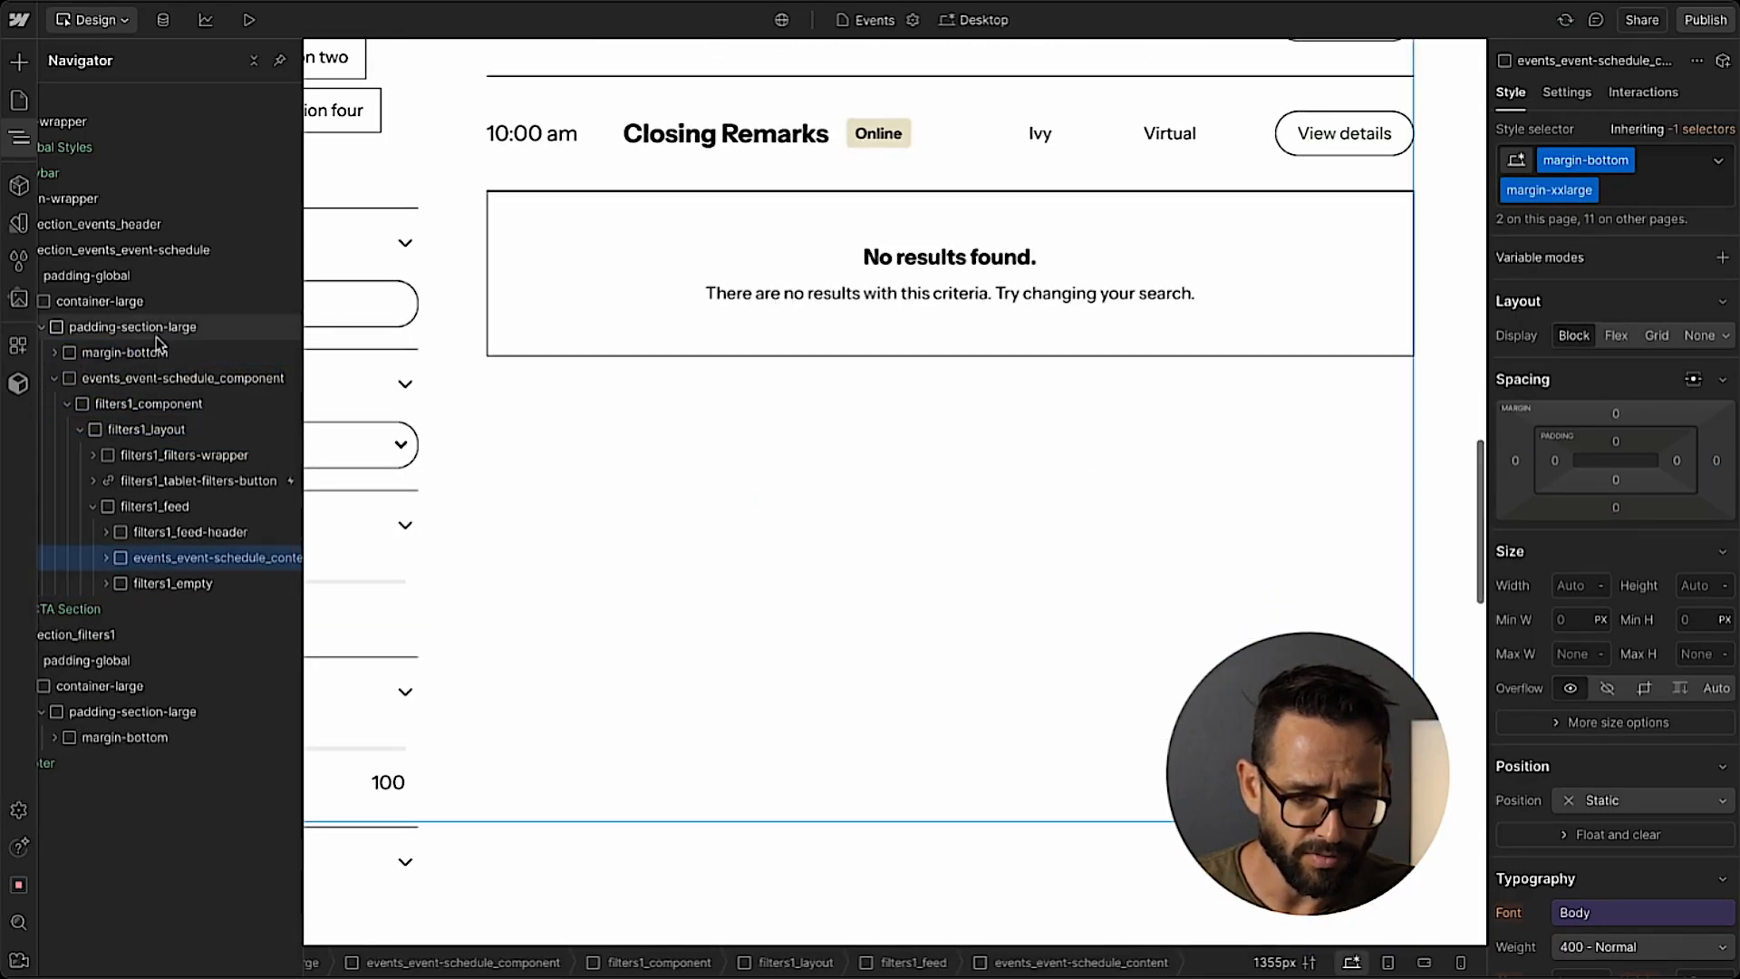
scroll(594, 525, "up", 10)
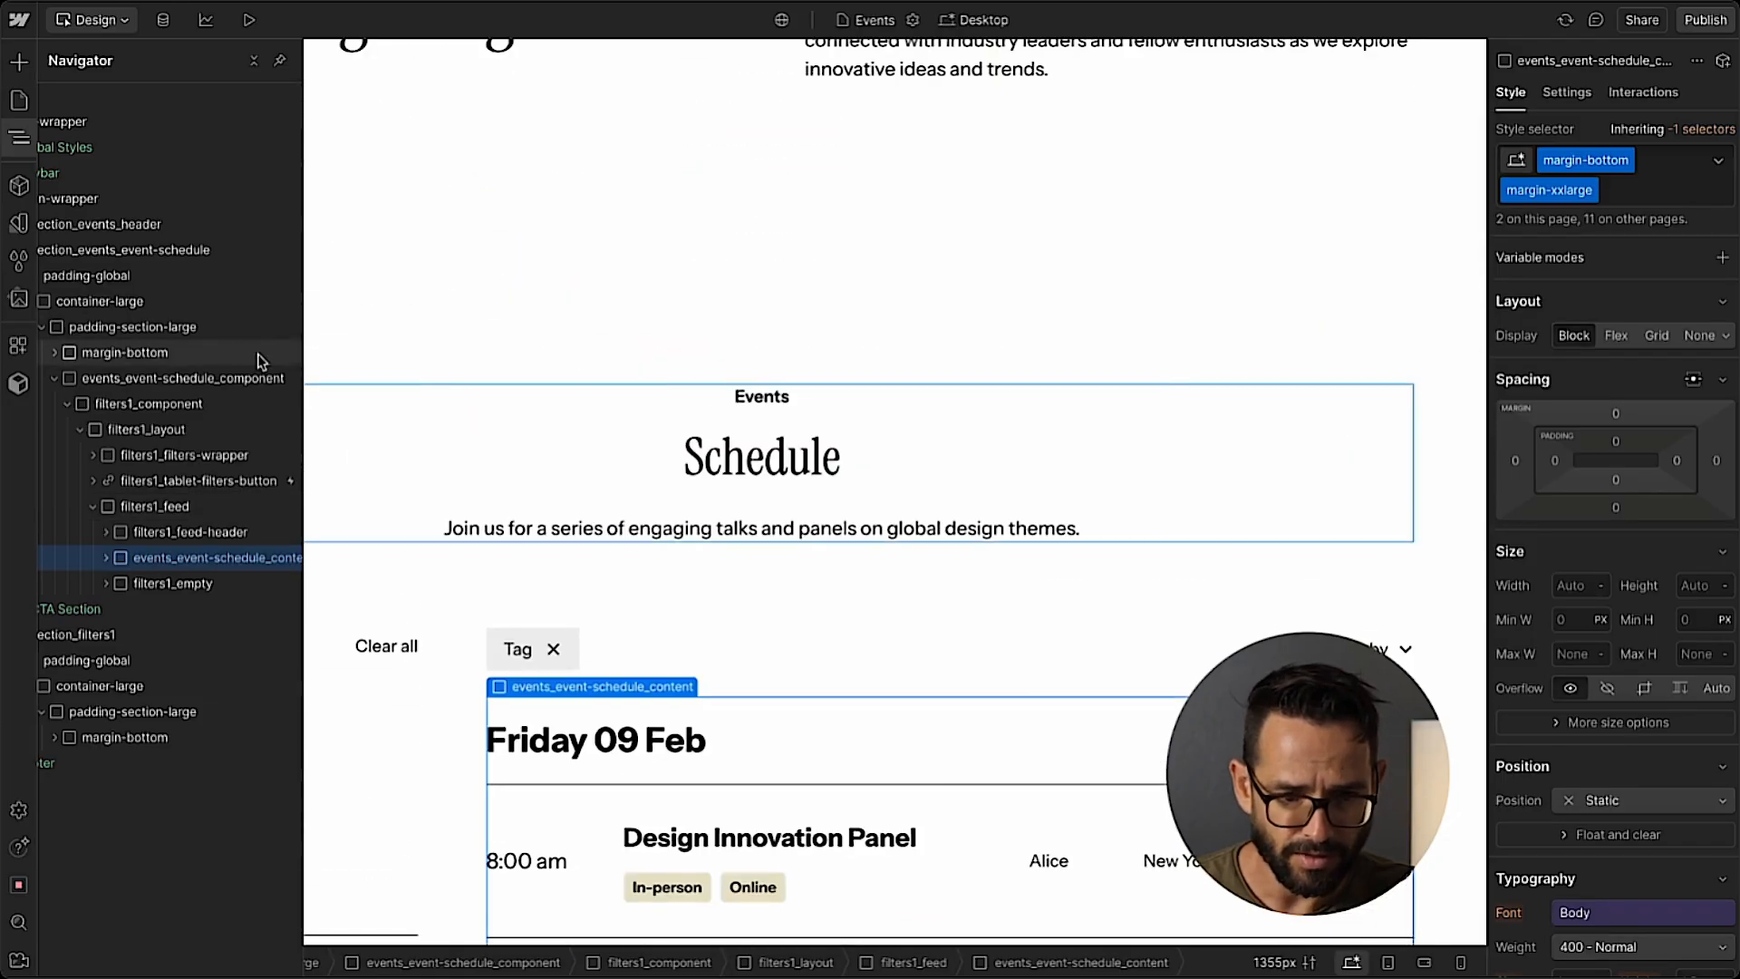
Examine the rebuilt schedule section, including the heading, the filter sidebar, the tag and sort row, and the event list.
left_click(19, 137)
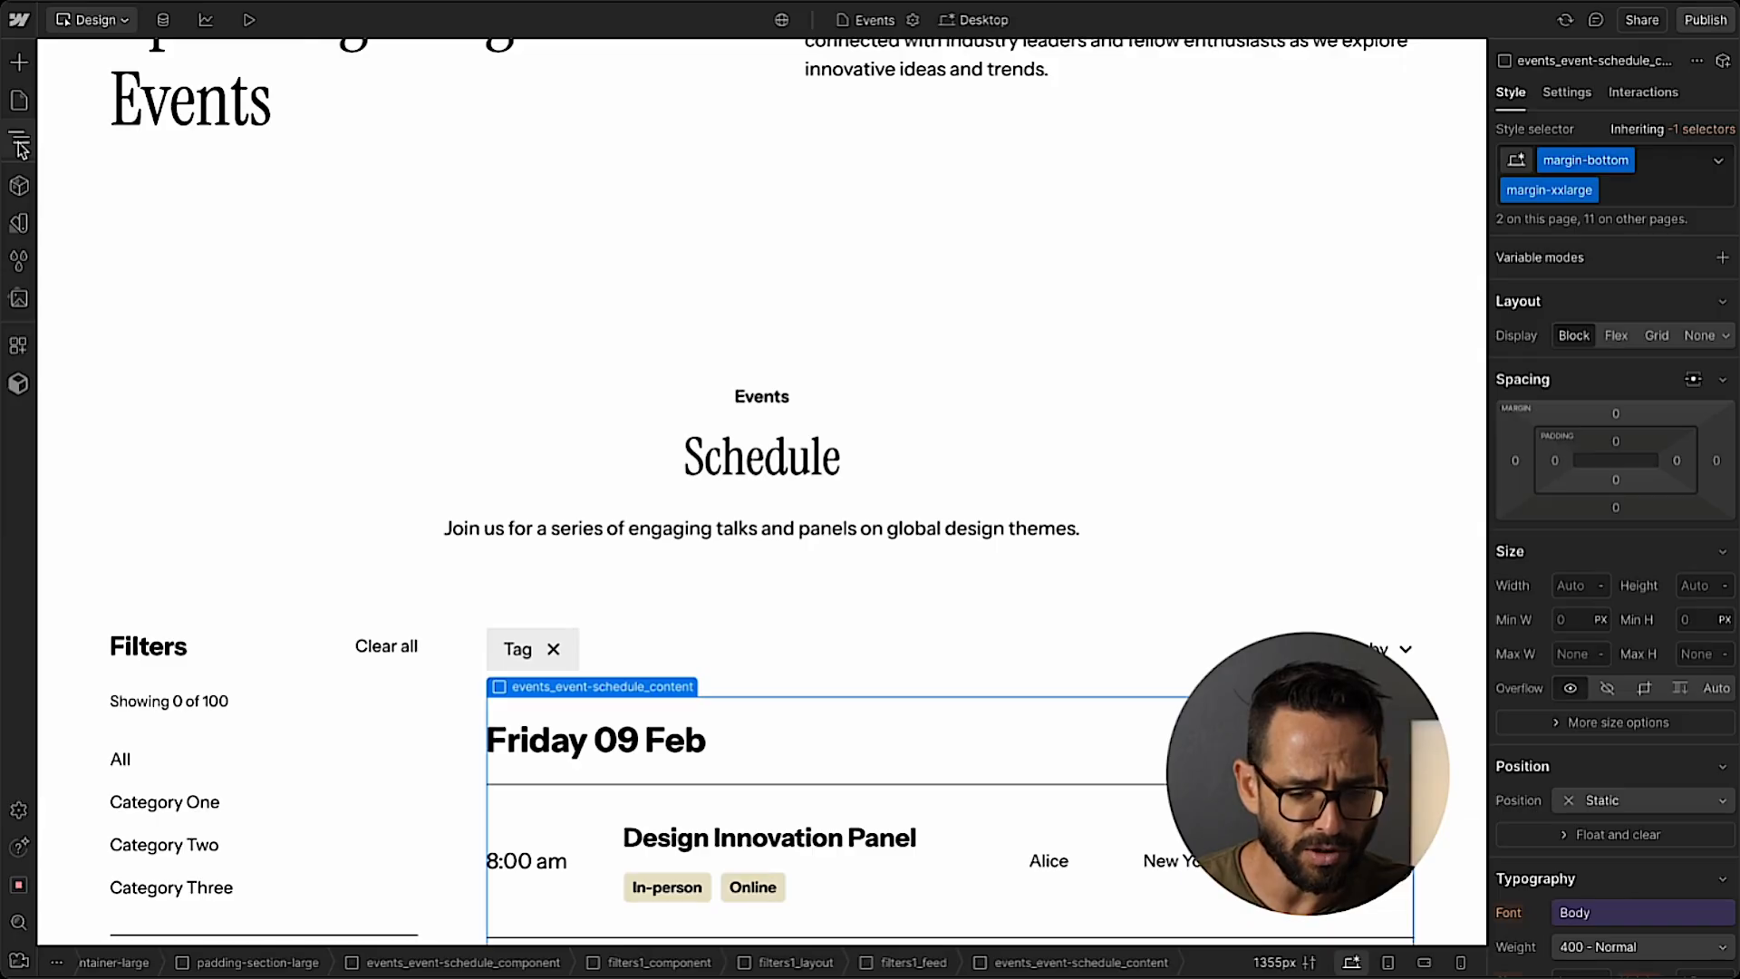
scroll(671, 490, "down", 7)
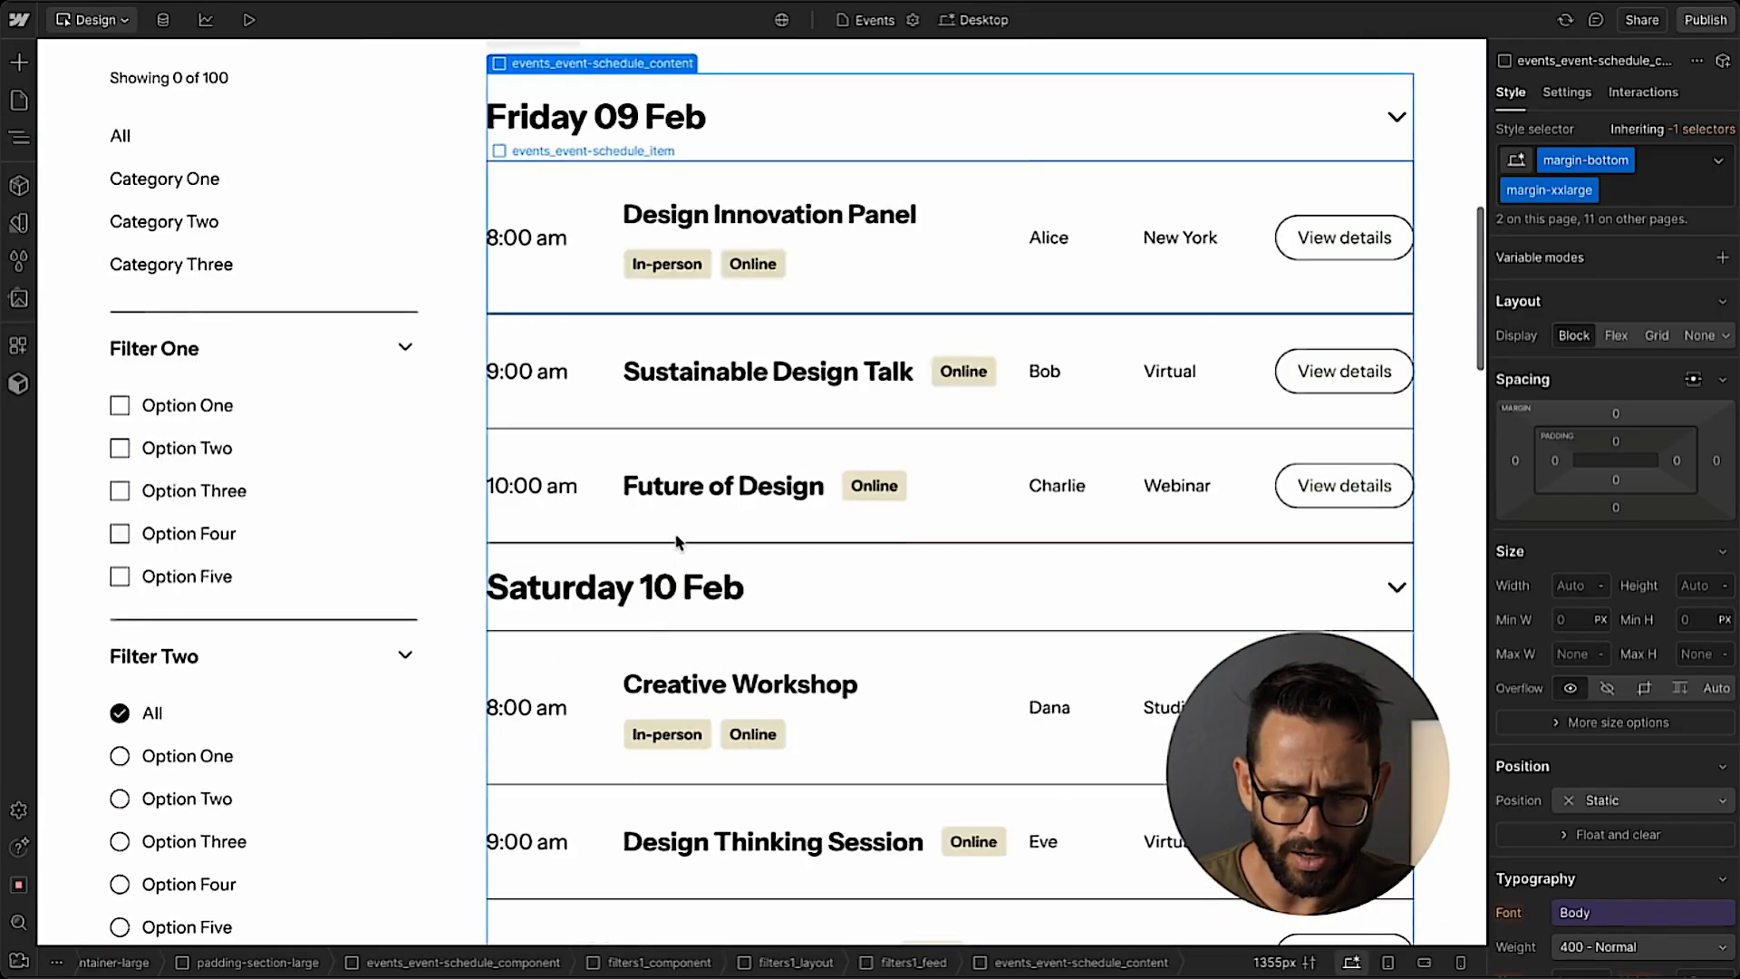
scroll(676, 543, "down", 15)
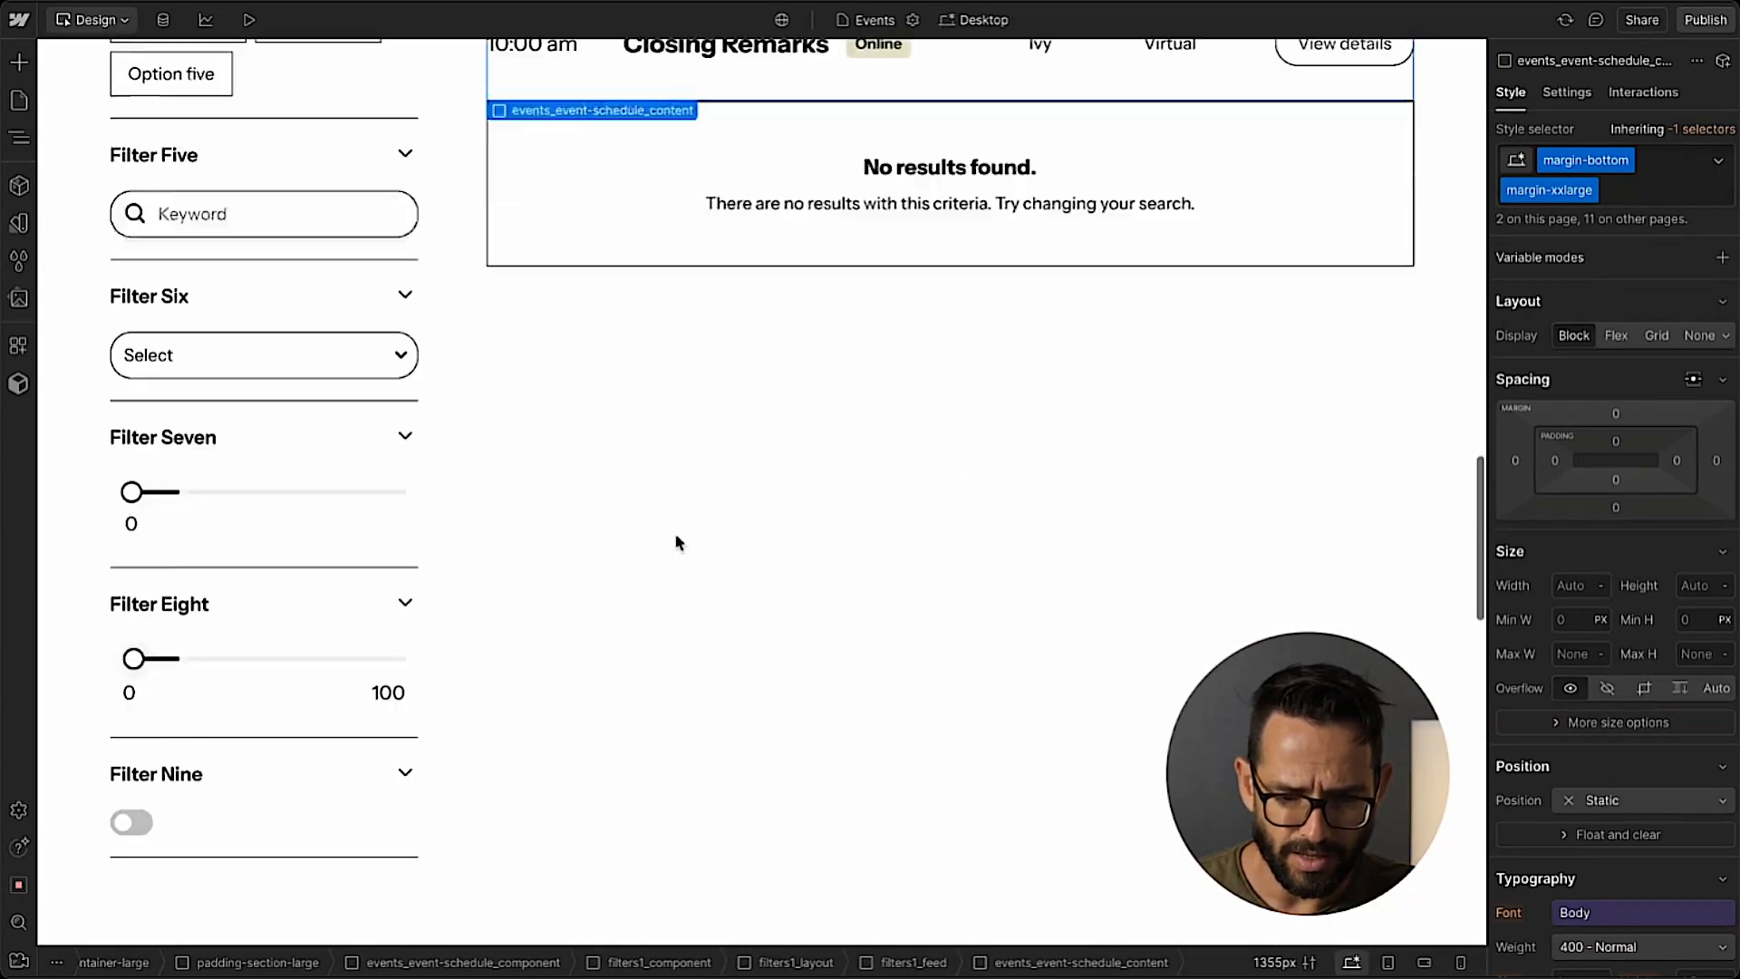
scroll(676, 542, "down", 5)
scroll(676, 542, "up", 11)
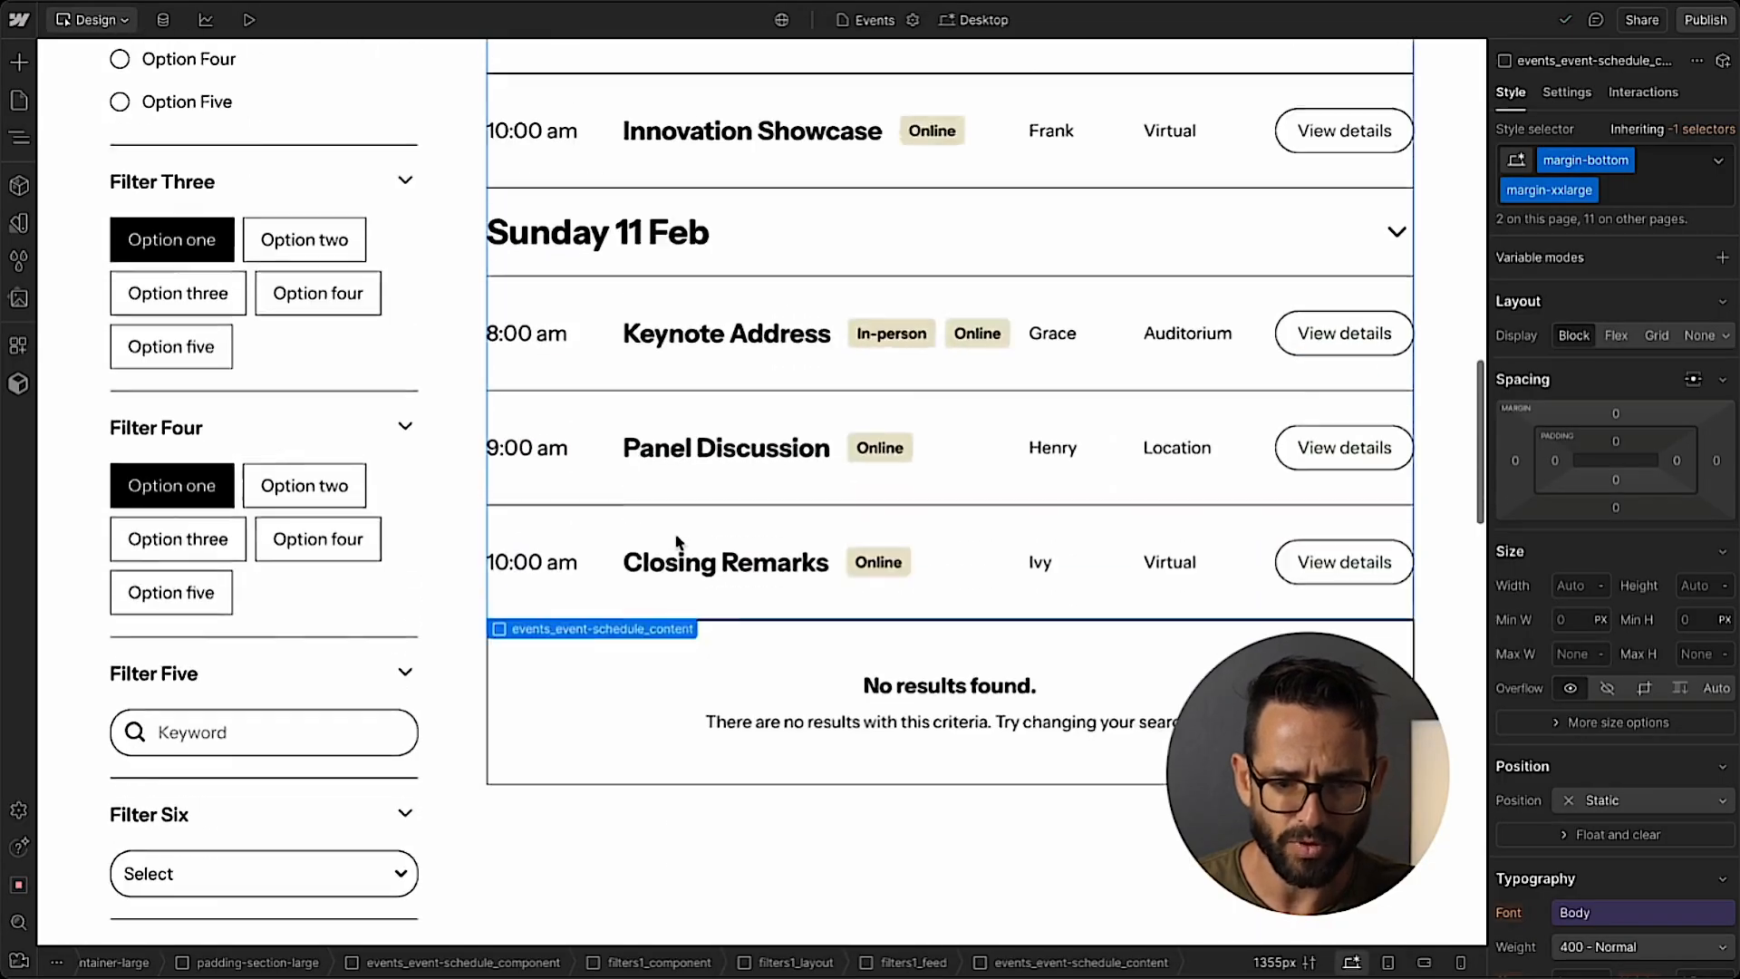
scroll(676, 542, "up", 11)
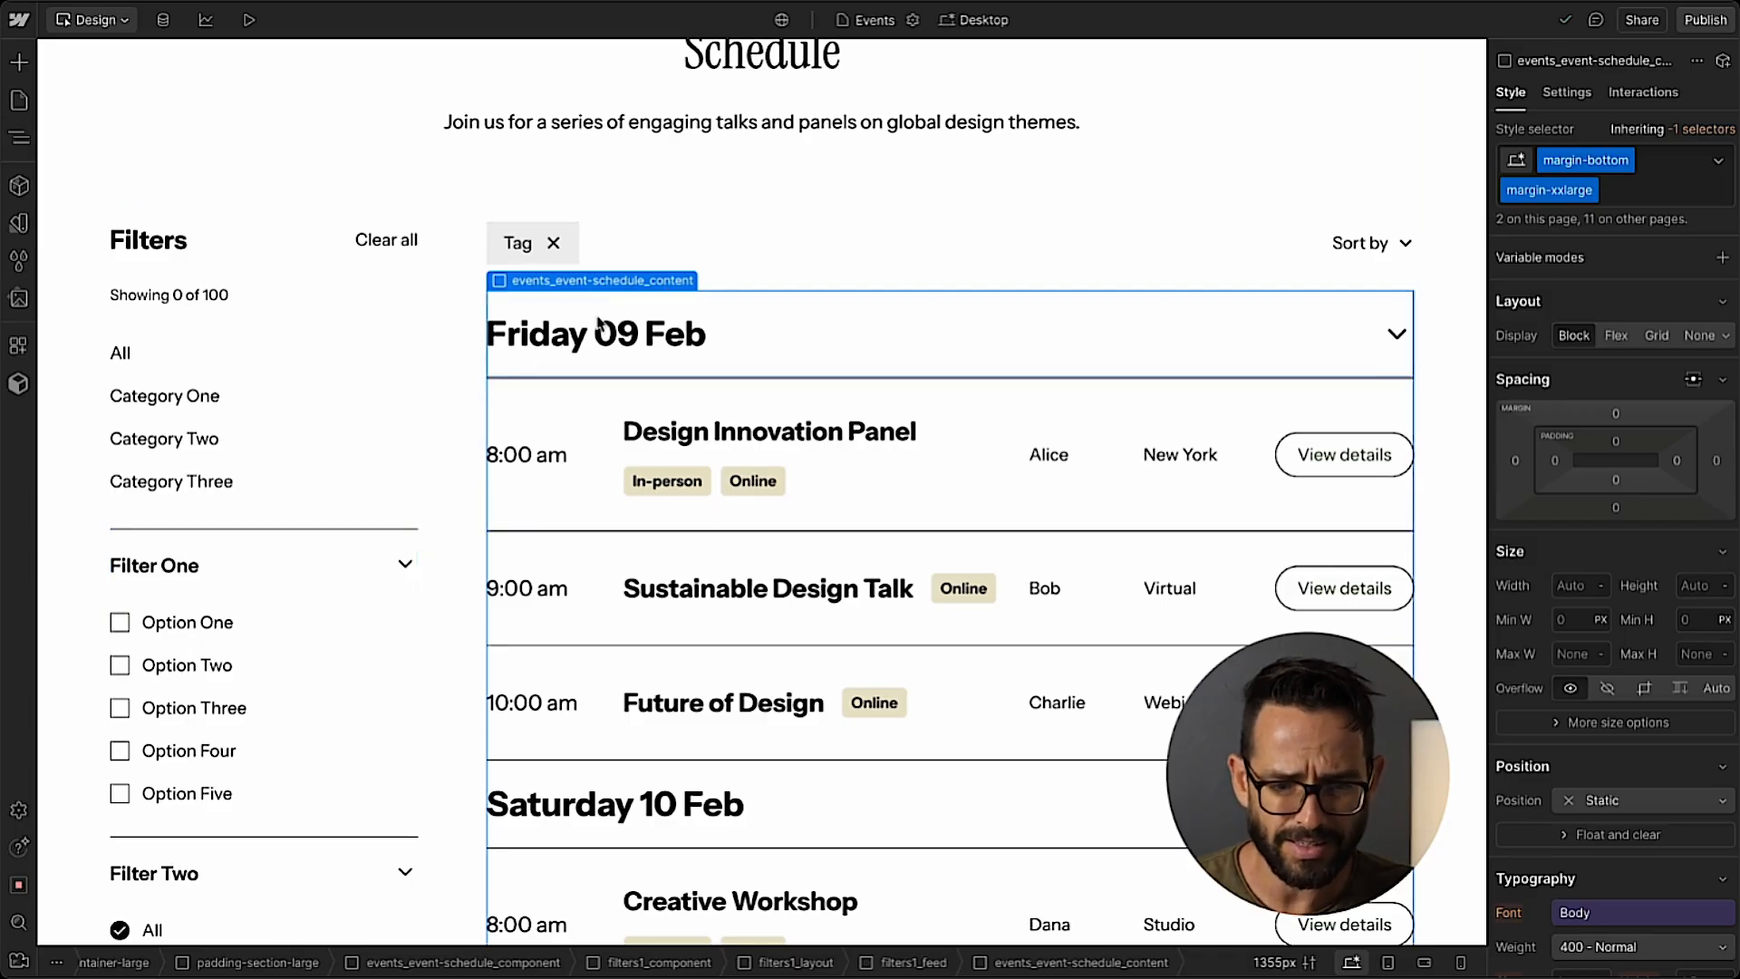
left_click(20, 137)
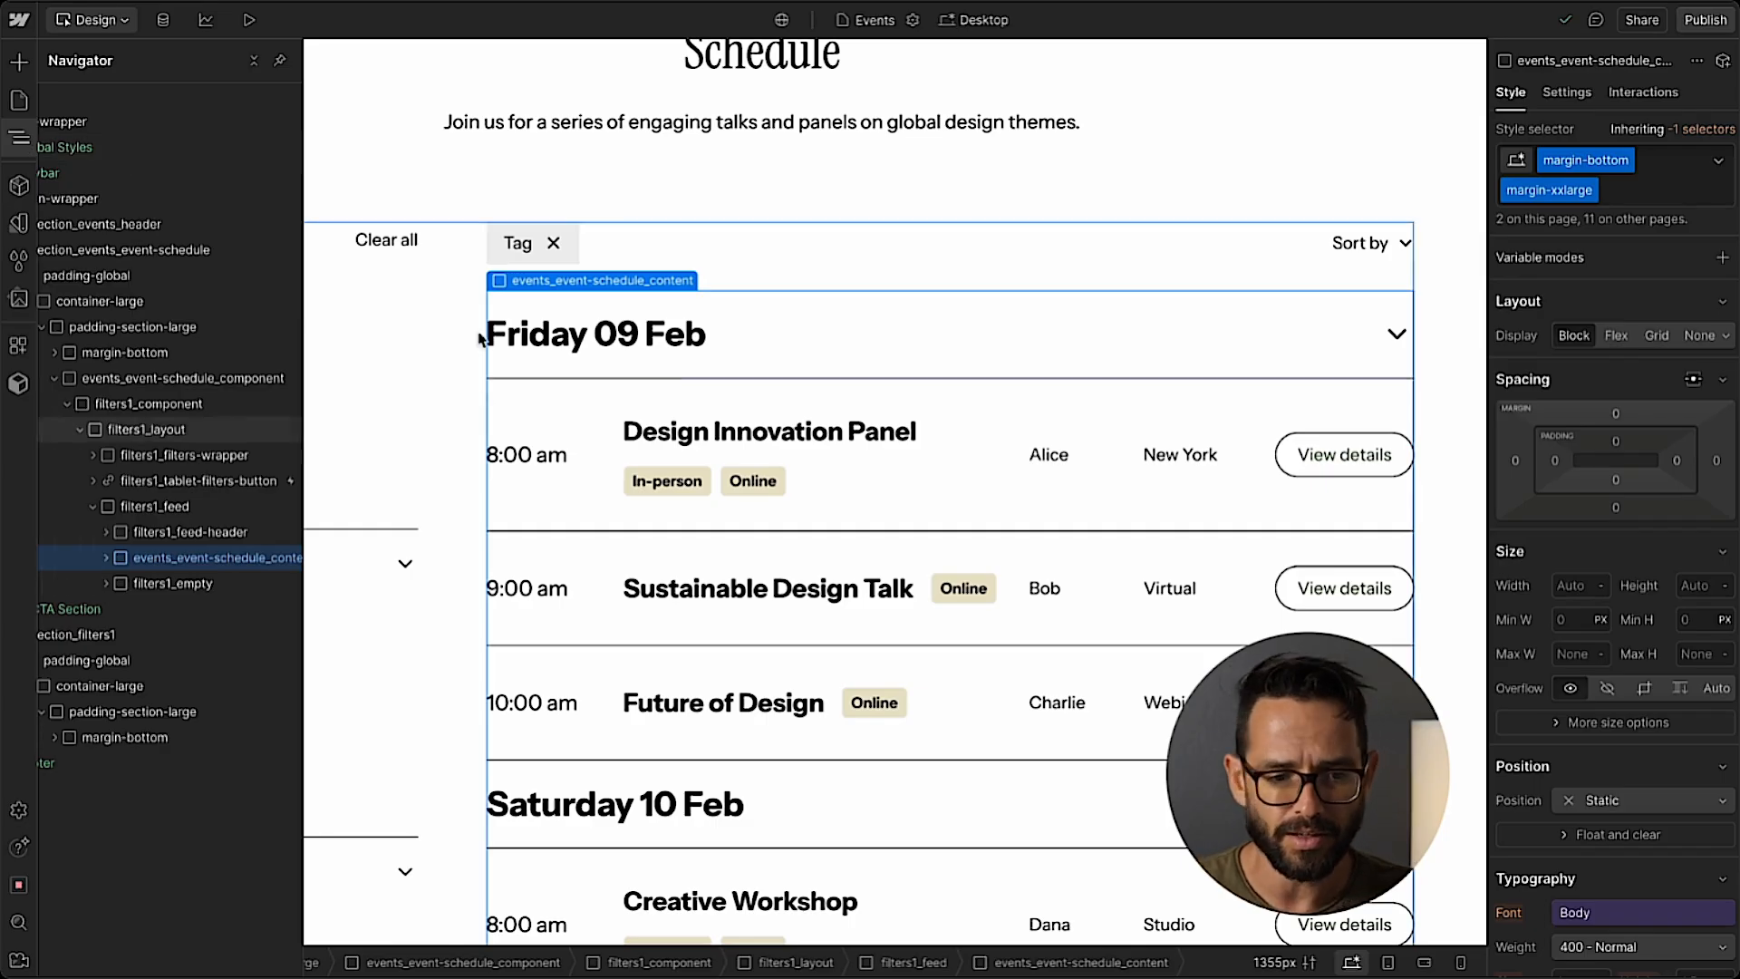
left_click(19, 138)
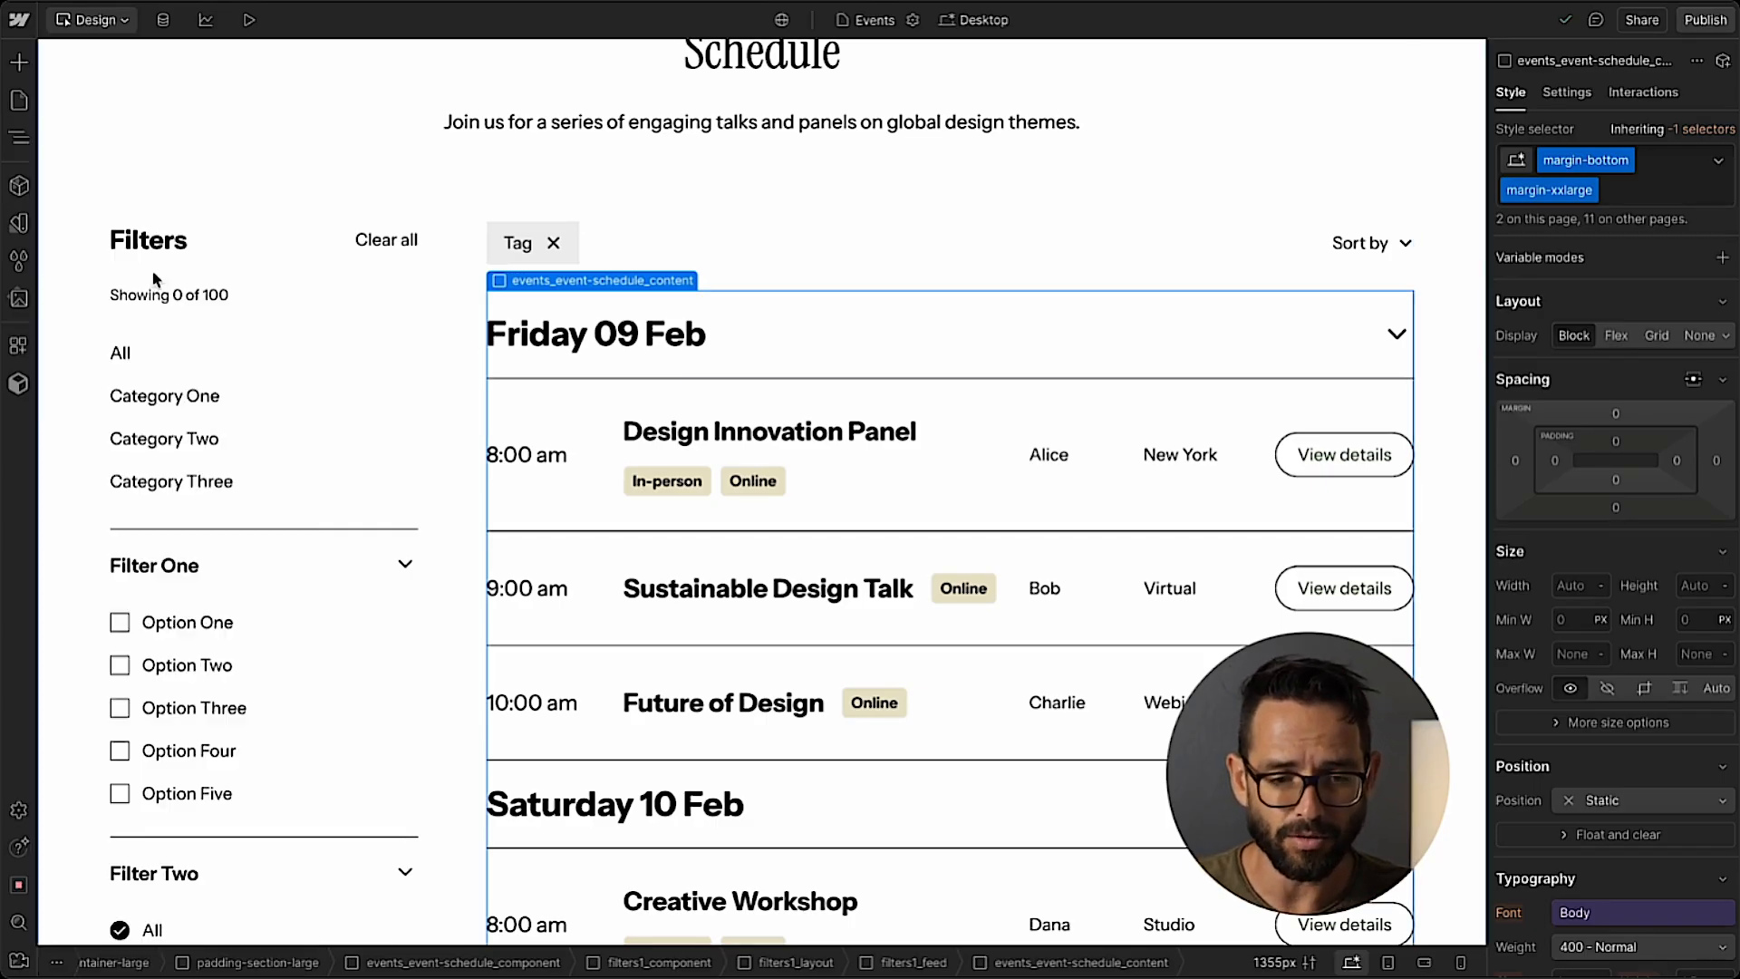
scroll(172, 302, "down", 5)
scroll(172, 302, "down", 7)
scroll(172, 302, "up", 12)
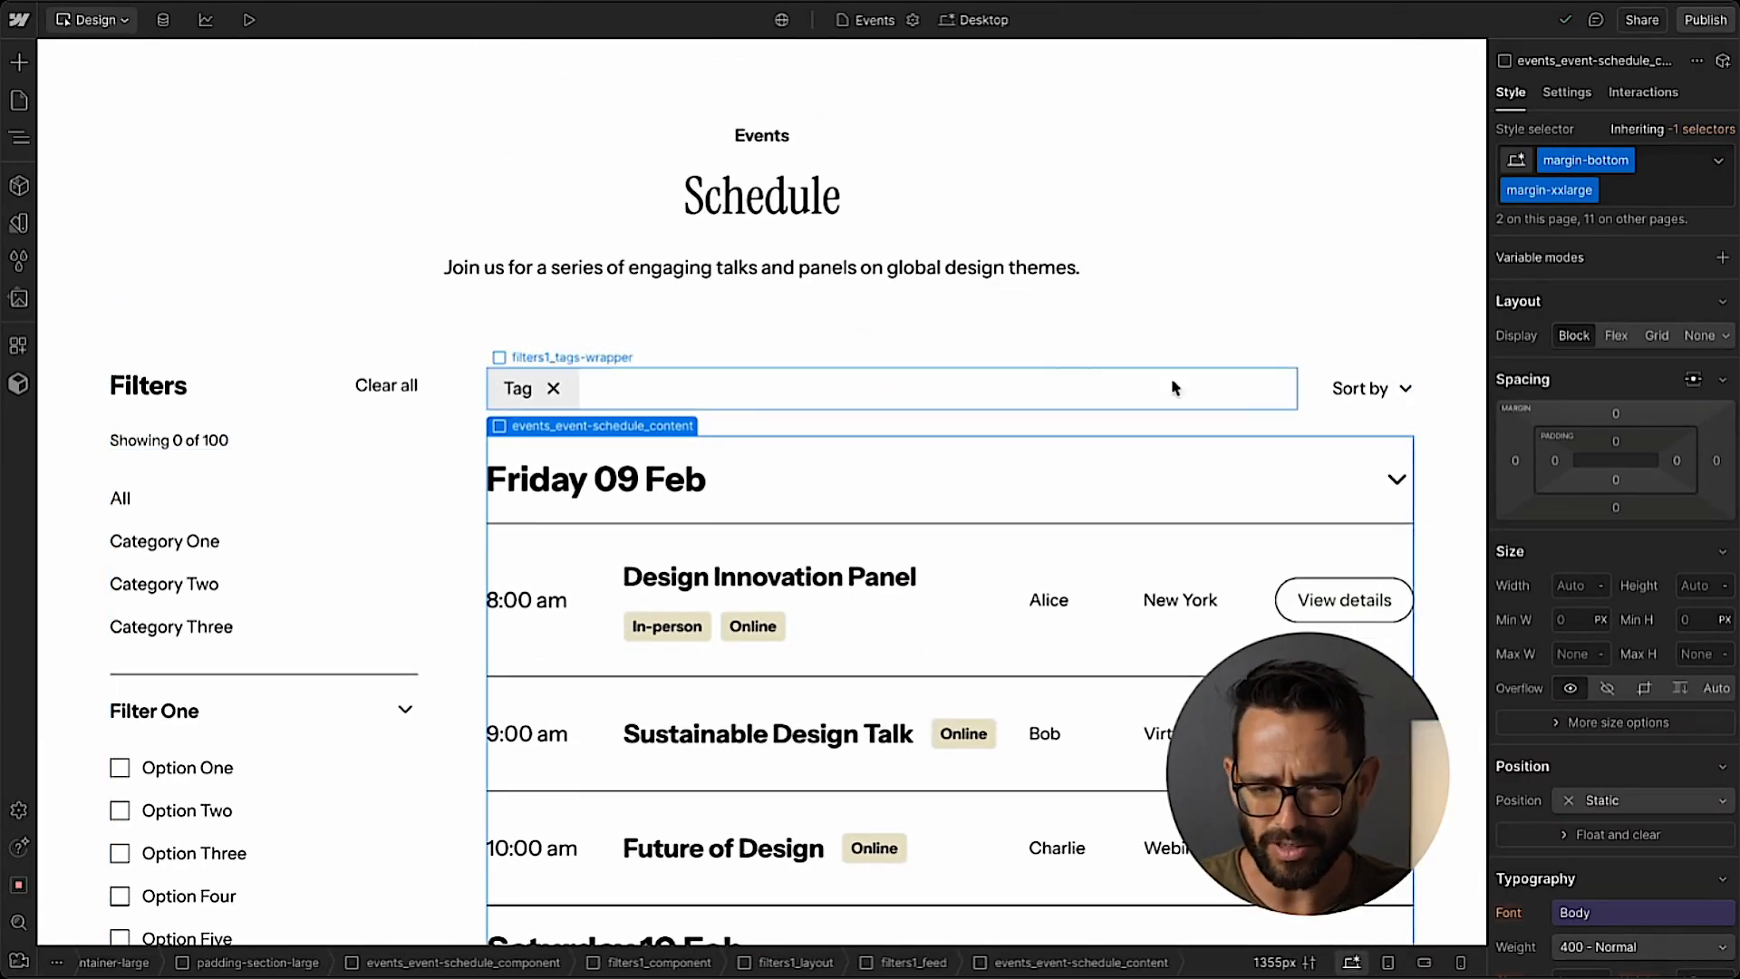
scroll(195, 290, "down", 2)
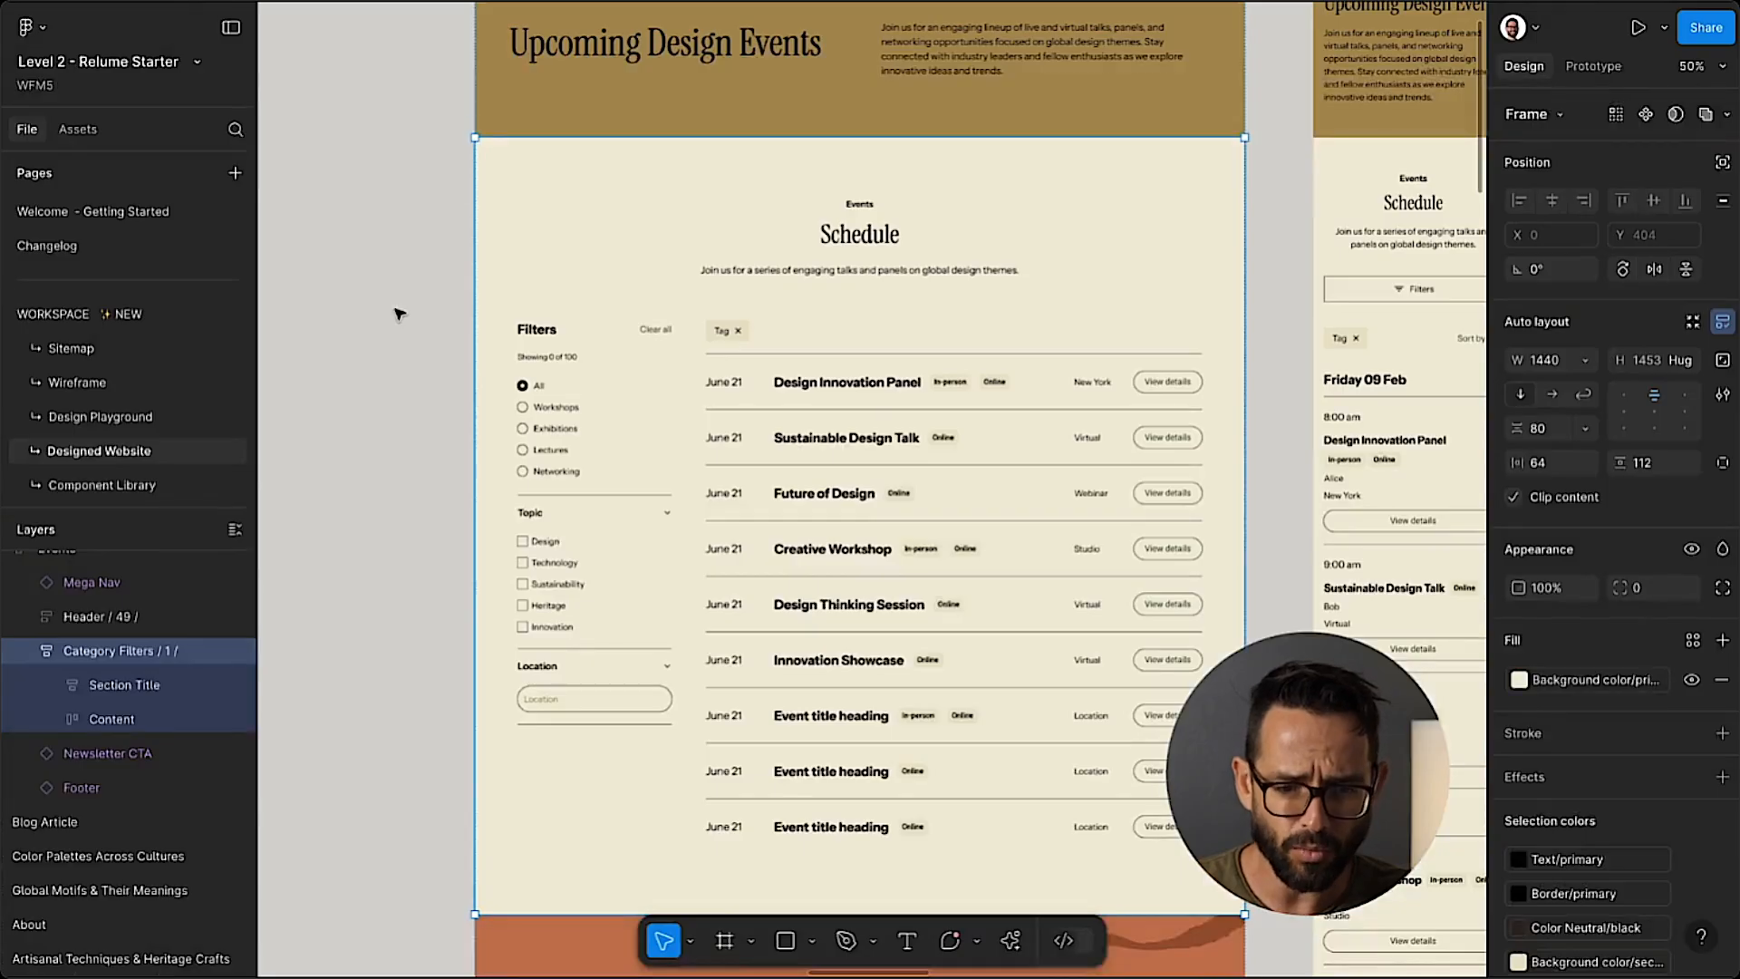
Compare the category, Topic and Location filters in the Figma Schedule section with the filter groups in the Webflow sidebar.
left_click(397, 312)
key("plus")
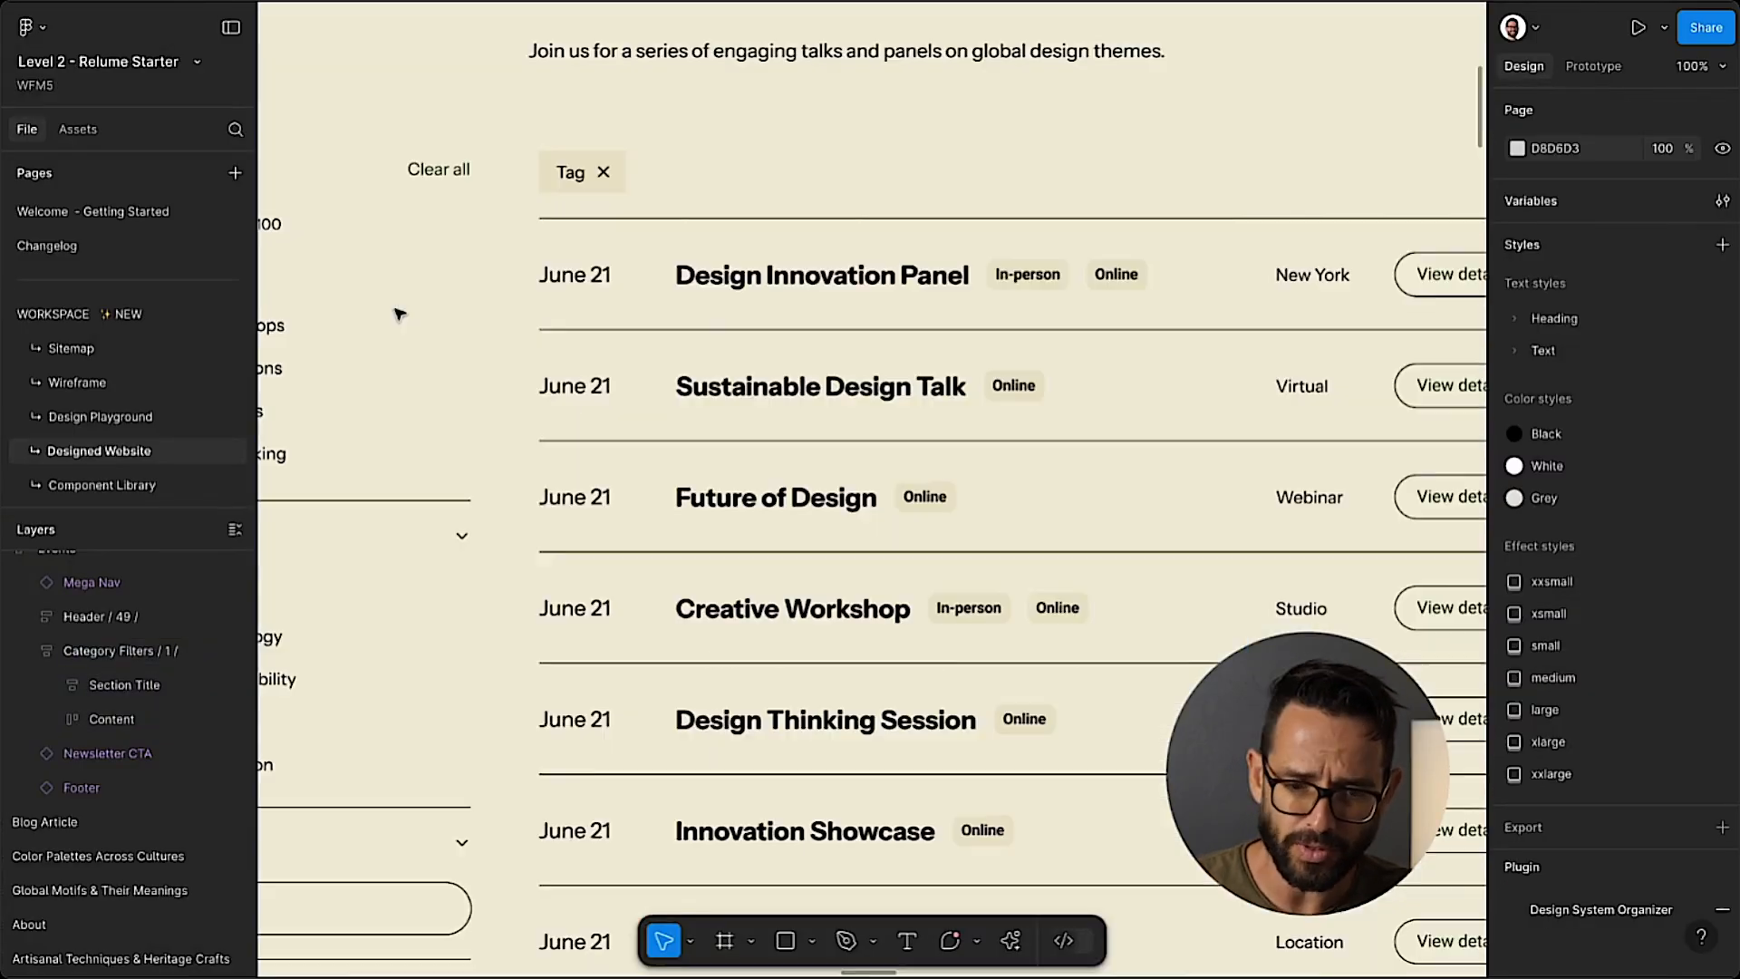
scroll(397, 312, "left", 5)
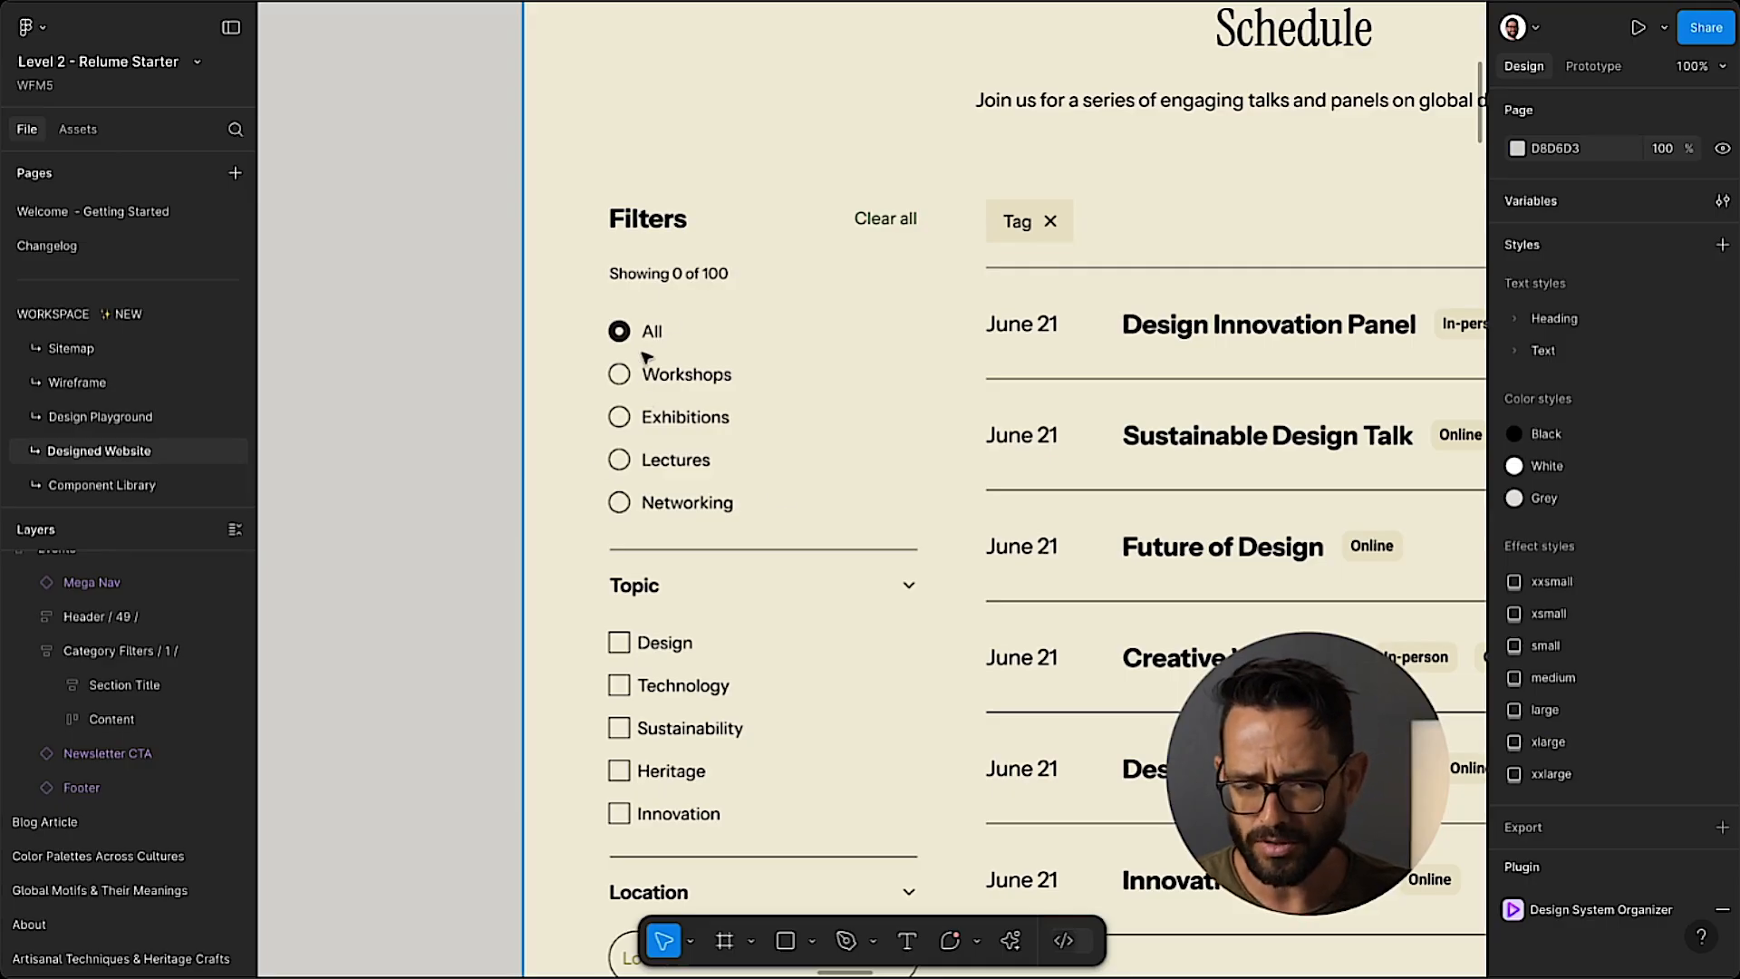
scroll(647, 356, "down", 3)
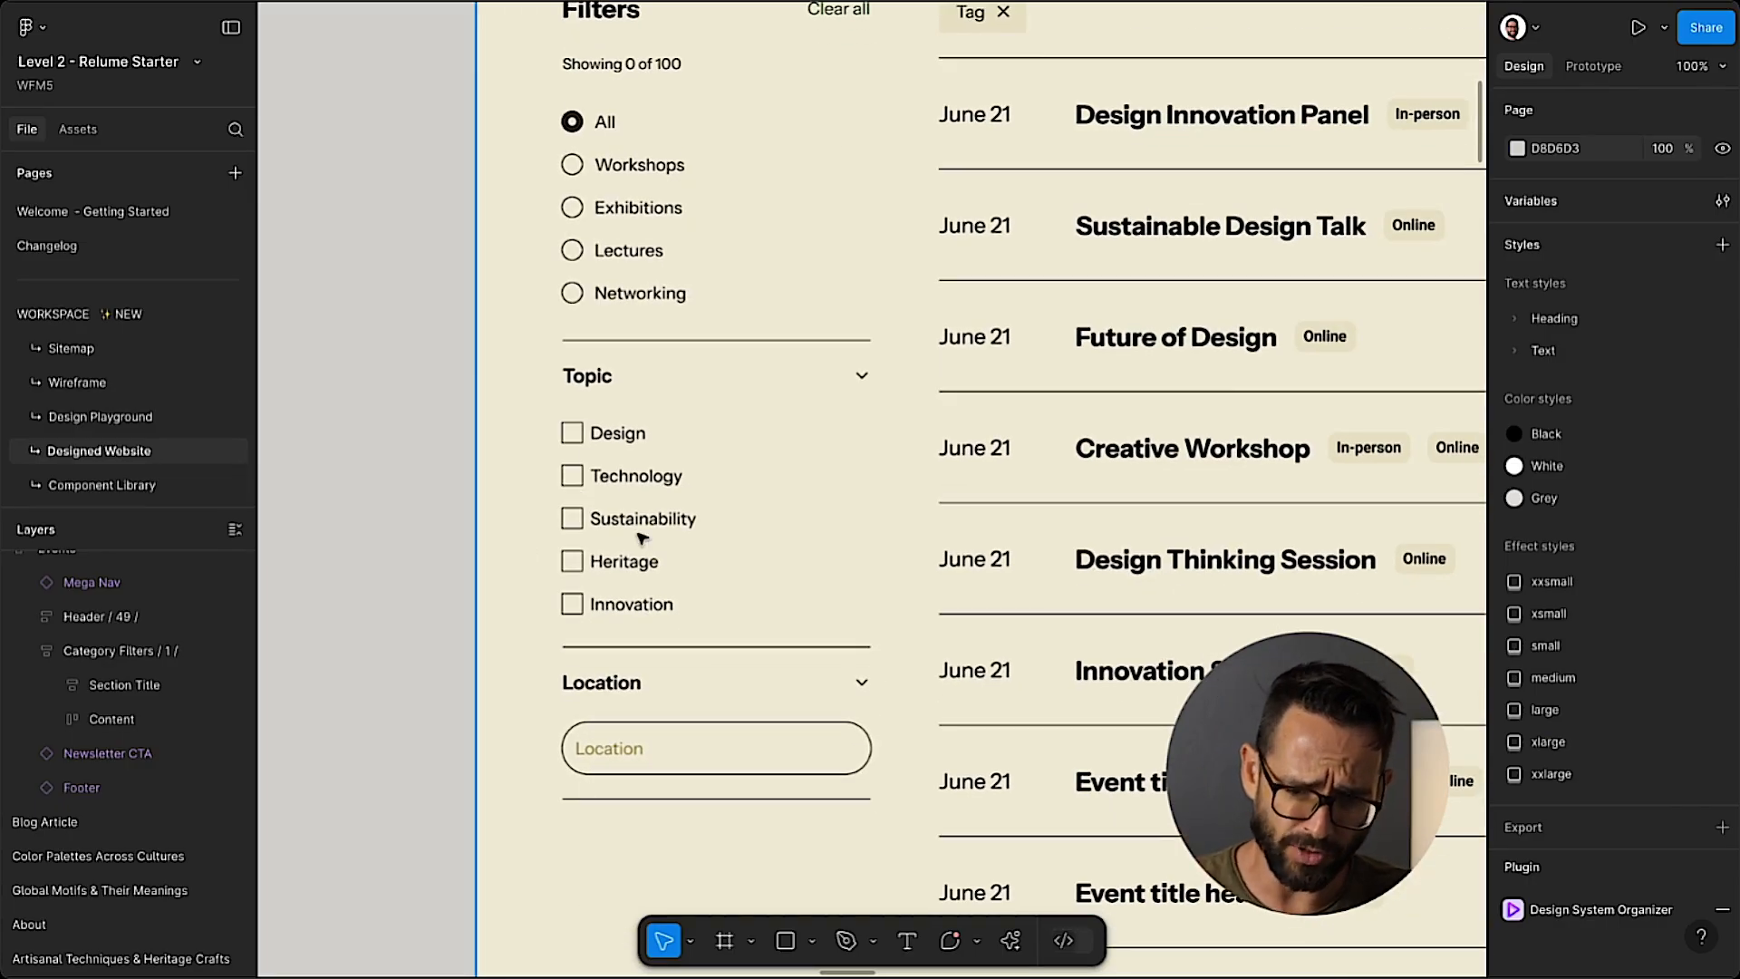
scroll(625, 521, "up", 2)
scroll(600, 493, "down", 2)
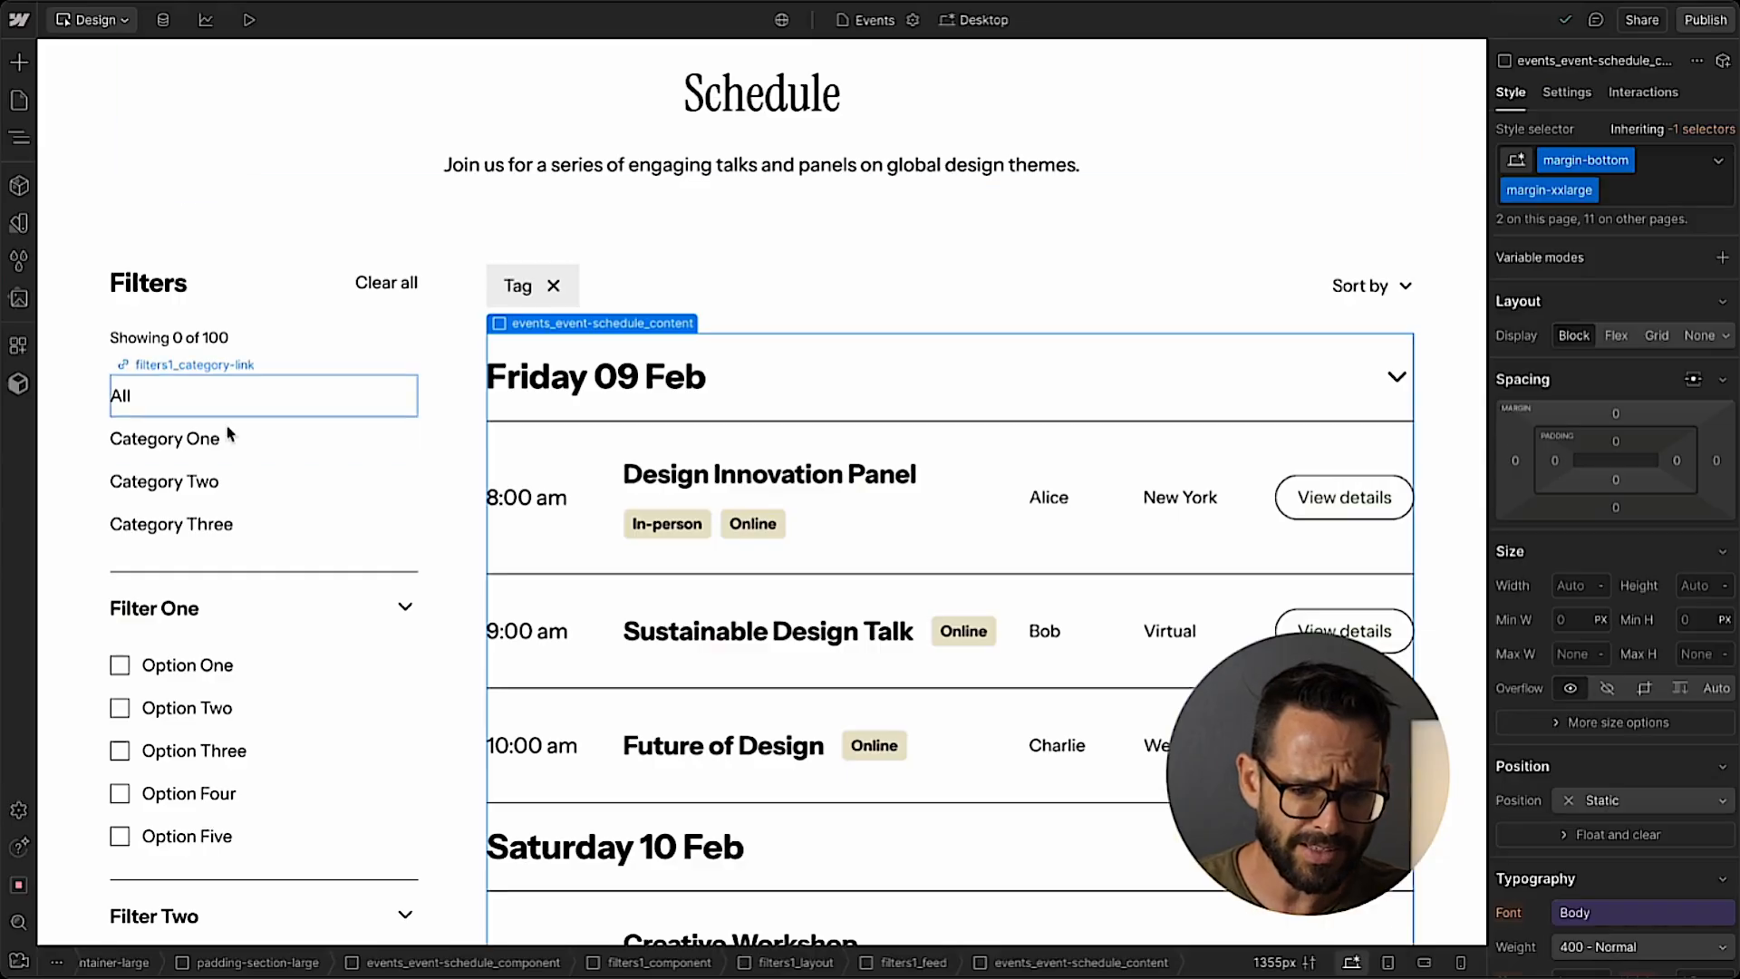
scroll(226, 426, "down", 2)
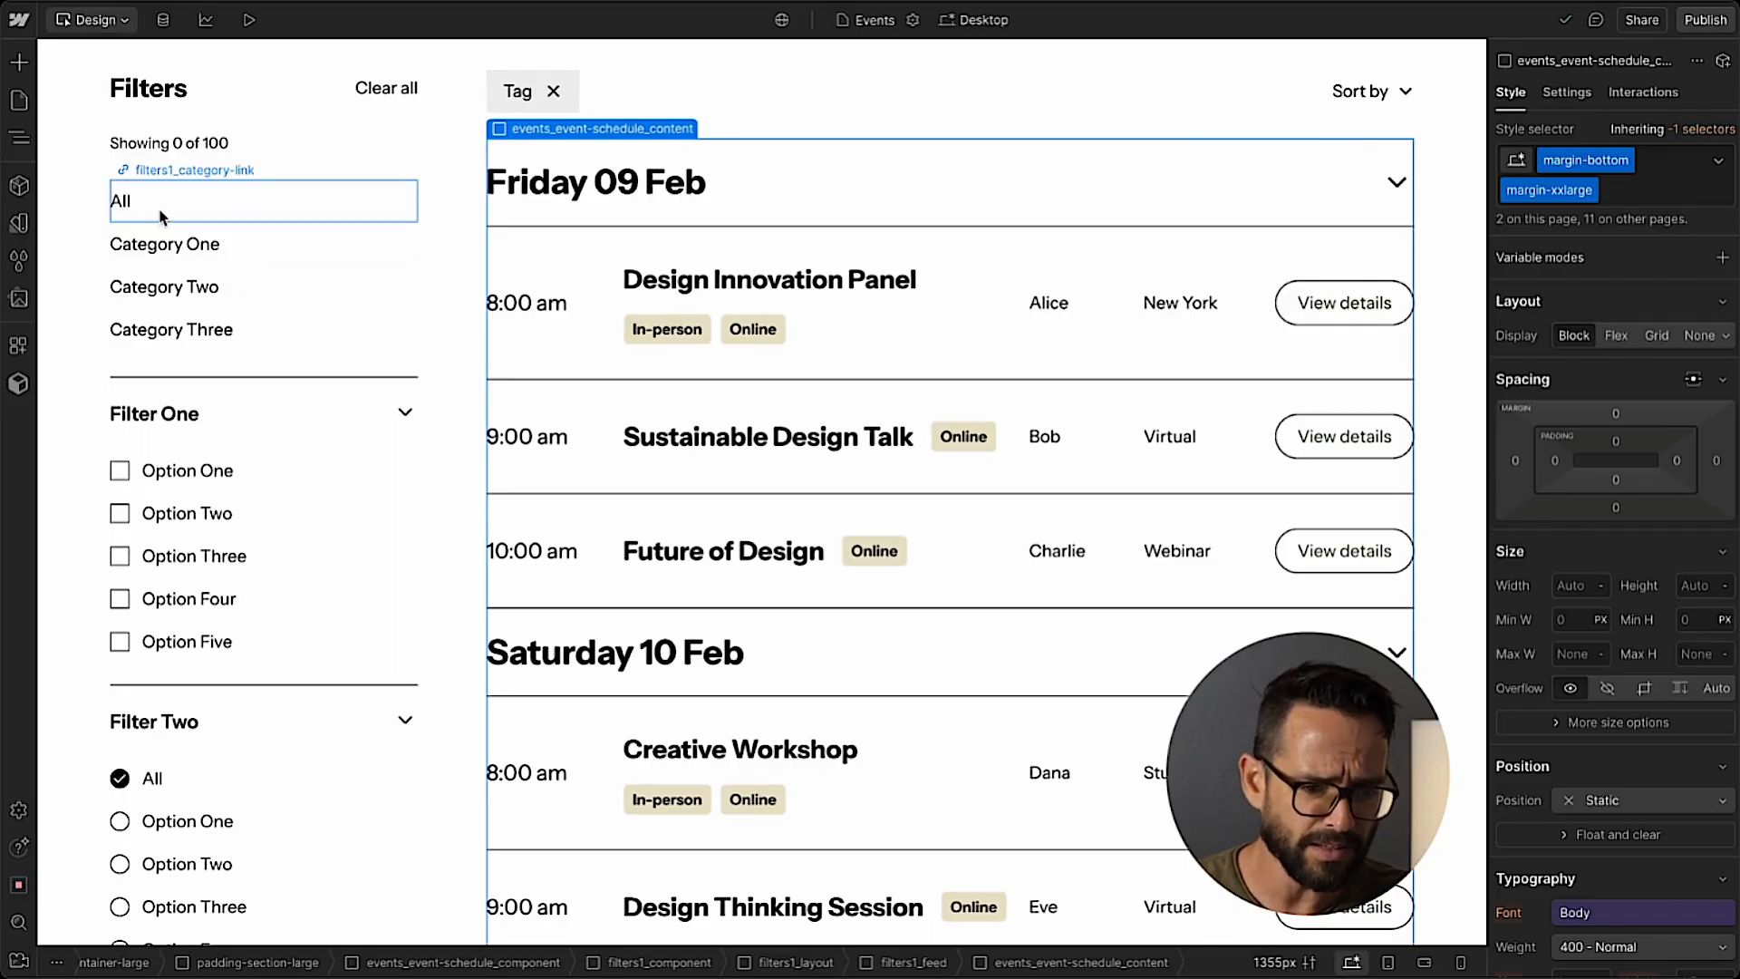
scroll(165, 359, "down", 3)
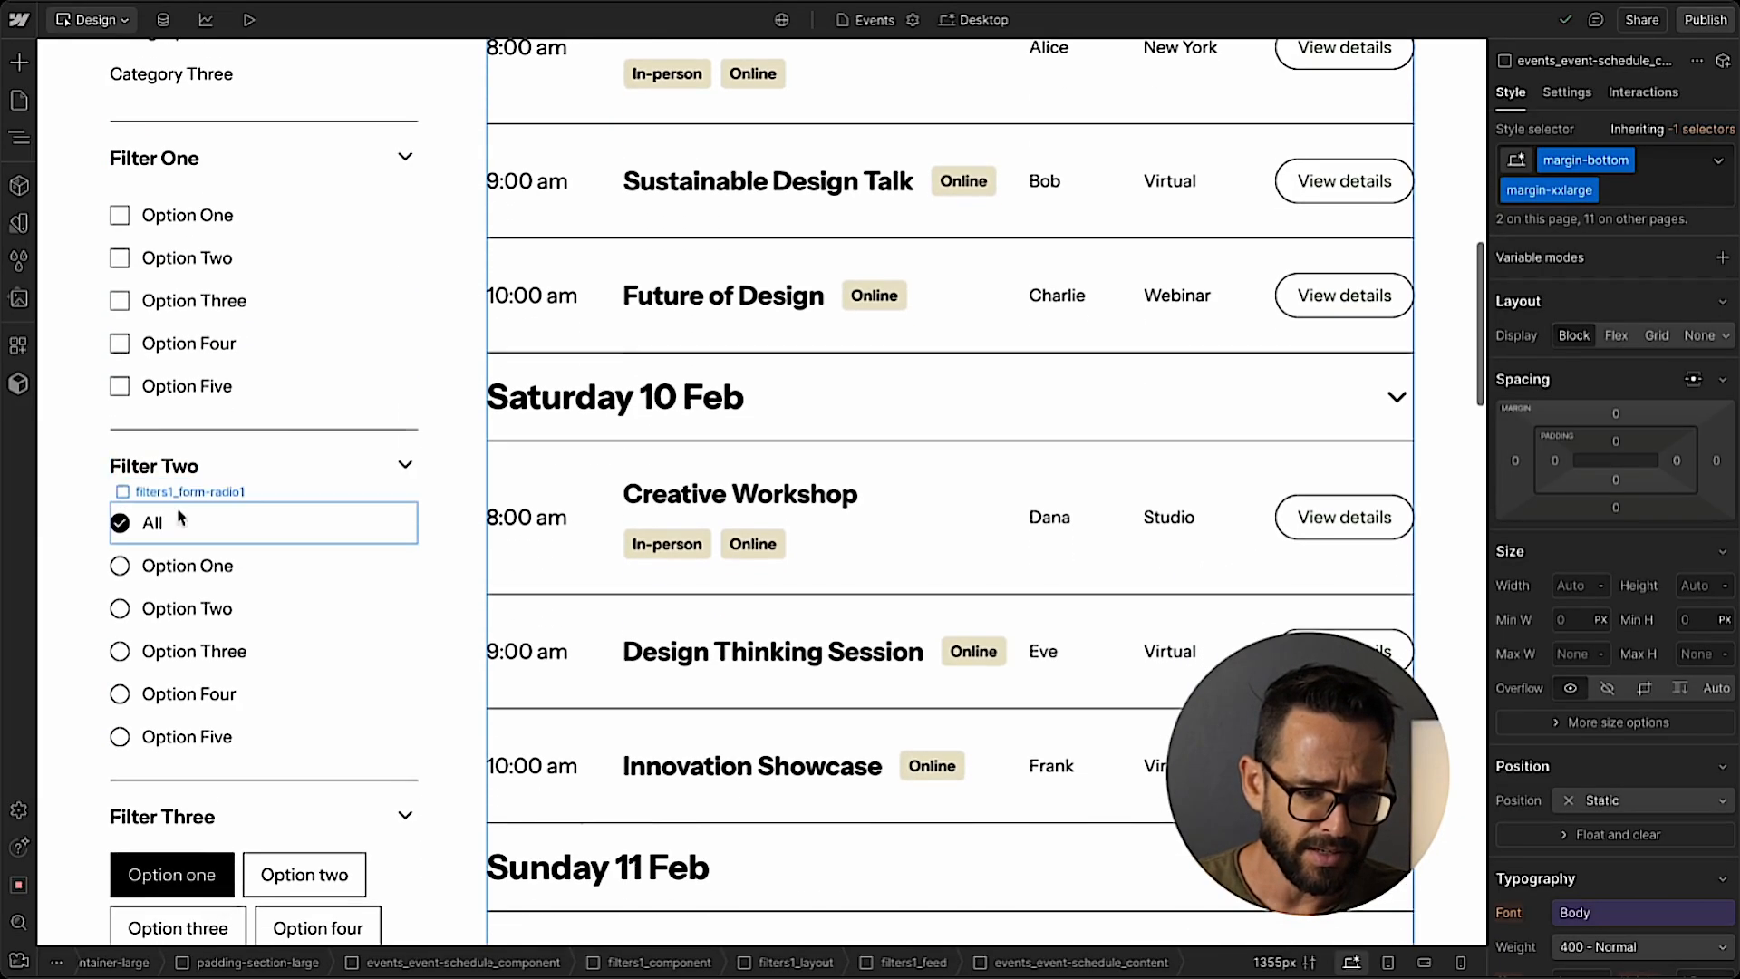
scroll(178, 778, "down", 10)
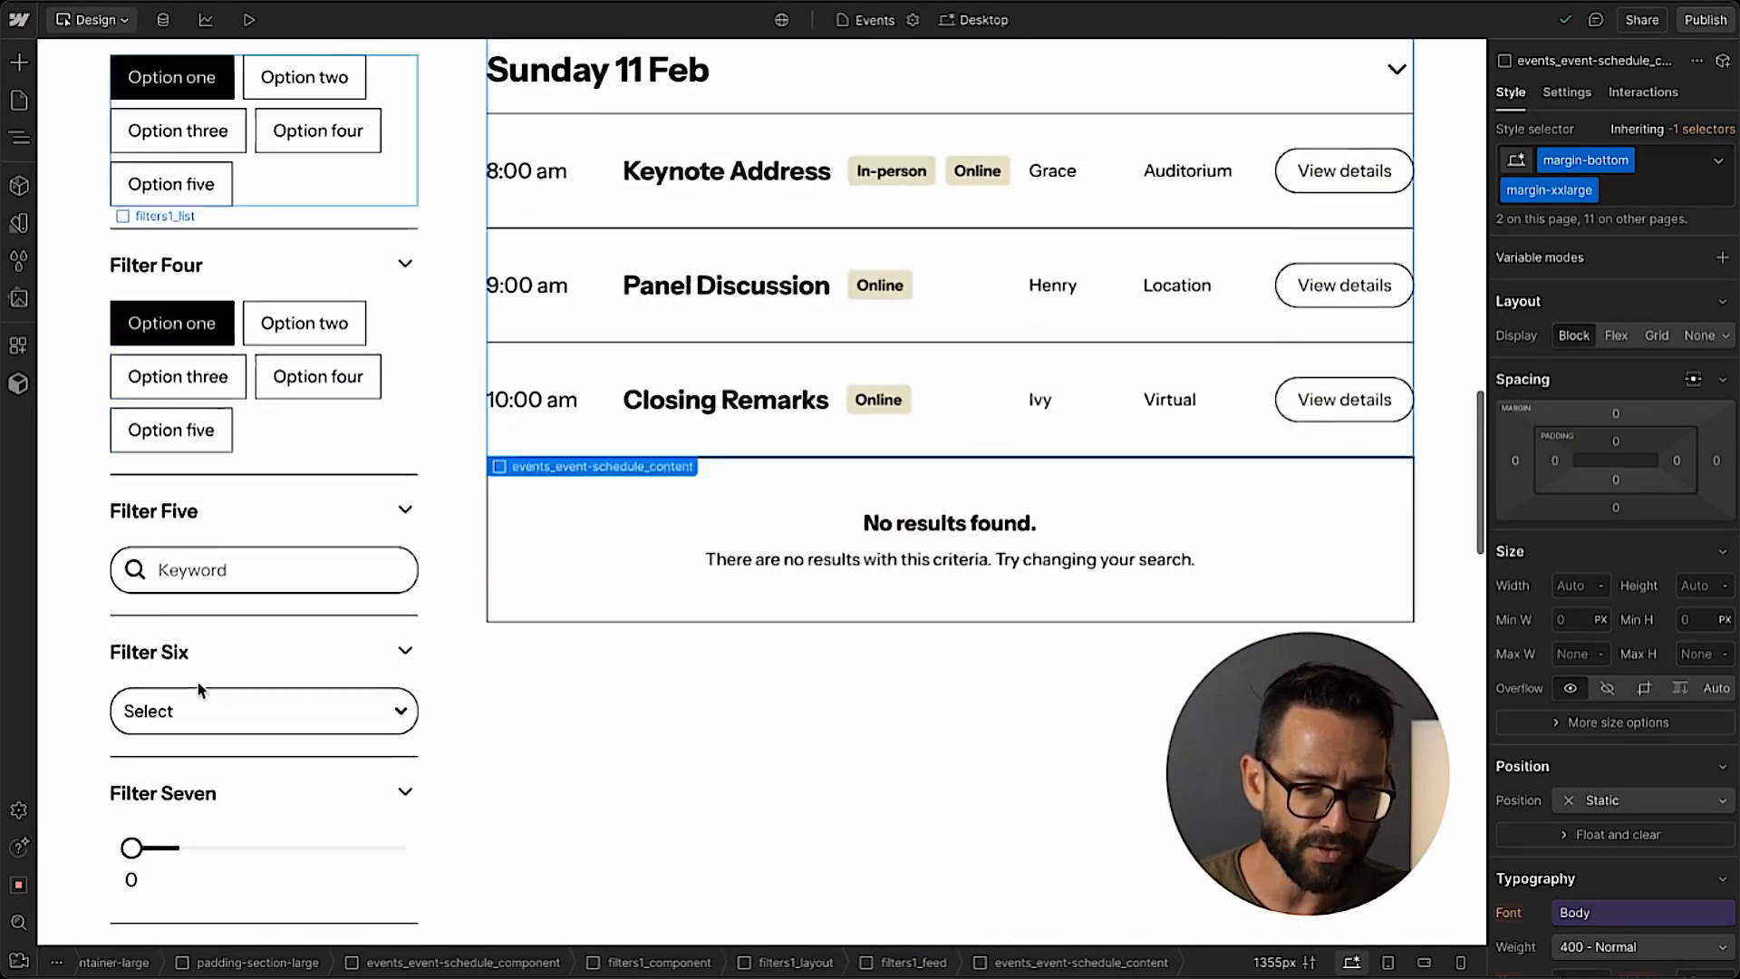
Delete the filters1_category-list block with its category links from the form in the filter sidebar.
scroll(162, 589, "down", 4)
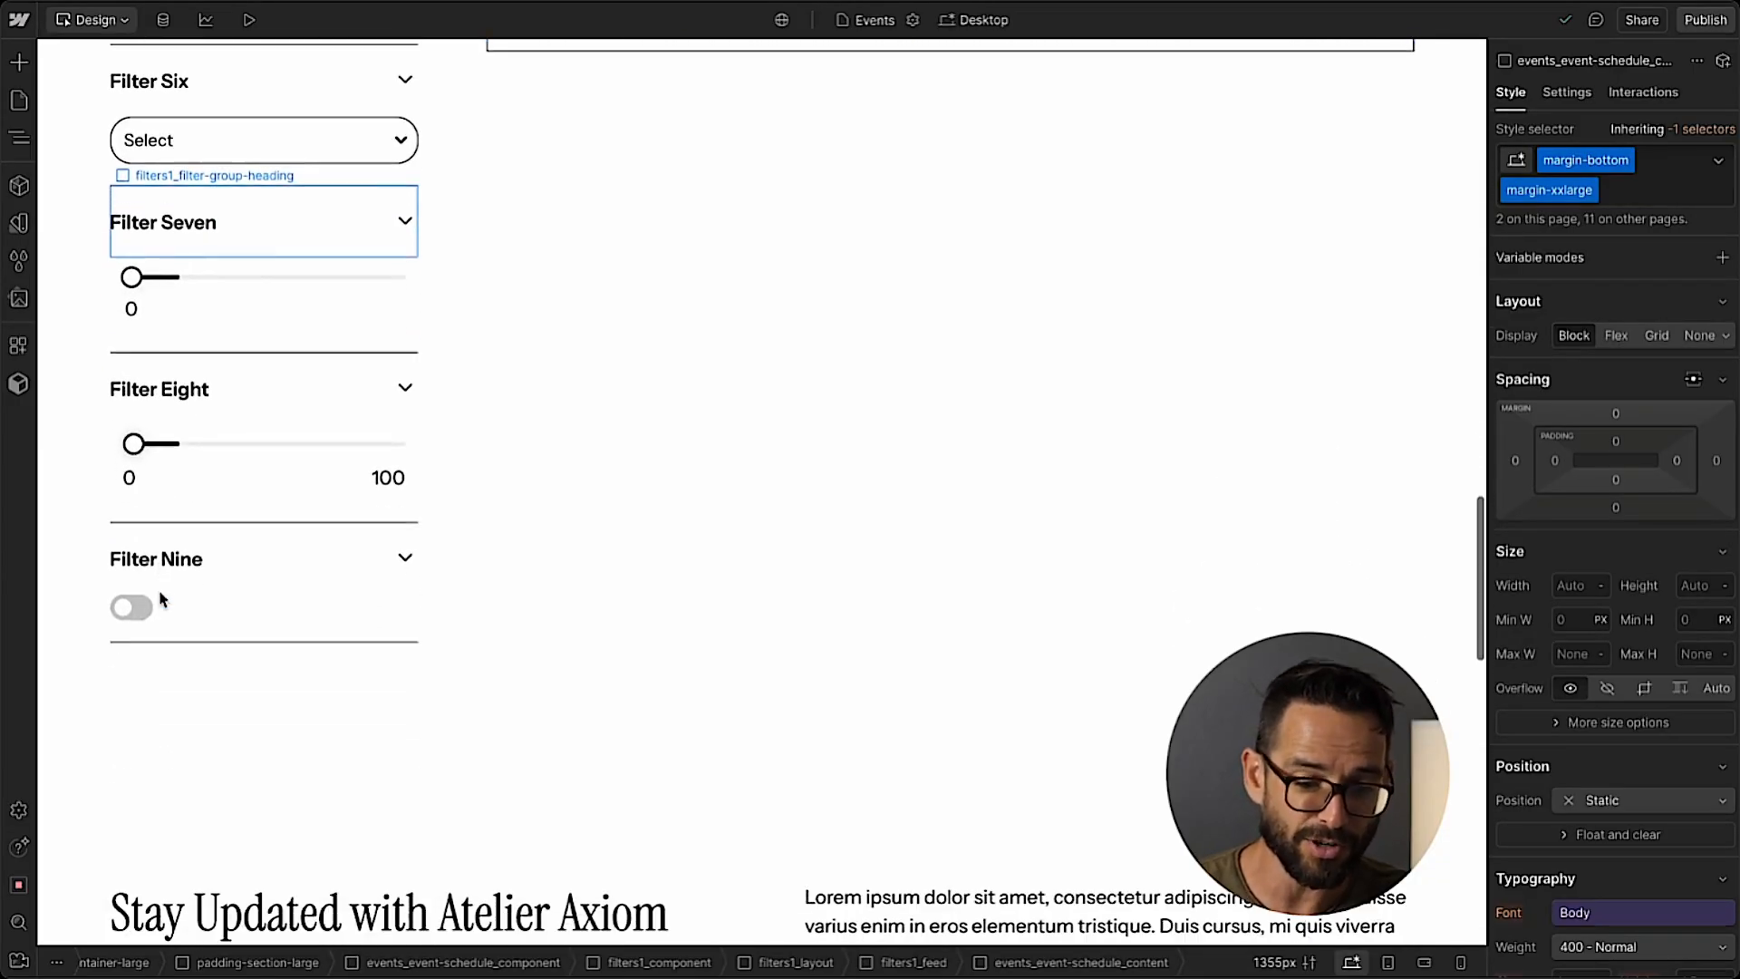
scroll(161, 598, "up", 5)
scroll(162, 599, "up", 12)
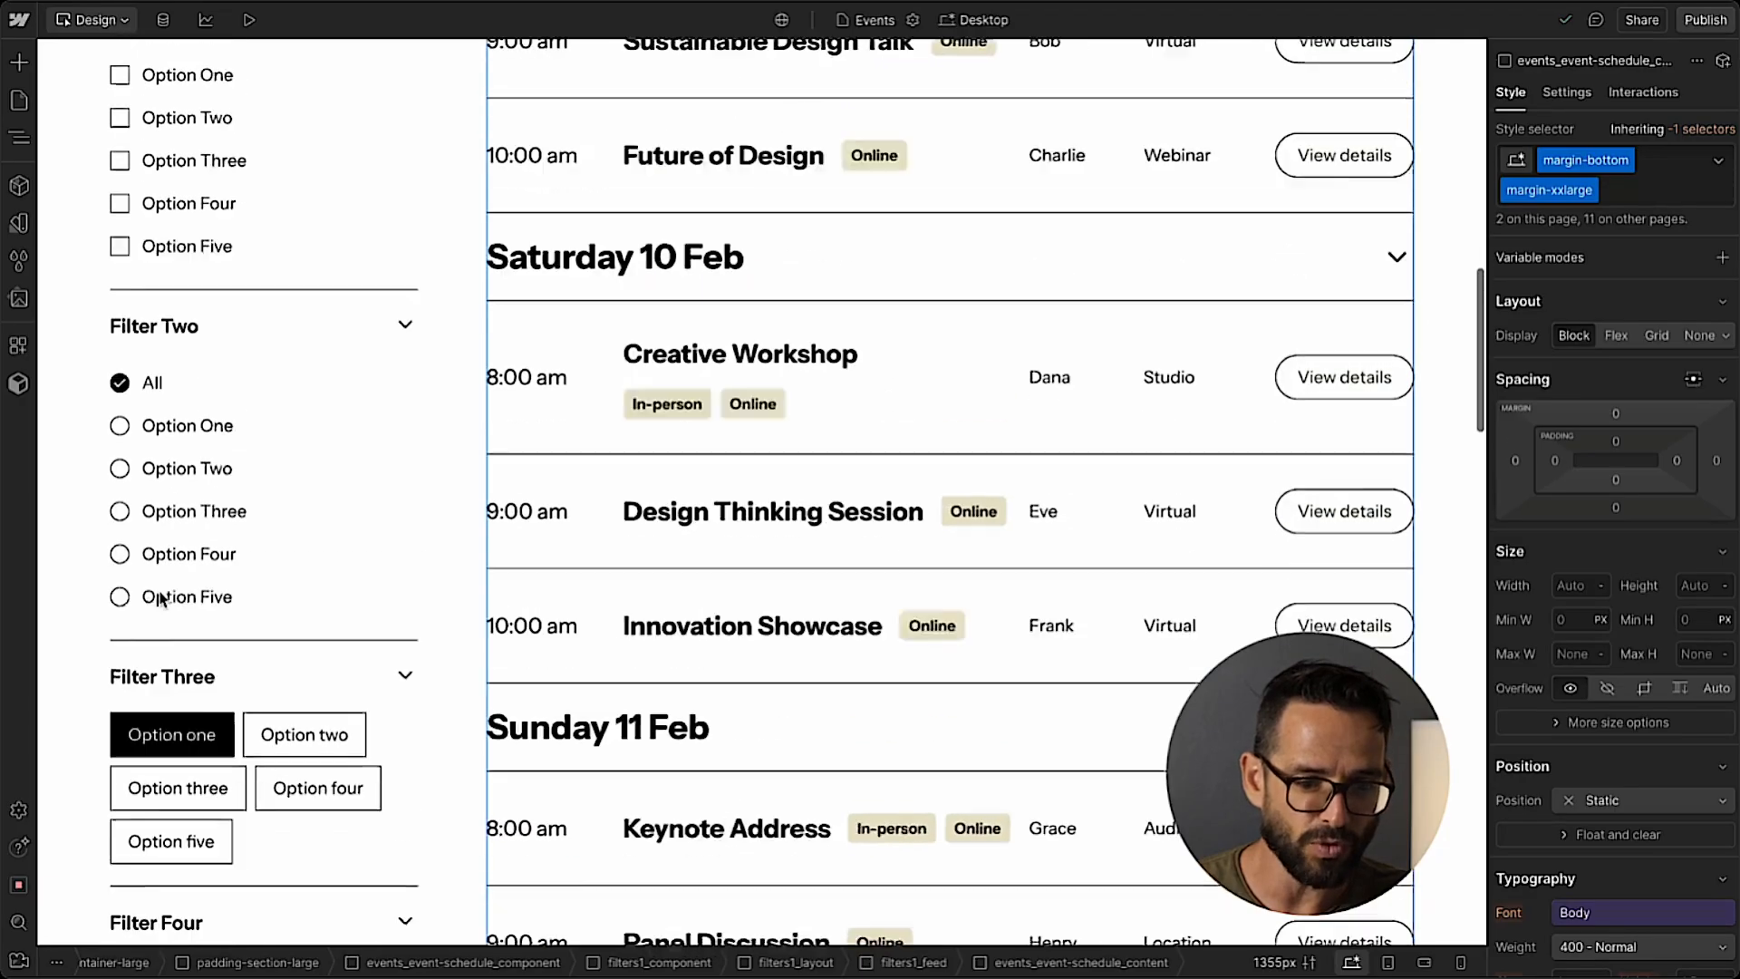
scroll(163, 580, "up", 2)
left_click(122, 408)
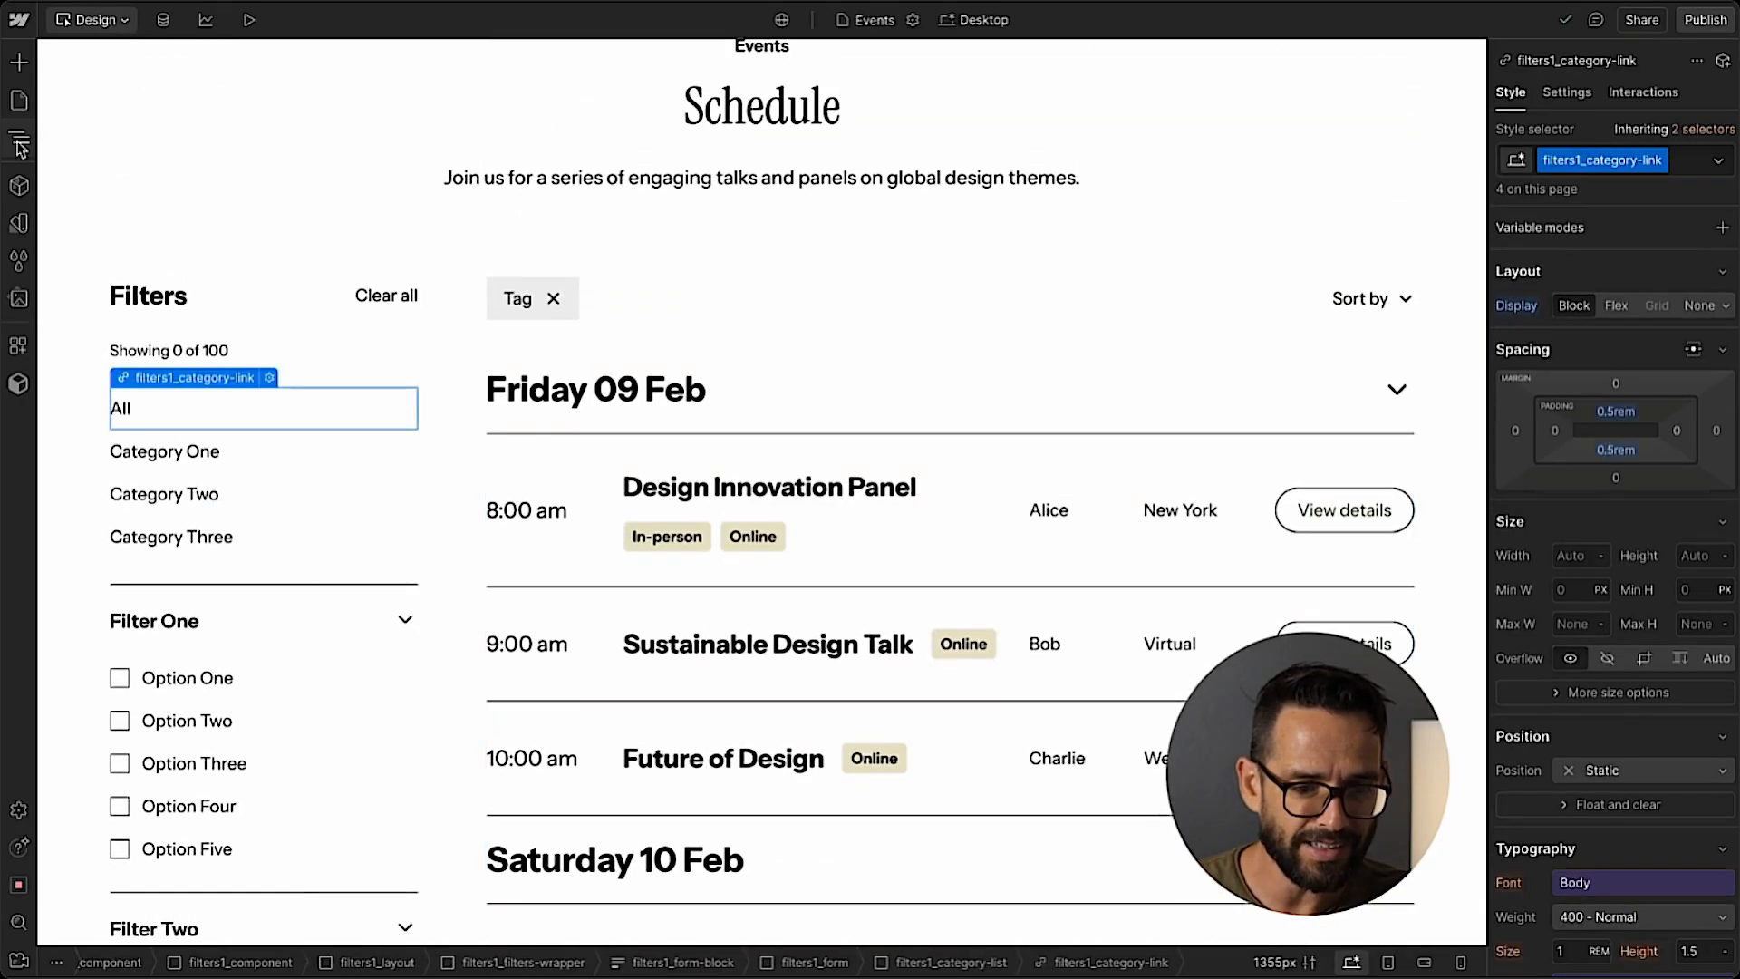
left_click(16, 140)
left_click(172, 584)
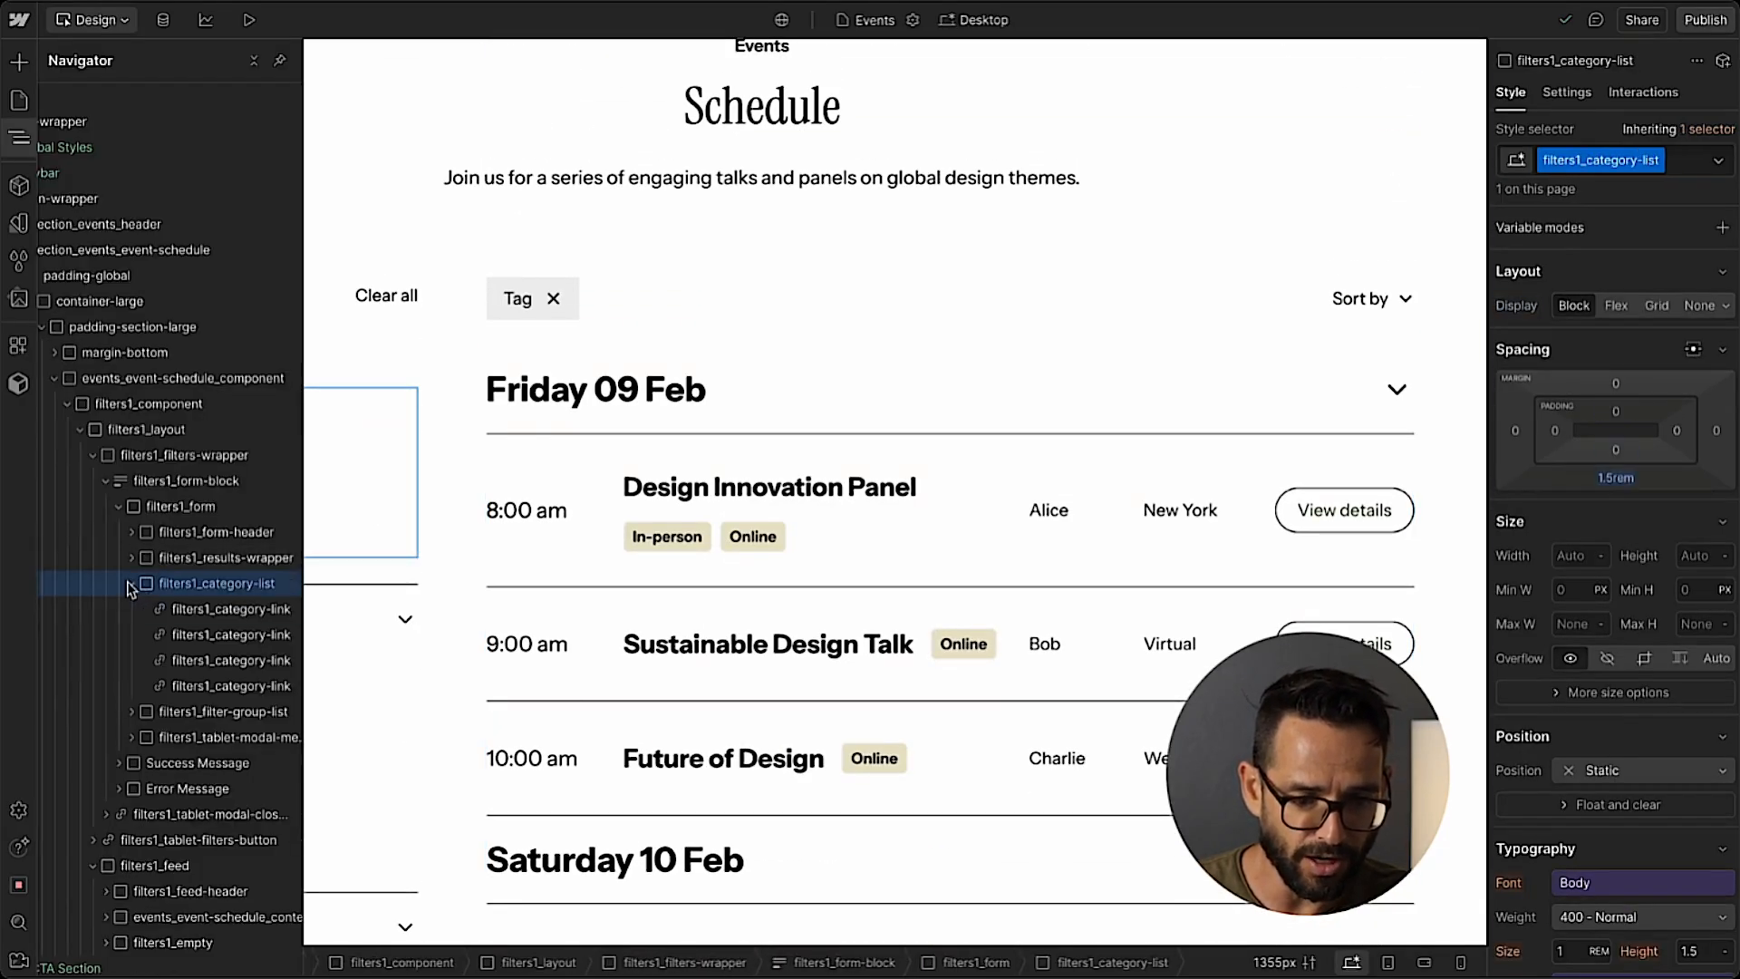
left_click(131, 582)
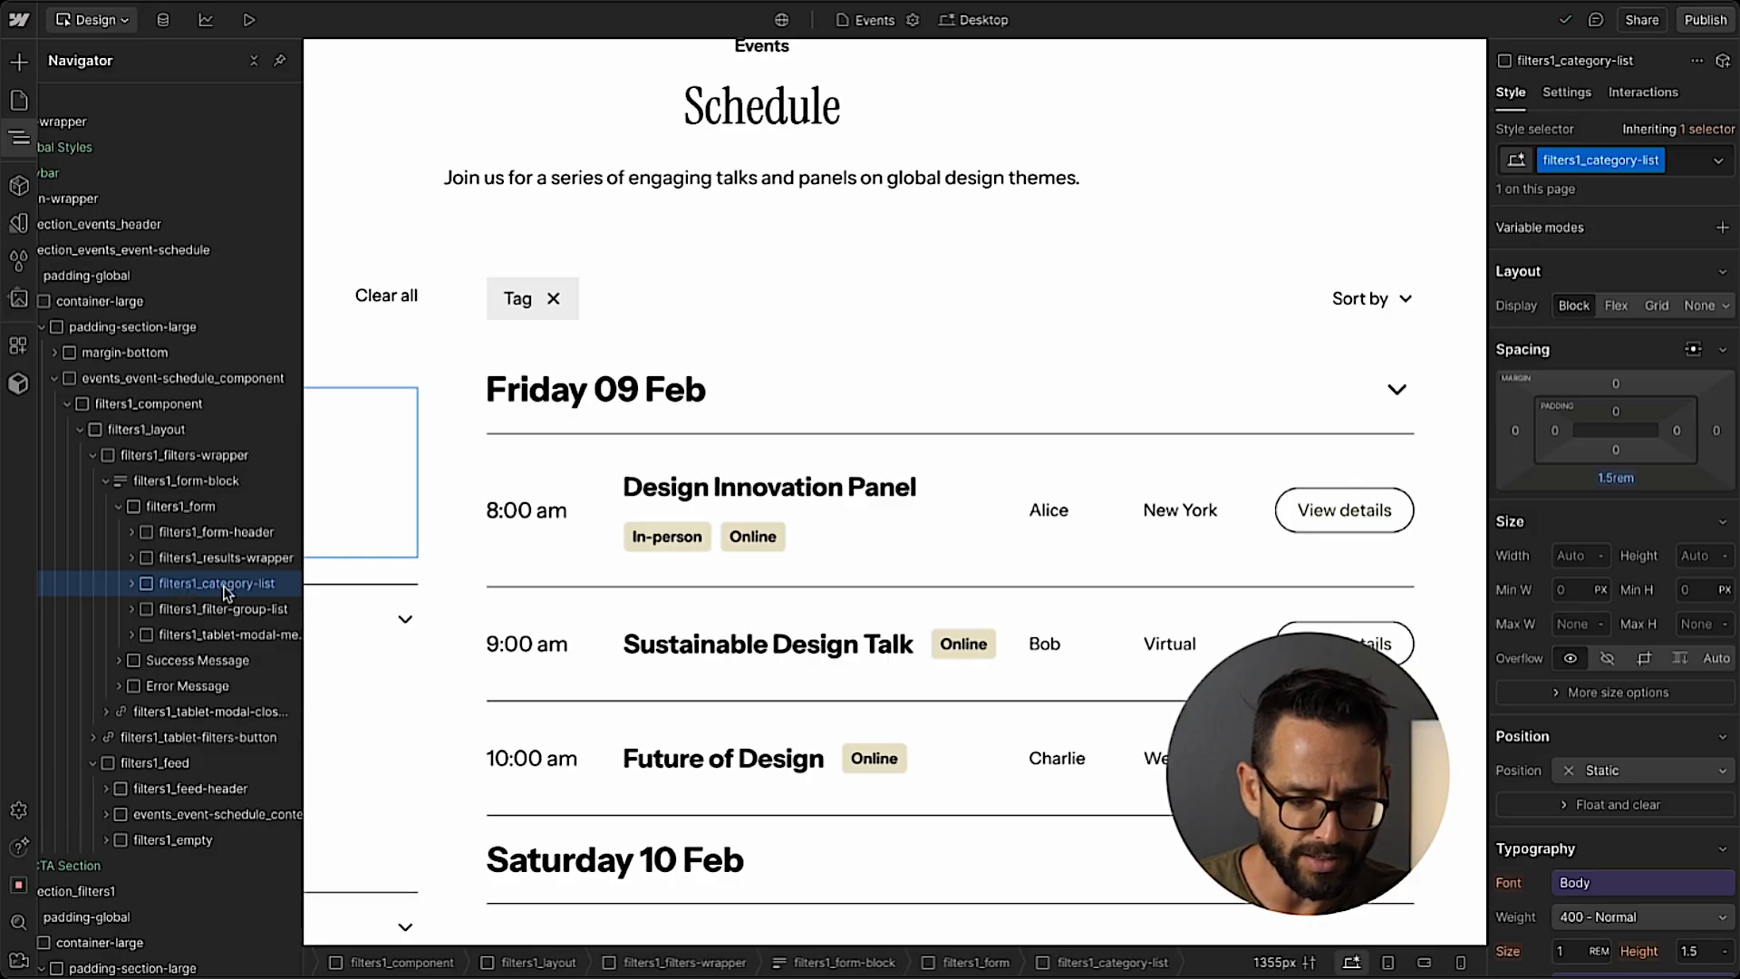
left_click(222, 609)
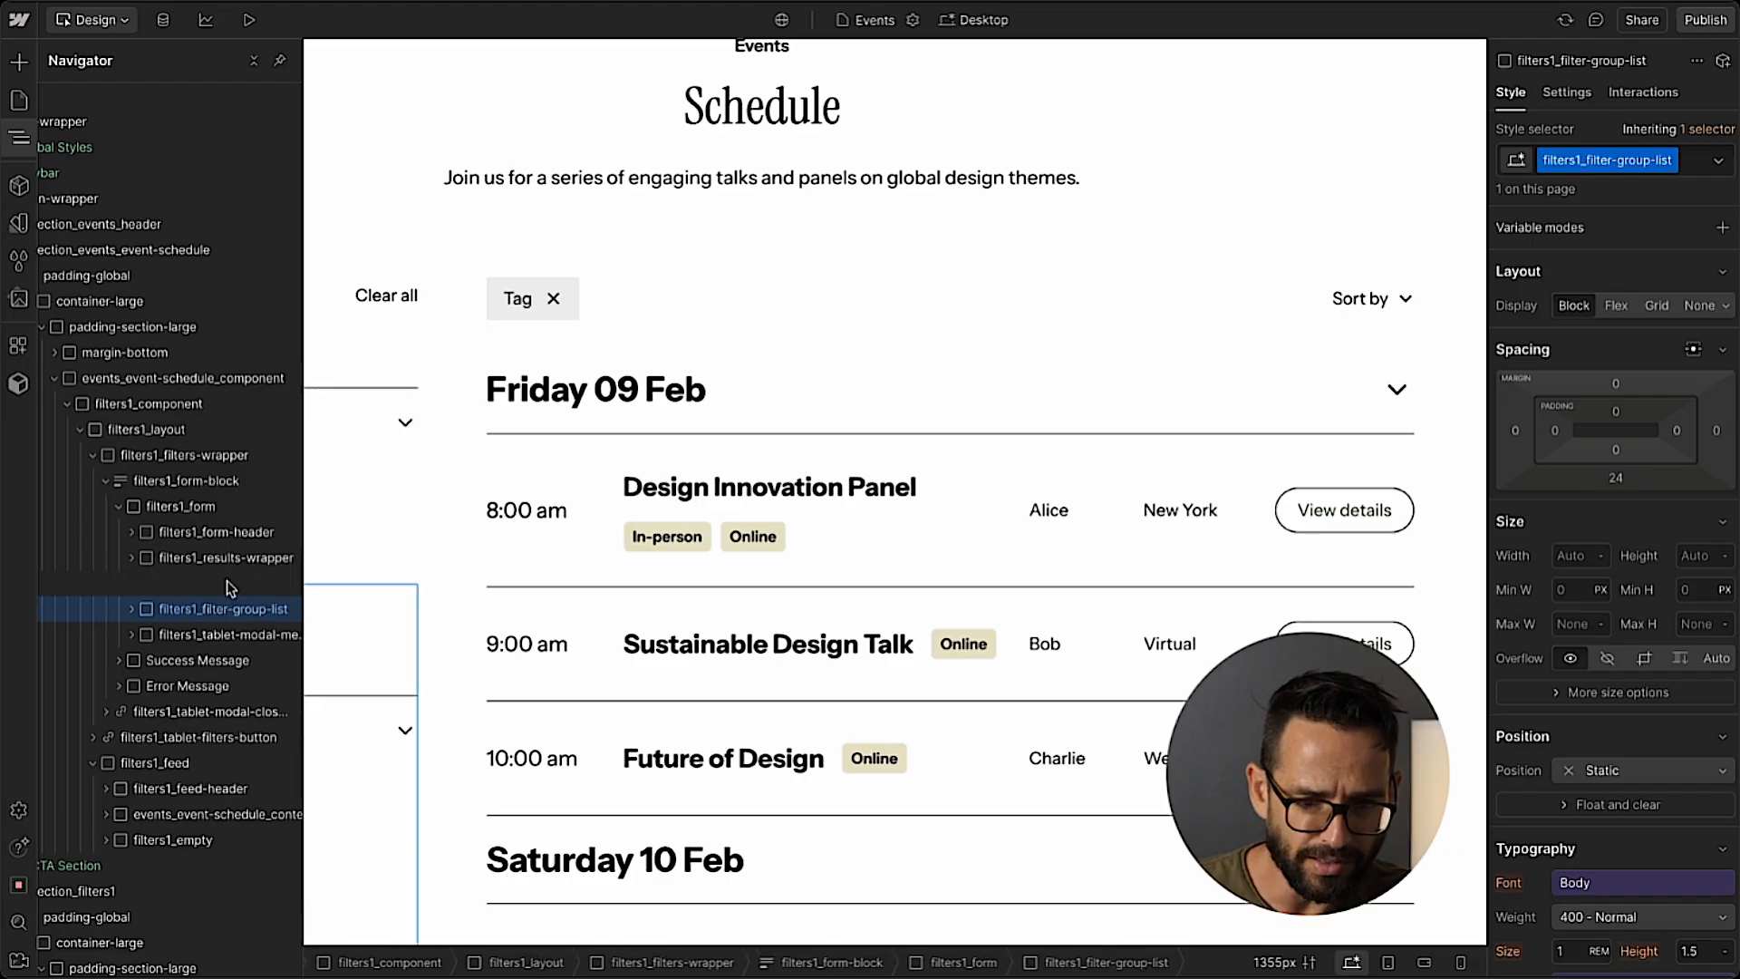
left_click(20, 136)
Rename the Filter One heading to Topic, matching the checkbox filter in the Figma design.
scroll(146, 517, "down", 1)
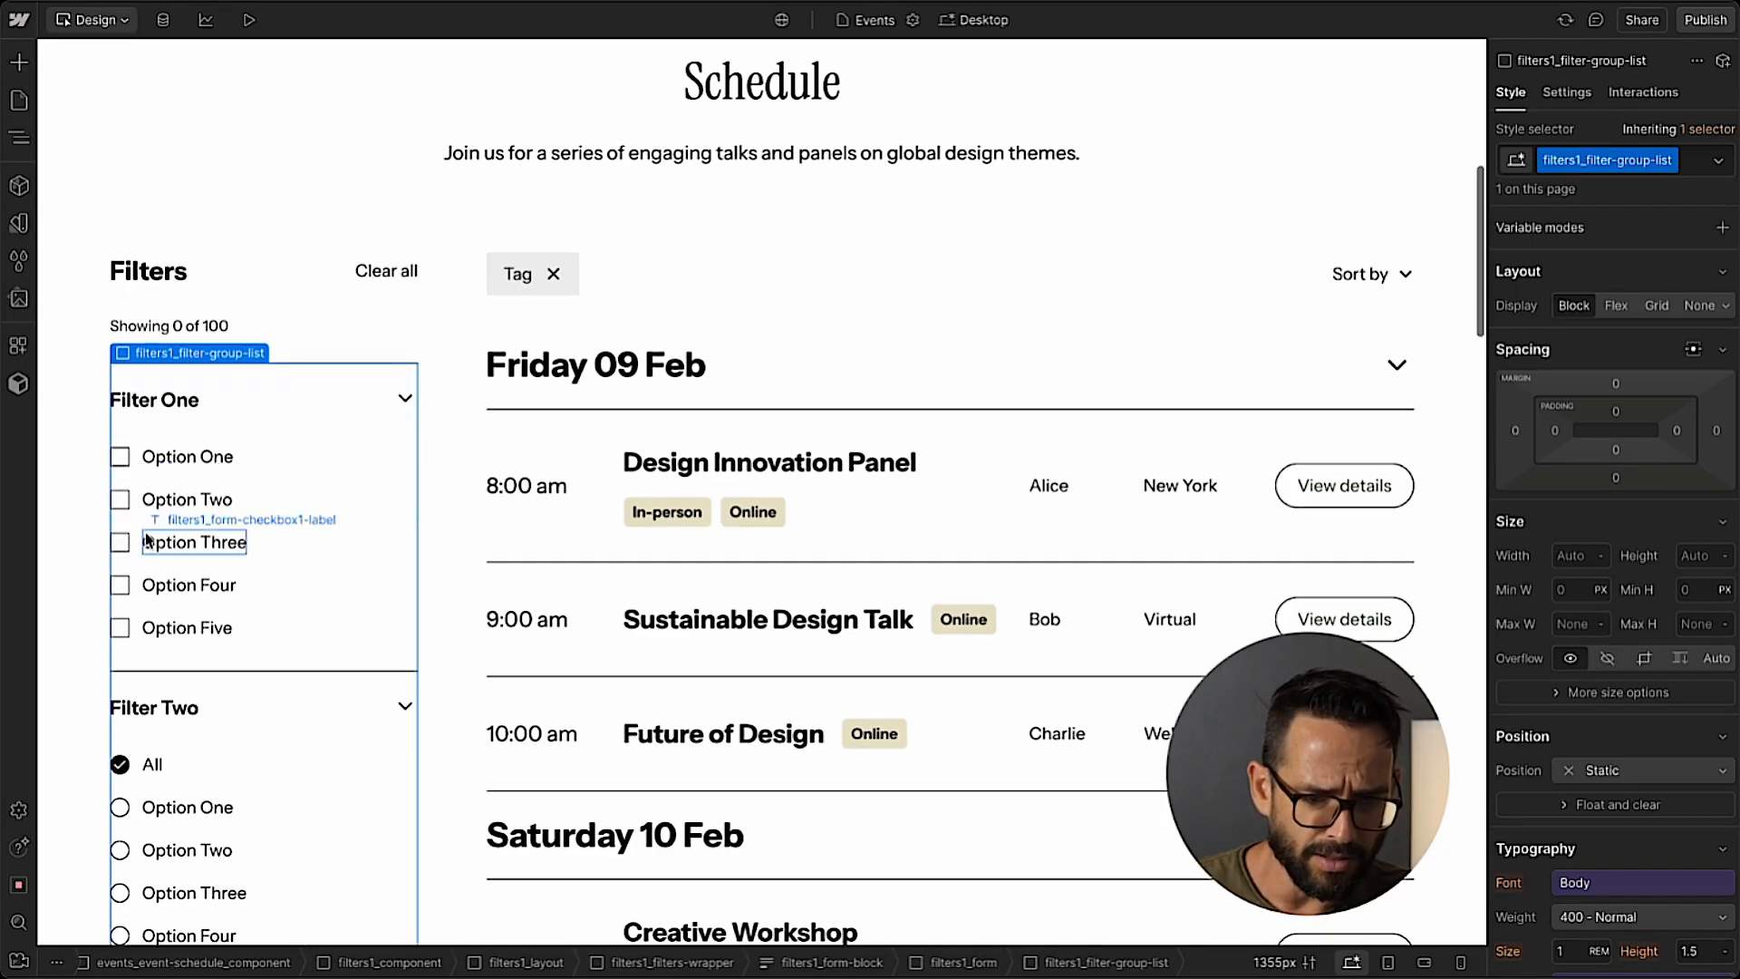
key("ctrl+Tab")
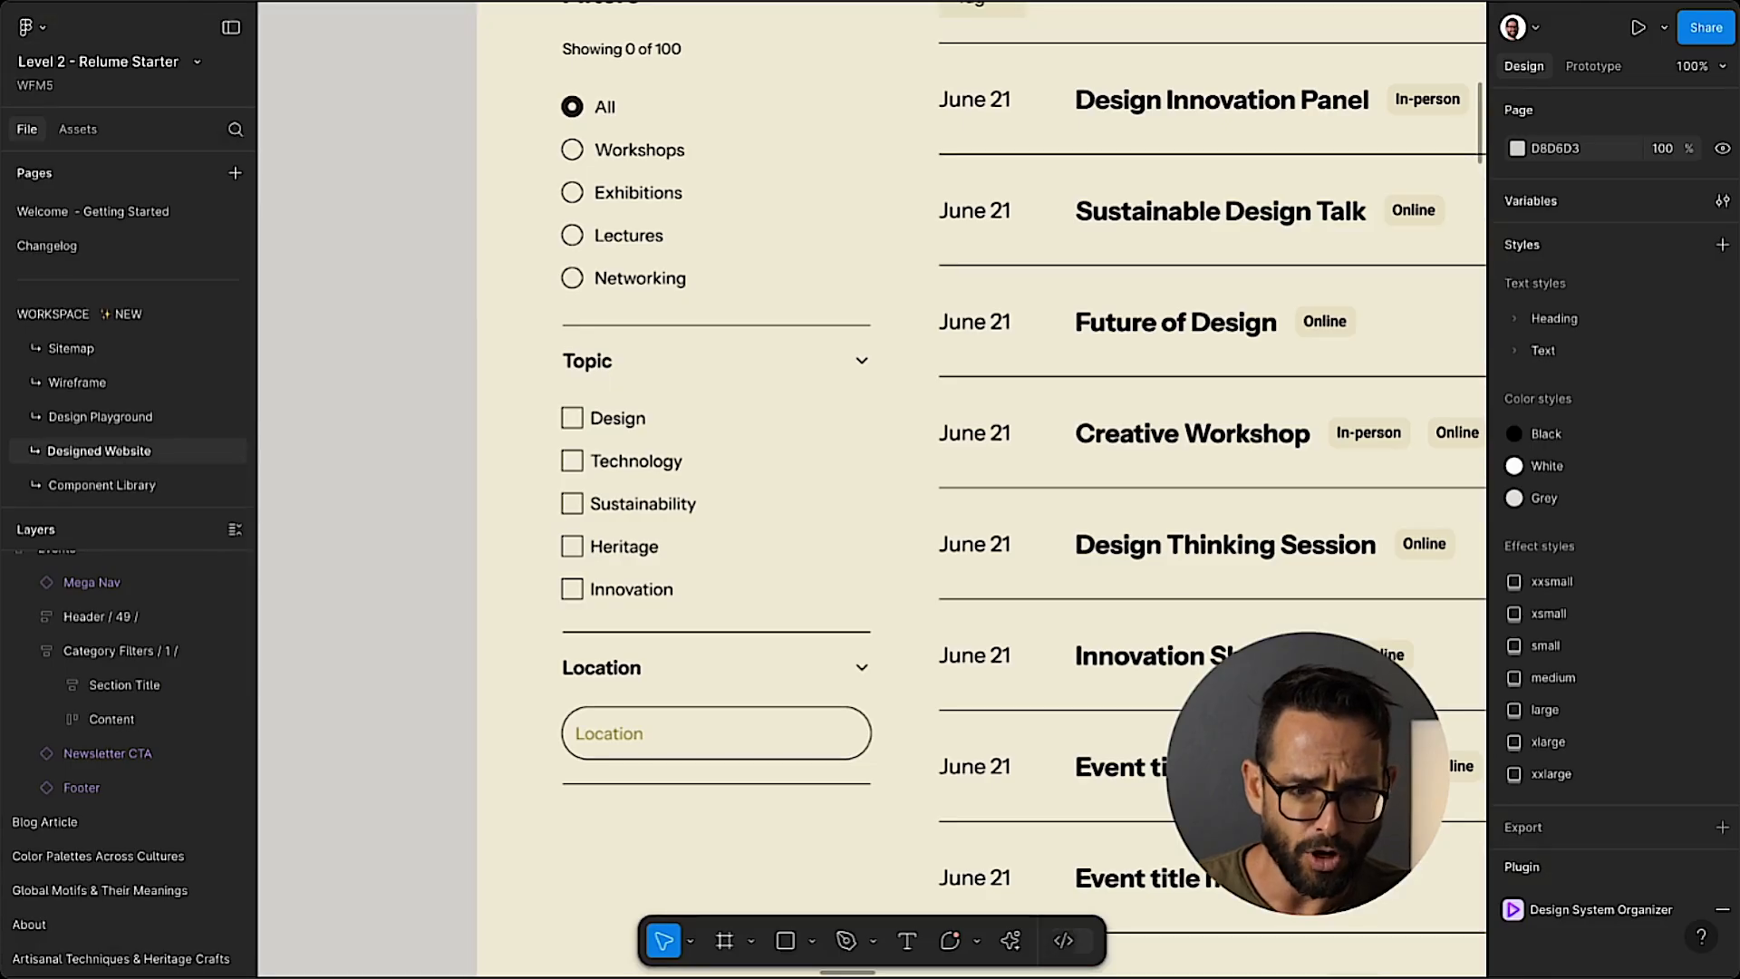
key("ctrl+Tab")
double_click(156, 401)
type("To")
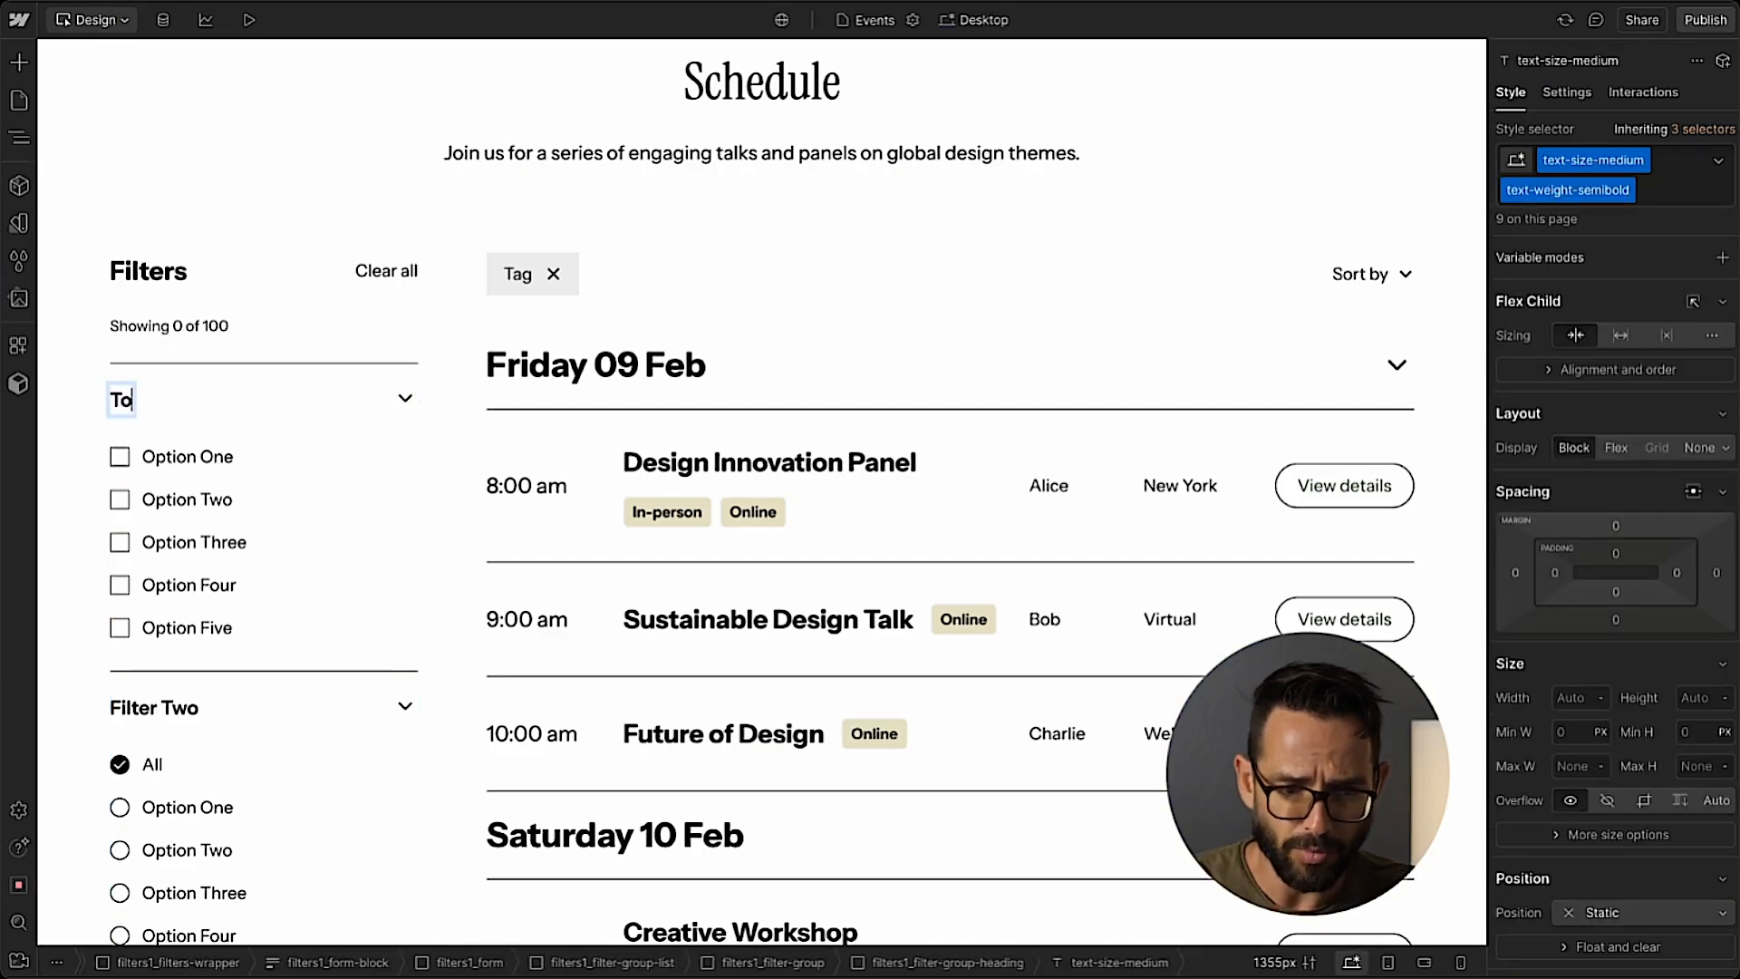
type("pic")
left_click(127, 458)
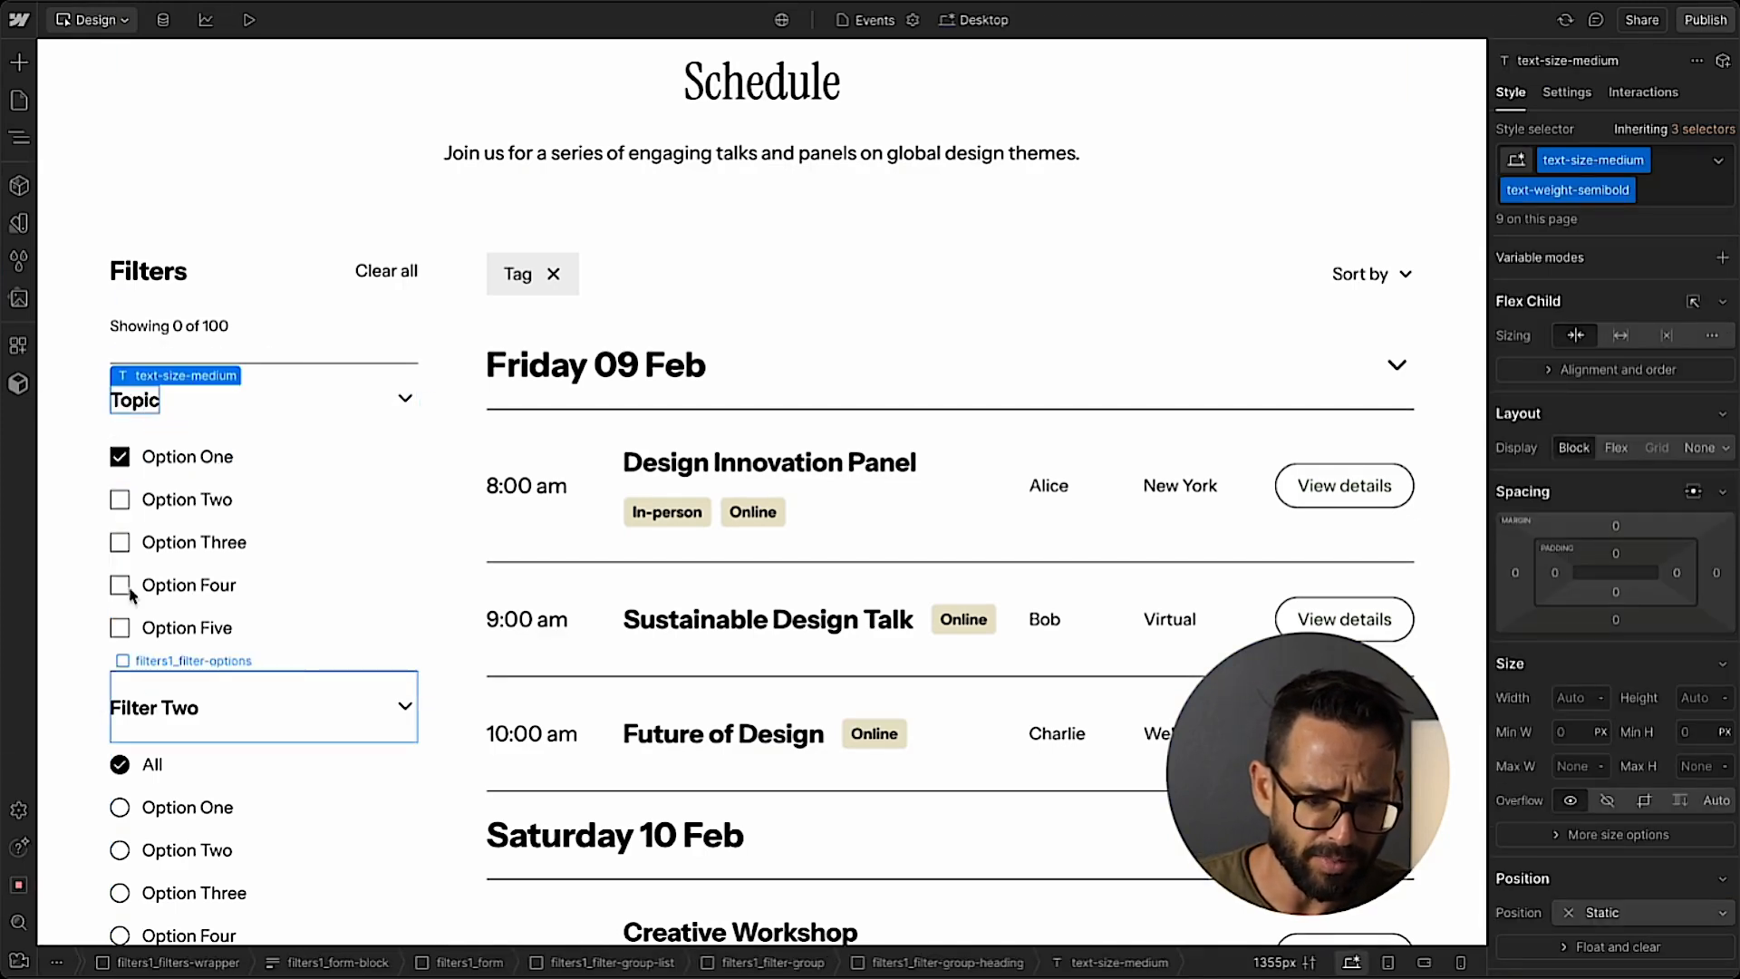
Move the Filter Two radio group above the Topic group in filters1_filter-group-list, following the filter order in Figma.
key("ctrl+Tab")
scroll(493, 318, "up", 5)
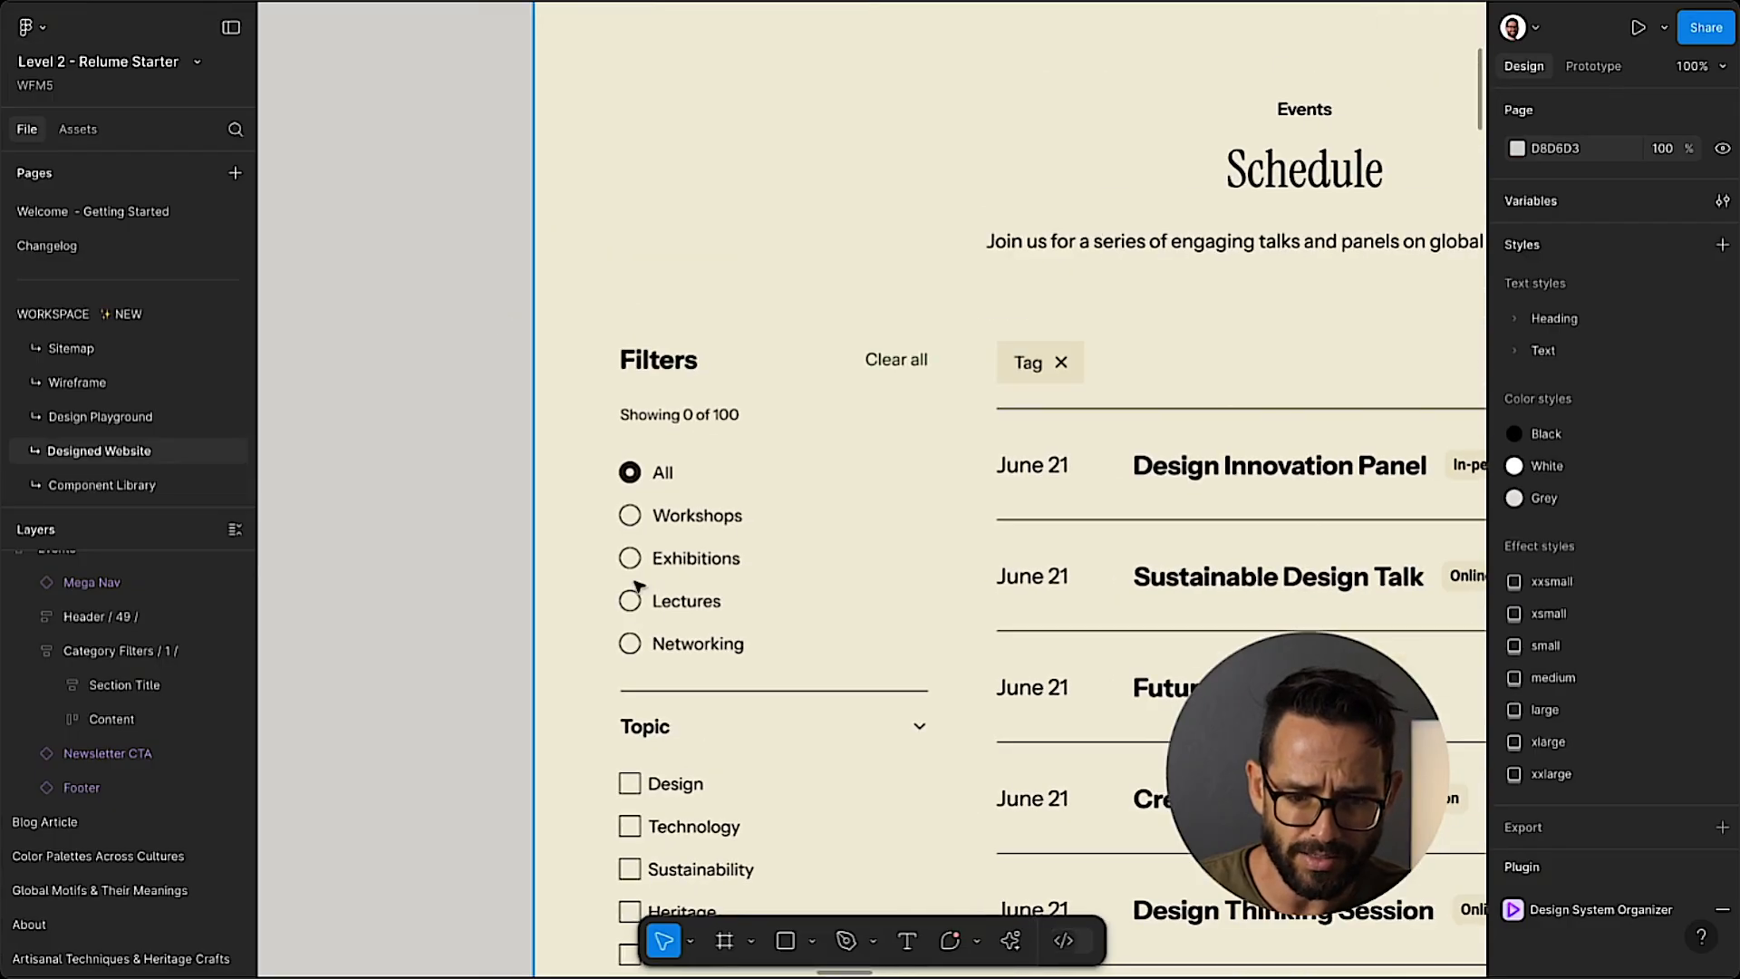
key("ctrl+Tab")
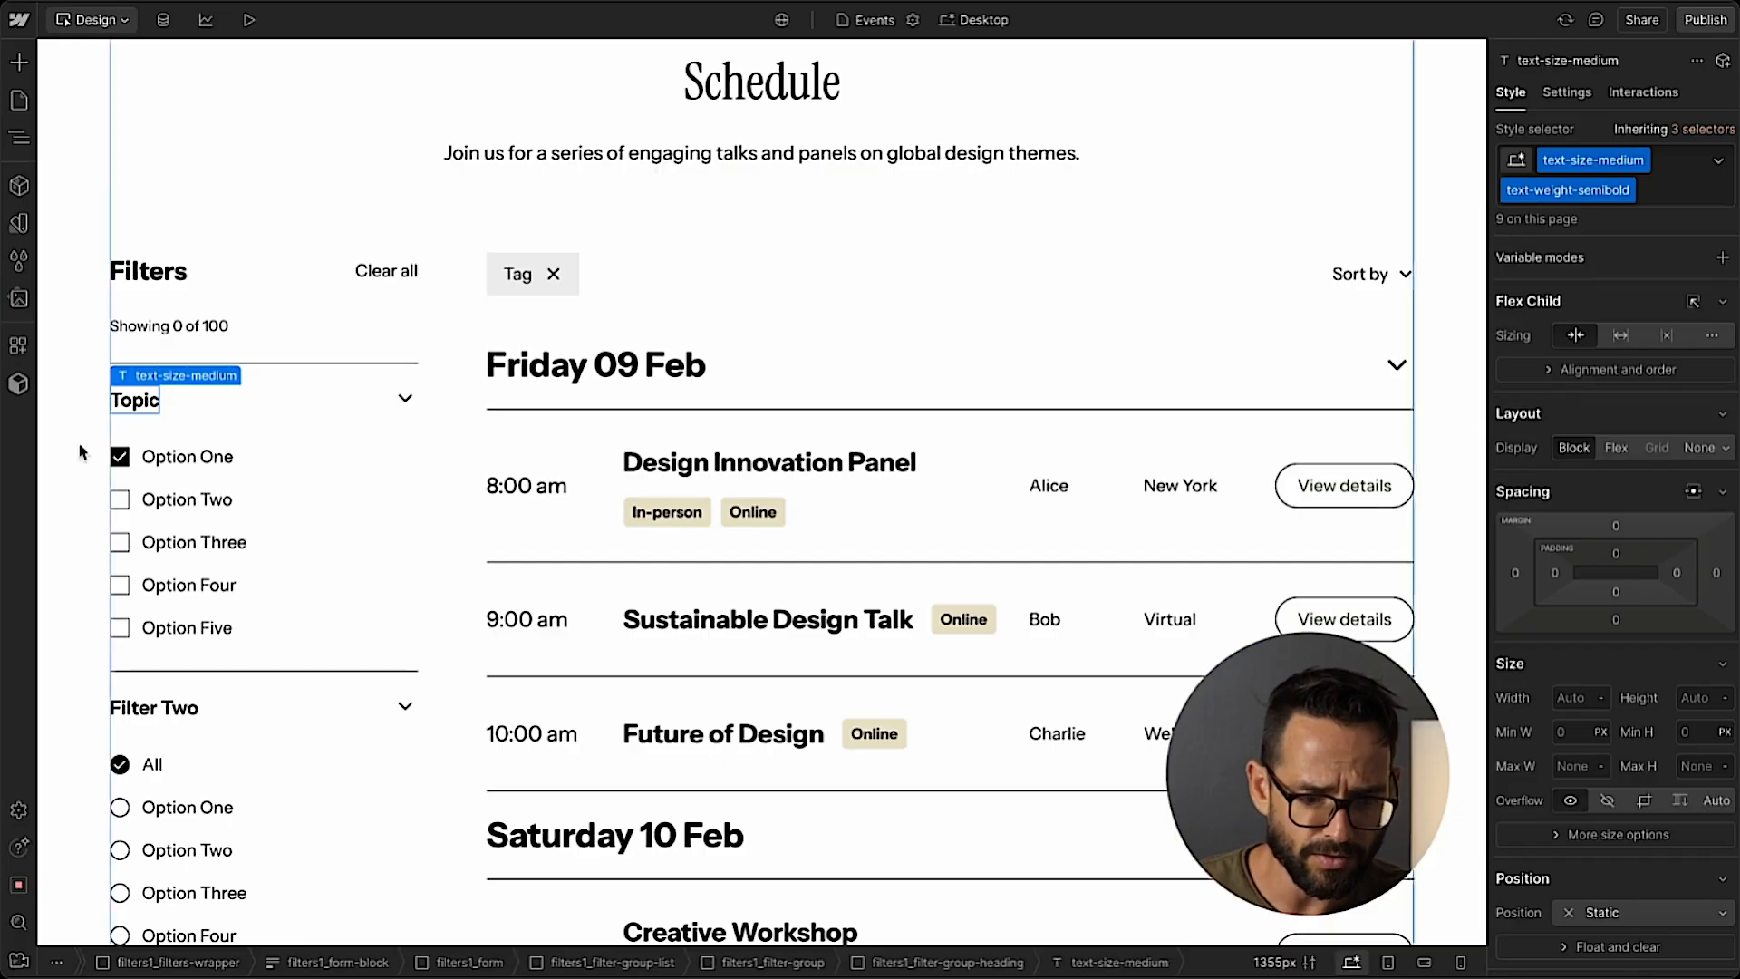
left_click(155, 722)
left_click(18, 138)
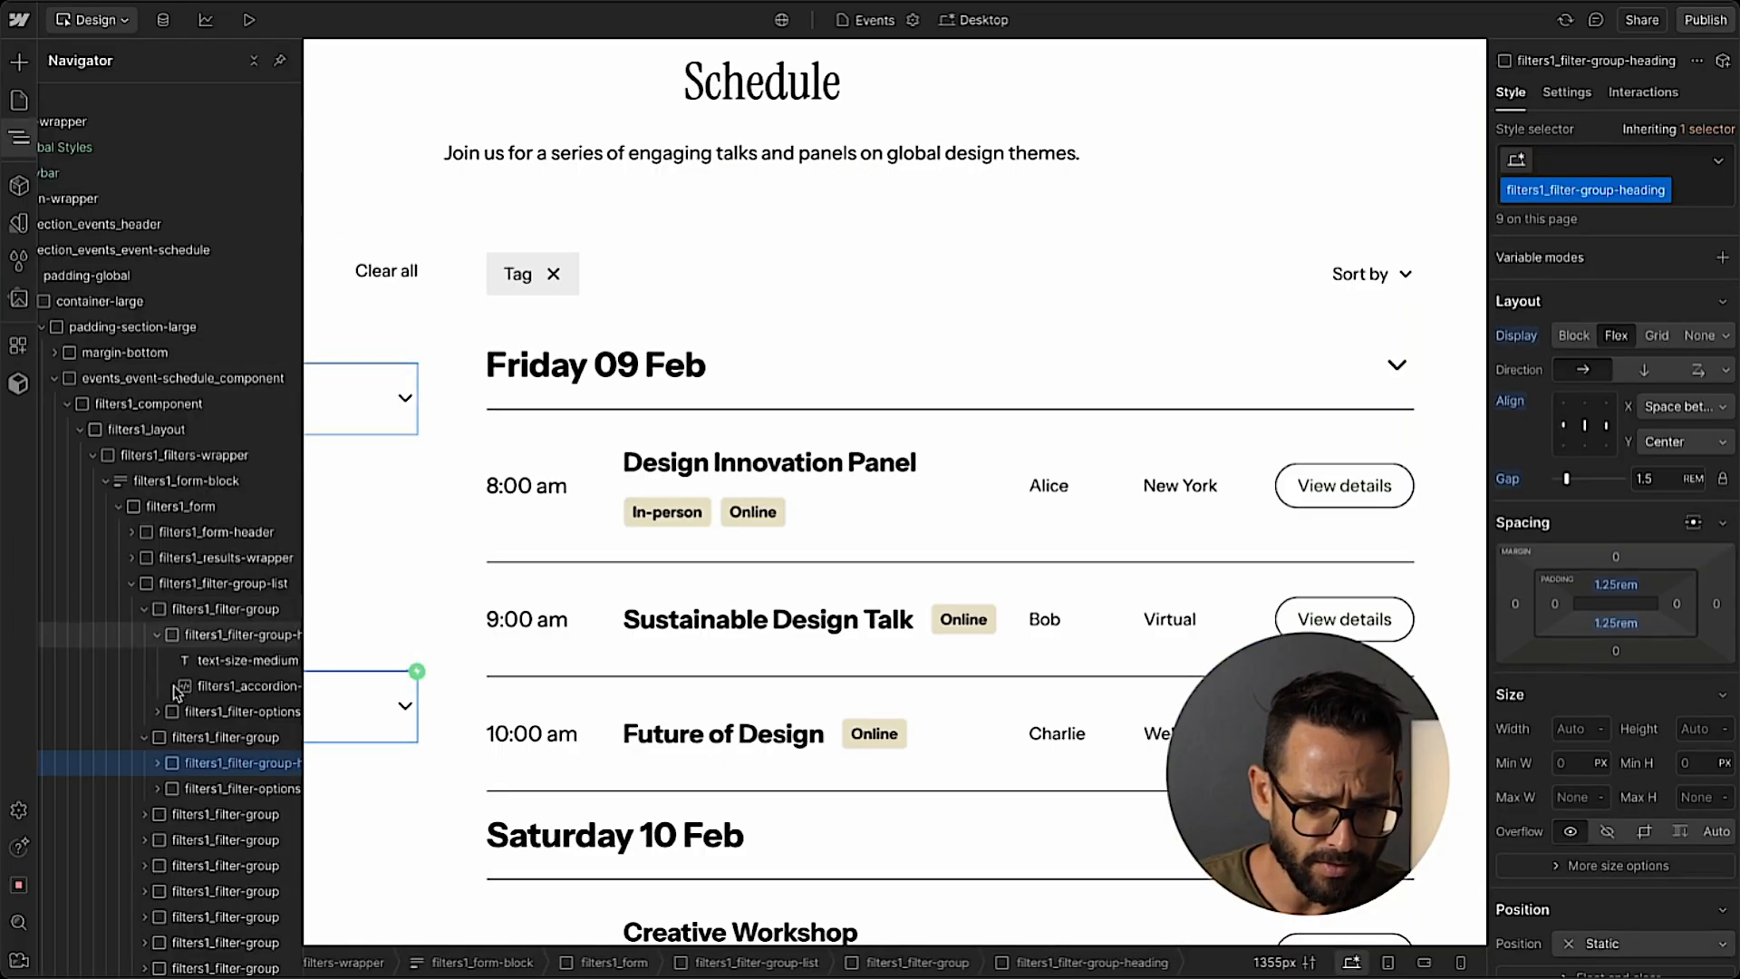
left_click(132, 584)
left_click(133, 584)
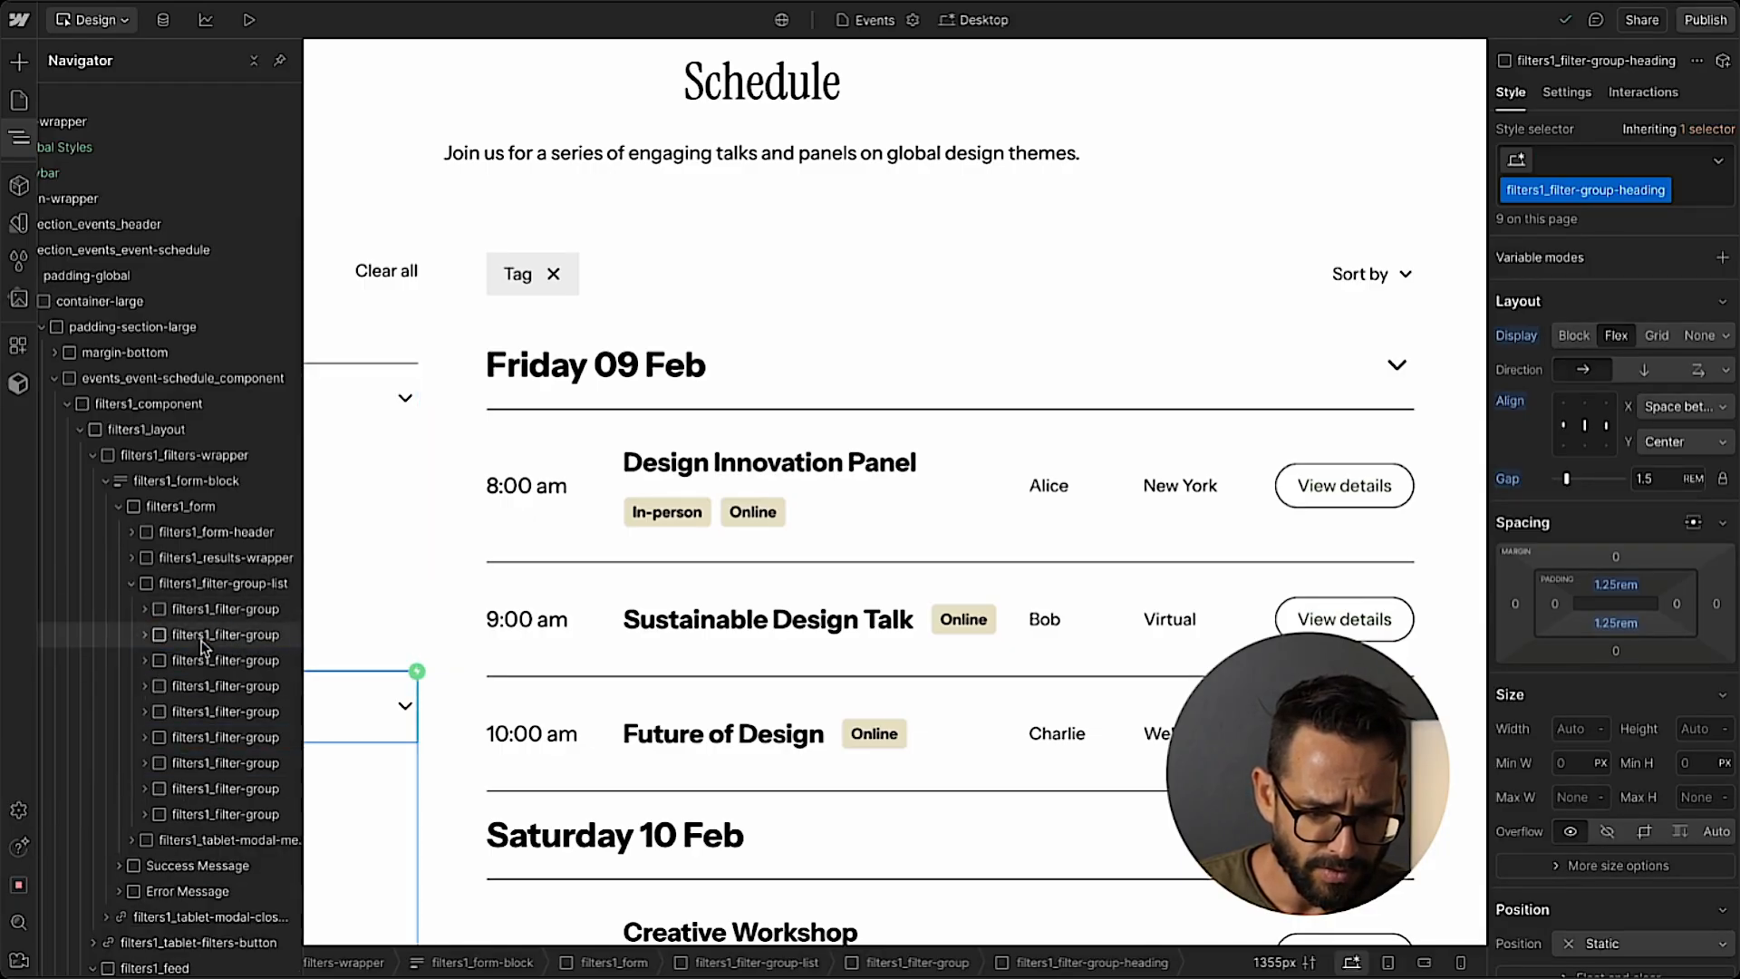
left_click(201, 636)
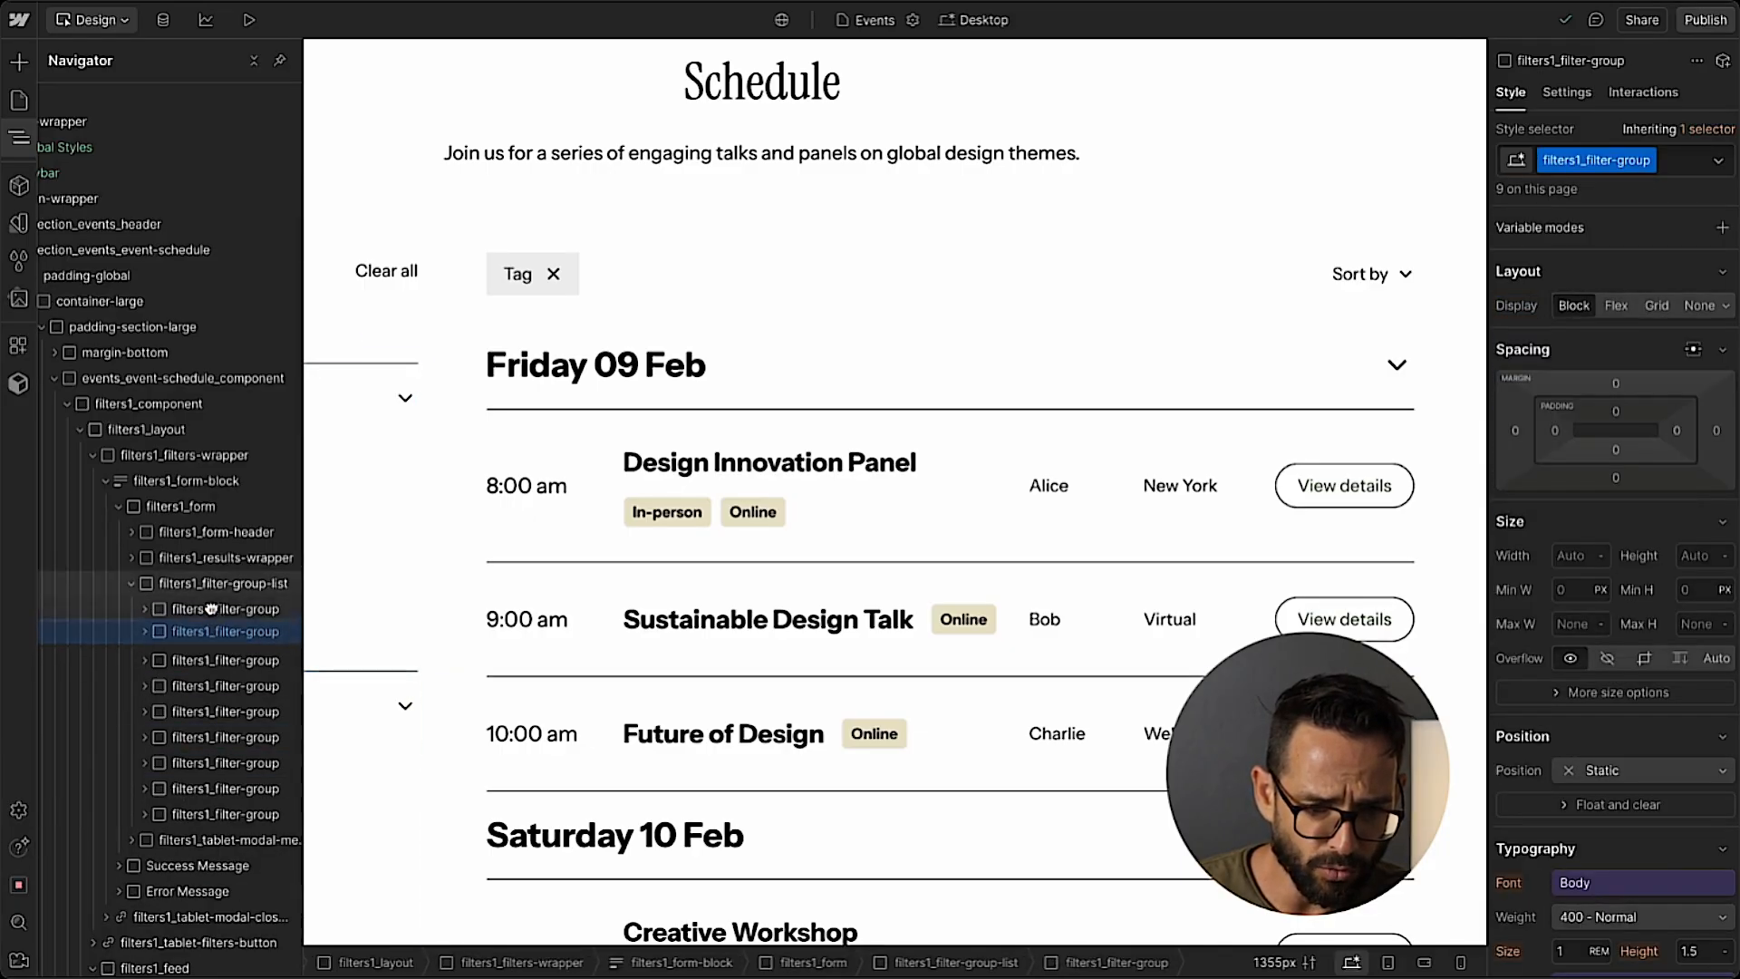
left_click(210, 606)
left_click(20, 140)
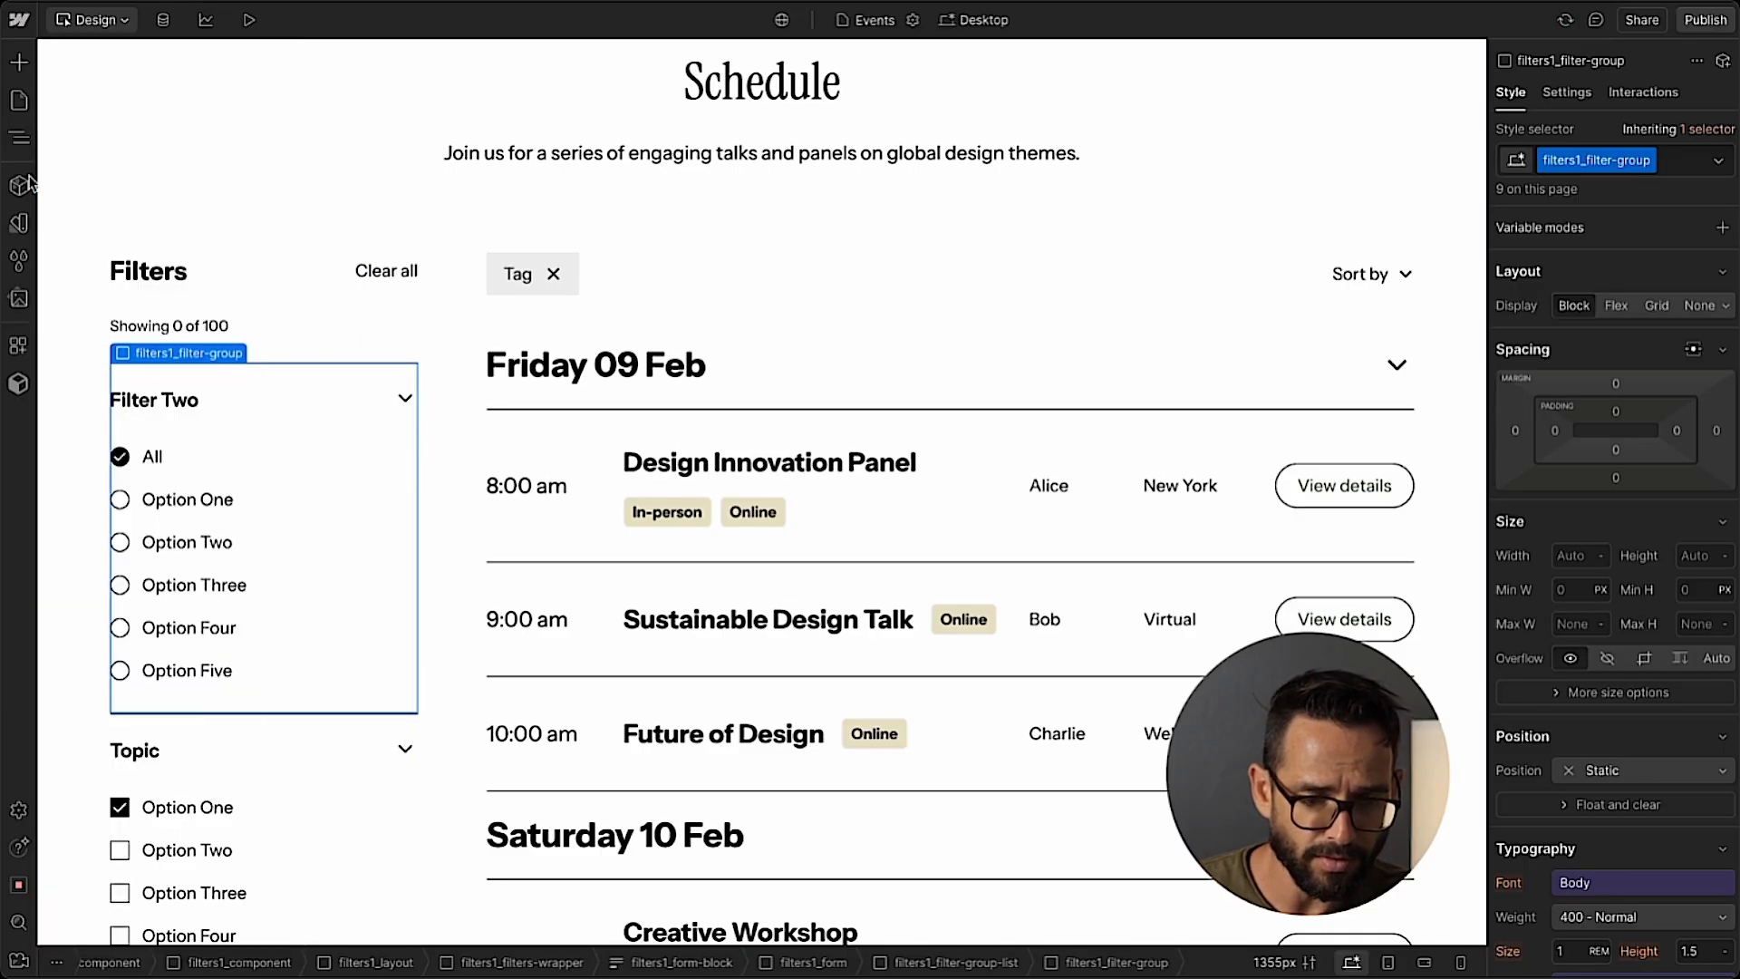
Rename the Filter Two heading above the radio options to Event Type.
scroll(177, 465, "down", 2)
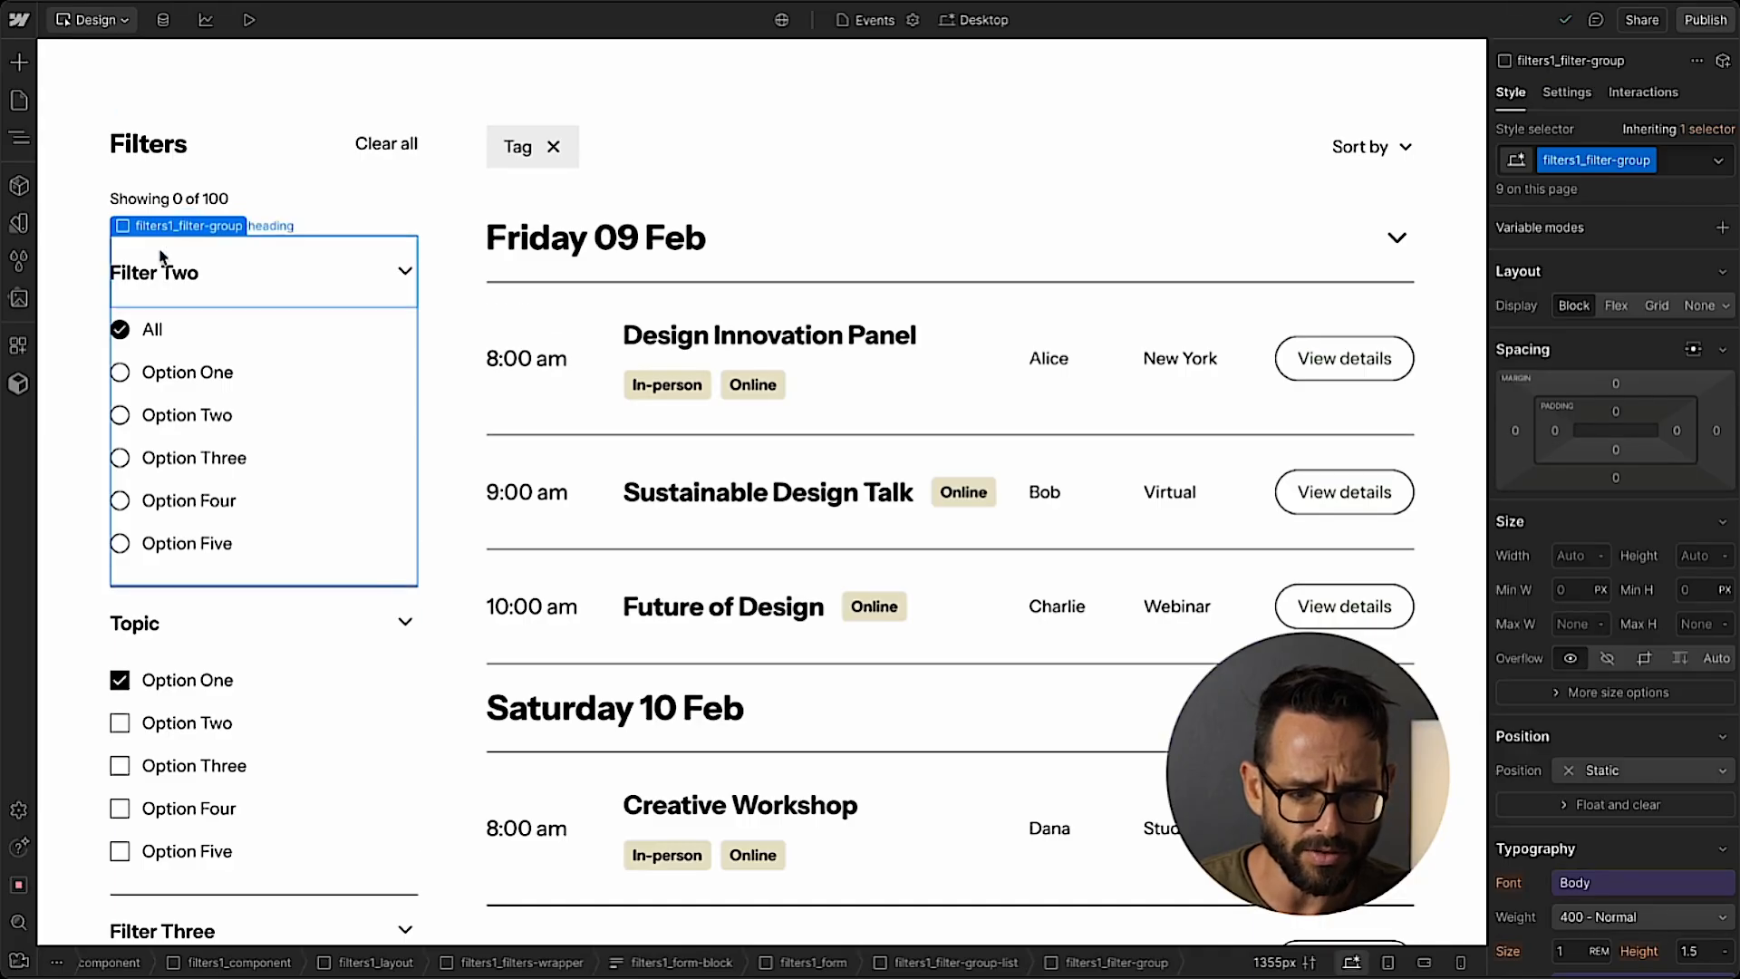
left_click(156, 272)
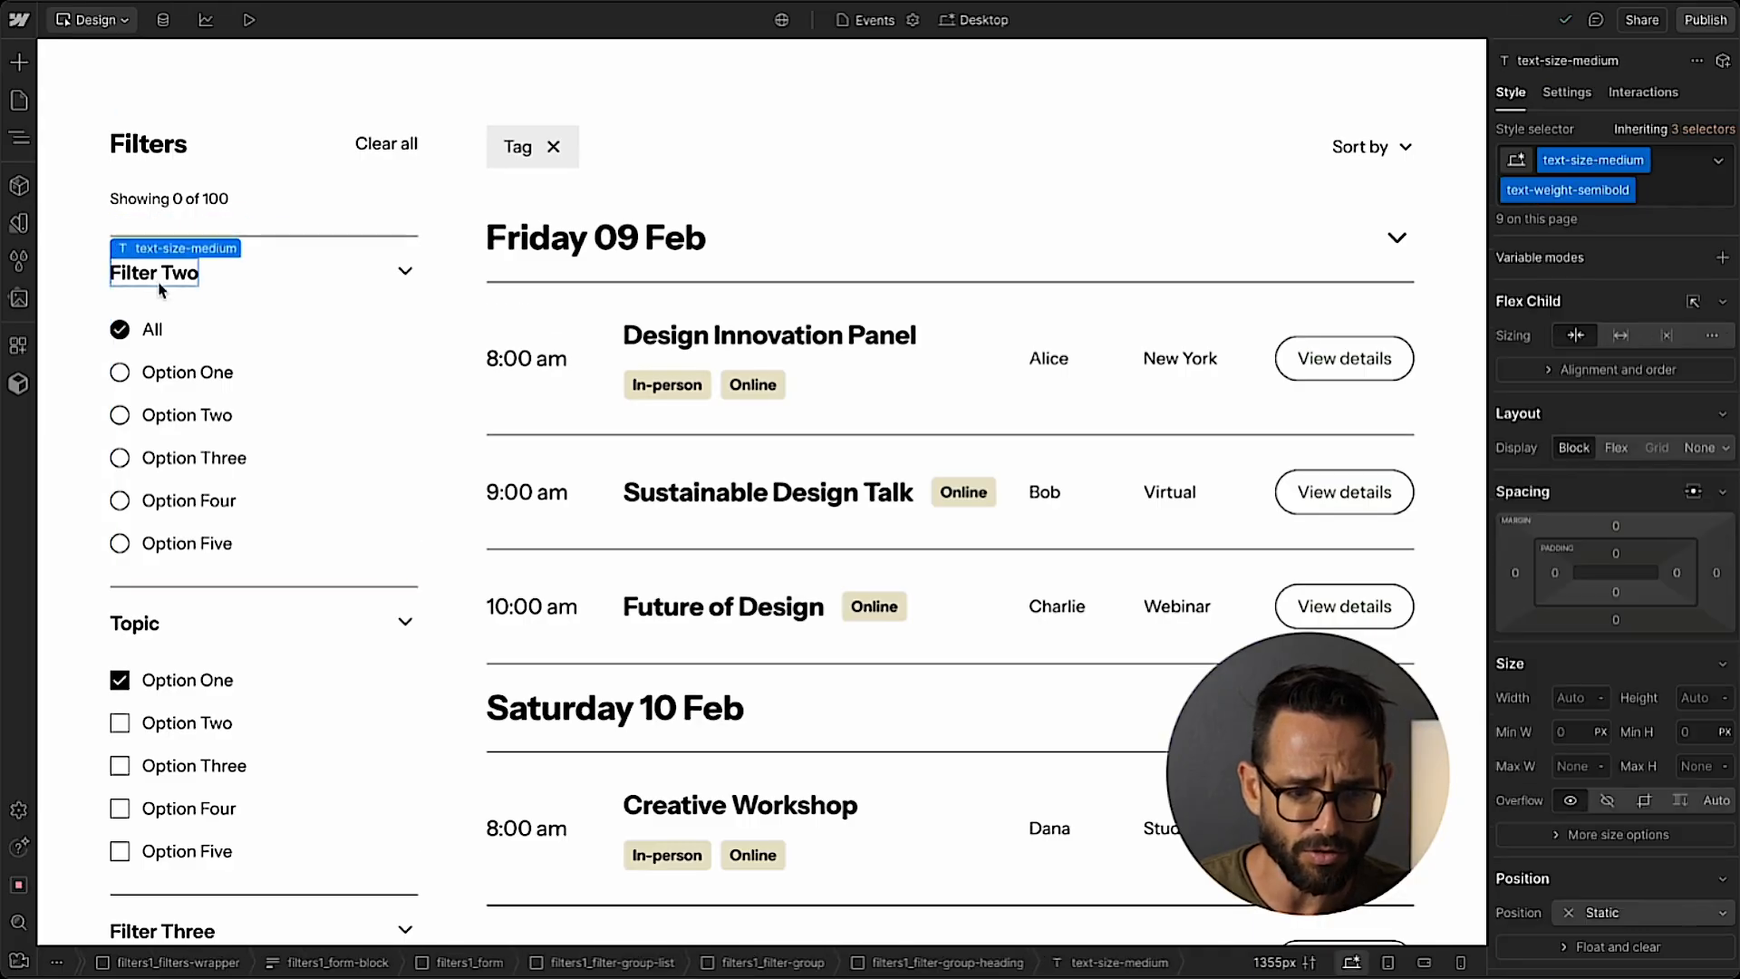
double_click(156, 272)
type("Event Type")
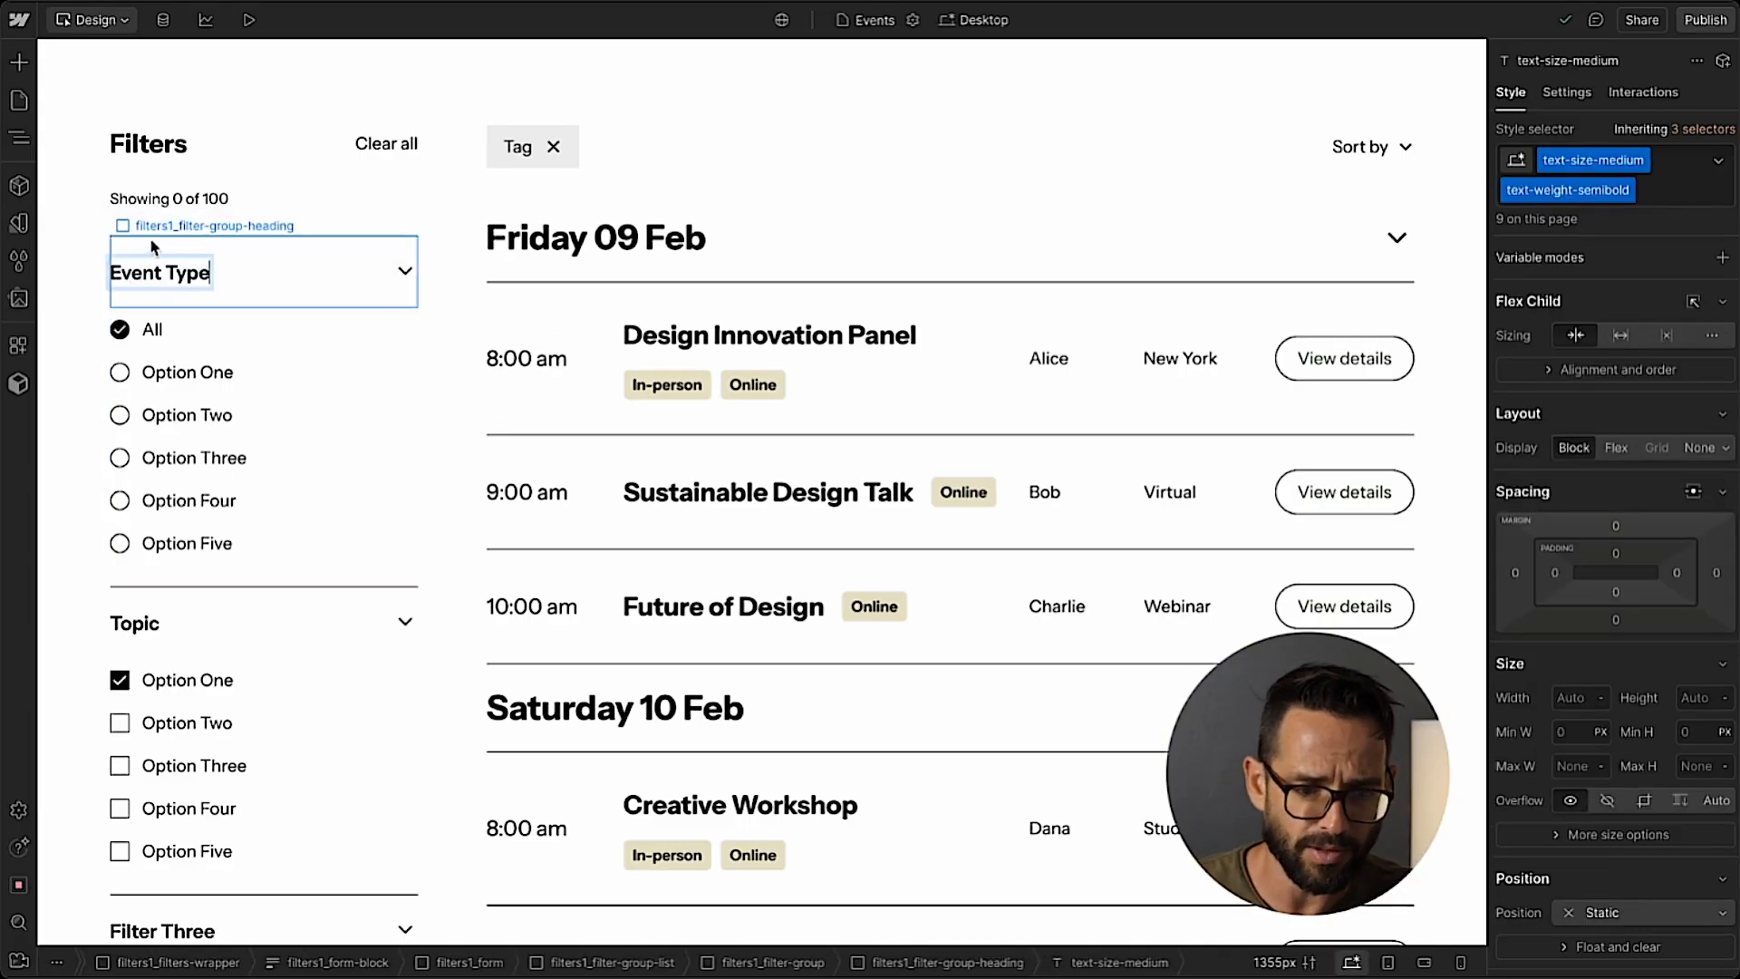
left_click(152, 224)
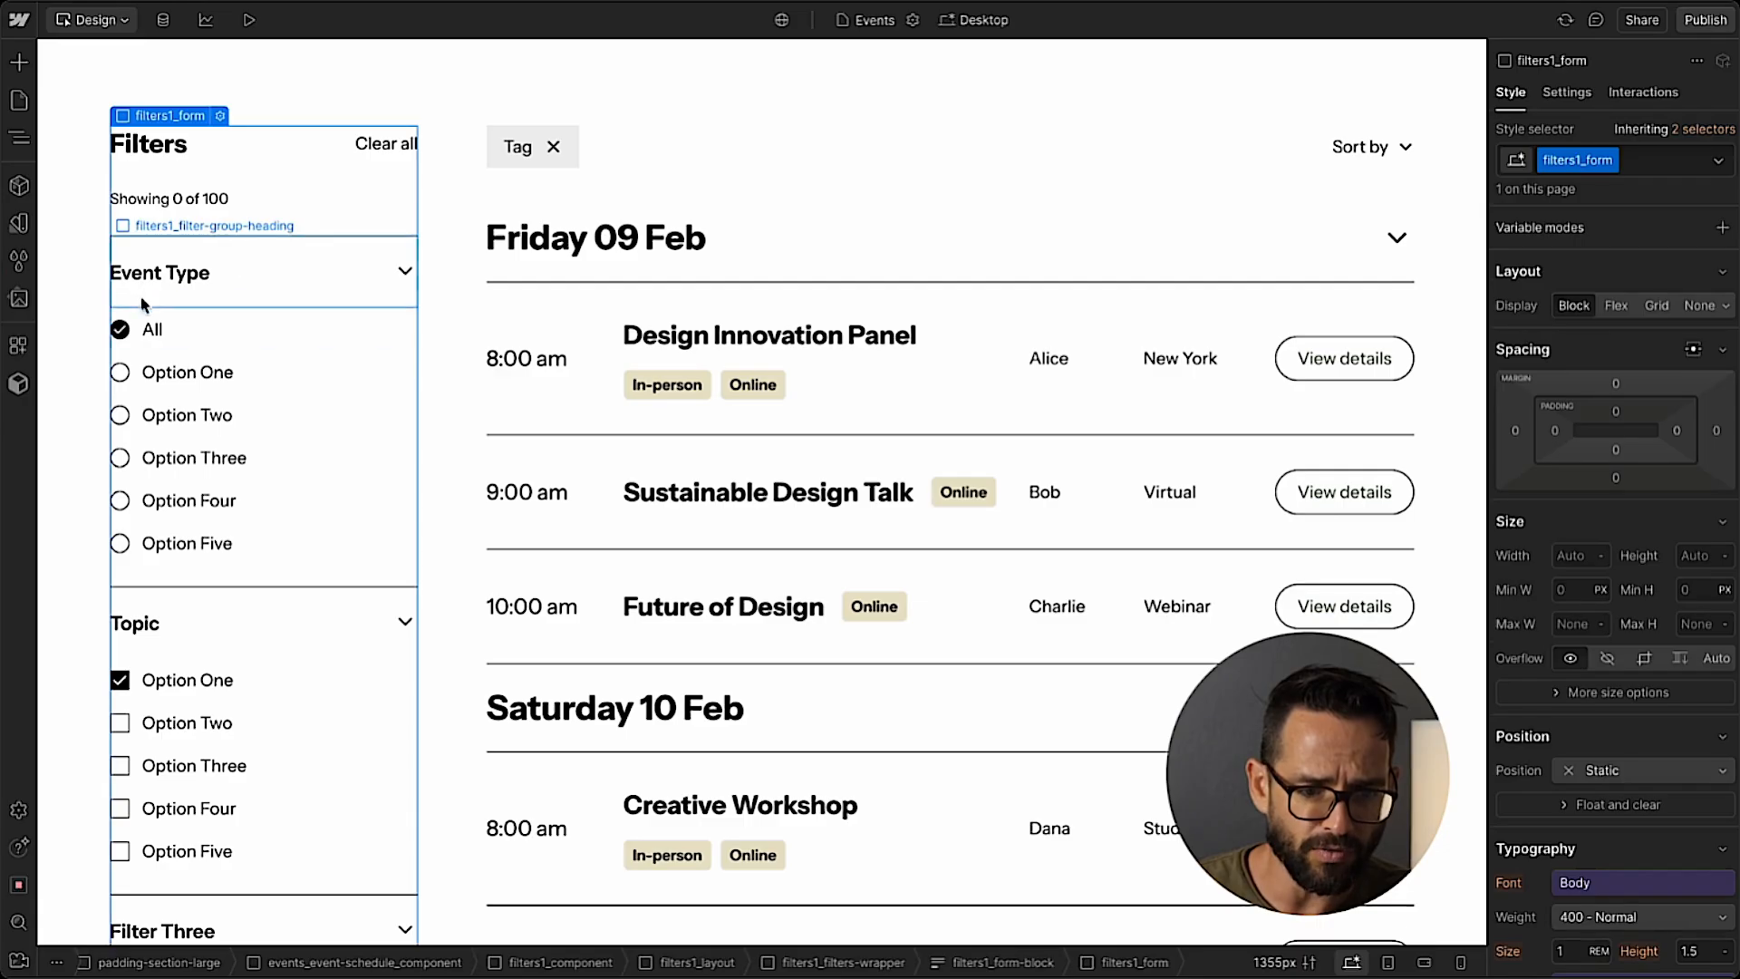
Delete the Filter Three and Filter Four groups below the Topic filter.
scroll(168, 508, "down", 3)
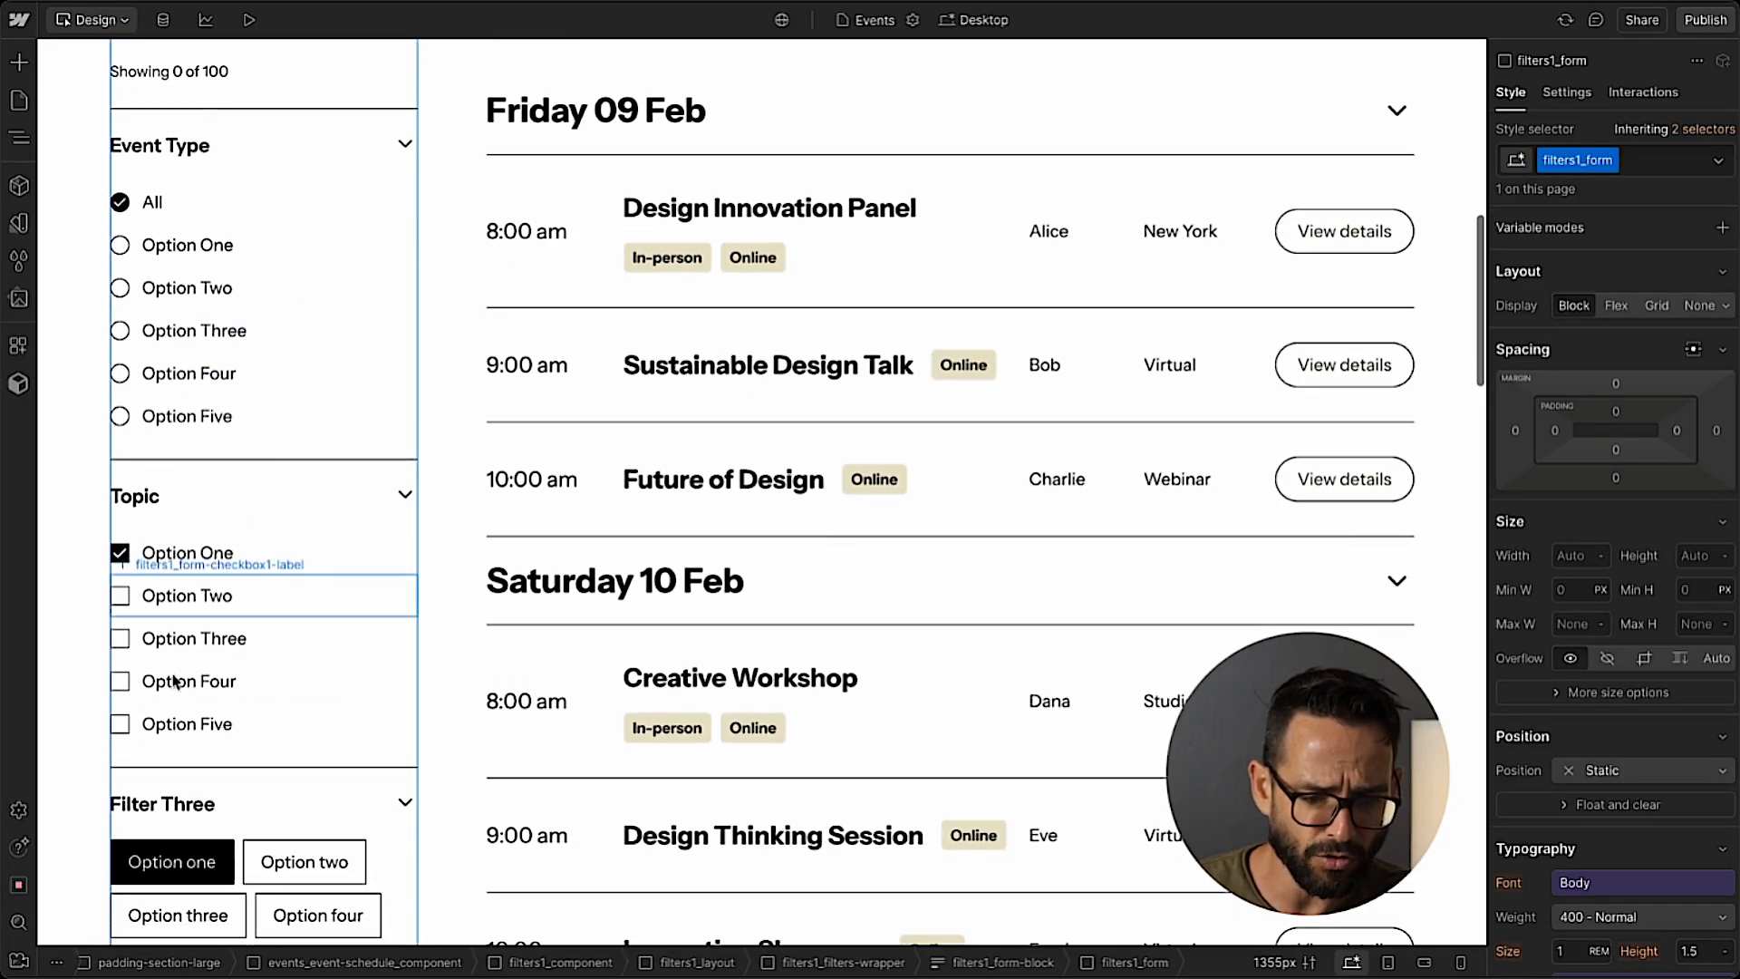
scroll(176, 683, "down", 2)
left_click(224, 646)
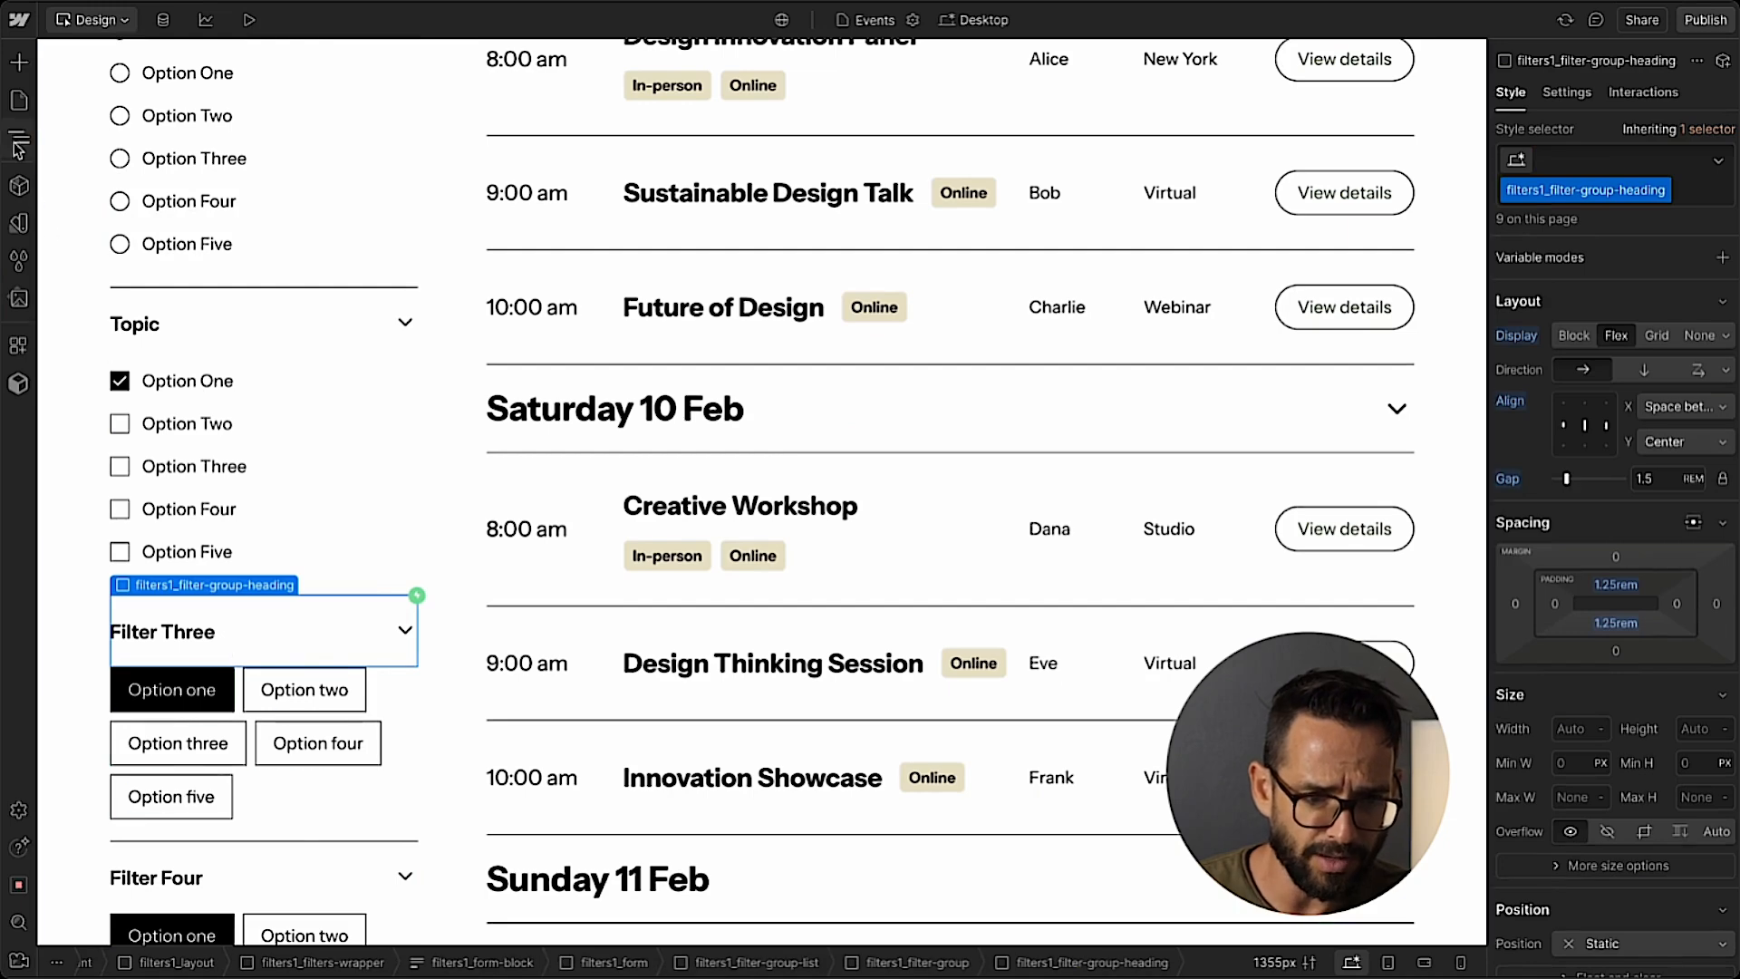
key("z")
left_click(208, 768)
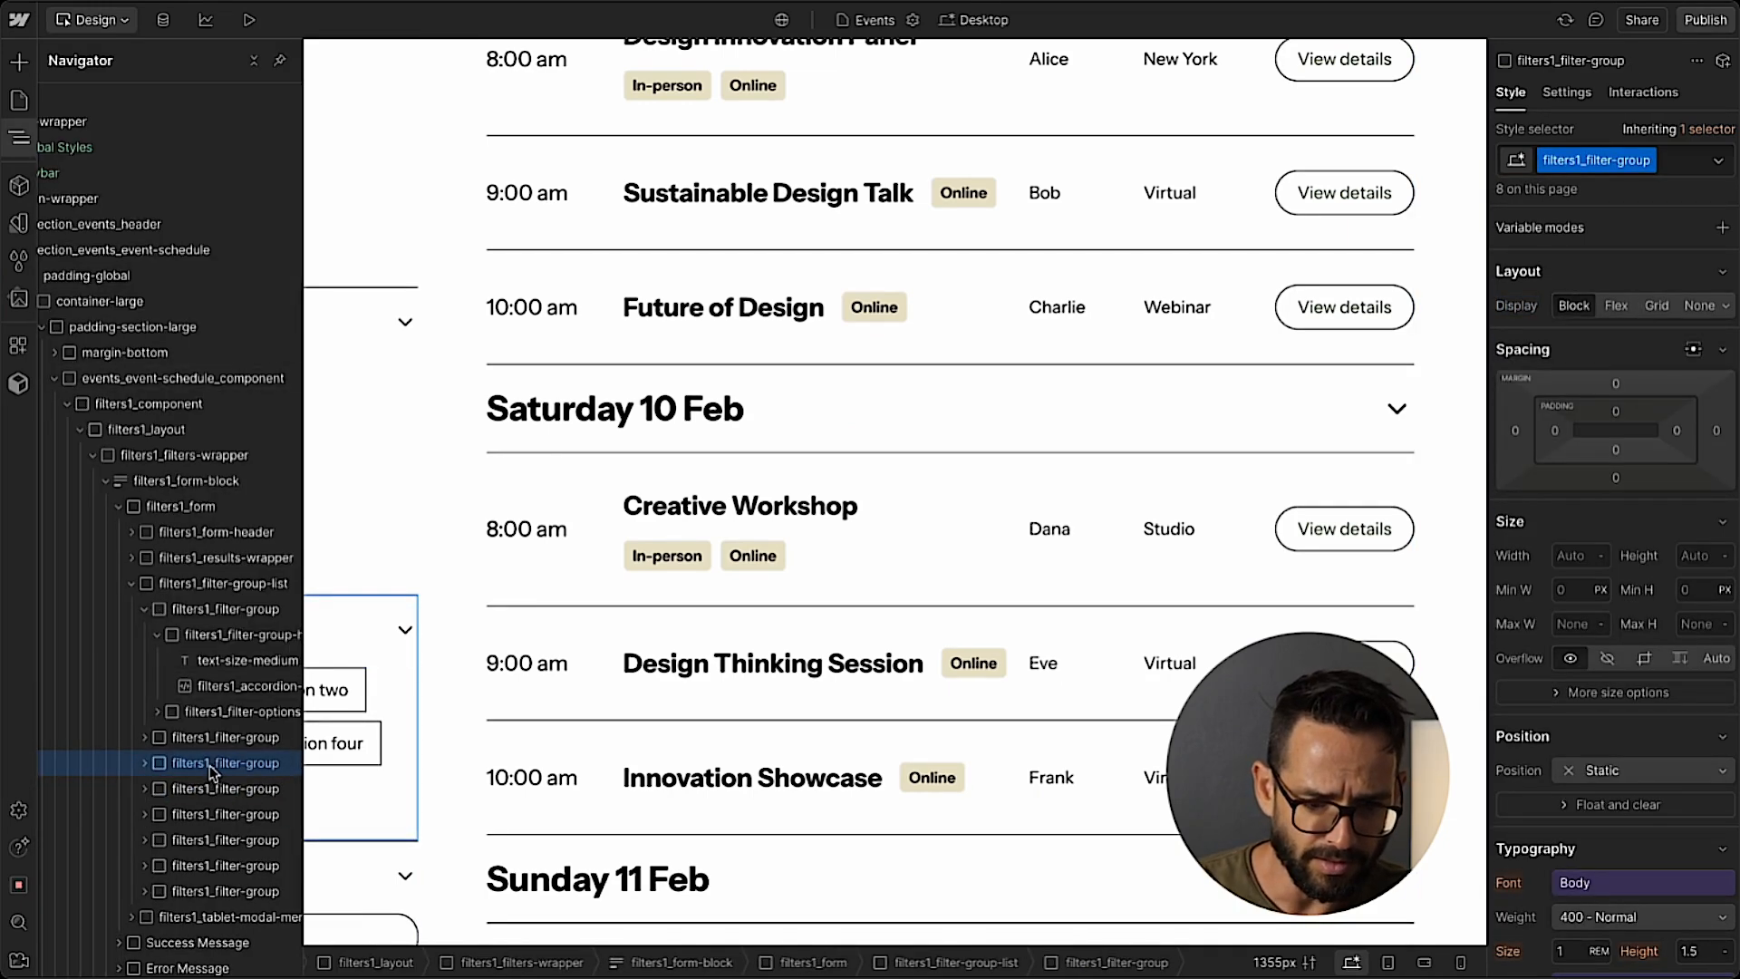
key("Delete")
key("z")
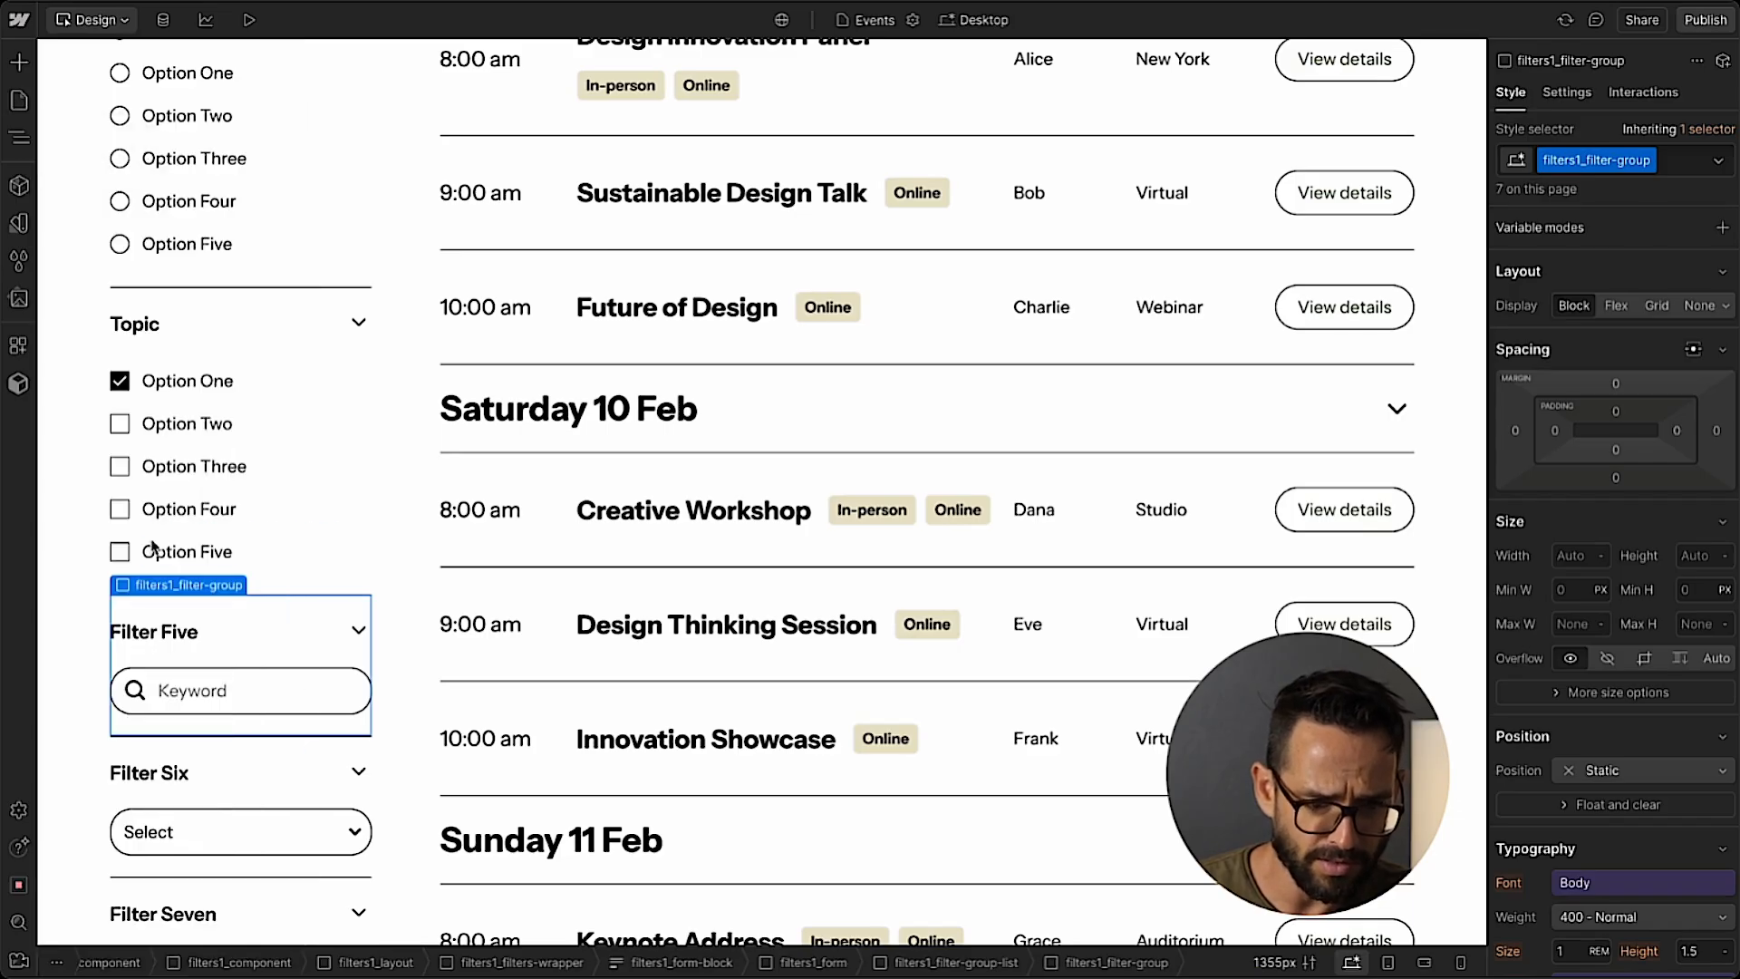
Rename the Filter Five heading to Location and set its keyword field's placeholder to Location.
left_click(173, 636)
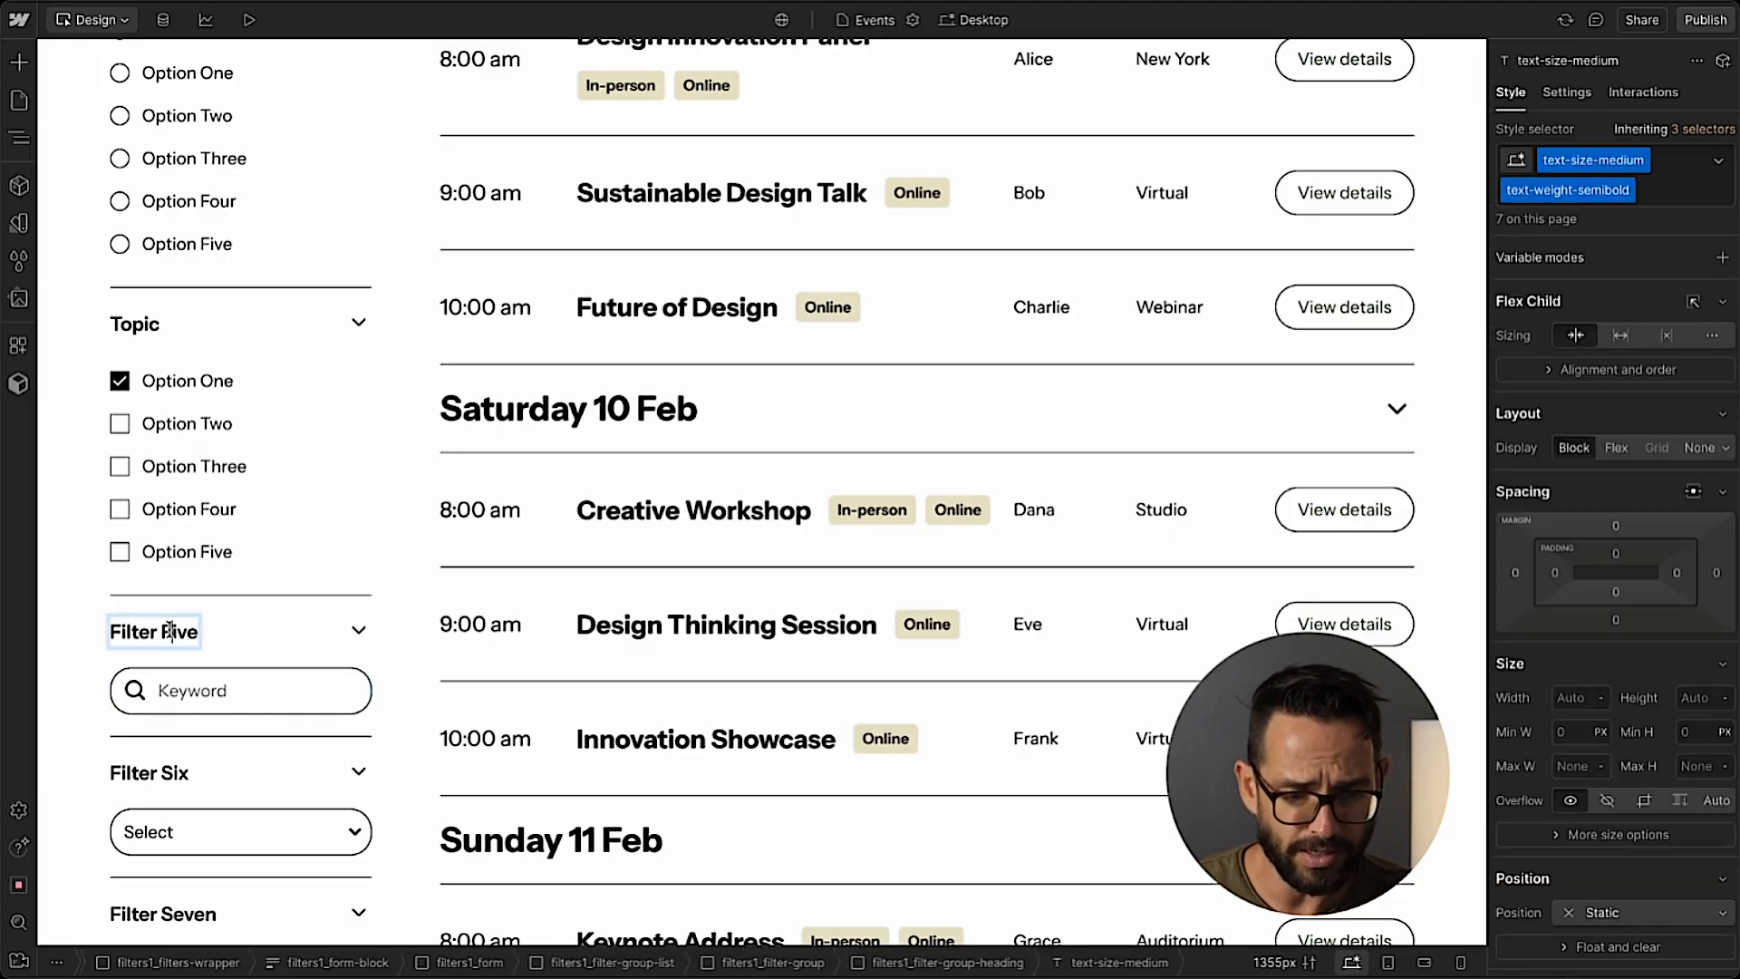
double_click(173, 636)
type("Location")
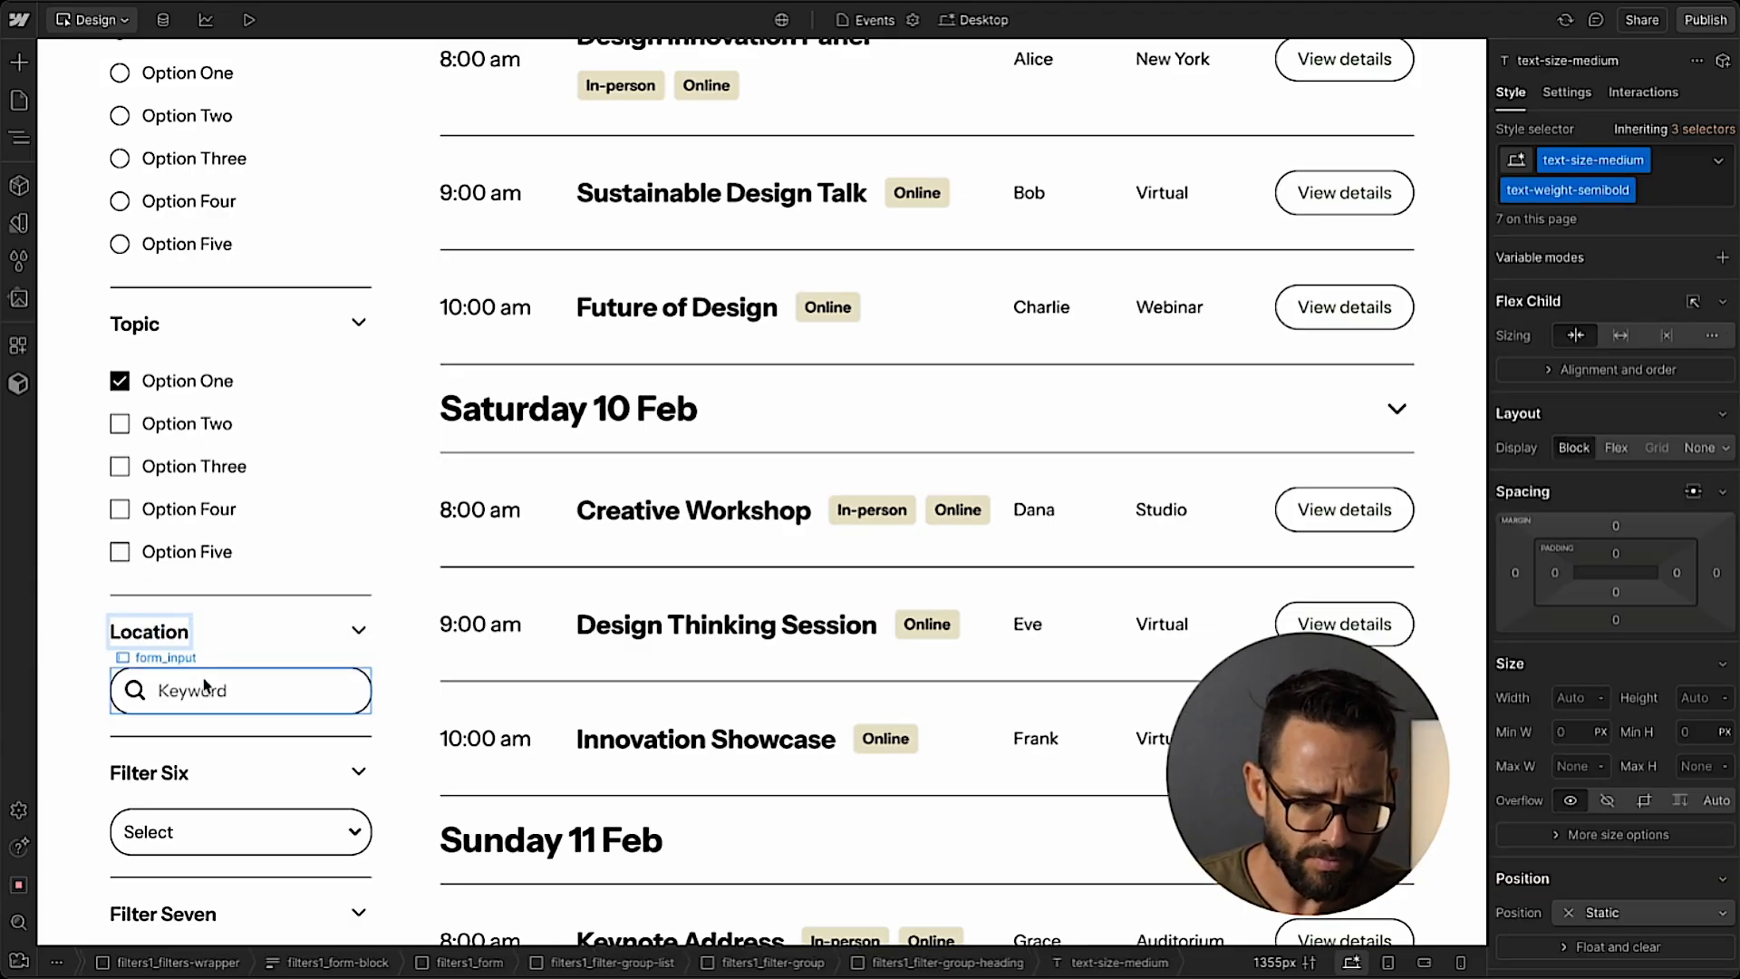
double_click(184, 703)
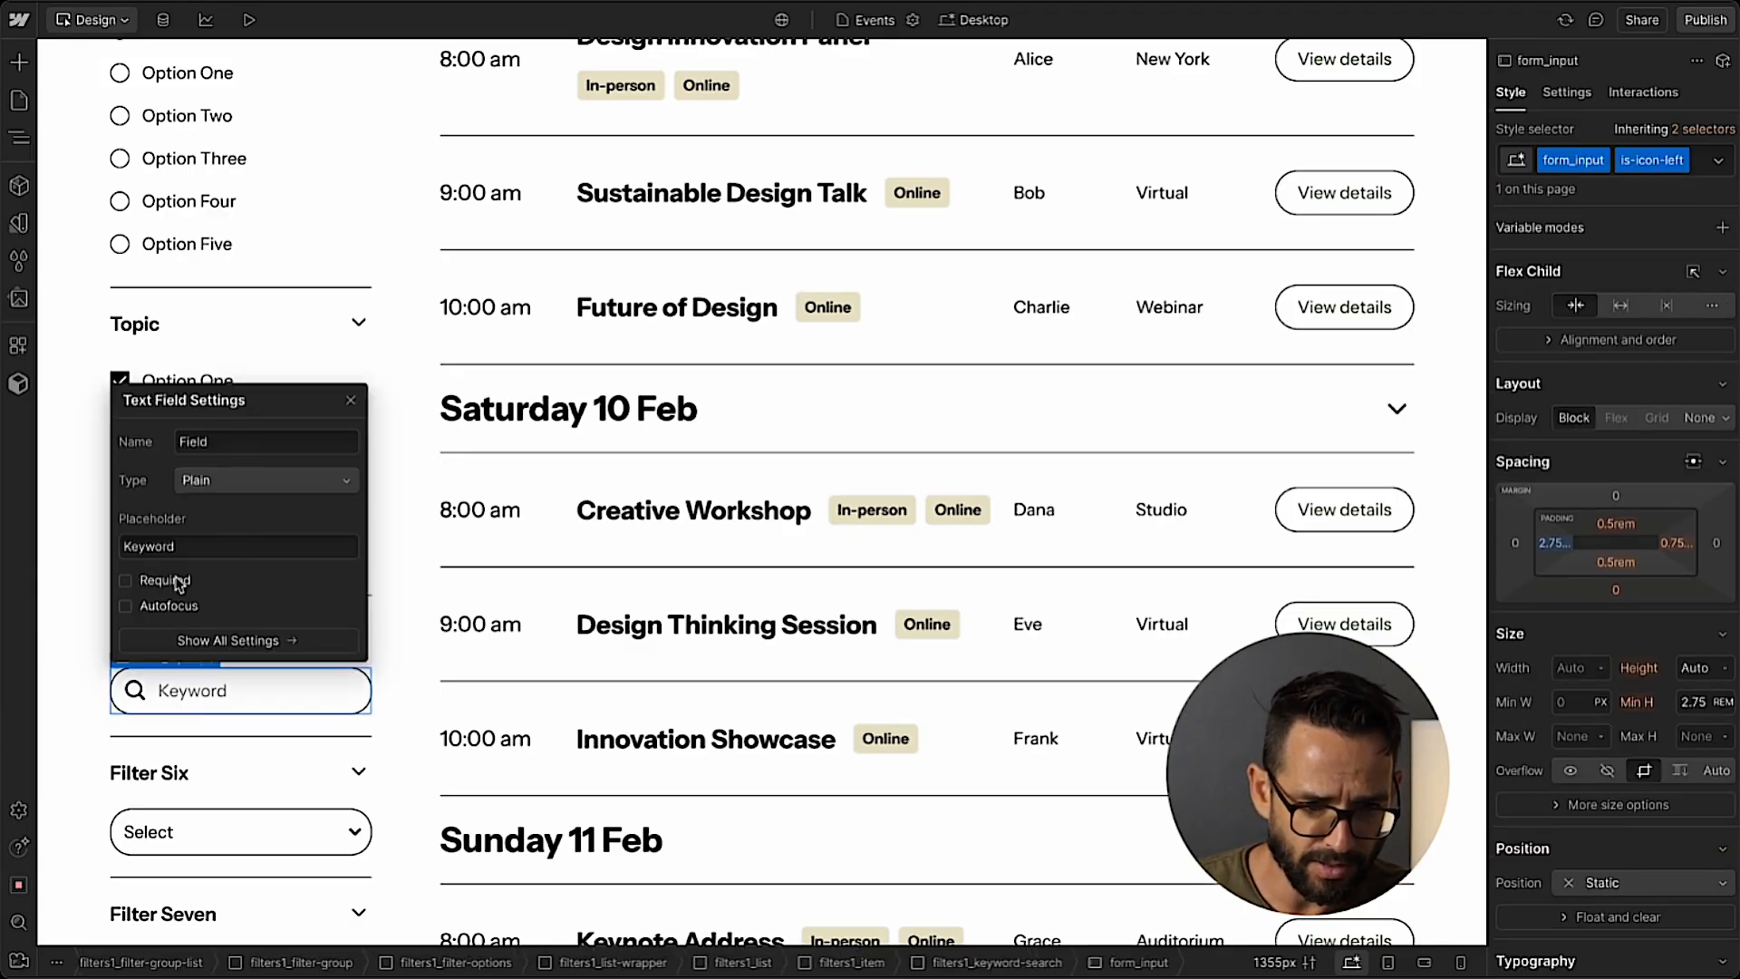
left_click(350, 400)
Delete the Filter Six group with the select field below the Location filter.
scroll(181, 702, "down", 1)
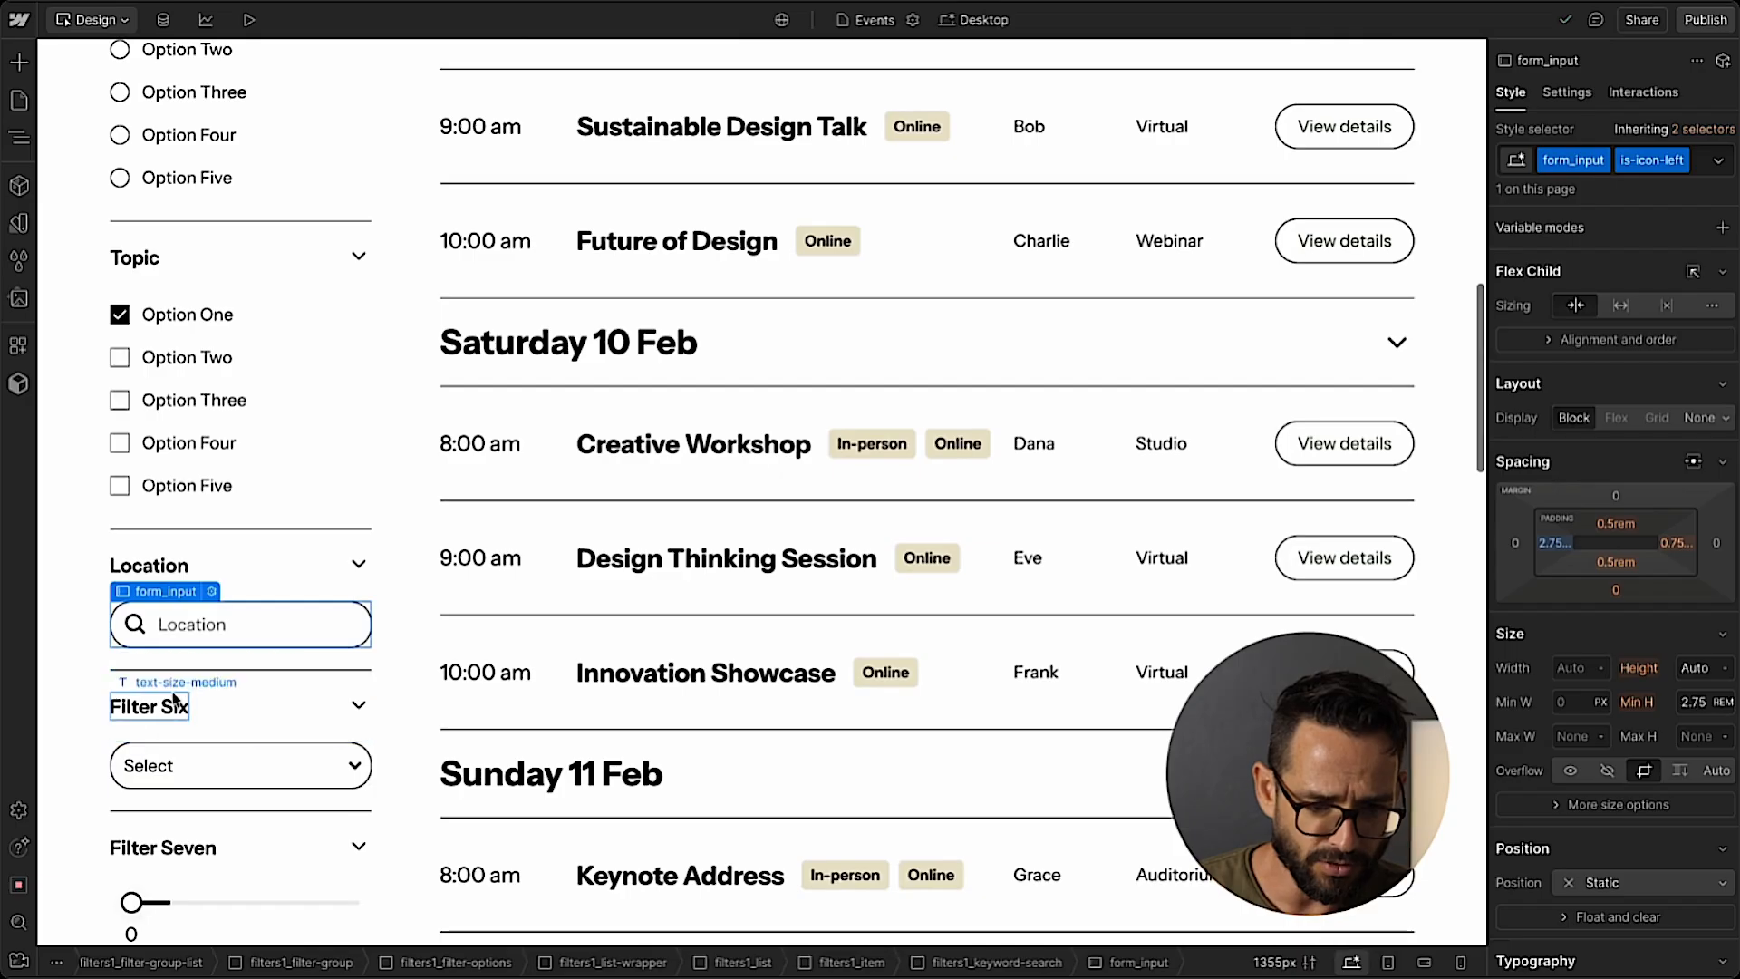
left_click(181, 705)
left_click(20, 145)
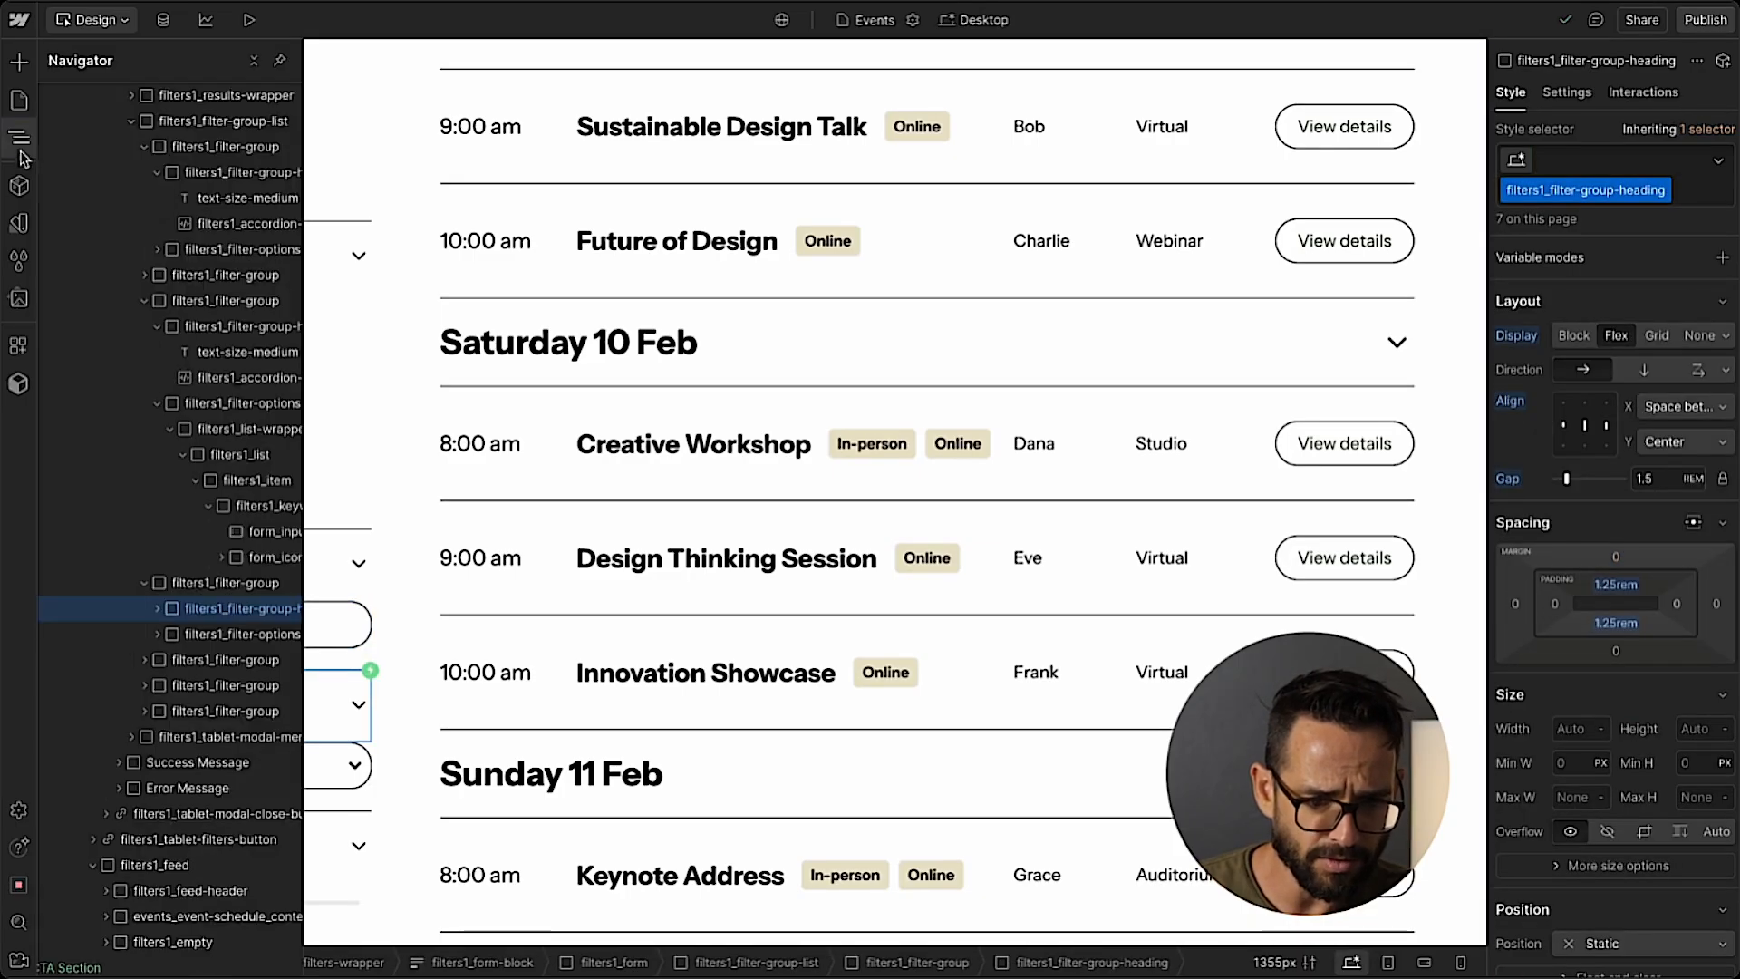
left_click(211, 583)
key("Delete")
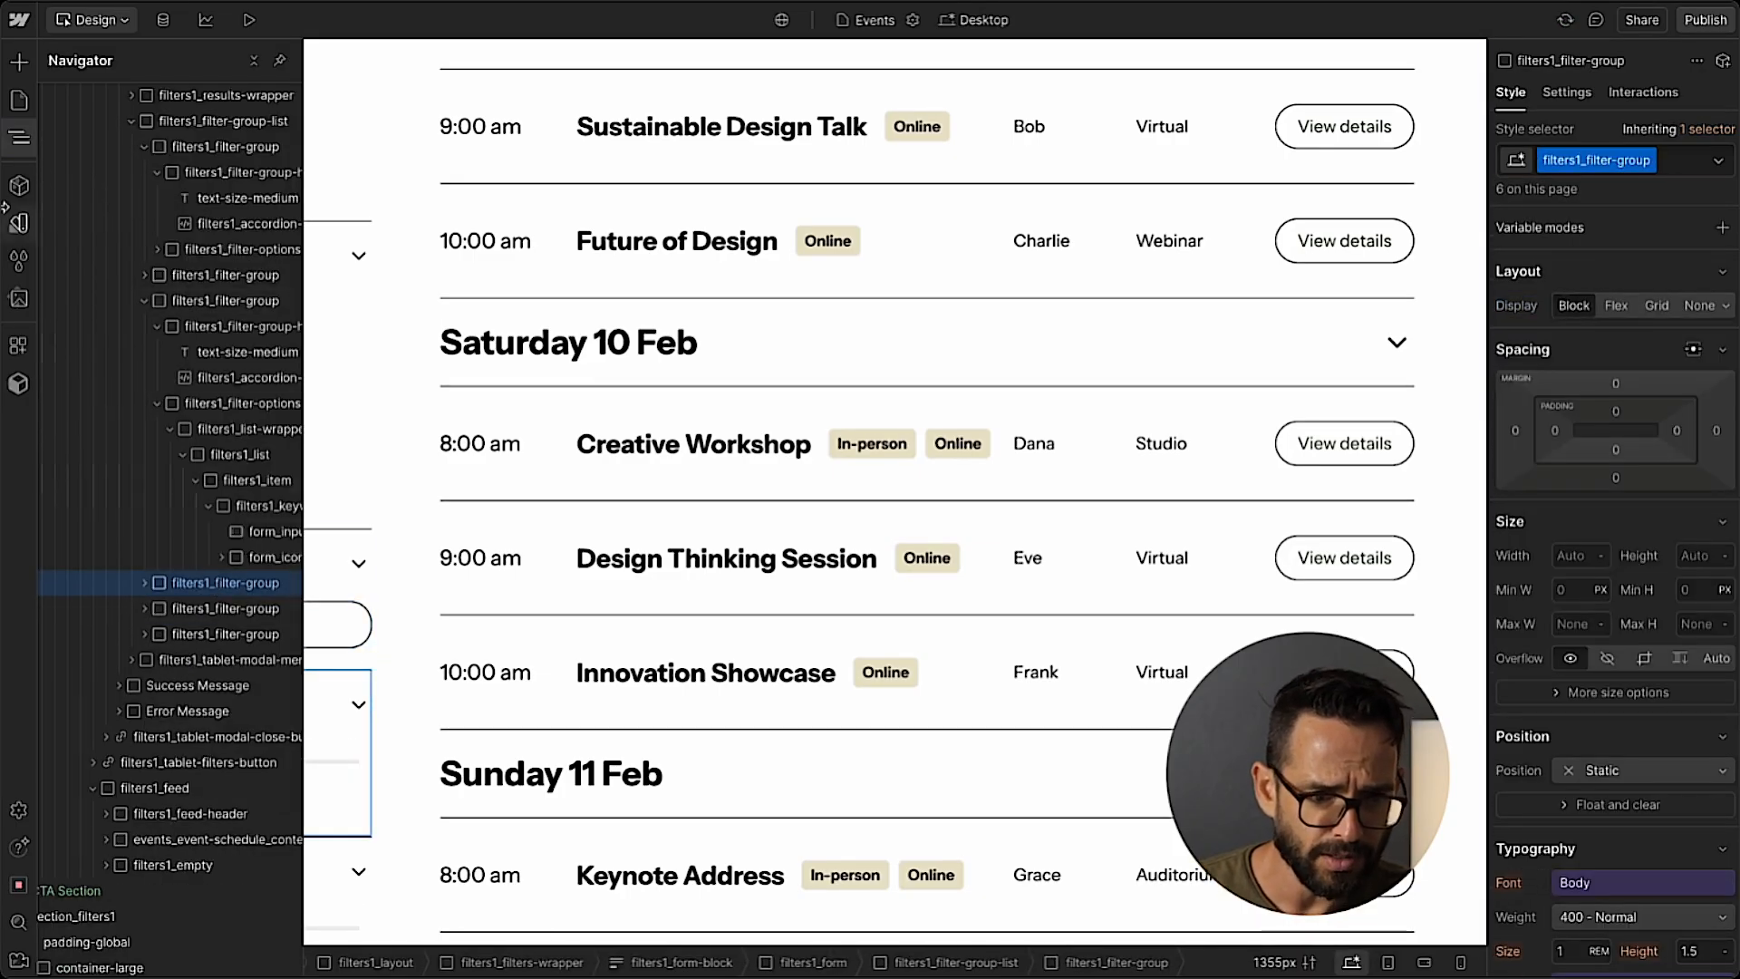
left_click(19, 150)
Delete the remaining Filter Seven, Filter Eight and Filter Nine groups from the filter sidebar.
scroll(226, 528, "down", 4)
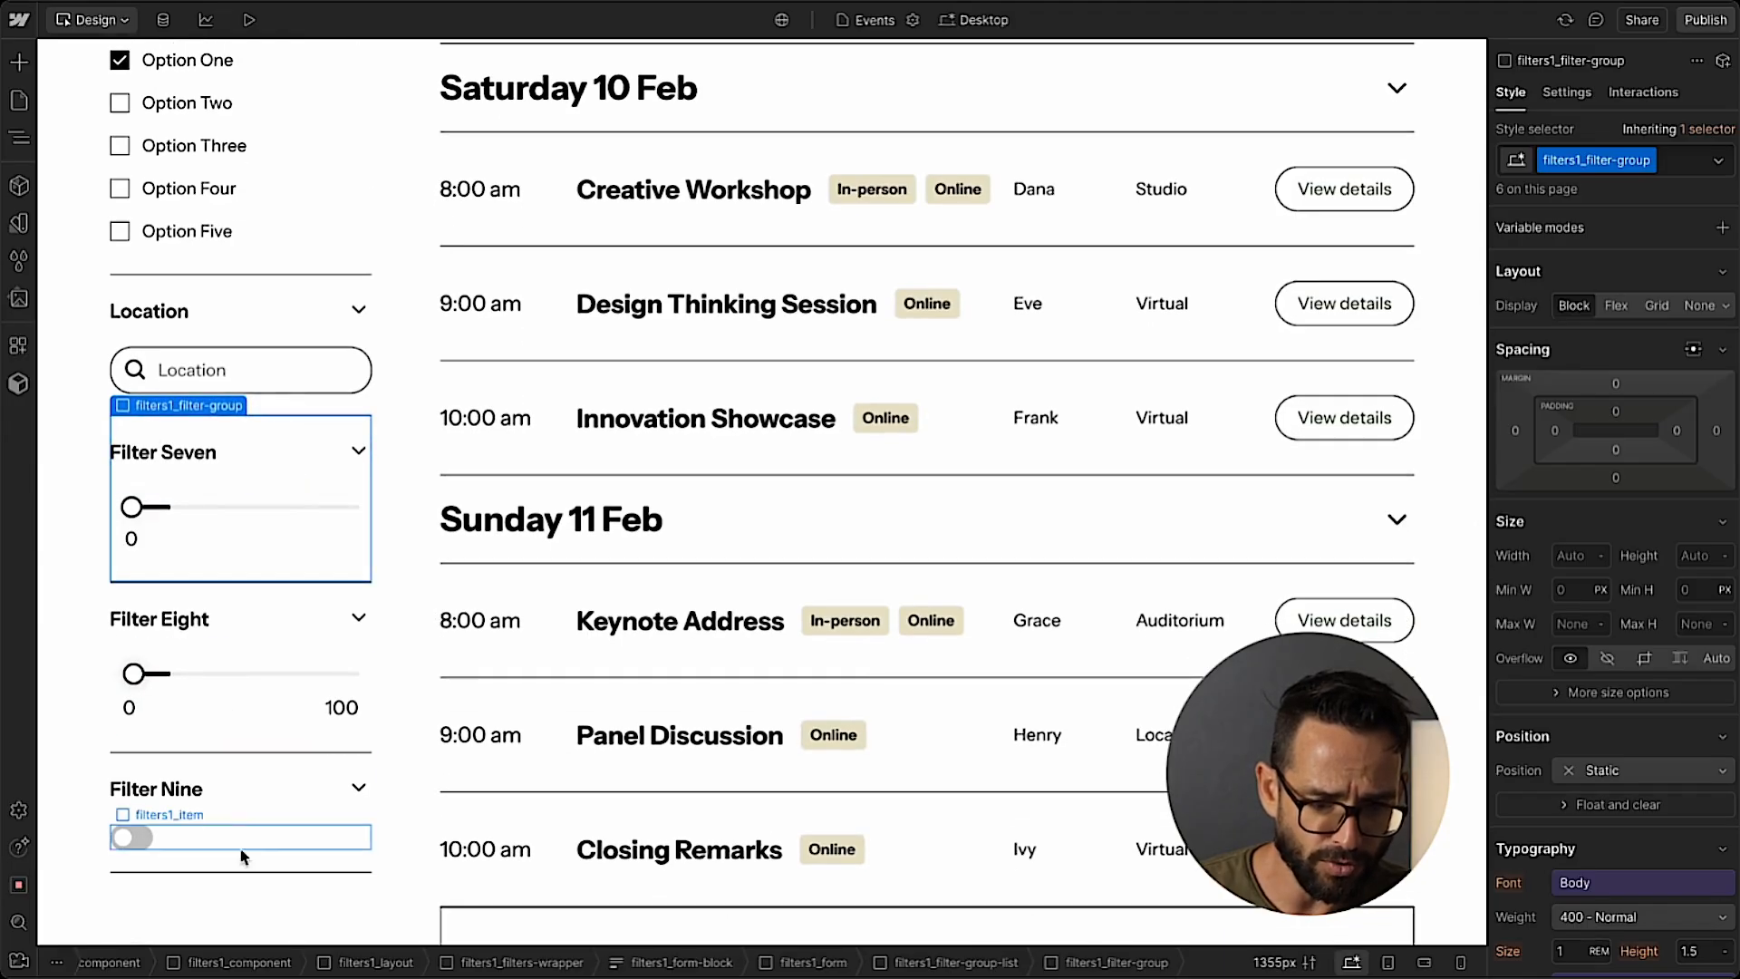
key("z")
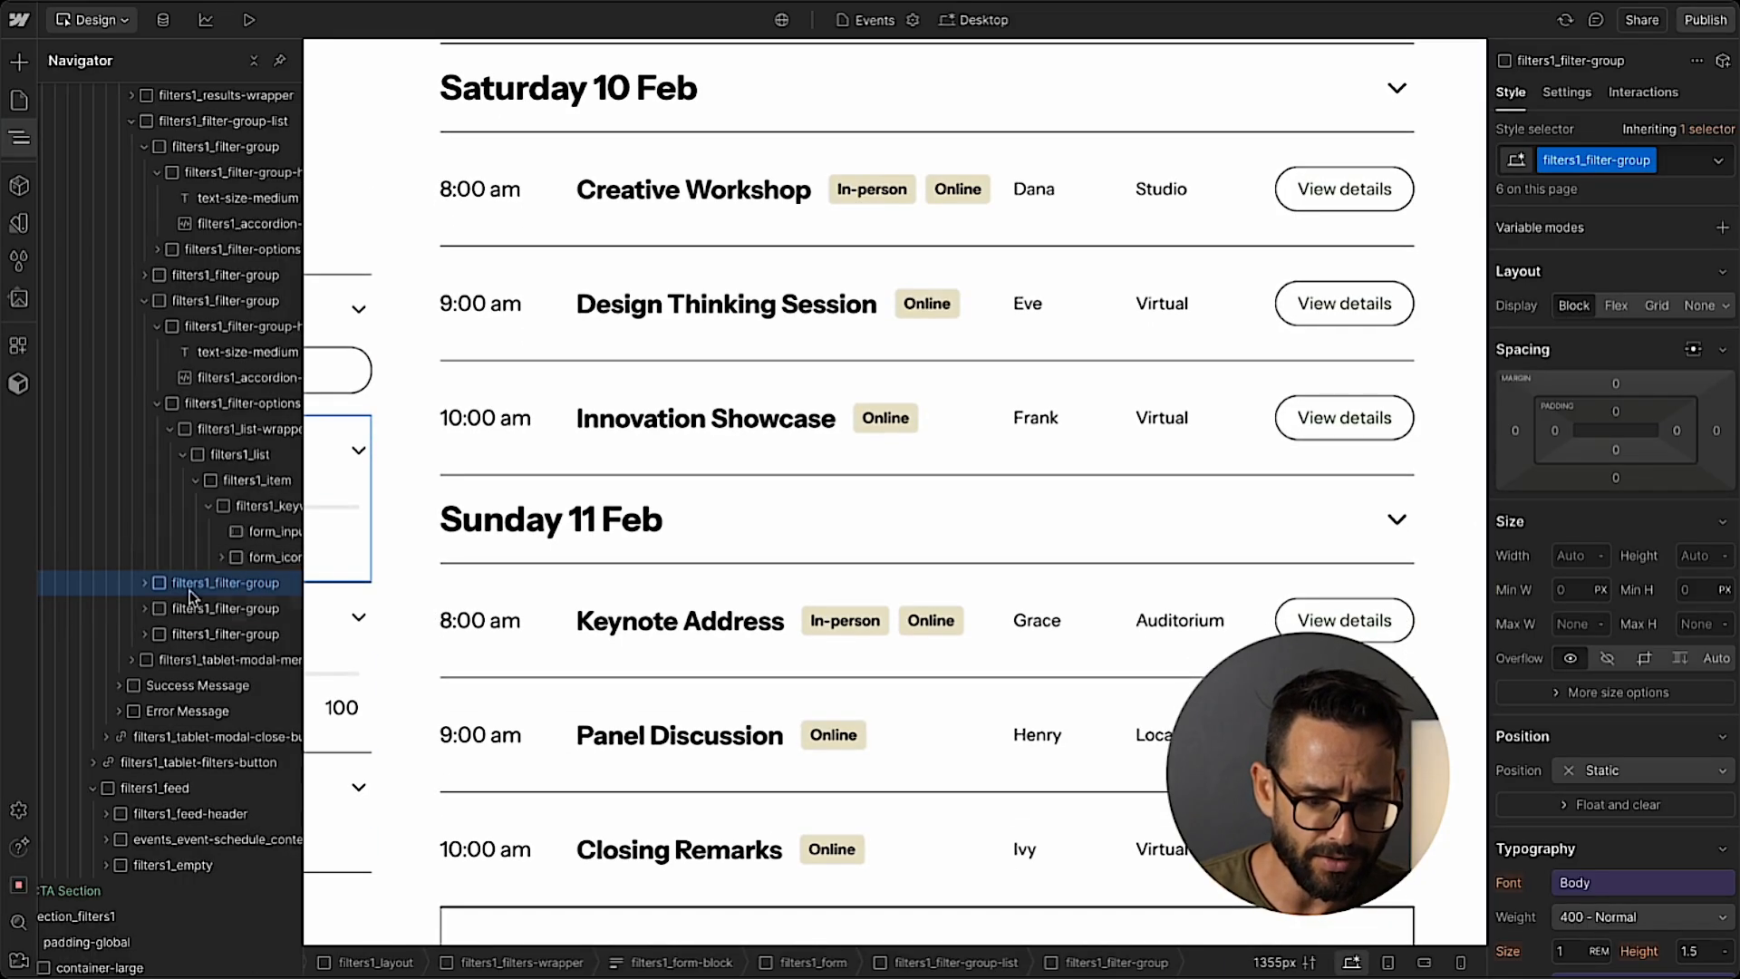
key("Delete")
key("Delete")
key("Delete")
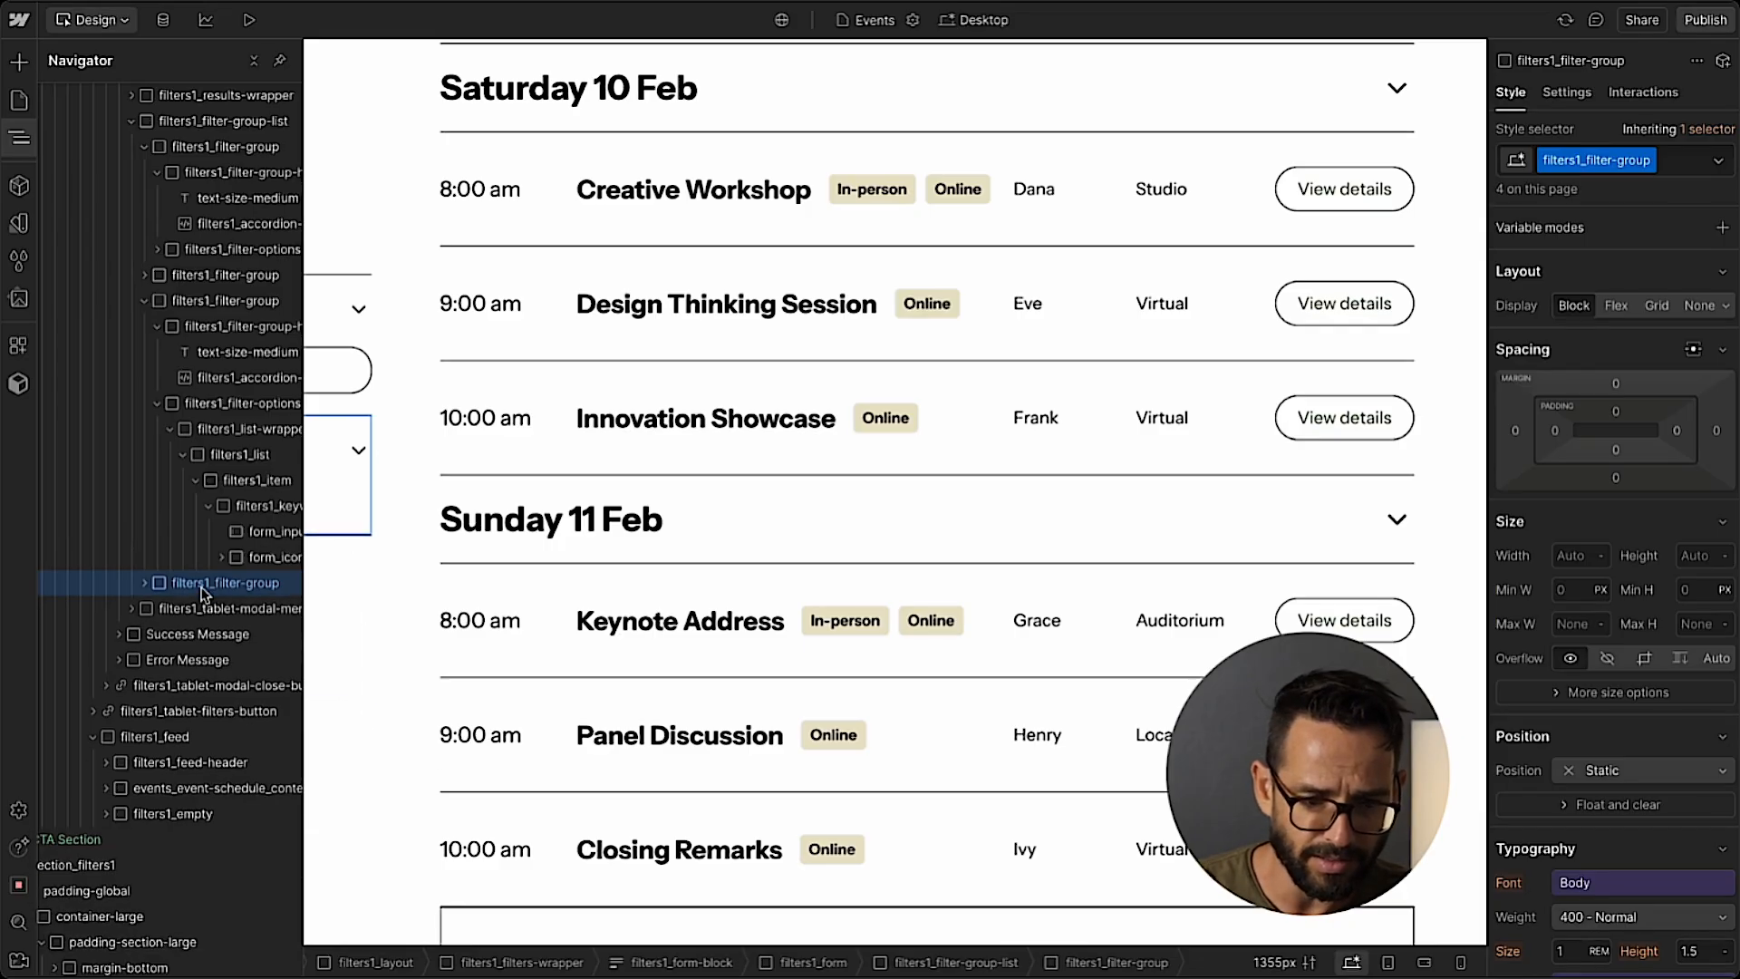
key("z")
scroll(170, 378, "up", 8)
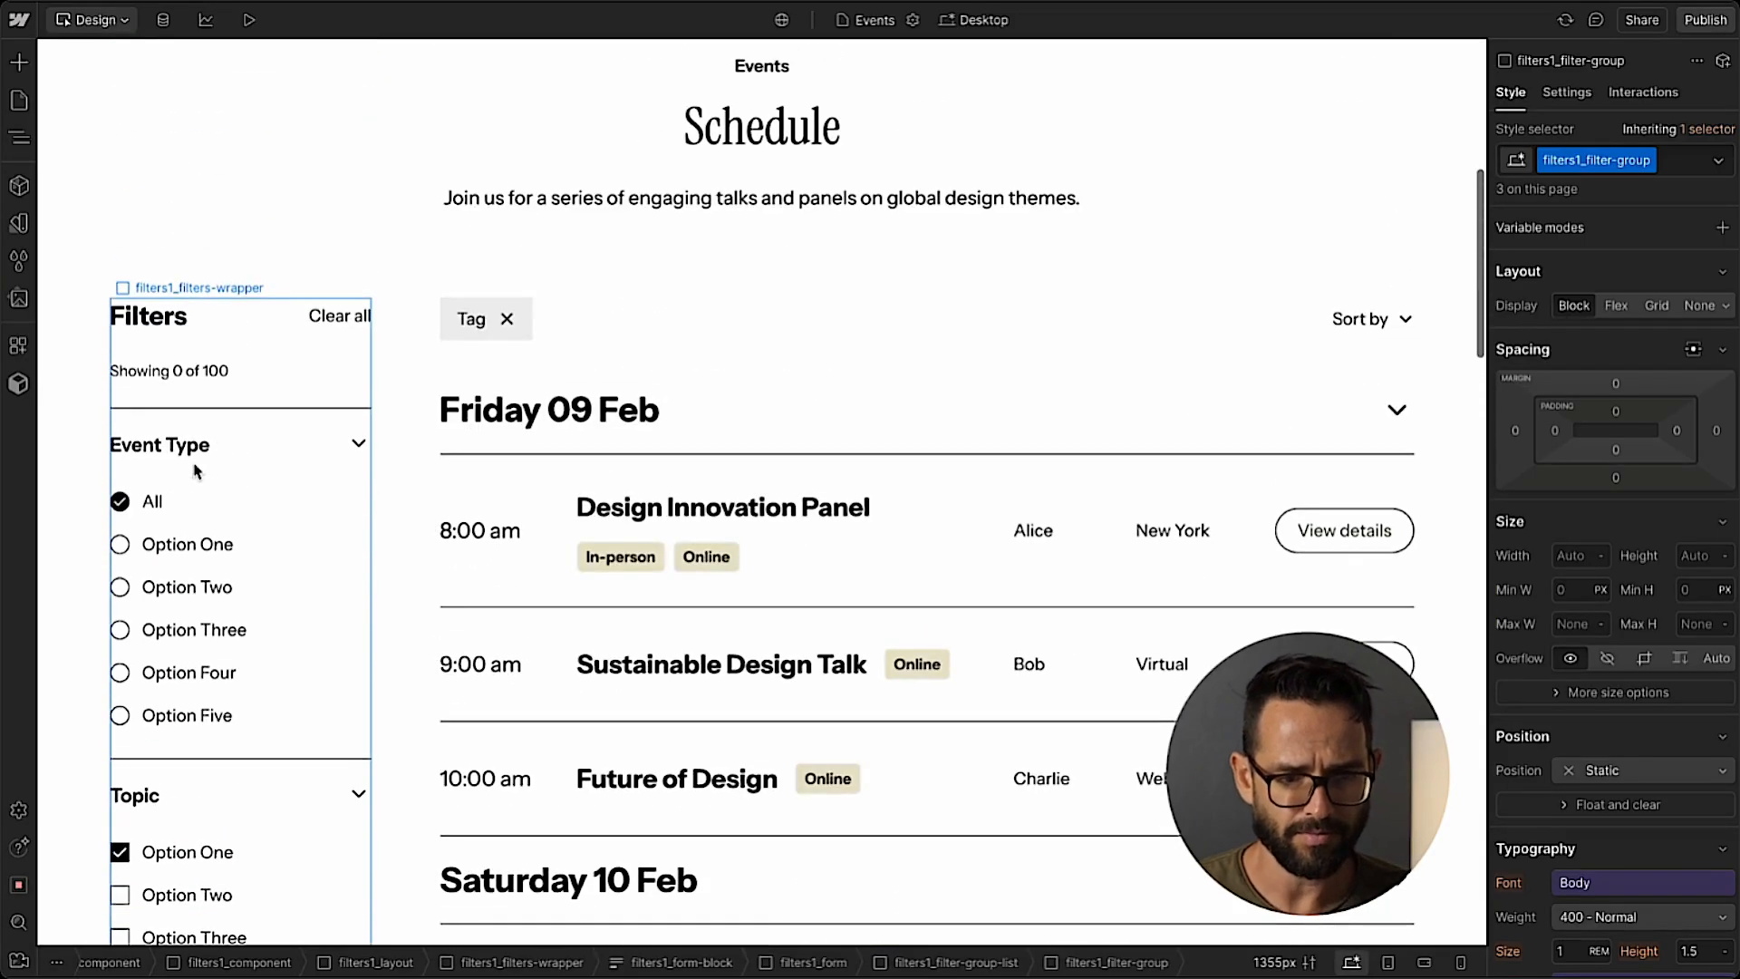
scroll(426, 548, "down", 10)
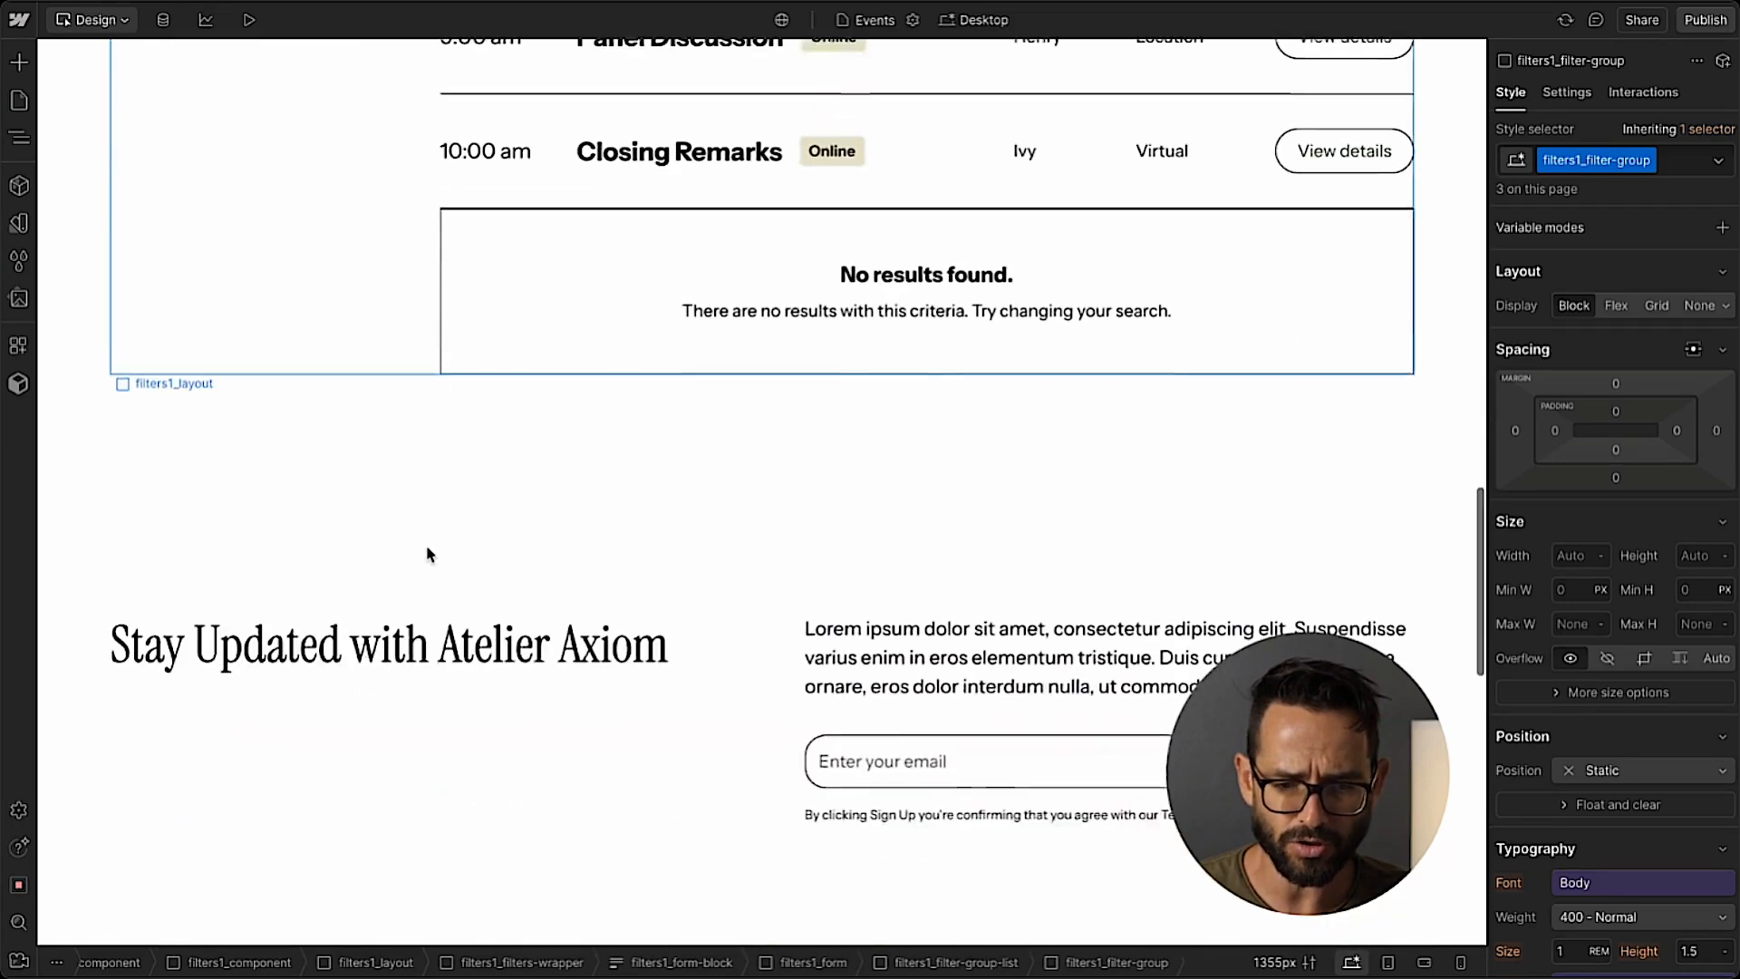
Delete the Sort by dropdown1_component from the filters1_feed-header above the schedule.
scroll(430, 553, "up", 8)
scroll(427, 546, "up", 2)
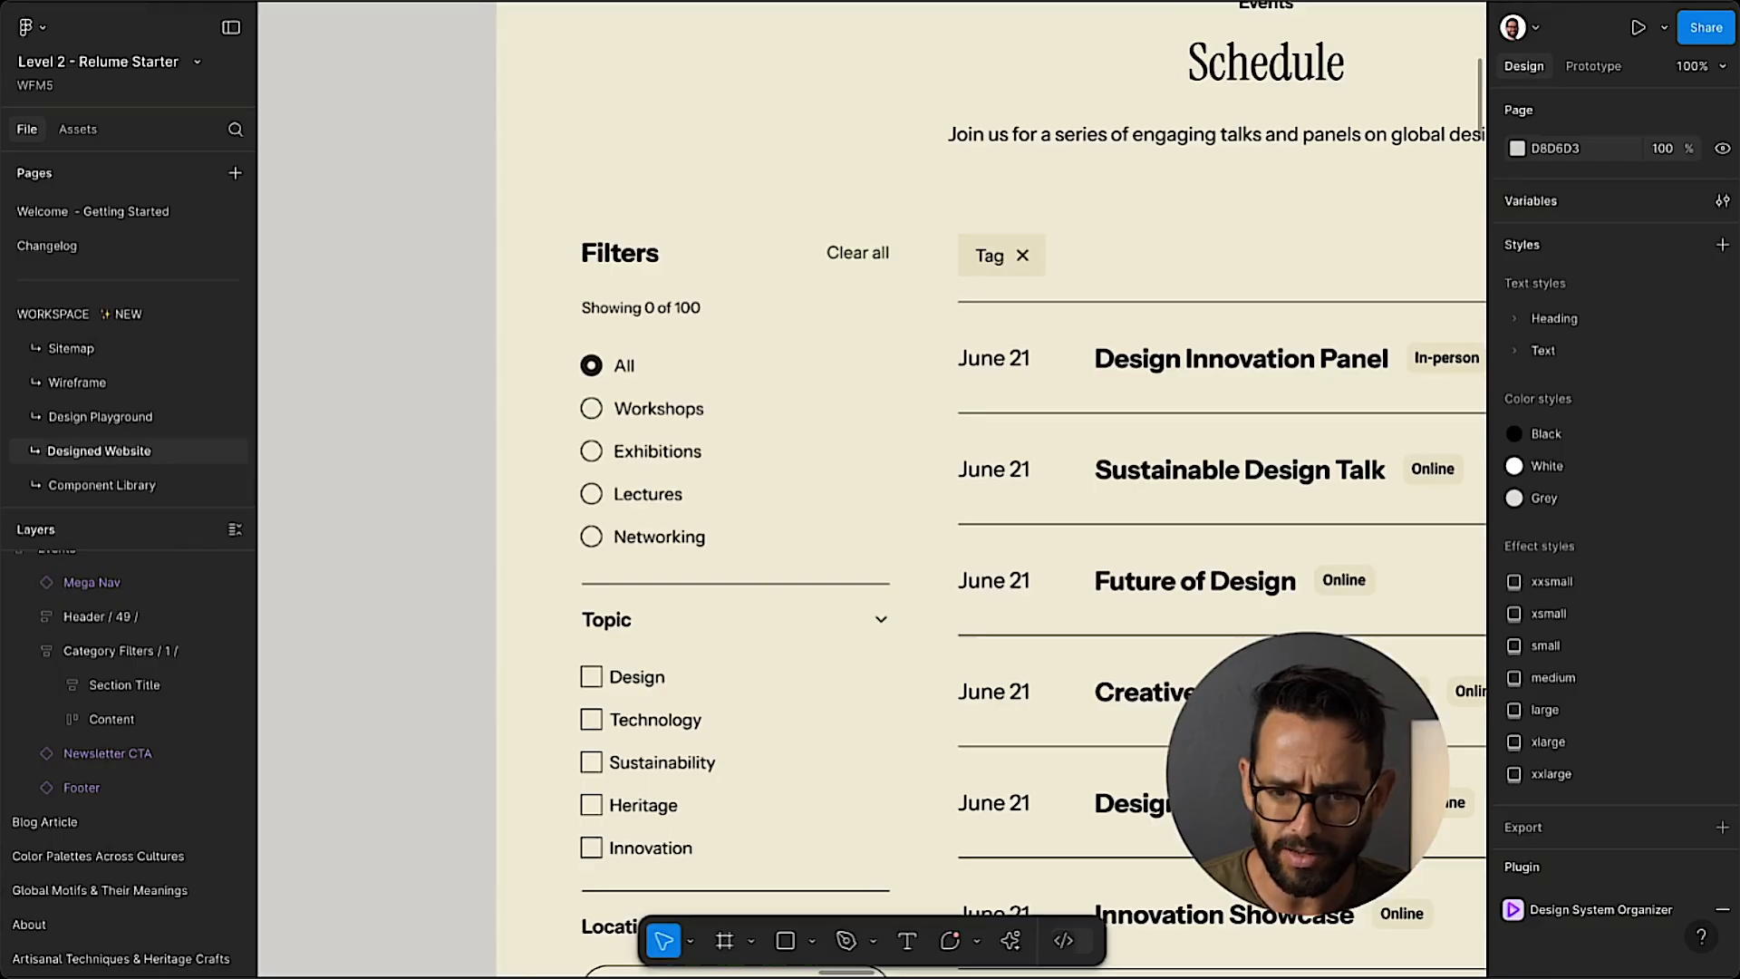
scroll(948, 276, "right", 6)
scroll(948, 276, "left", 4)
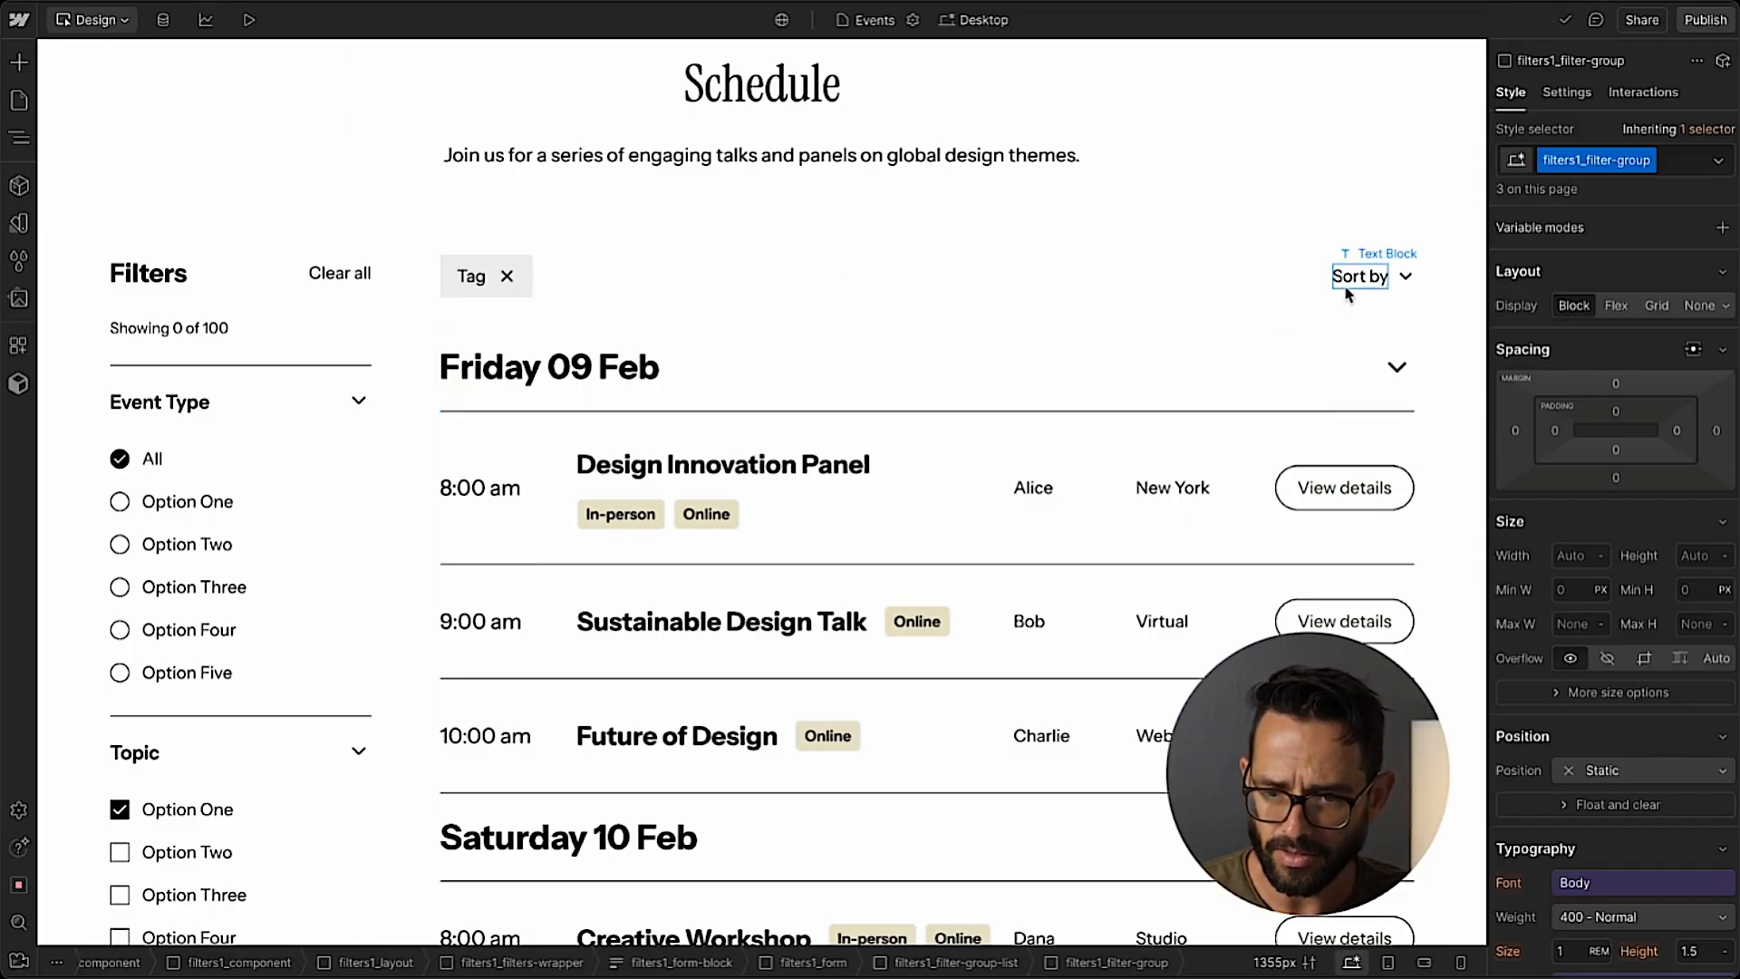
left_click(1356, 276)
key("z")
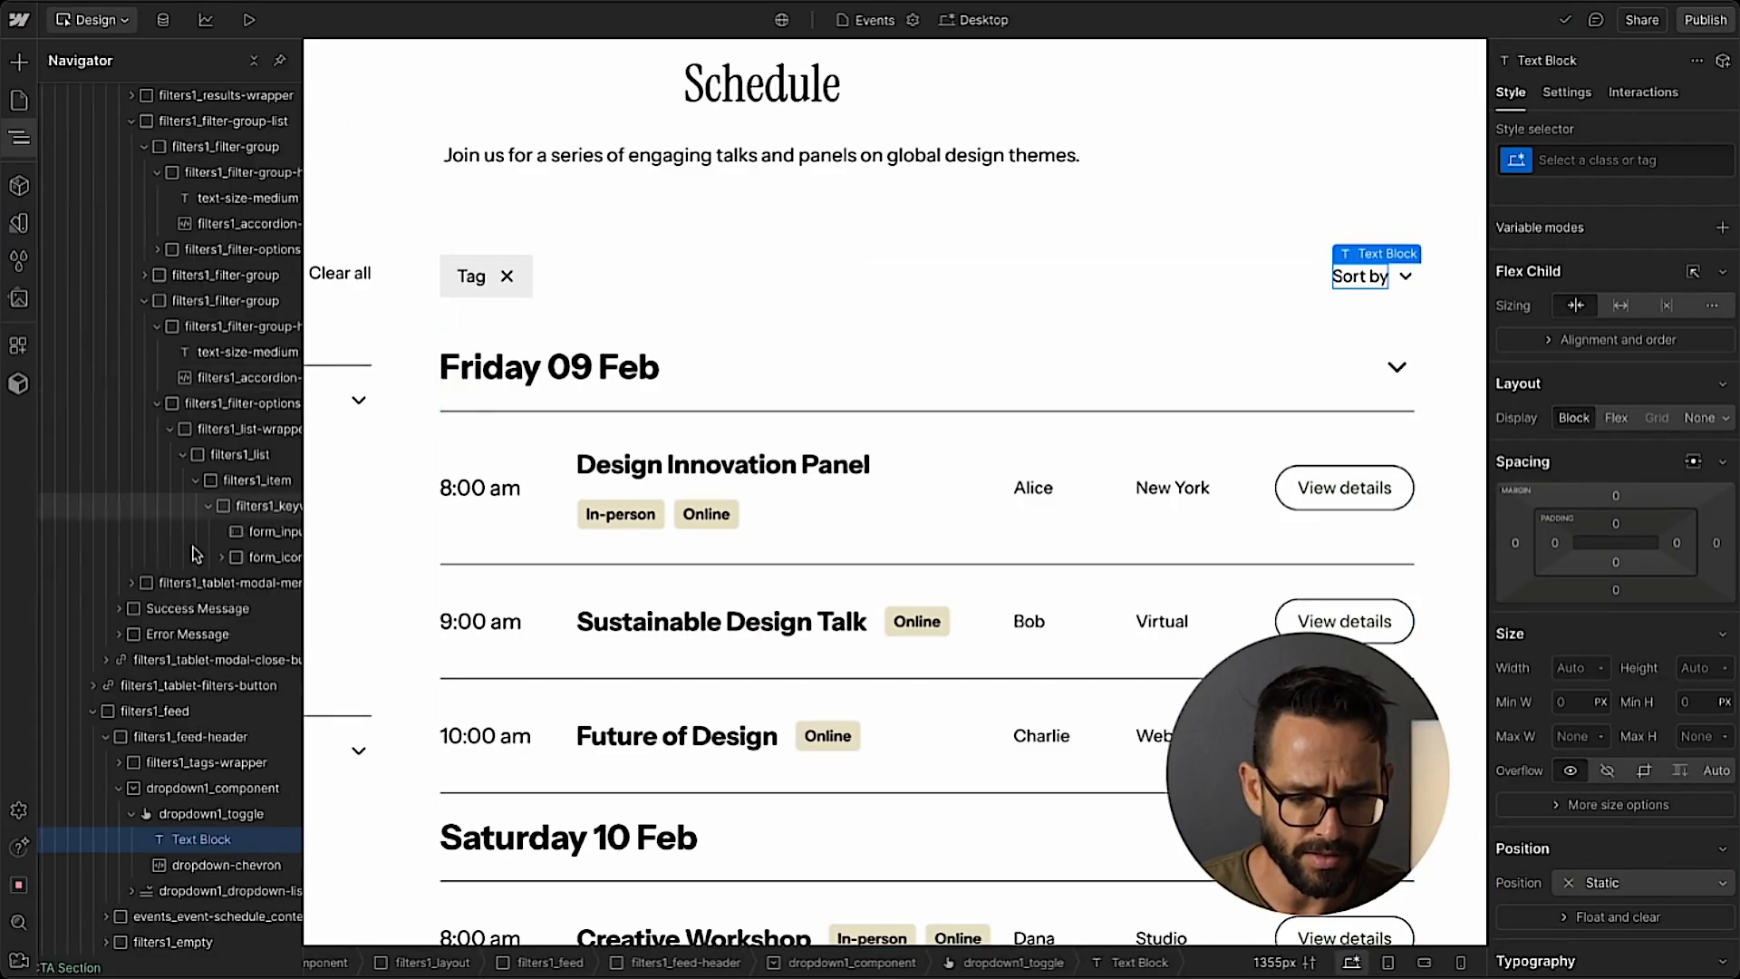
left_click(228, 816)
left_click(186, 788)
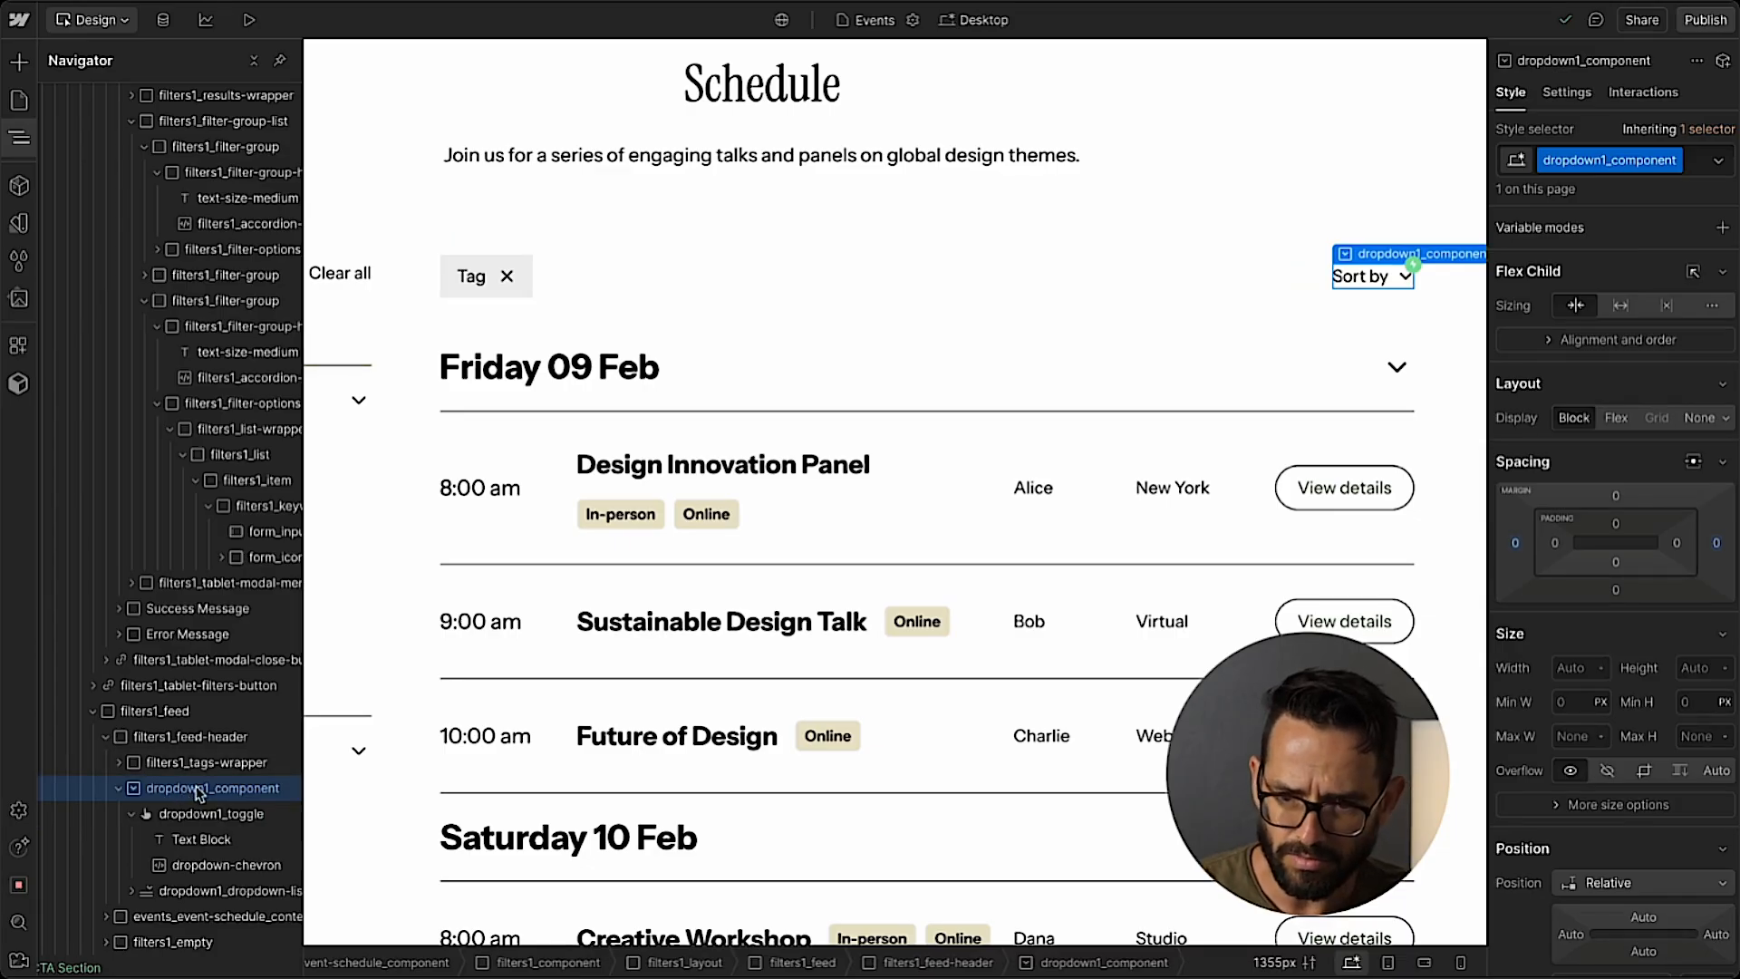
key("Delete")
left_click(19, 141)
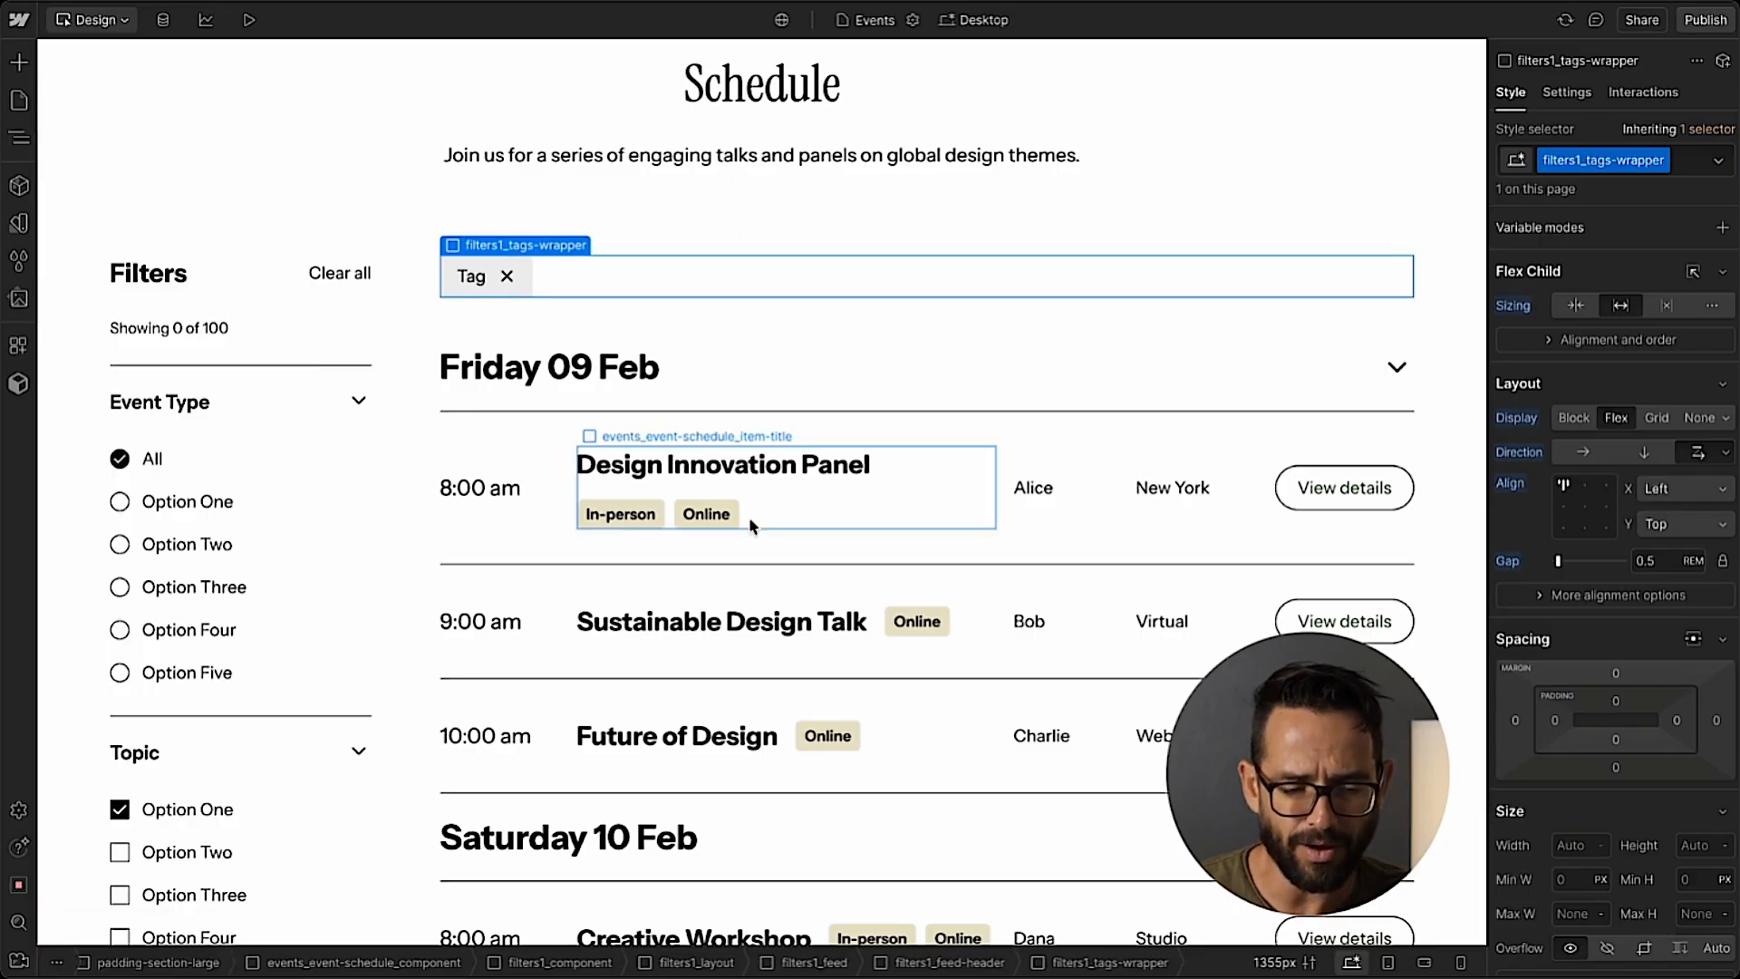
Examine the element structure of the Event Type filter, from the filters1_form-block down to its individual option items.
scroll(749, 517, "down", 8)
scroll(748, 521, "up", 7)
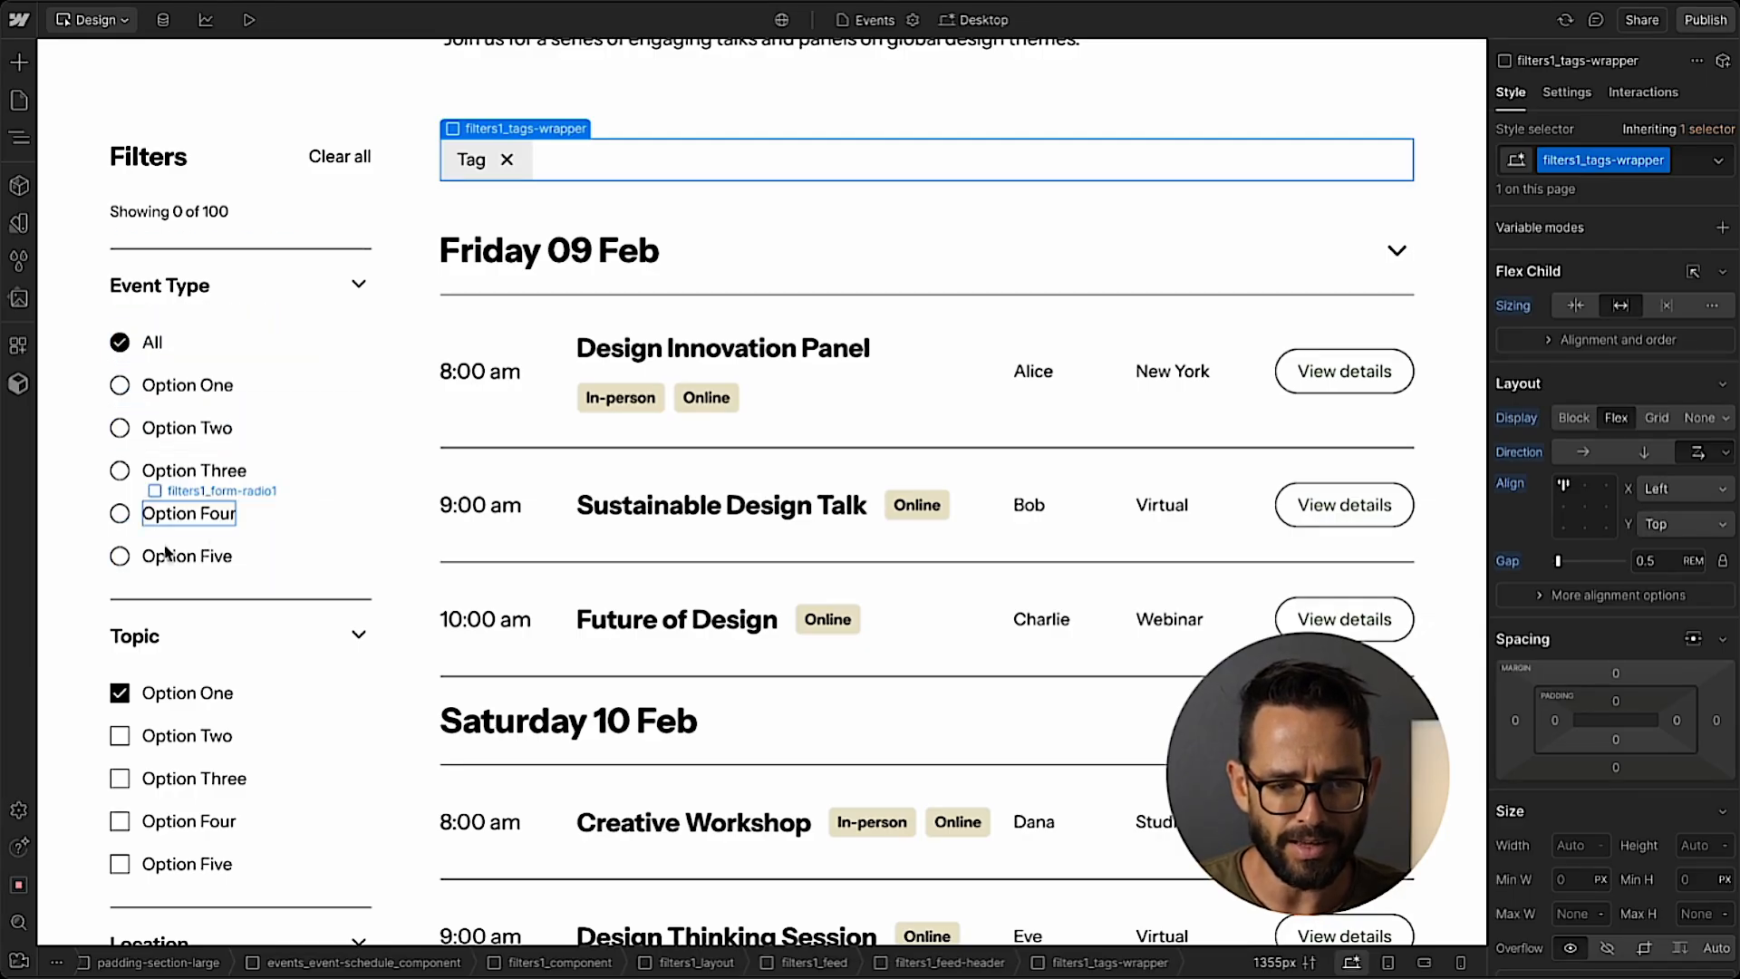
left_click(20, 145)
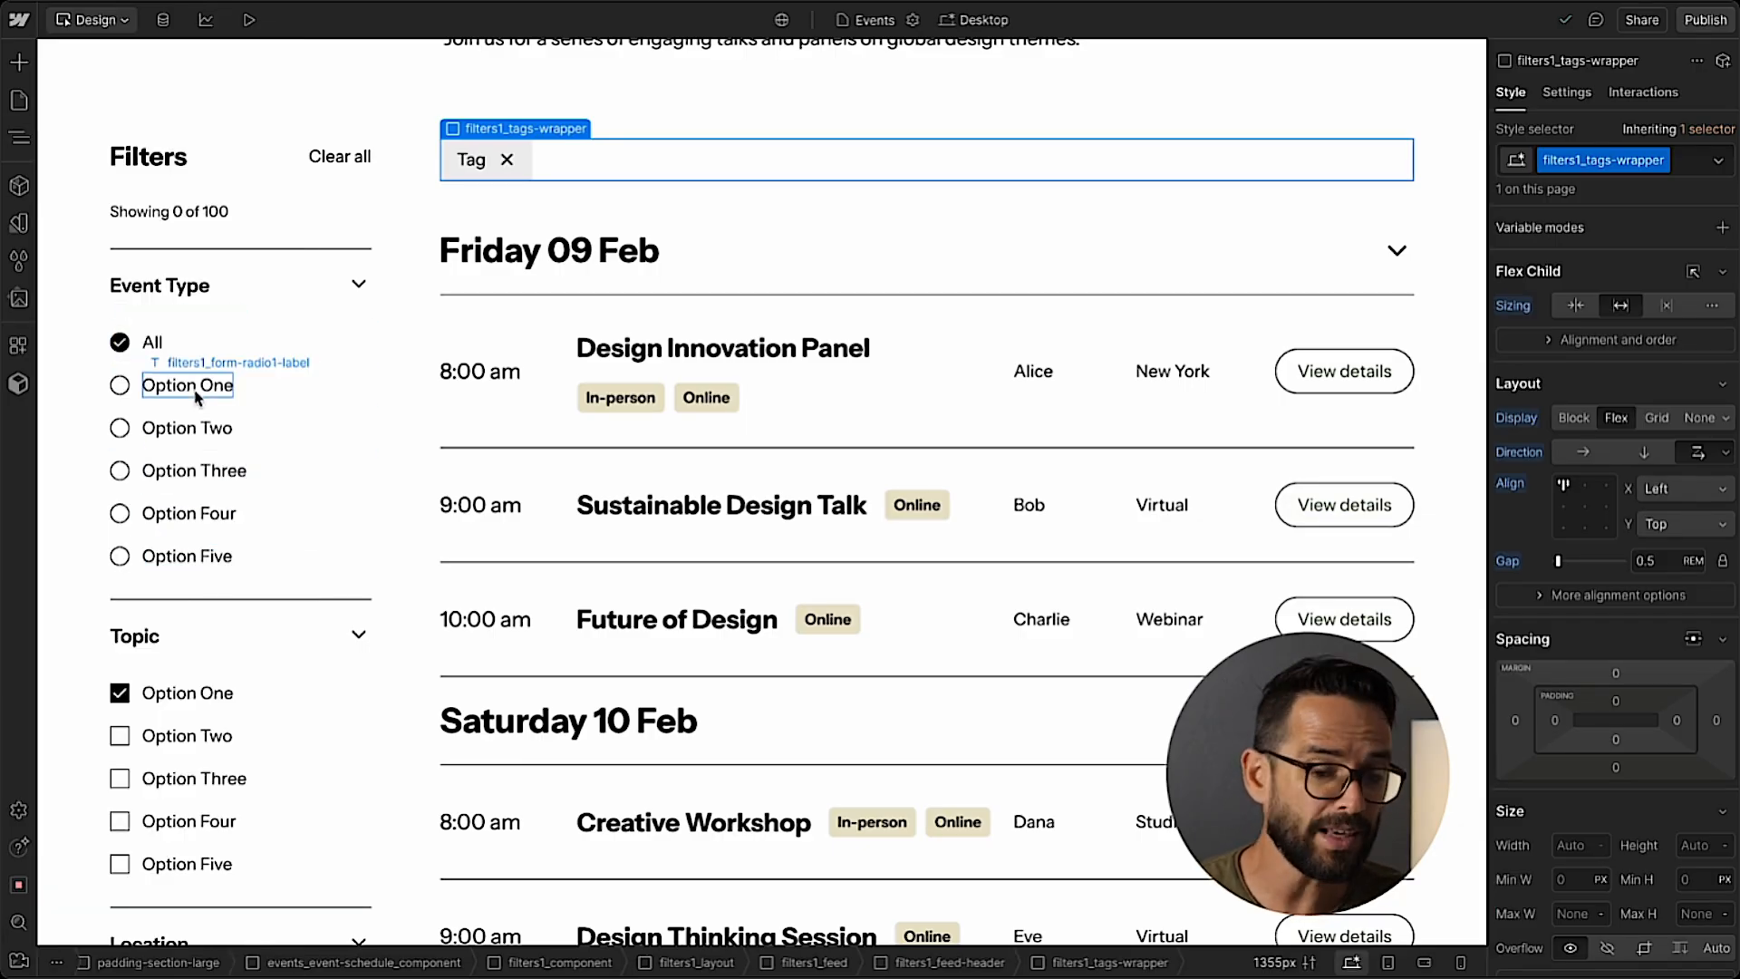
left_click(195, 392)
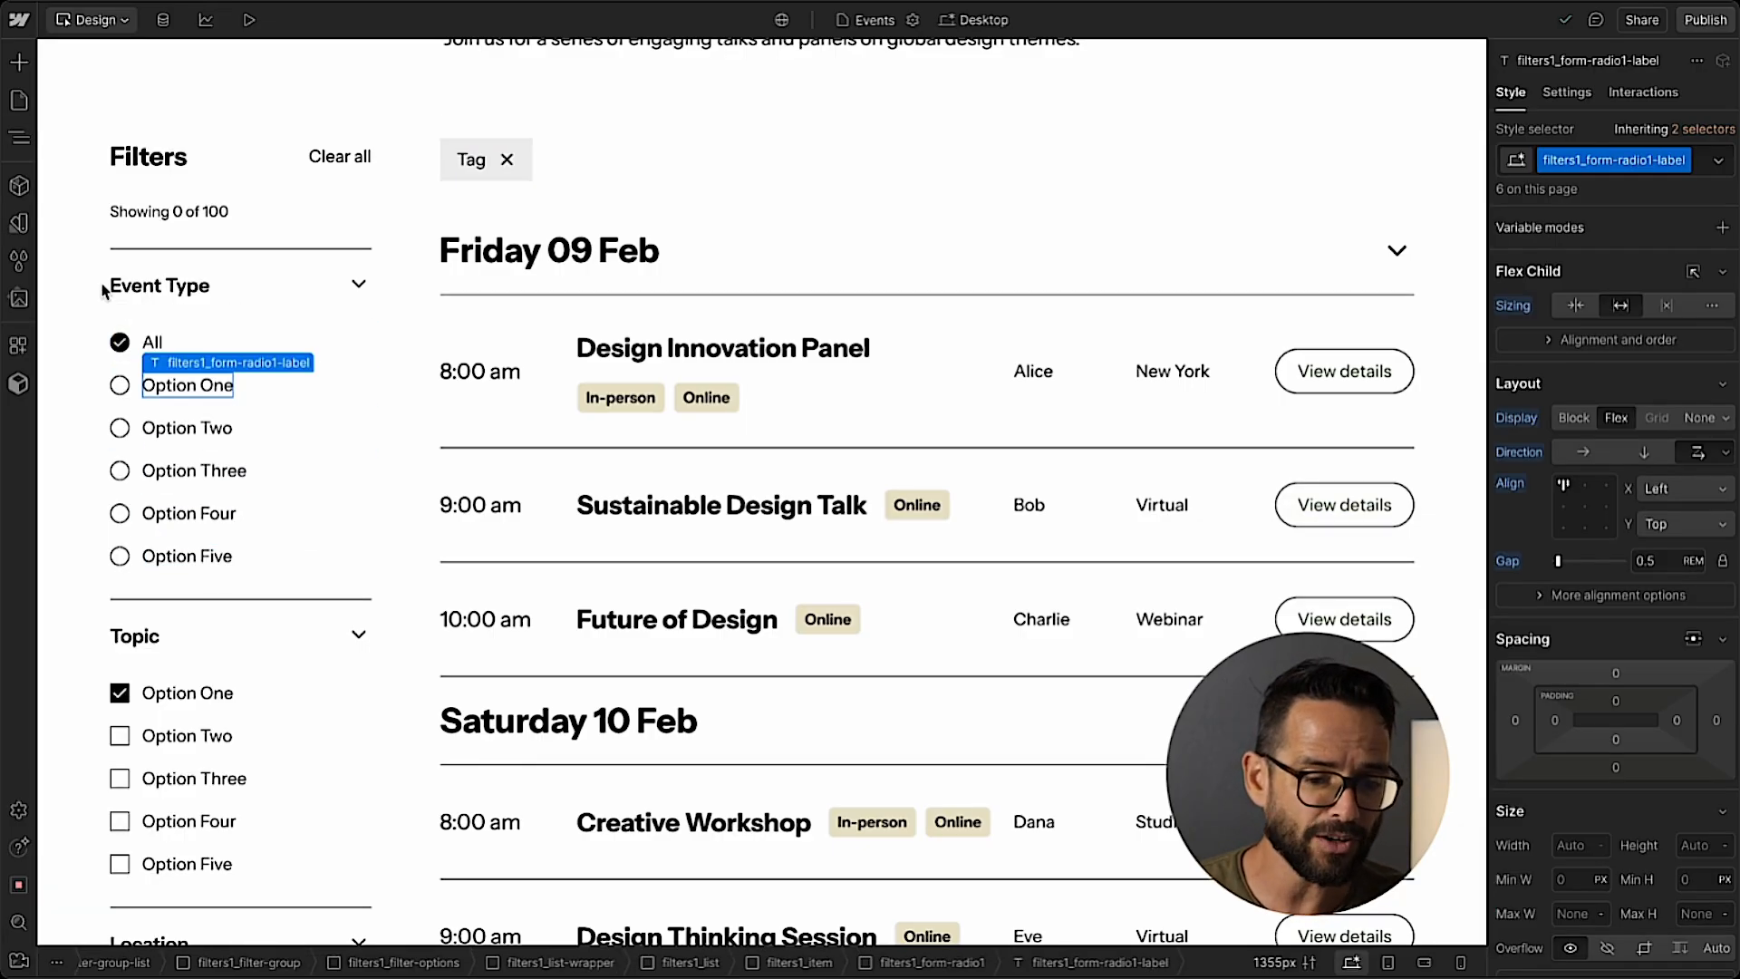
left_click(20, 142)
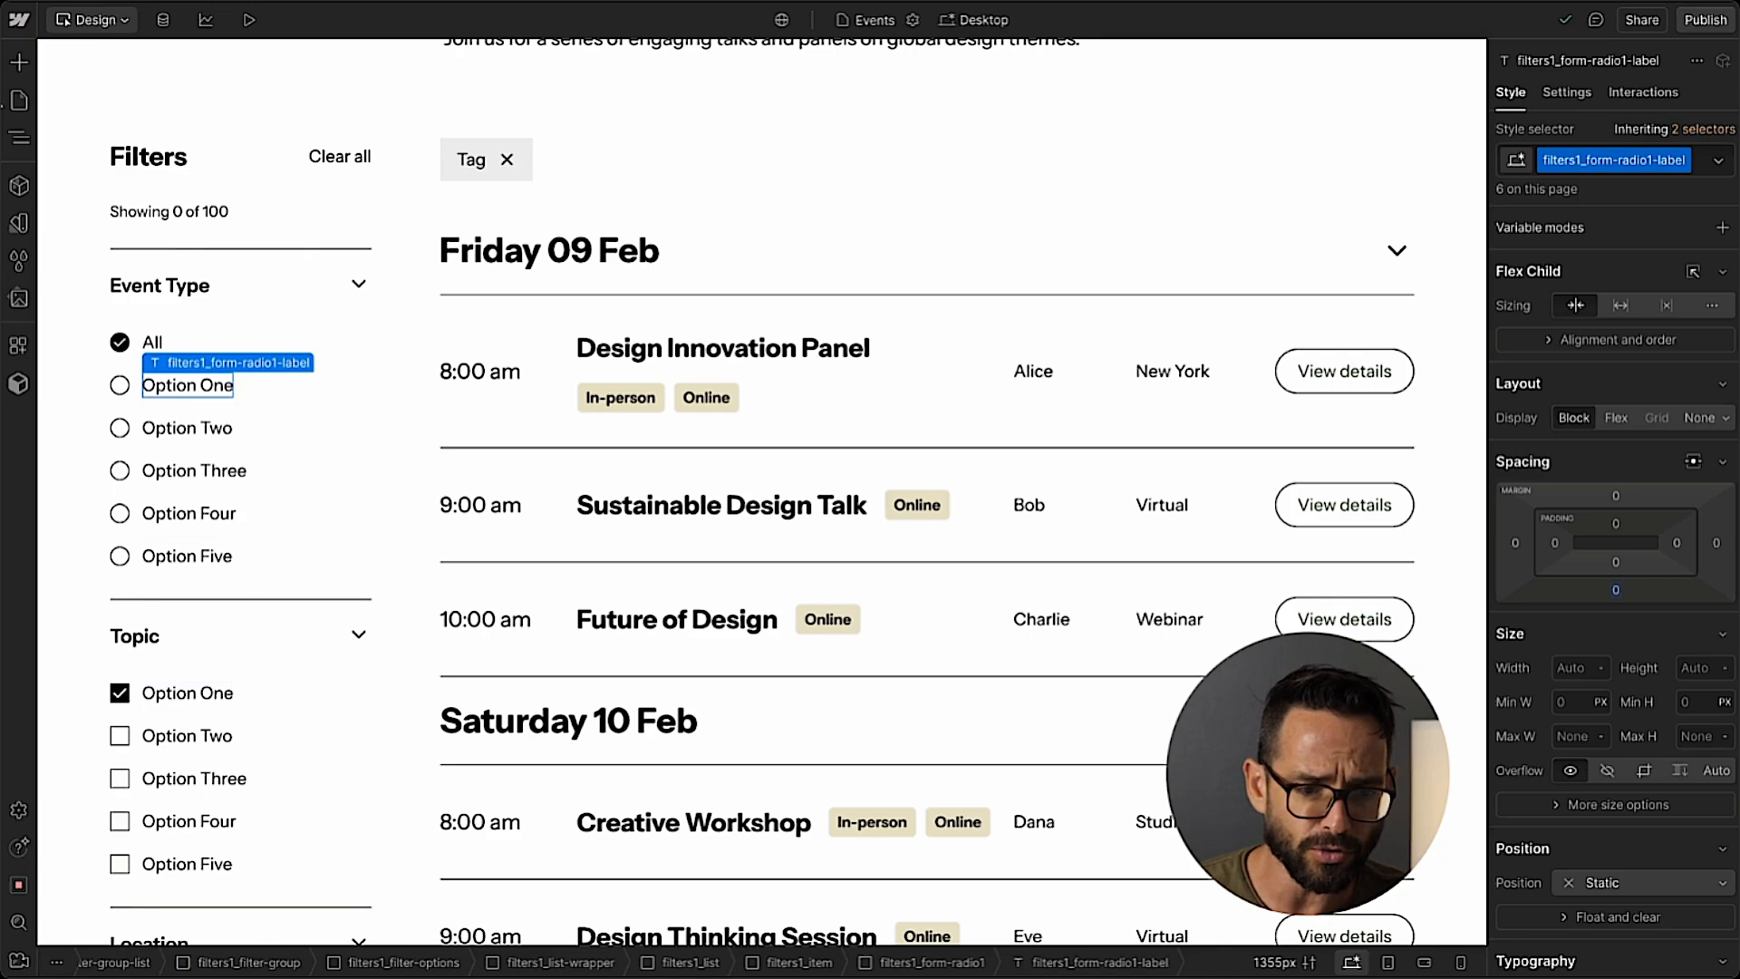
left_click(20, 137)
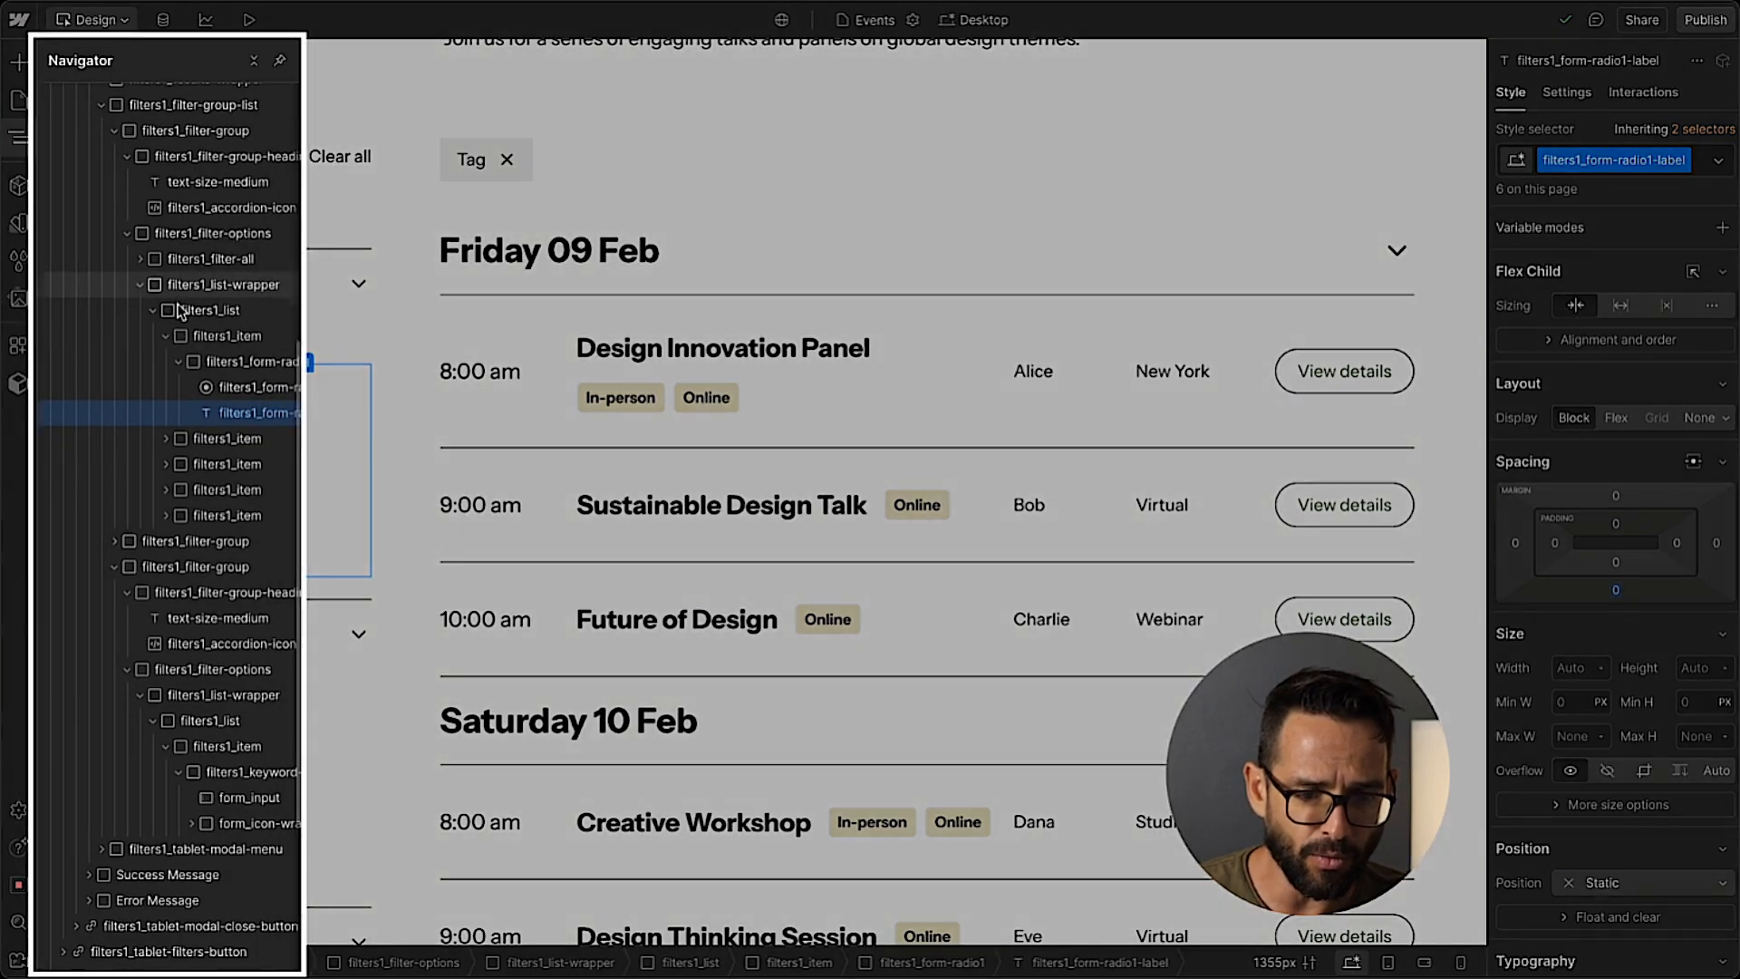
left_click(127, 233)
scroll(158, 199, "up", 5)
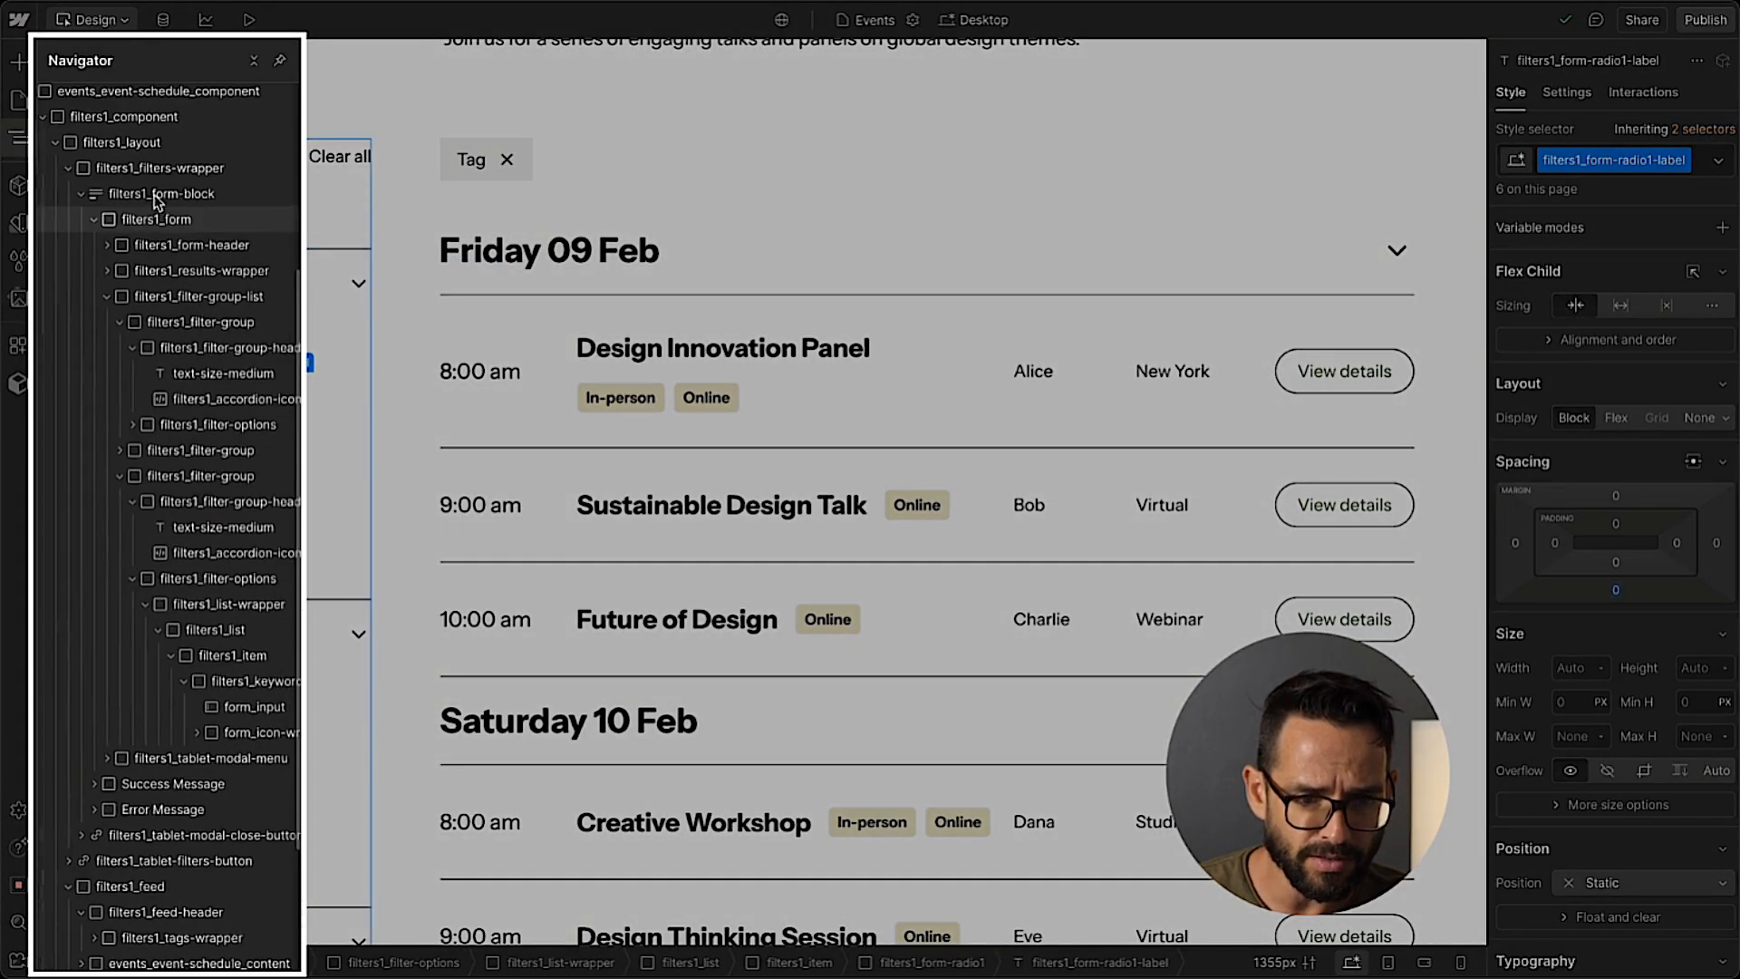
left_click(149, 195)
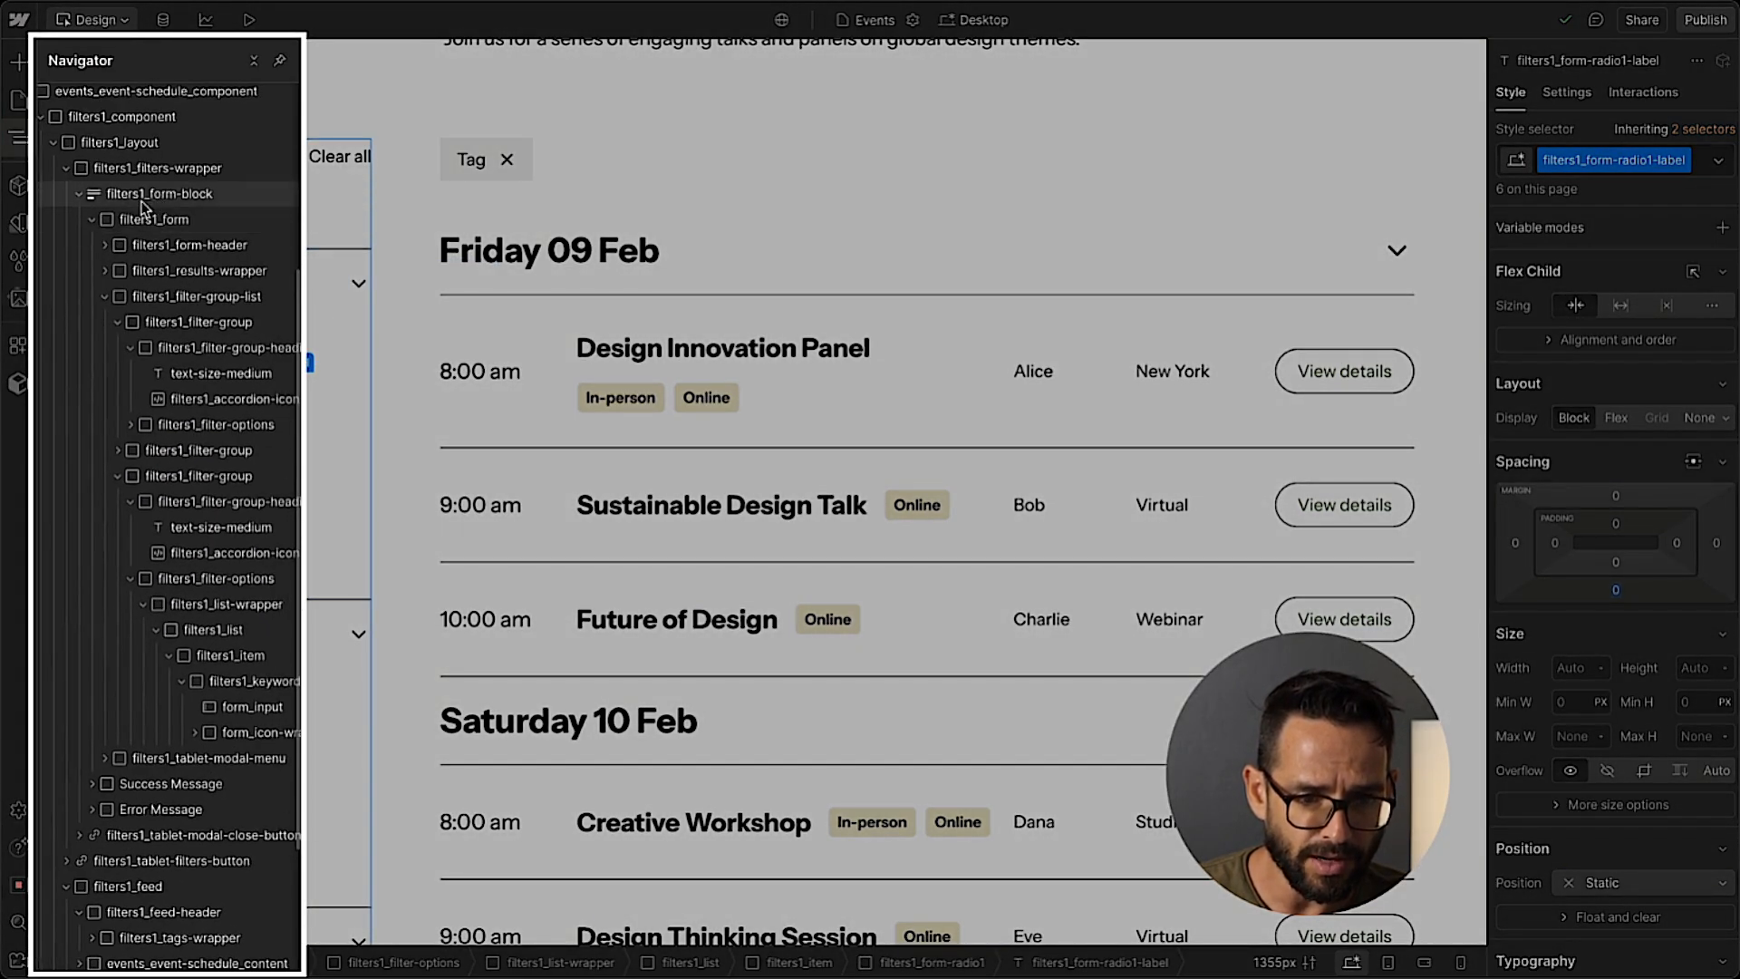
left_click(91, 220)
left_click(91, 219)
left_click(106, 296)
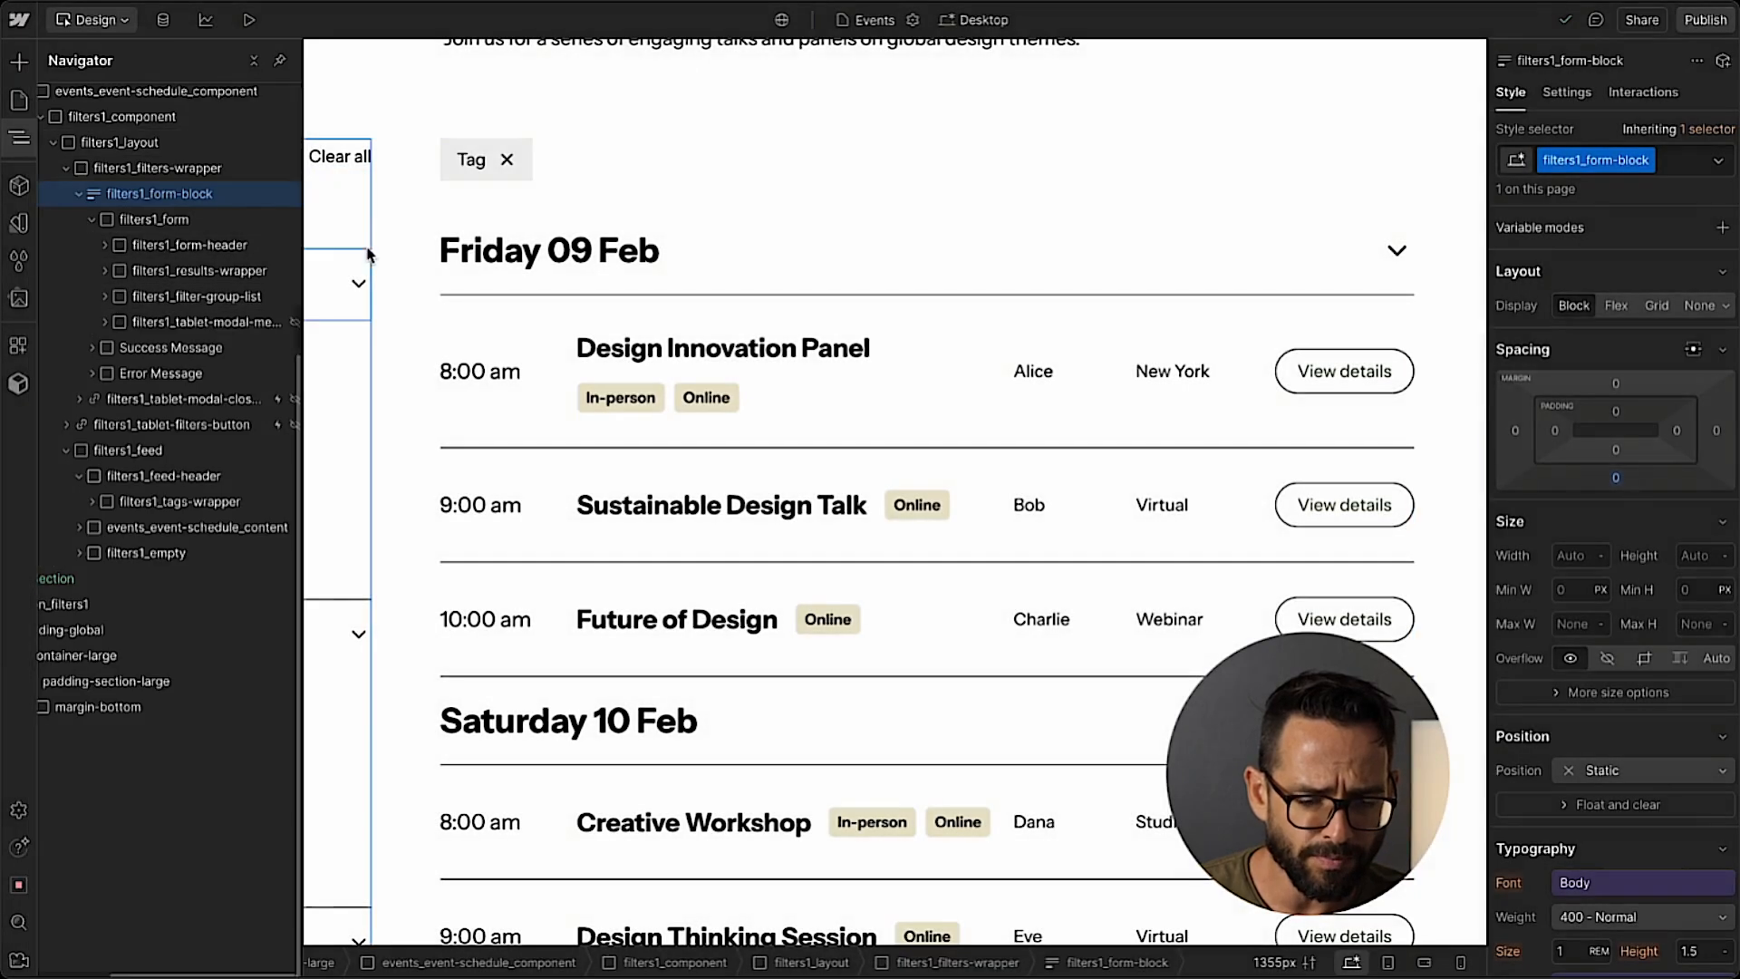
left_click(368, 256)
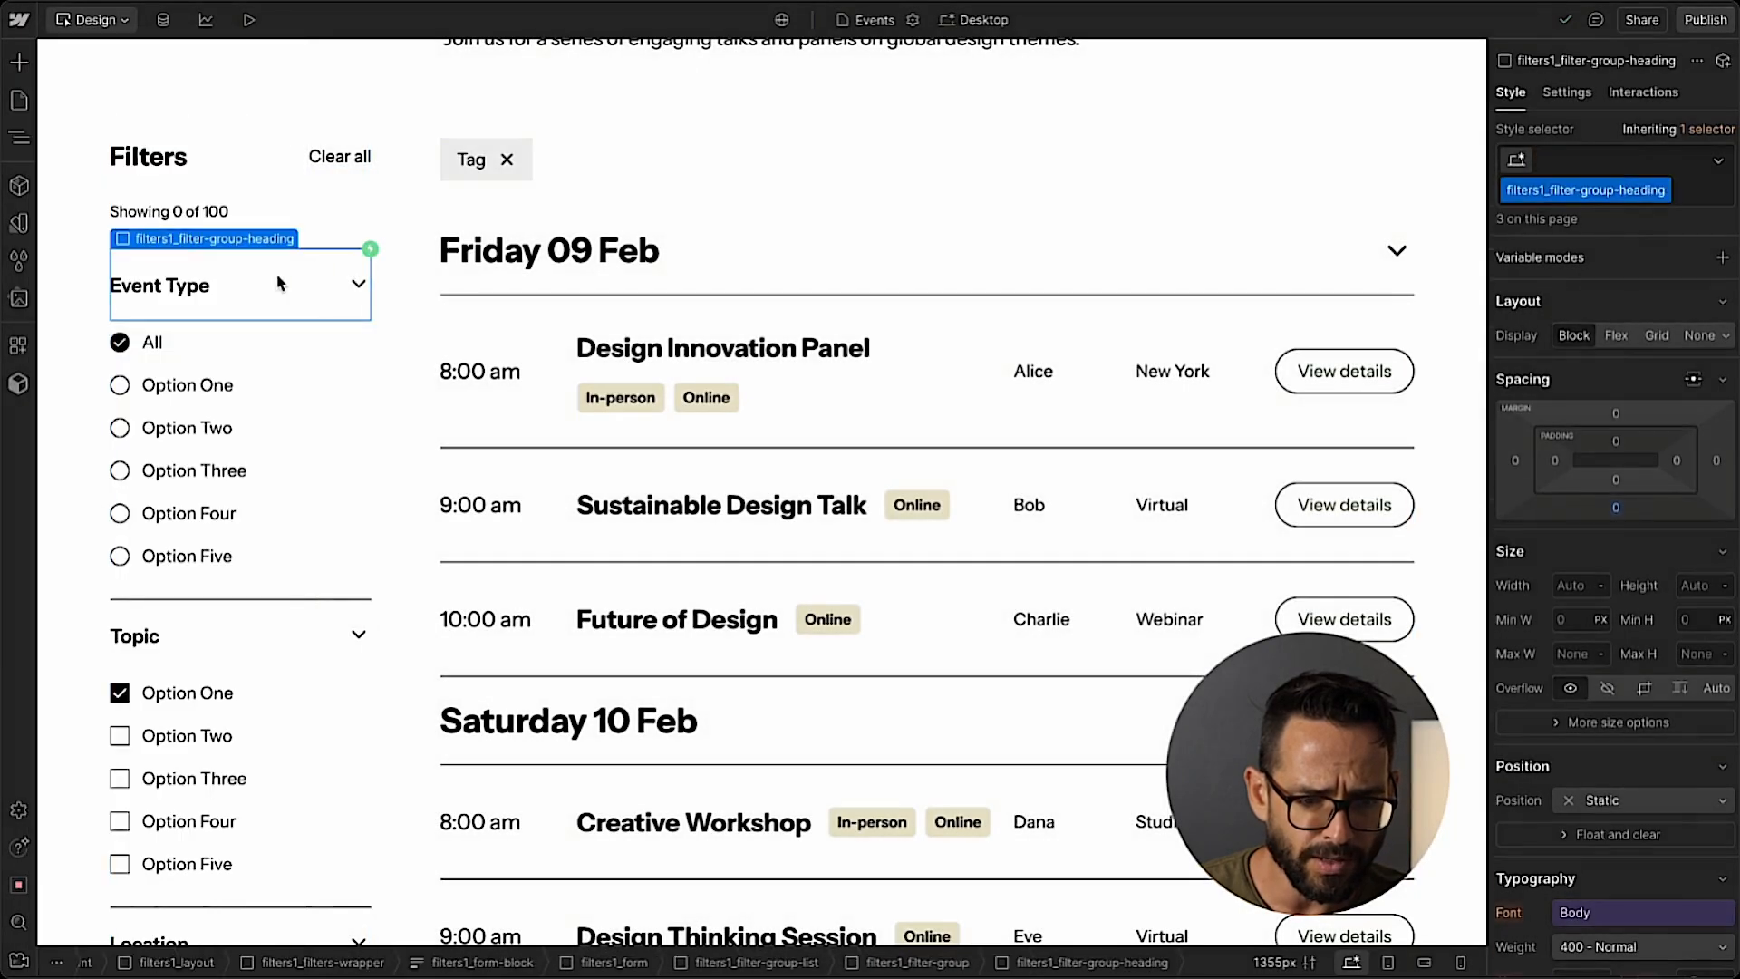
left_click(268, 390)
left_click(19, 138)
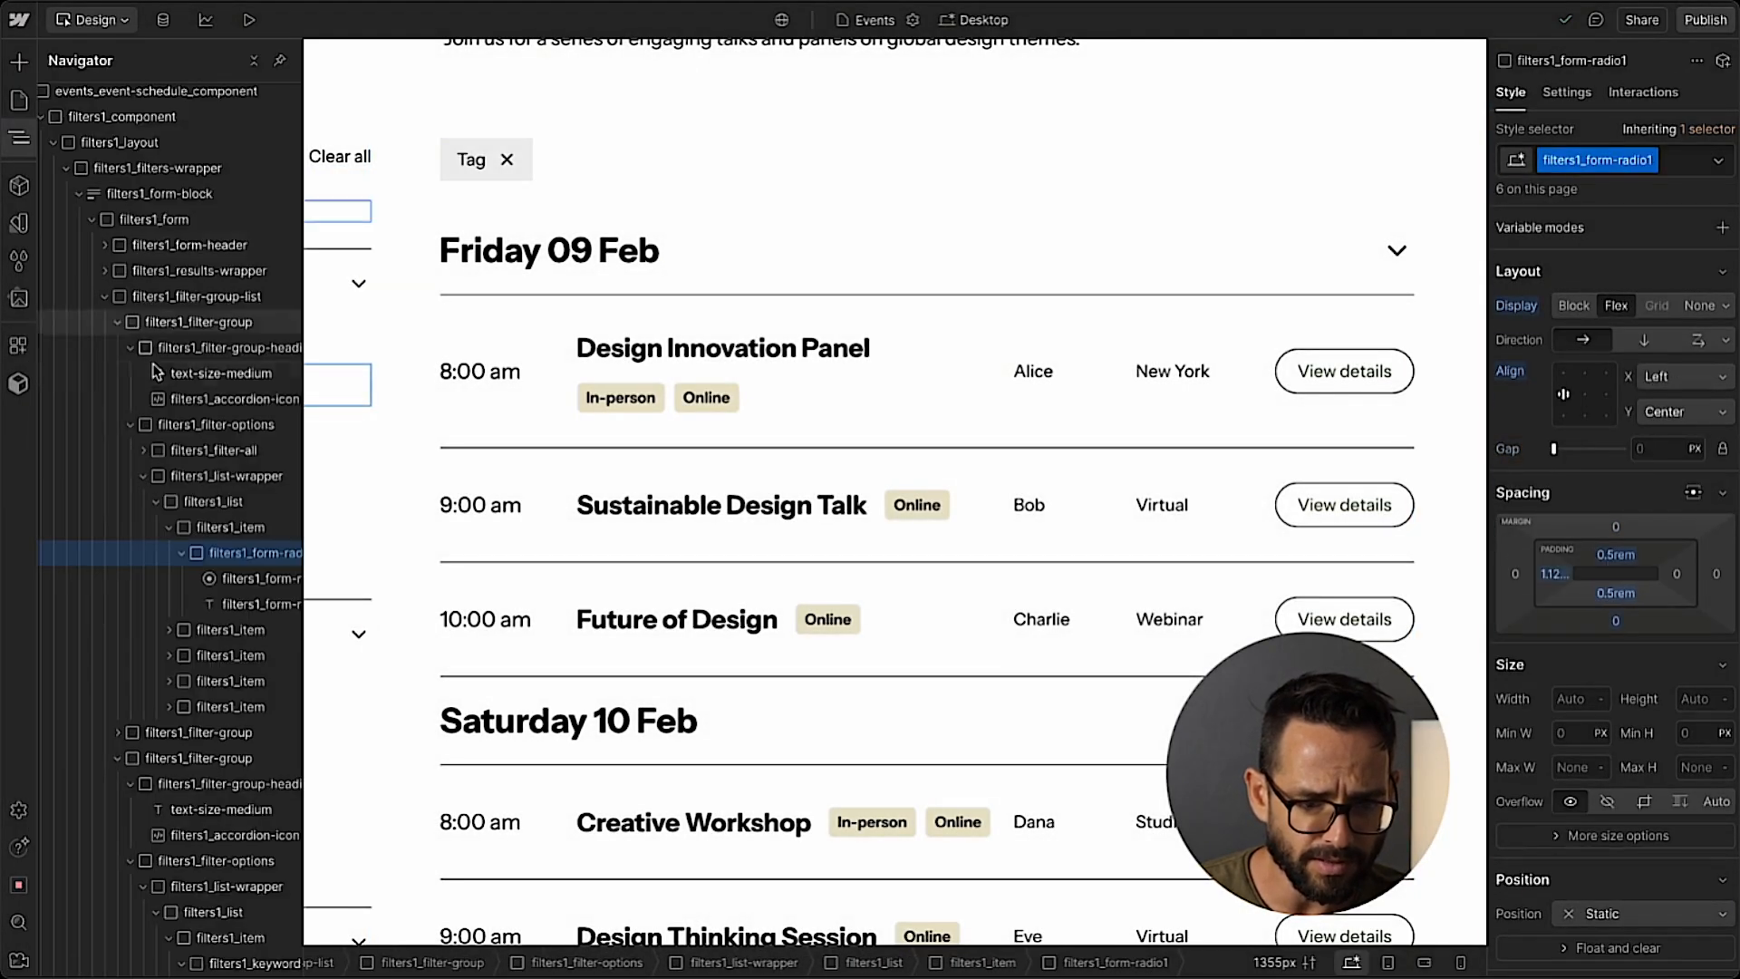
scroll(213, 573, "right", 1)
left_click(184, 541)
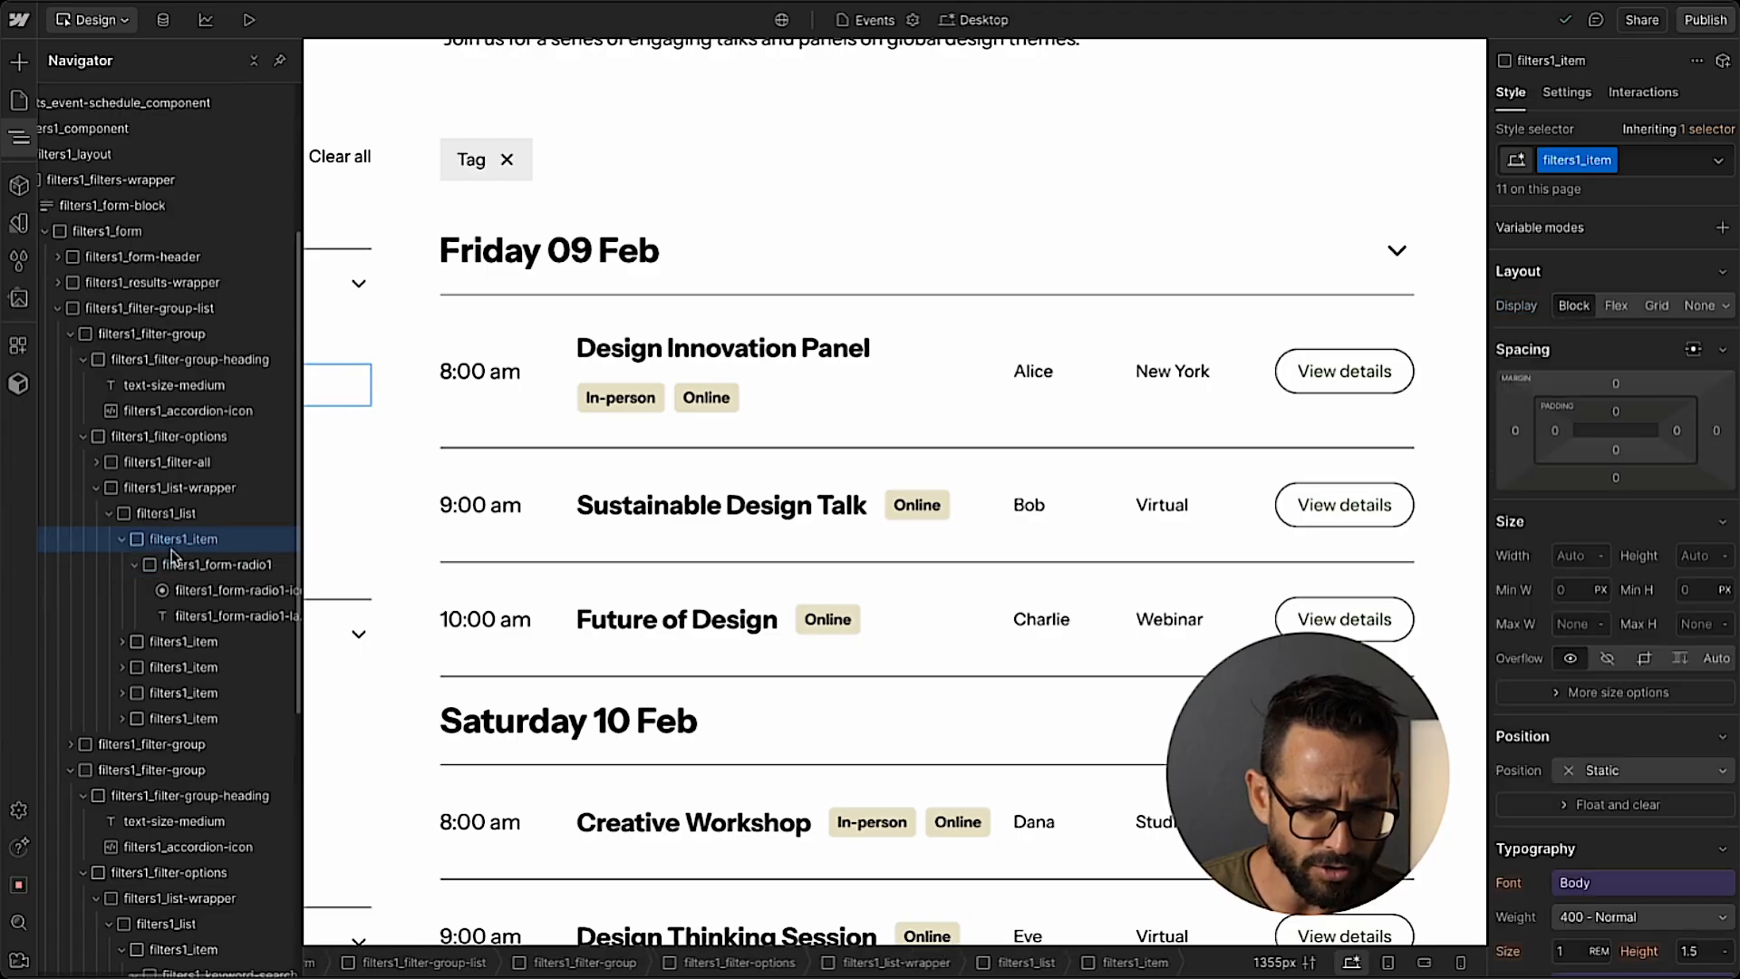
left_click(124, 541)
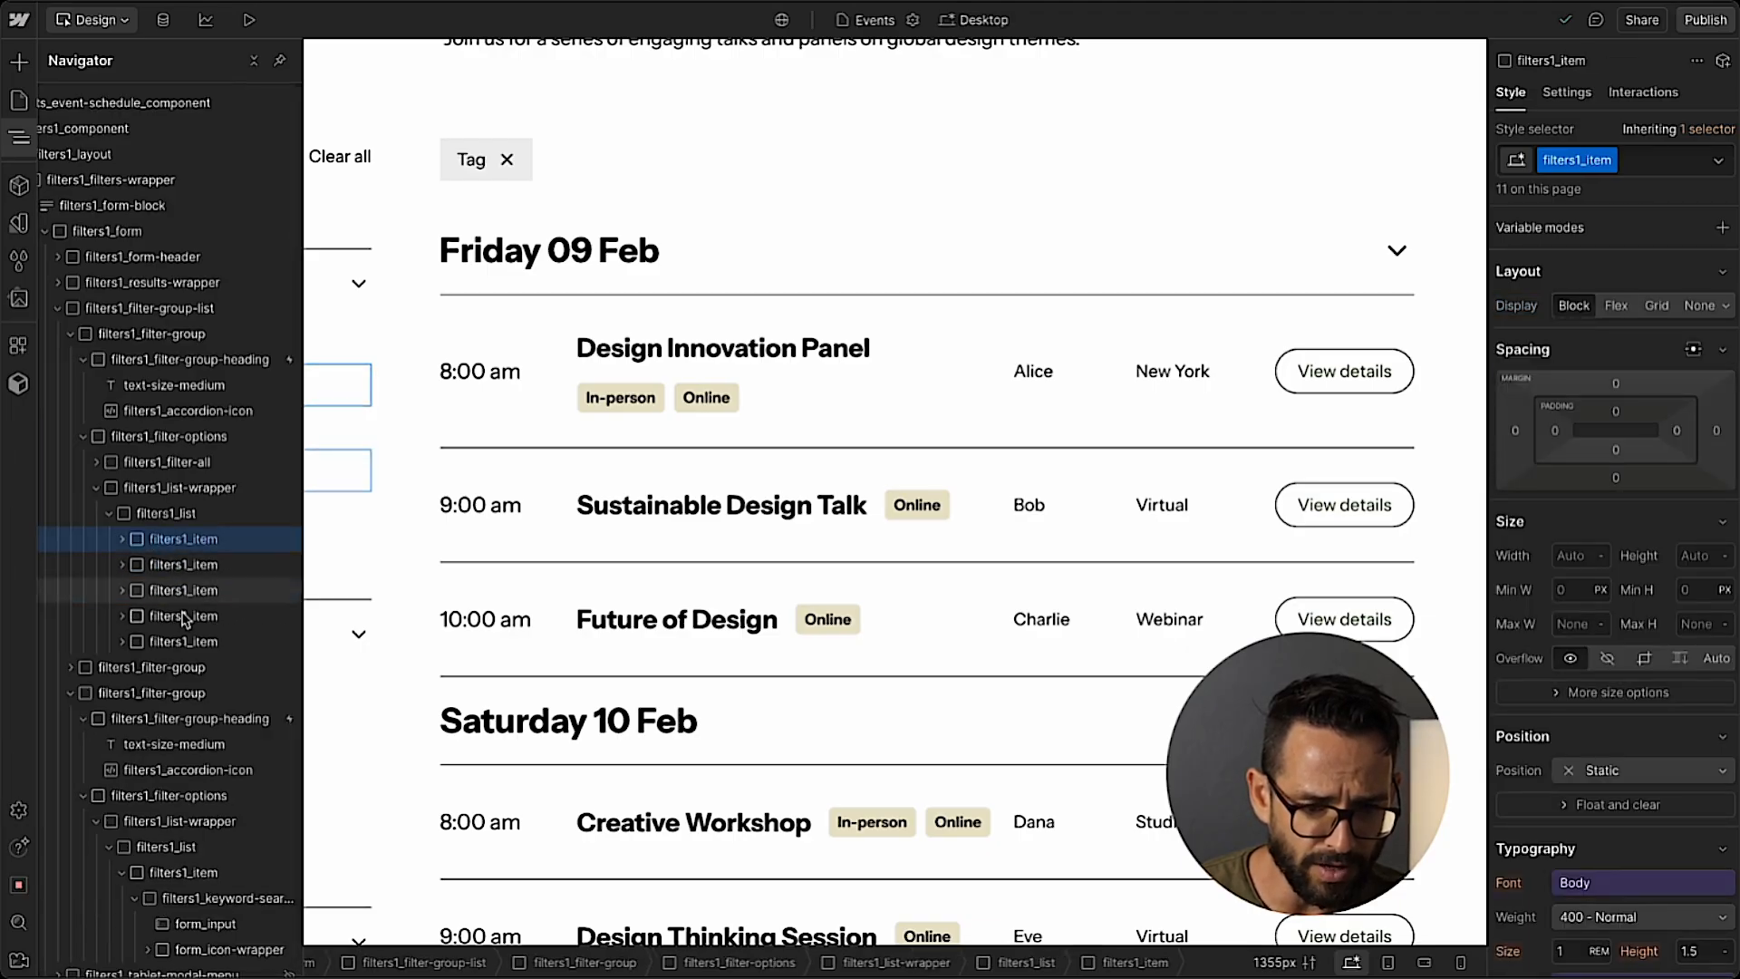
Add a Collection List inside the Event Type filter's filters1_list-wrapper and set its source to Event Types.
left_click(178, 489)
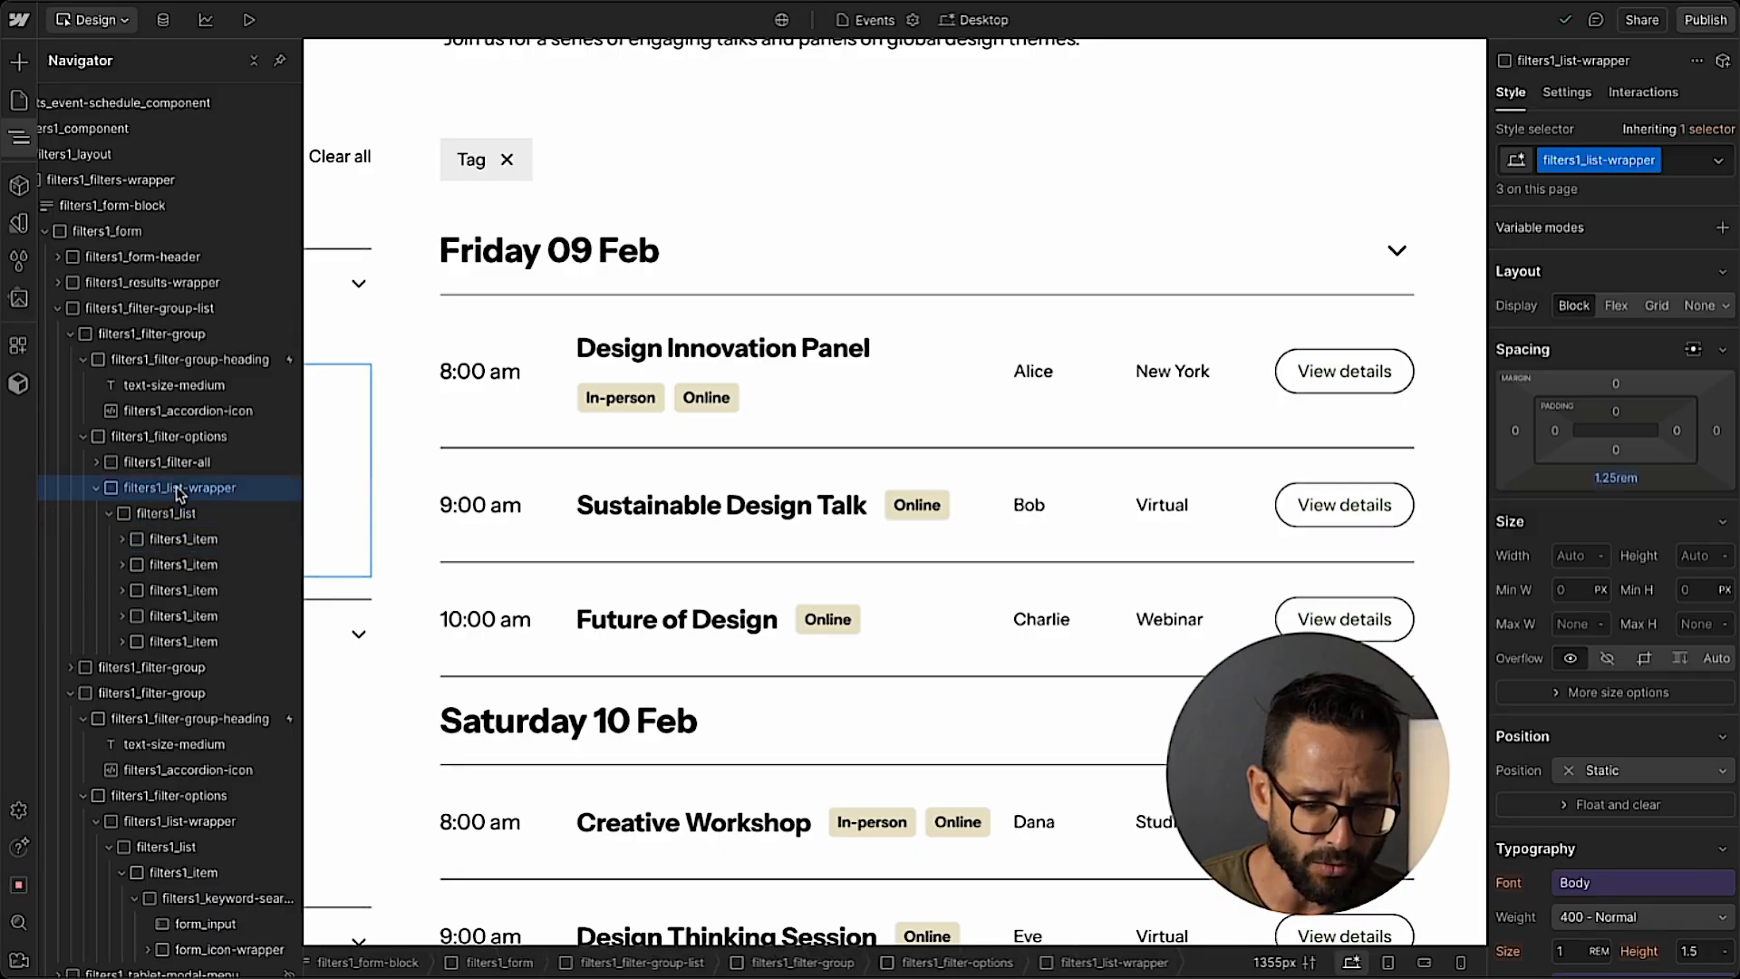
left_click(22, 139)
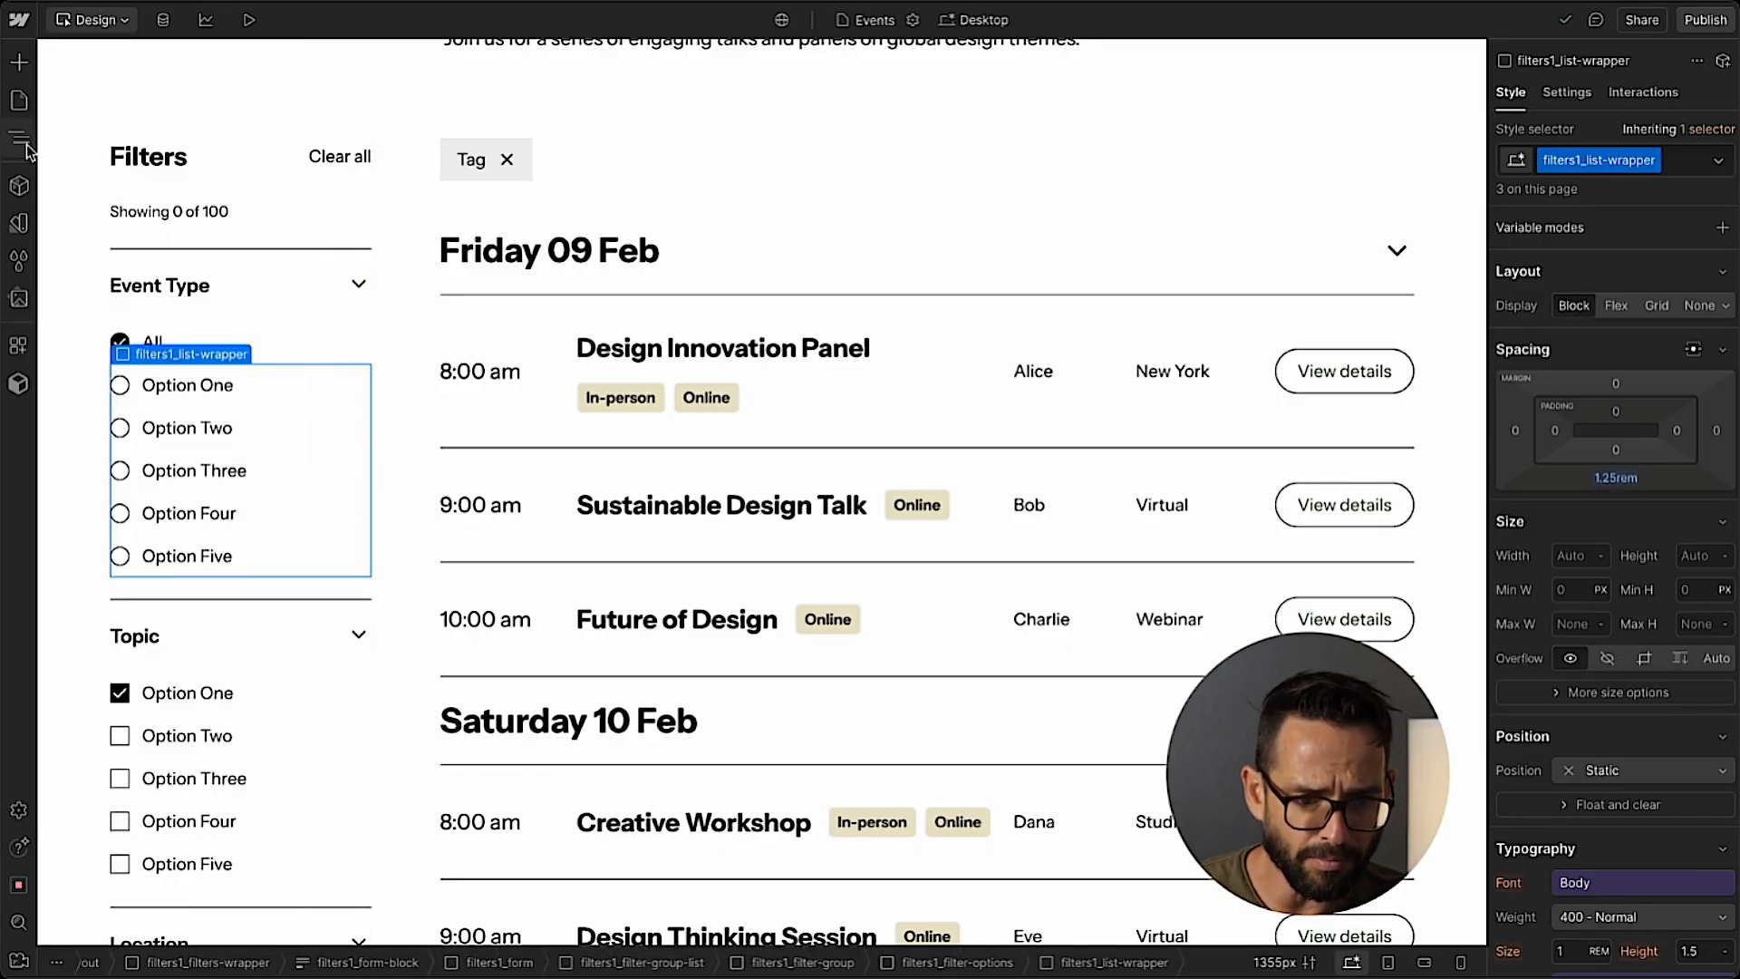
left_click(22, 139)
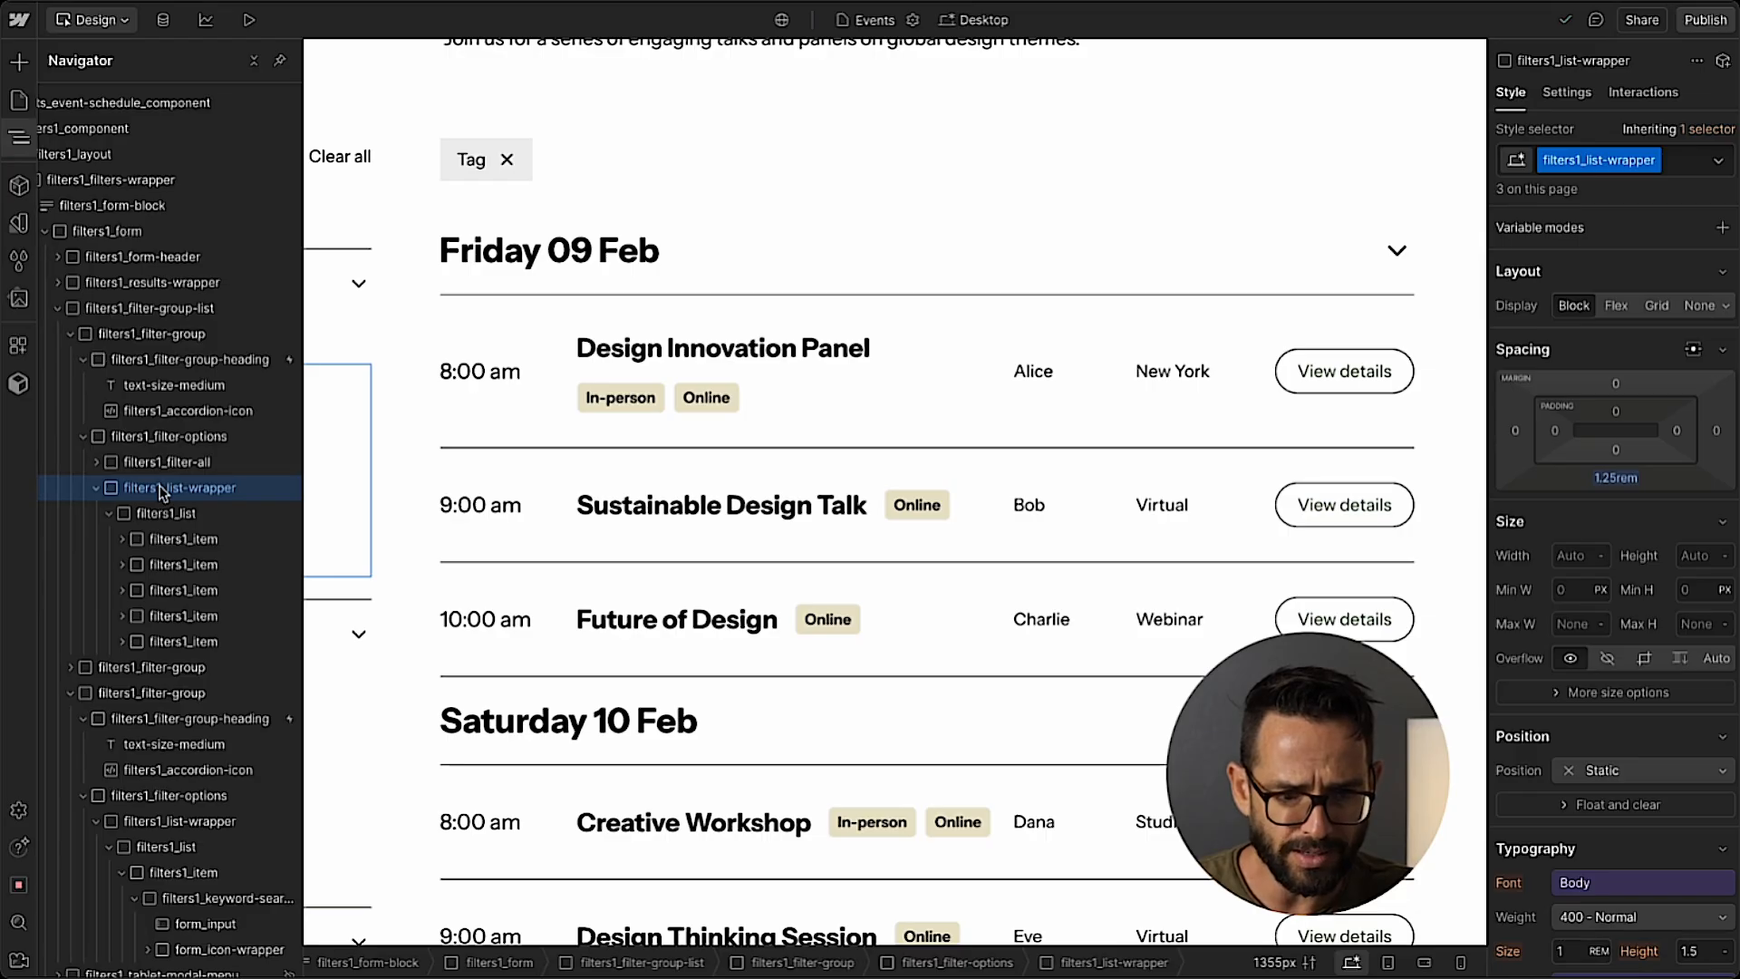
key("super+e")
type("coll")
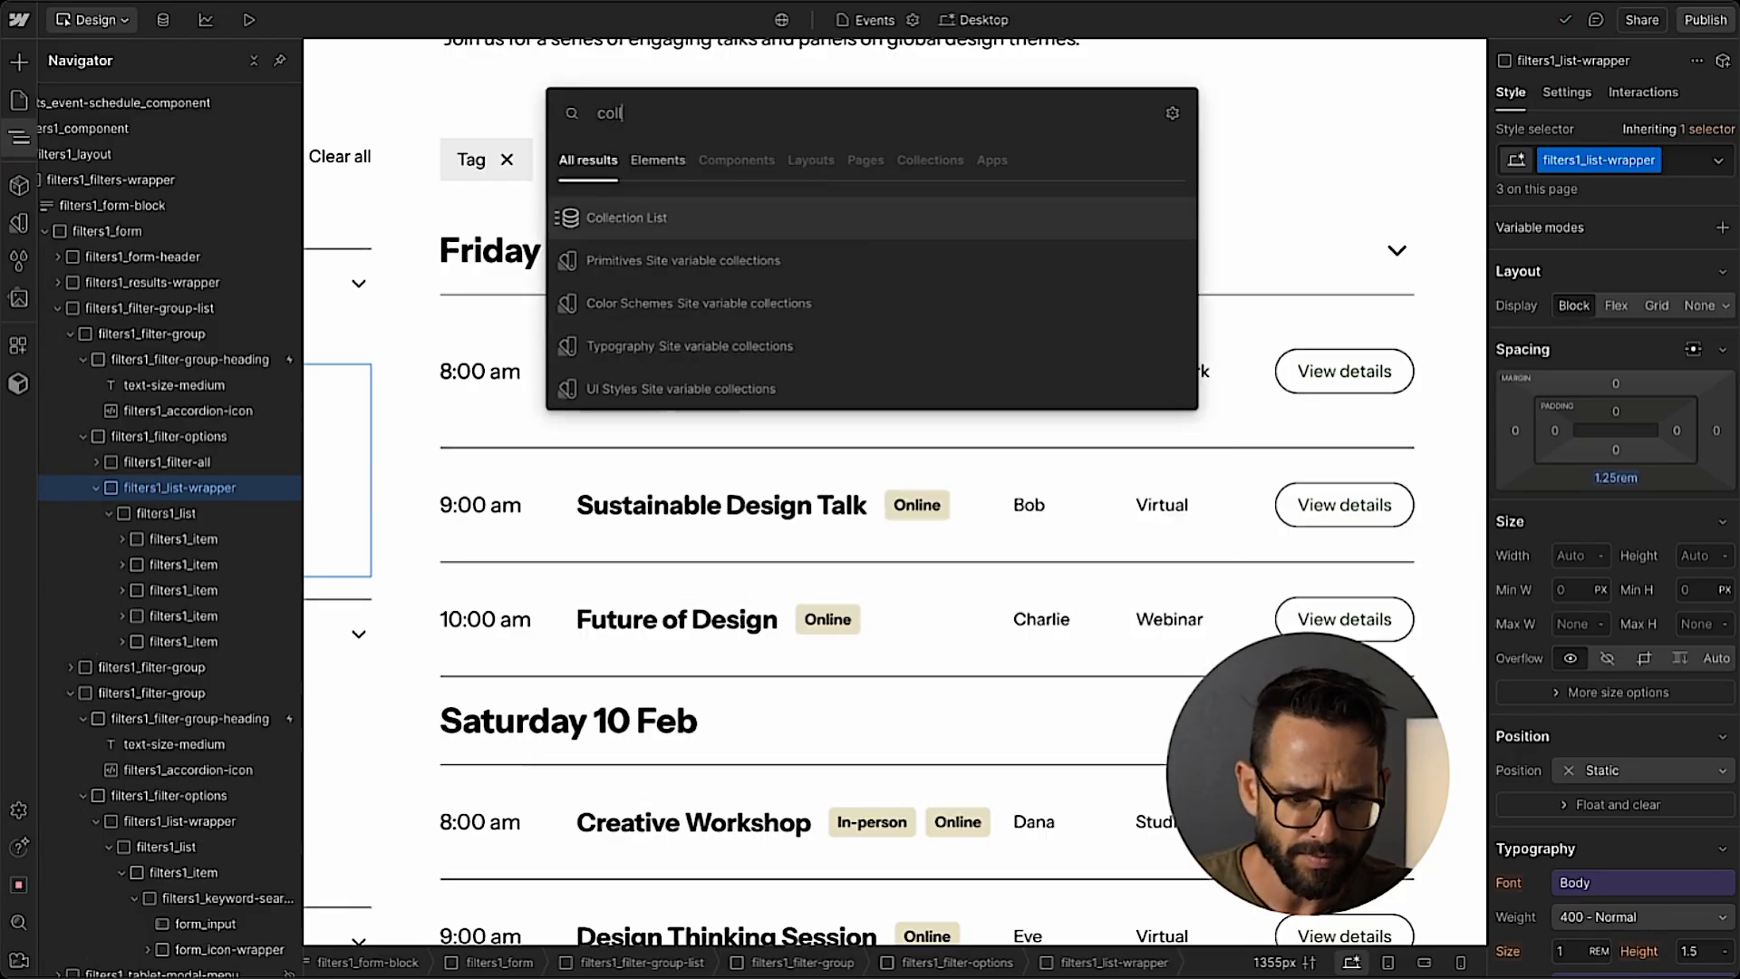
key("Return")
left_click(21, 138)
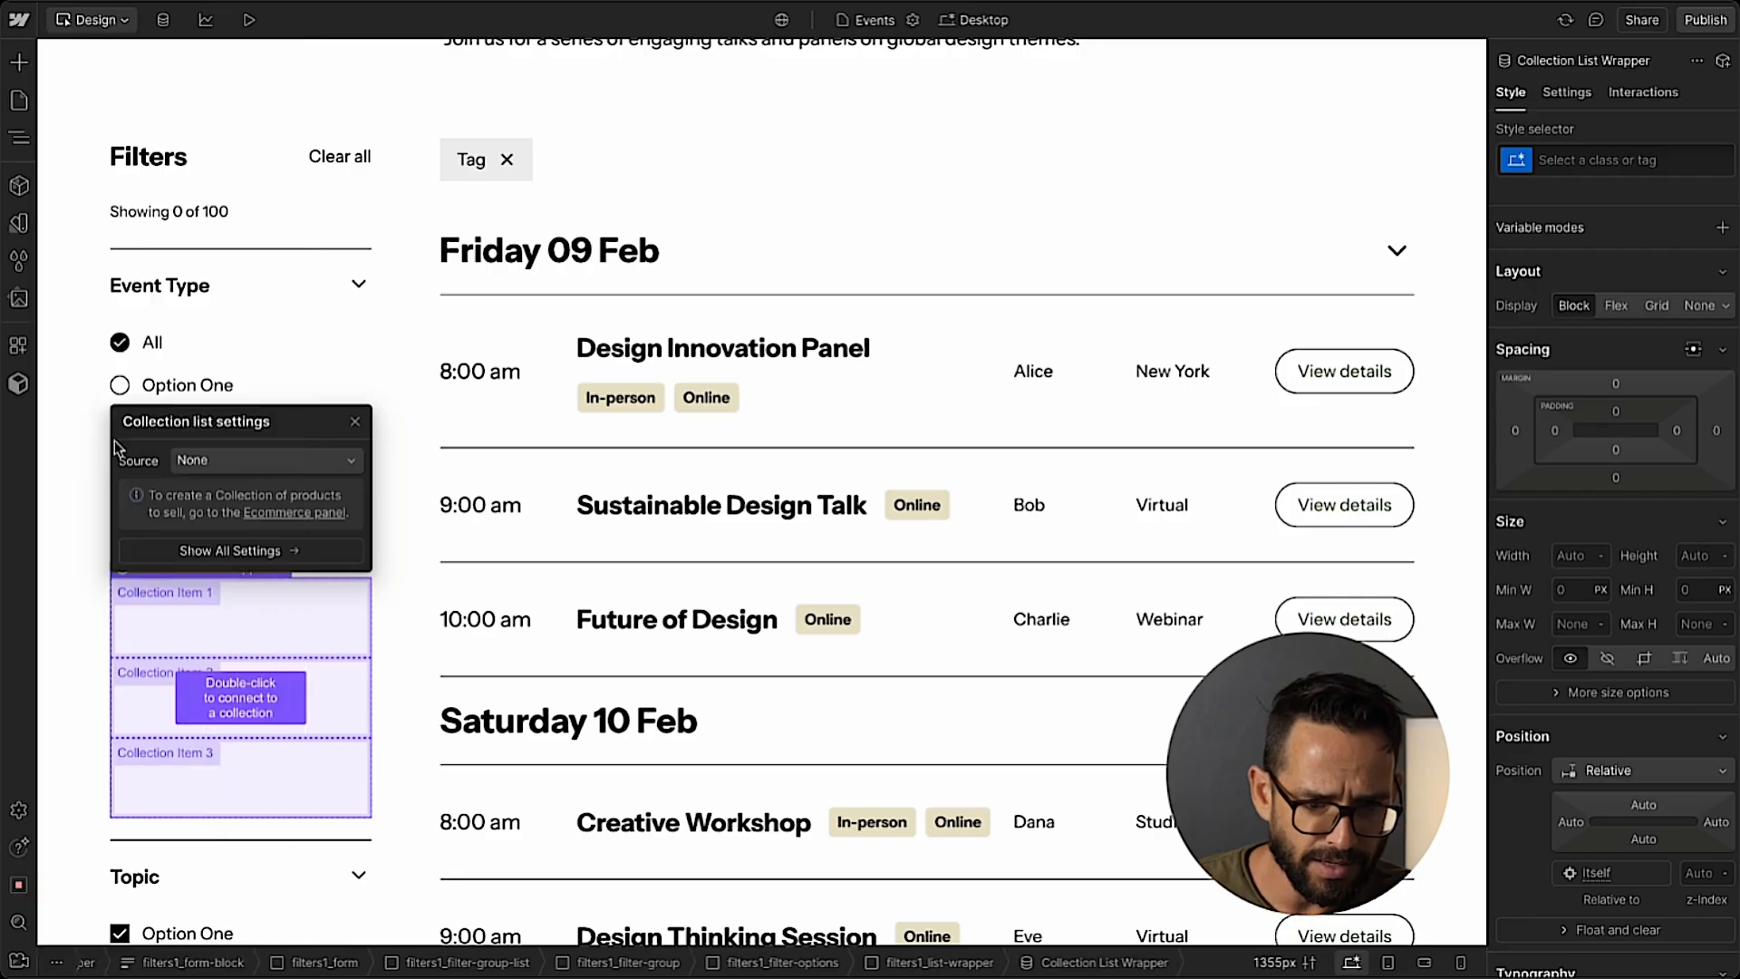
left_click(203, 460)
left_click(213, 540)
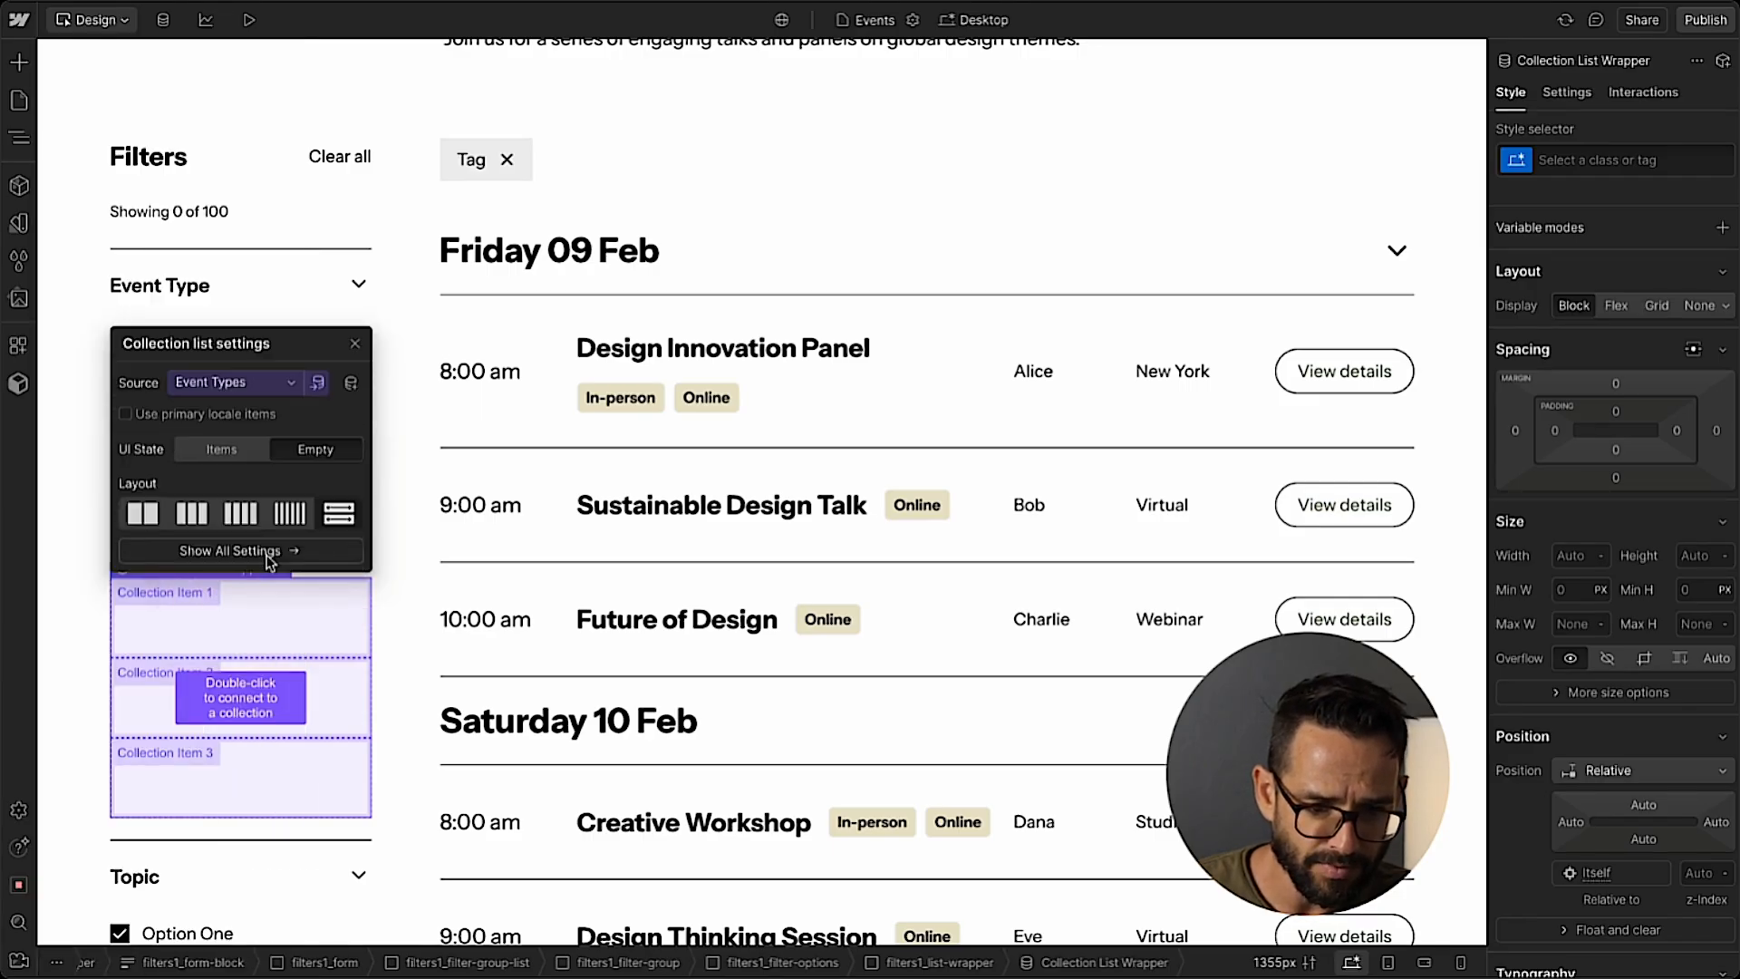
left_click(353, 346)
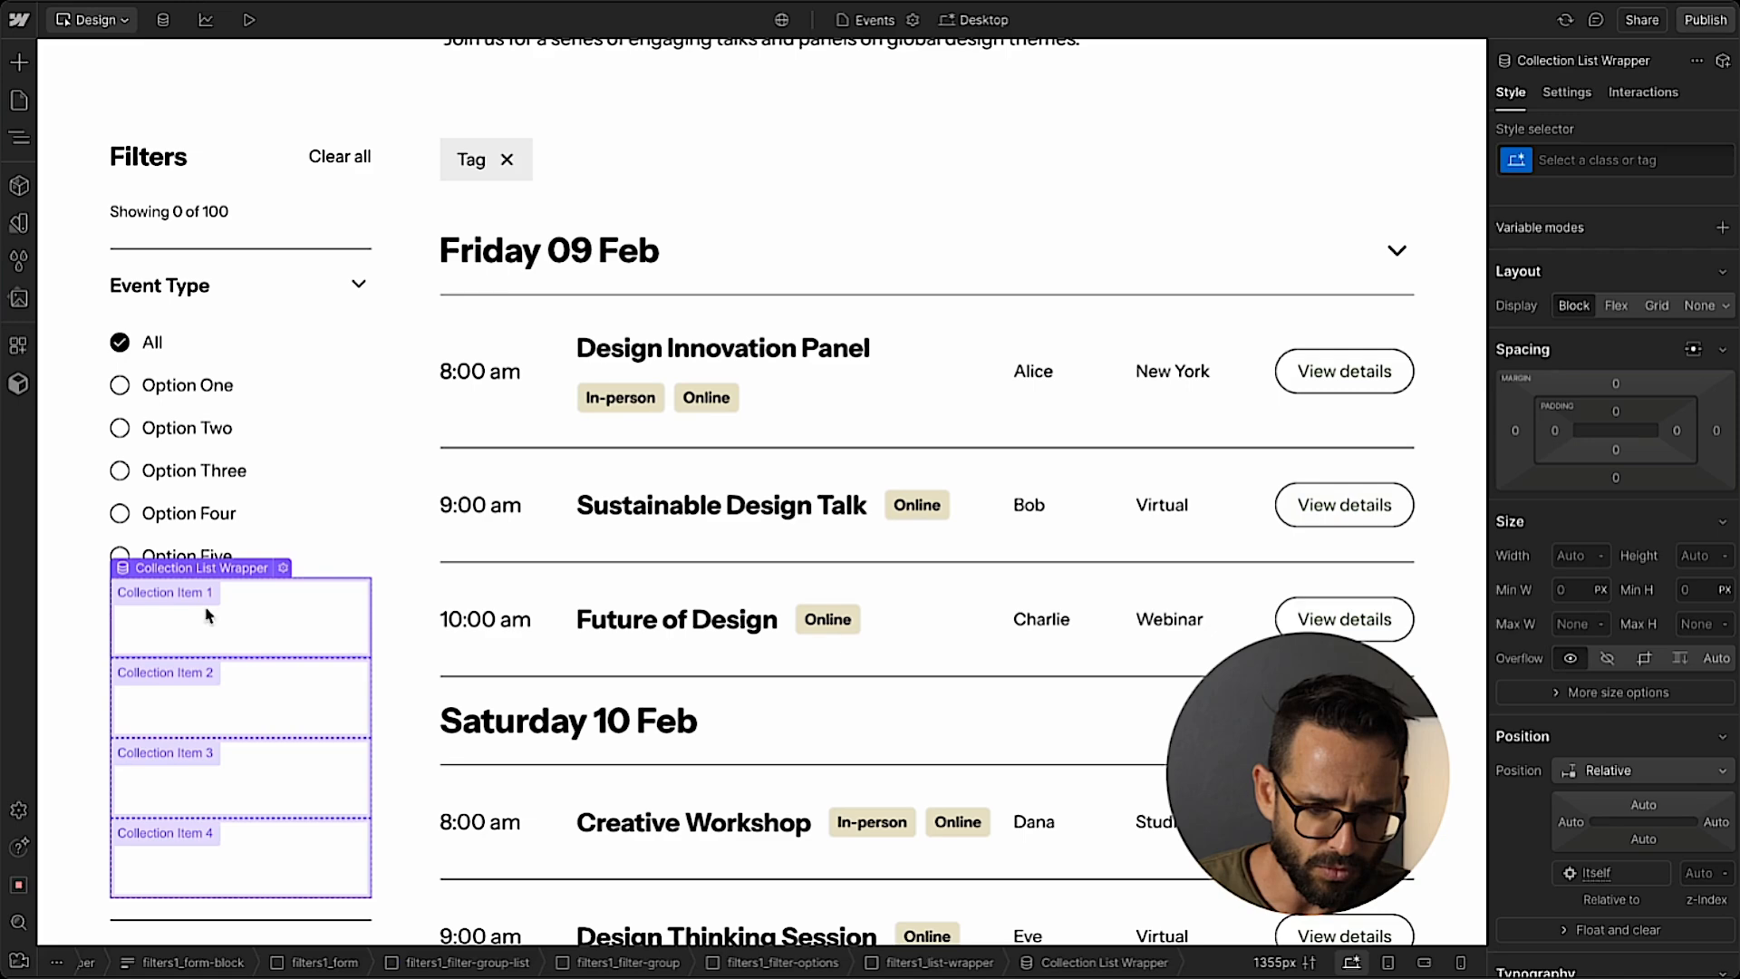
Move the Option Five filters1_item into the Collection Item of the Event Type filter's new Collection List.
left_click(22, 145)
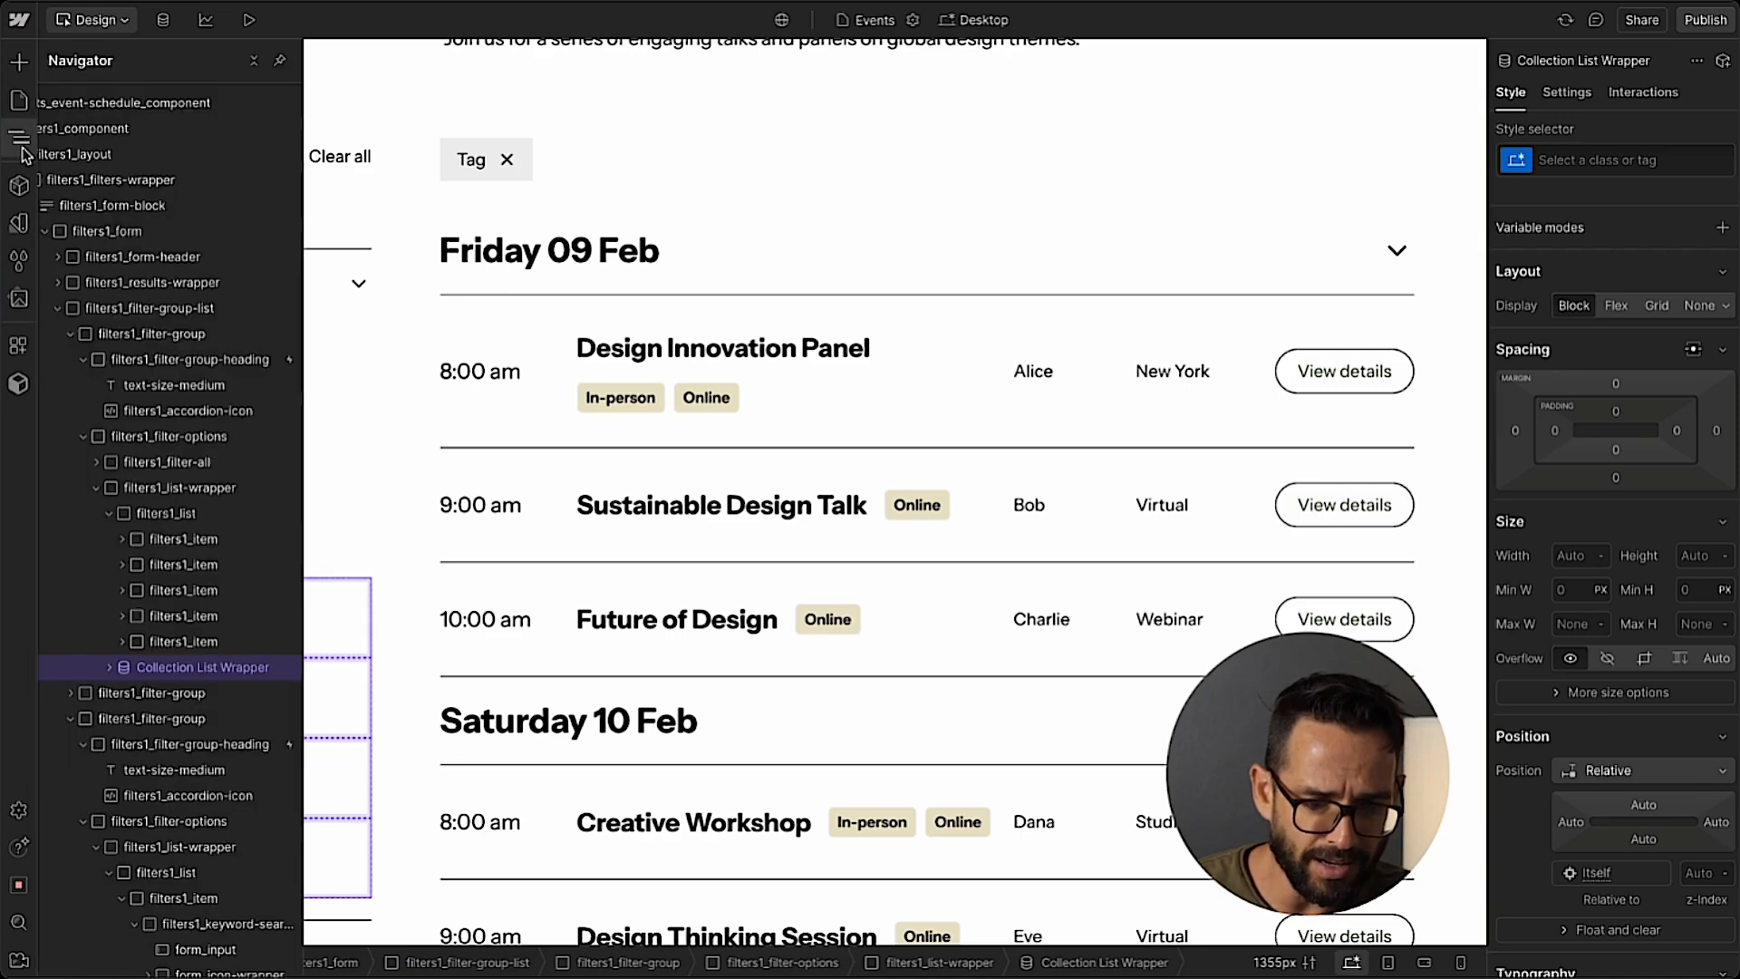
left_click(110, 668)
left_click(123, 694)
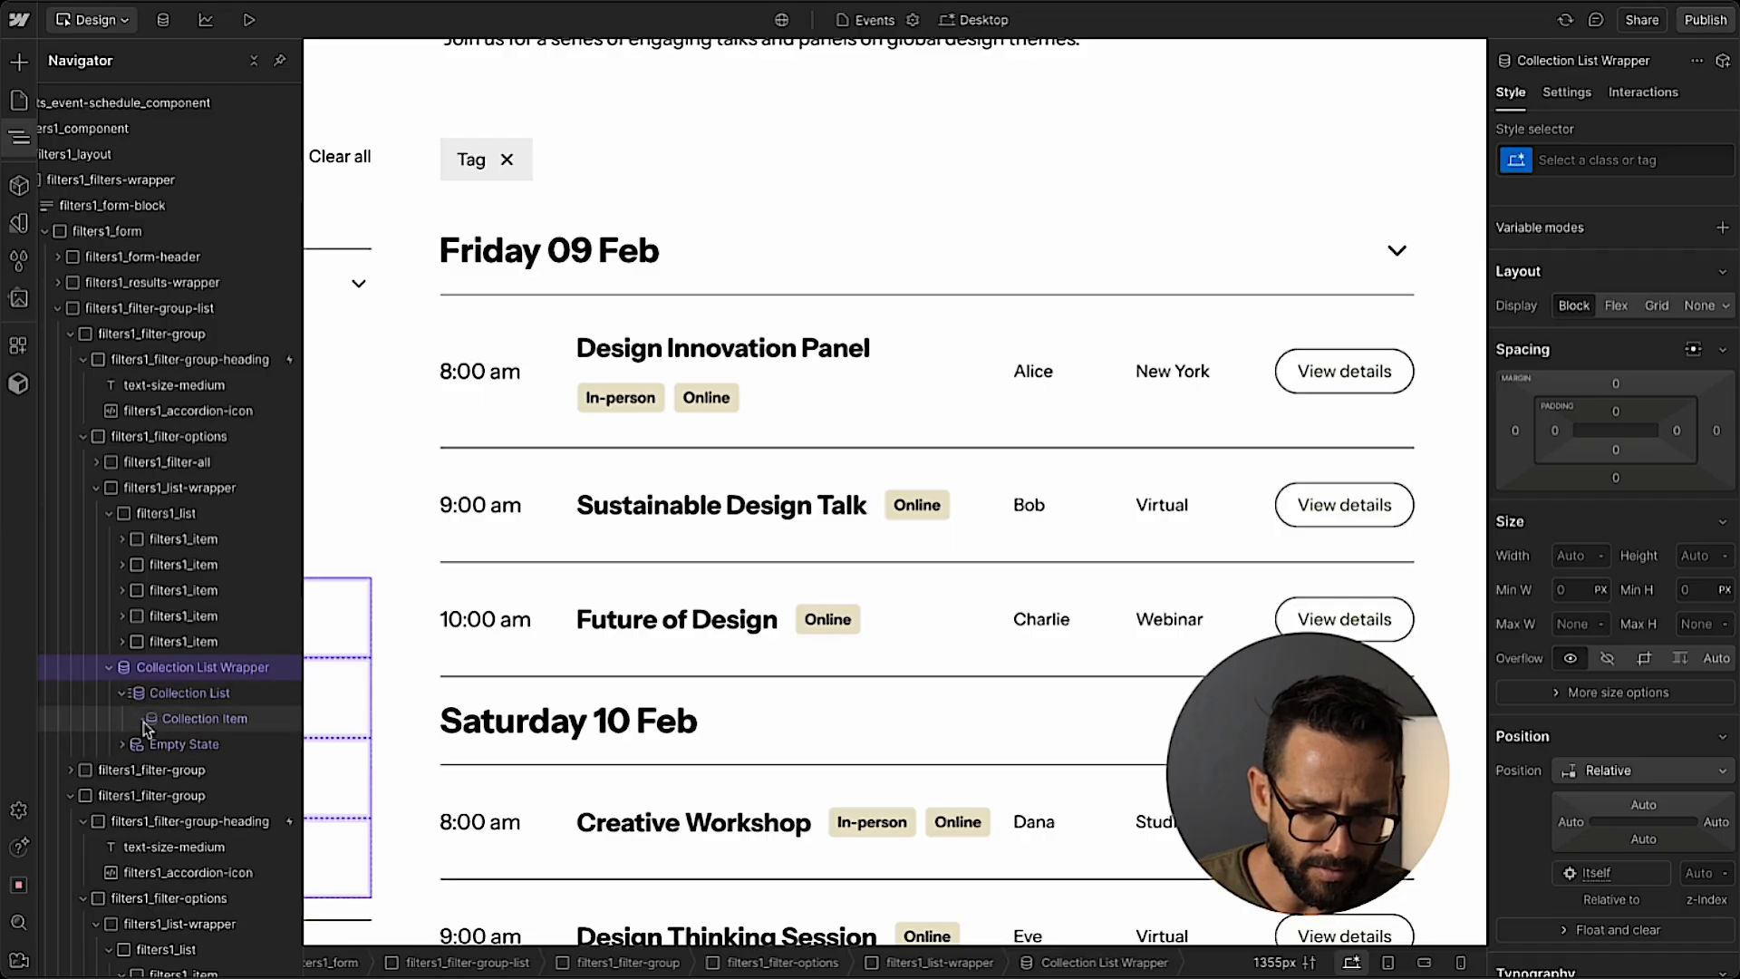
left_click(201, 719)
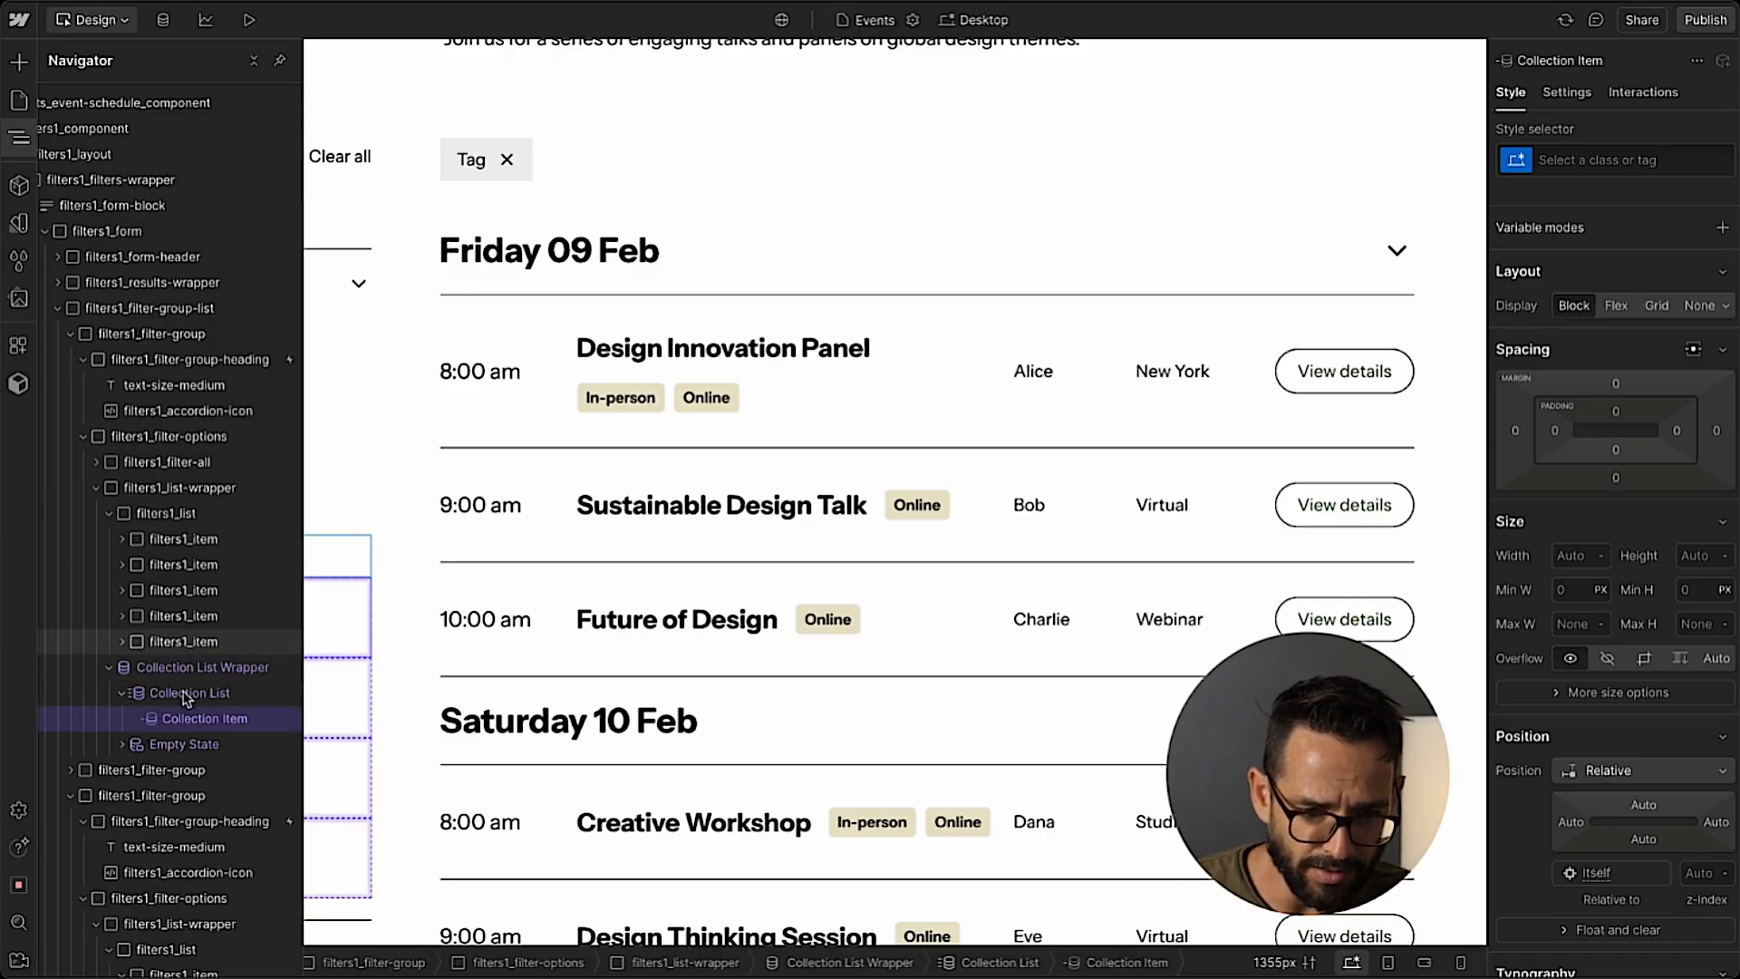
left_click_drag(185, 696, 197, 703)
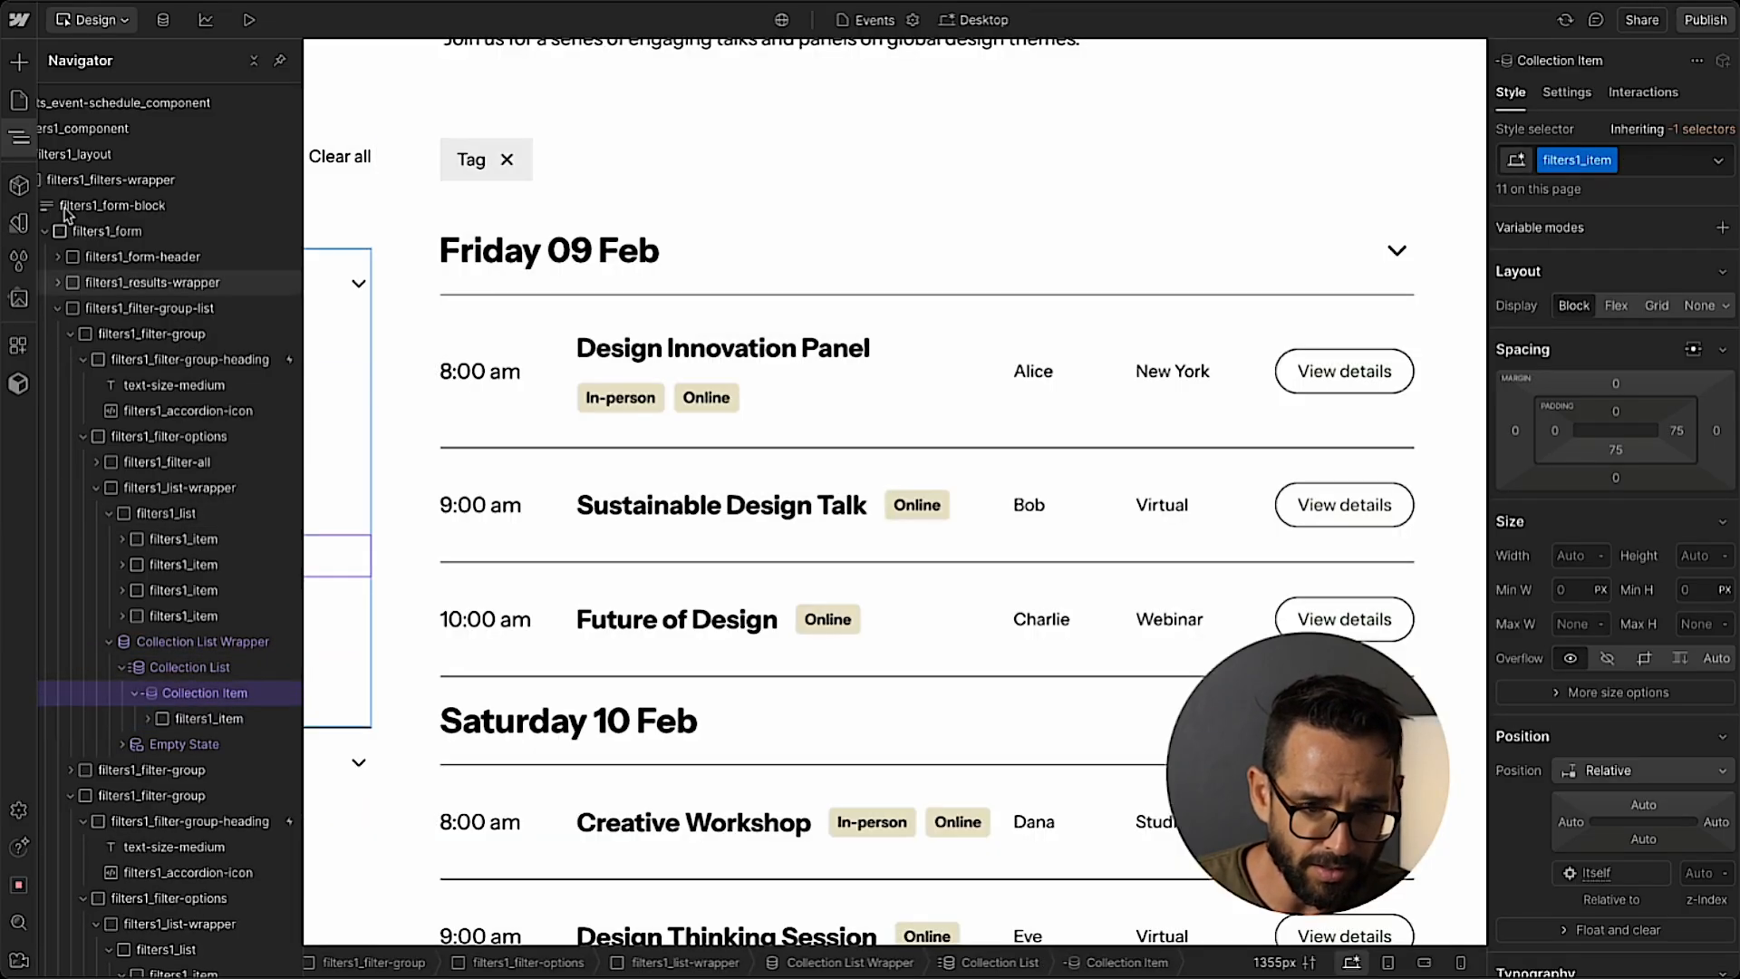
left_click(19, 138)
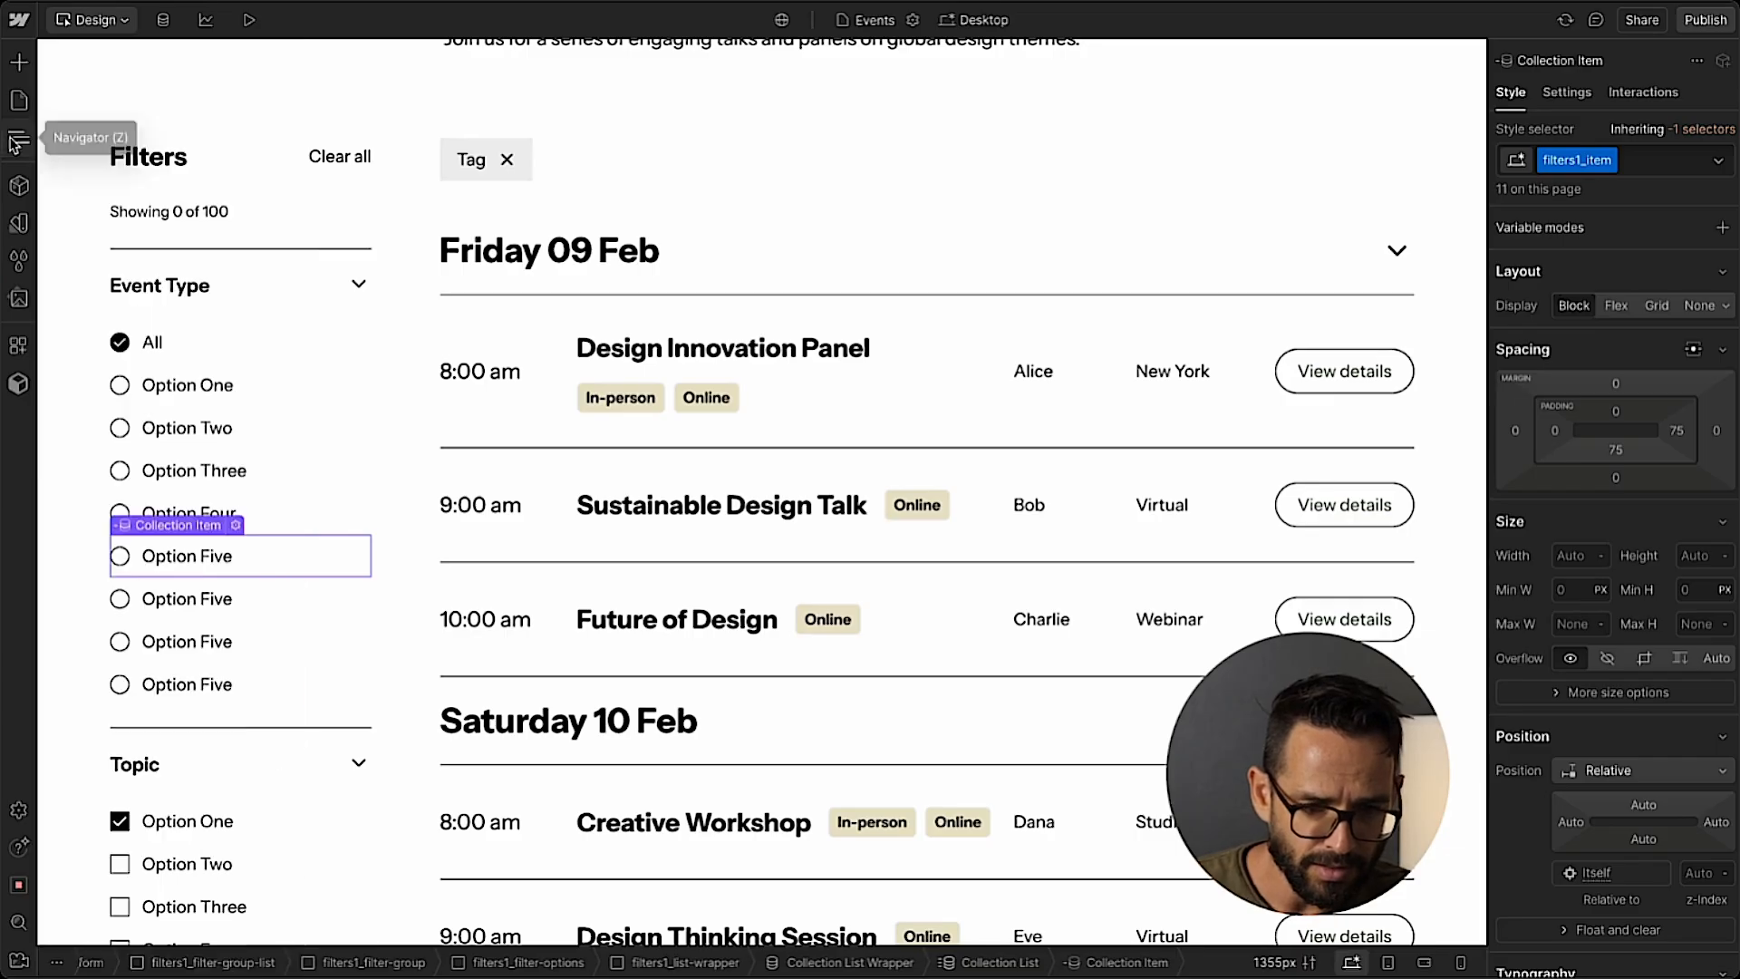
Connect the label text of the radio button inside the Collection Item to the Event Types Name field.
left_click(174, 560)
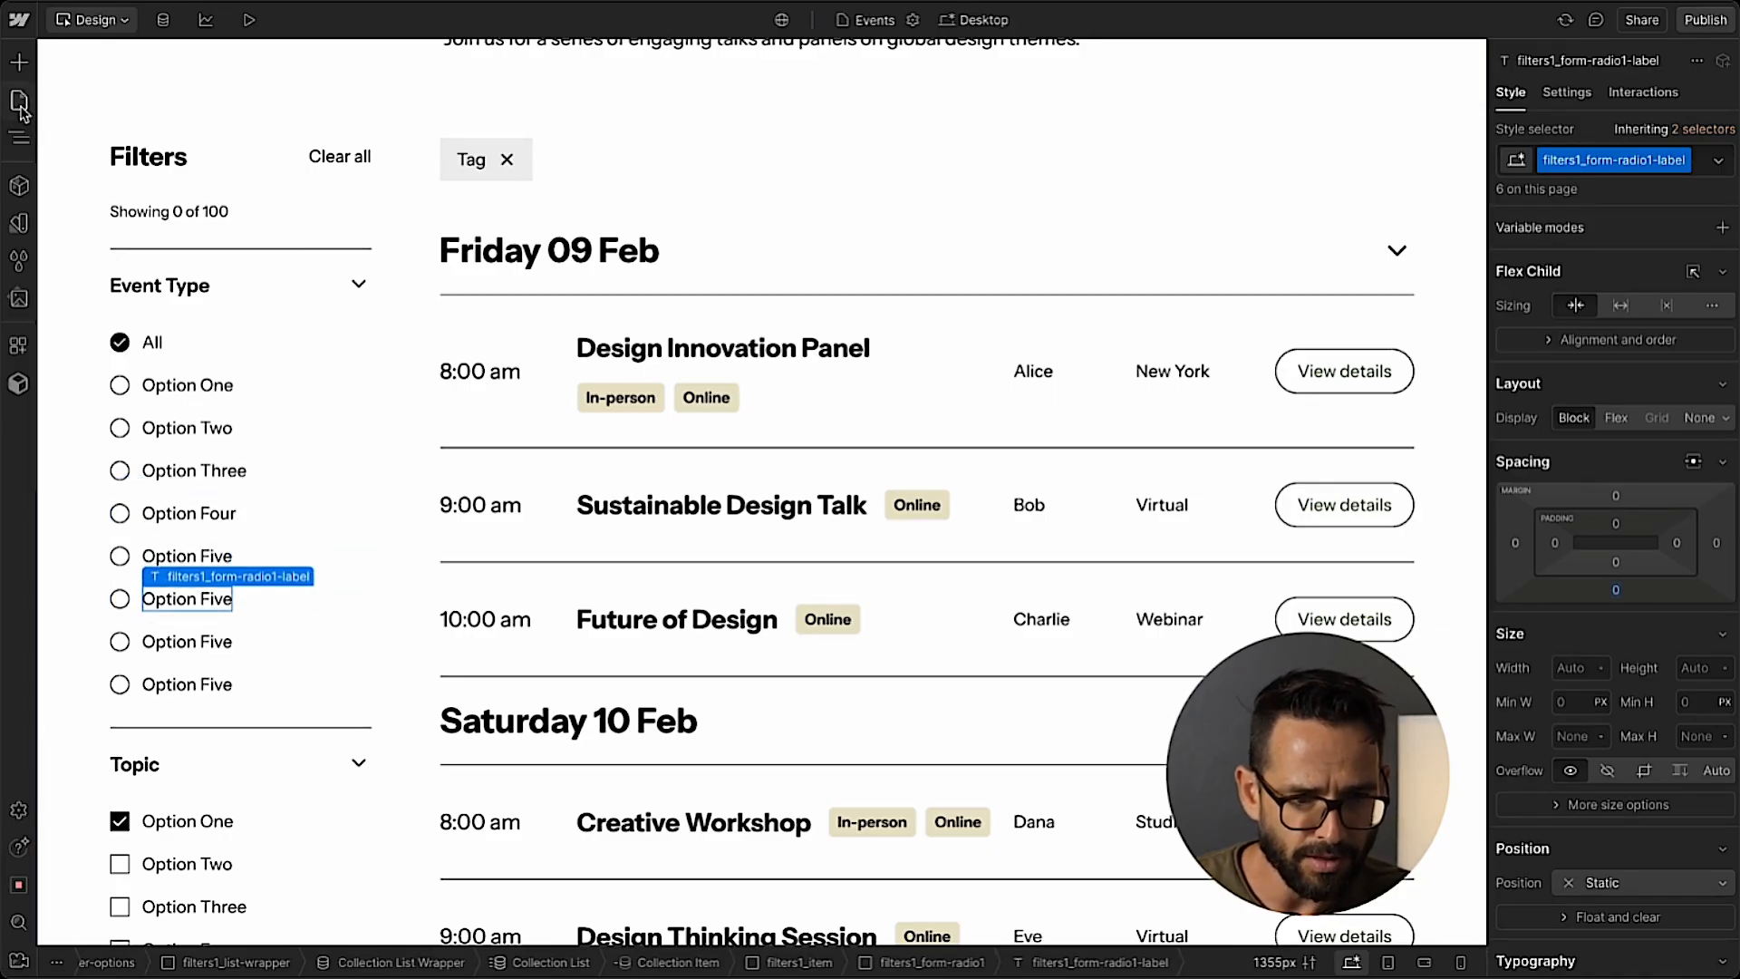
left_click(19, 139)
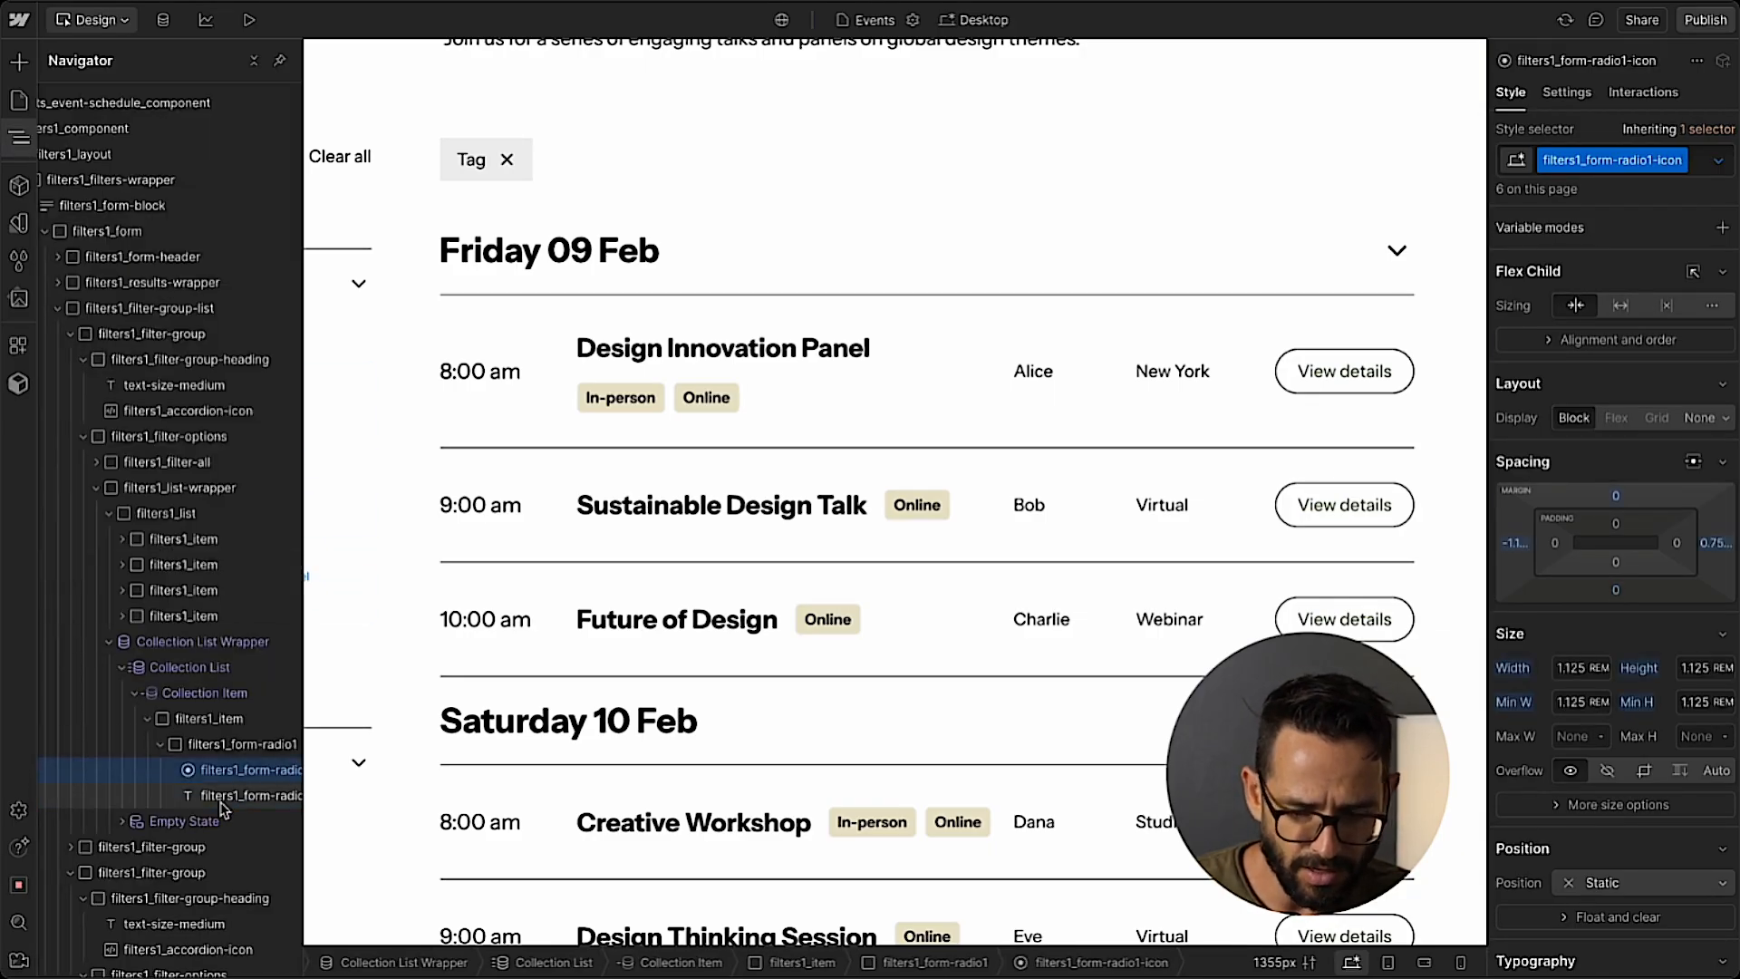
left_click(1586, 89)
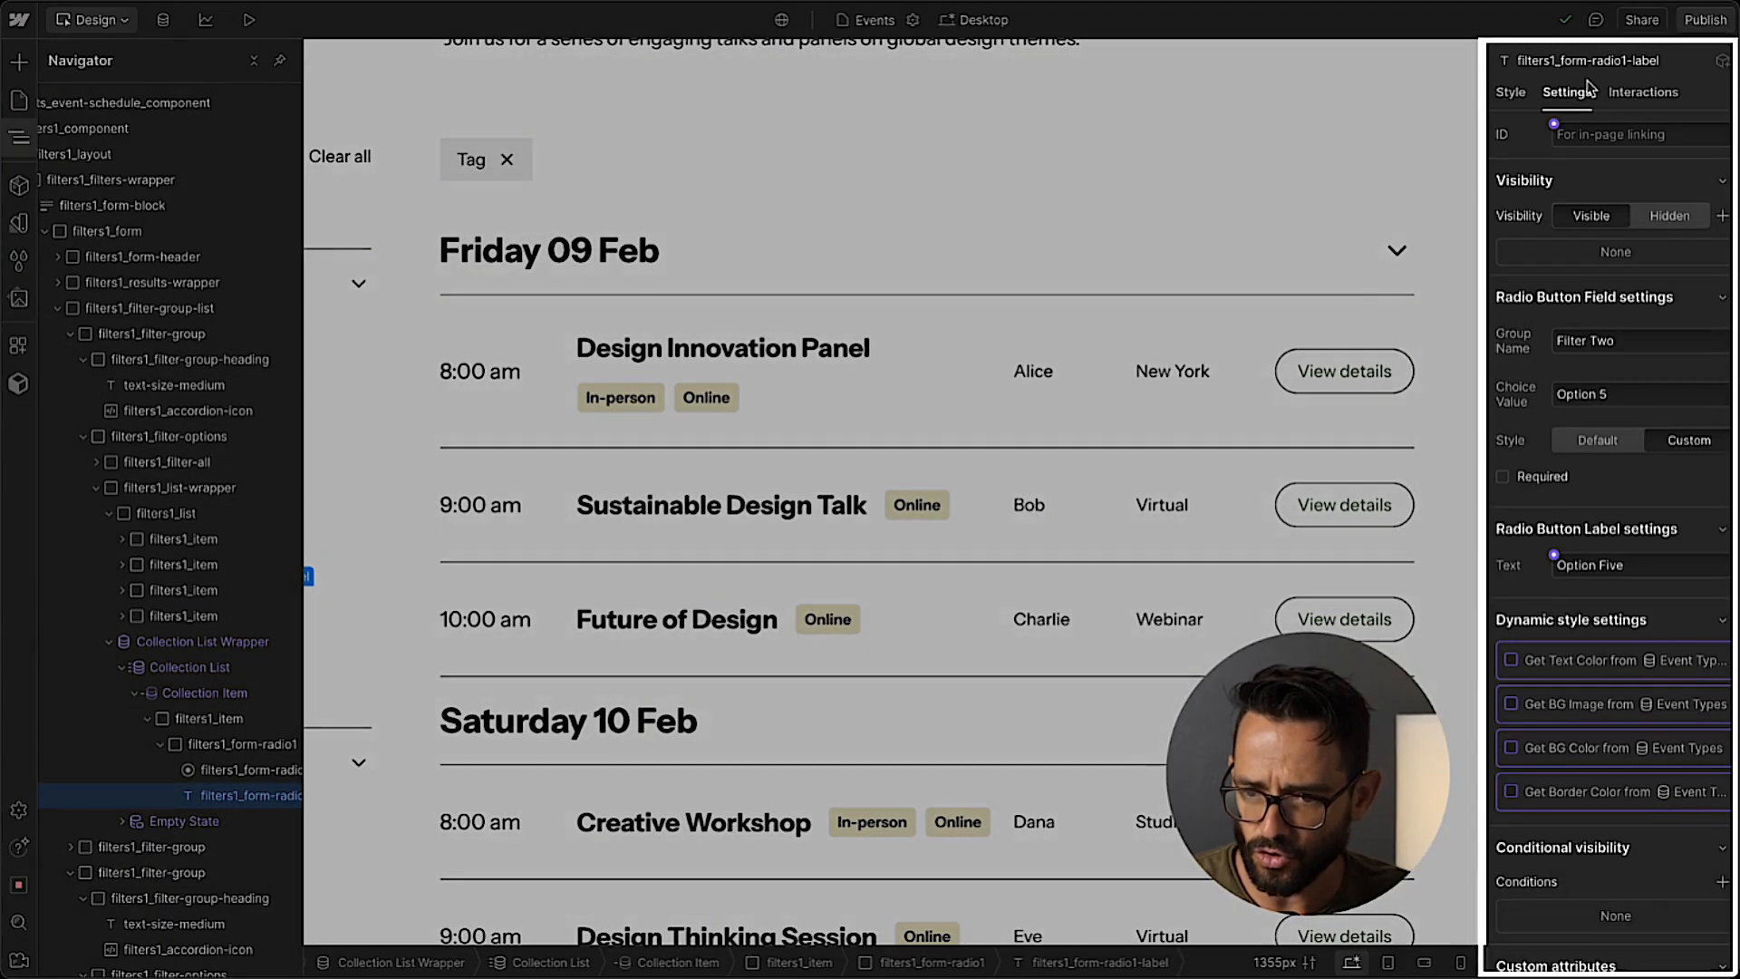
left_click(1554, 555)
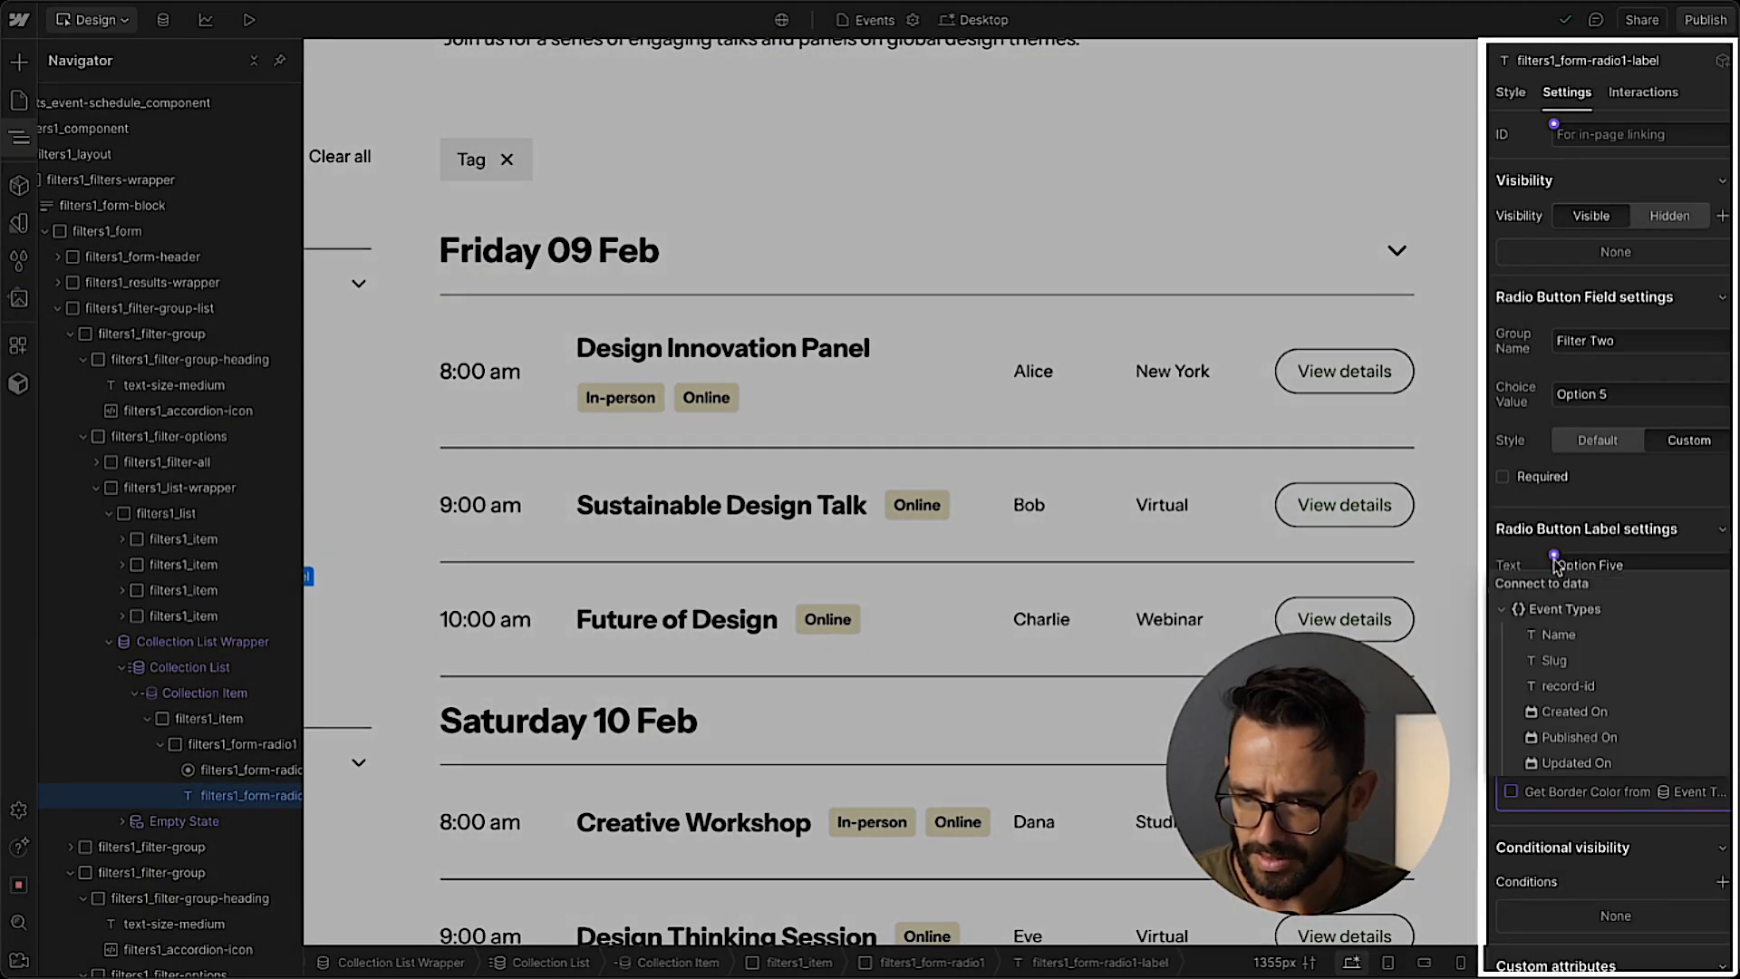
left_click(1556, 638)
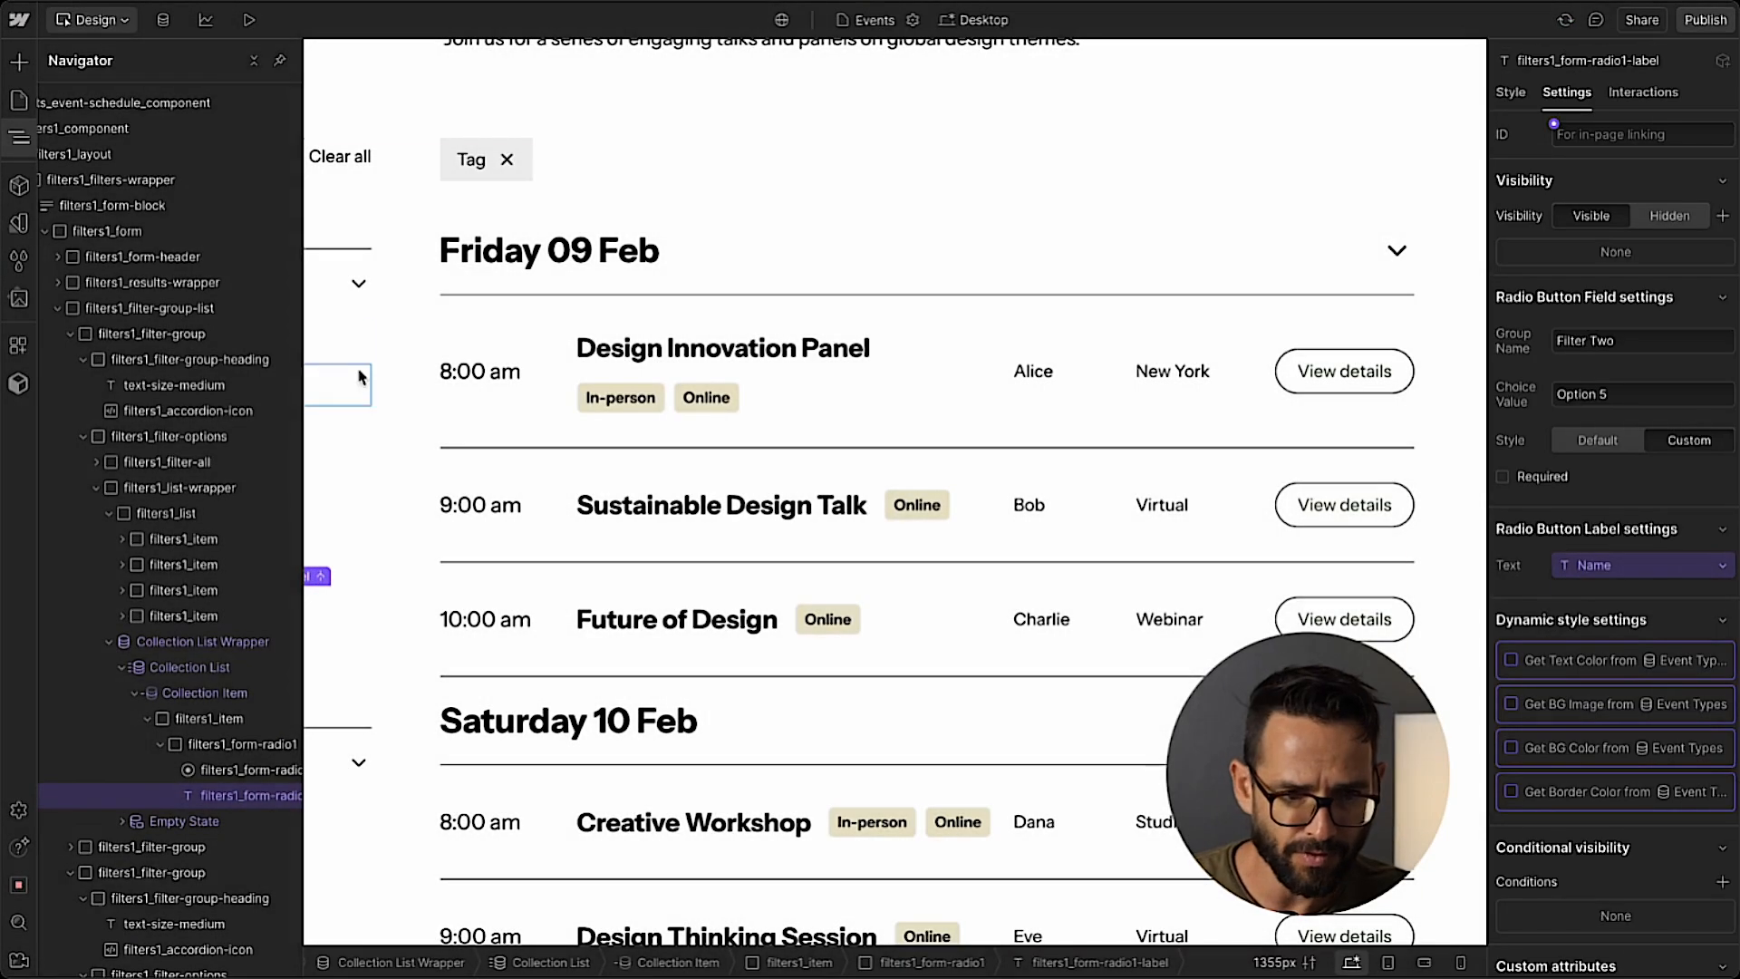
left_click(20, 134)
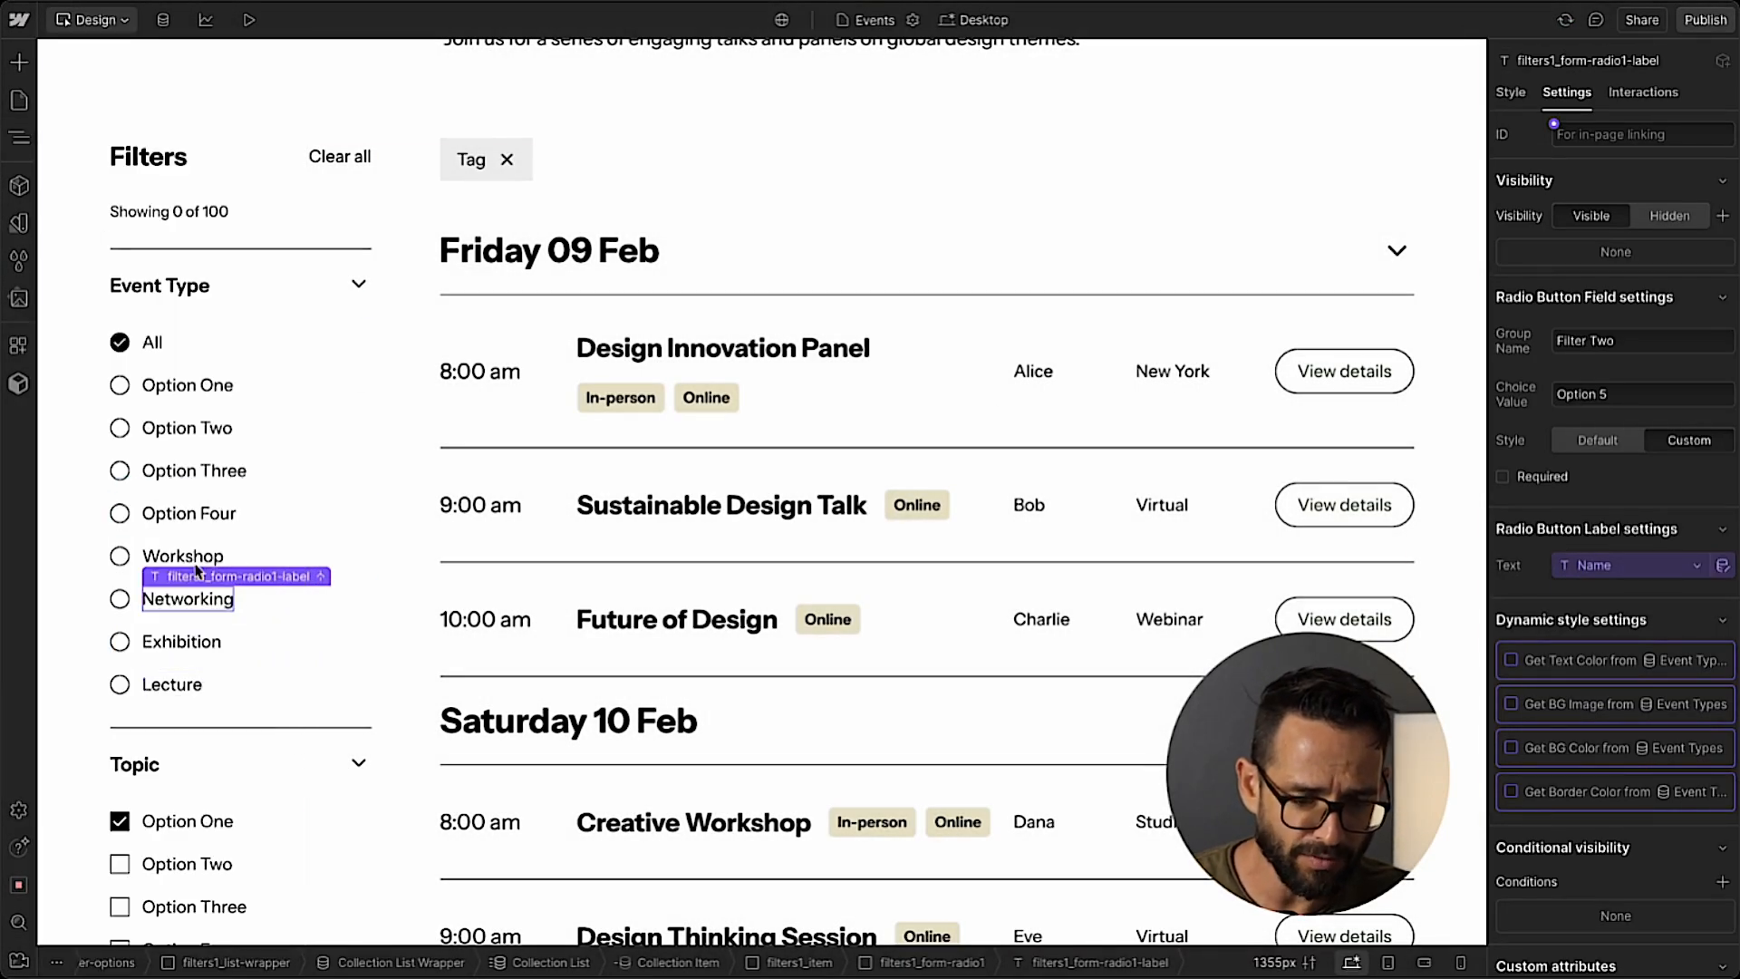
left_click(227, 698)
left_click(276, 645)
left_click(277, 594)
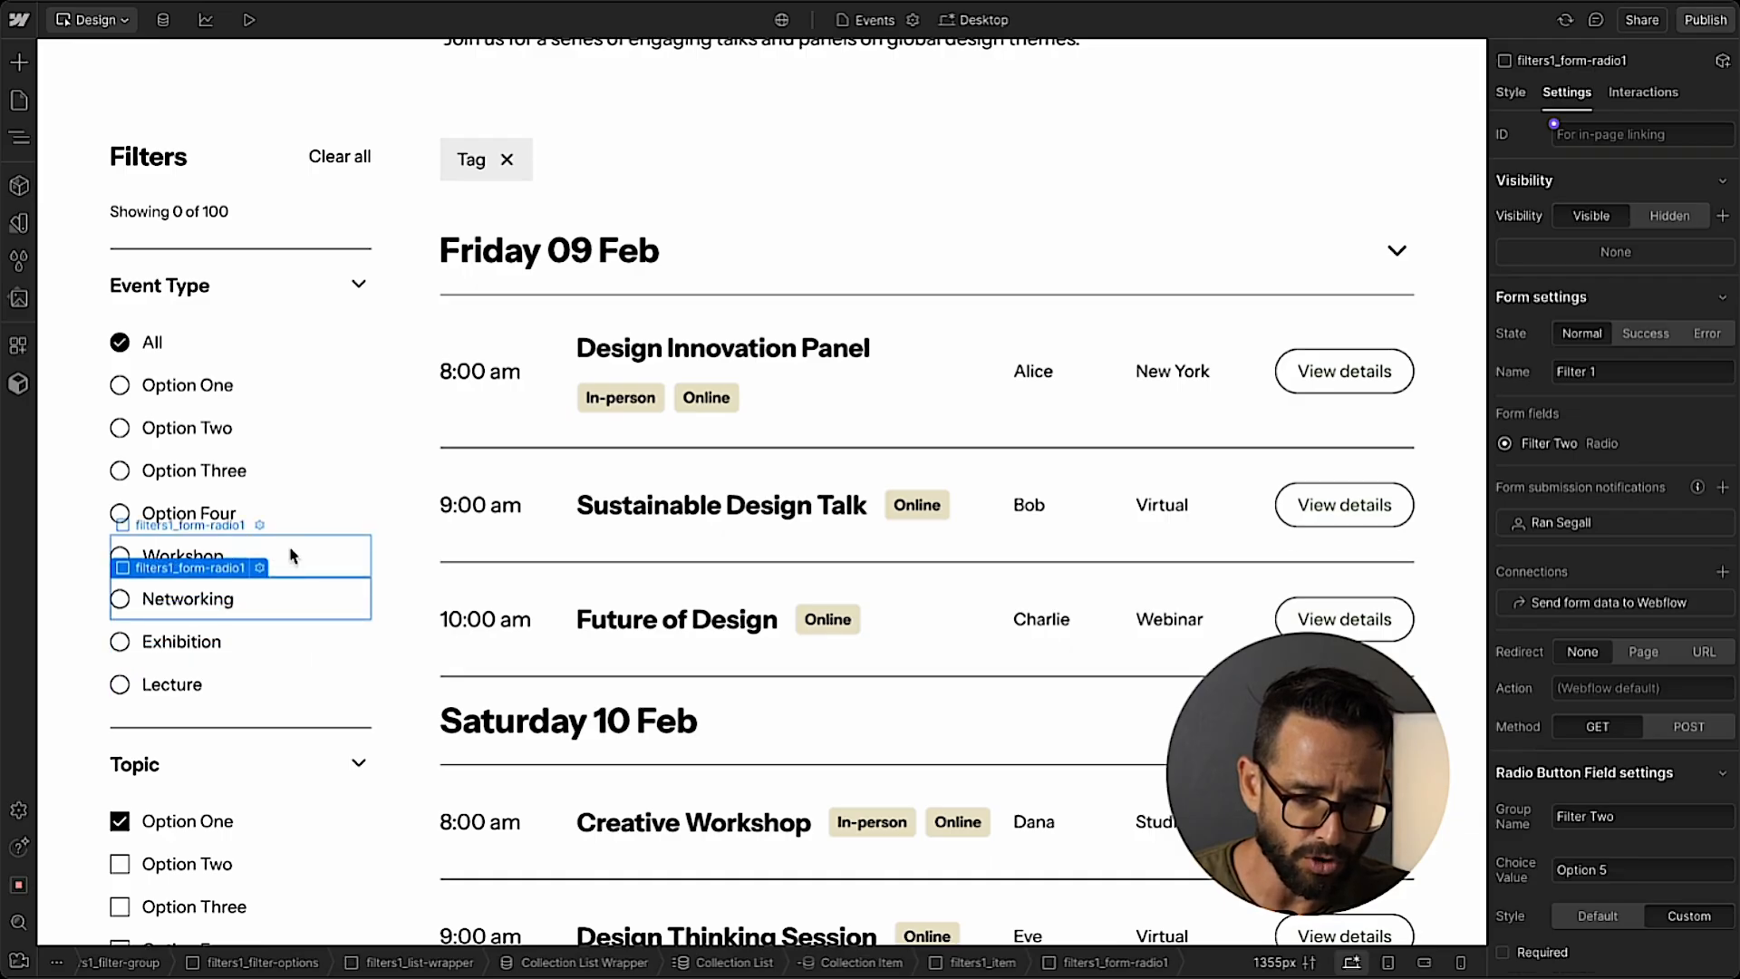
left_click(292, 556)
left_click(298, 522)
key("Delete")
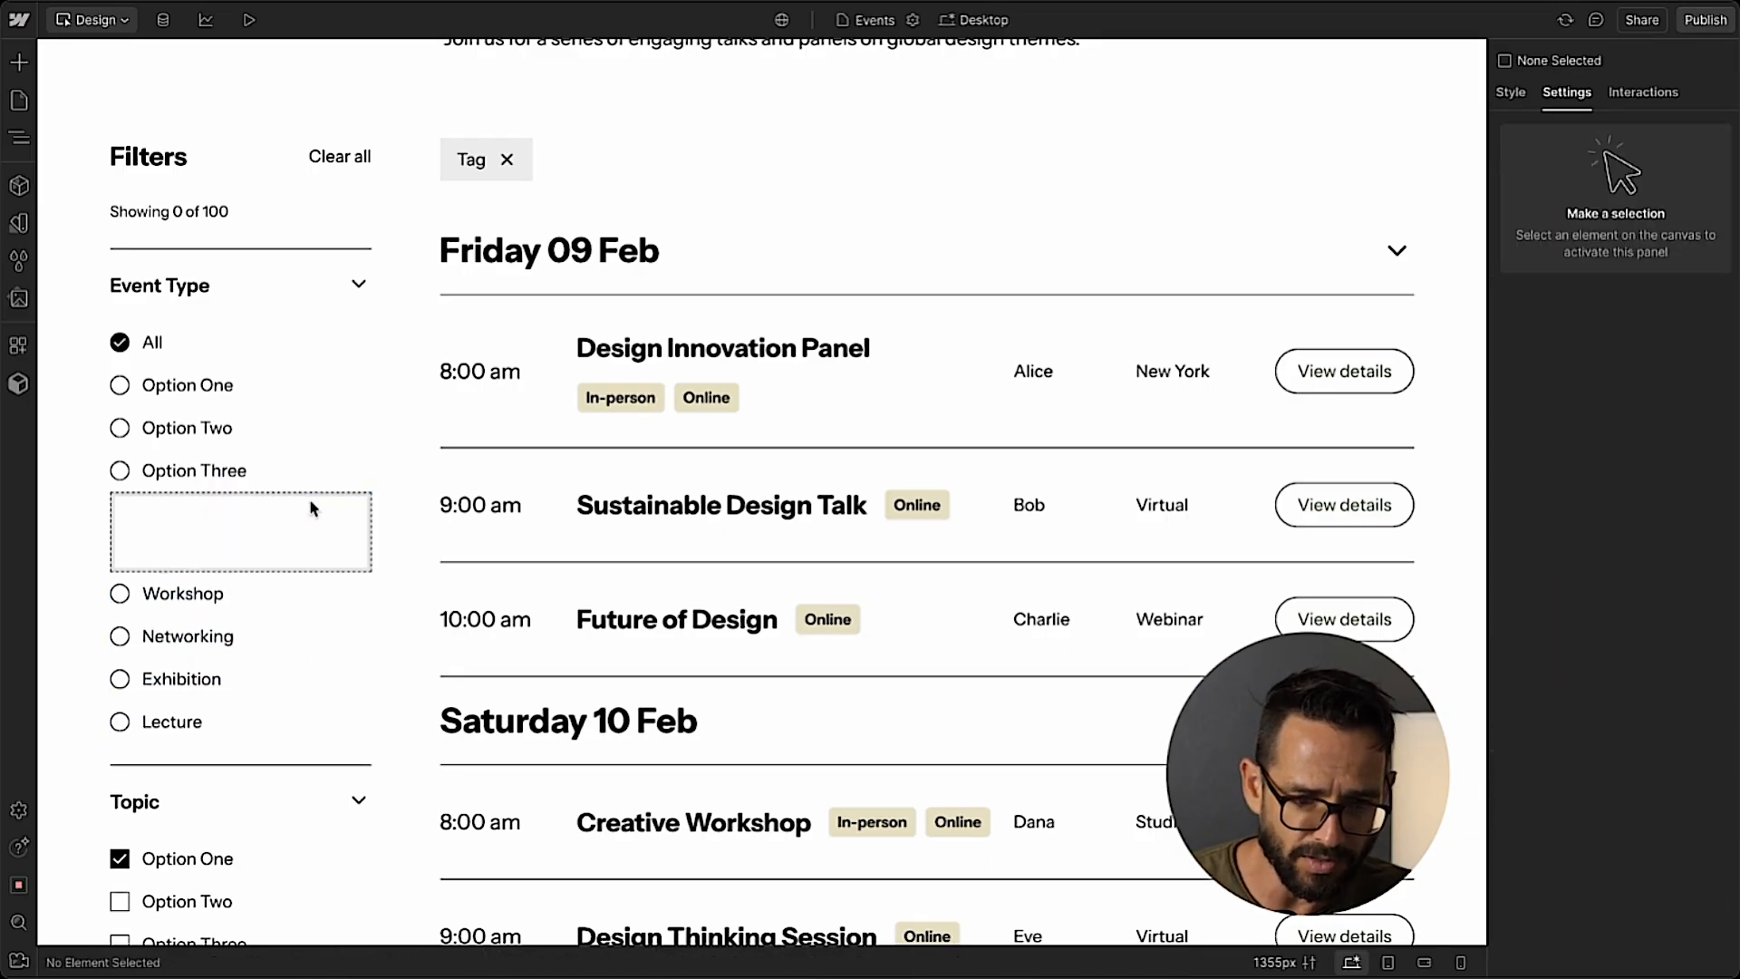
key("ctrl+z")
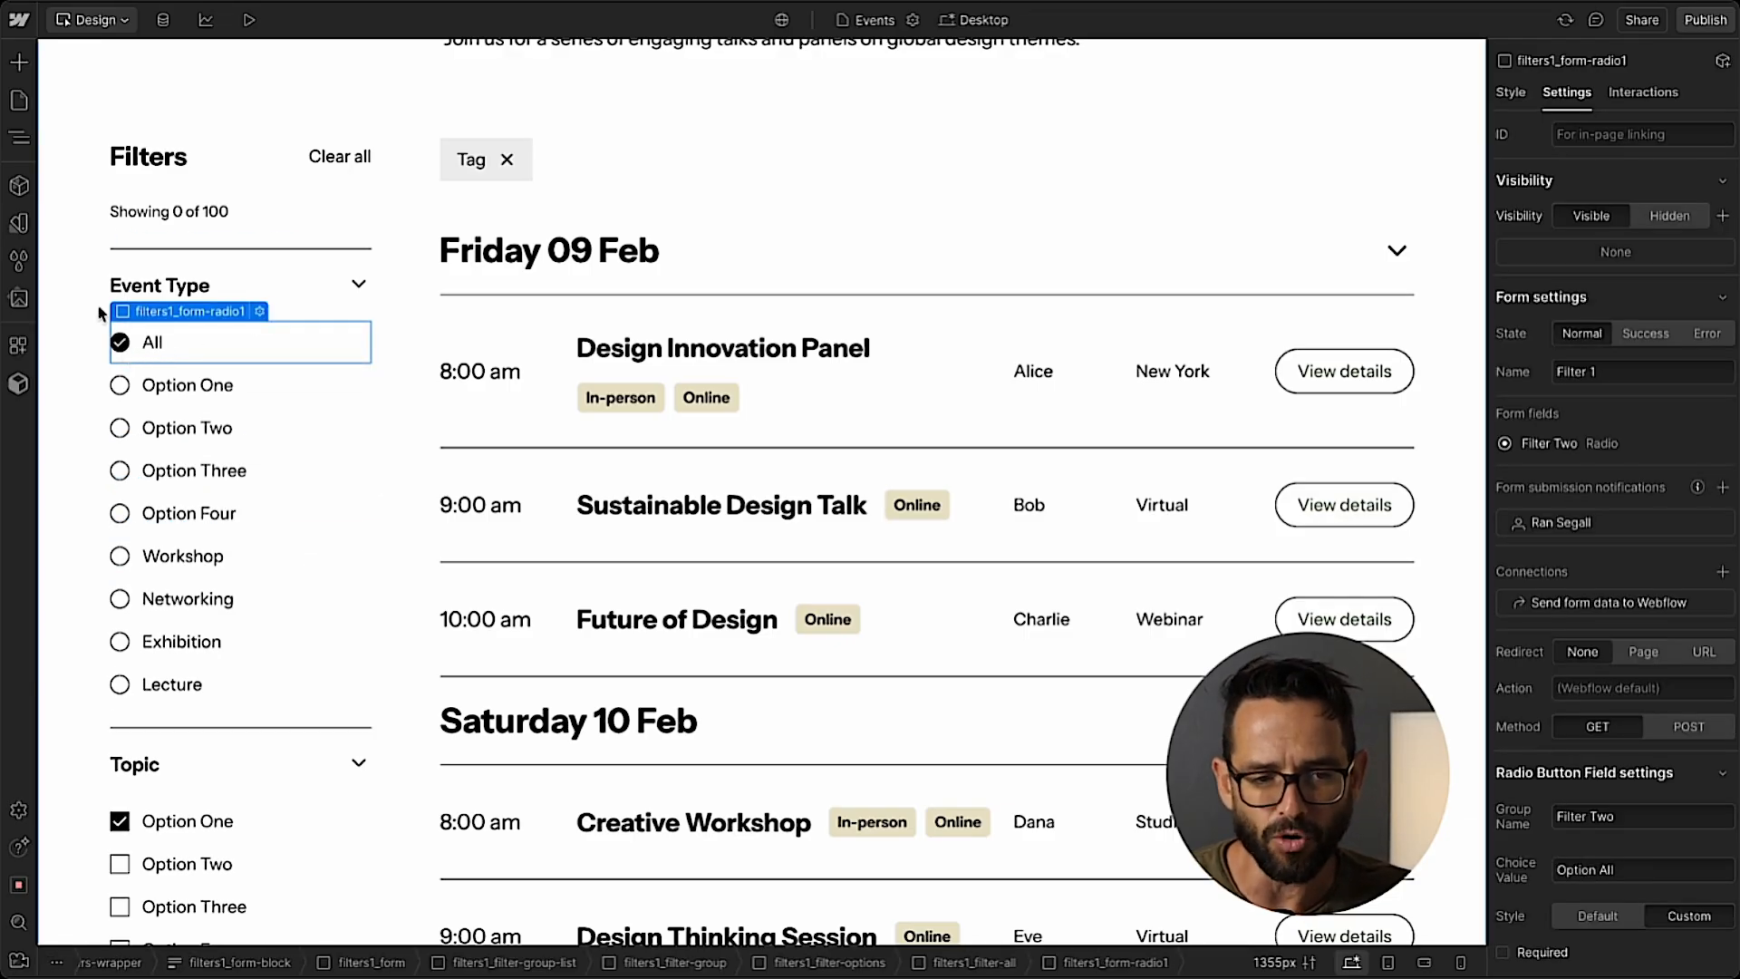
Apply the filters1_list-wrapper class to the Collection List Wrapper in the Event Type filter.
left_click(18, 138)
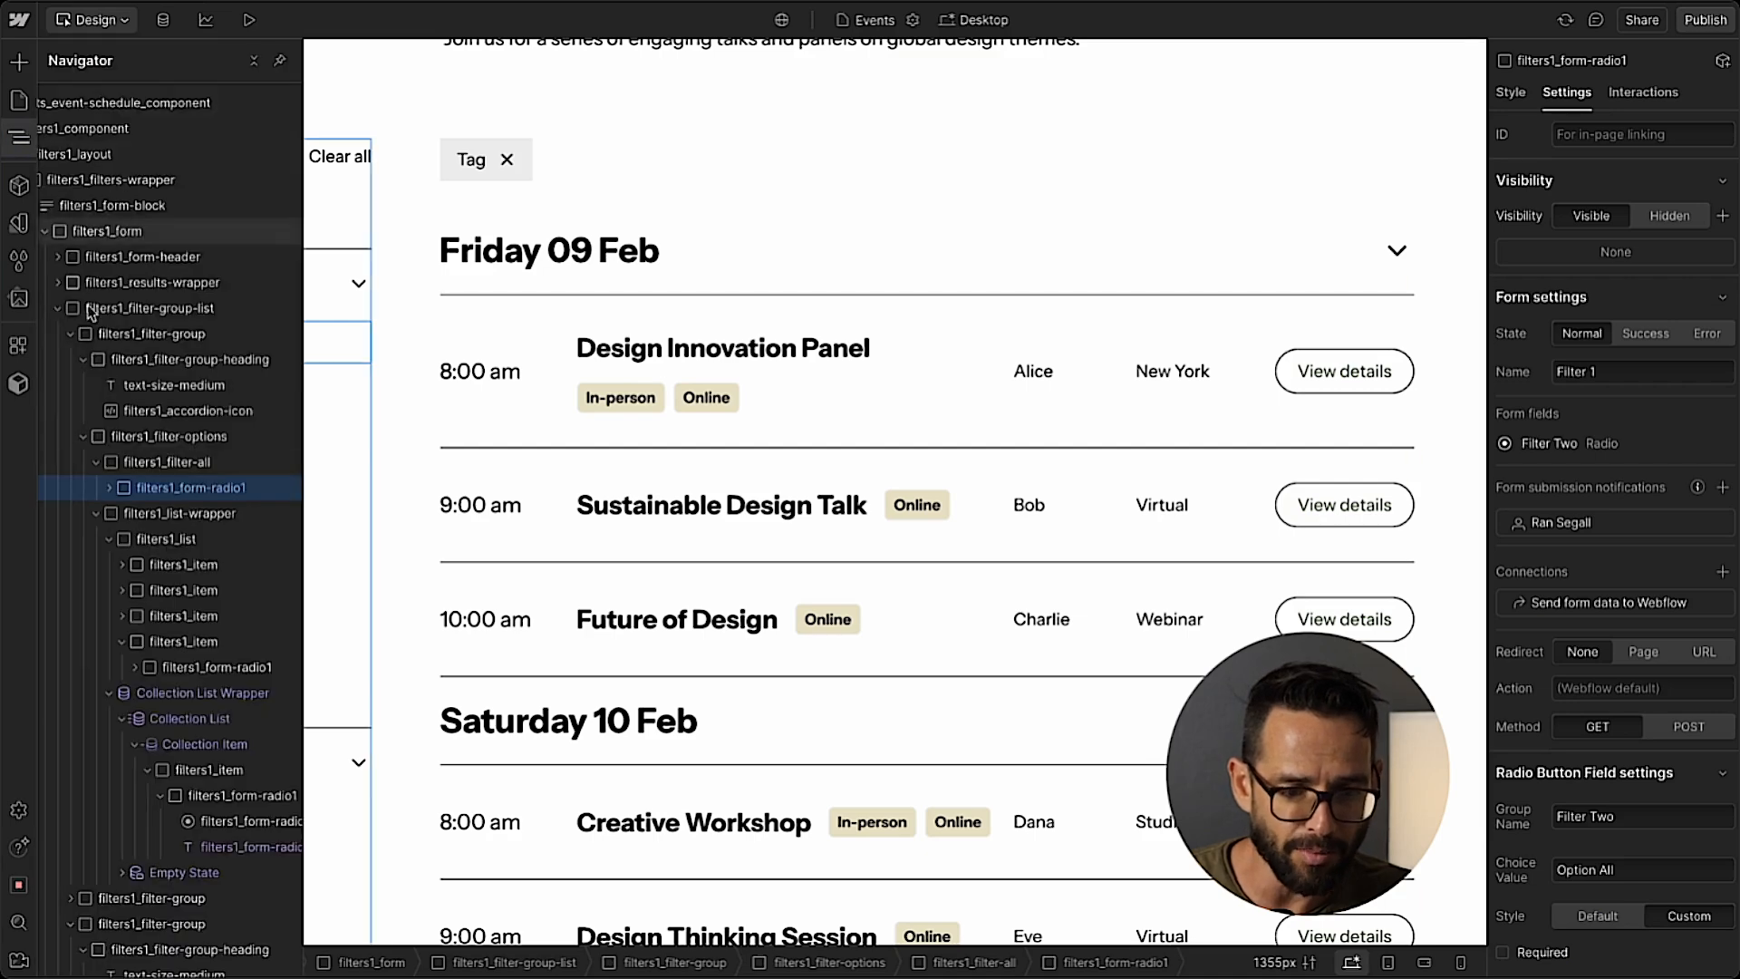
left_click(190, 464)
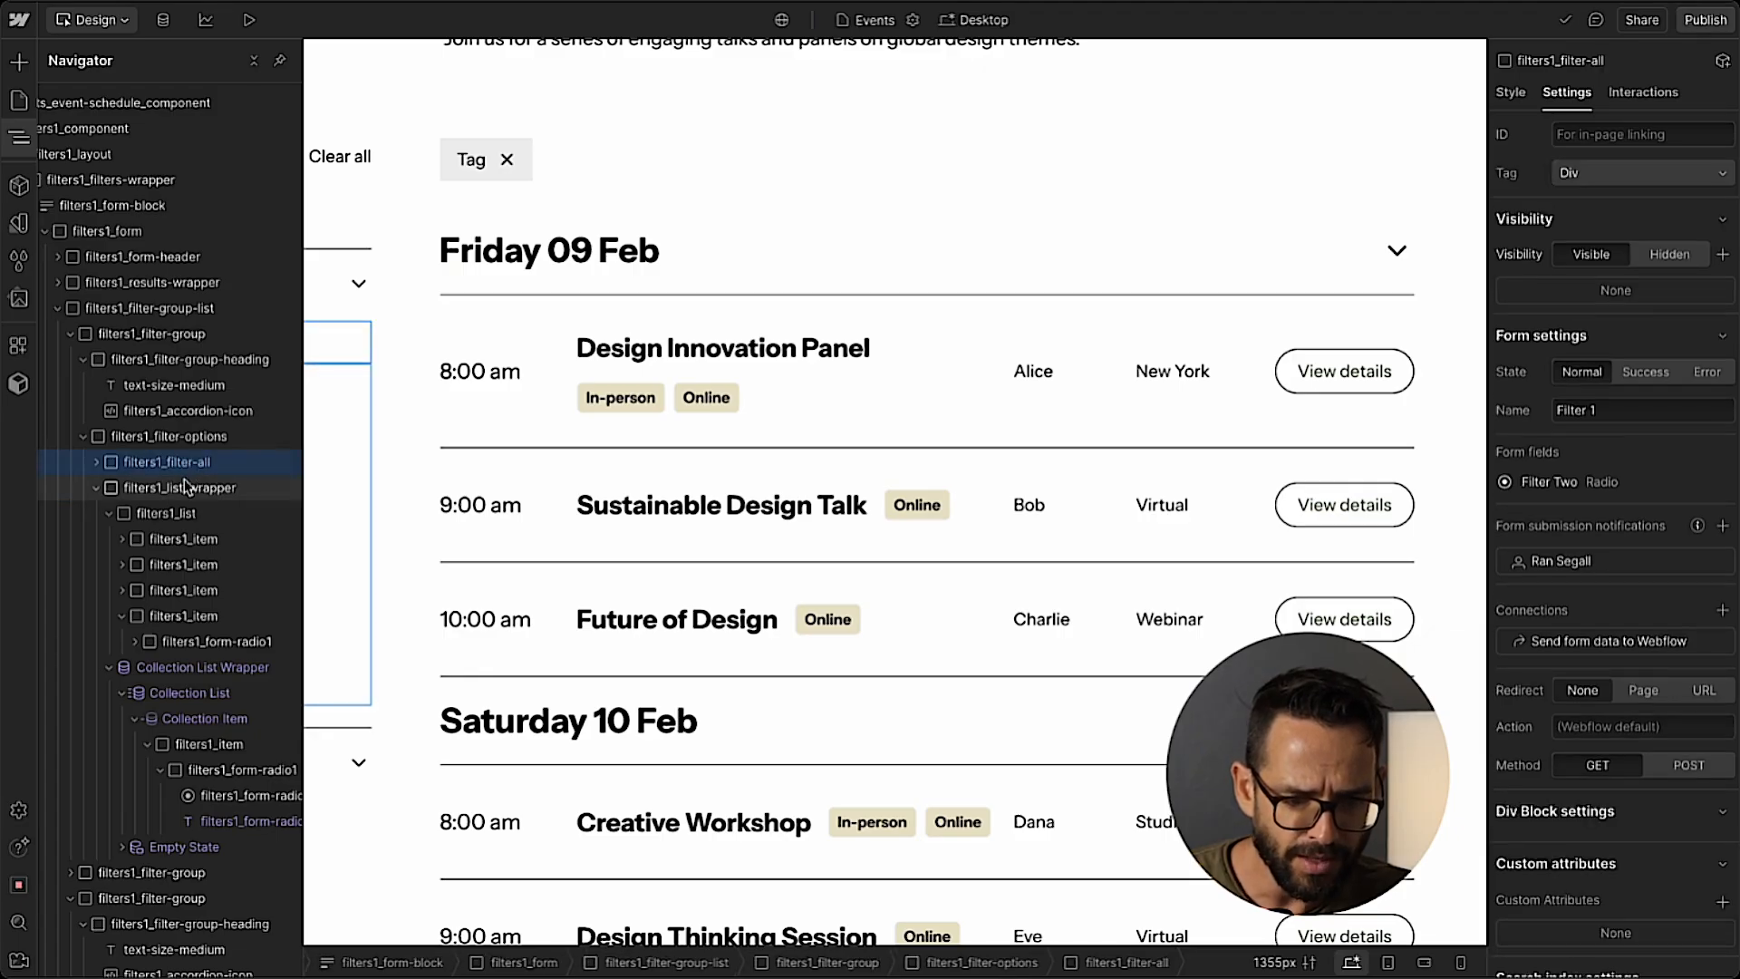
left_click(184, 488)
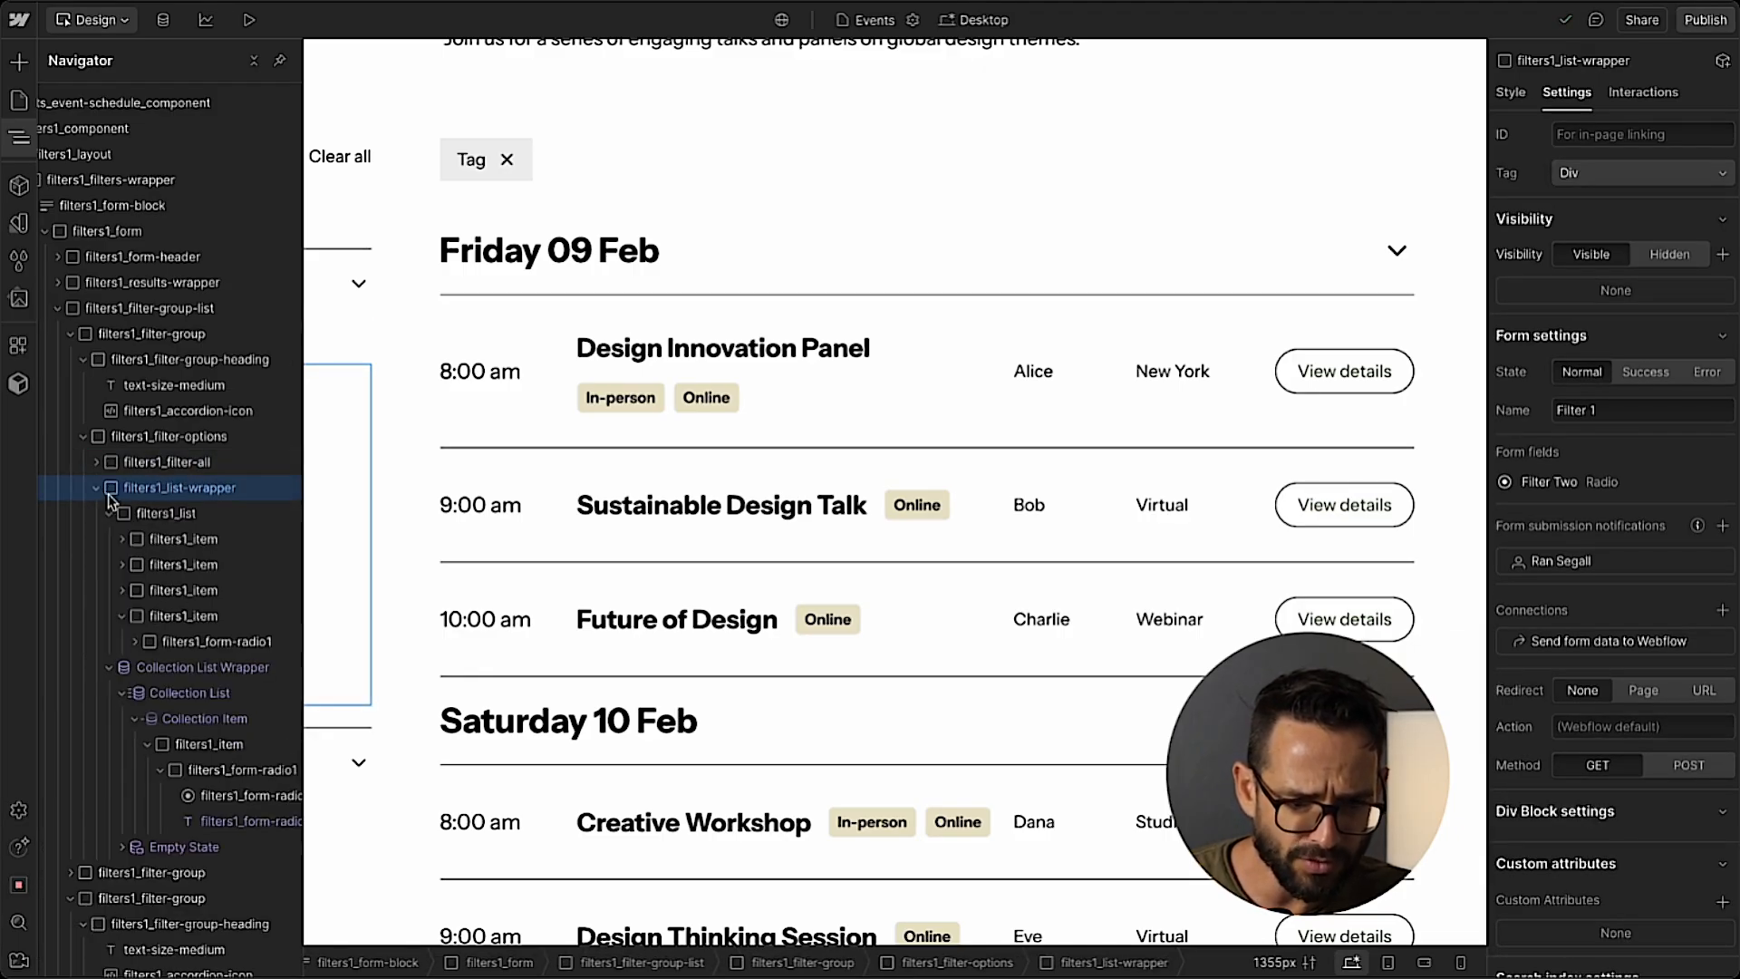
left_click(163, 668)
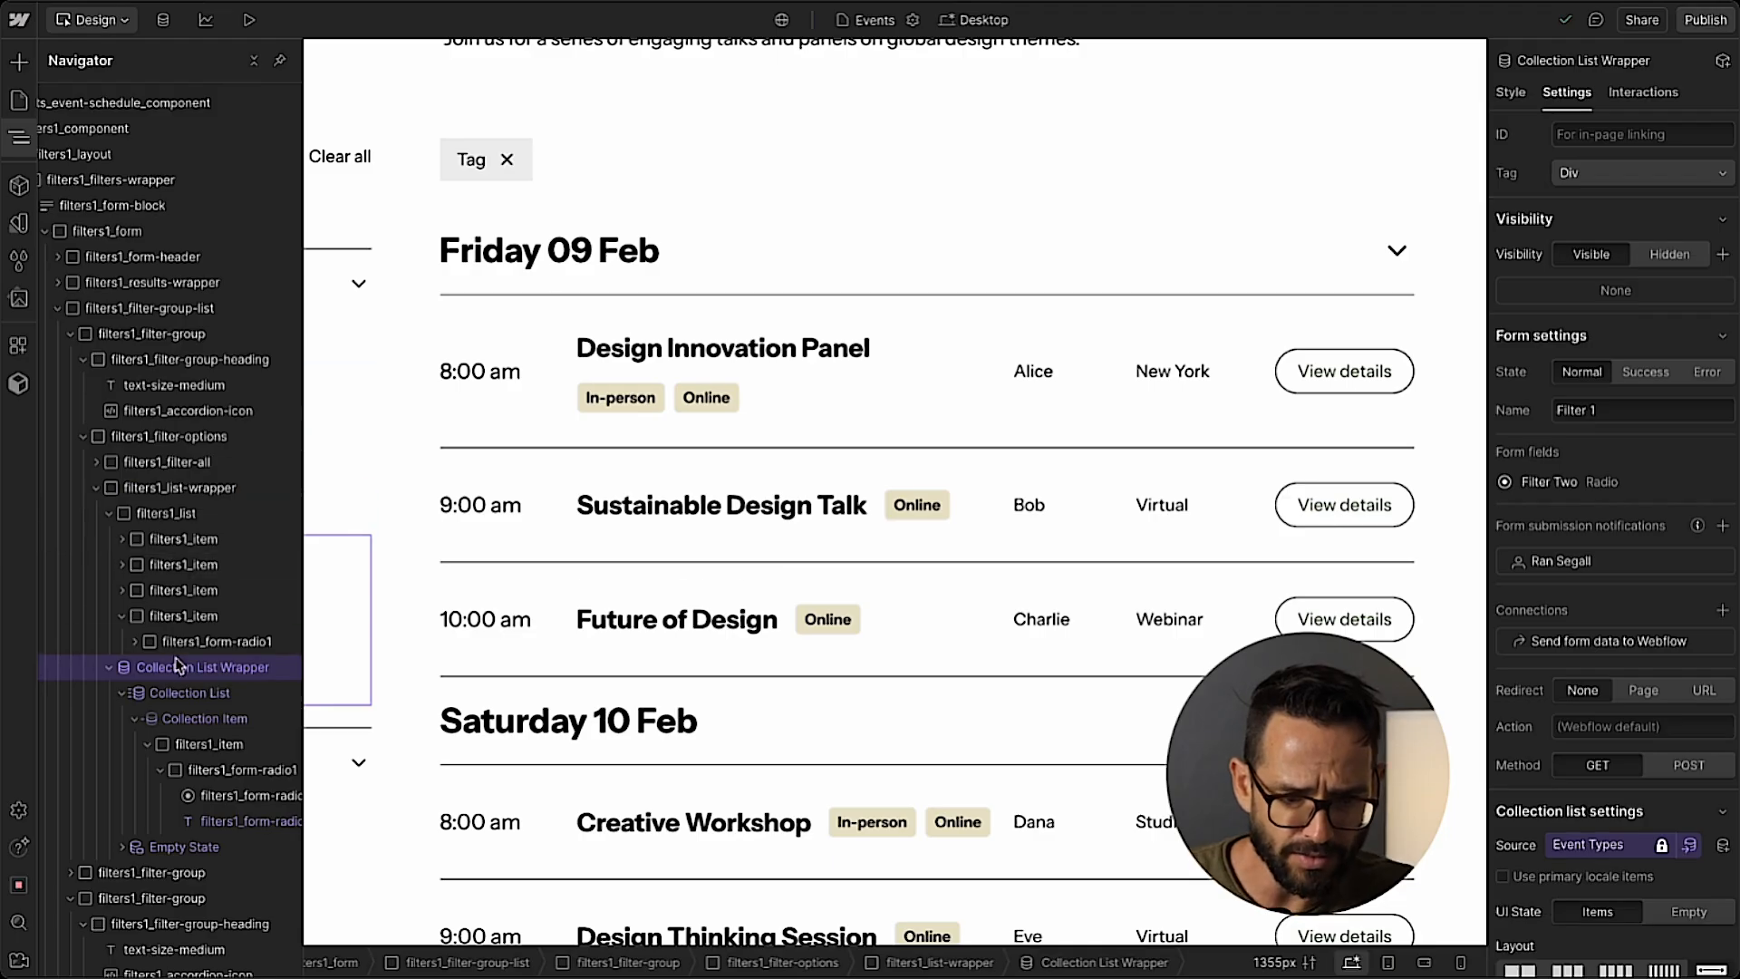
left_click(181, 488)
left_click(1511, 91)
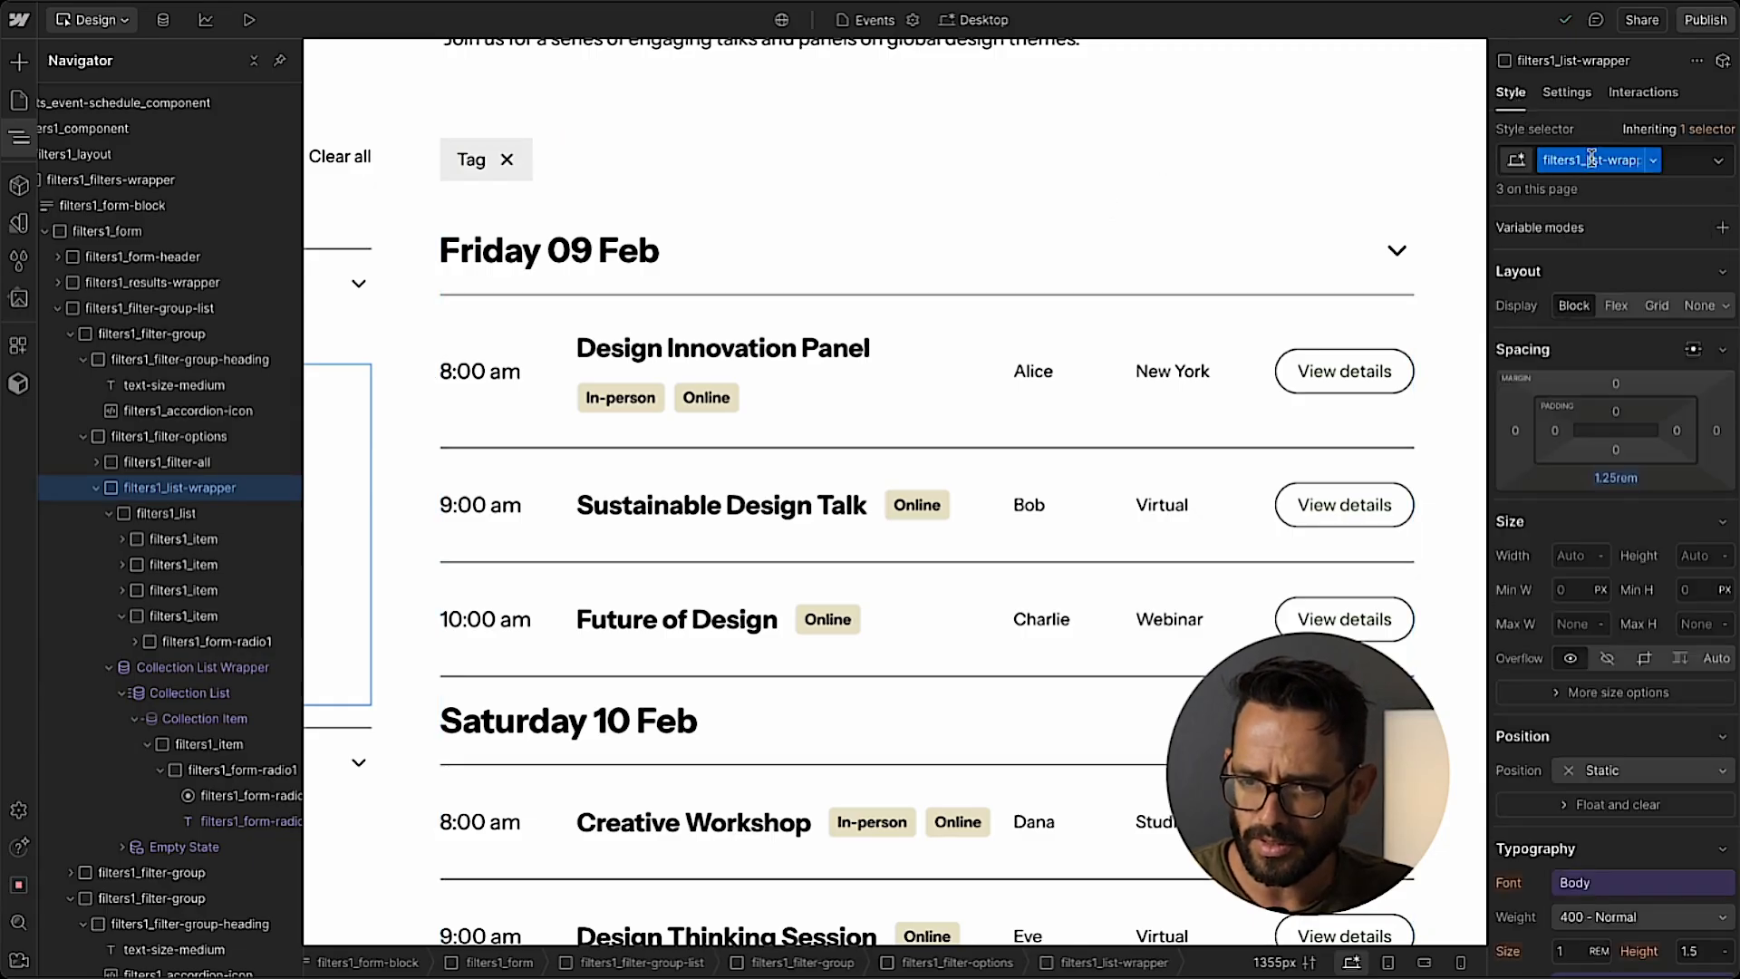
left_click(136, 667)
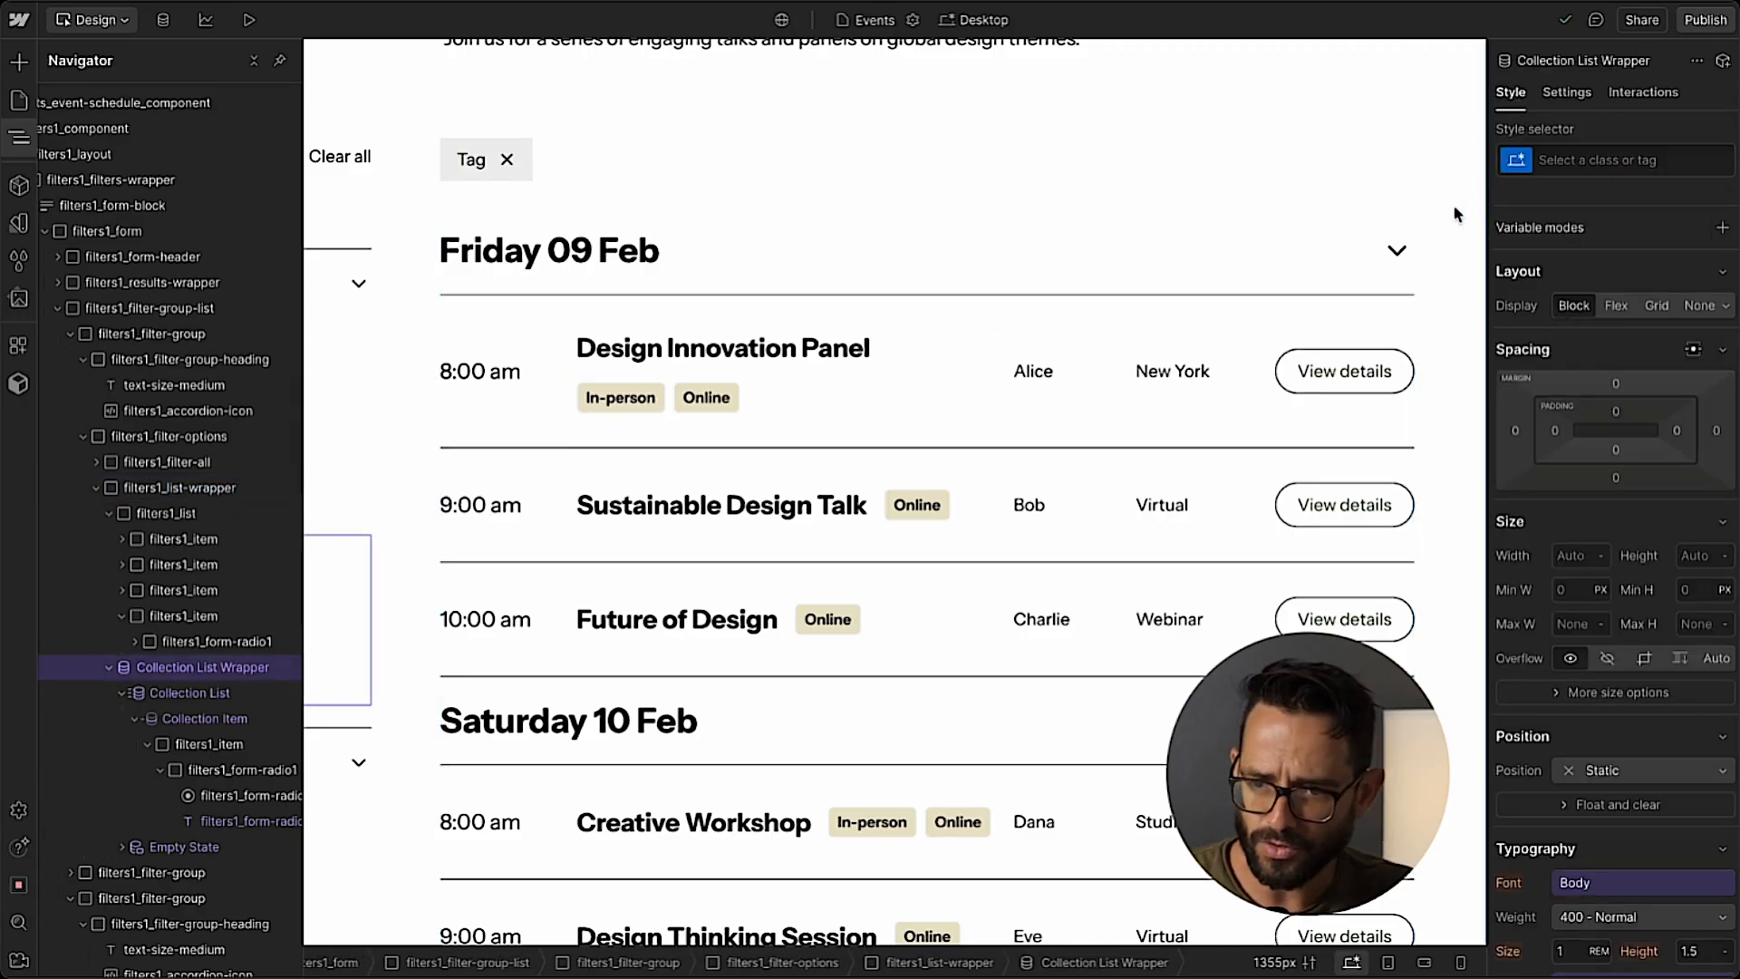
left_click(1557, 162)
type("filters1_list-wrapper")
key("Return")
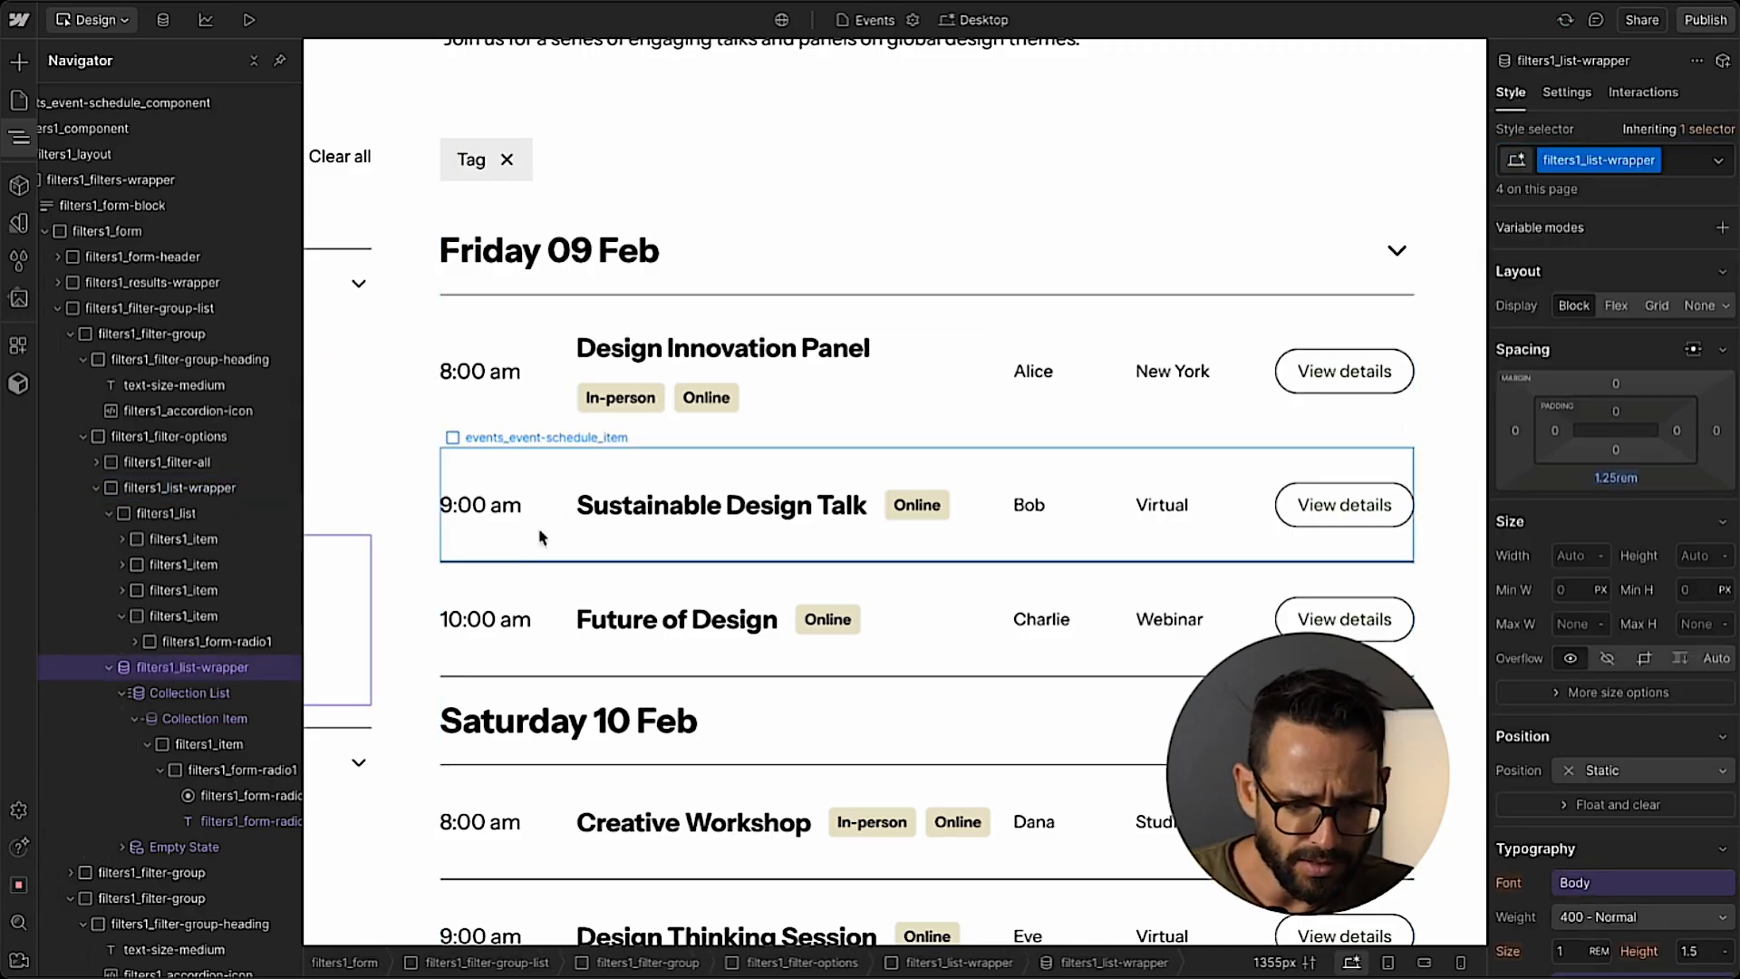
Apply the filters1_list class to the Collection List in the Event Type filter.
left_click(181, 513)
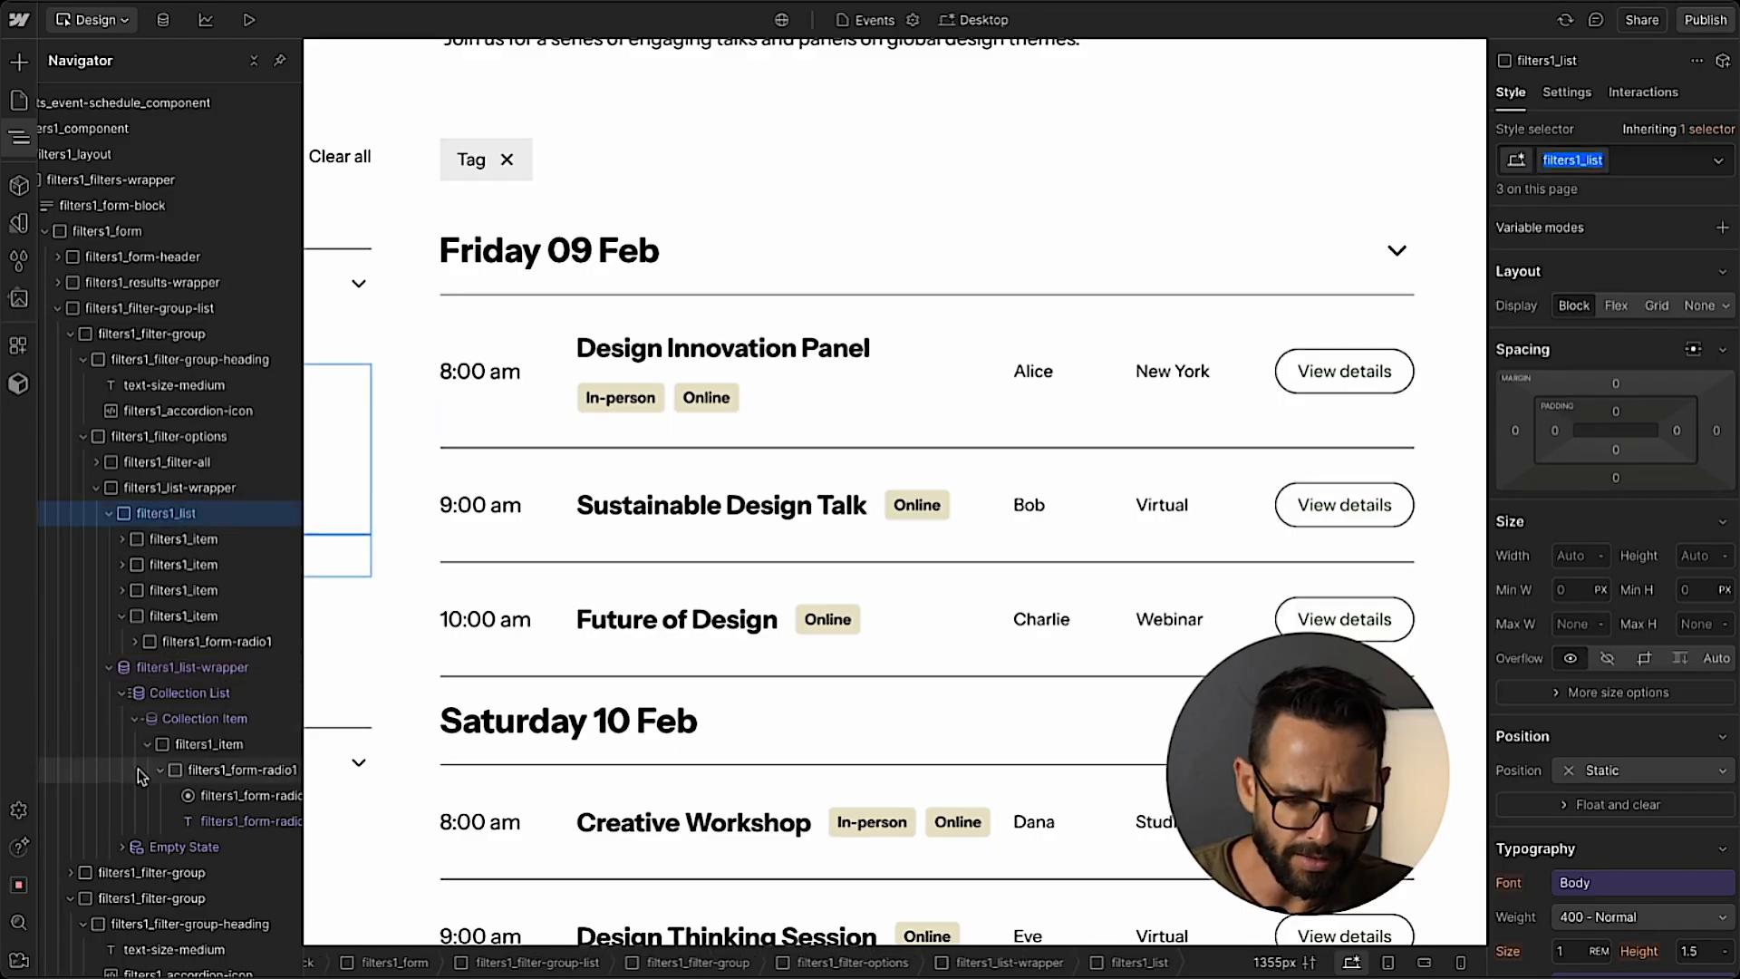
left_click(181, 692)
left_click(1588, 159)
type("filters1_list")
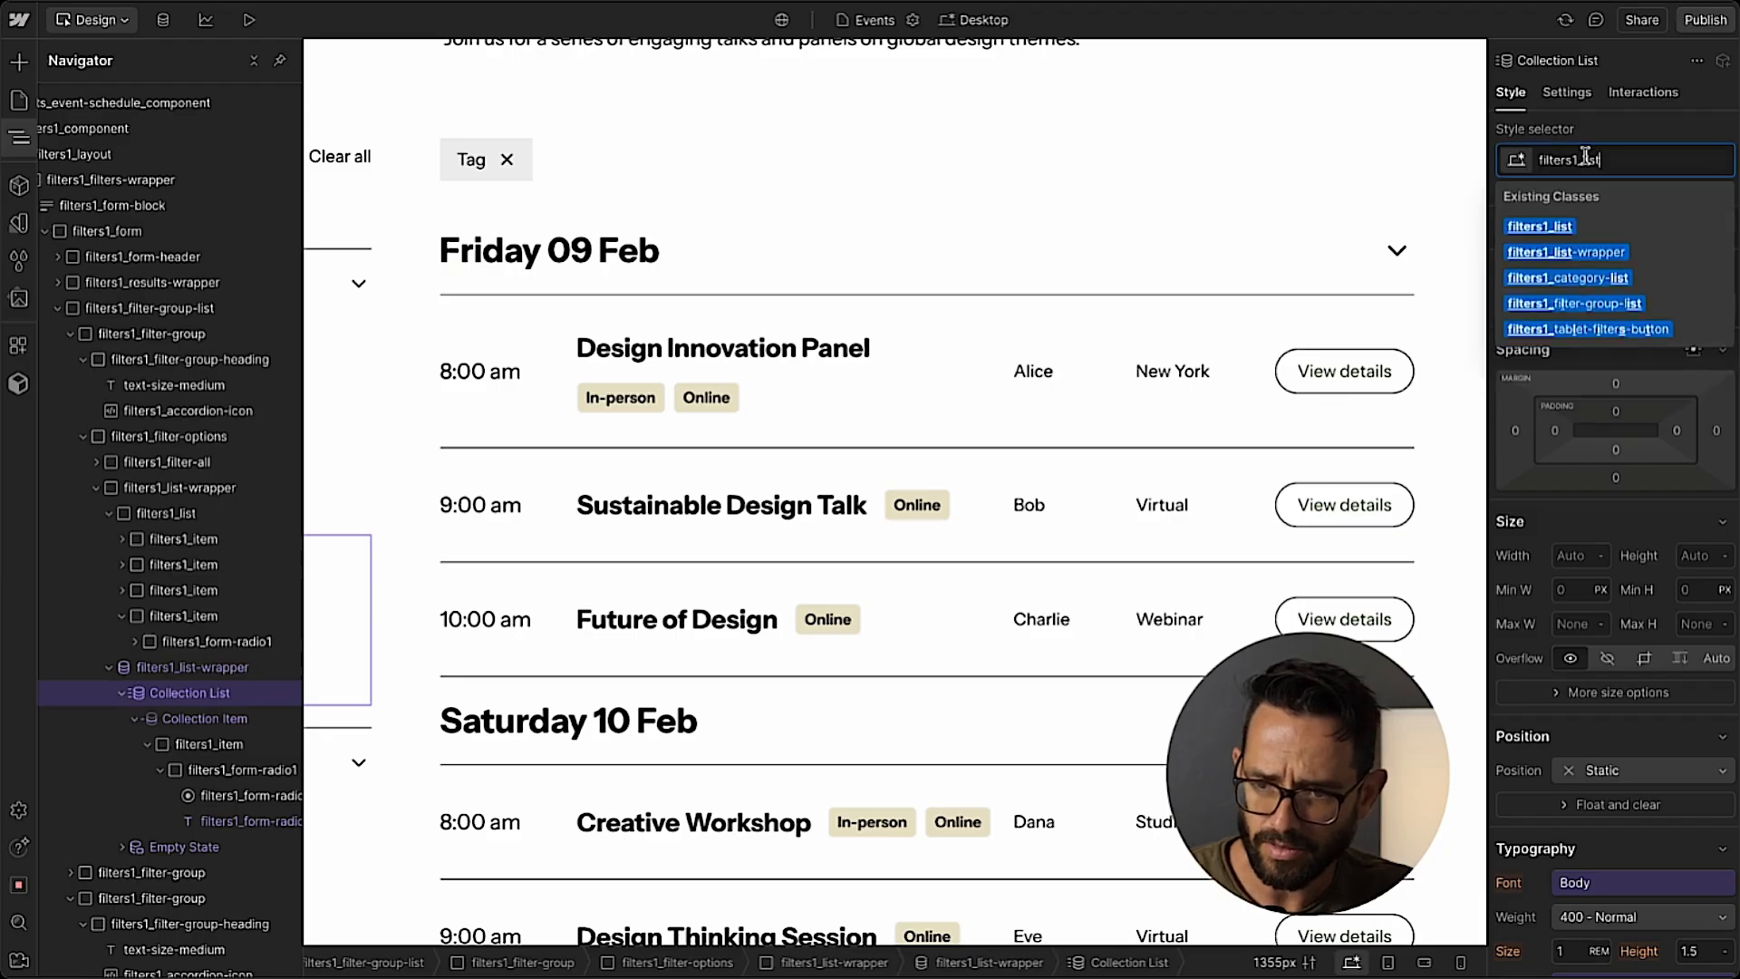
key("Return")
left_click(161, 495)
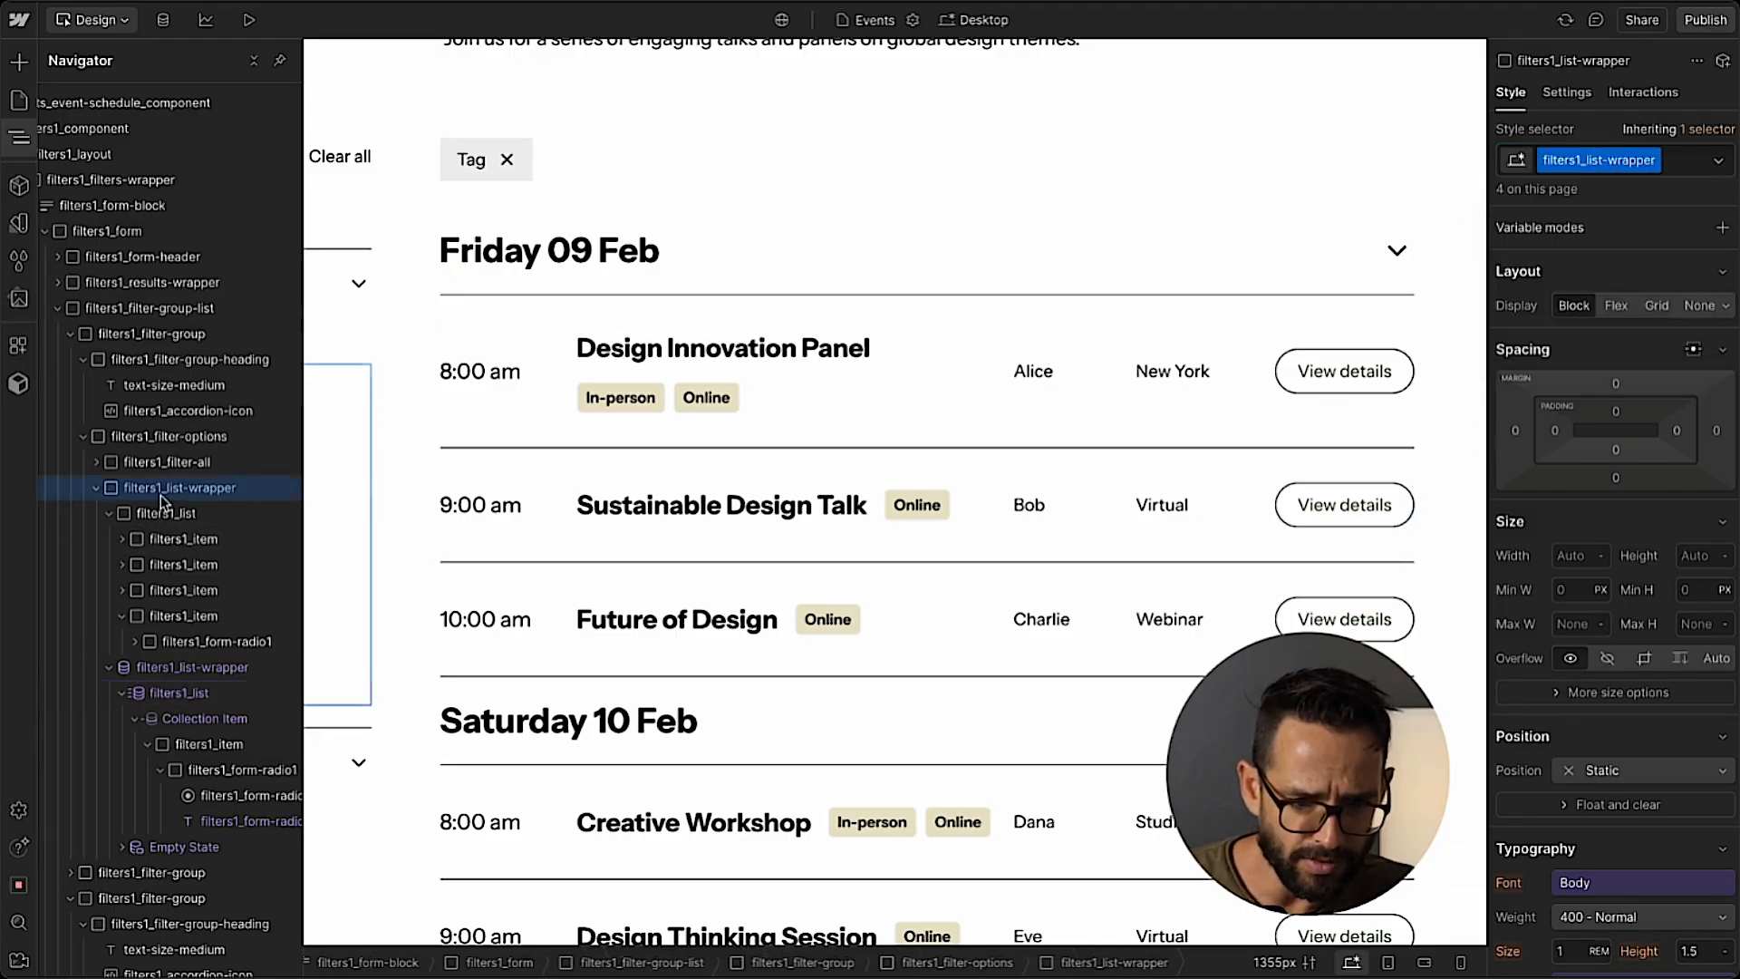
key("Delete")
left_click(95, 461)
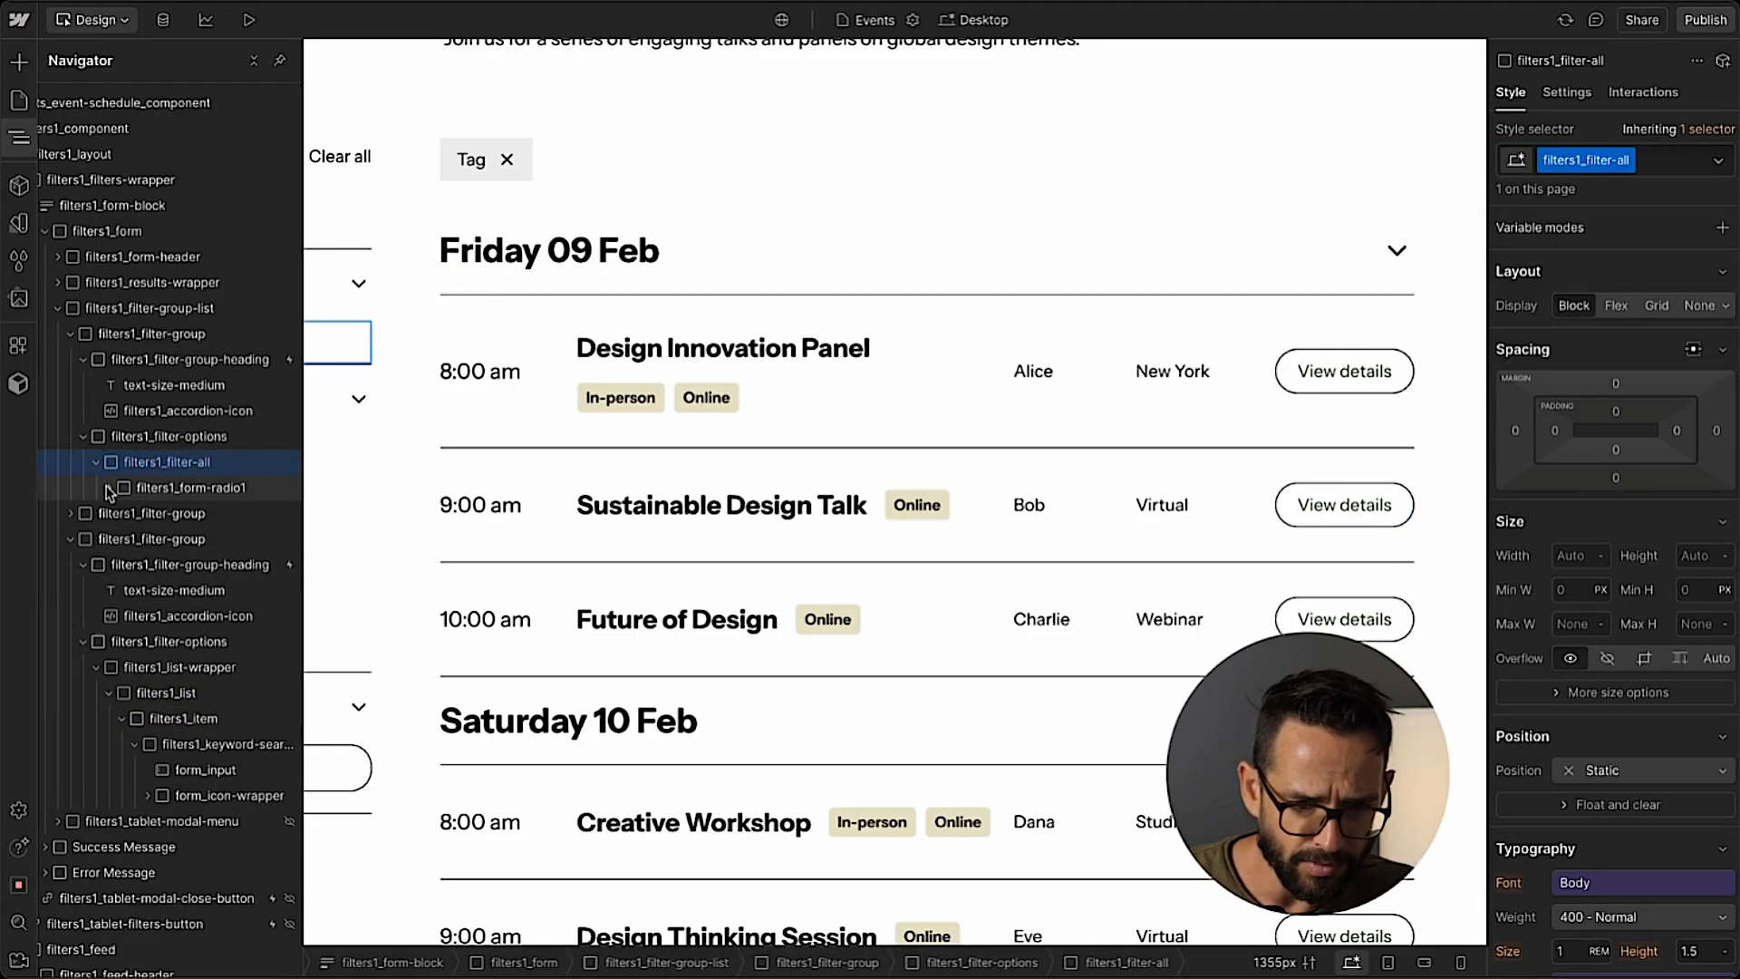
left_click(109, 488)
left_click(361, 494)
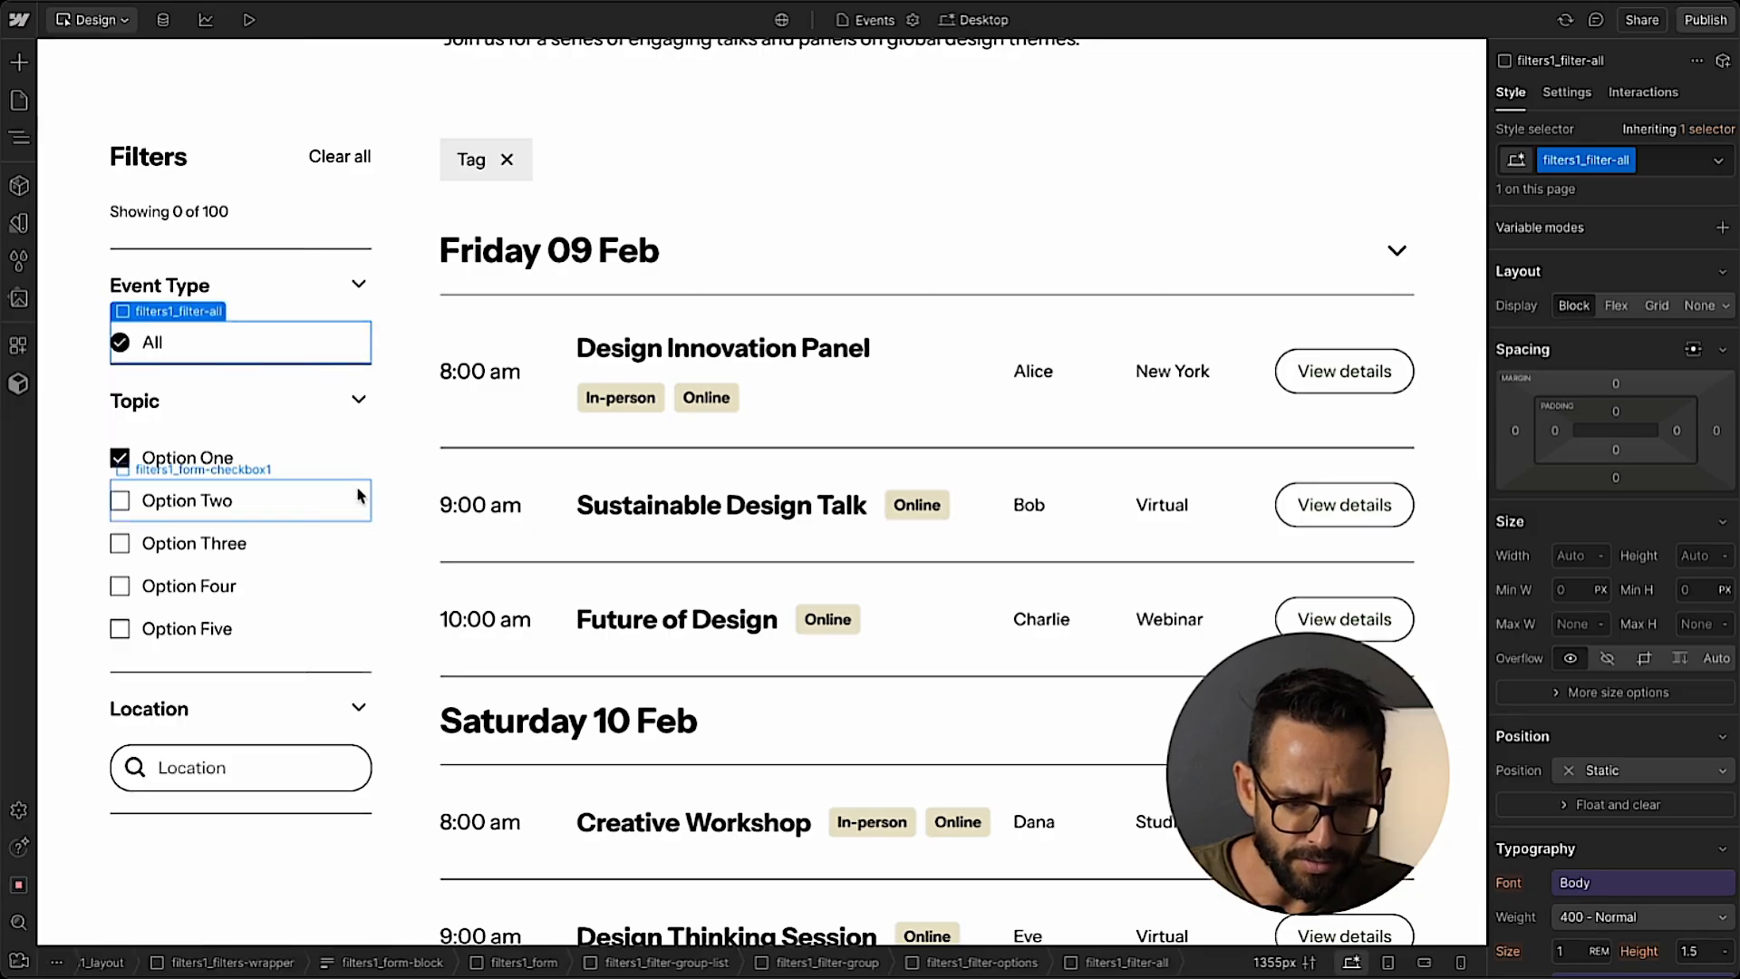
key("ctrl+z")
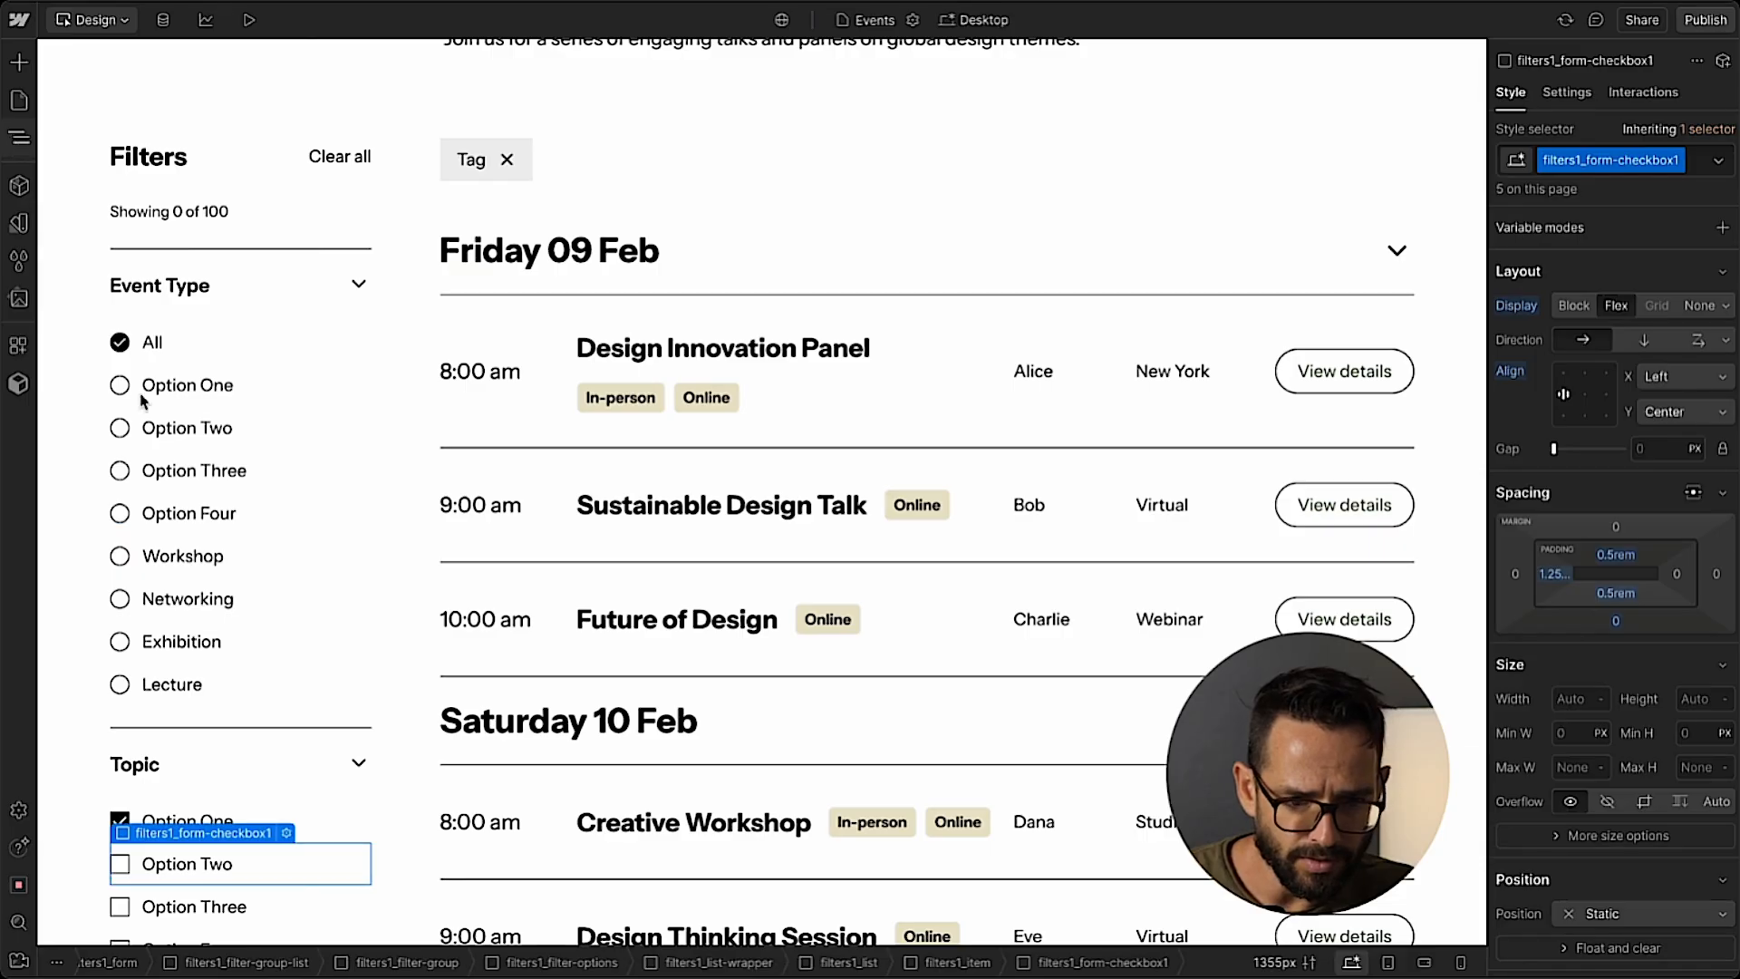
Delete three of the static filters1_item options from the Event Type filter's original filters1_list.
key("z")
left_click(151, 719)
left_click(122, 692)
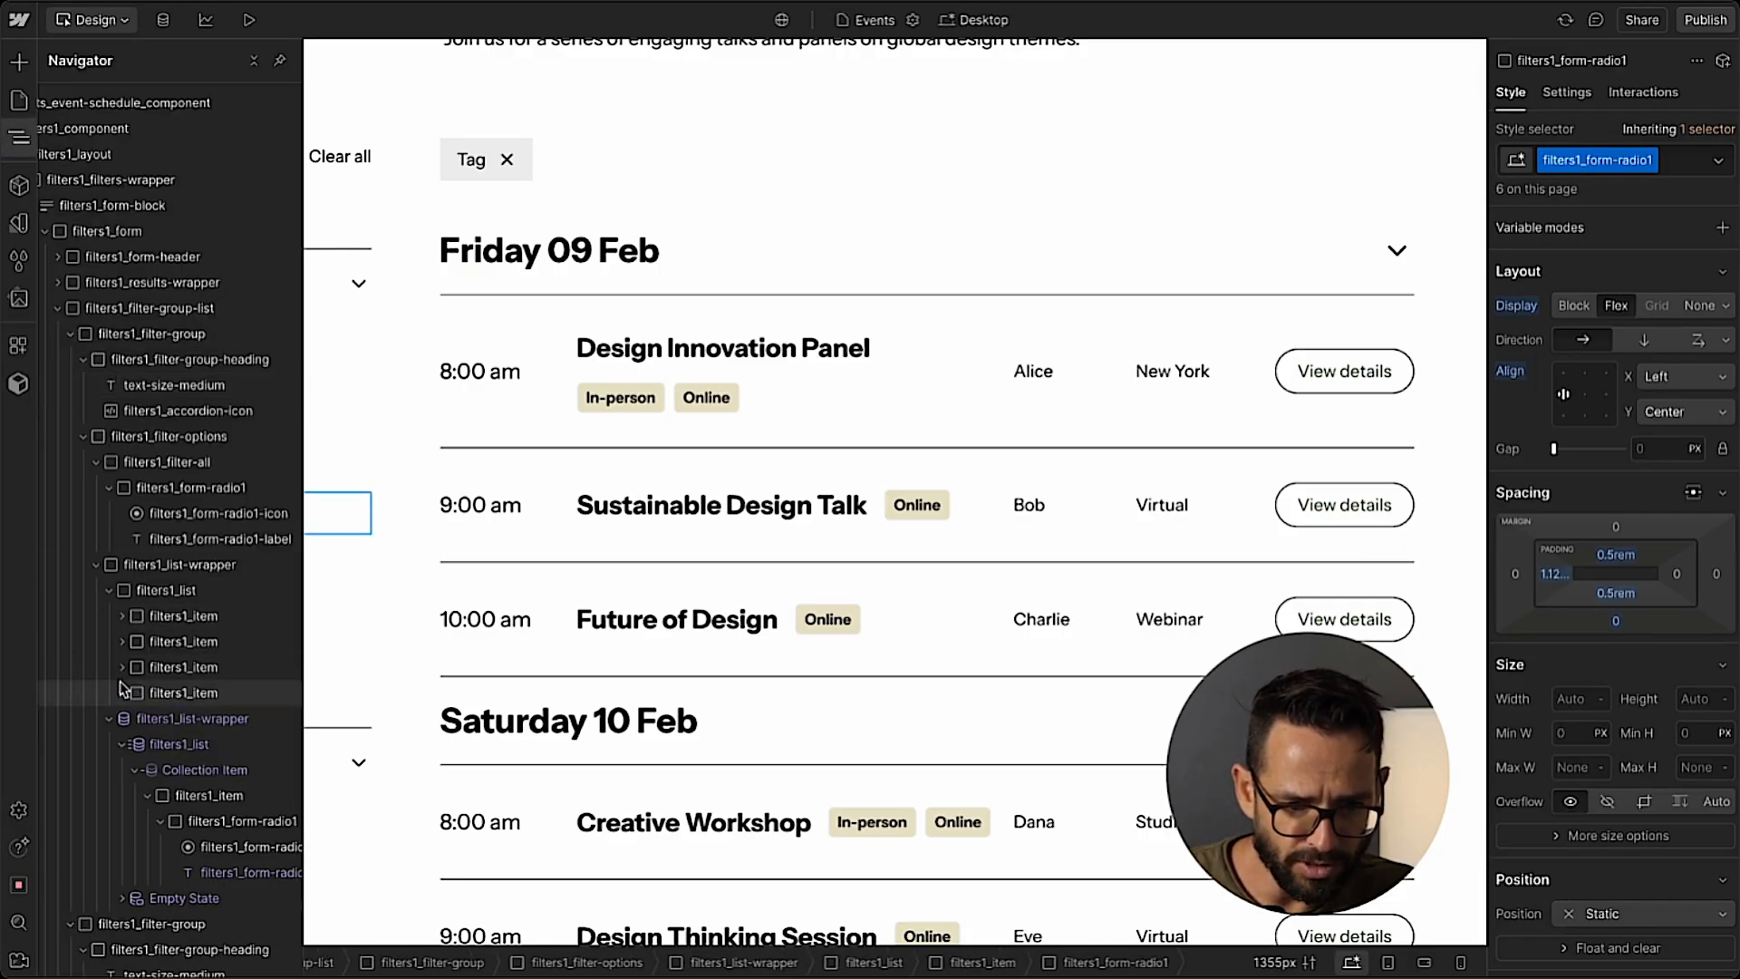
left_click(193, 617)
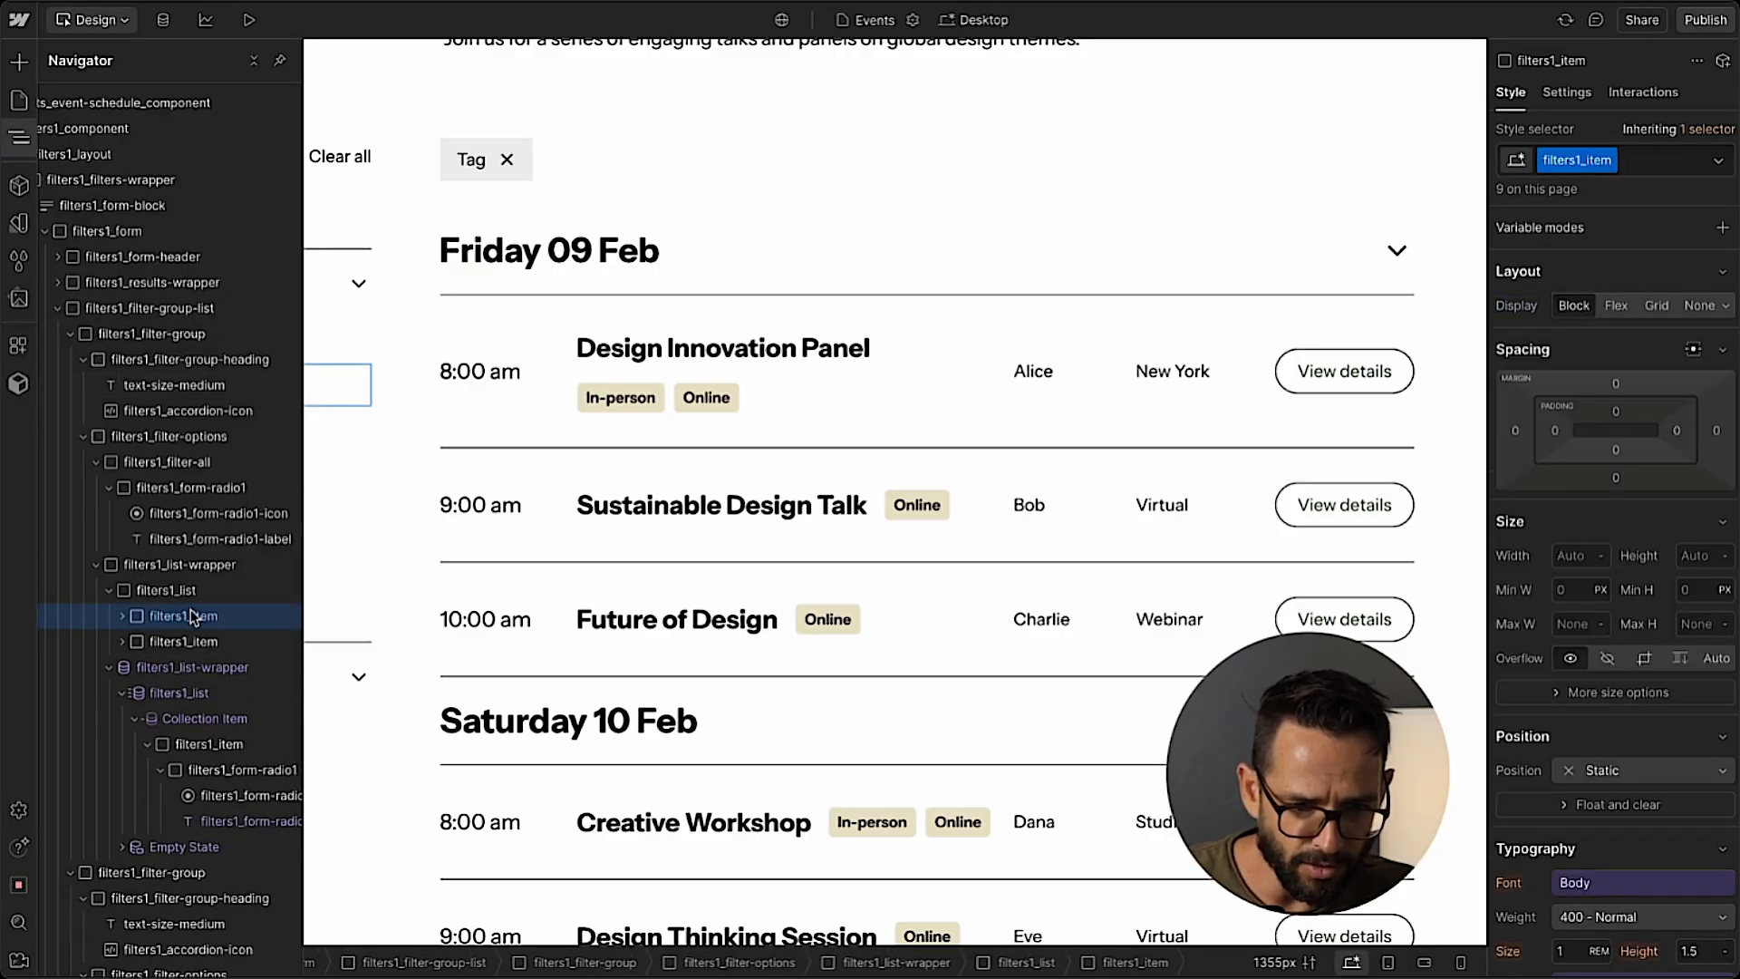
key("Delete")
Move the CMS filters1_list-wrapper directly into the Event Type's filters1_filter-options, below filters1_filter-all, and delete the static filters1_list-wrapper.
left_click_drag(198, 640, 202, 562)
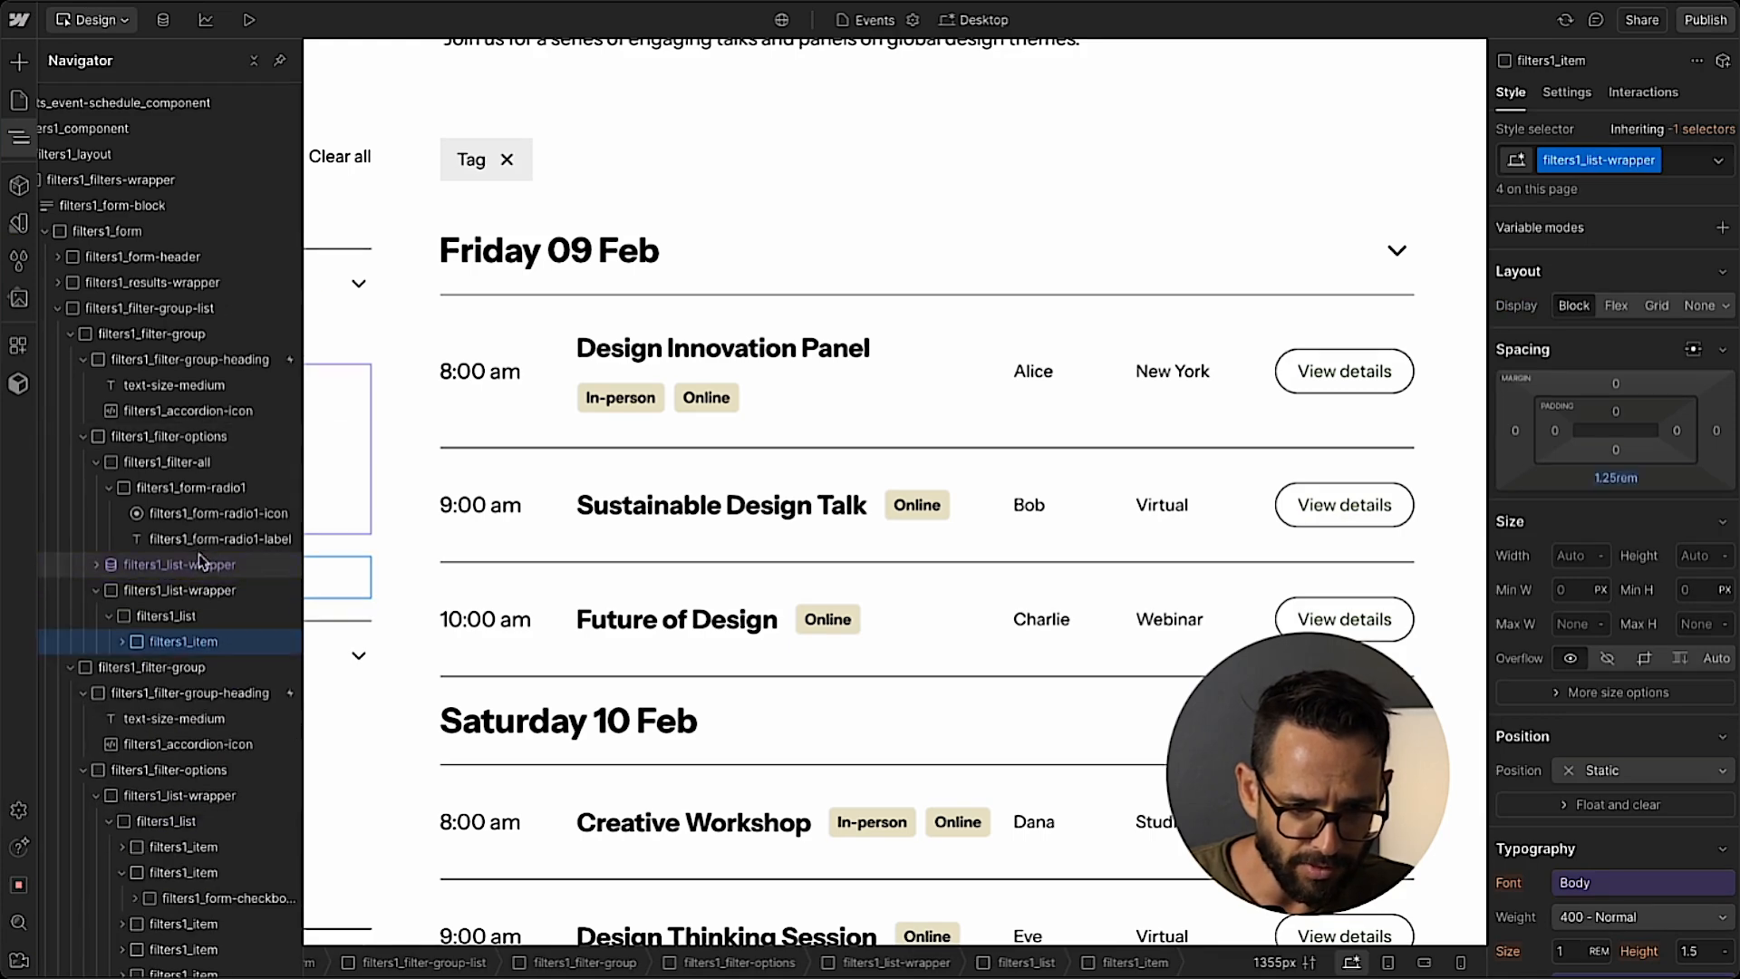
left_click(180, 591)
key("Delete")
left_click(111, 488)
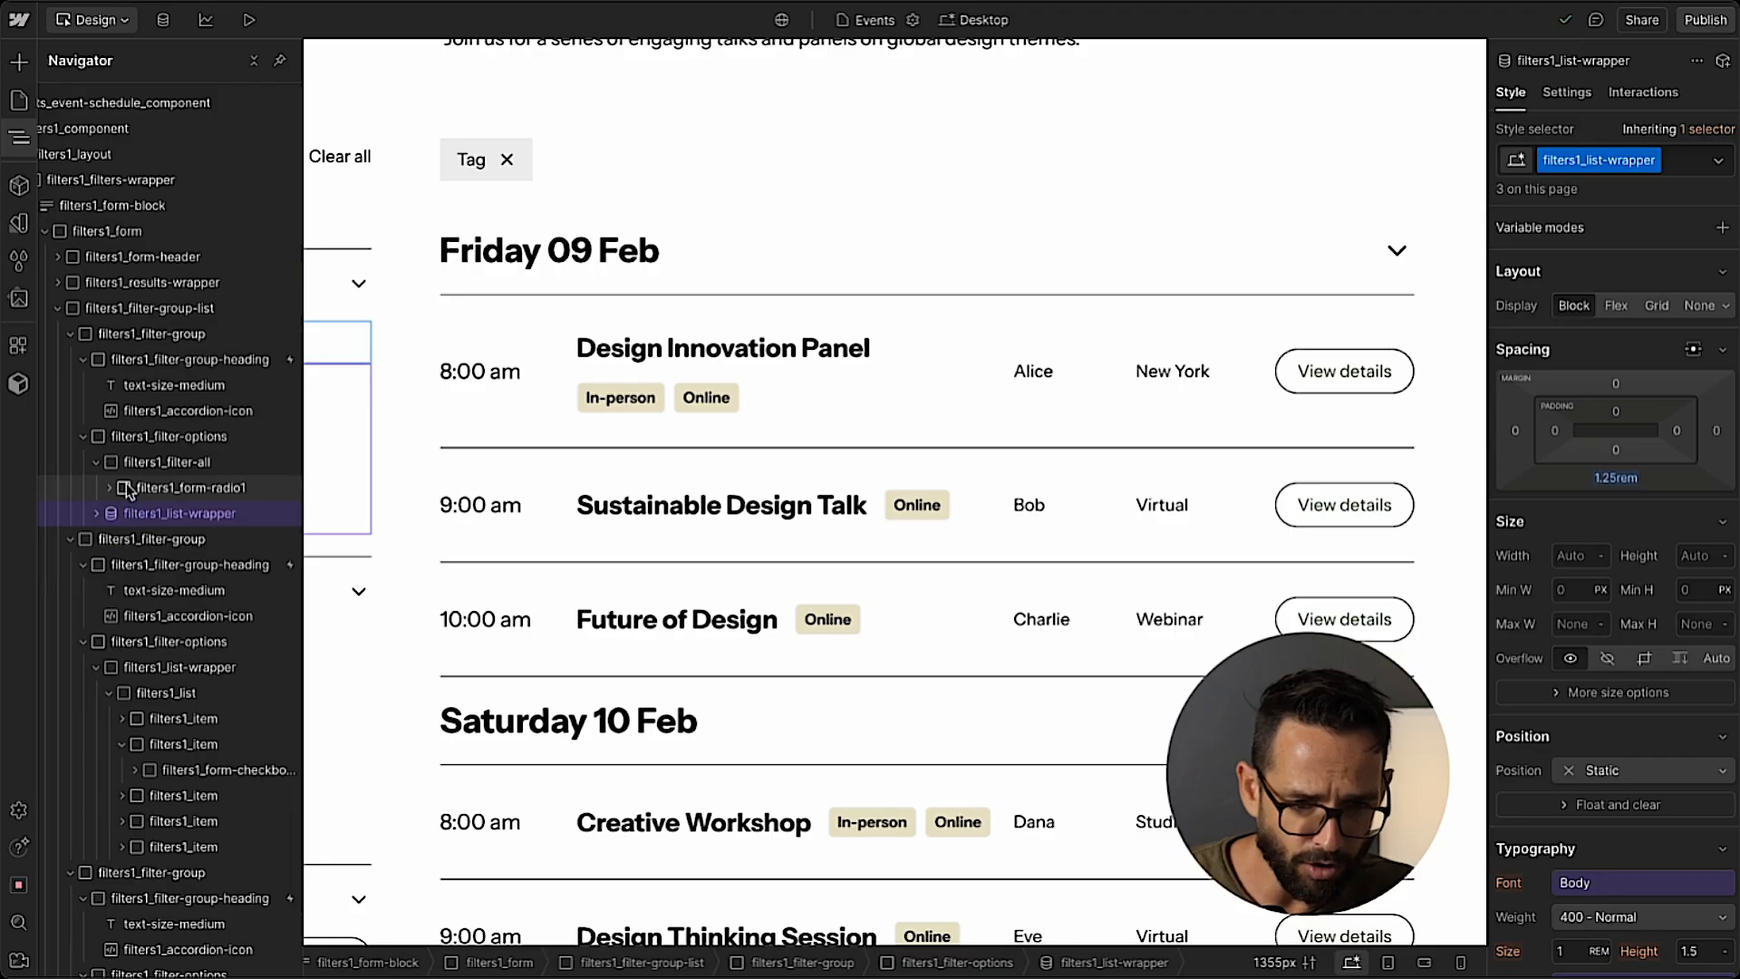
left_click(96, 461)
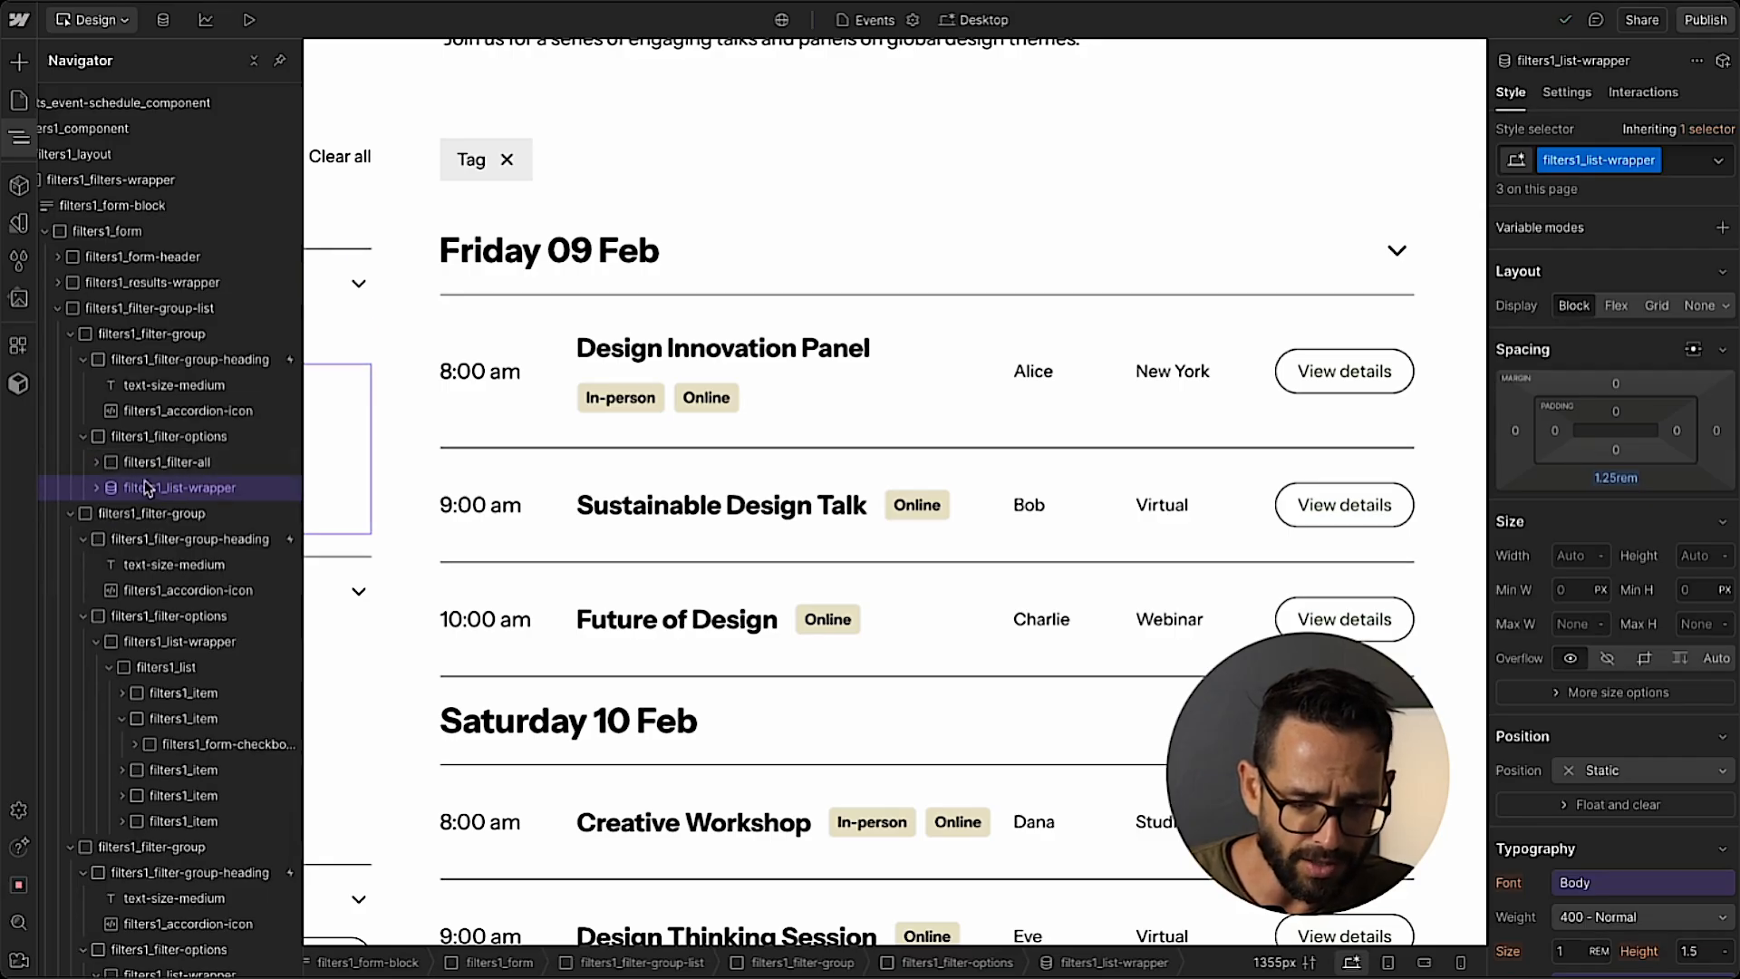
left_click(19, 138)
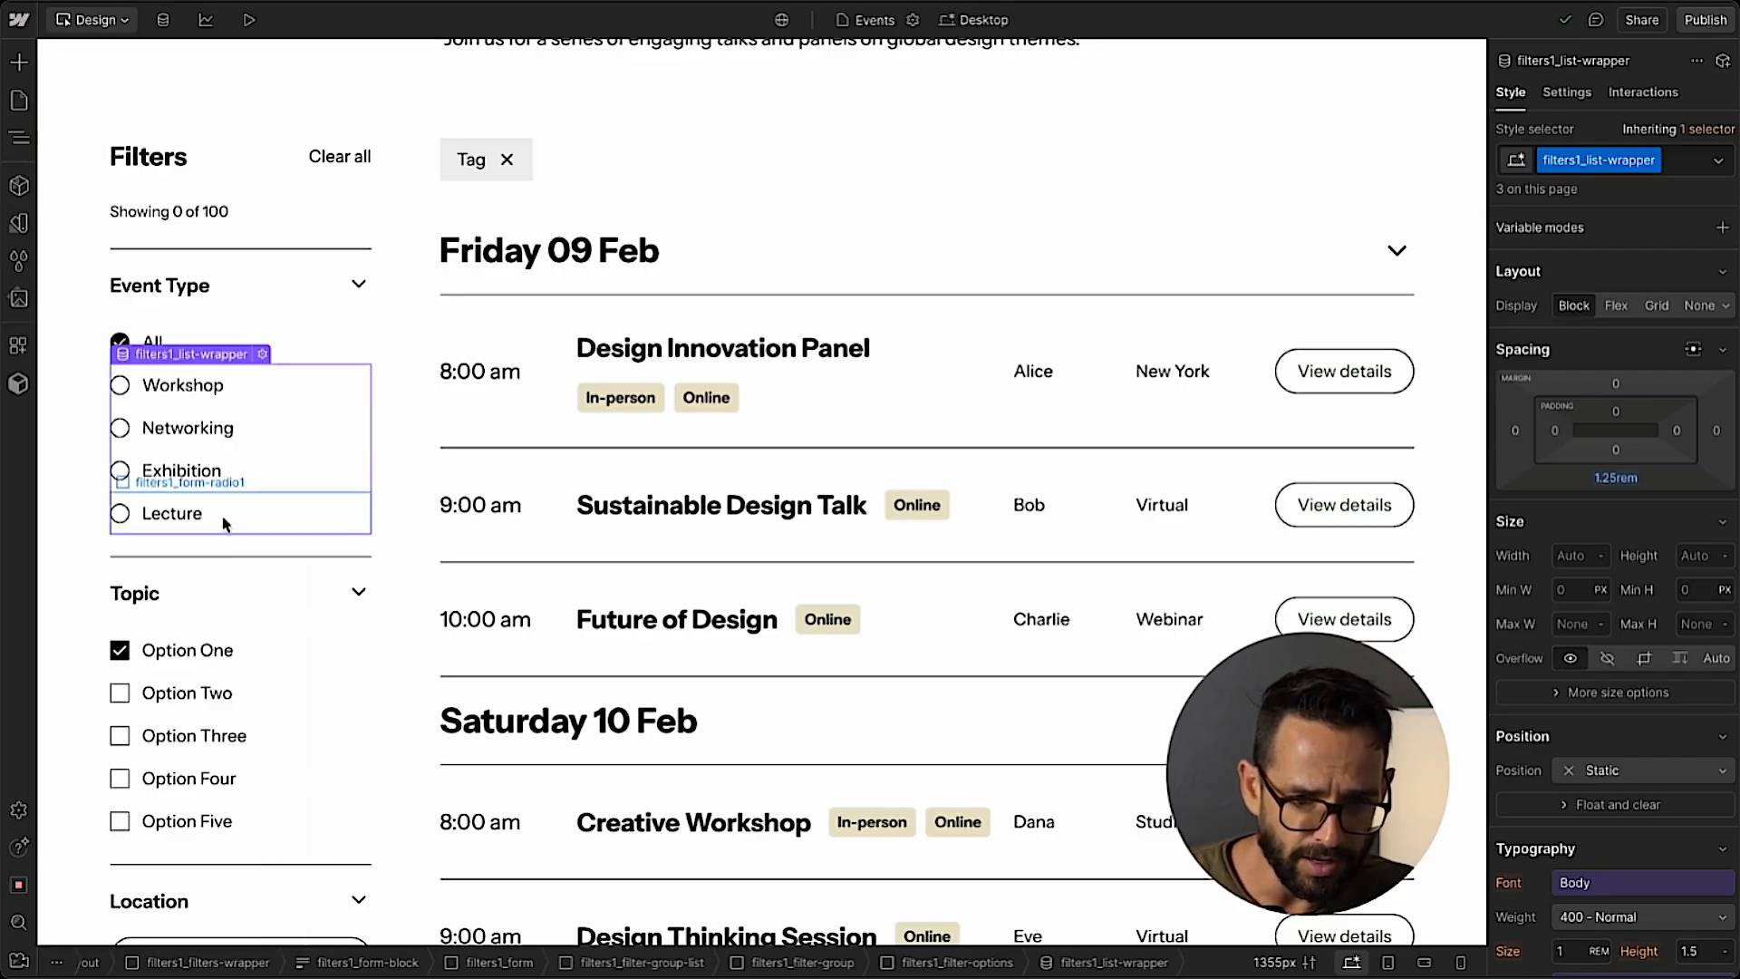
left_click(278, 343)
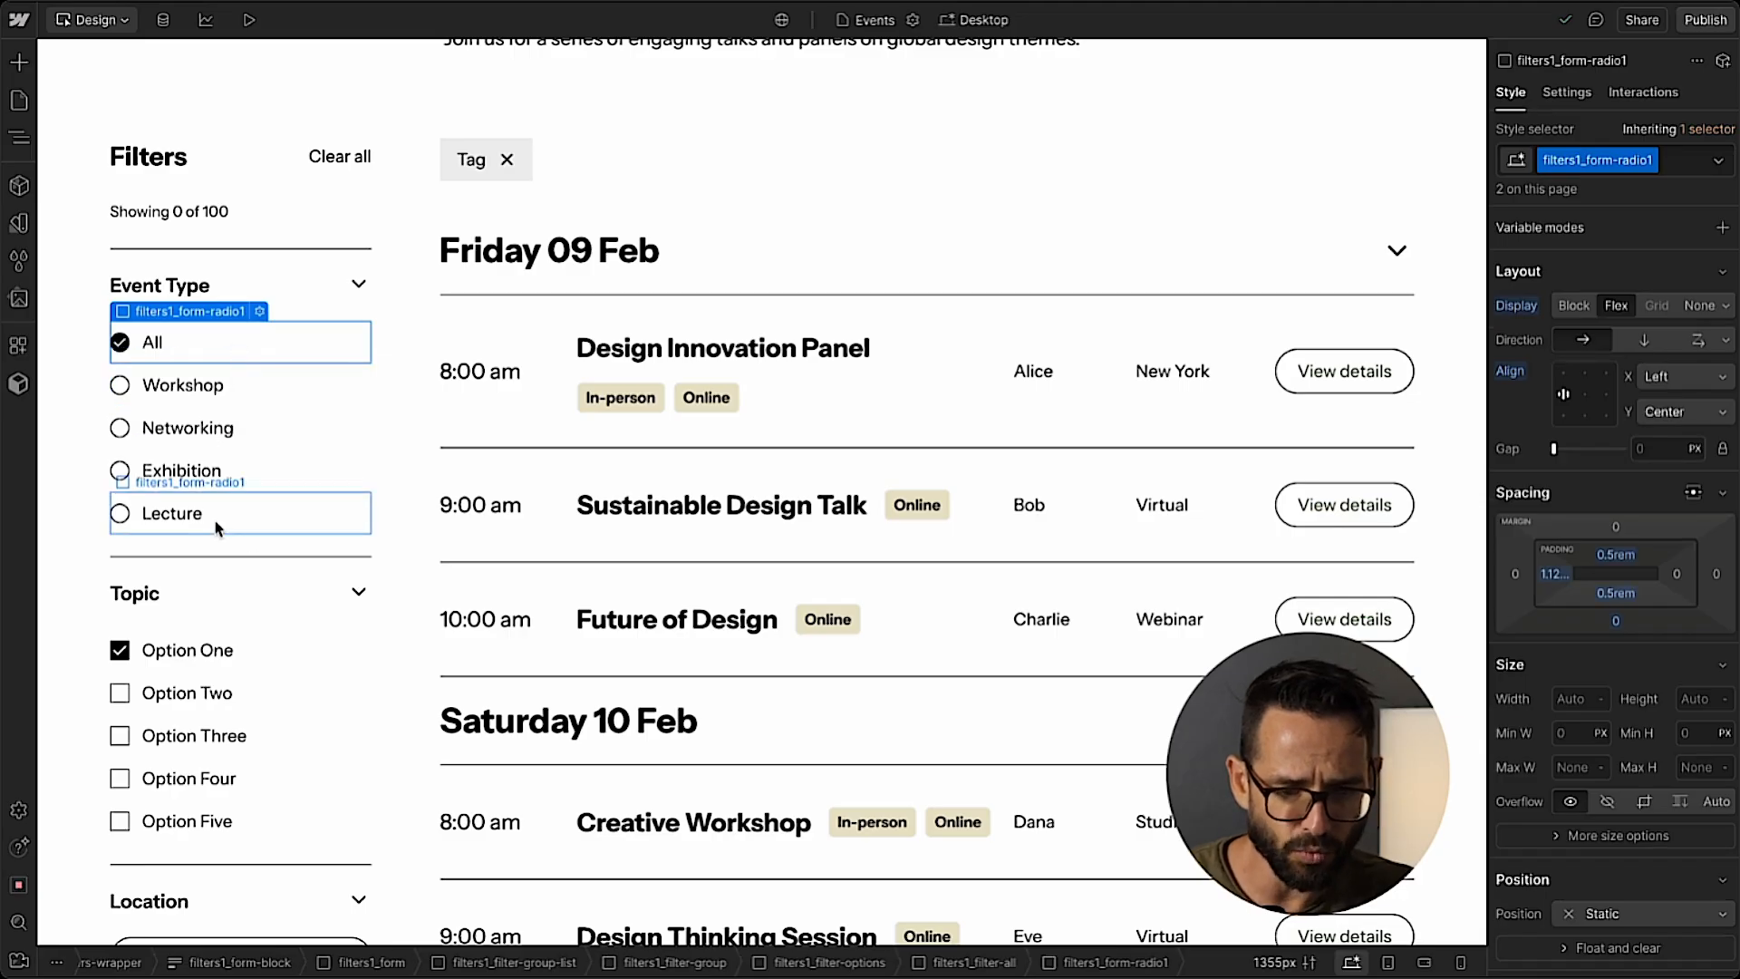
Add a Collection List inside the Topic filter's filters1_filter-options, below its static filters1_list-wrapper.
left_click(307, 650)
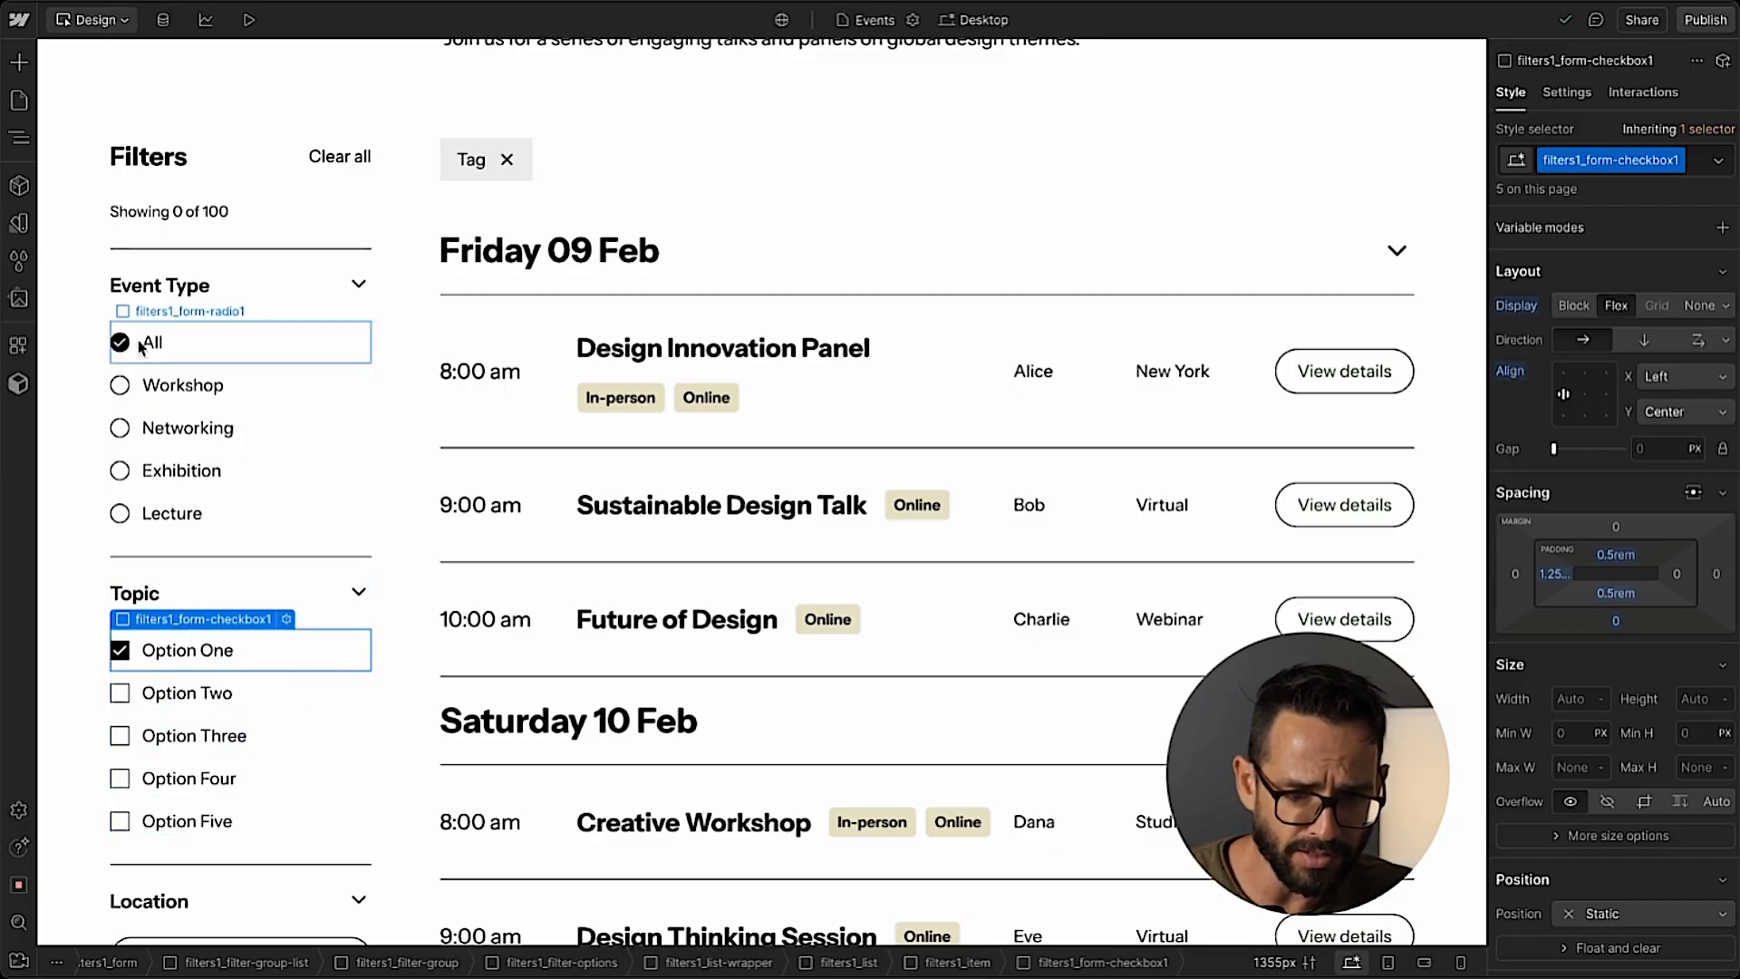
left_click(19, 138)
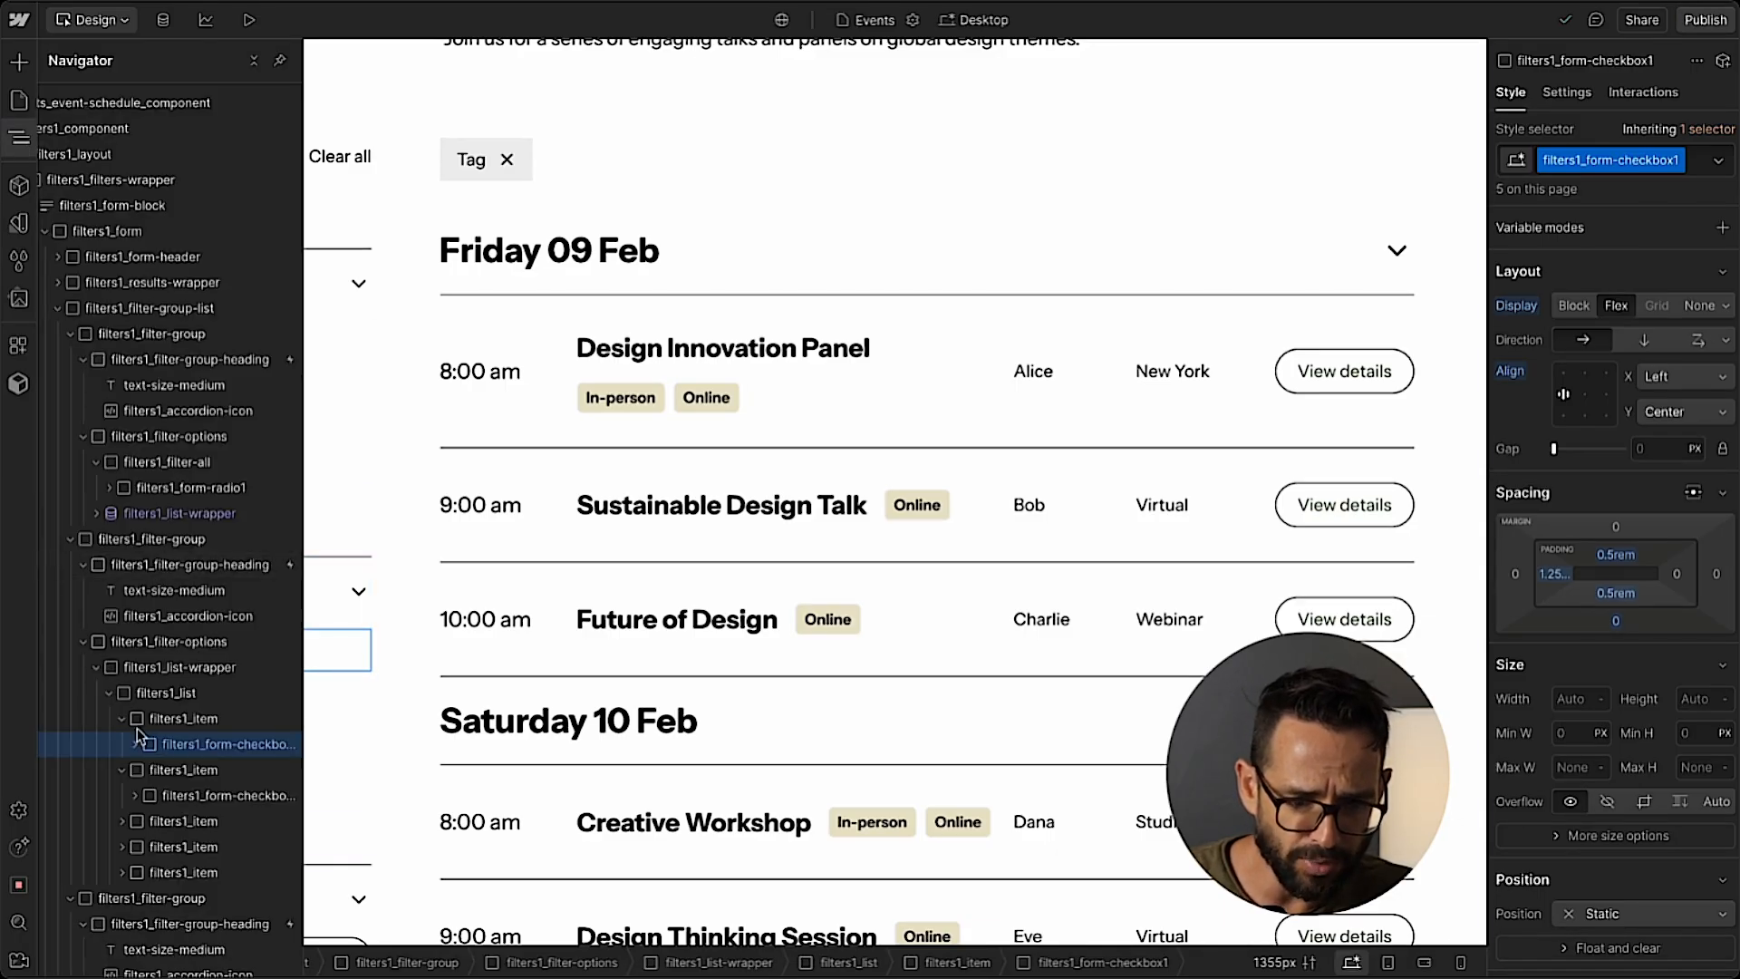
left_click(109, 694)
left_click(163, 668)
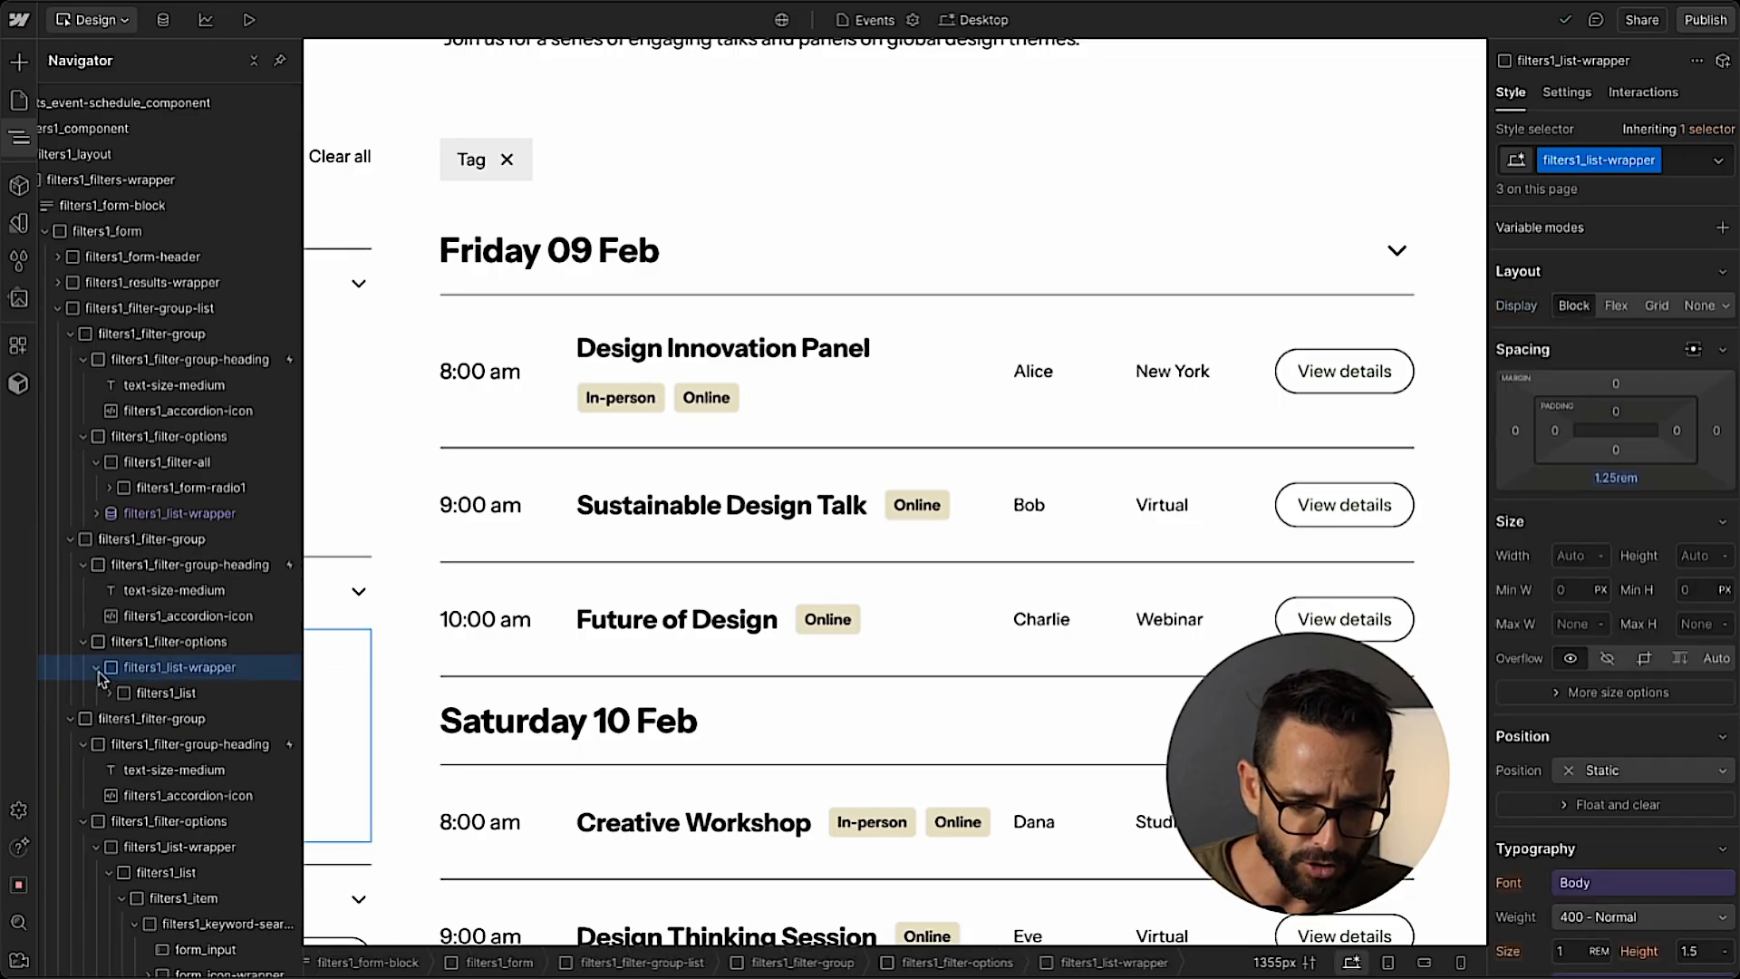
left_click(96, 668)
left_click(169, 641)
key("ctrl+k")
type("co")
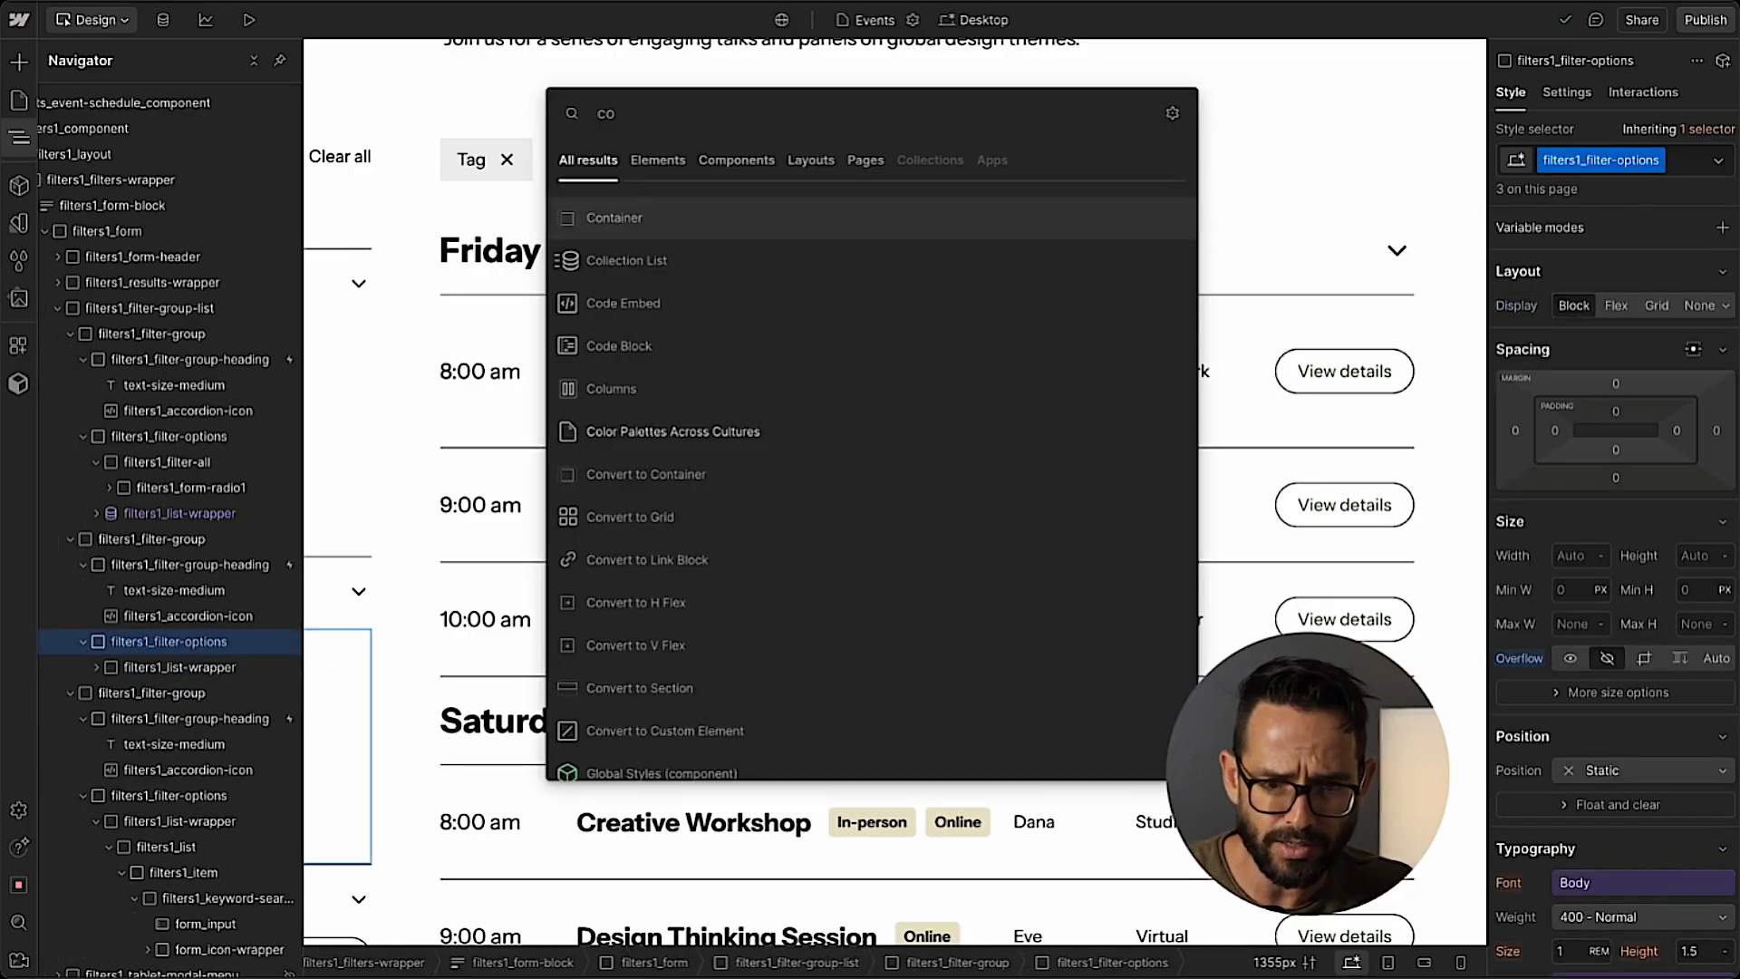
type("ll")
key("Return")
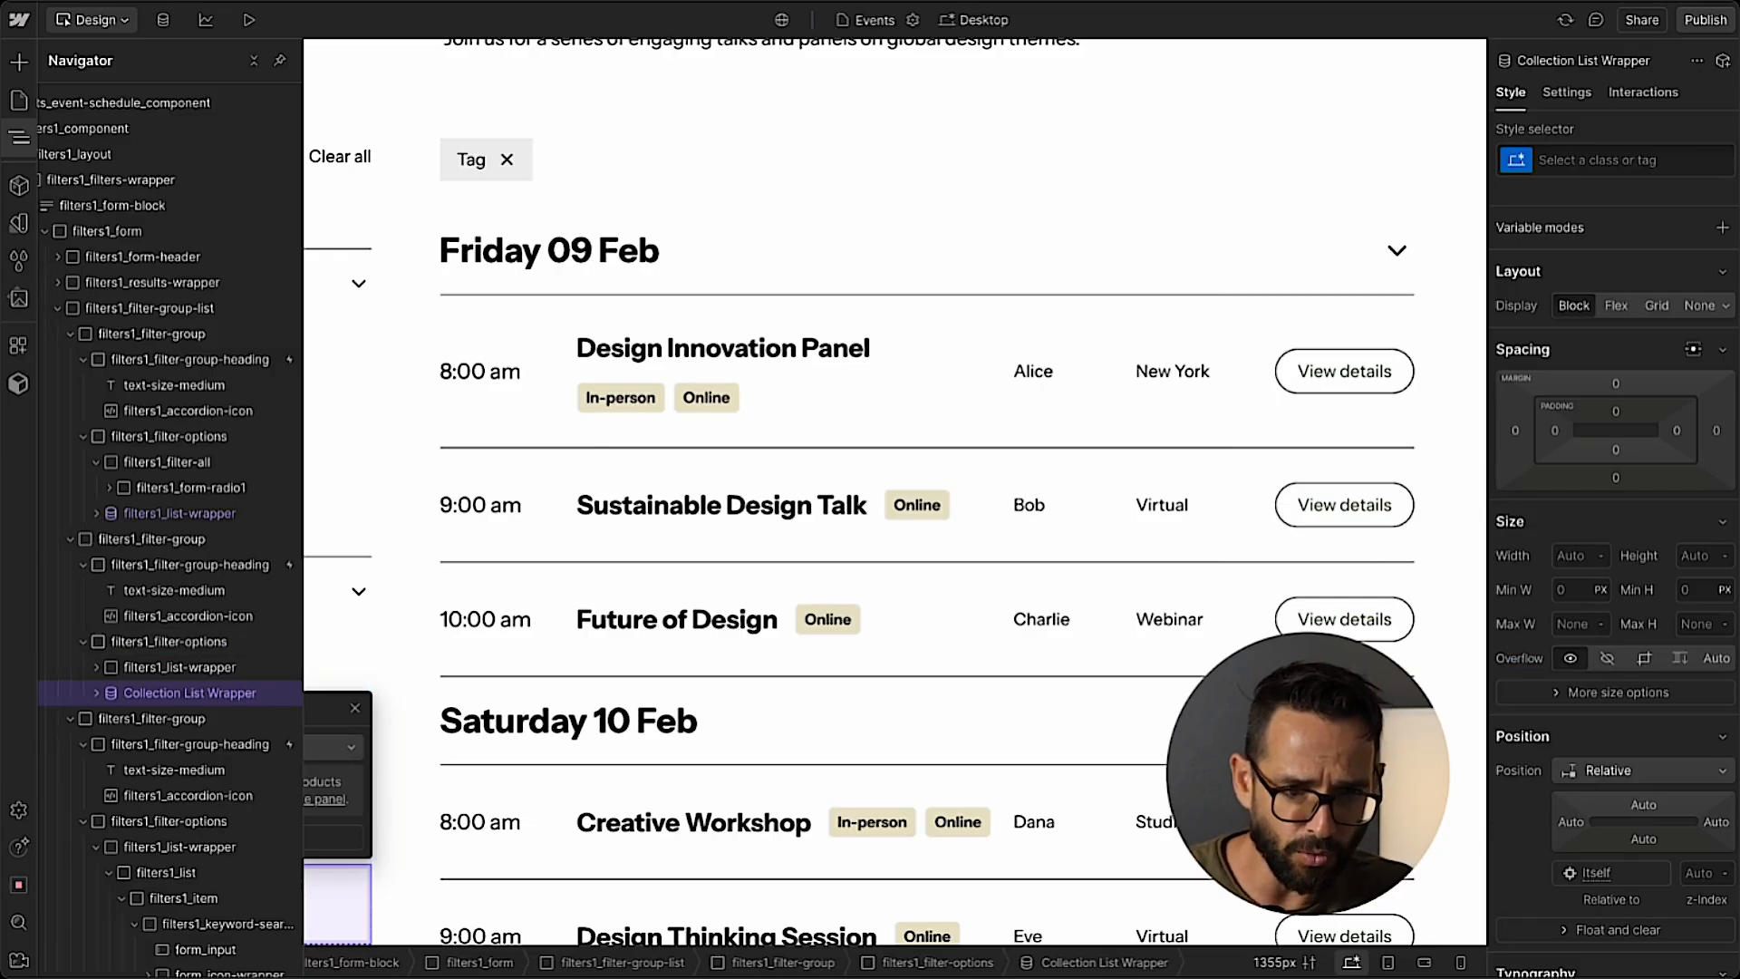
Set the source of the Topic filter's new Collection List to Event Topics.
left_click(193, 748)
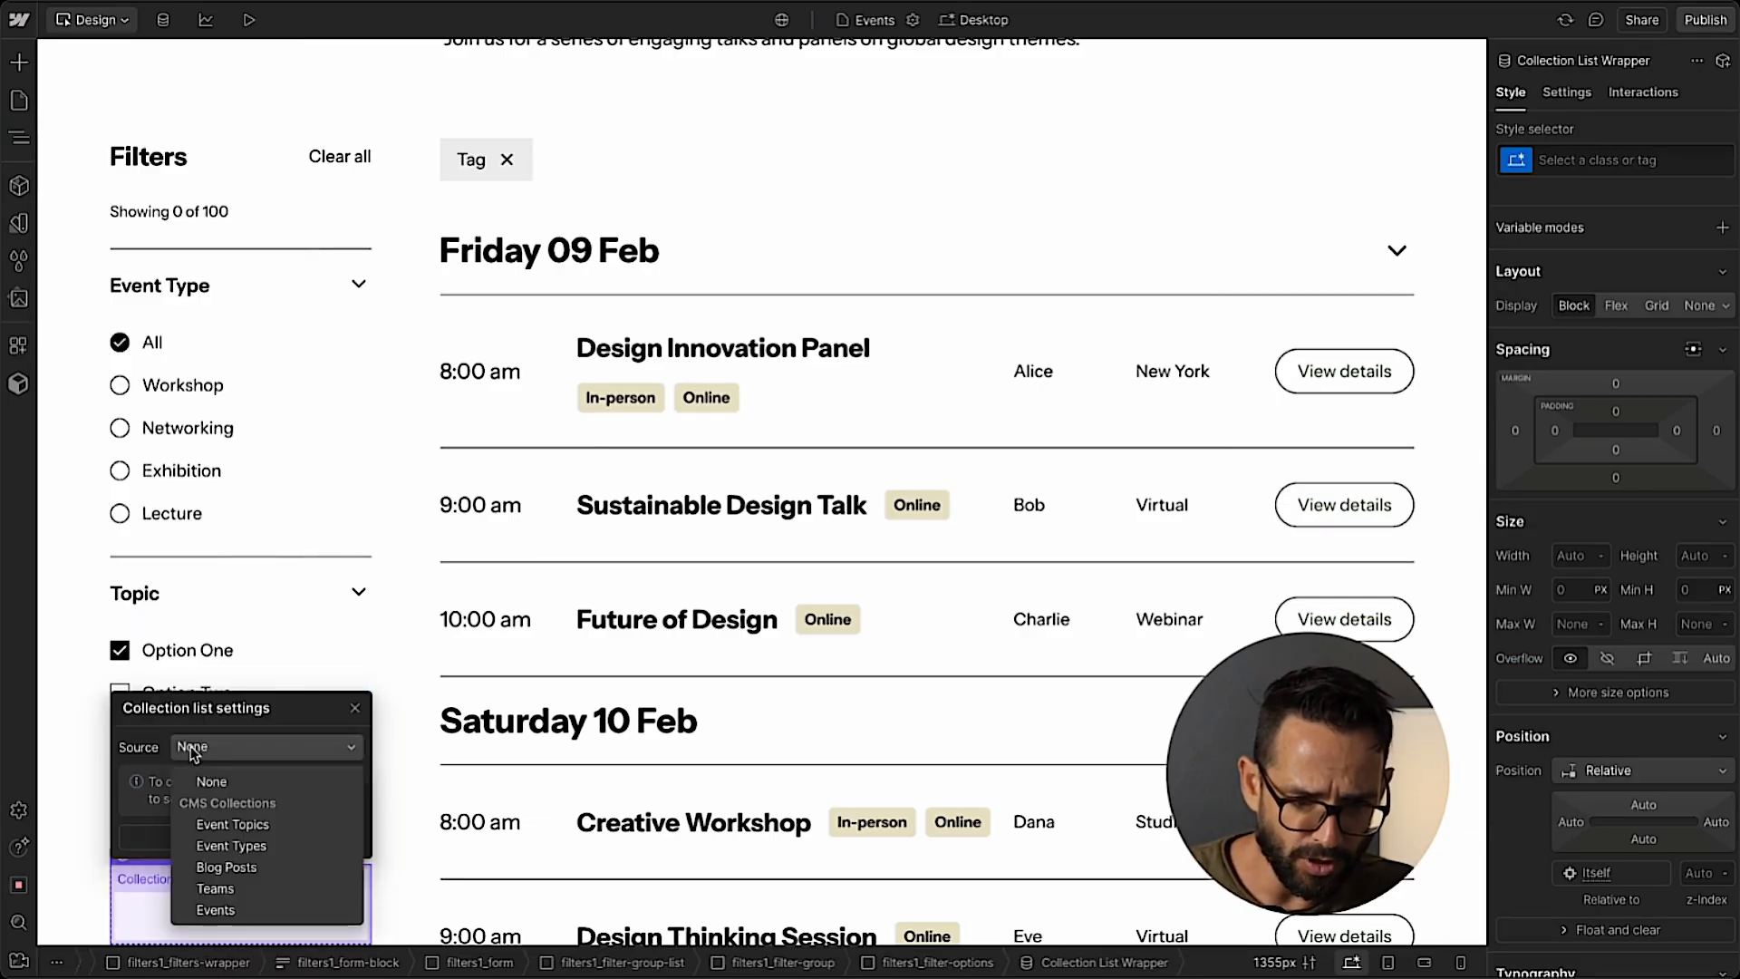
left_click(232, 825)
left_click(356, 629)
scroll(376, 590, "down", 2)
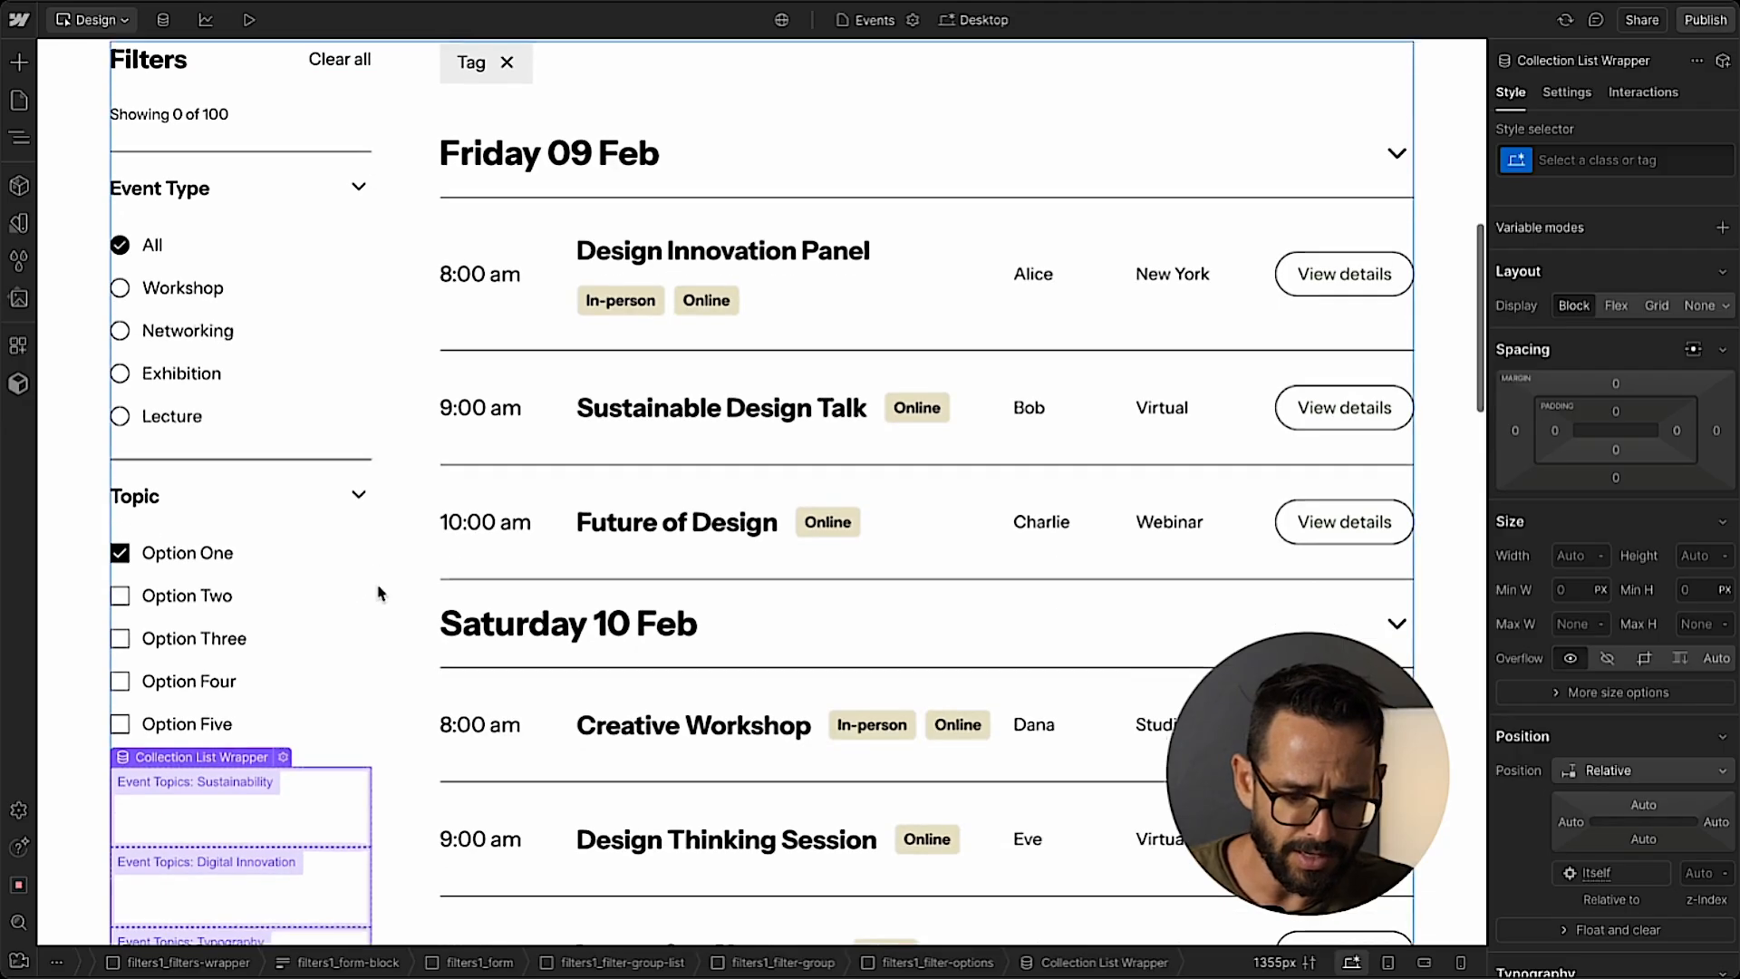
Move the first static filters1_item of the Topic filter into the Collection Item of its new Collection List.
key("z")
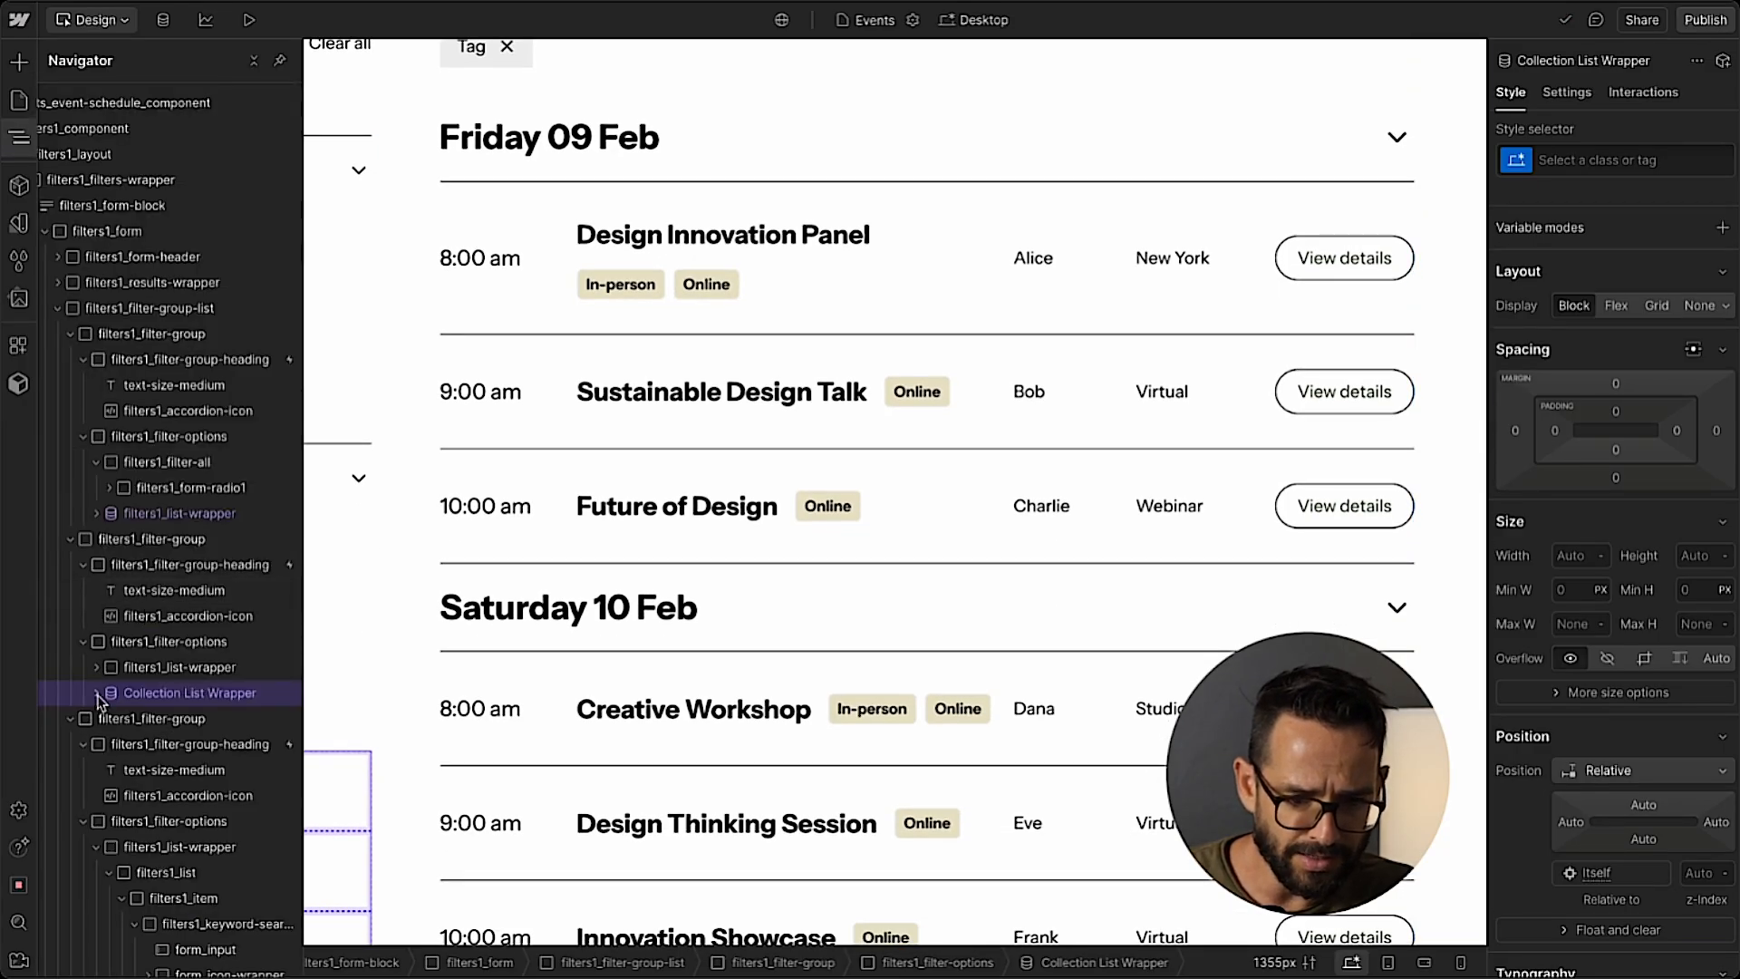
left_click(96, 692)
left_click(109, 718)
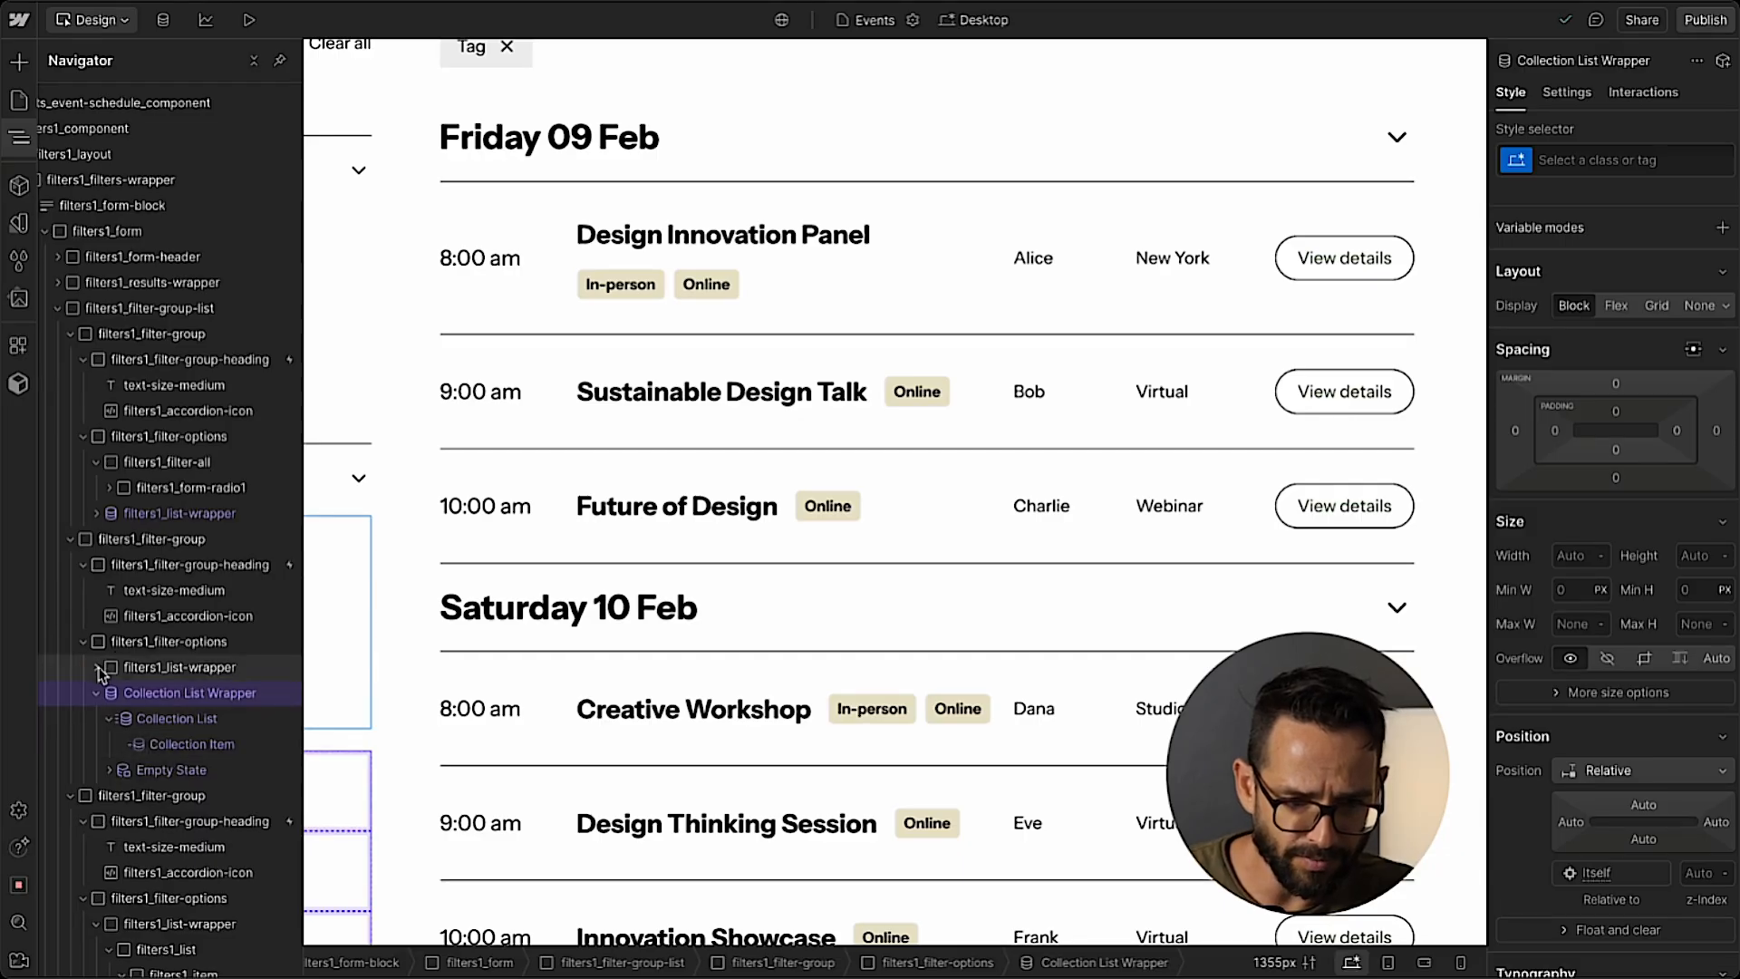
left_click(96, 668)
left_click(109, 692)
left_click(124, 719)
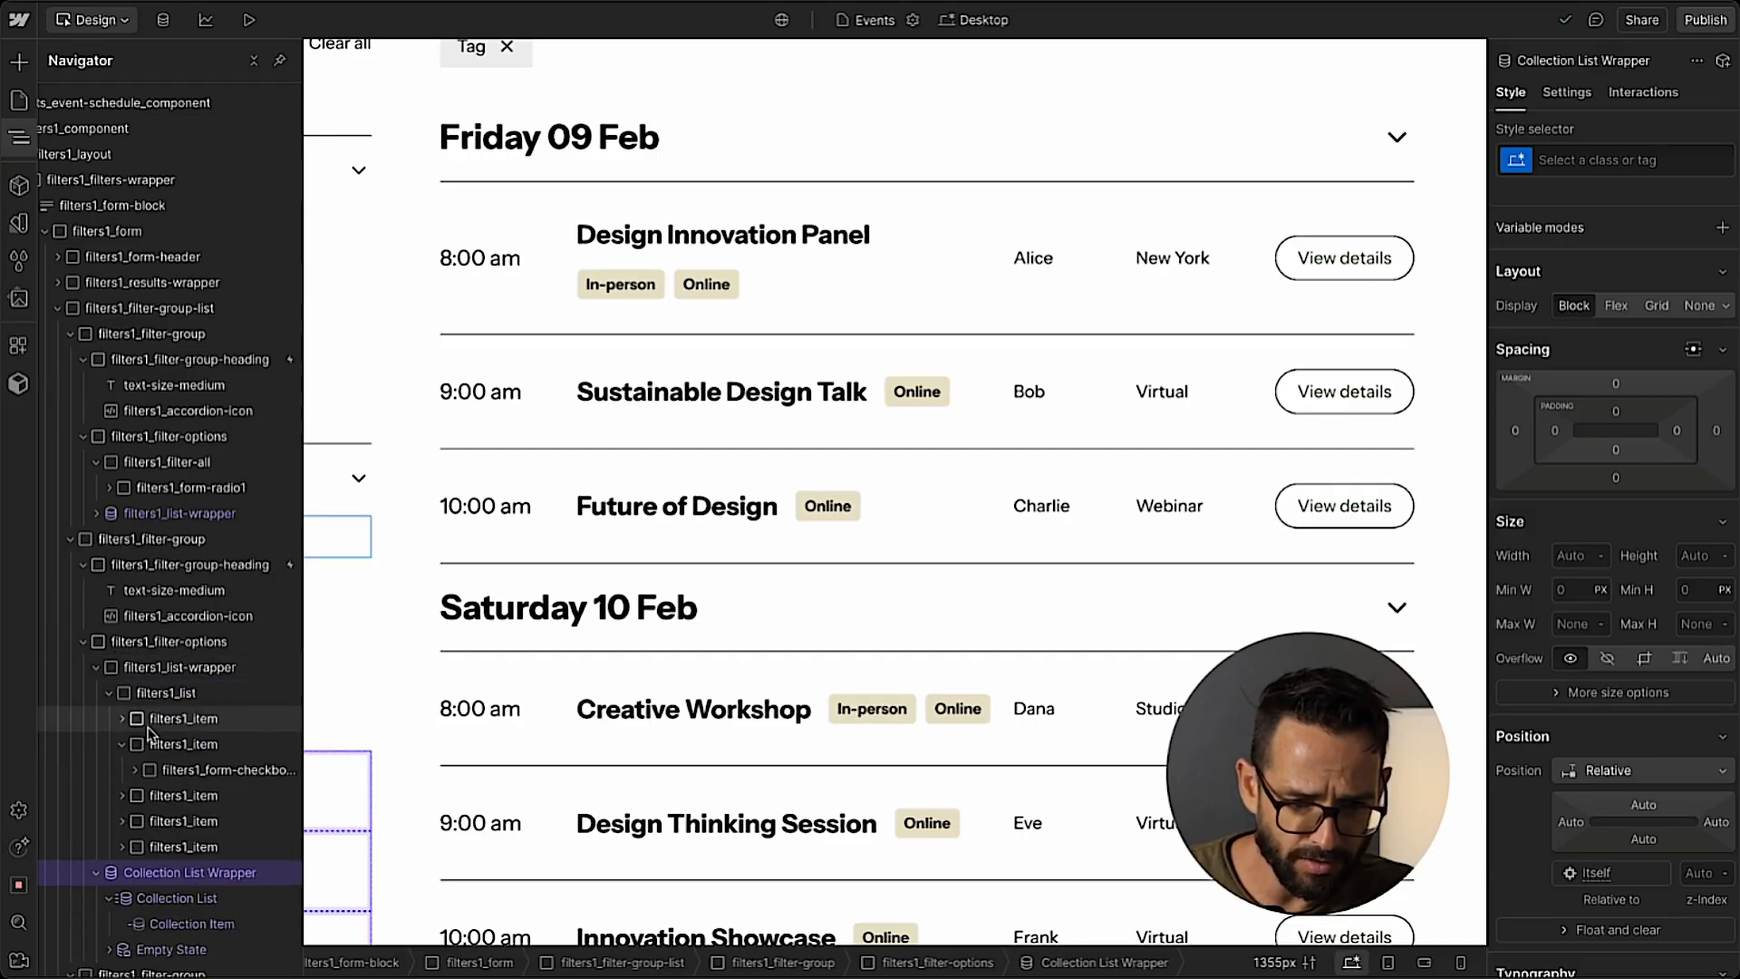
left_click_drag(172, 726, 203, 910)
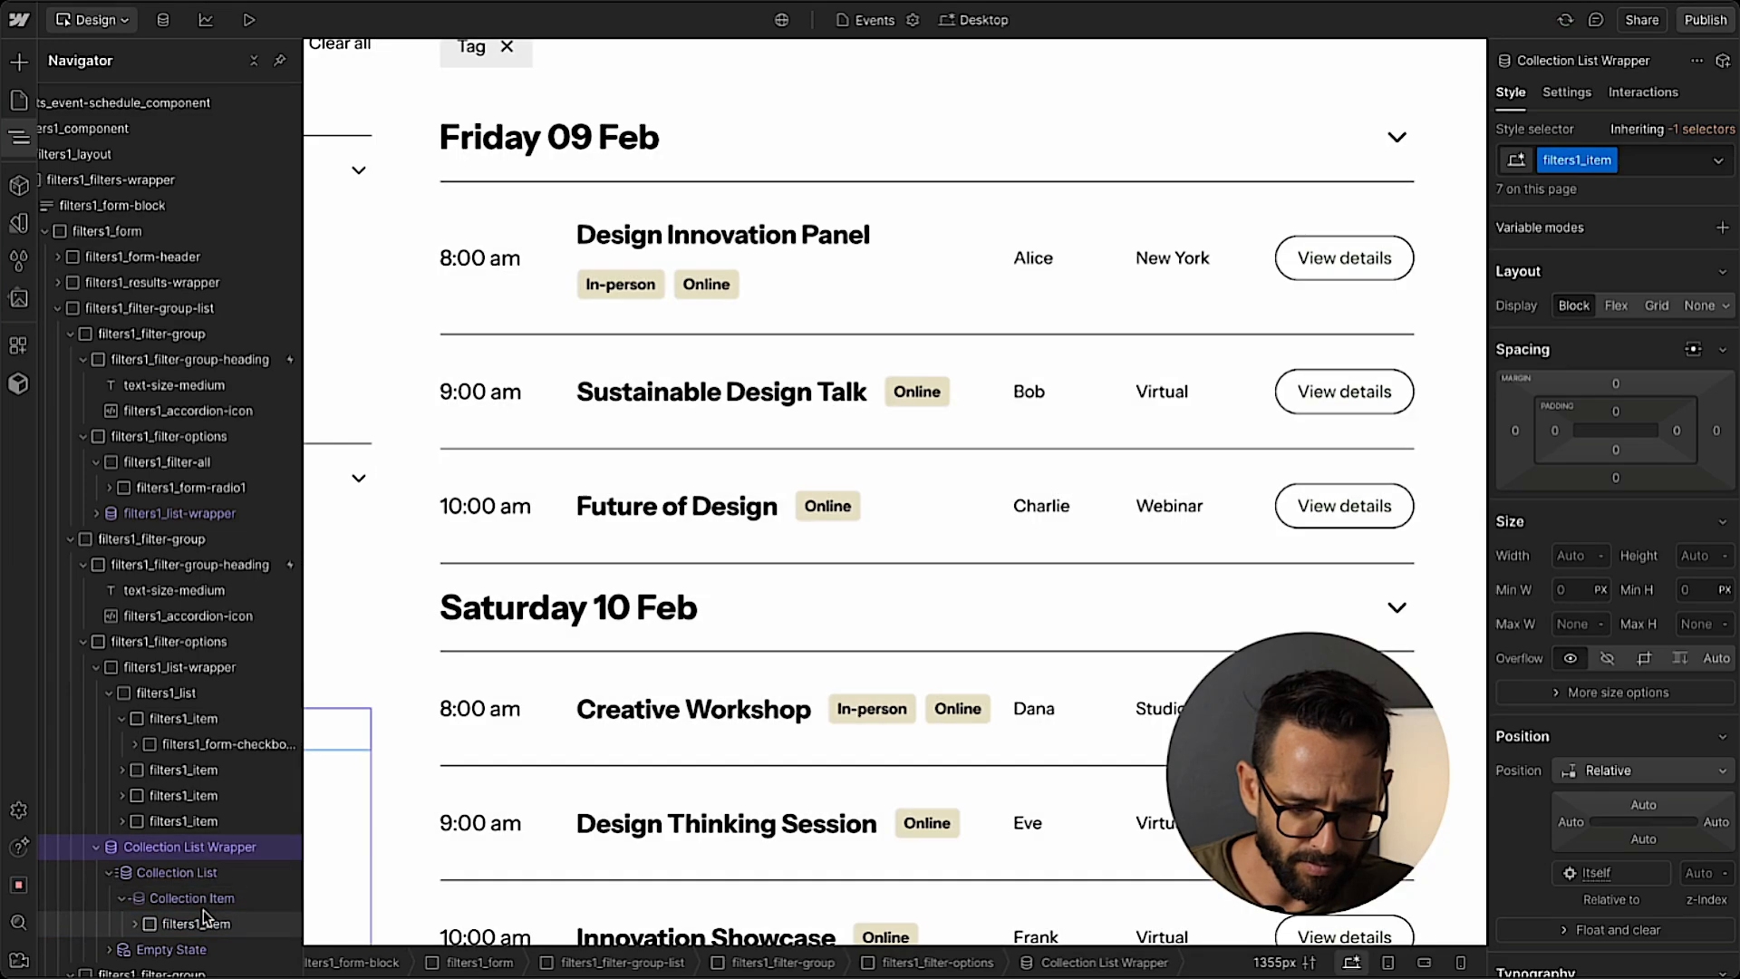
Apply the filters1_list-wrapper class to the Collection List Wrapper in the Topic filter.
left_click(184, 669)
key("ctrl+Return")
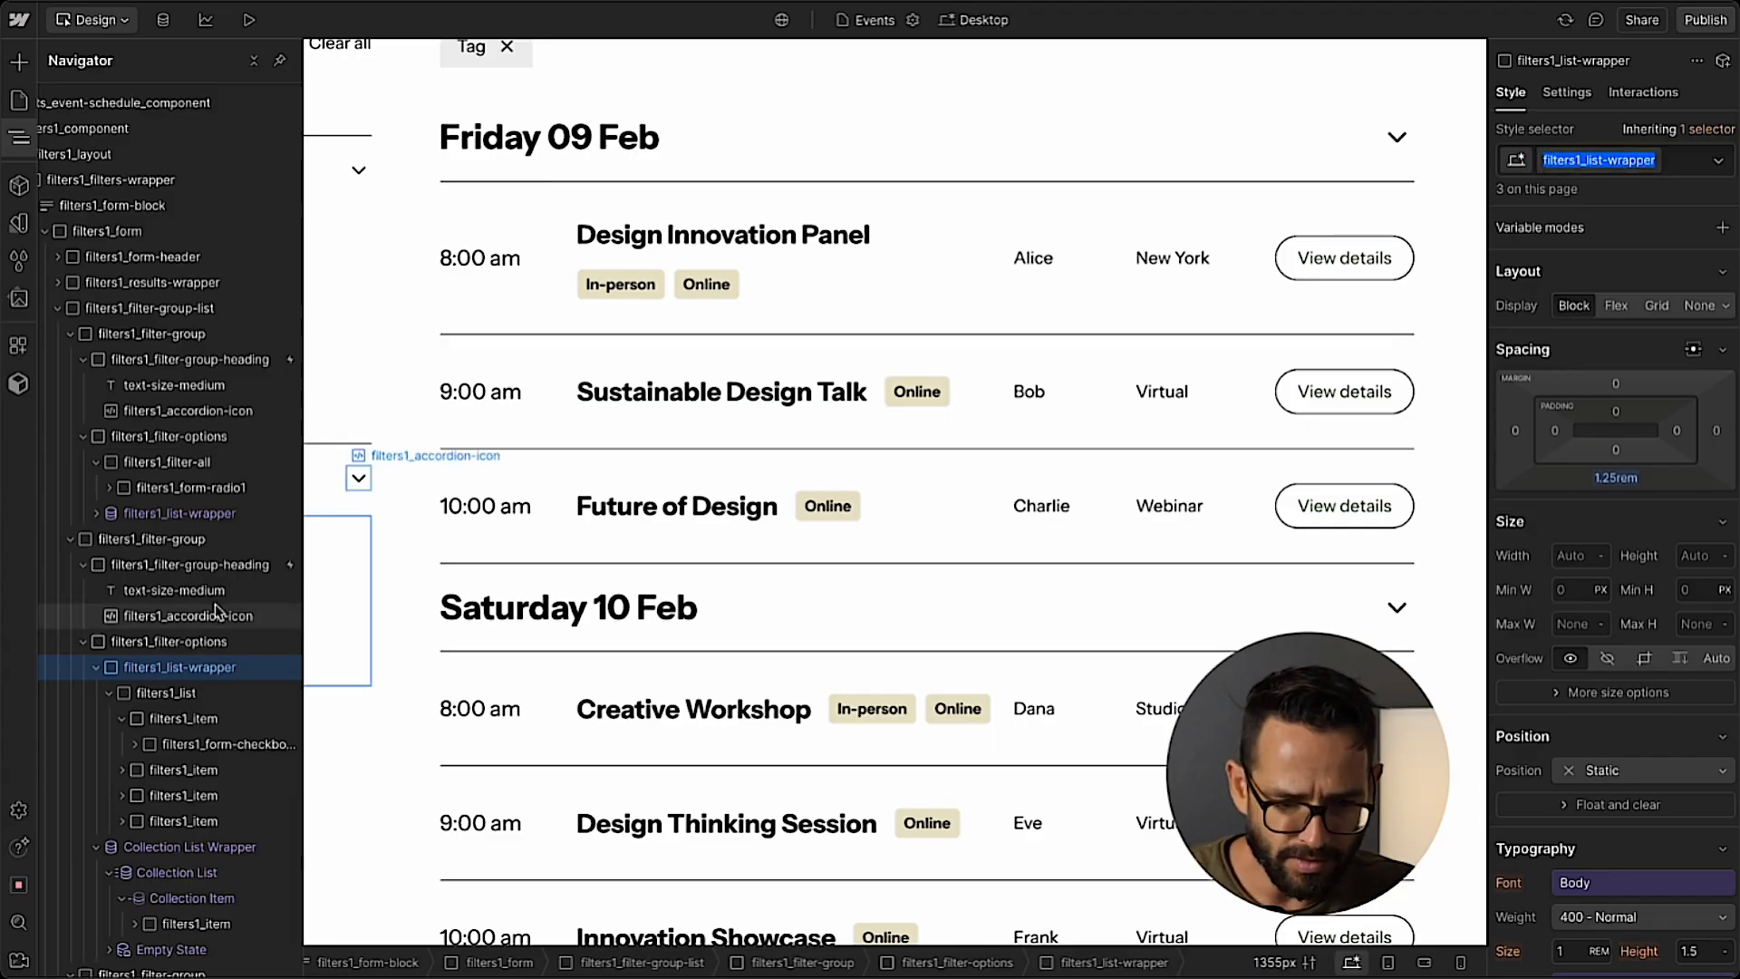
key("ctrl+c")
left_click(163, 852)
left_click(1578, 163)
key("ctrl+v")
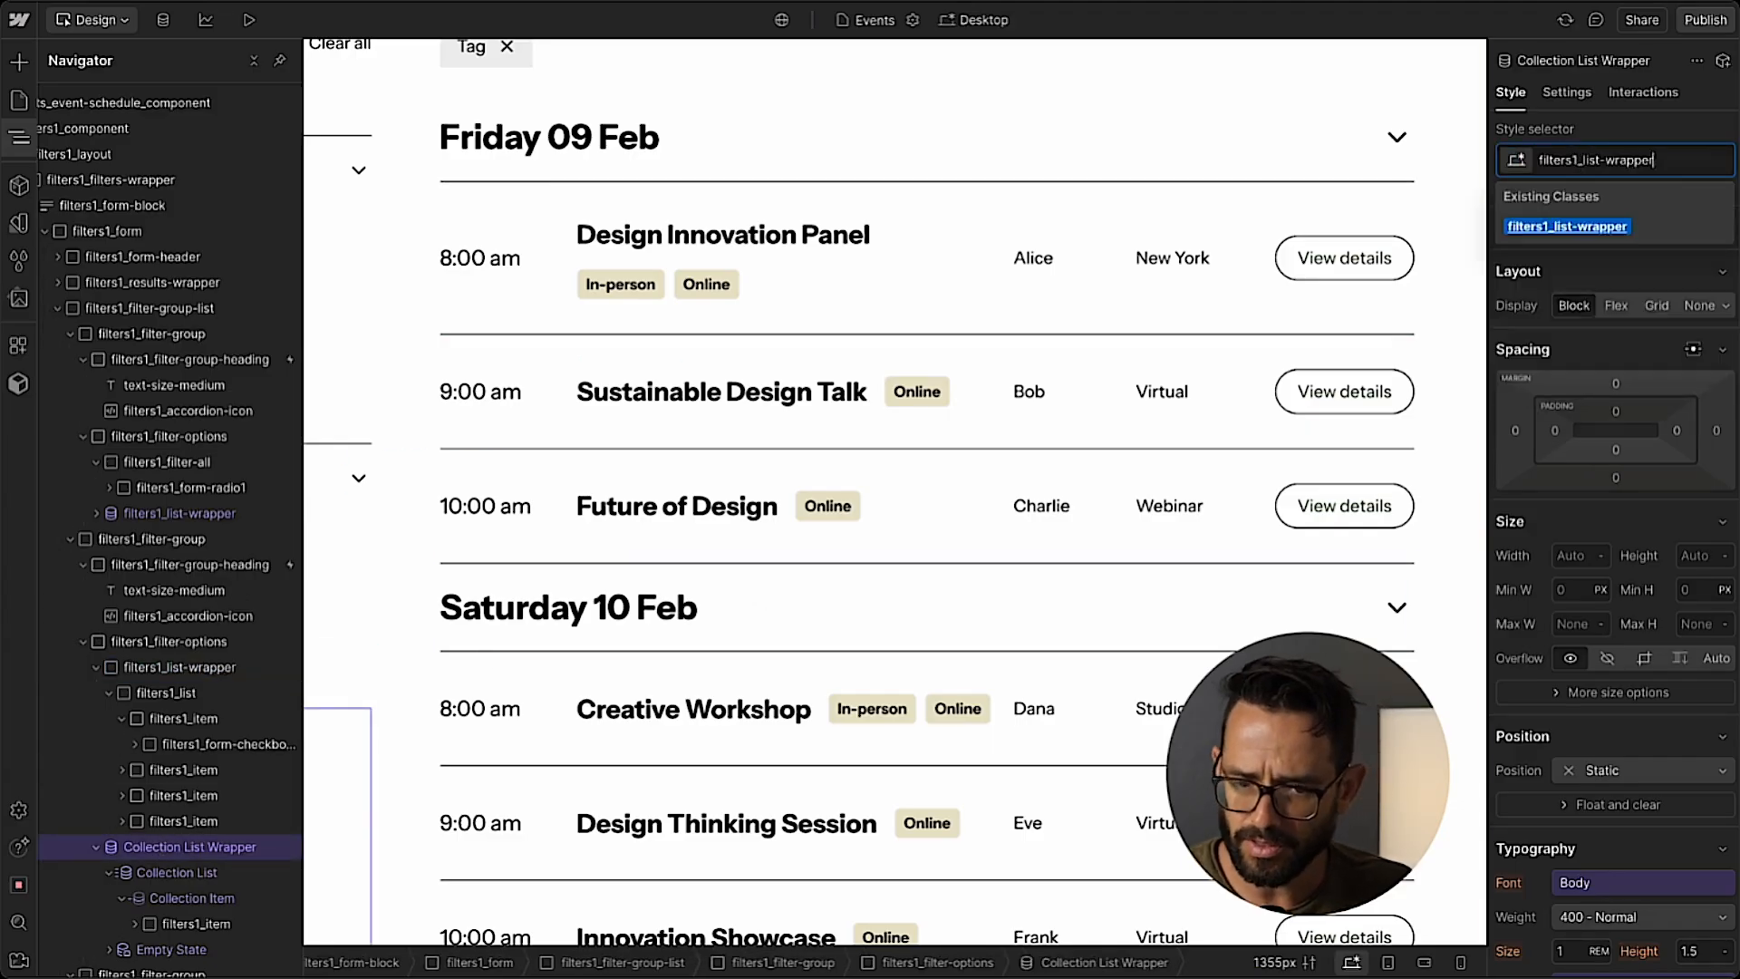
key("Return")
Apply the filters1_list class to the Topic filter's Collection List and delete the static filters1_list-wrapper above it.
left_click(181, 692)
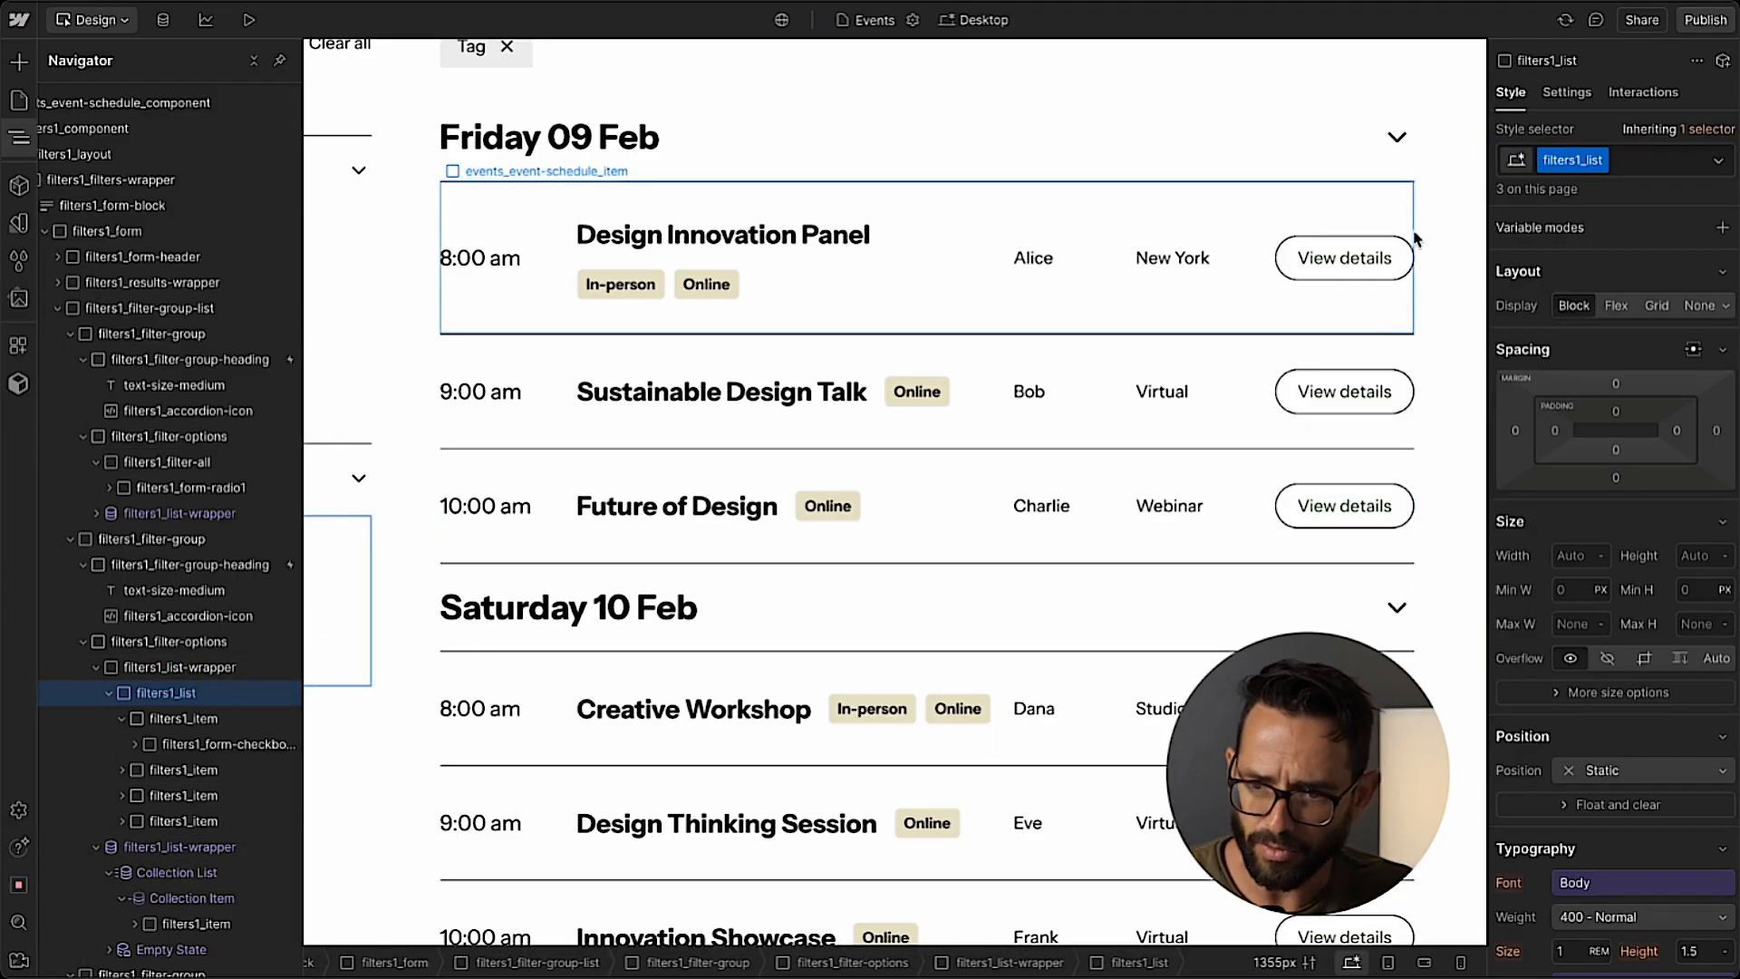
key("ctrl+Return")
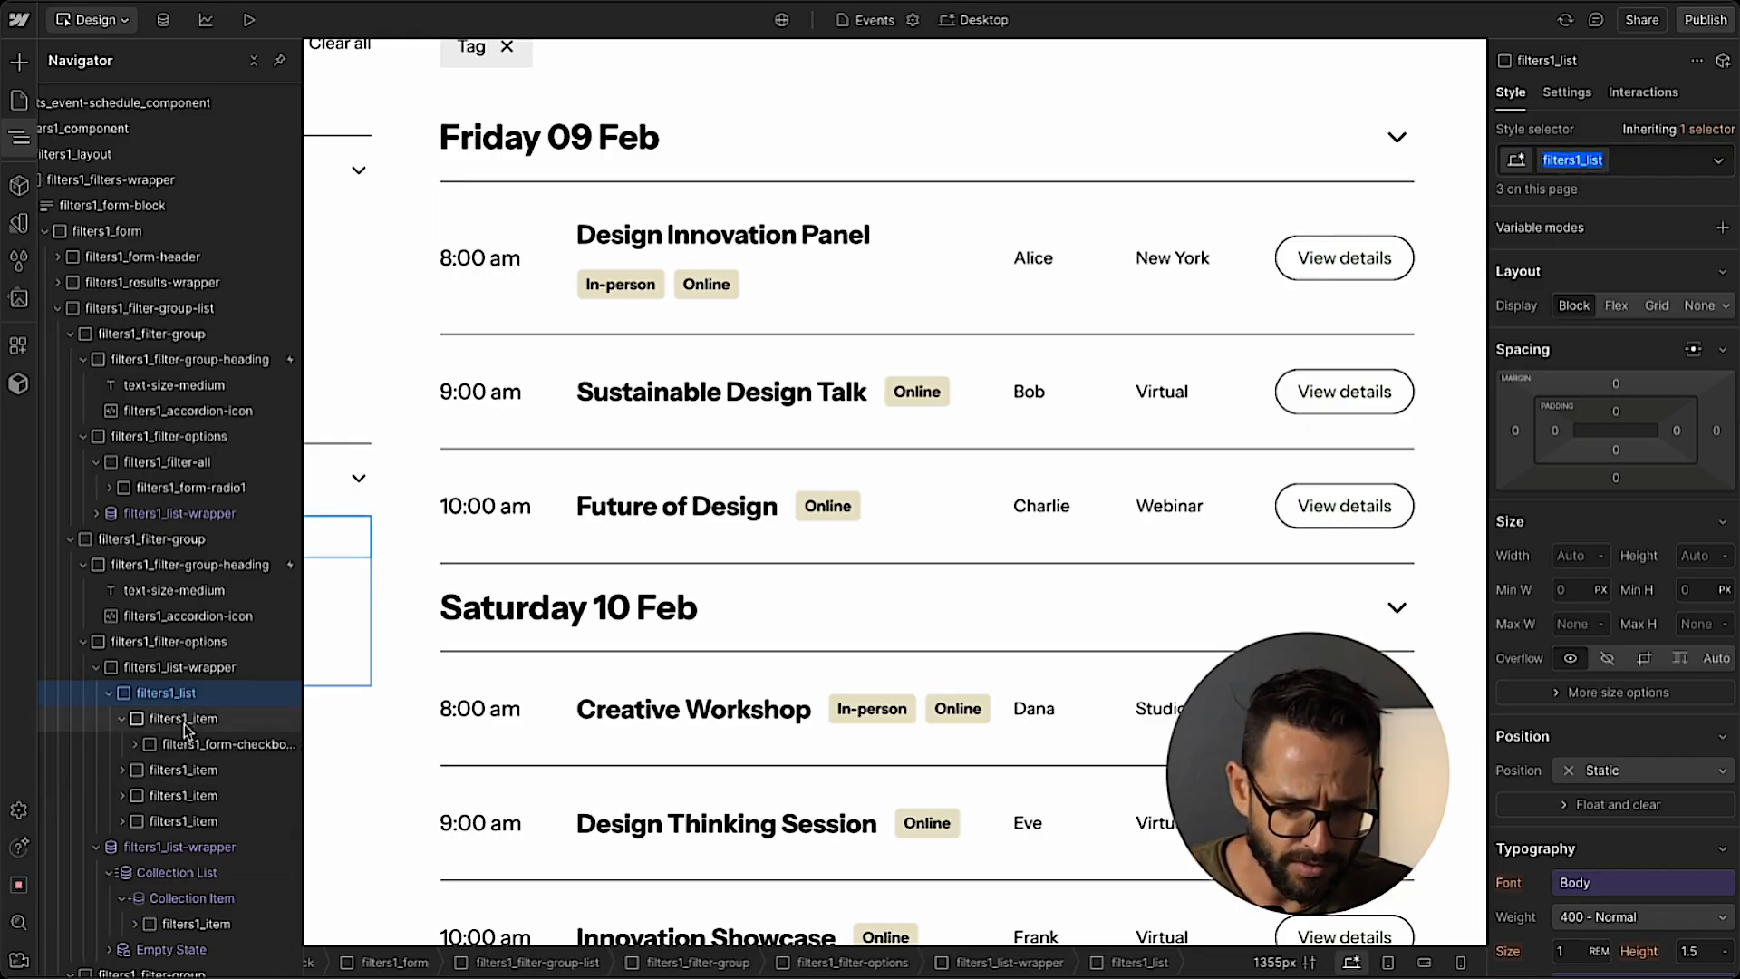
left_click(176, 872)
left_click(1578, 159)
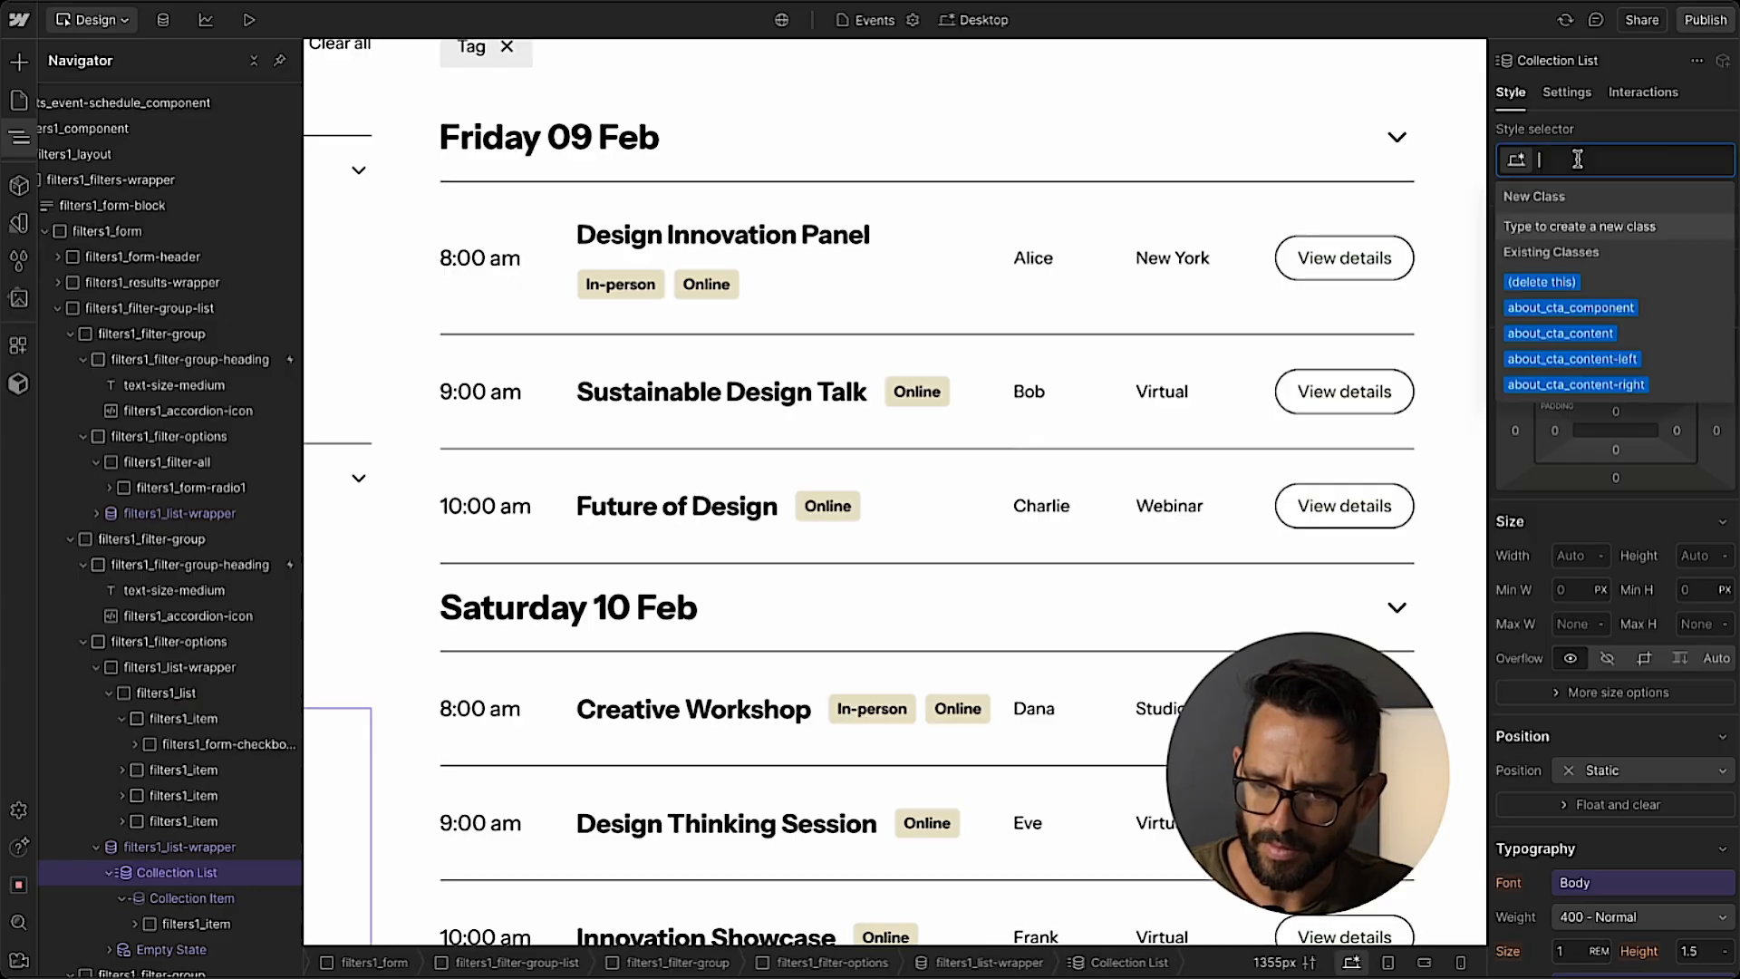
key("ctrl+v")
key("Return")
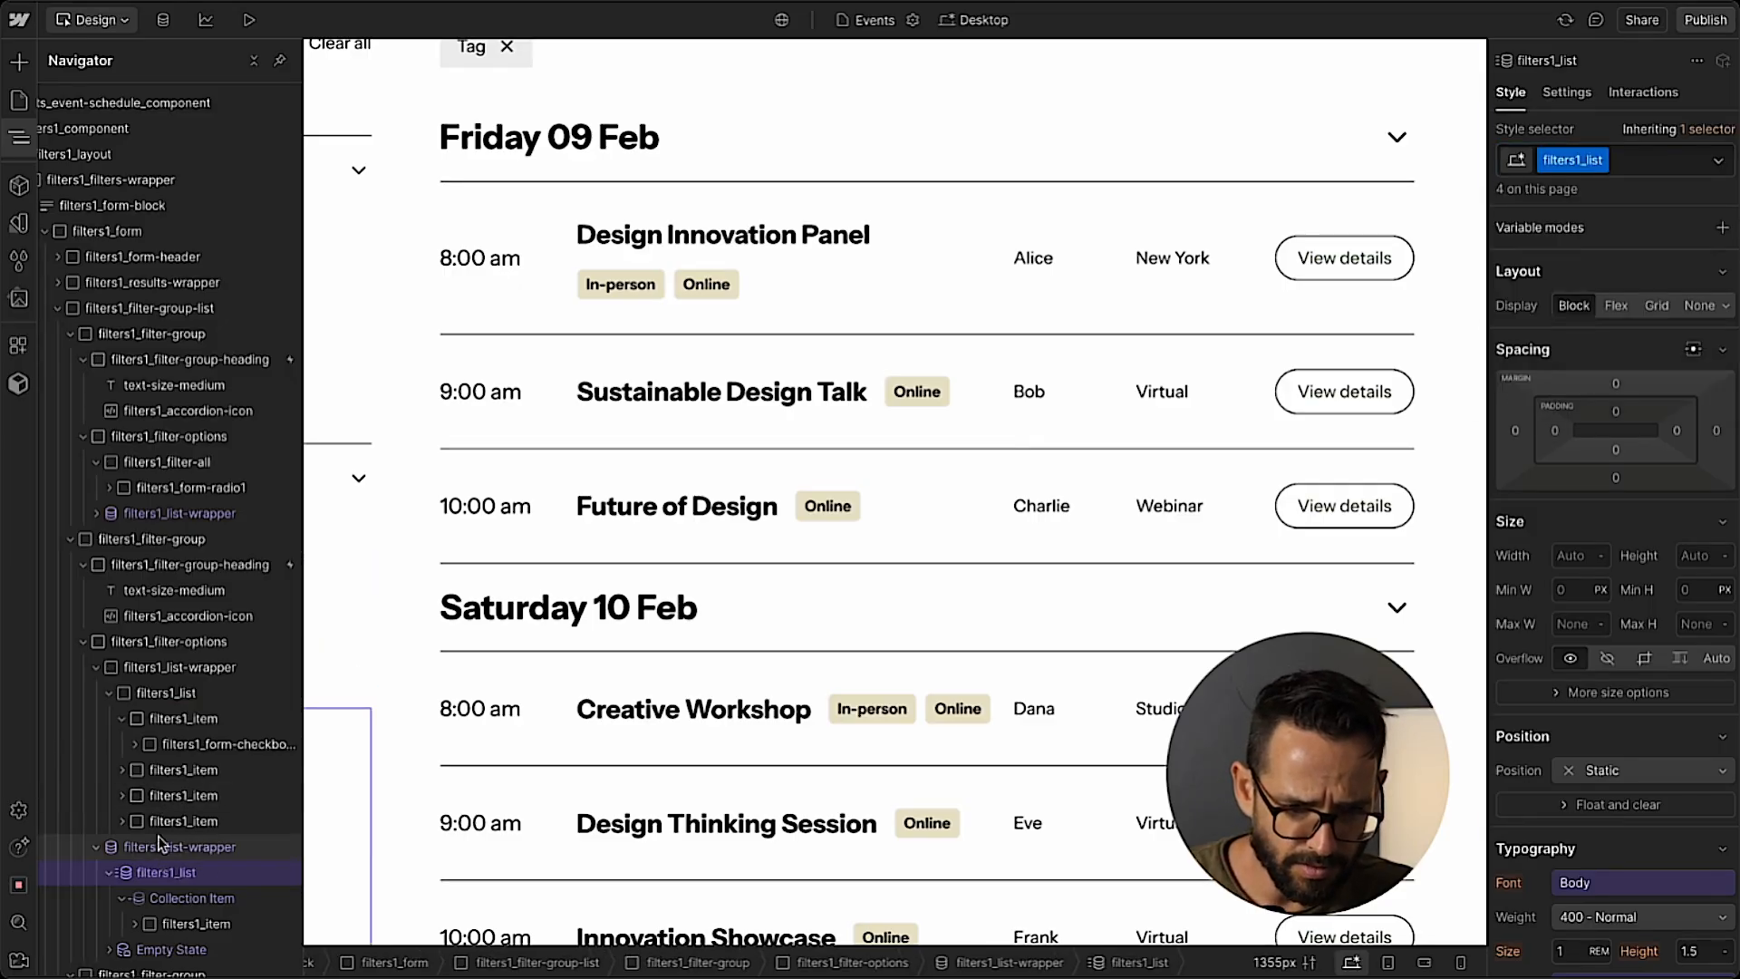
left_click_drag(159, 843, 172, 668)
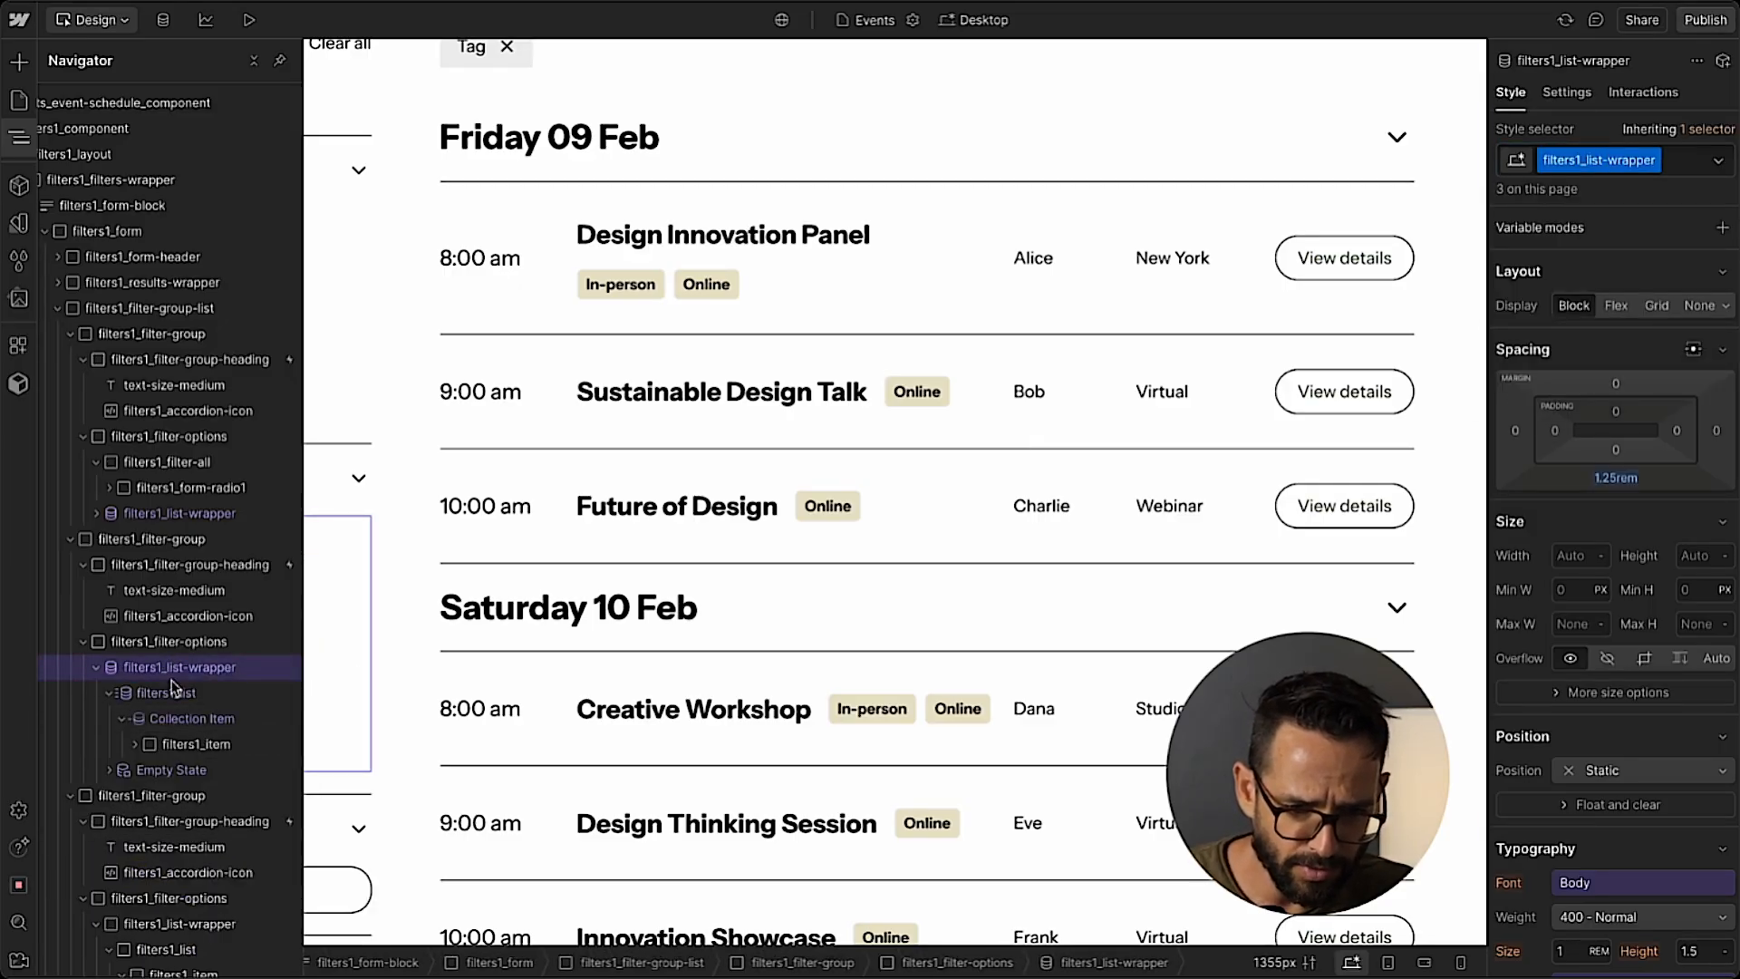
Connect the text of the Topic filter's checkbox label to the Name field of Event Topics.
left_click(179, 740)
left_click(19, 138)
left_click(348, 578)
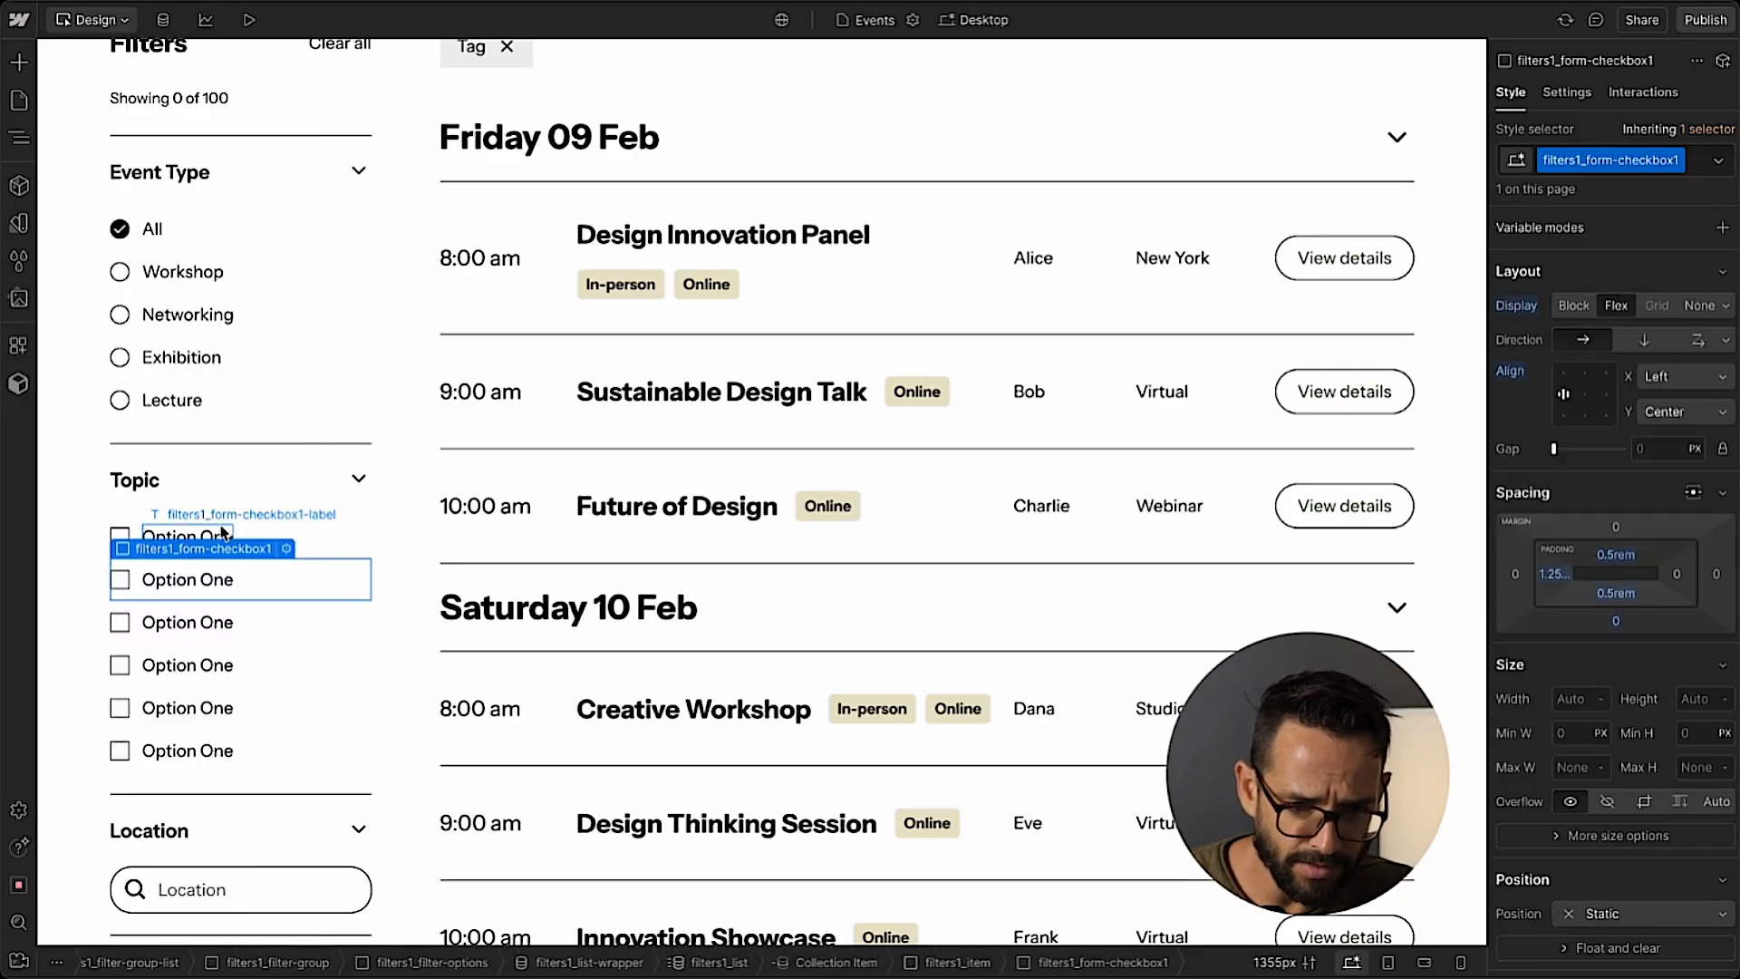
left_click(151, 534)
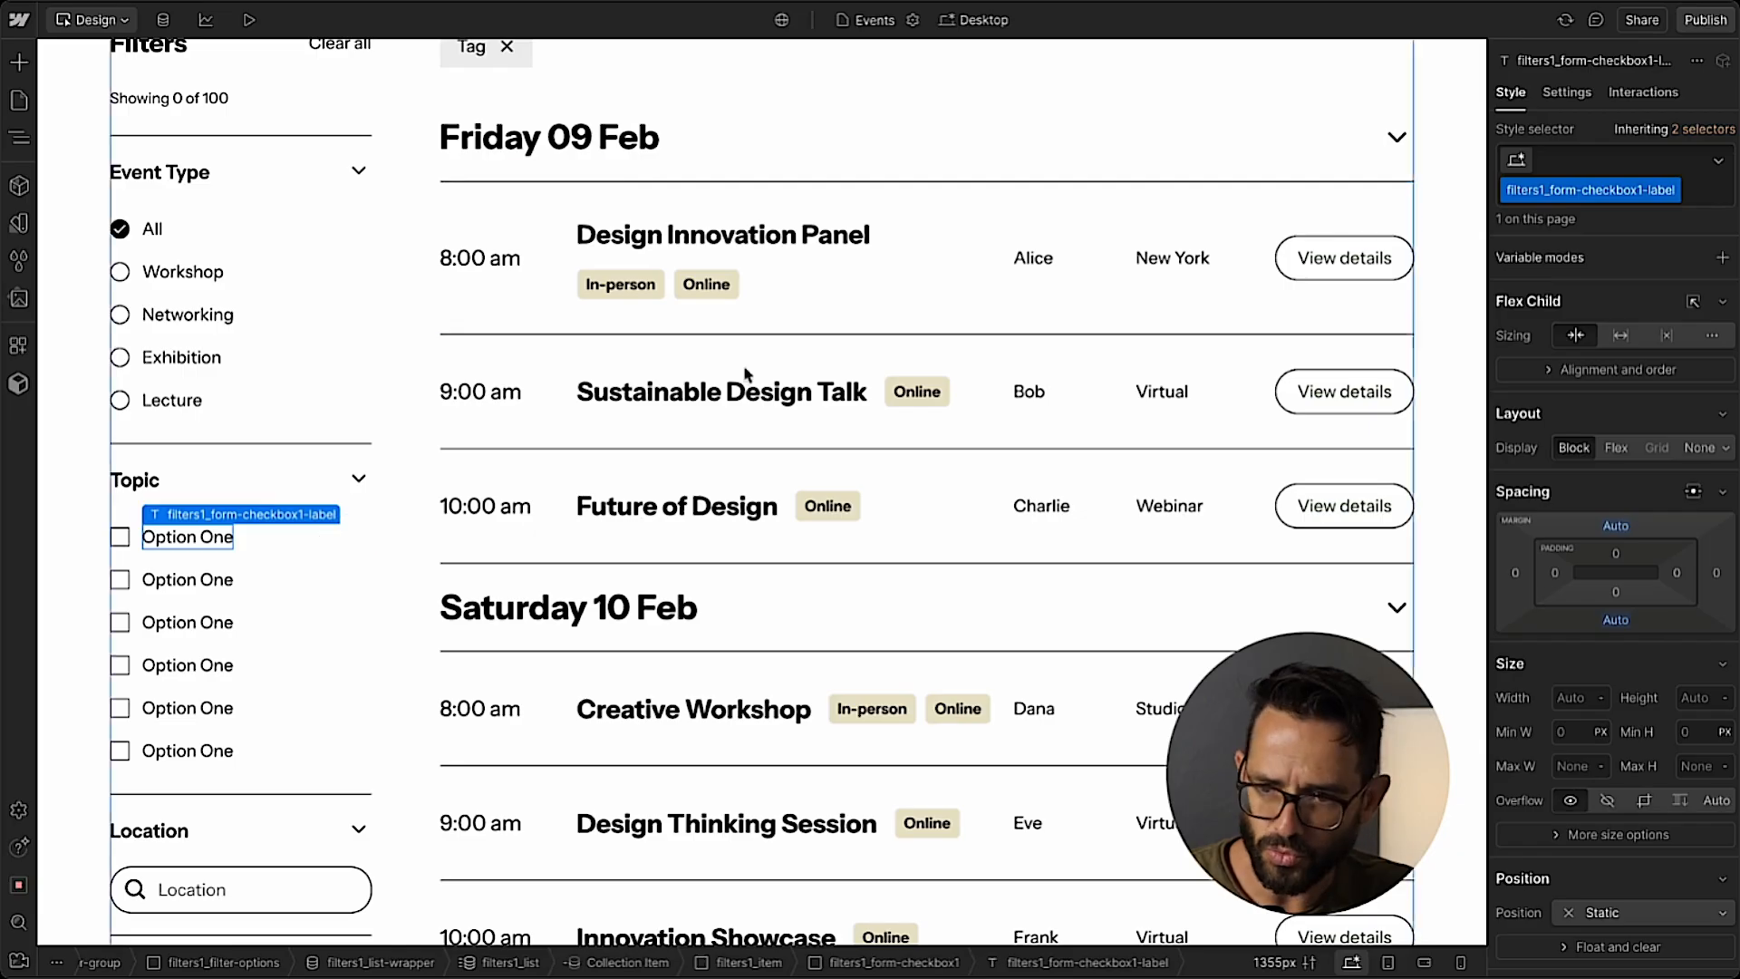
left_click(1568, 91)
left_click(1554, 513)
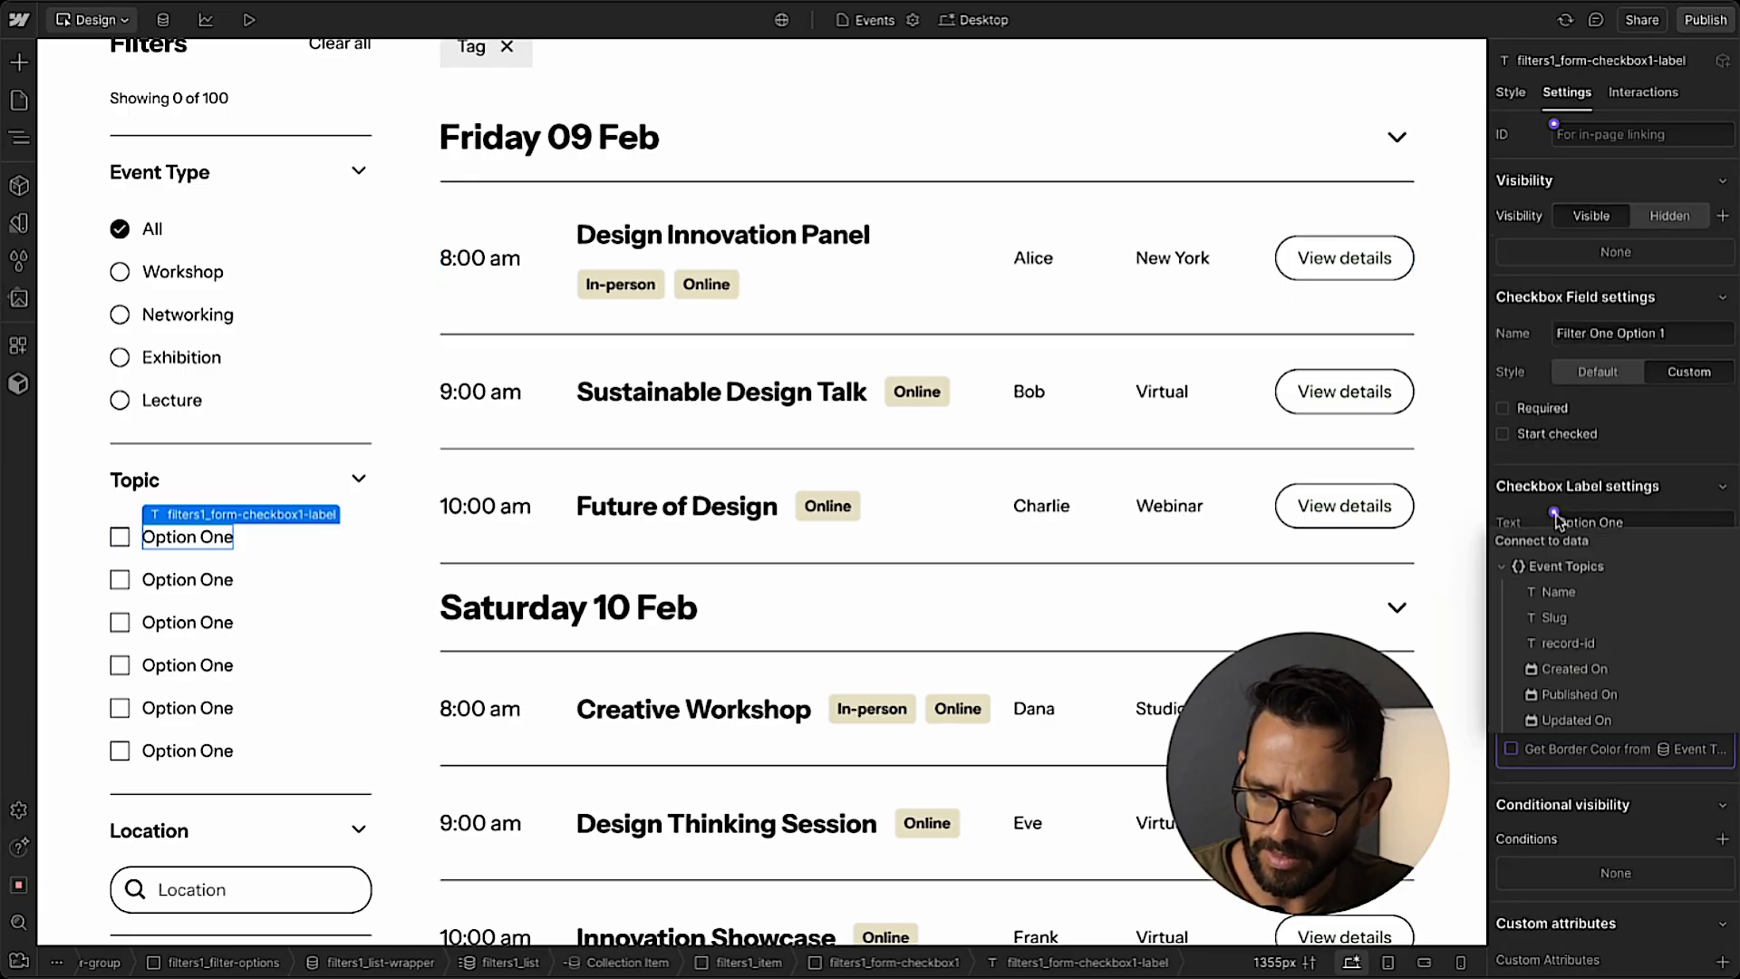
left_click(1557, 594)
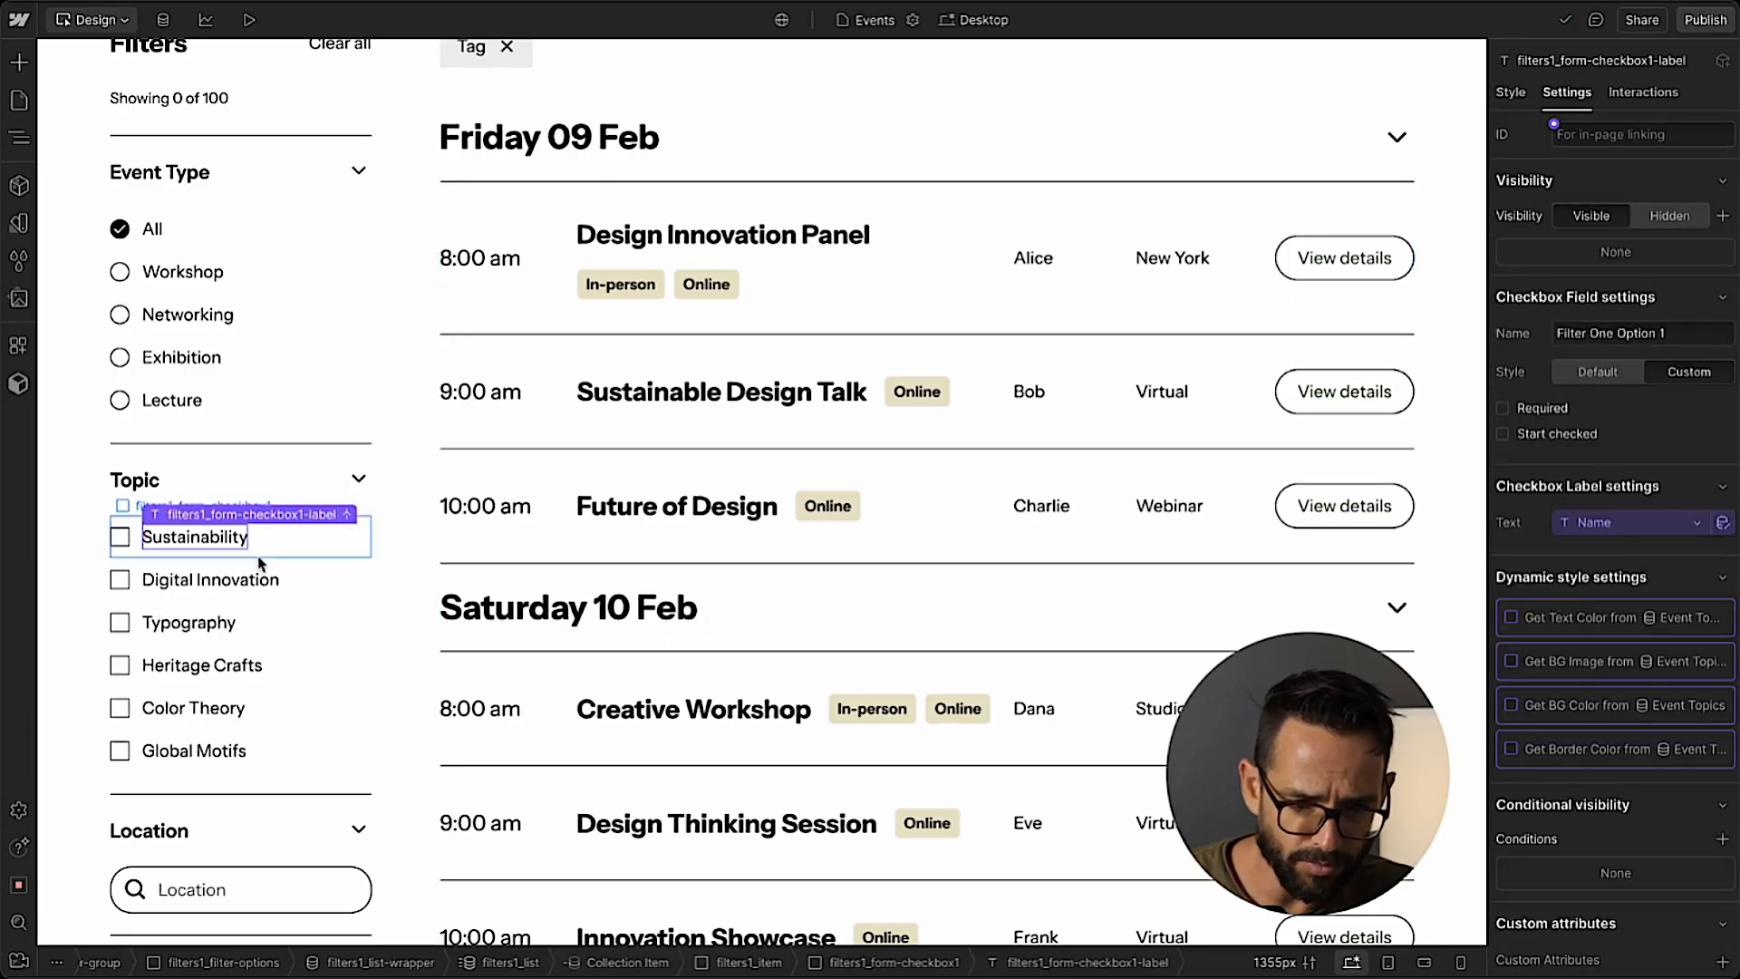
left_click(253, 487)
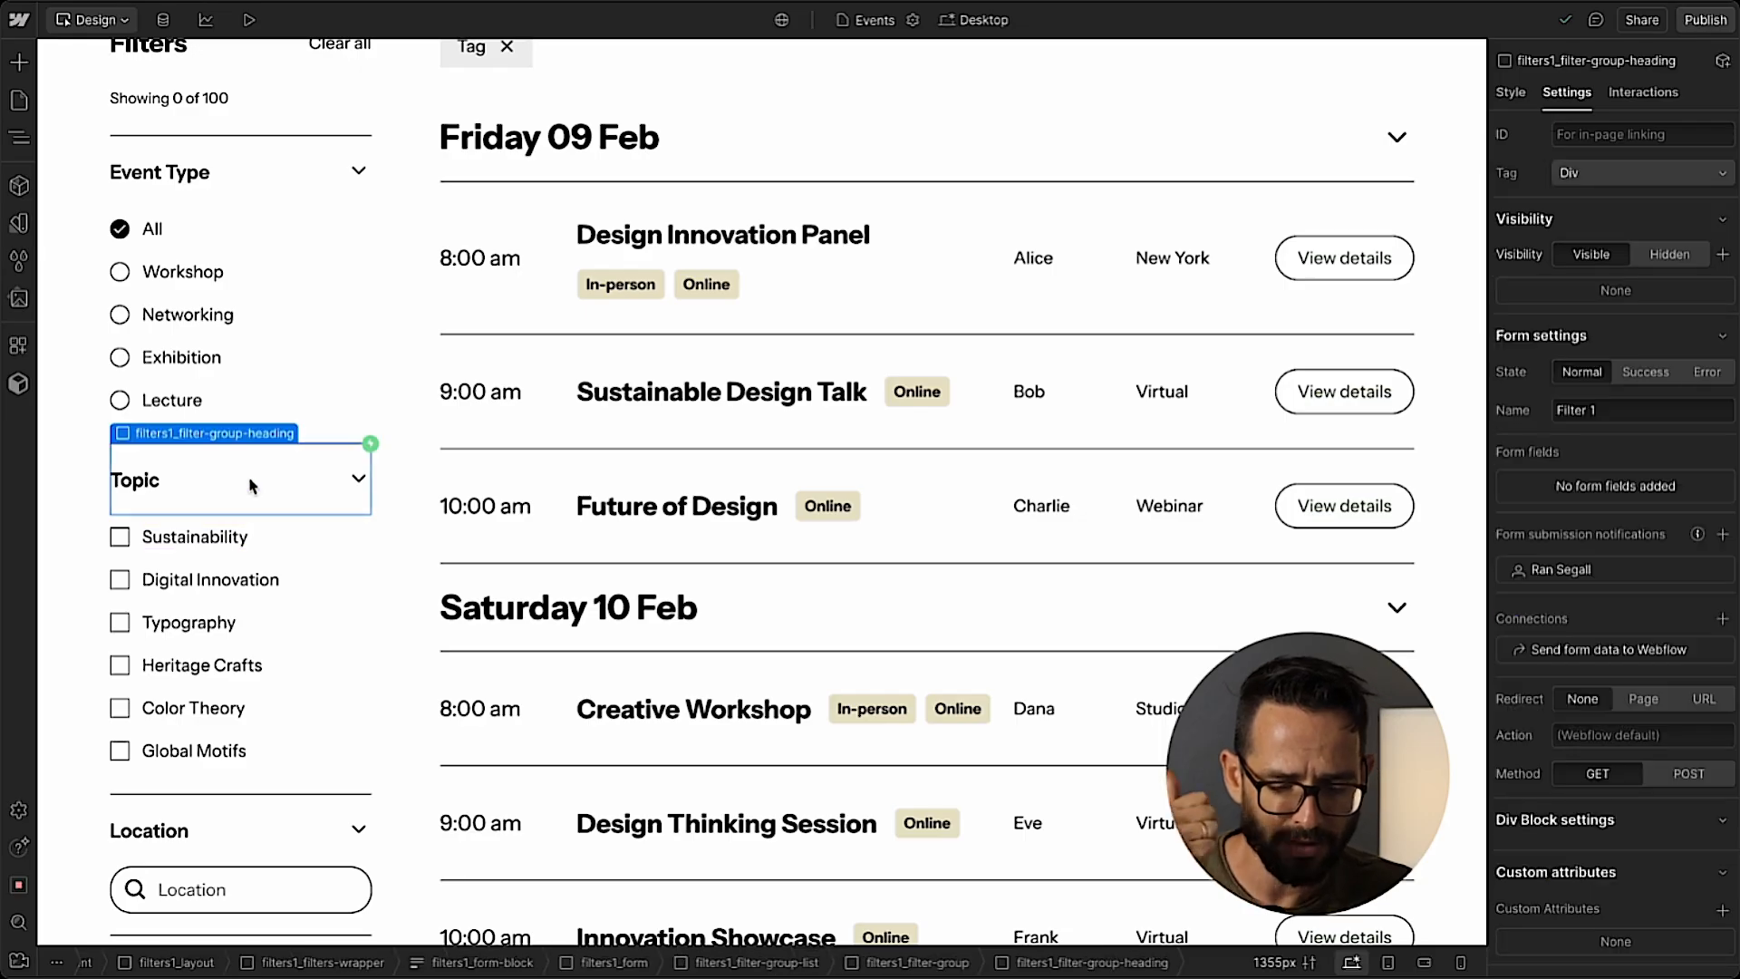
scroll(253, 486, "up", 2)
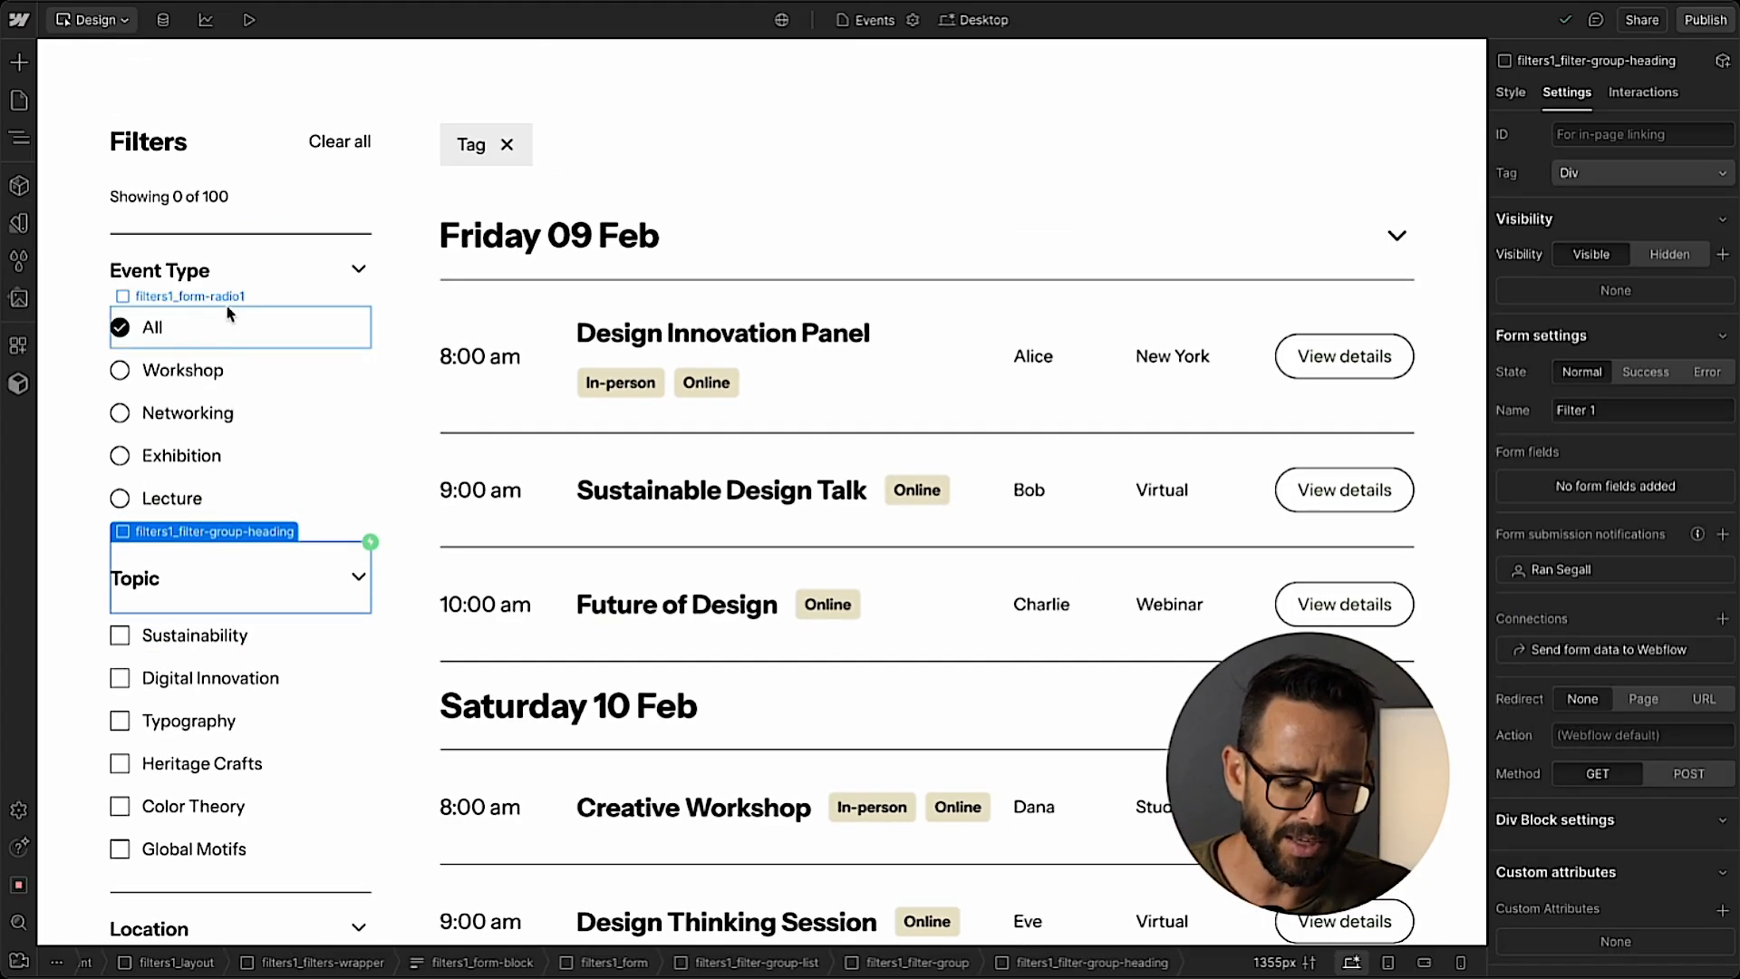
scroll(186, 684, "down", 5)
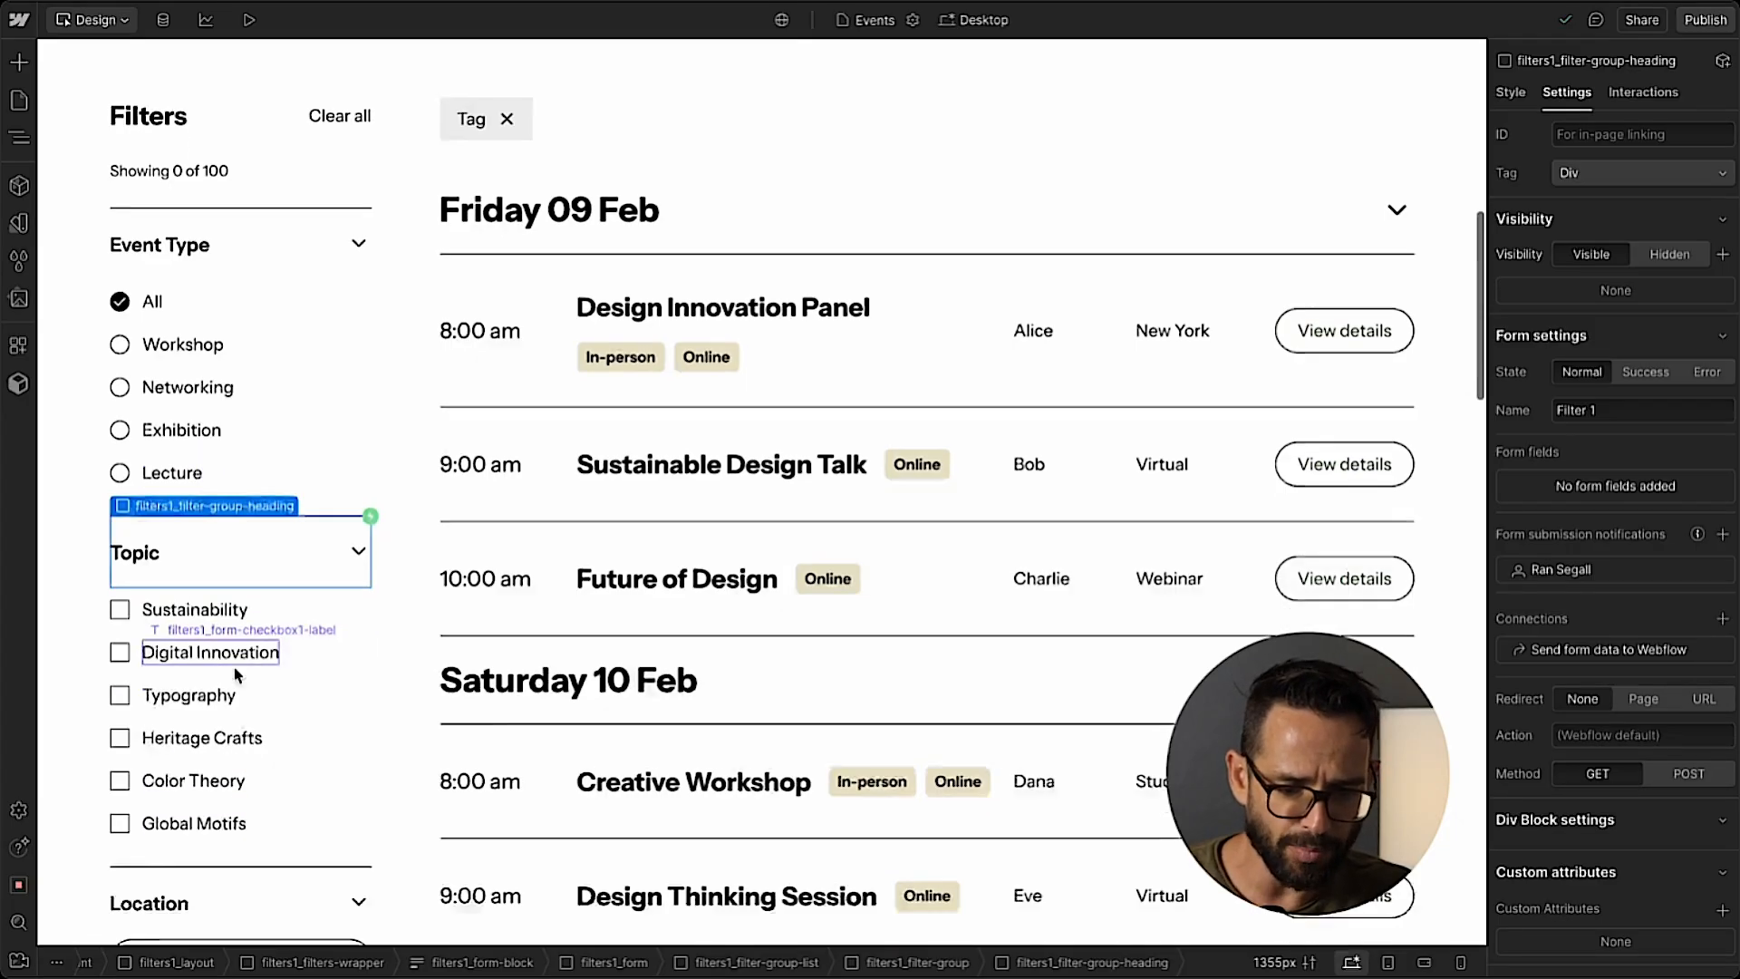
scroll(234, 675, "up", 5)
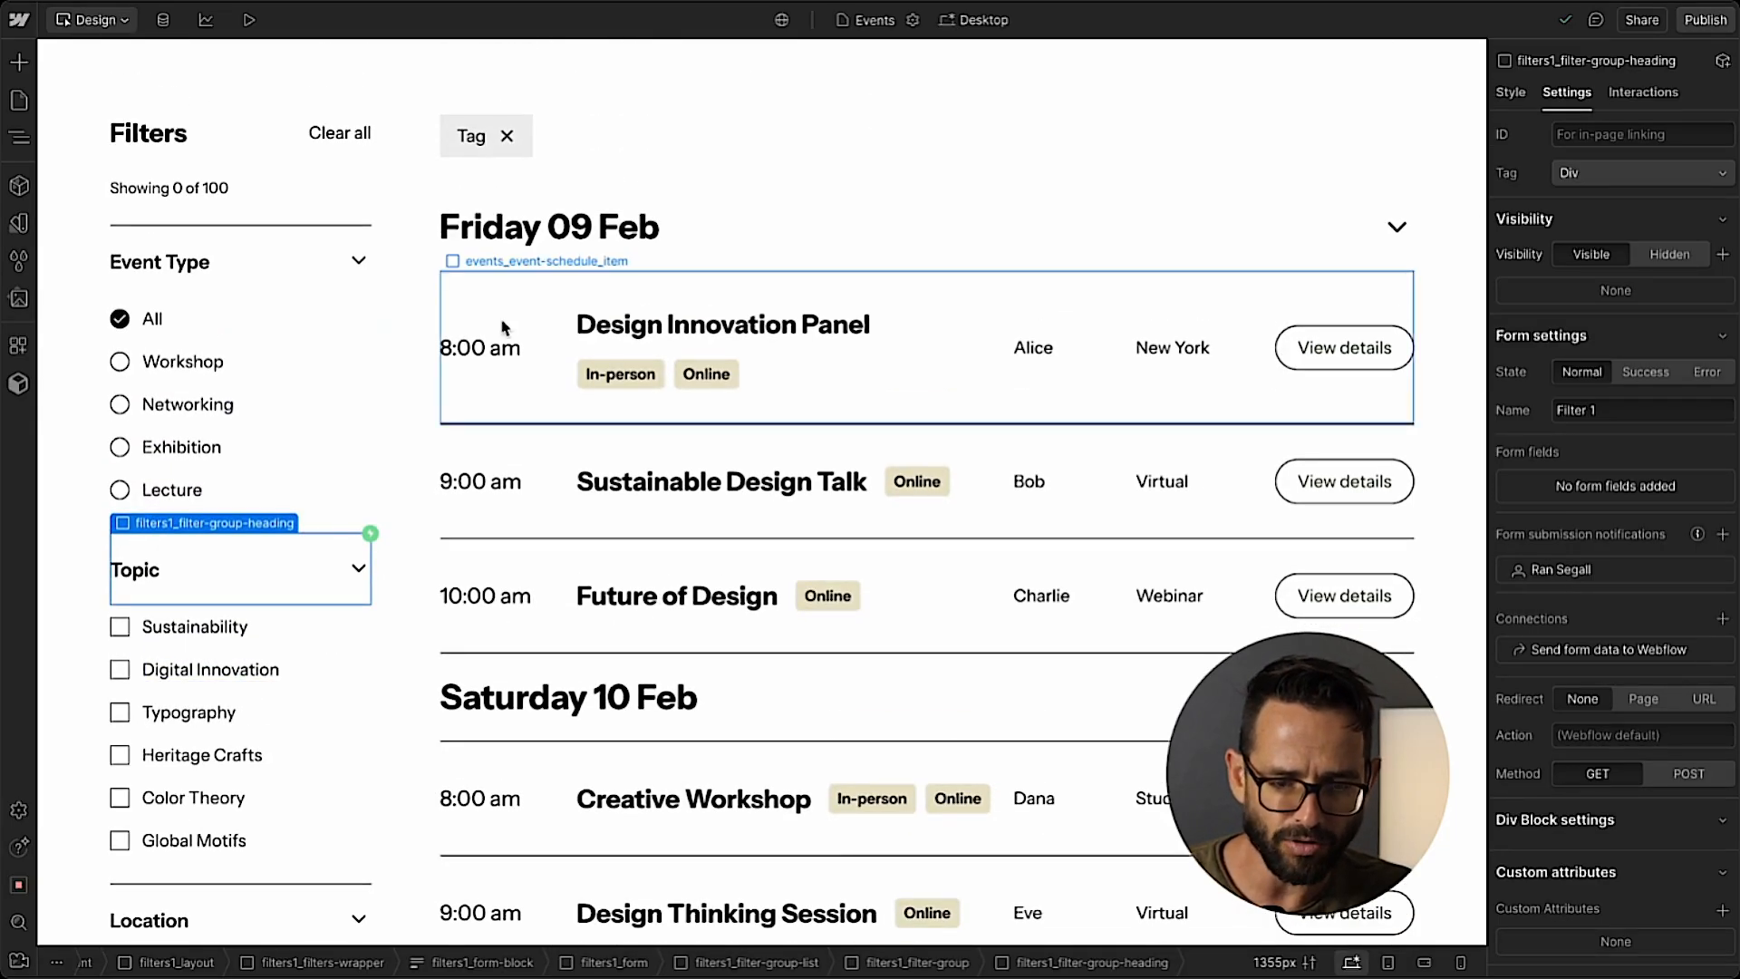
Add a Collection List inside events_event-schedule_content, below the static events_event-schedule_accordion elements.
left_click(18, 134)
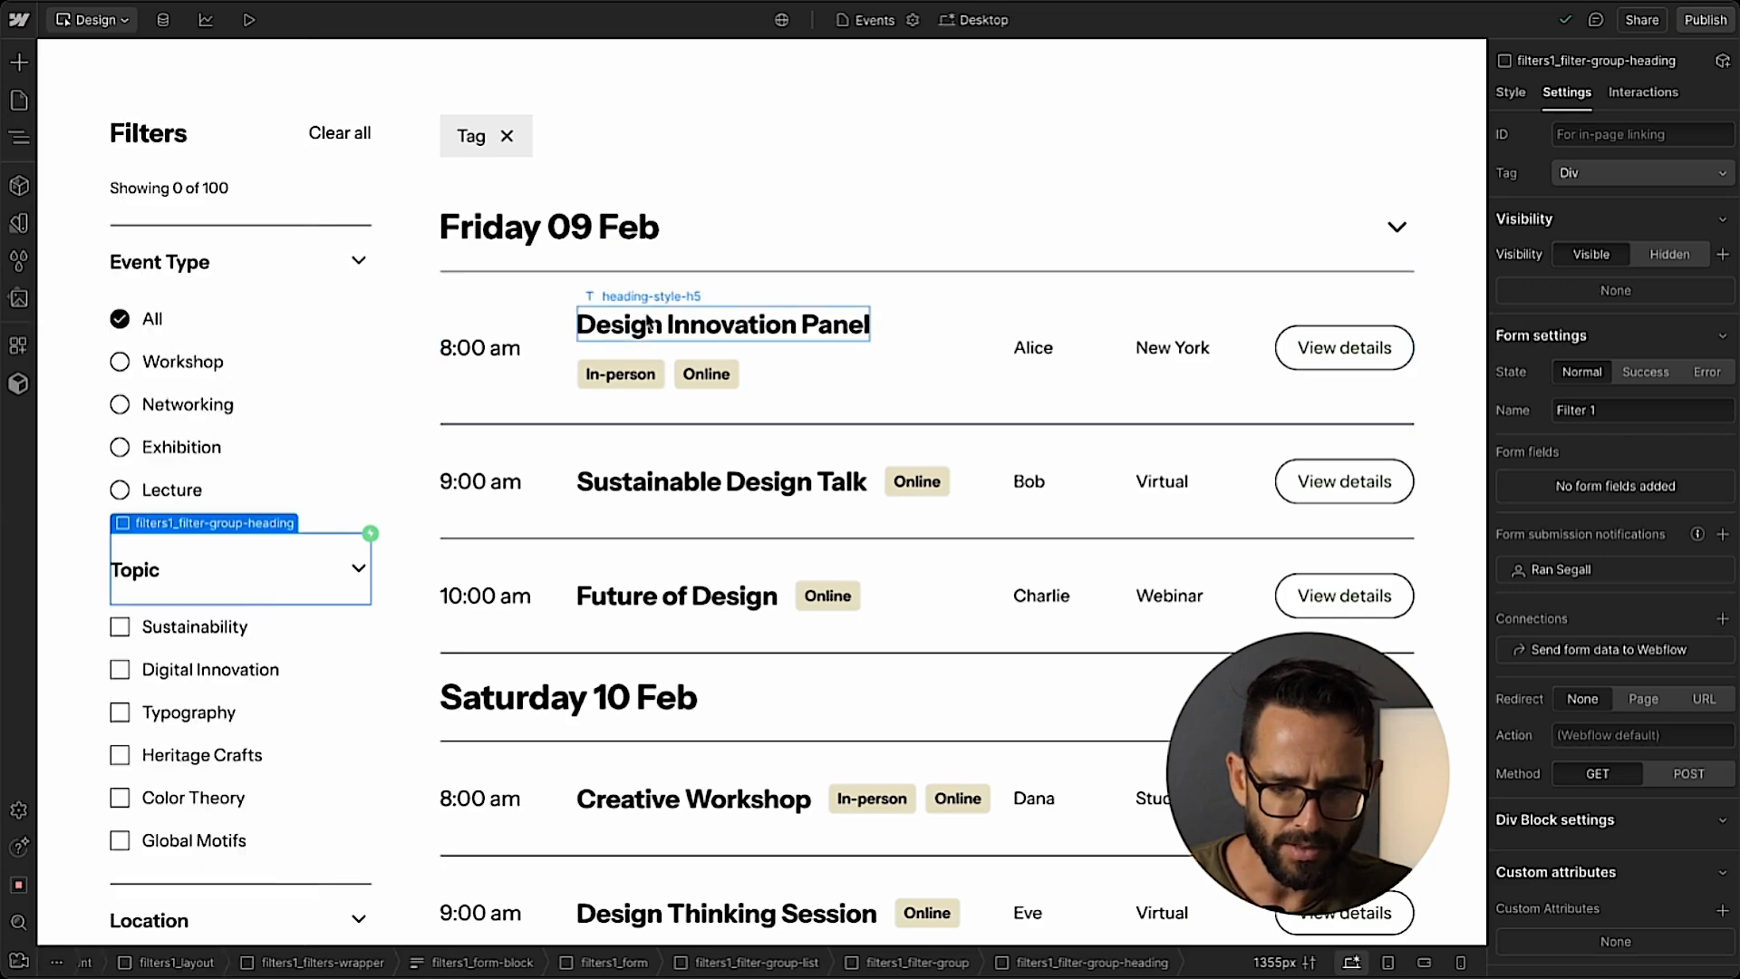
left_click(723, 325)
left_click(18, 136)
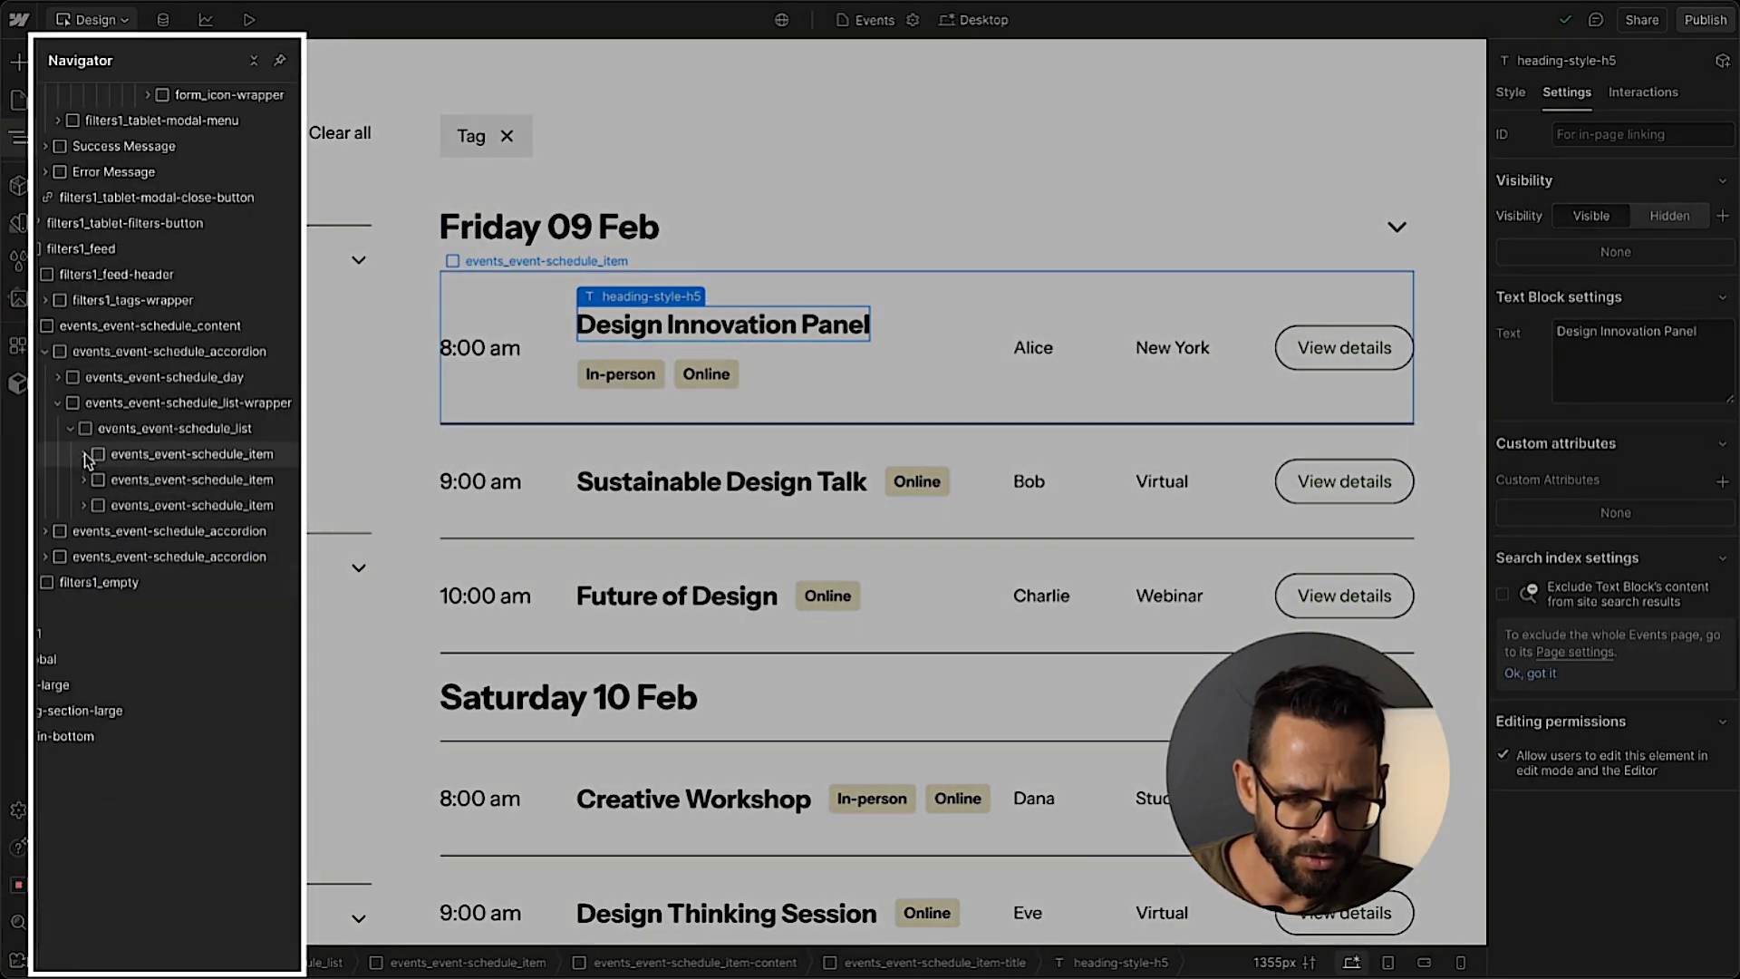
left_click(114, 428)
left_click(73, 427)
left_click(133, 404)
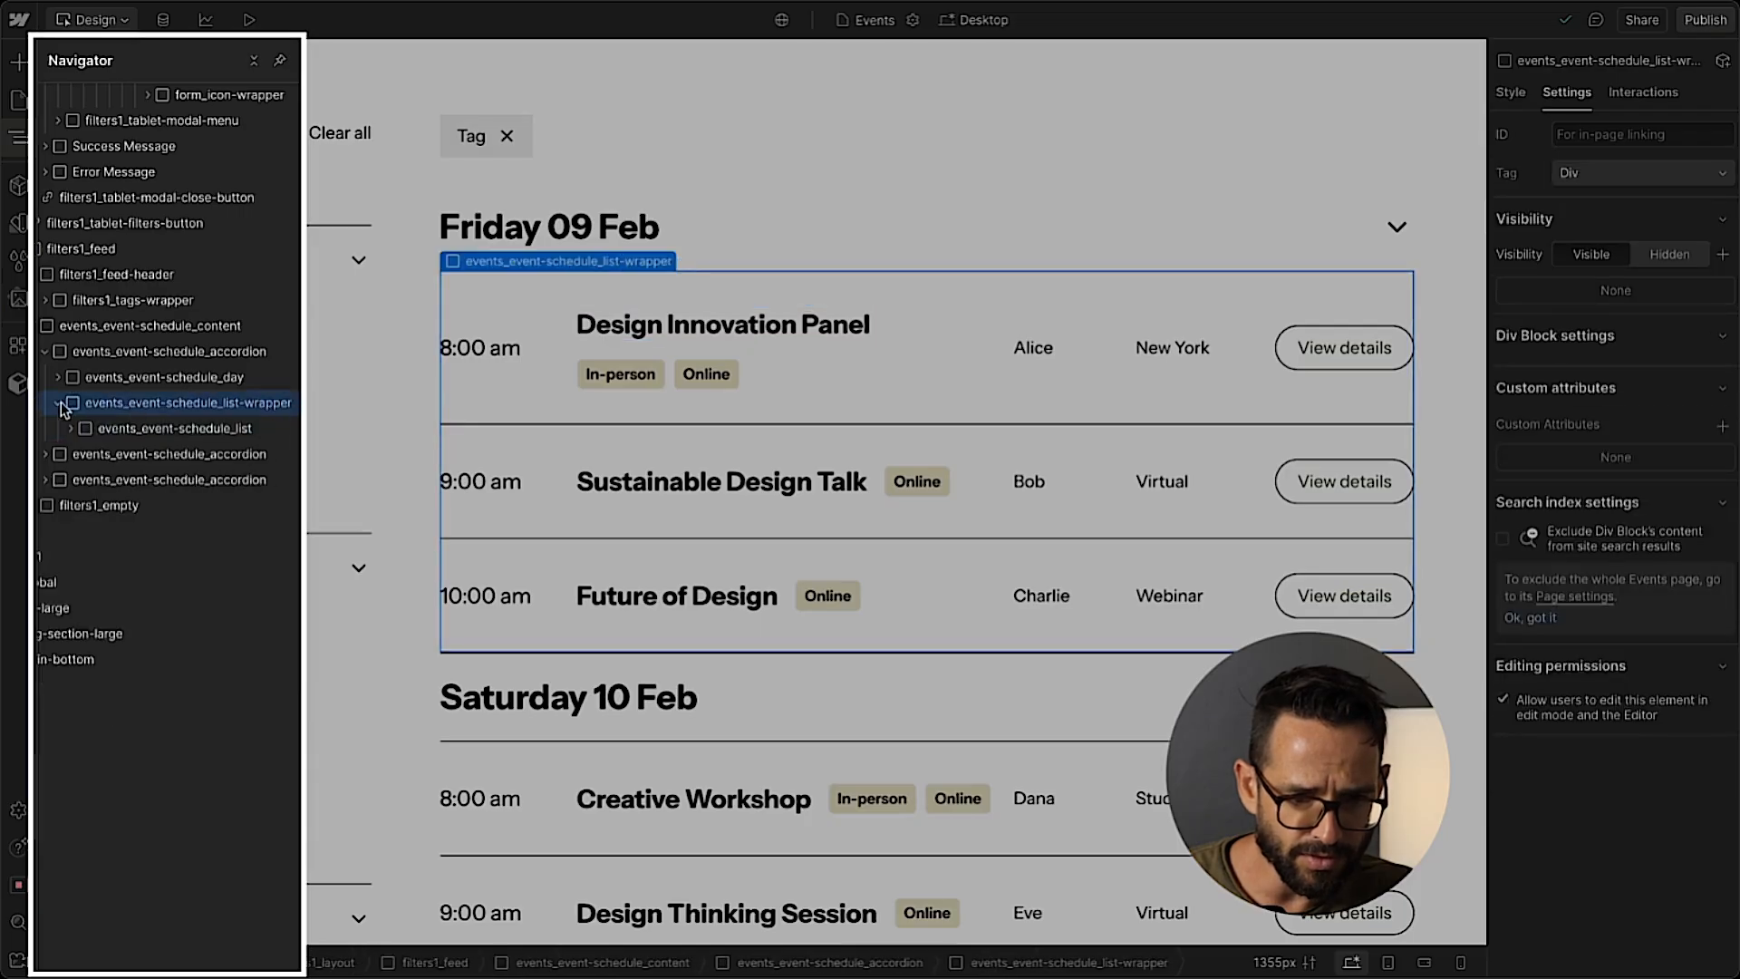
left_click(58, 403)
left_click(135, 354)
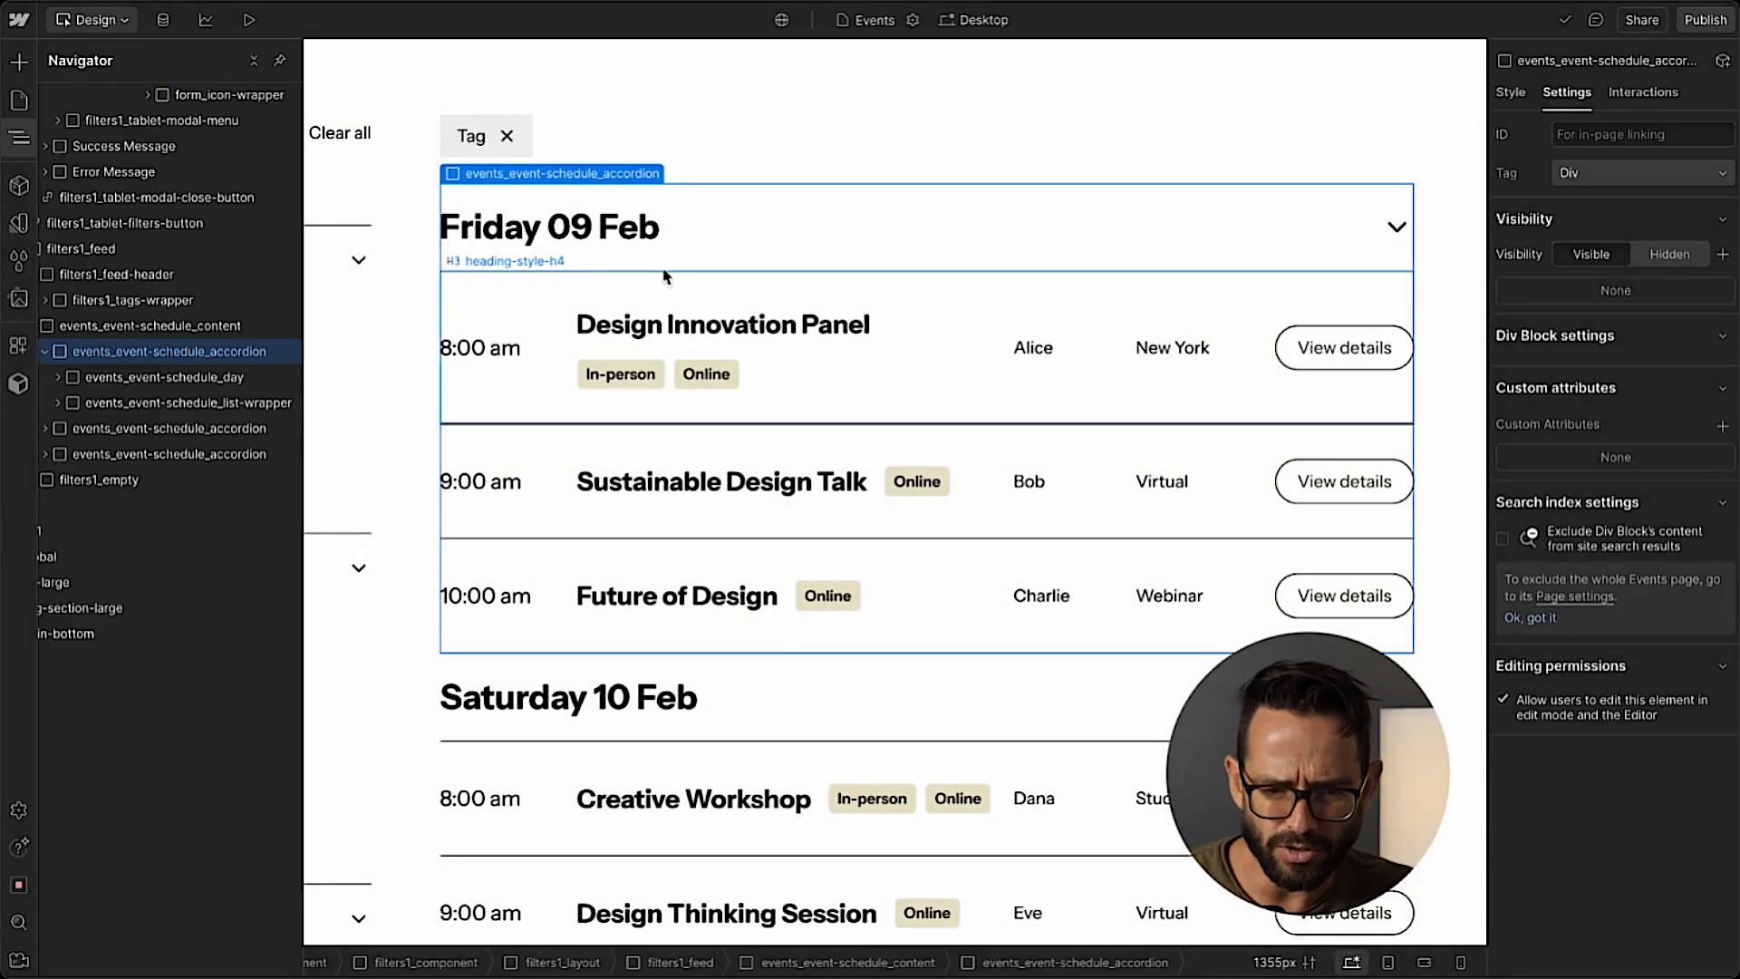
left_click(133, 324)
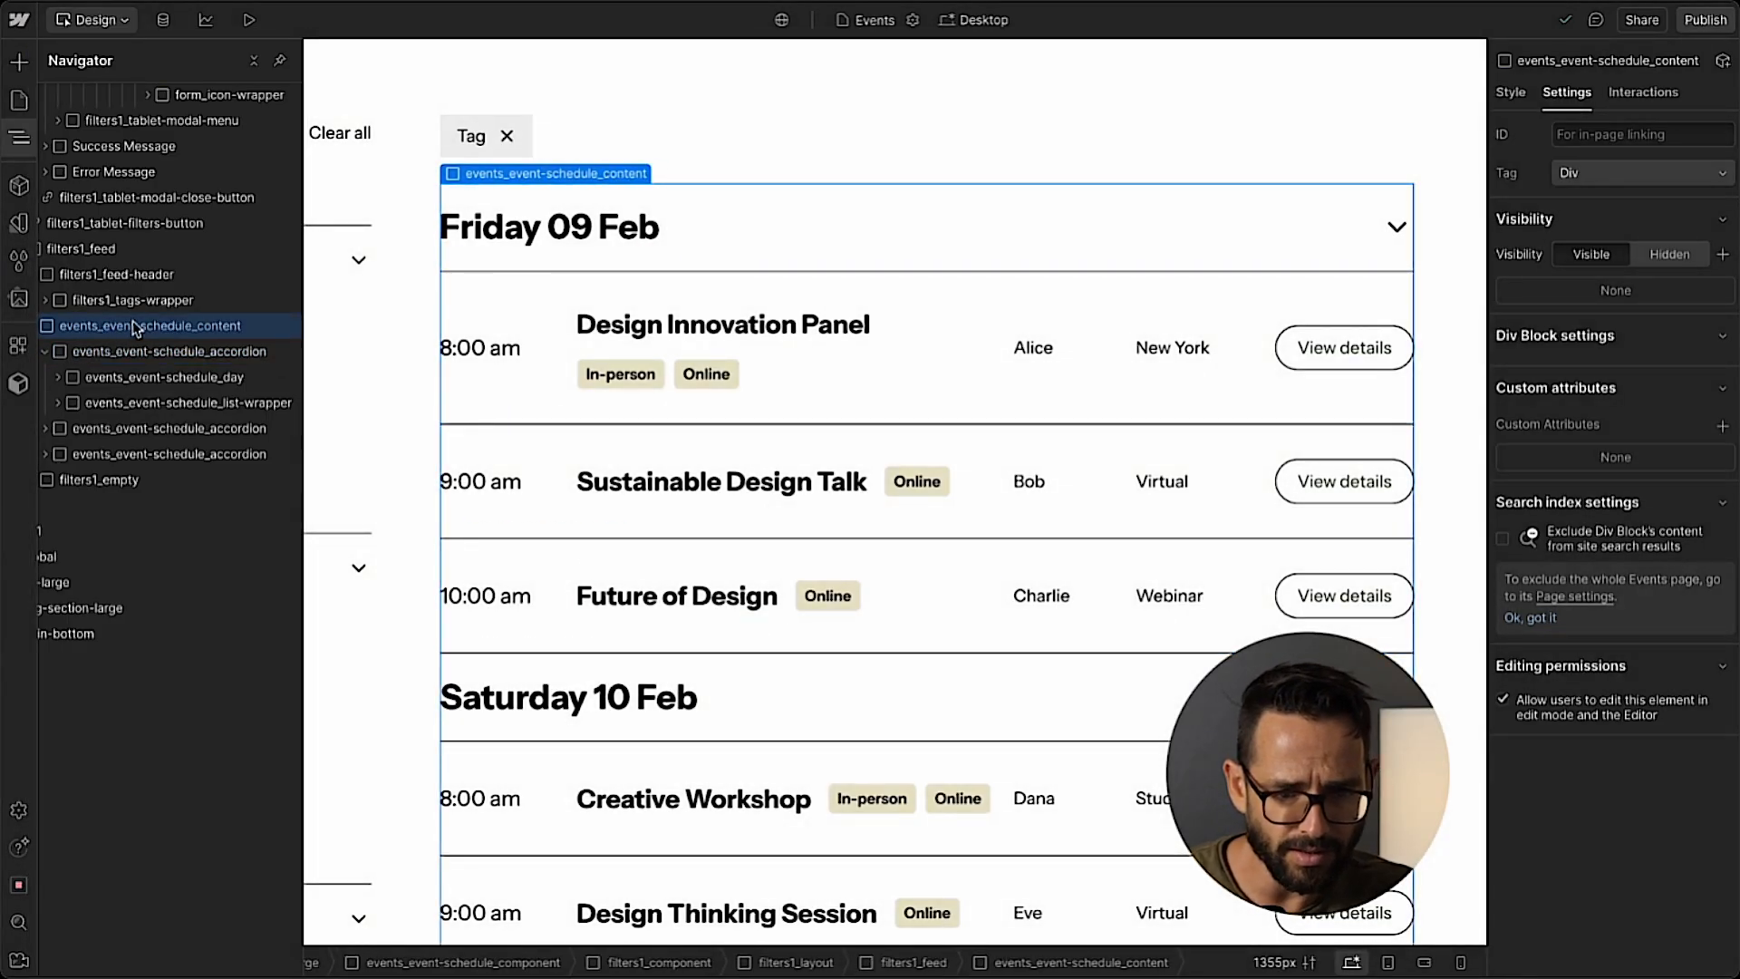
key("ctrl+k")
type("coll")
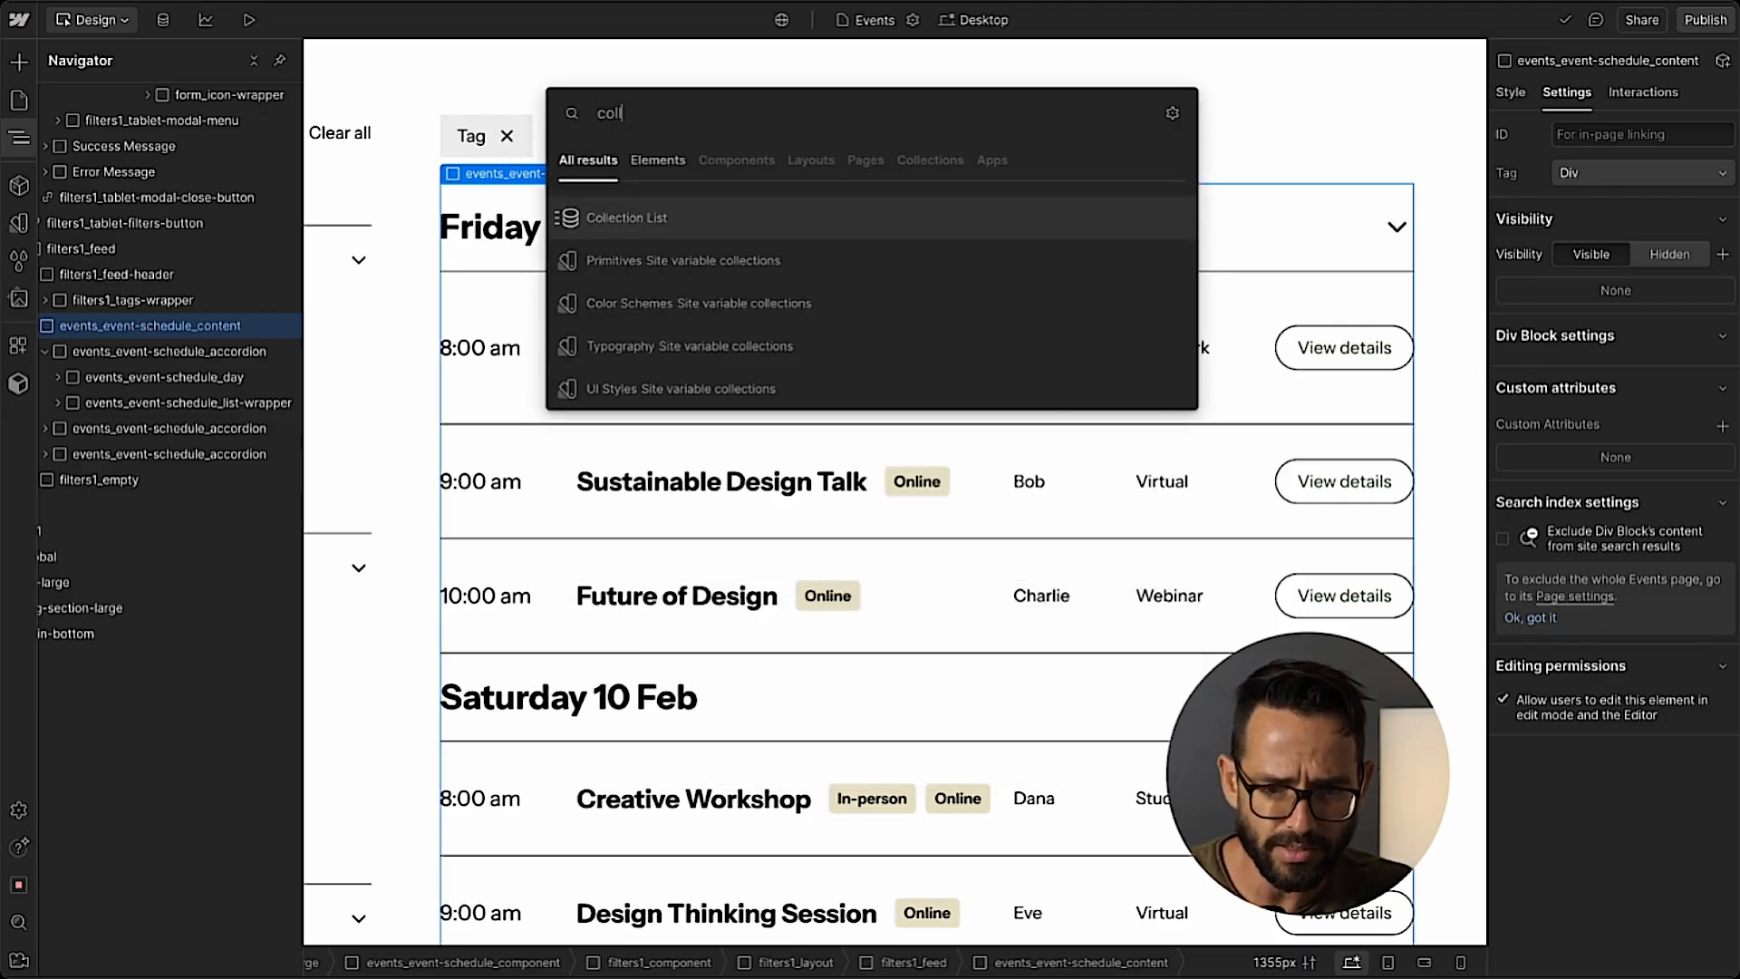
key("Return")
Set the source of the schedule's new Collection List to Events.
left_click(554, 795)
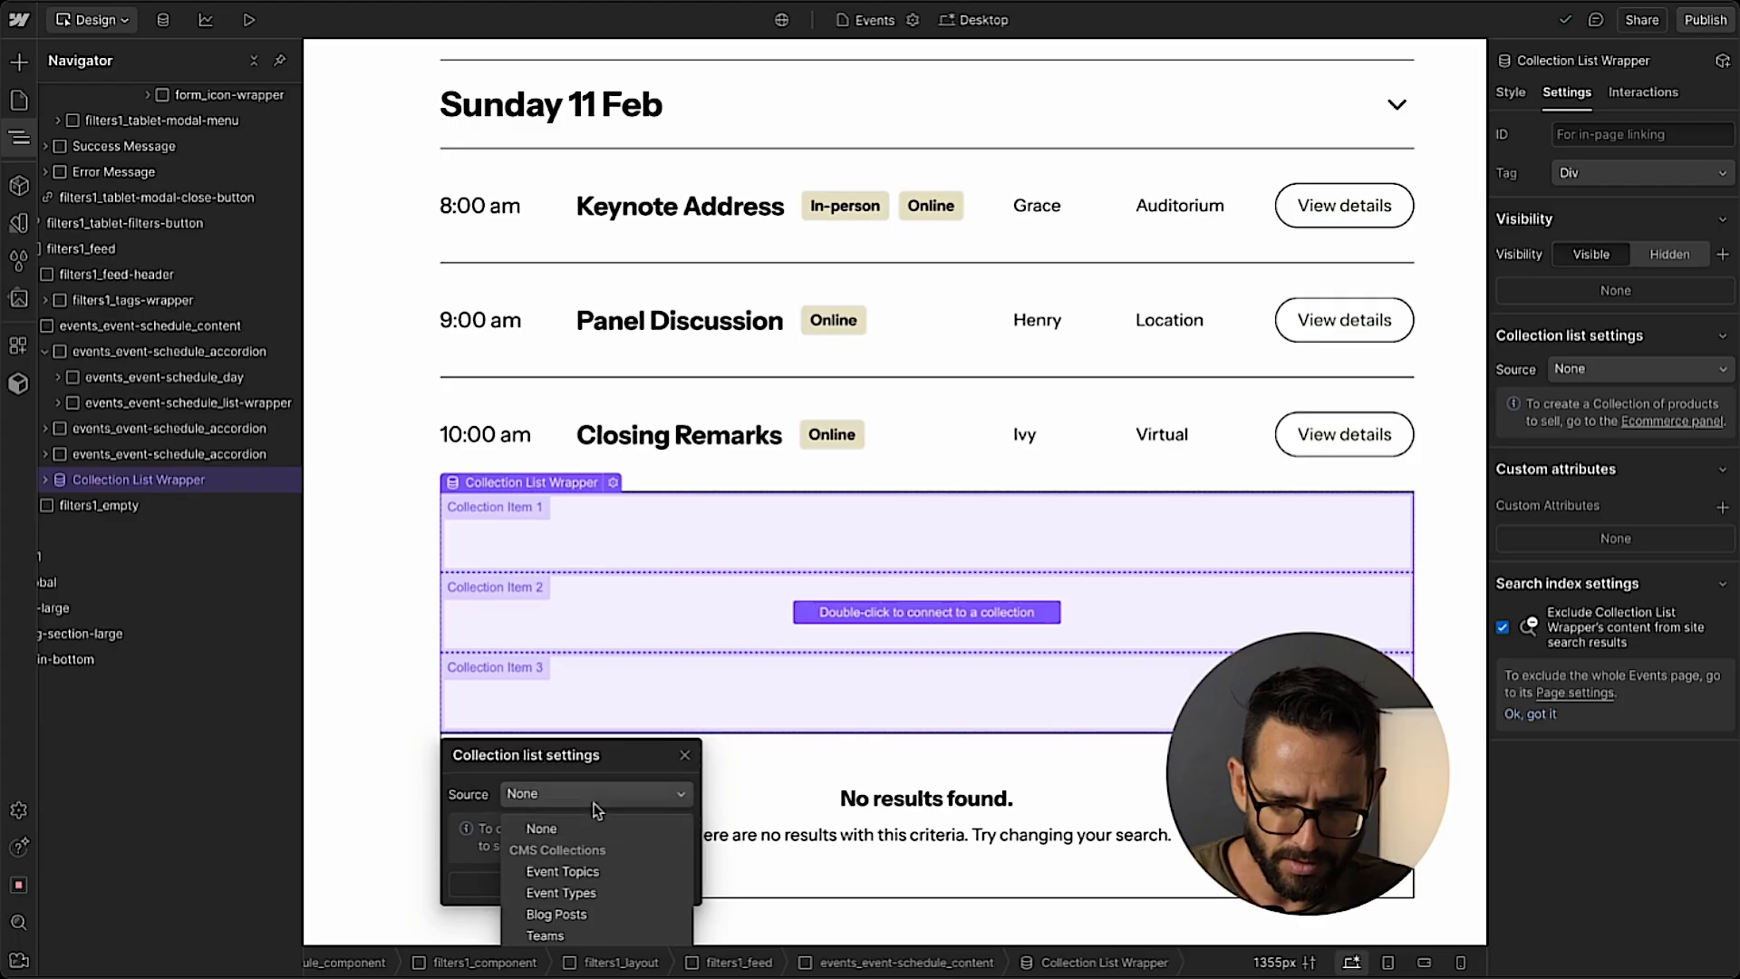
left_click_drag(596, 754, 600, 535)
left_click(585, 576)
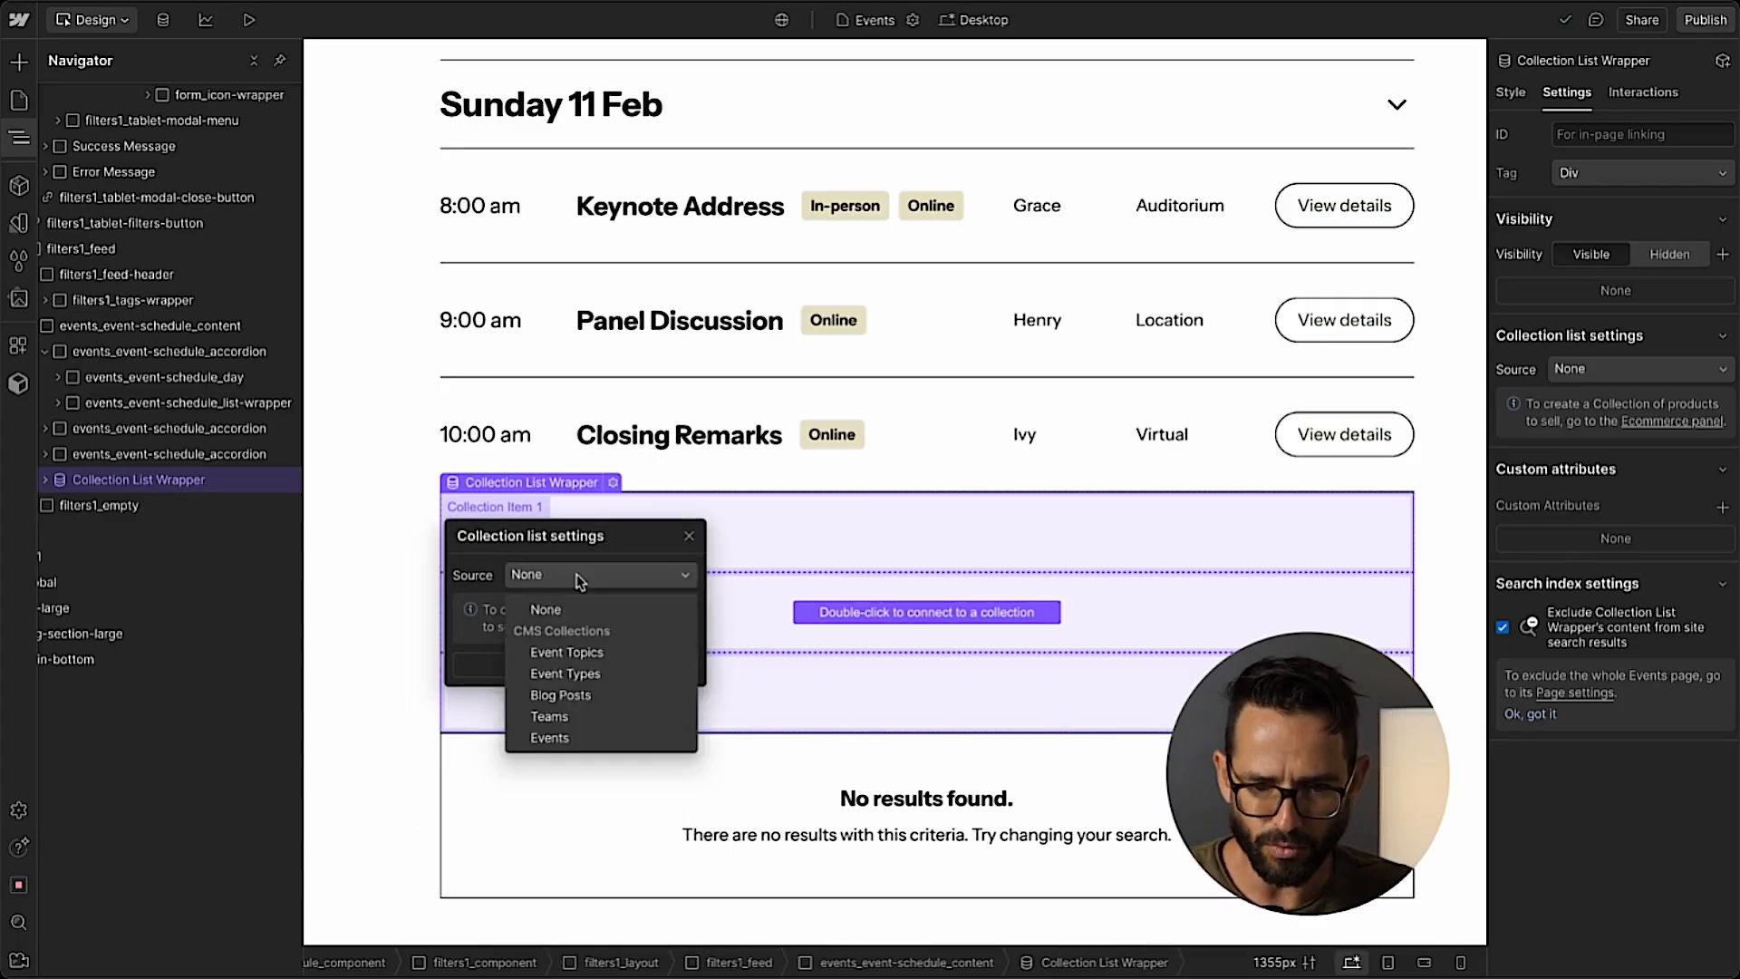
left_click(553, 745)
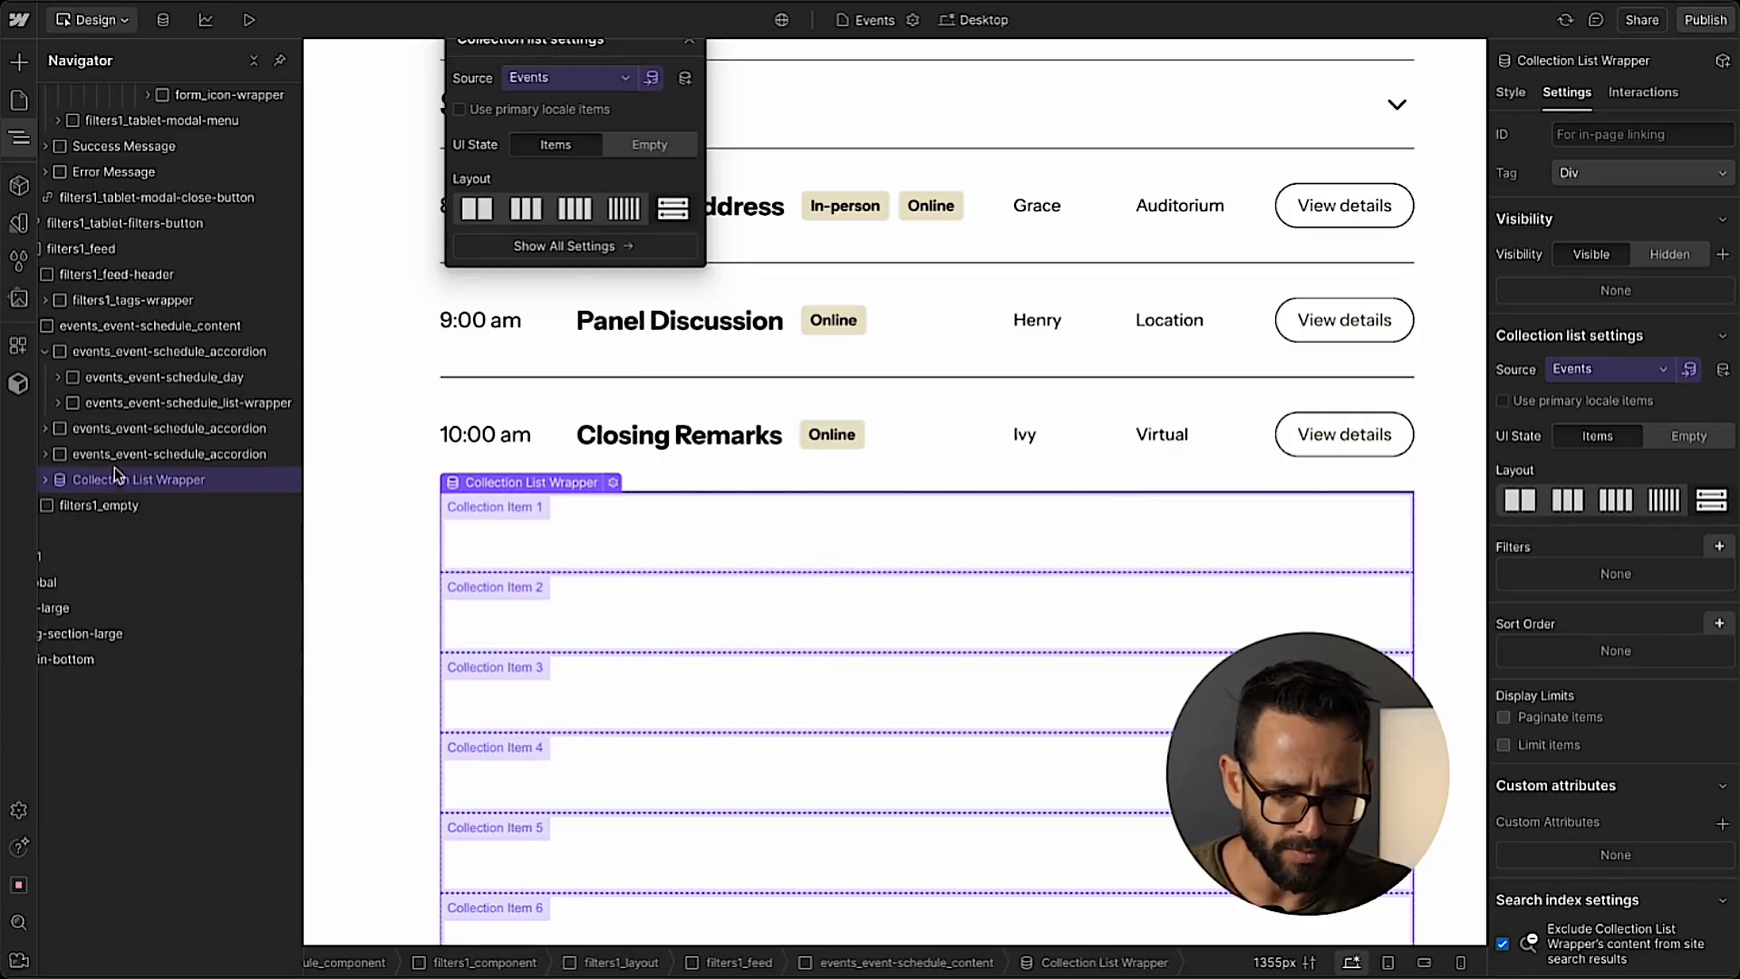
Copy the static Panel Discussion events_event-schedule_item into the Collection Item of the Events Collection List.
left_click(141, 479)
left_click(526, 330)
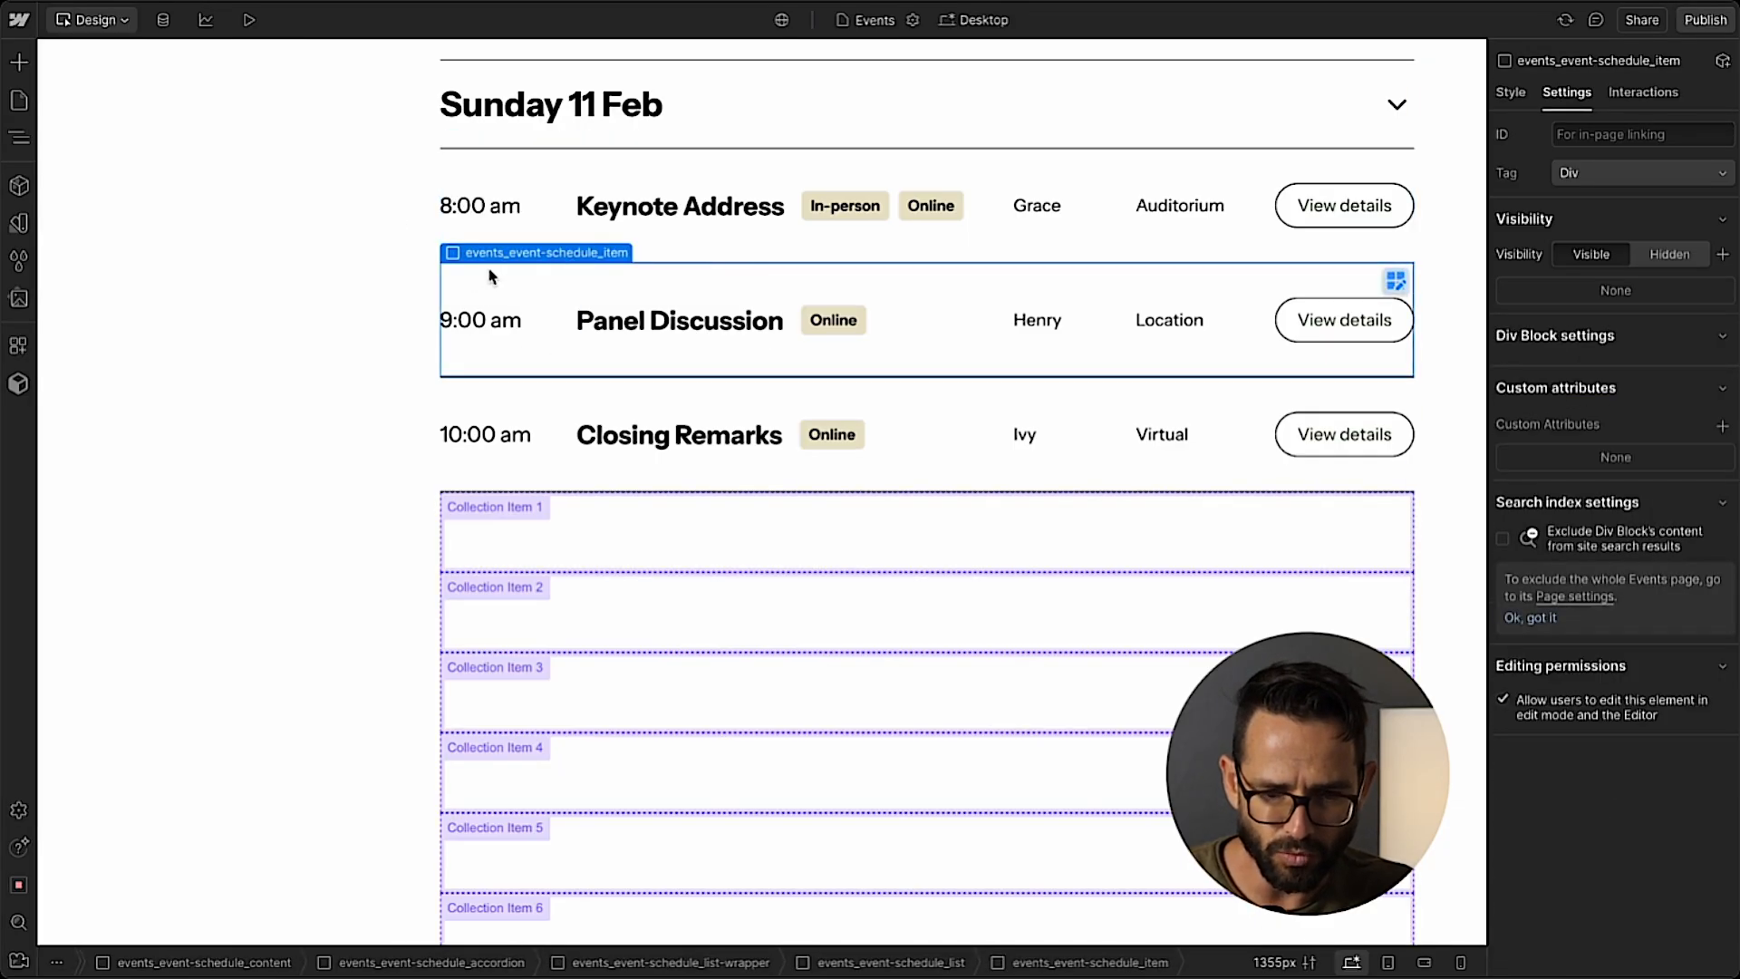
left_click(544, 535)
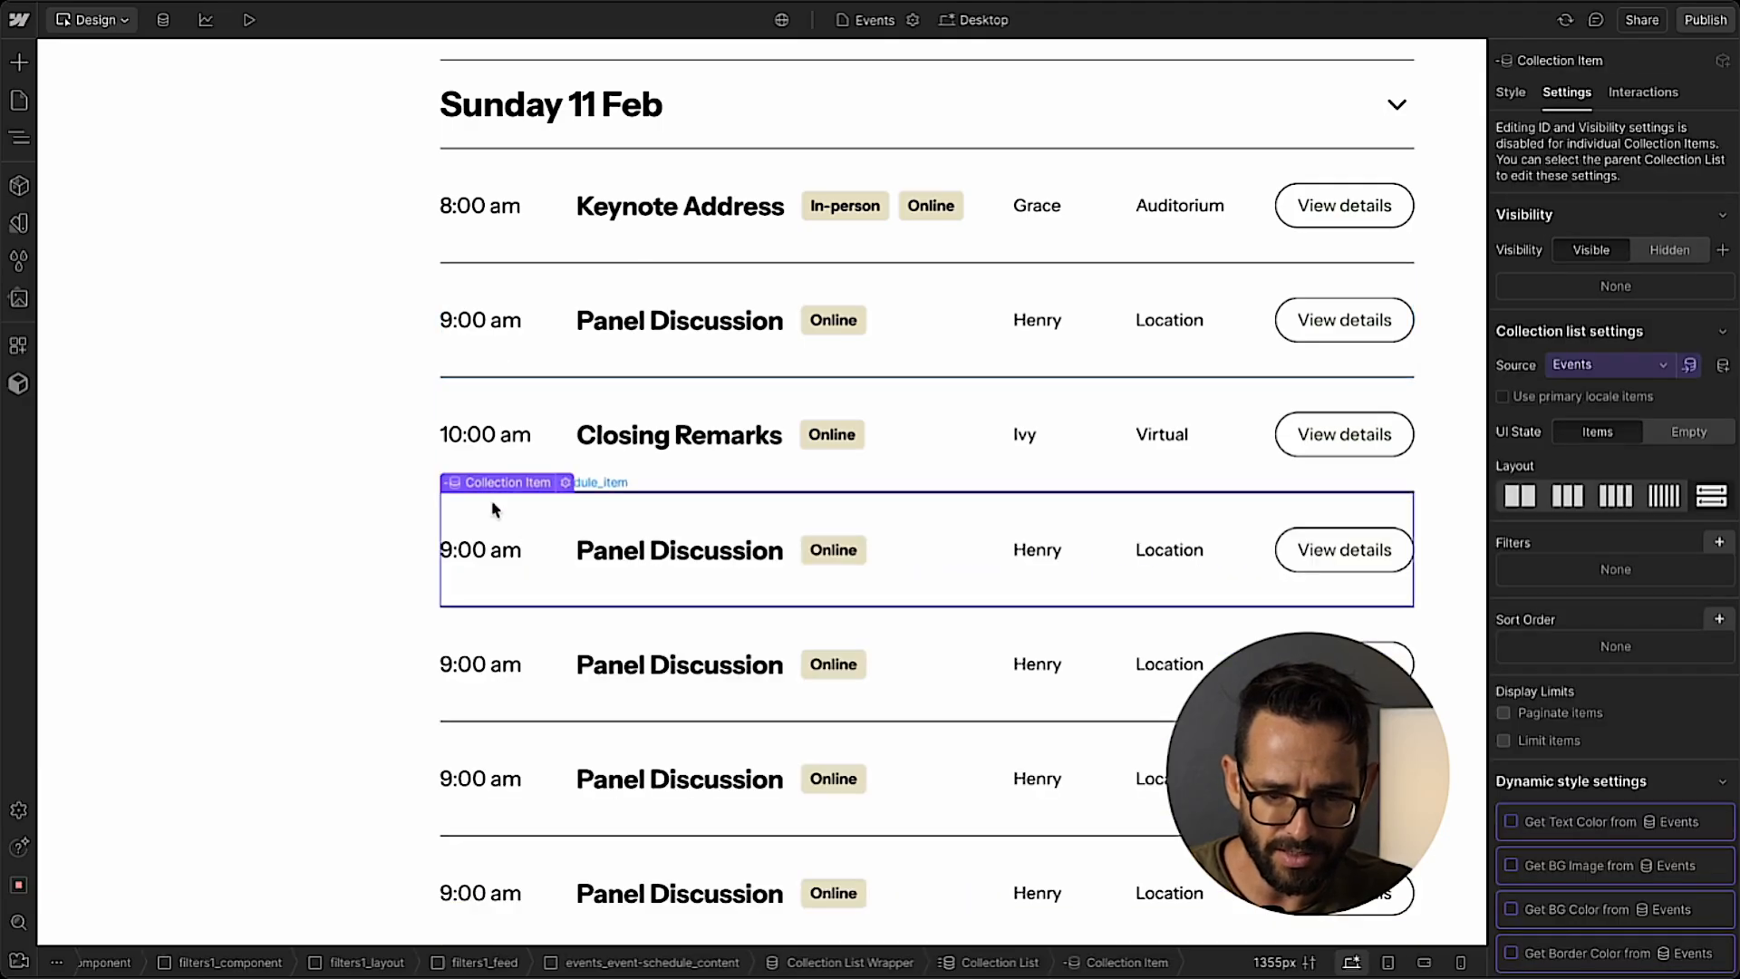
Connect the 9:00 am text block in the Events Collection Item to the Date field.
left_click(483, 560)
left_click(564, 524)
left_click(506, 621)
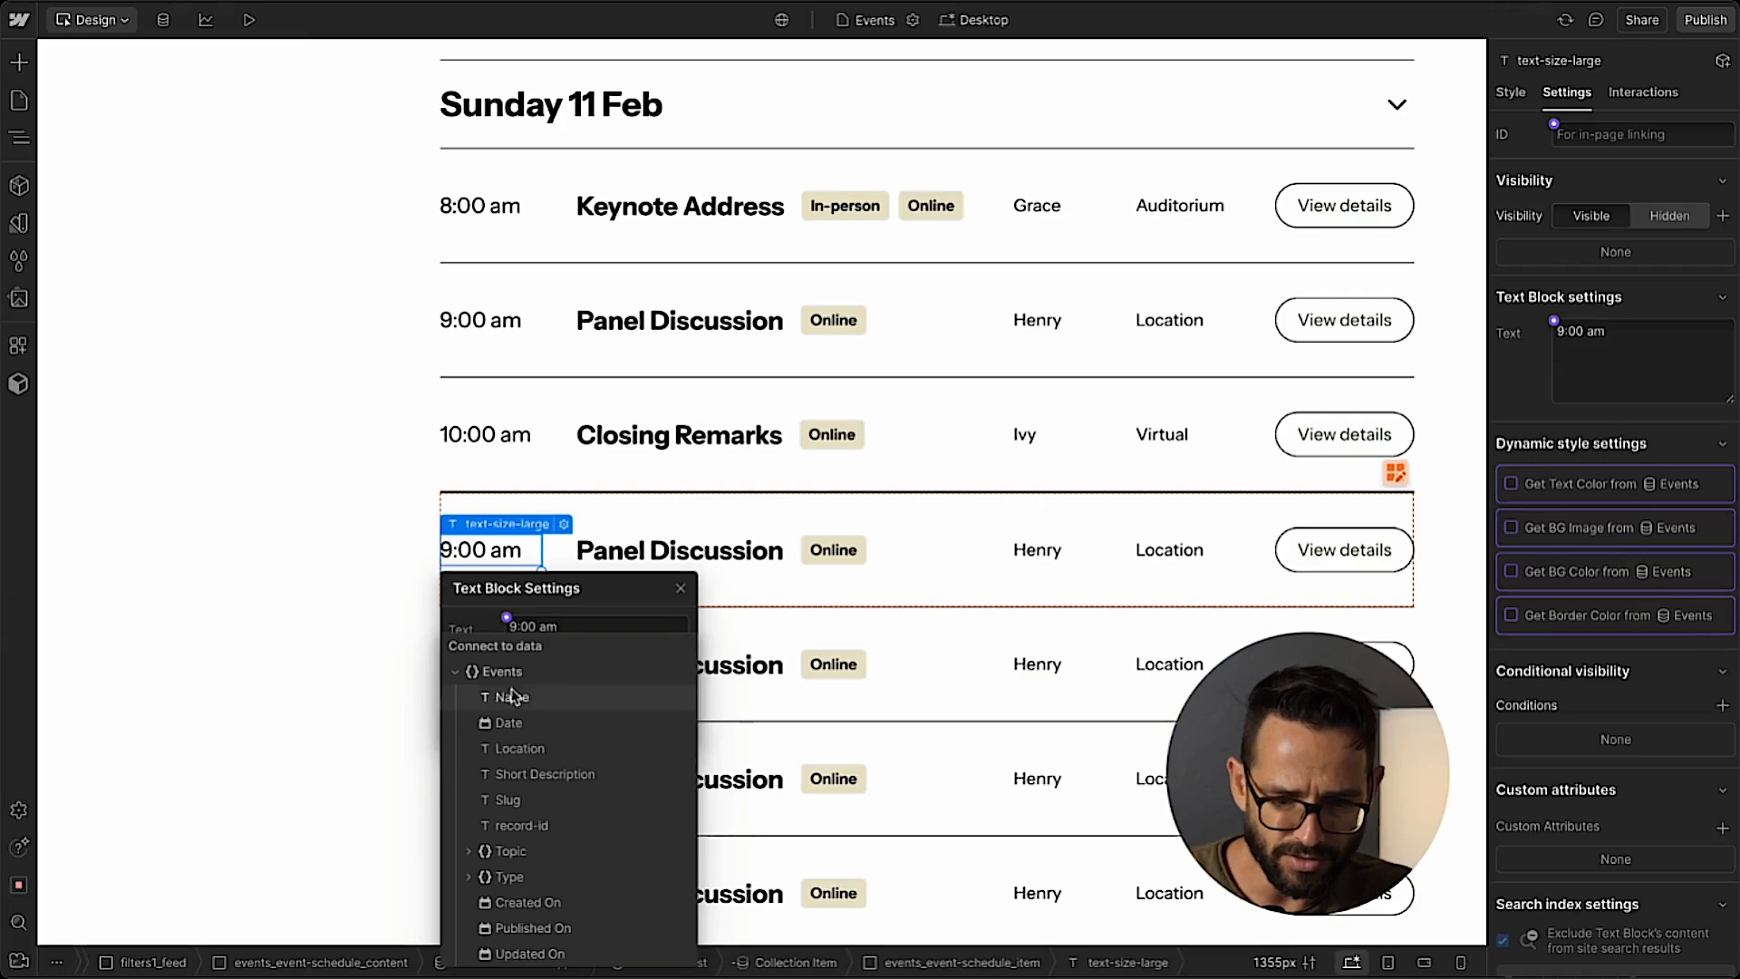
left_click(509, 722)
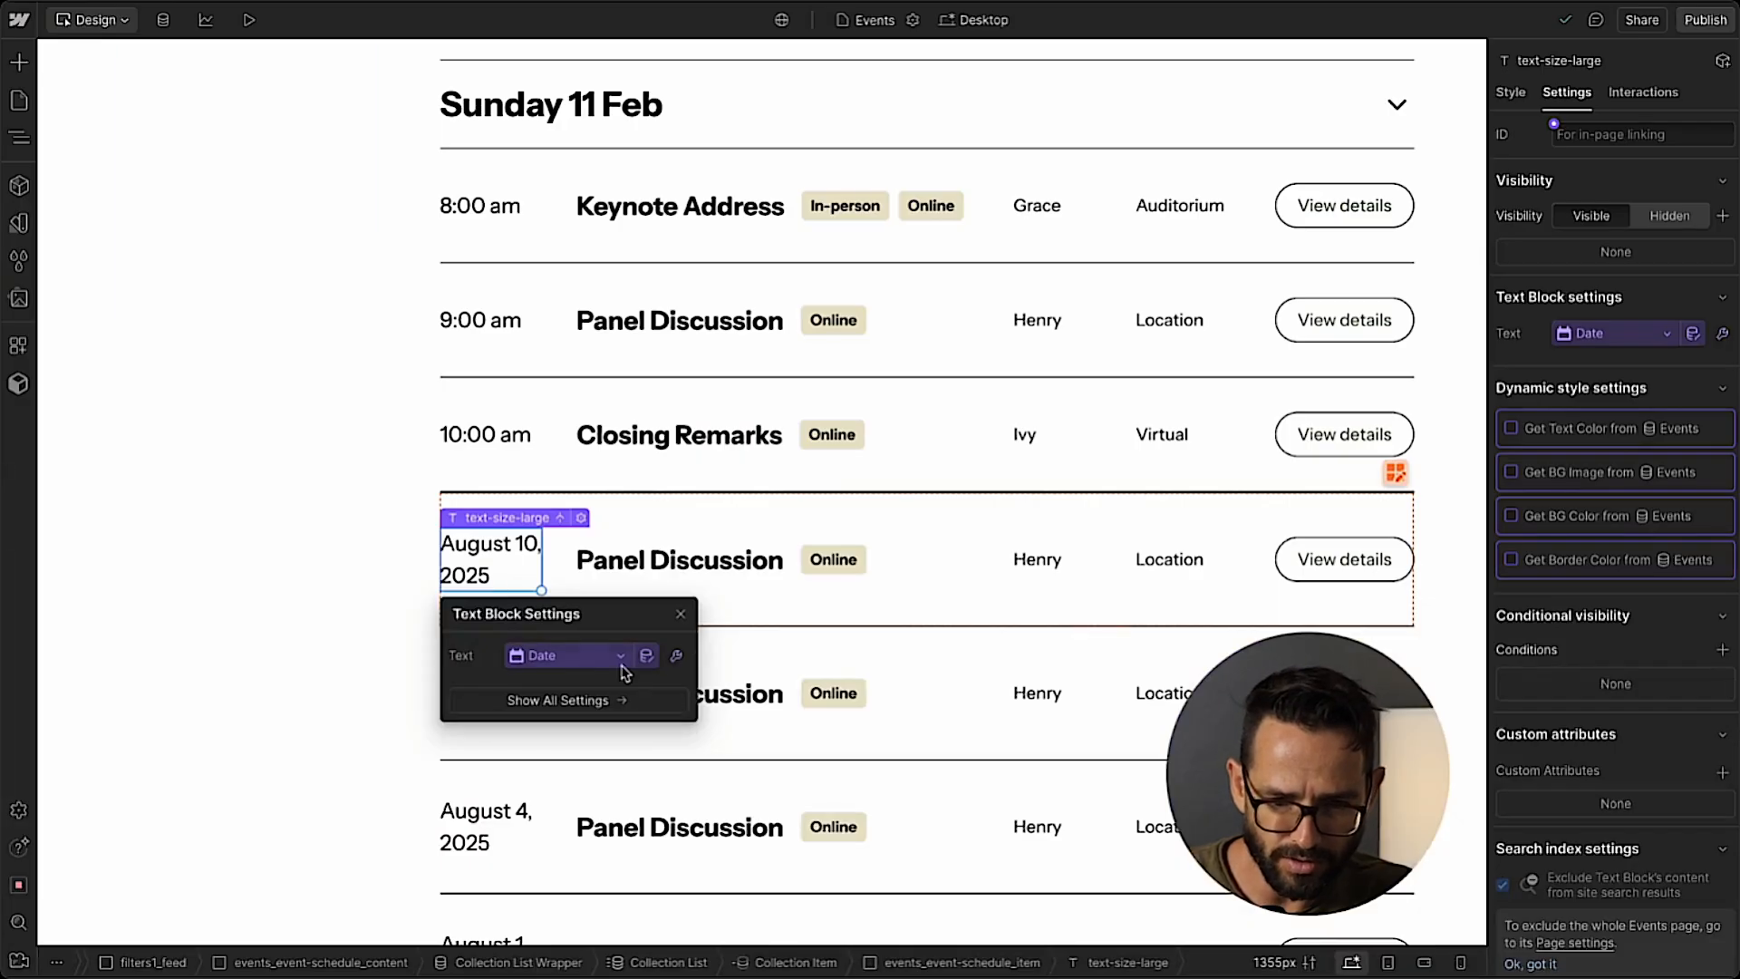
Set the date format of the Collection Item's Date text block to MMM D.
left_click(675, 656)
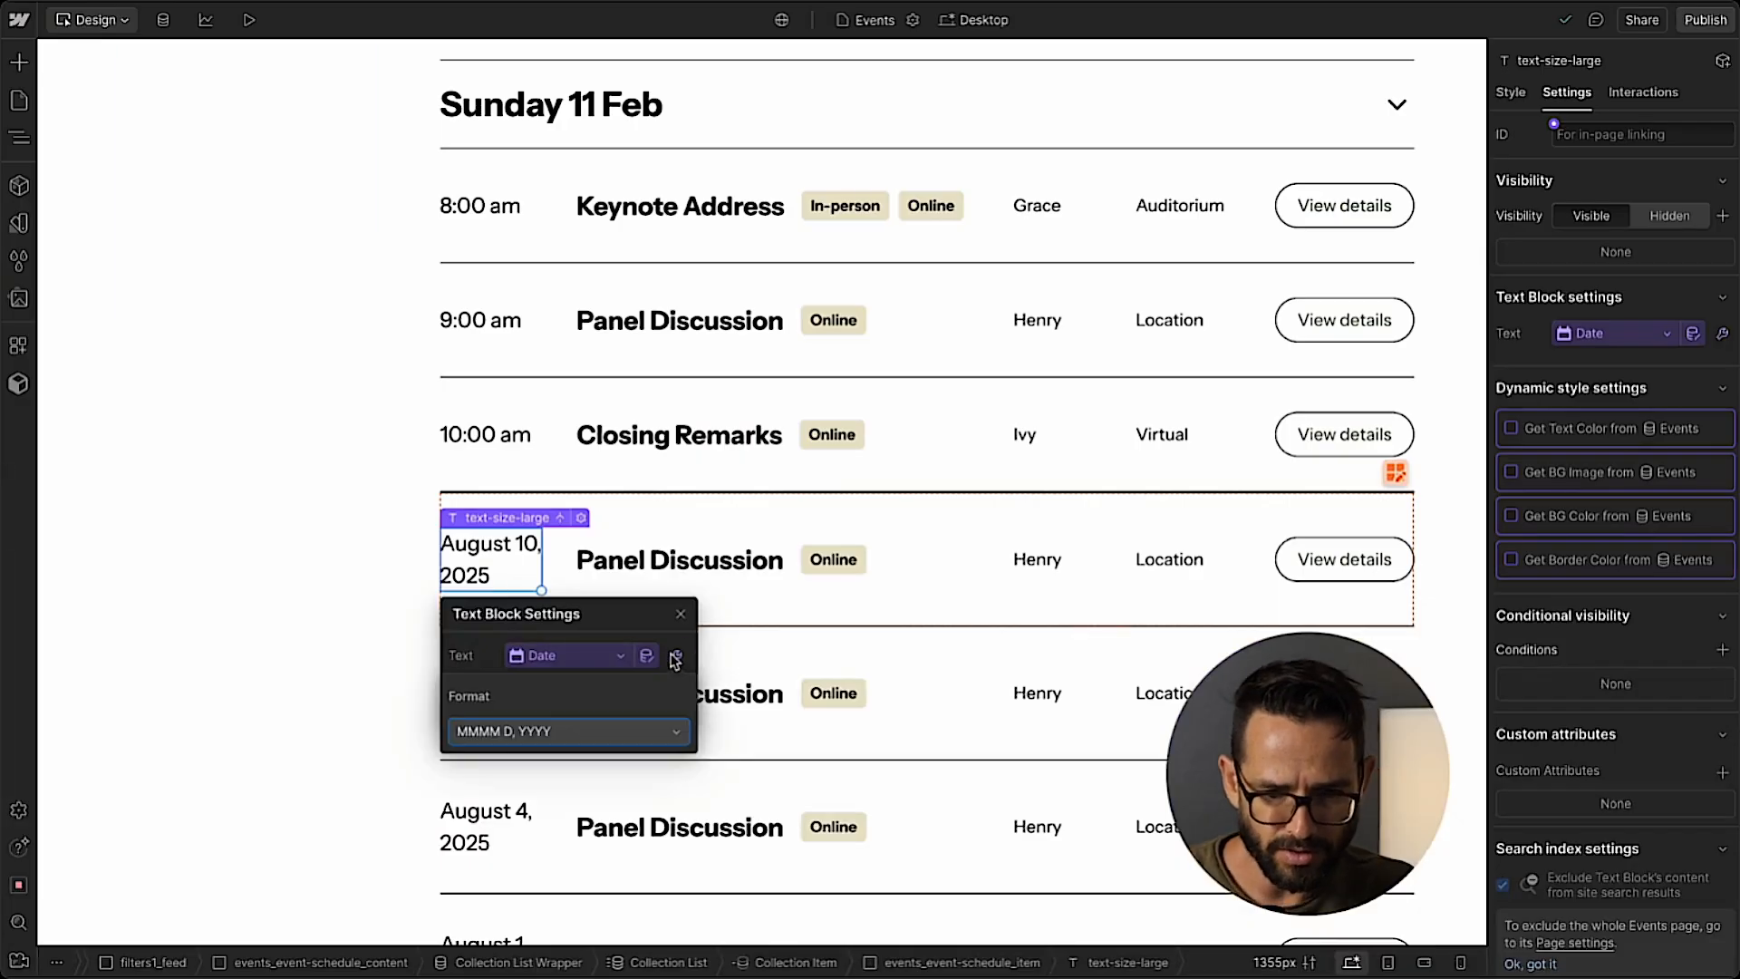
left_click(530, 744)
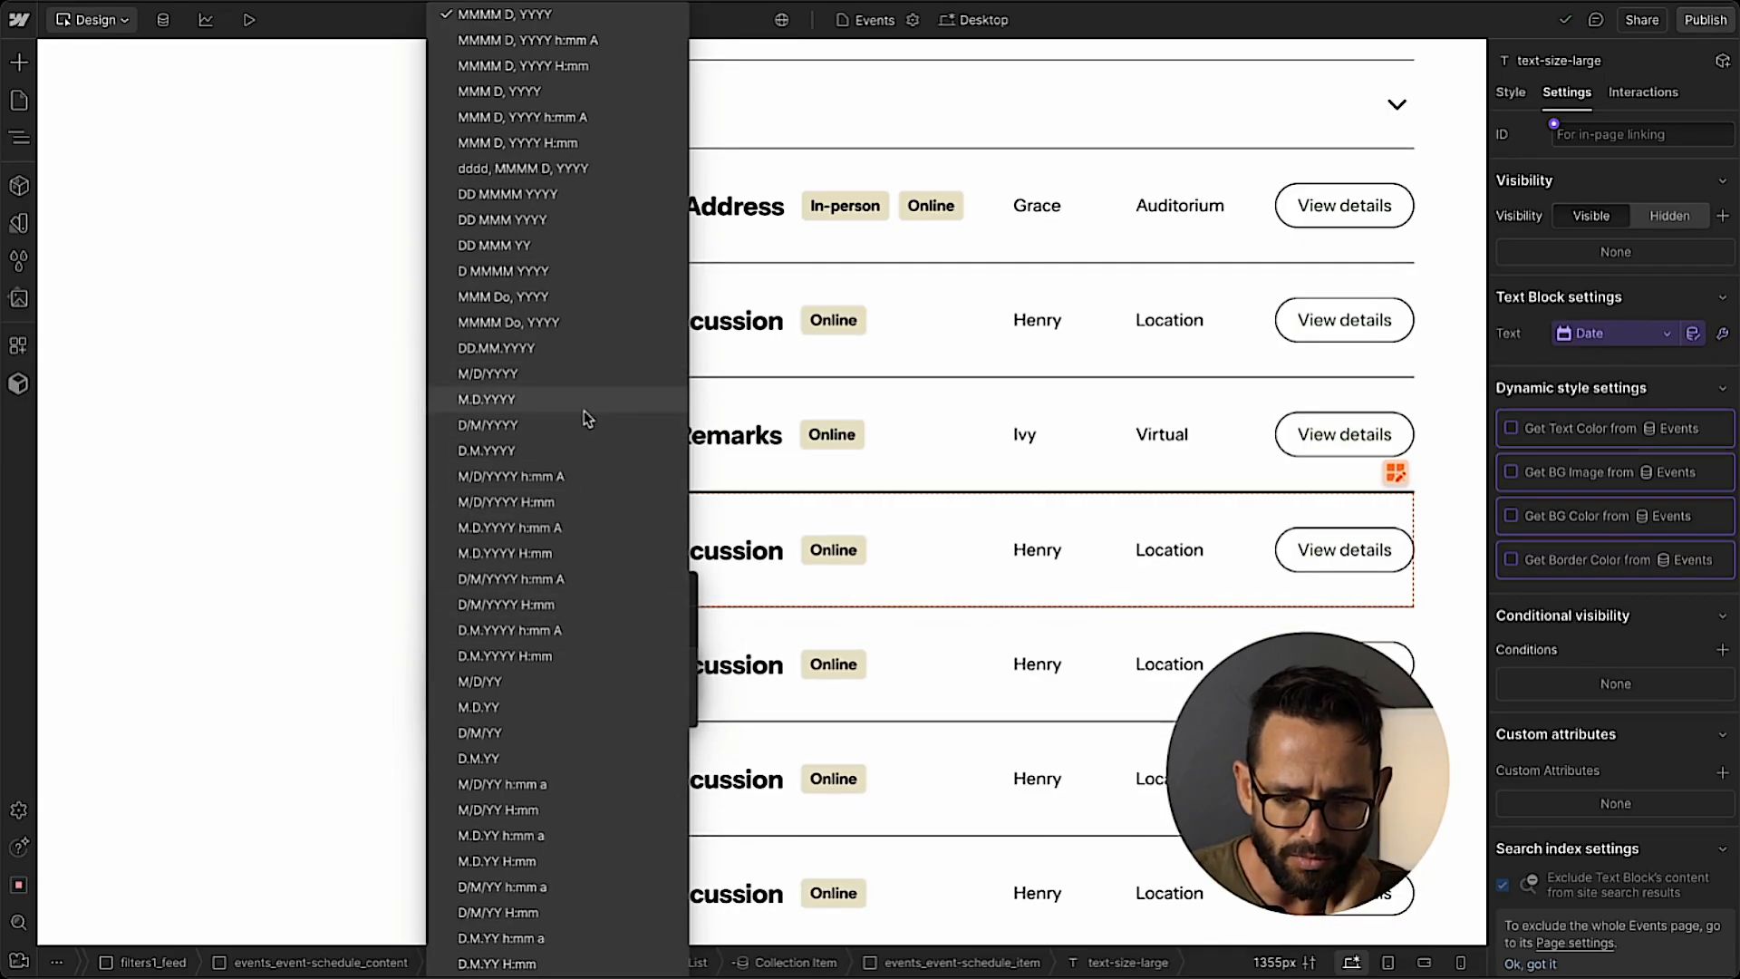
scroll(584, 428, "down", 5)
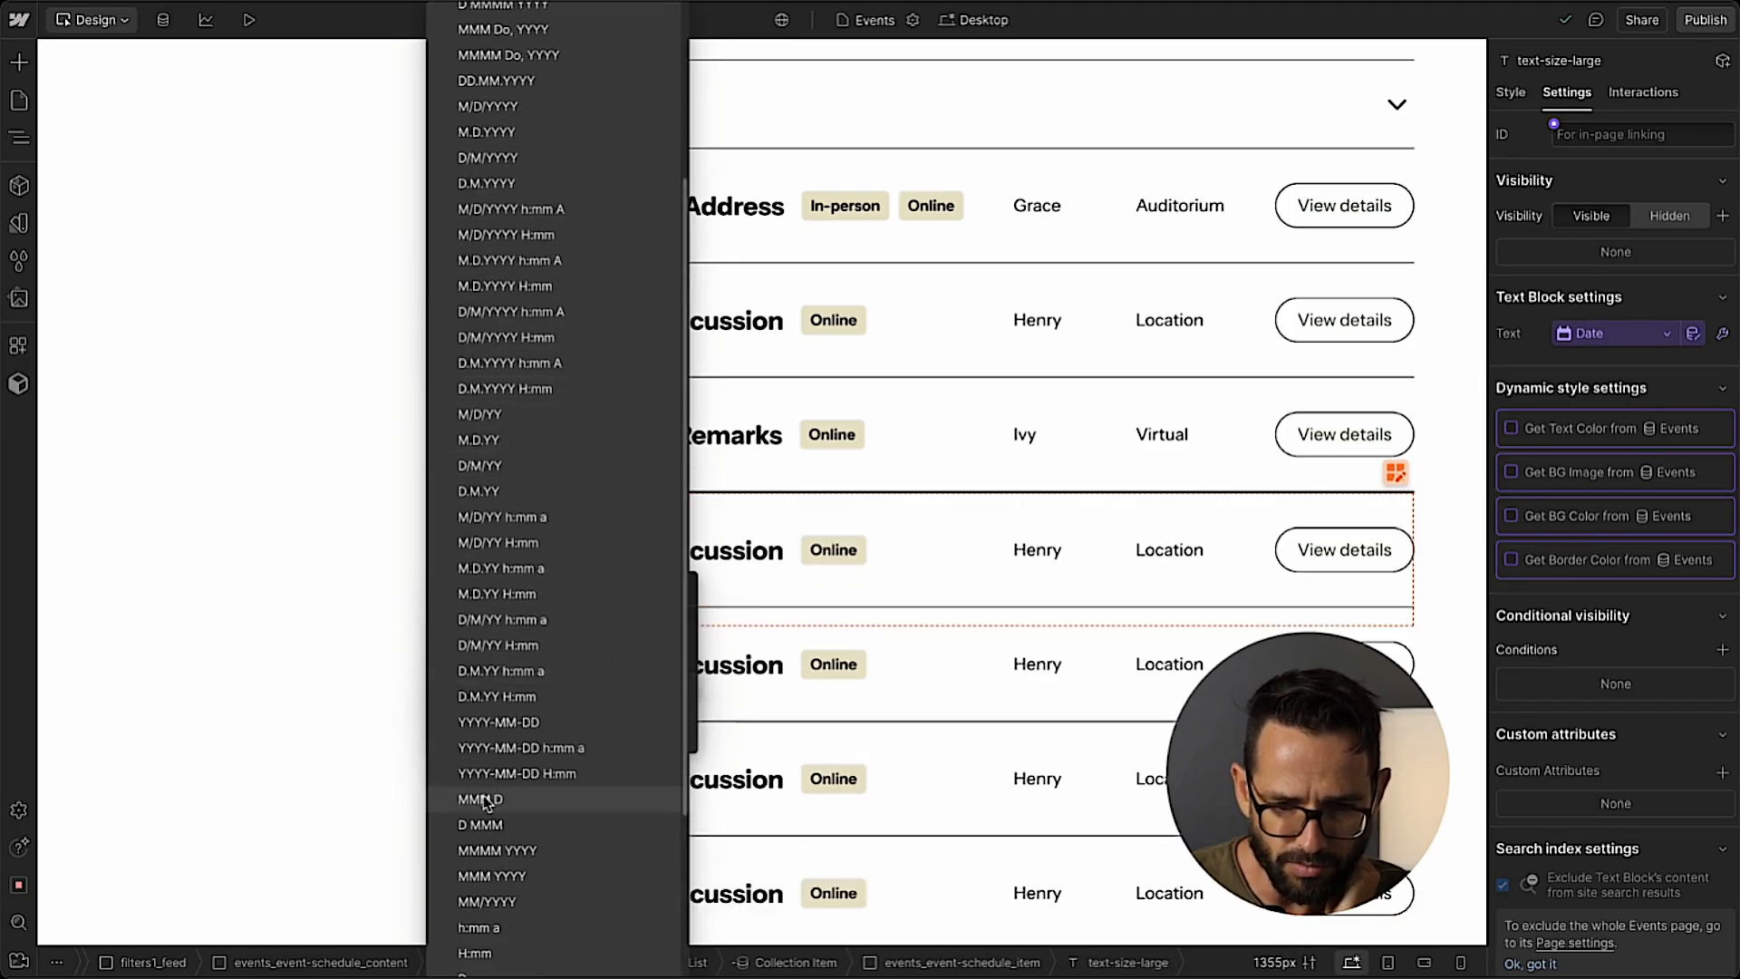
left_click(480, 799)
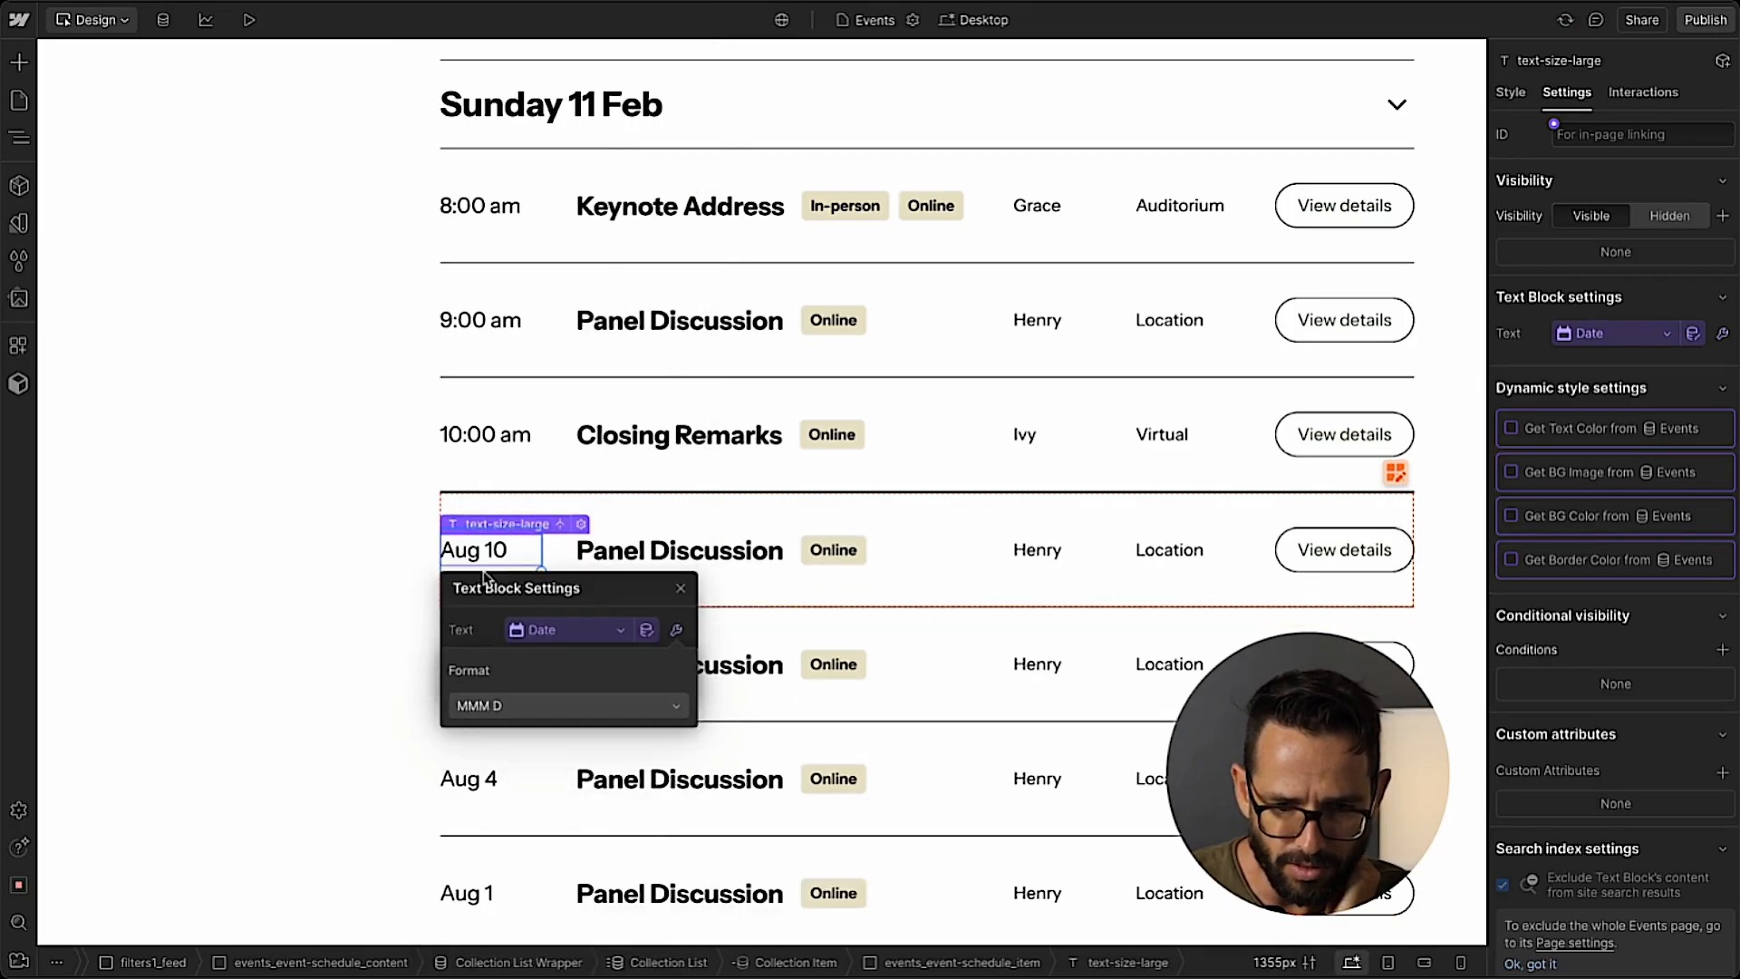
left_click(681, 589)
Connect the Panel Discussion heading in the Events Collection Item to the Name field.
left_click(614, 536)
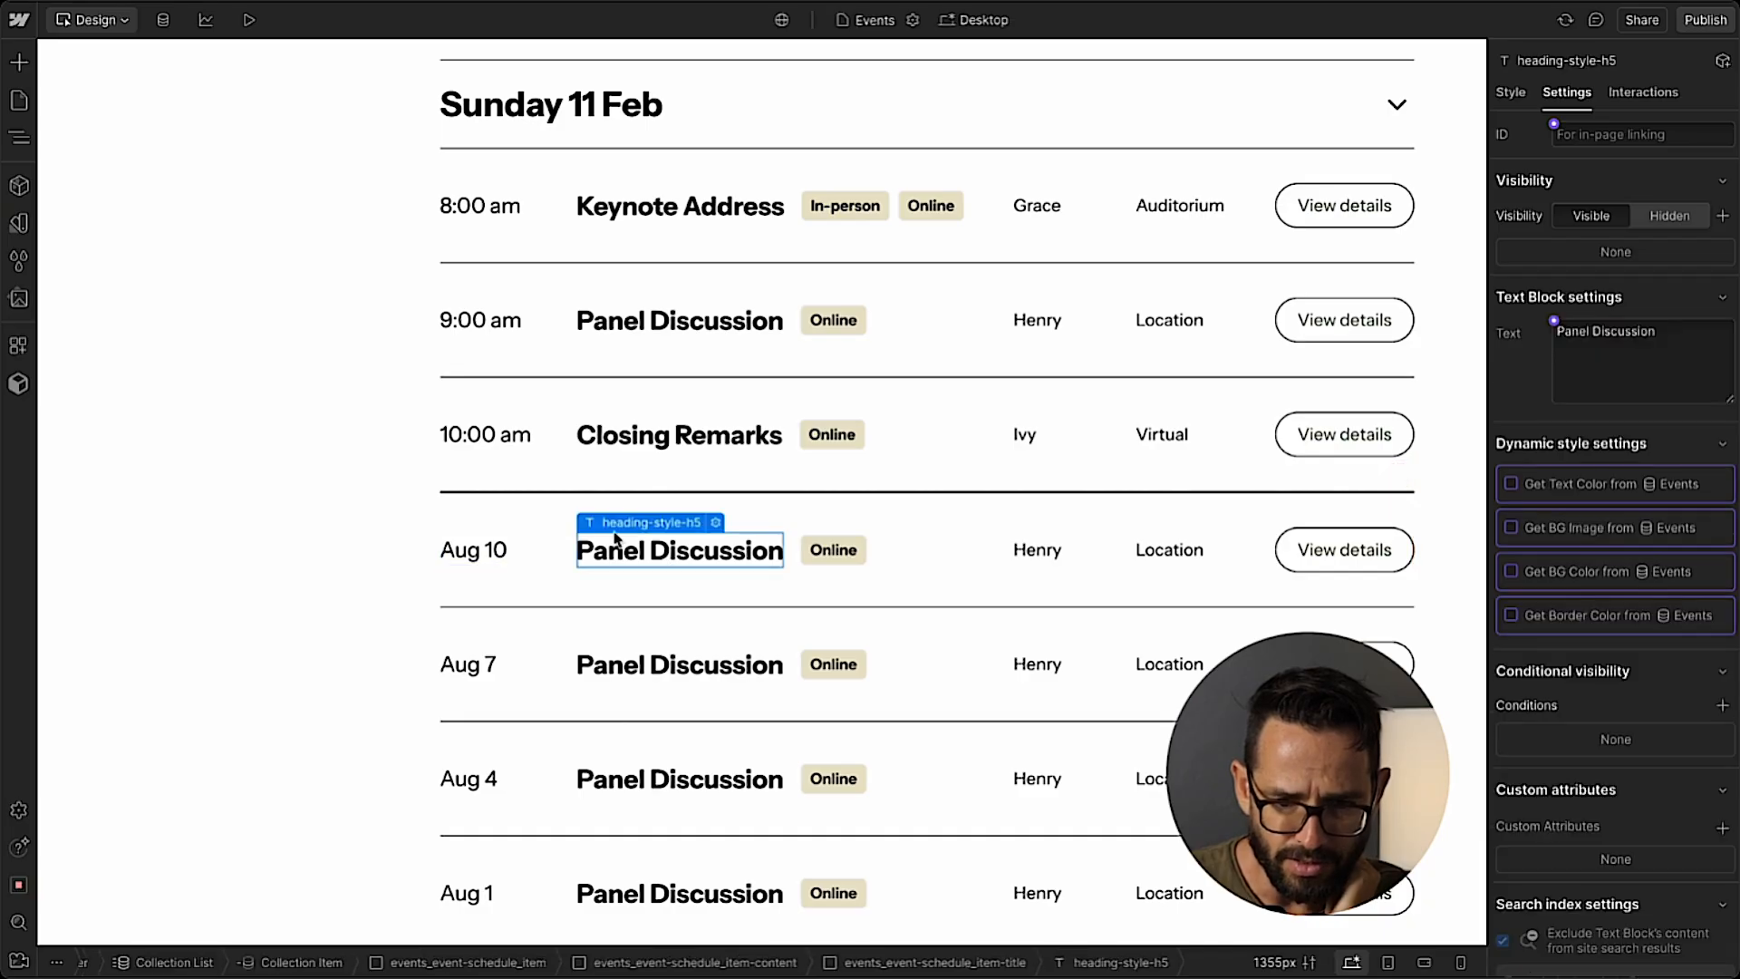
left_click(717, 523)
left_click(642, 620)
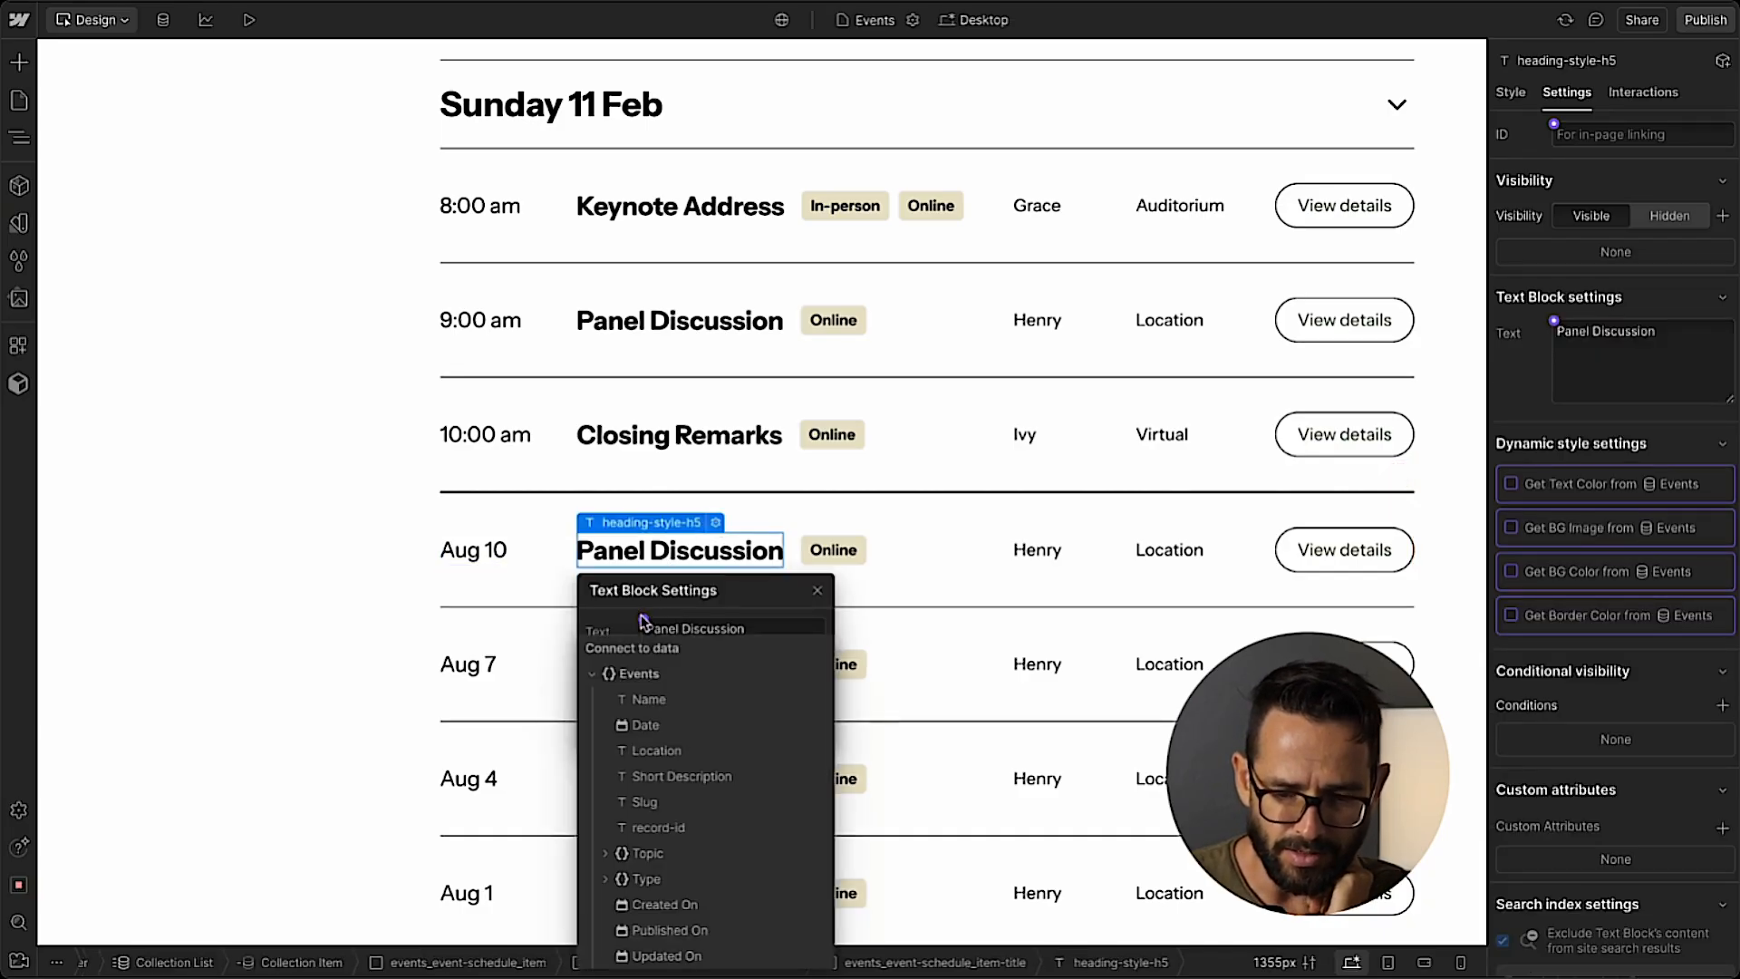
left_click(649, 698)
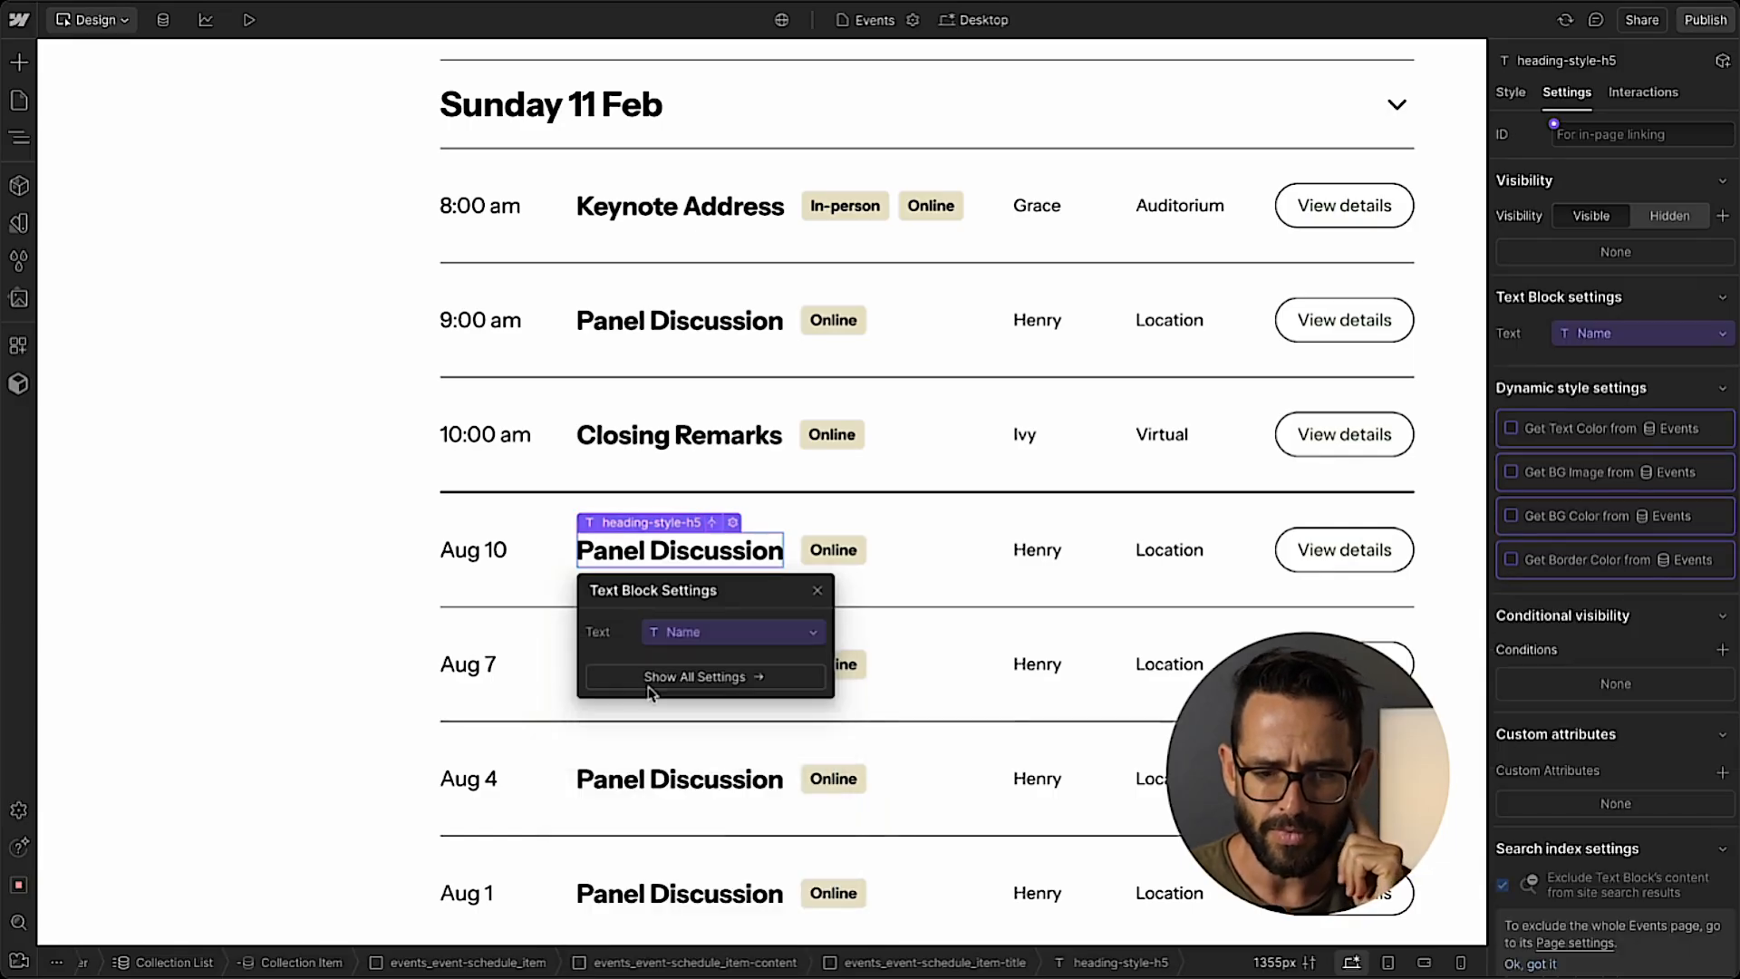
Connect the Online tag's text block in the Events Collection Item to the Name field of the Type reference.
left_click(820, 586)
scroll(601, 544, "up", 10)
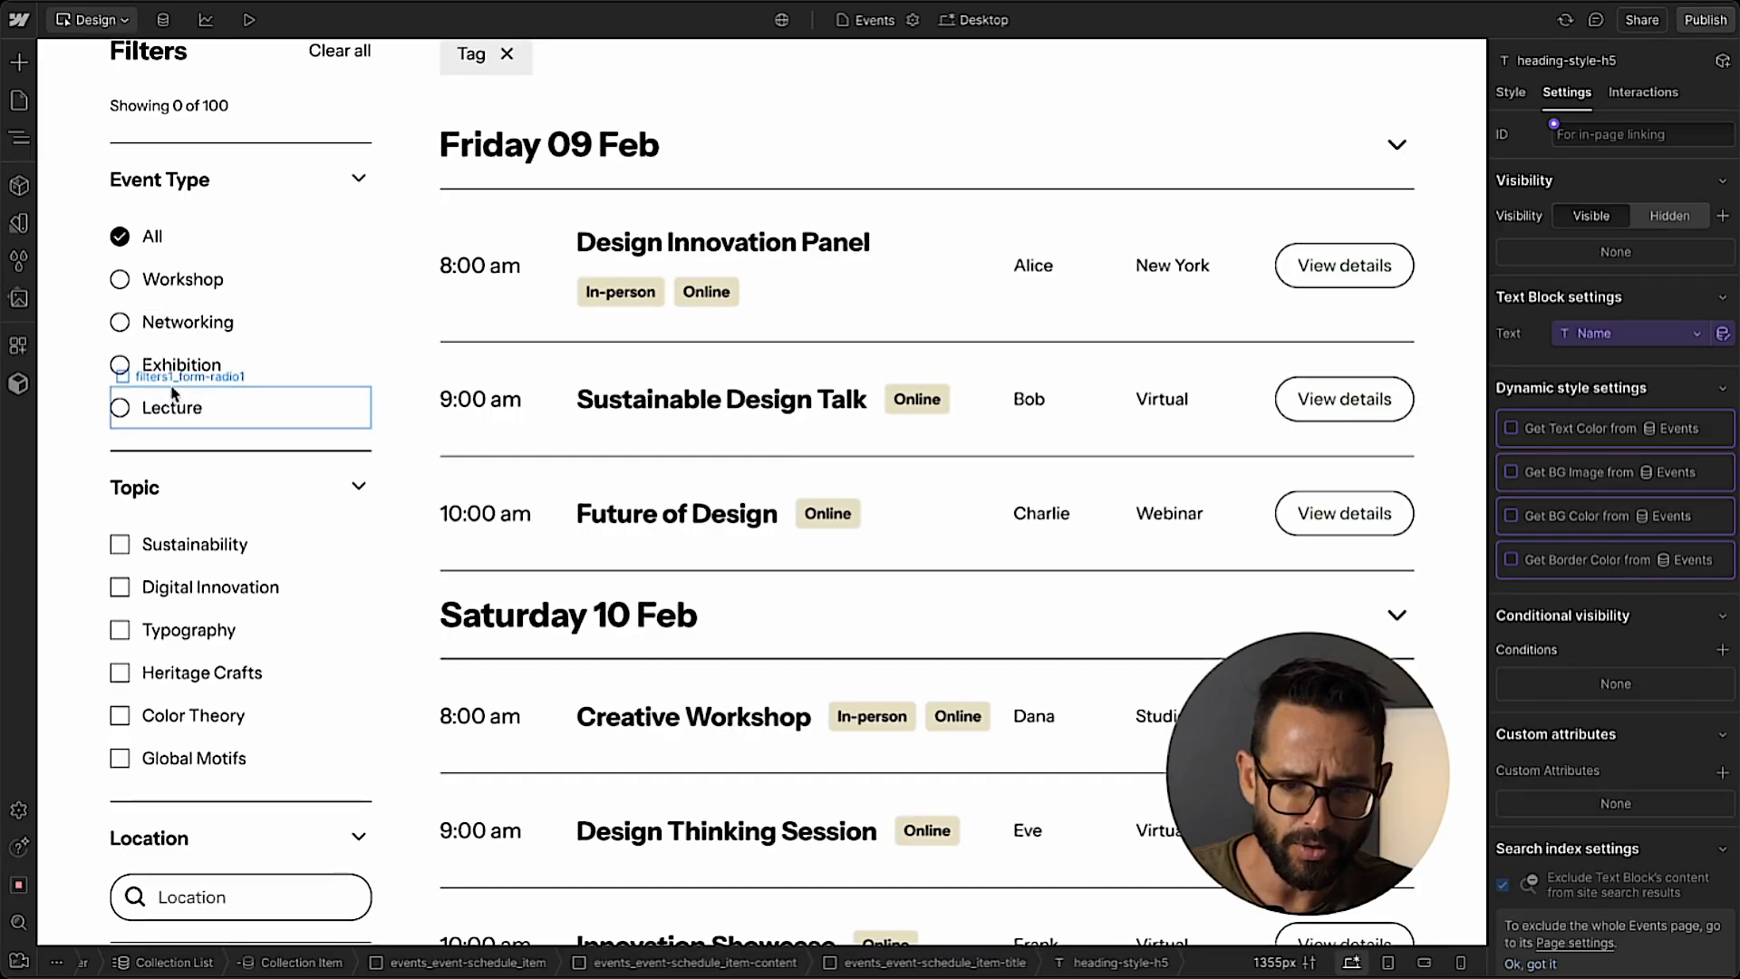
scroll(544, 330, "down", 12)
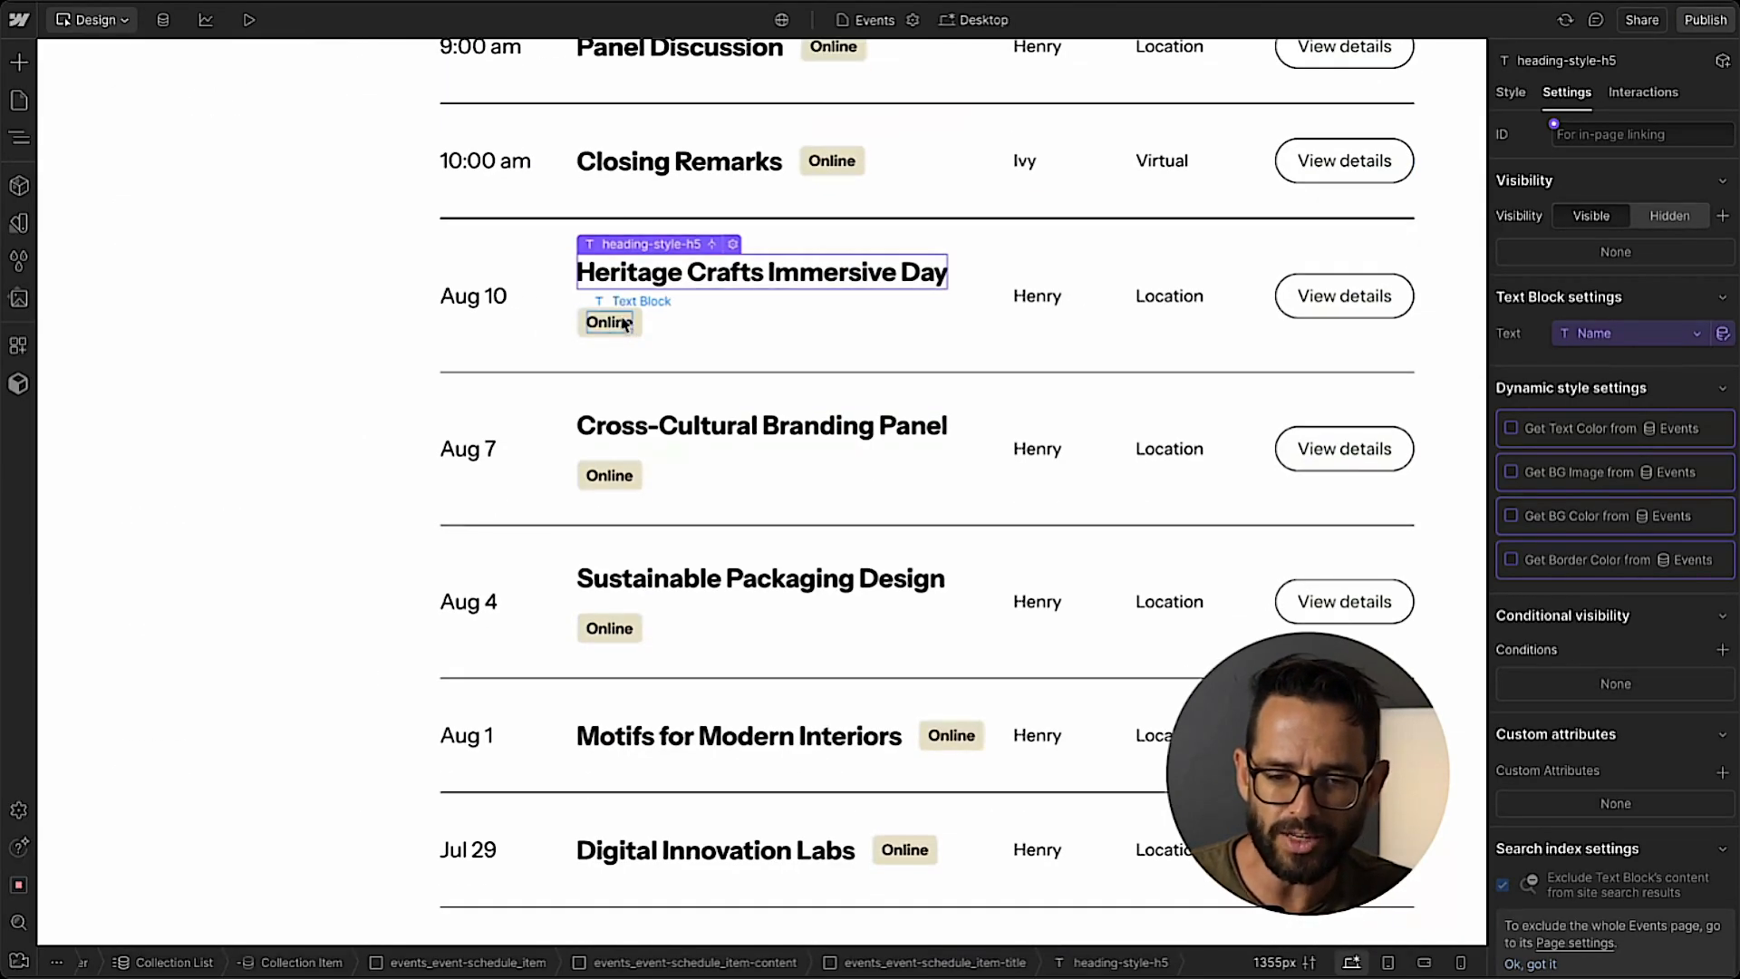
left_click(591, 322)
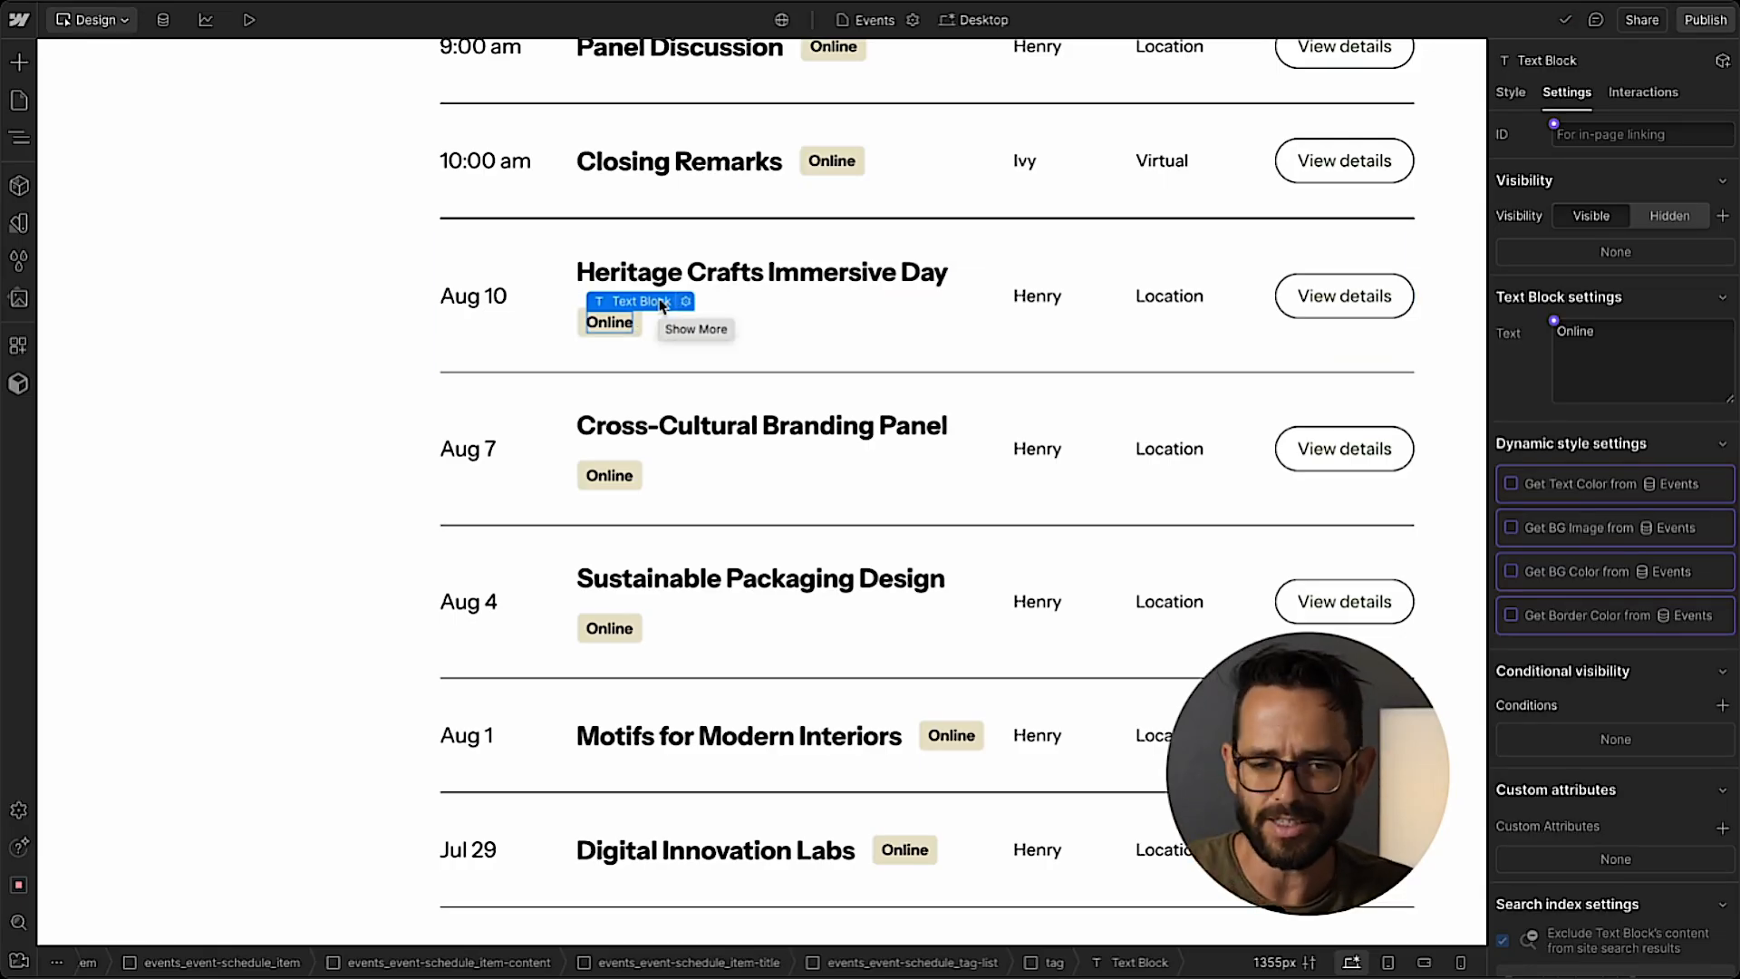
scroll(400, 94, "up", 10)
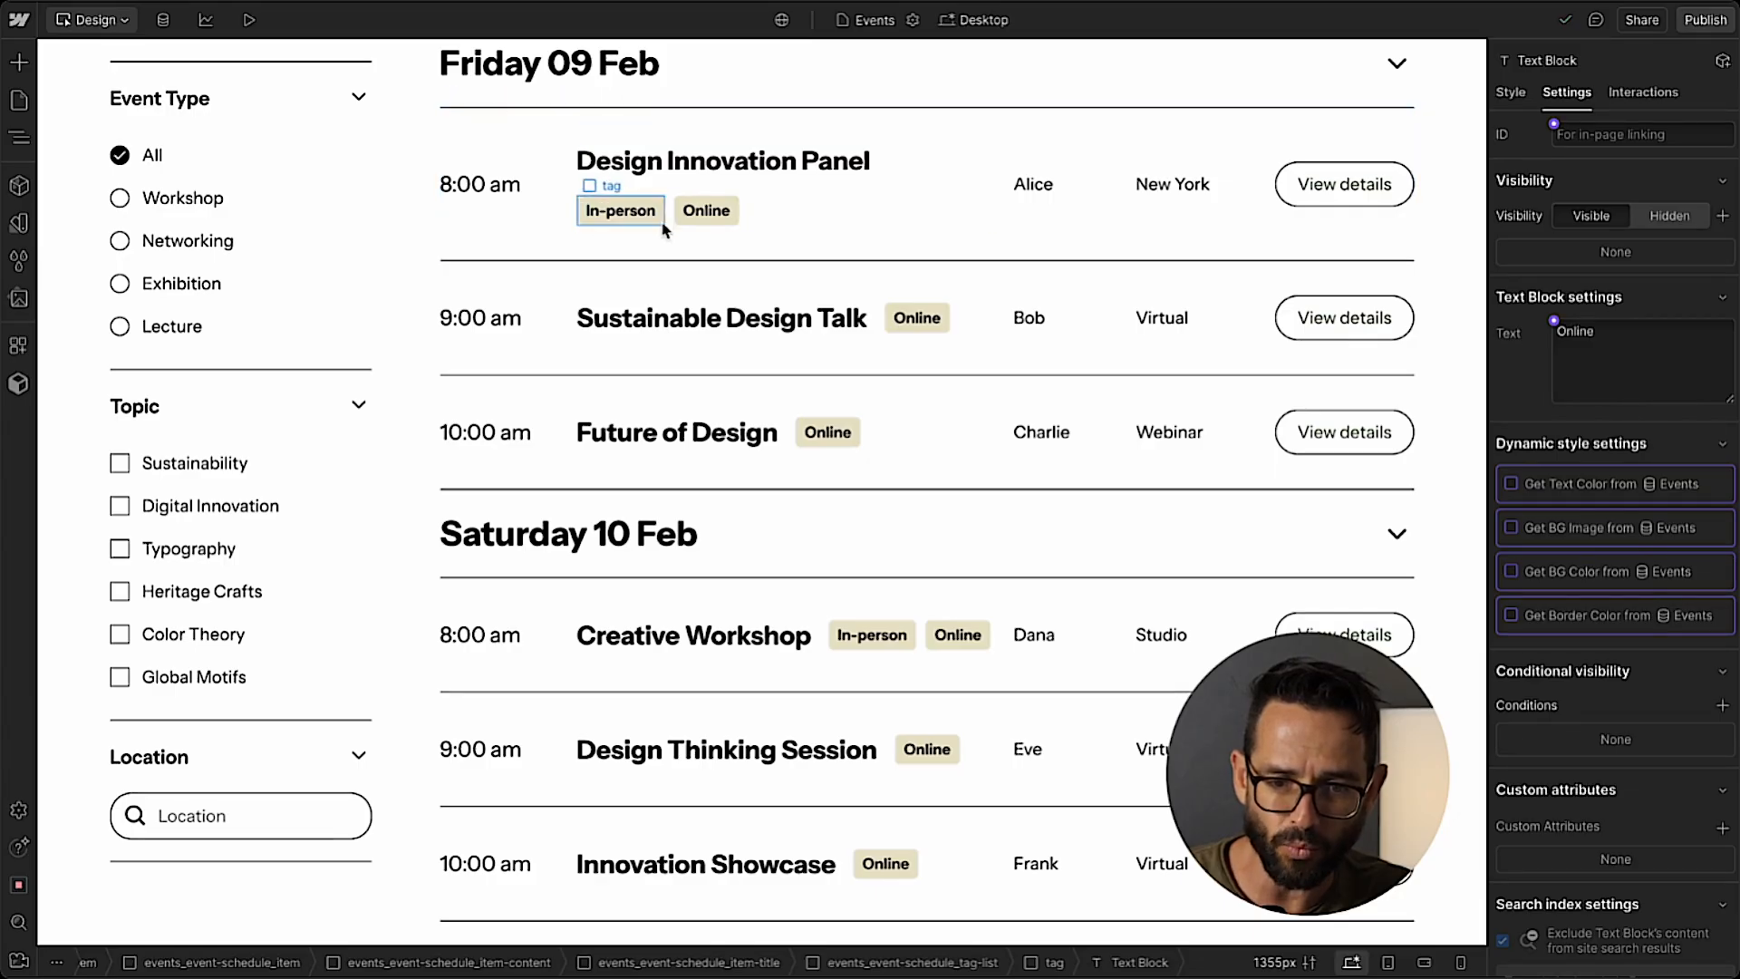
scroll(624, 219, "down", 12)
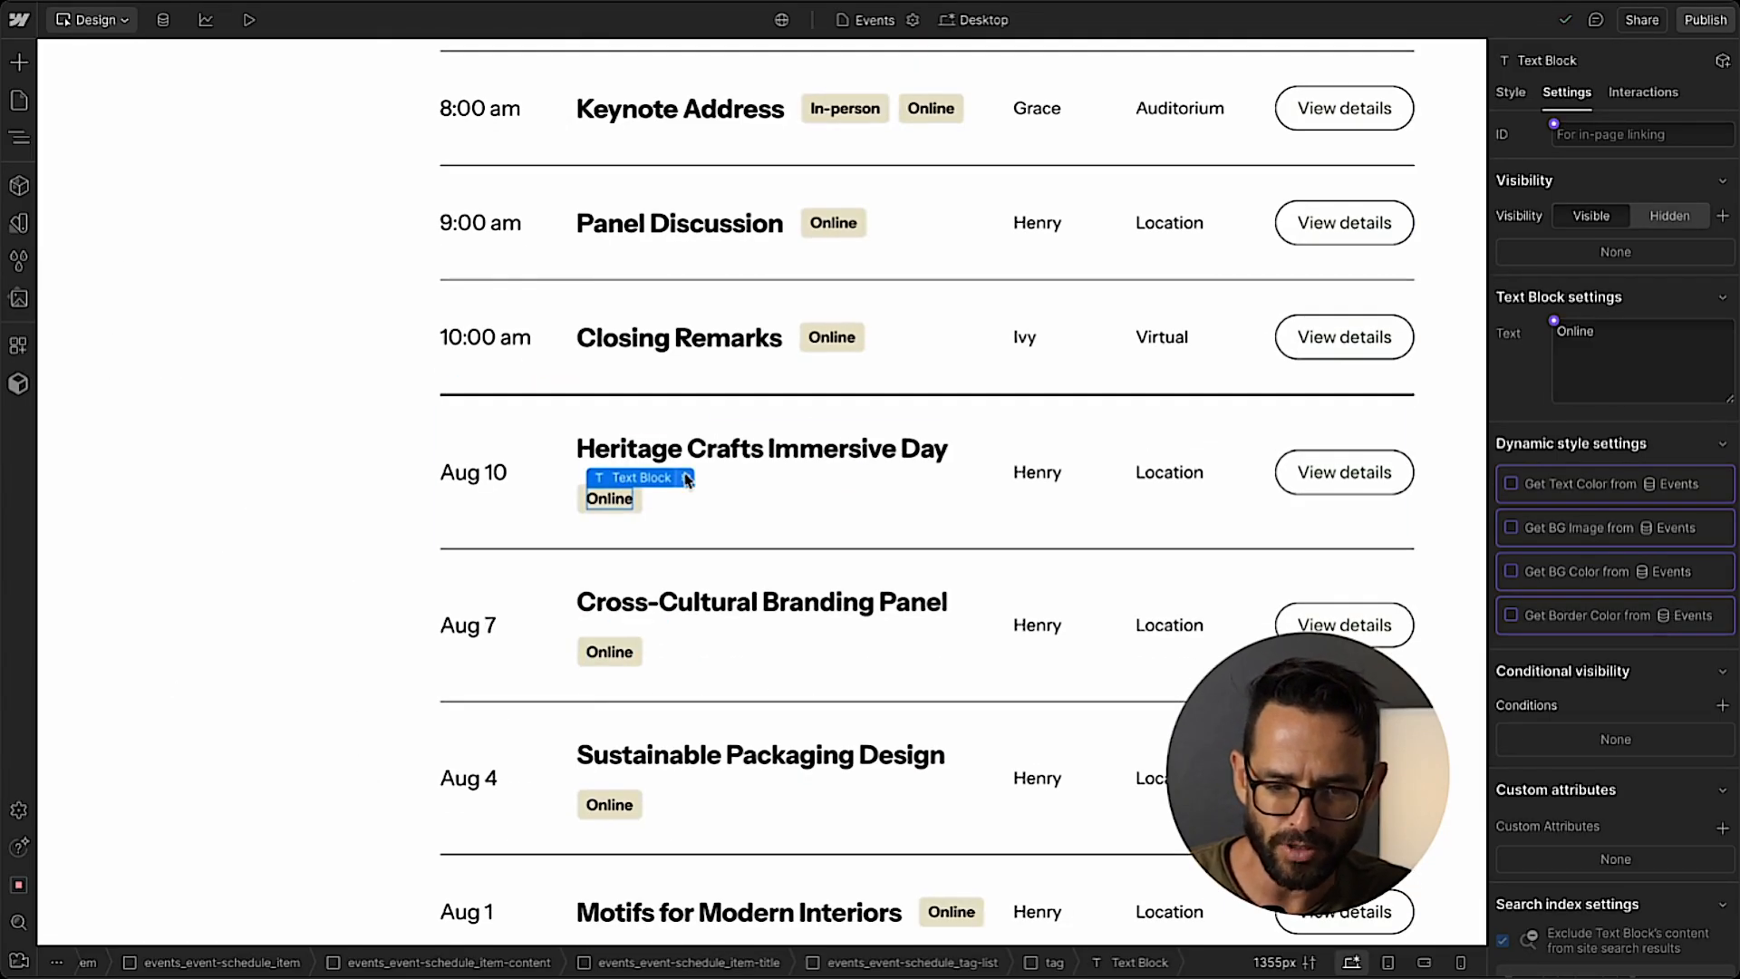
left_click(687, 480)
left_click(653, 562)
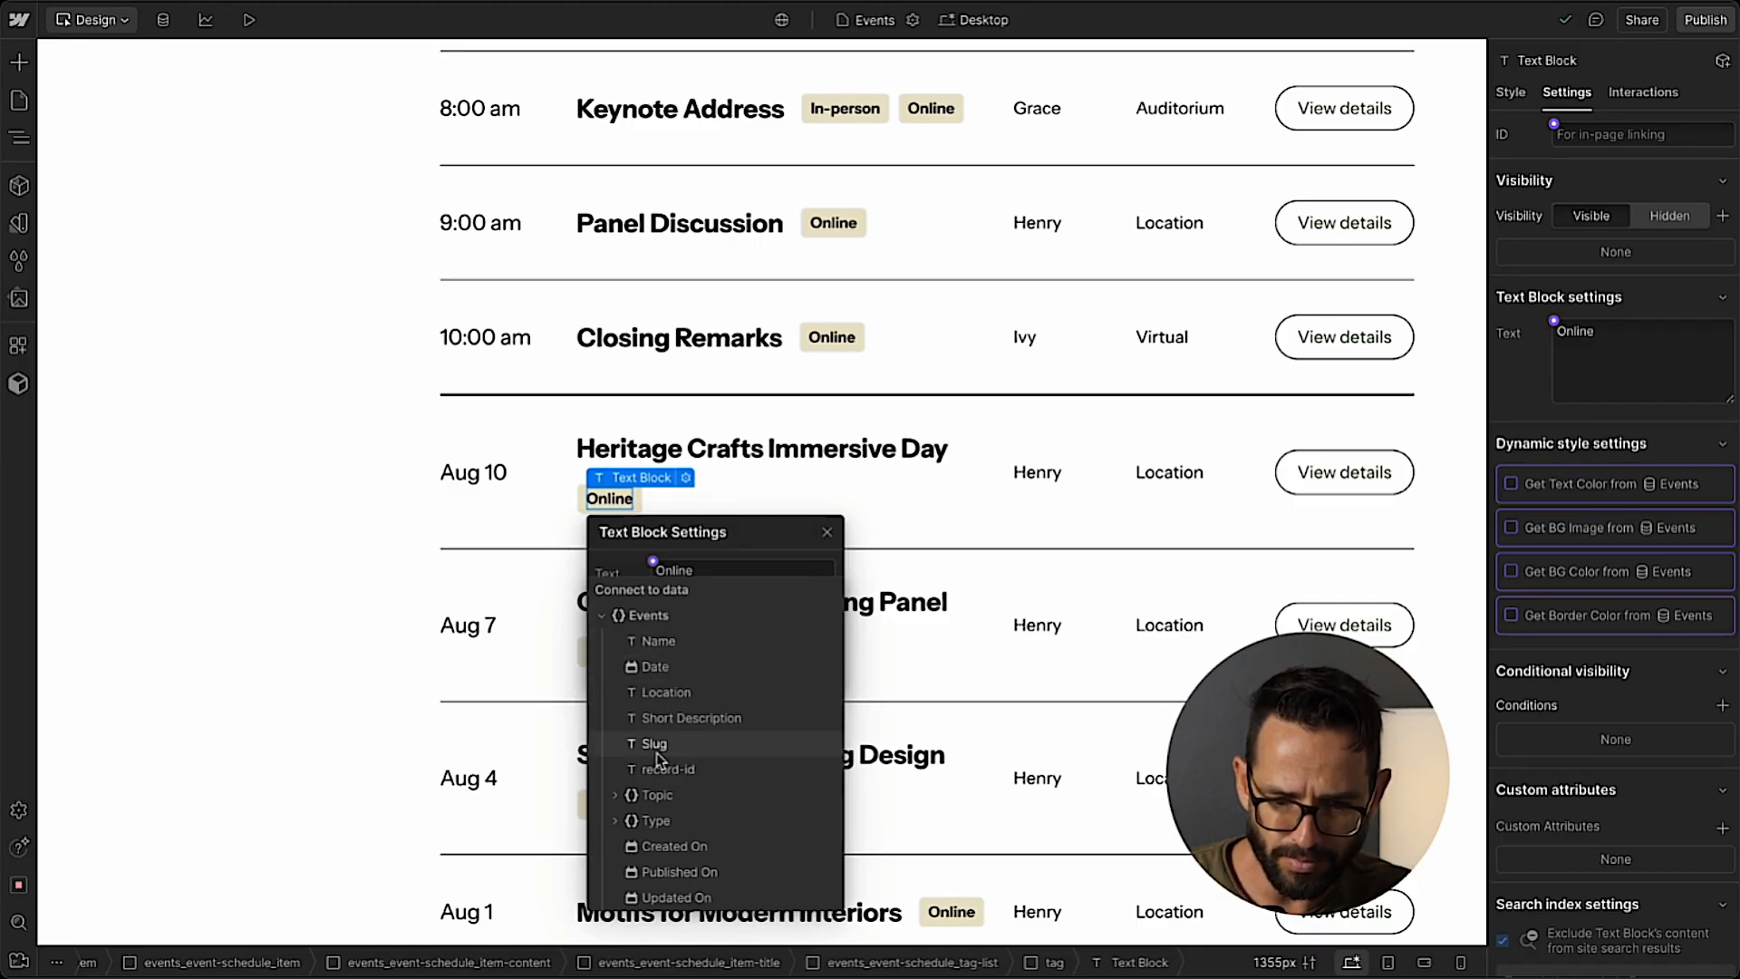
left_click(667, 820)
left_click(688, 766)
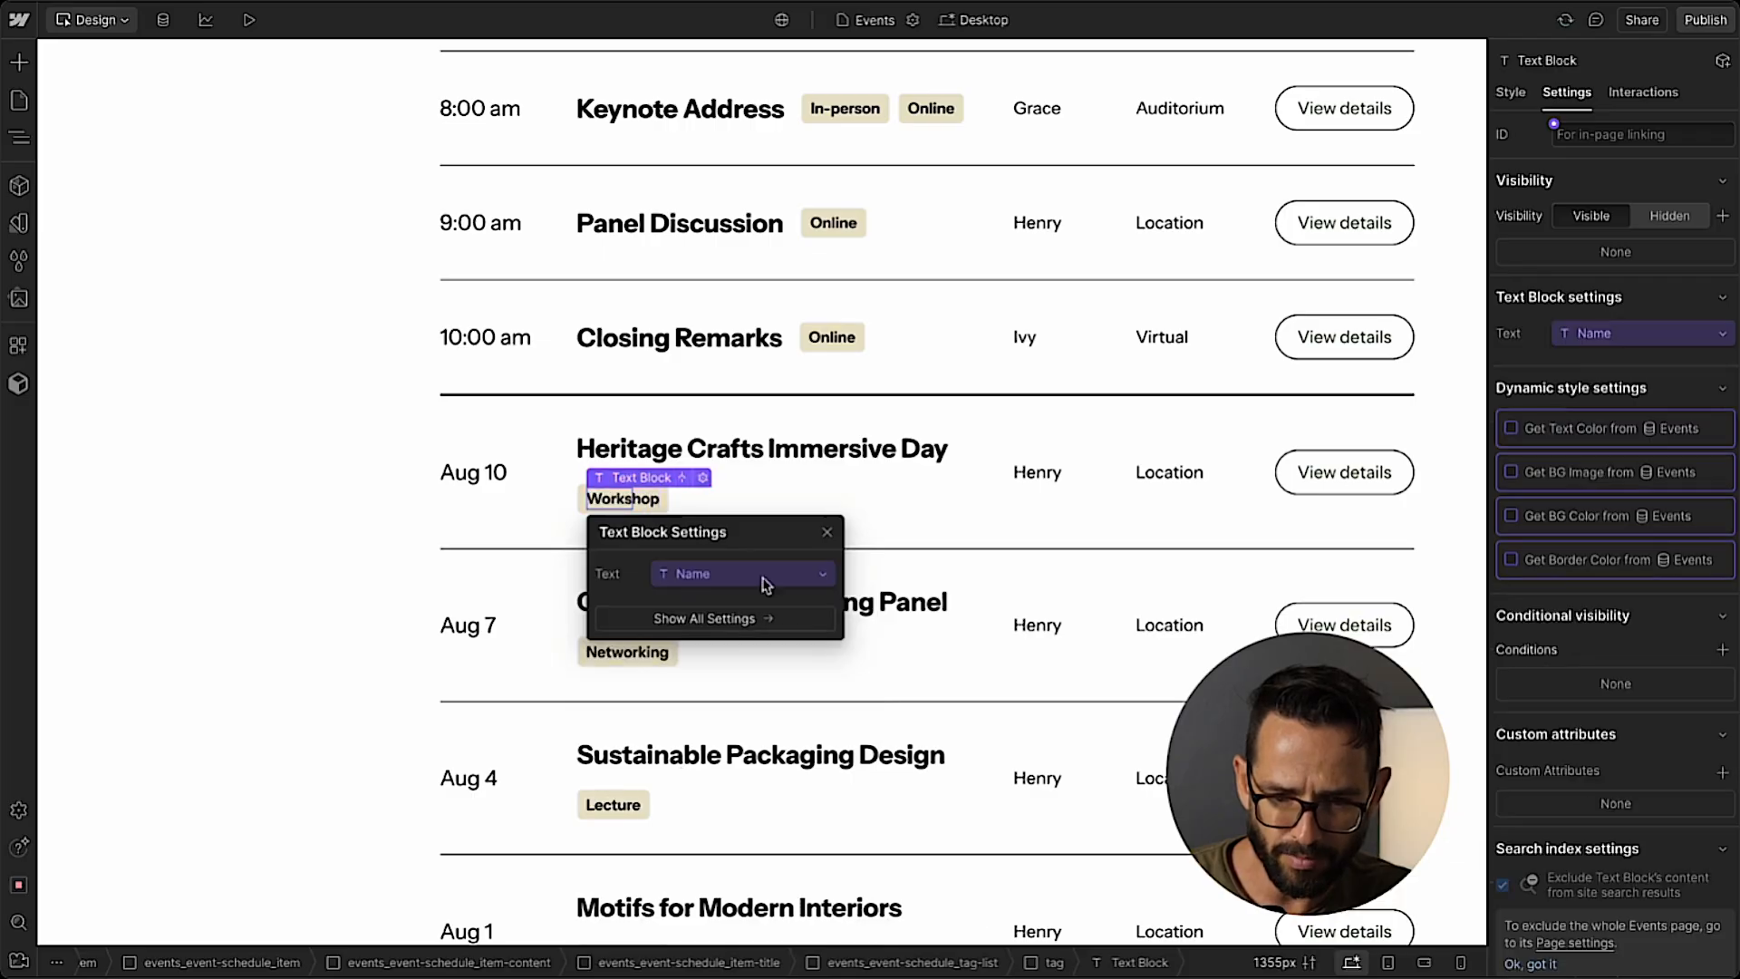
left_click(828, 533)
Connect the Location text block in the Events Collection Item to the Location field.
left_click(1144, 476)
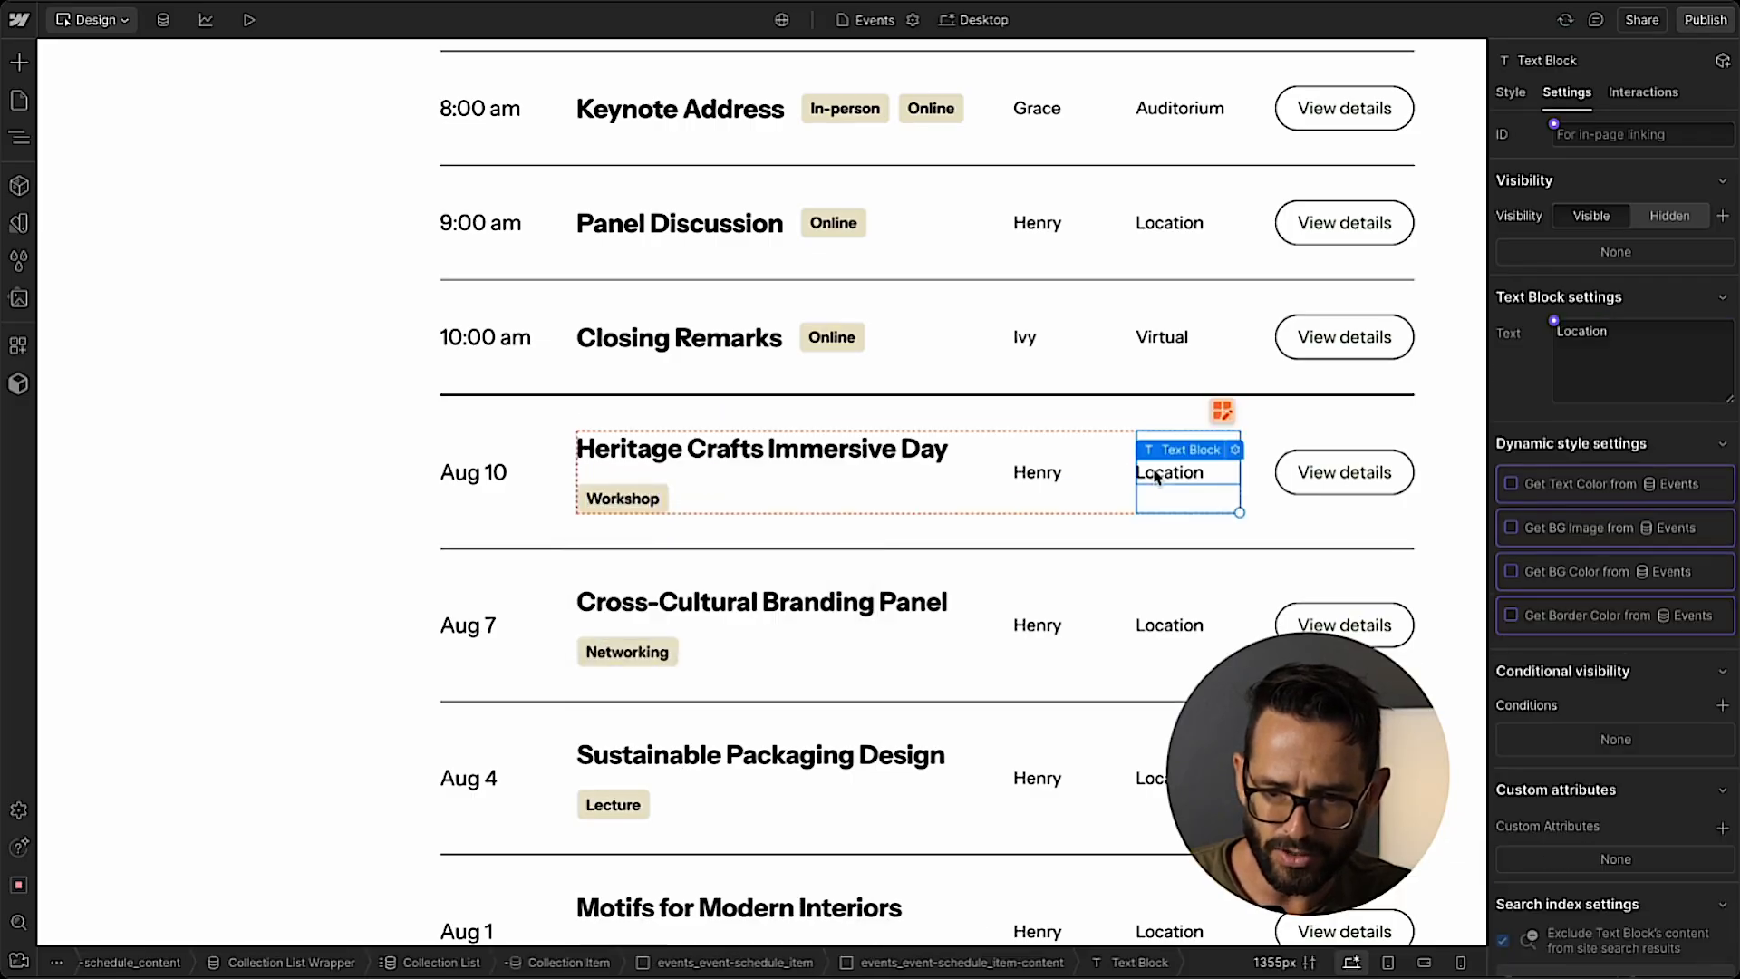
left_click(1235, 451)
left_click(1202, 537)
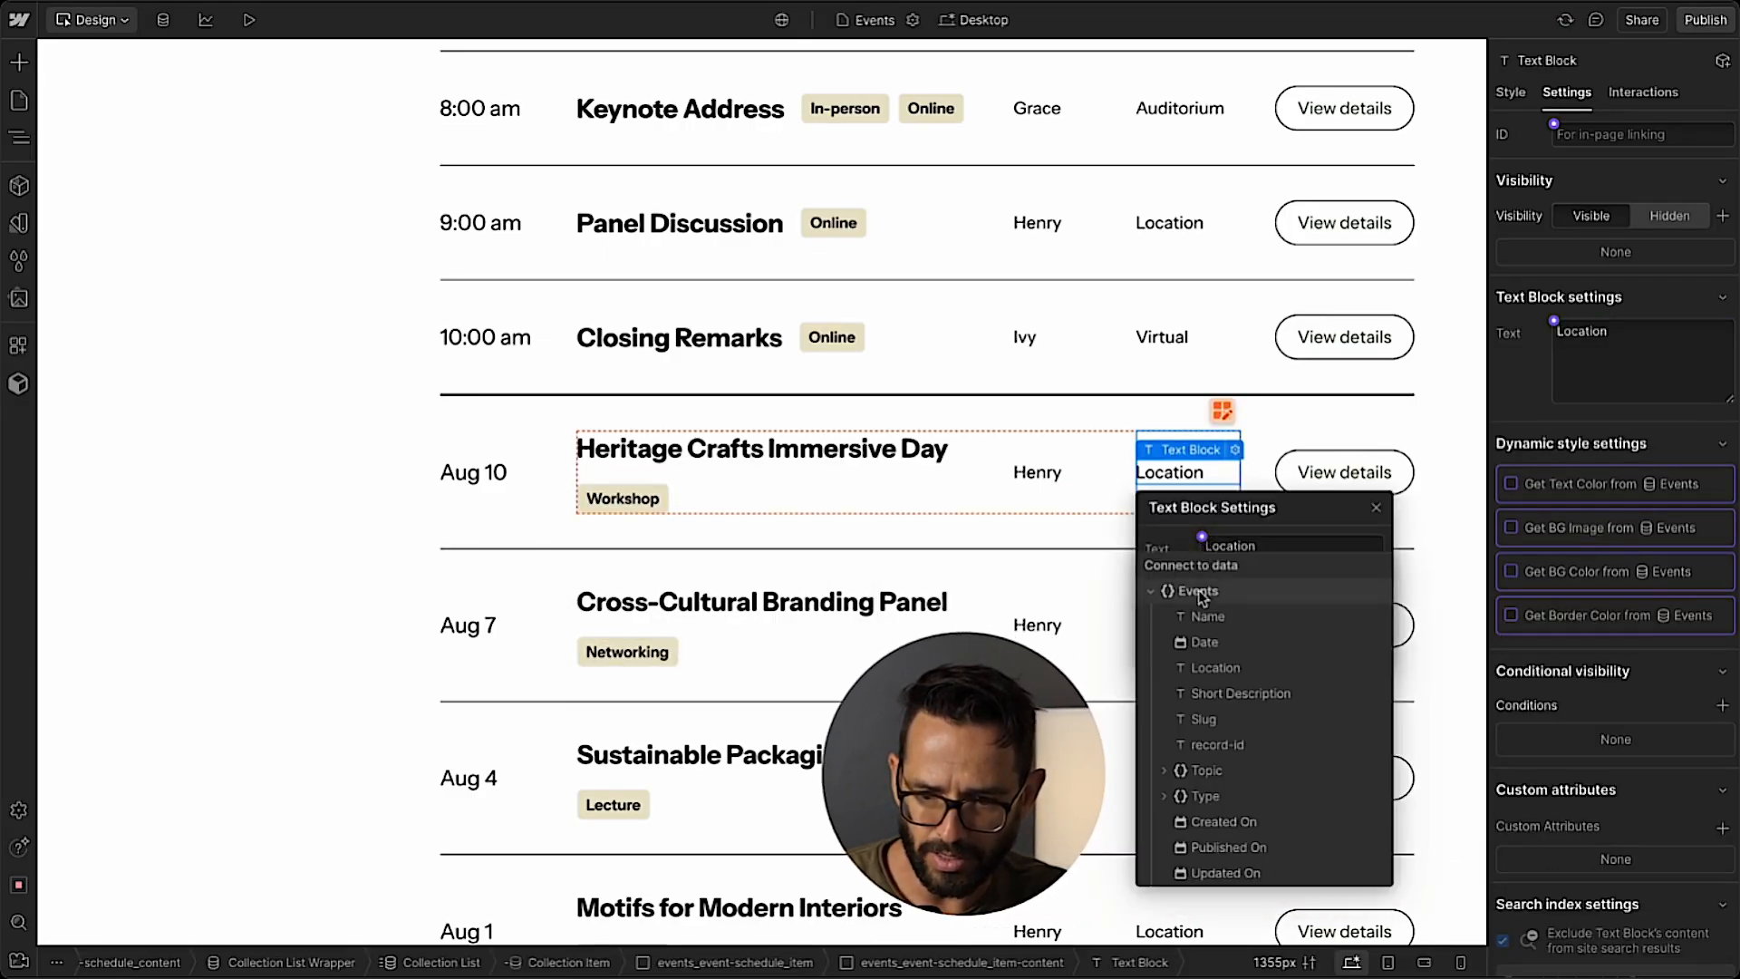
left_click(1216, 668)
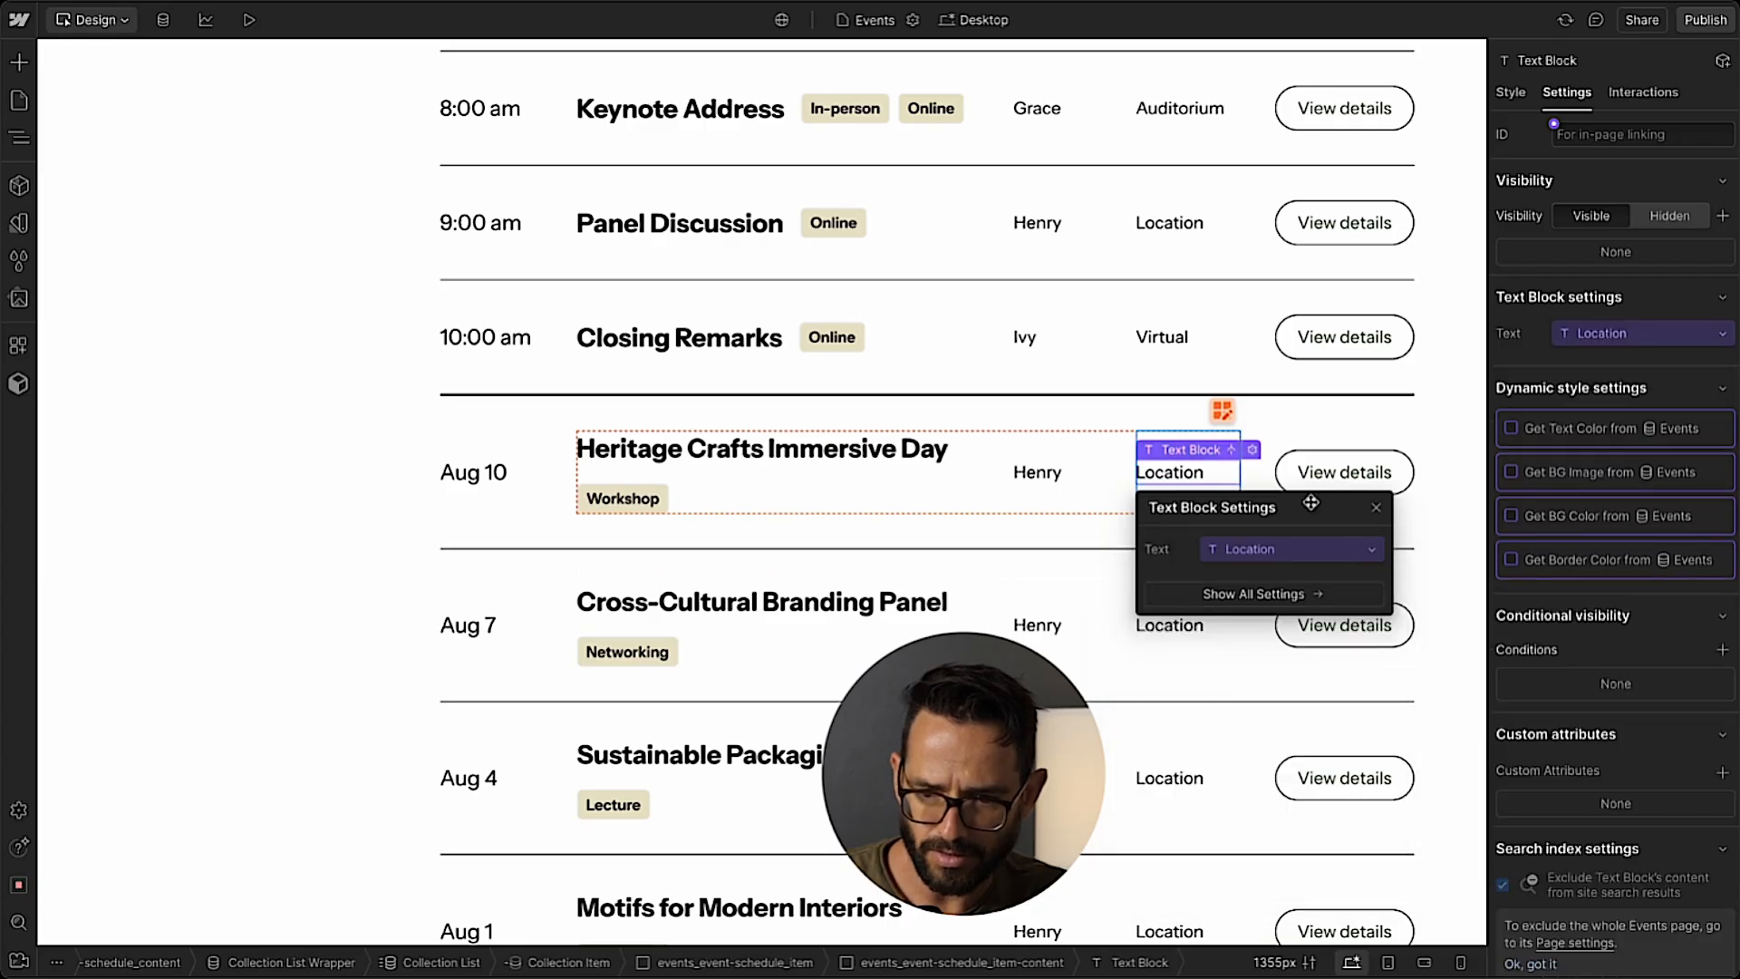
left_click(1376, 507)
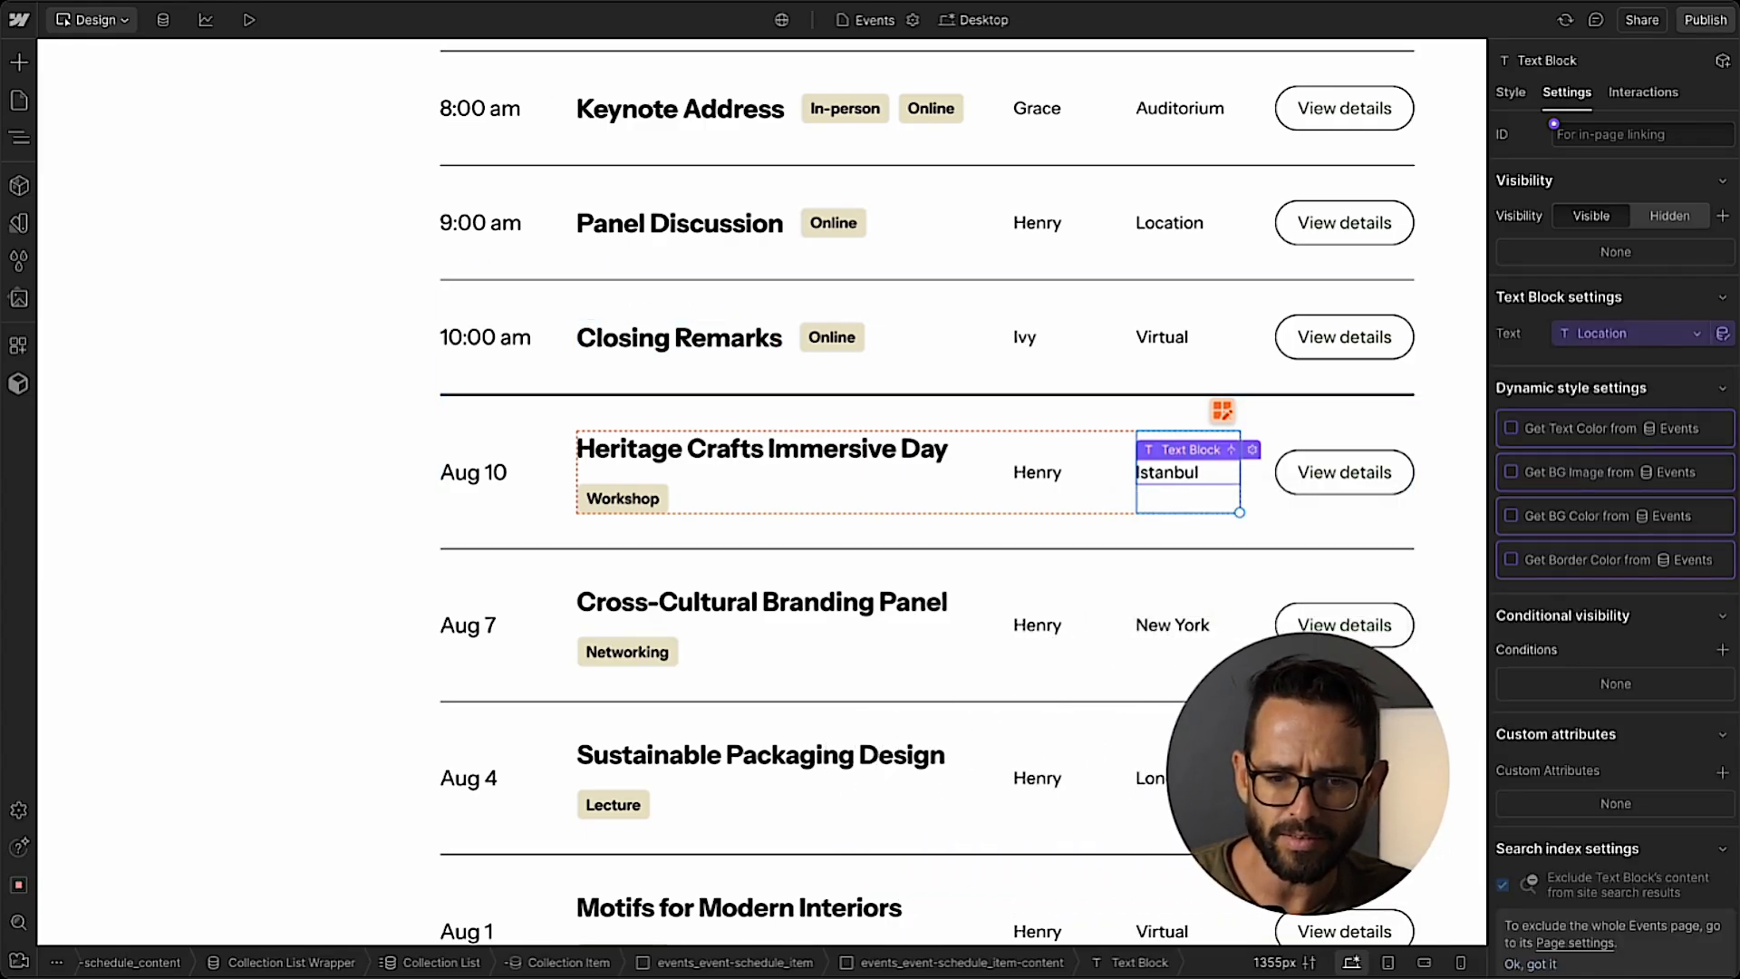
Connect the speaker text block beside the location in the Events Collection Item to the Name field of the Topic reference.
left_click(1020, 473)
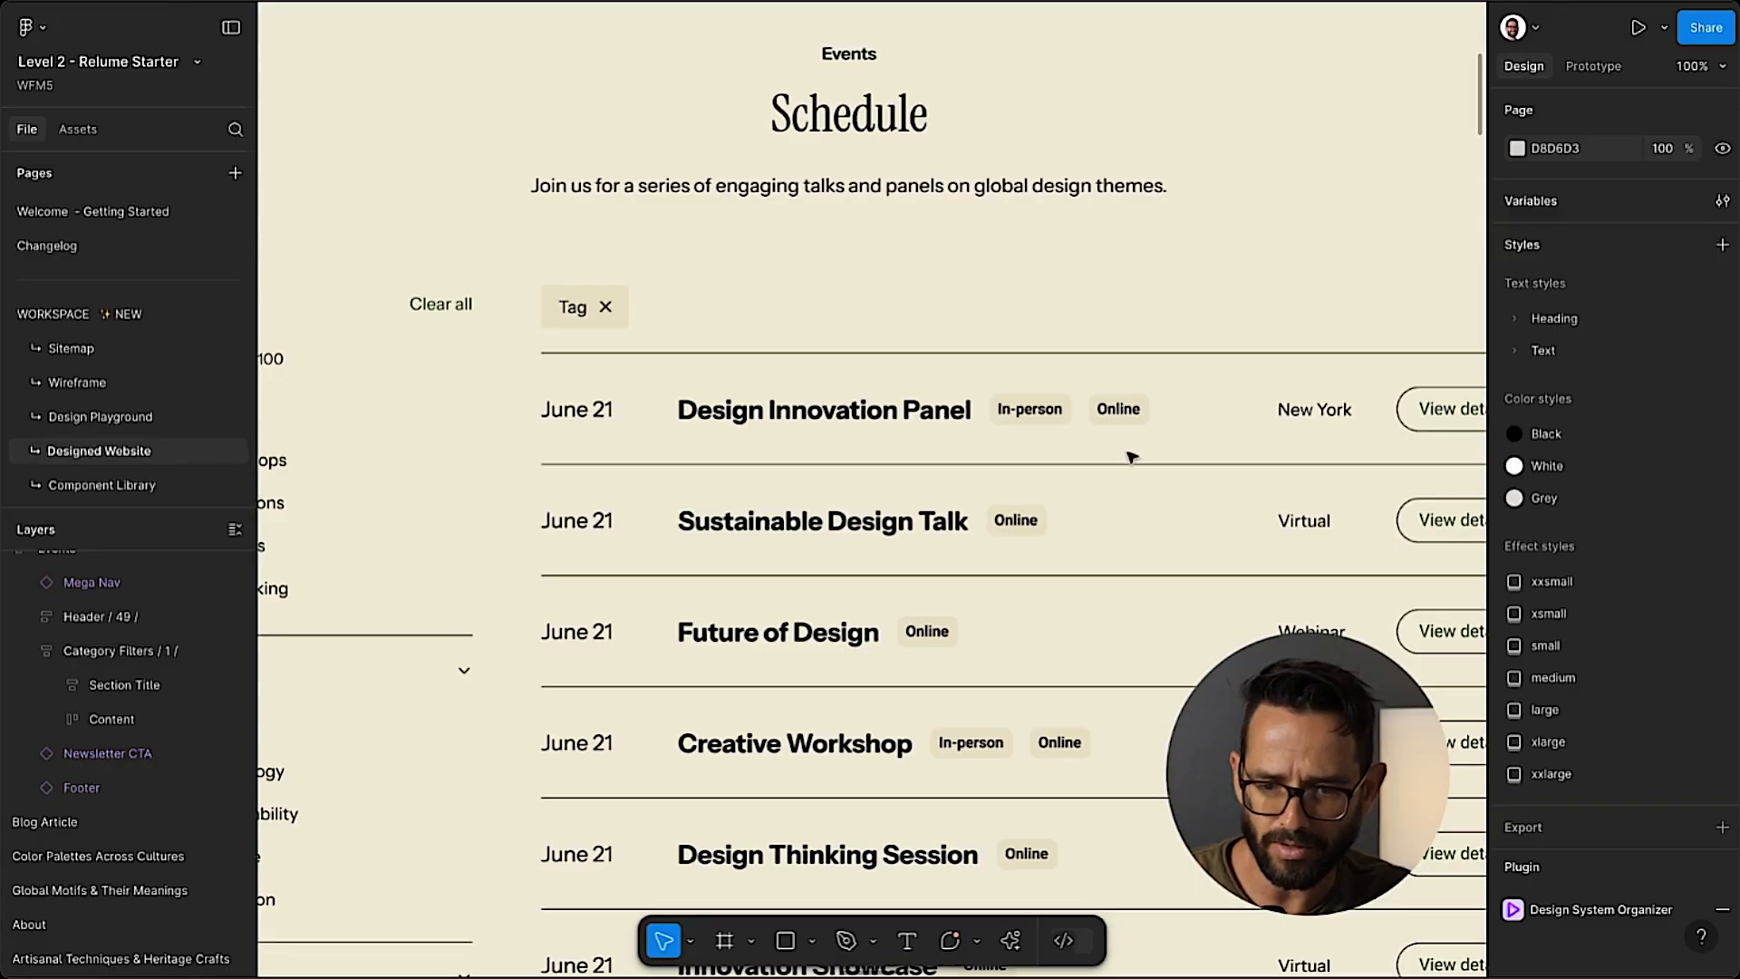
scroll(1332, 407, "right", 5)
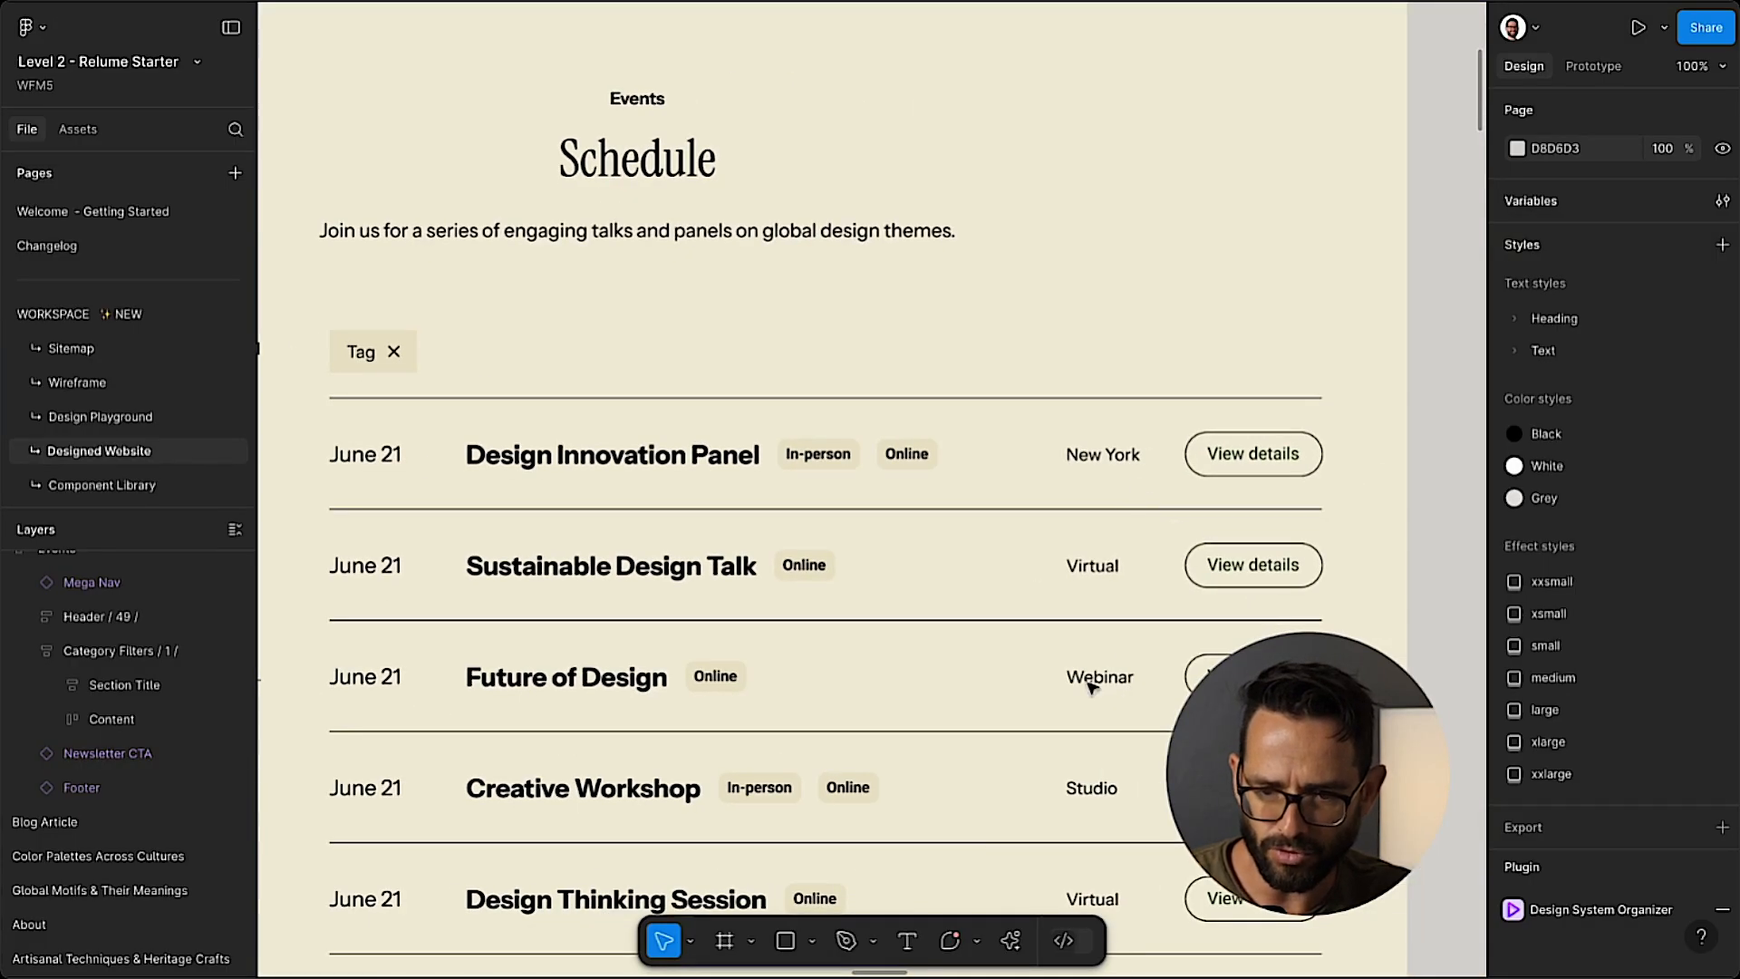
scroll(1092, 686, "down", 7)
scroll(1092, 686, "left", 2)
scroll(936, 498, "up", 5)
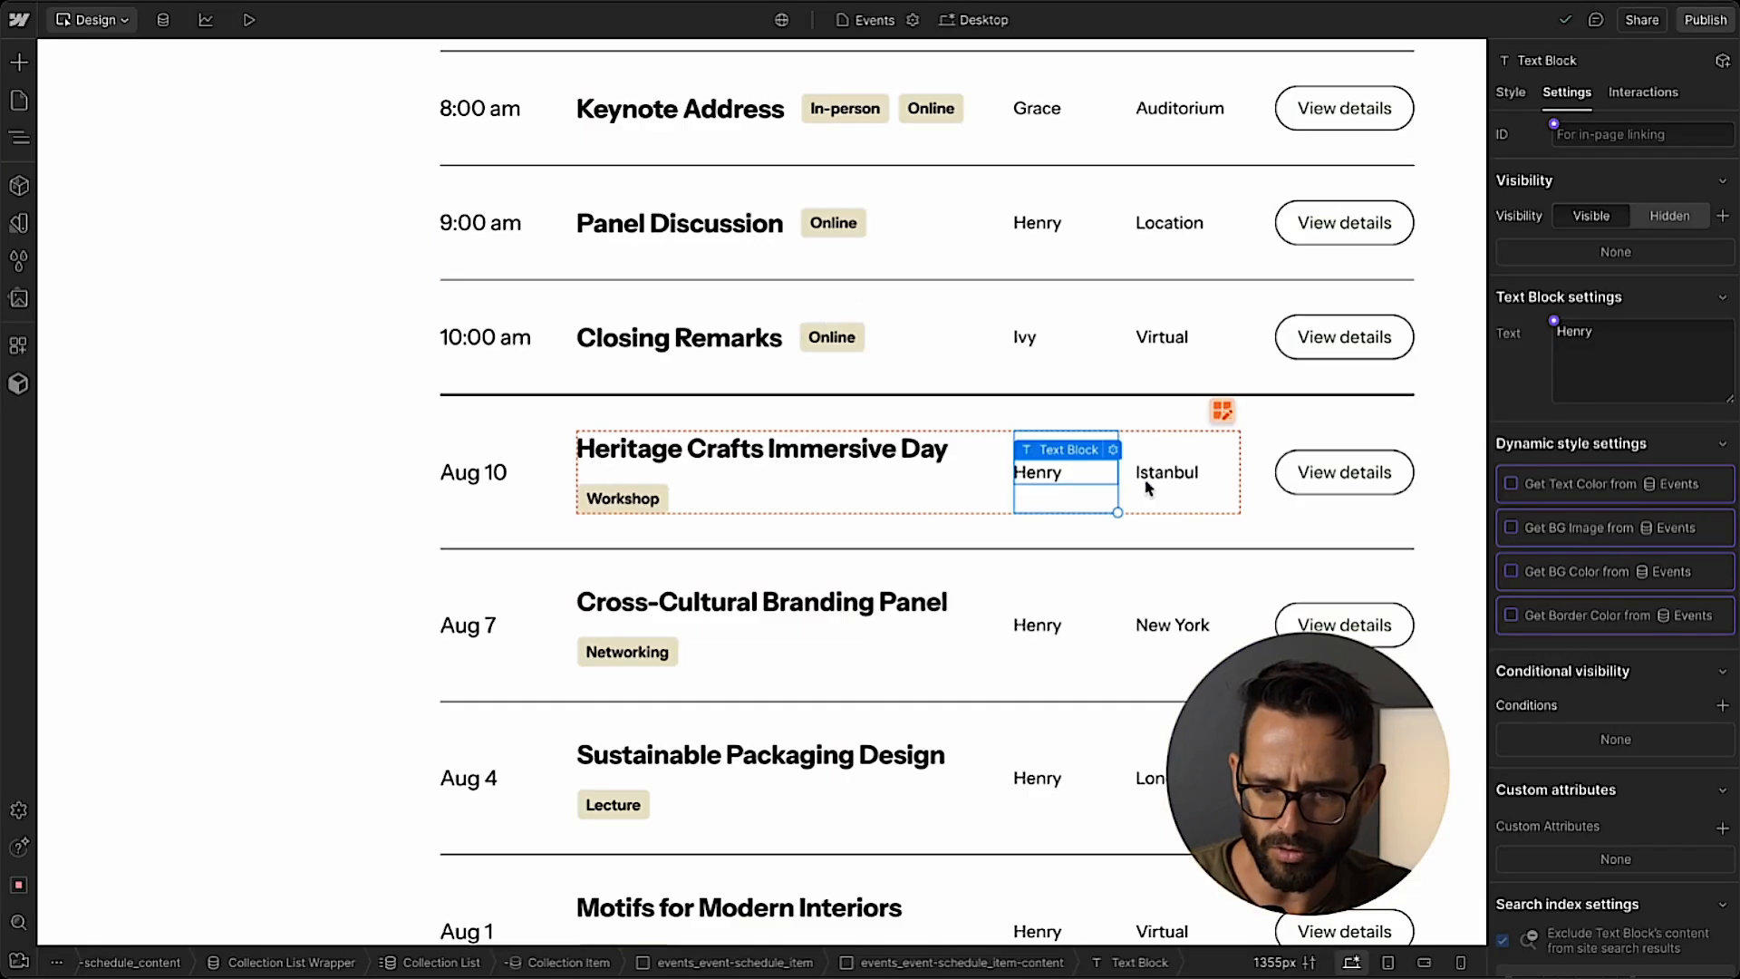
left_click(1112, 451)
left_click(1079, 537)
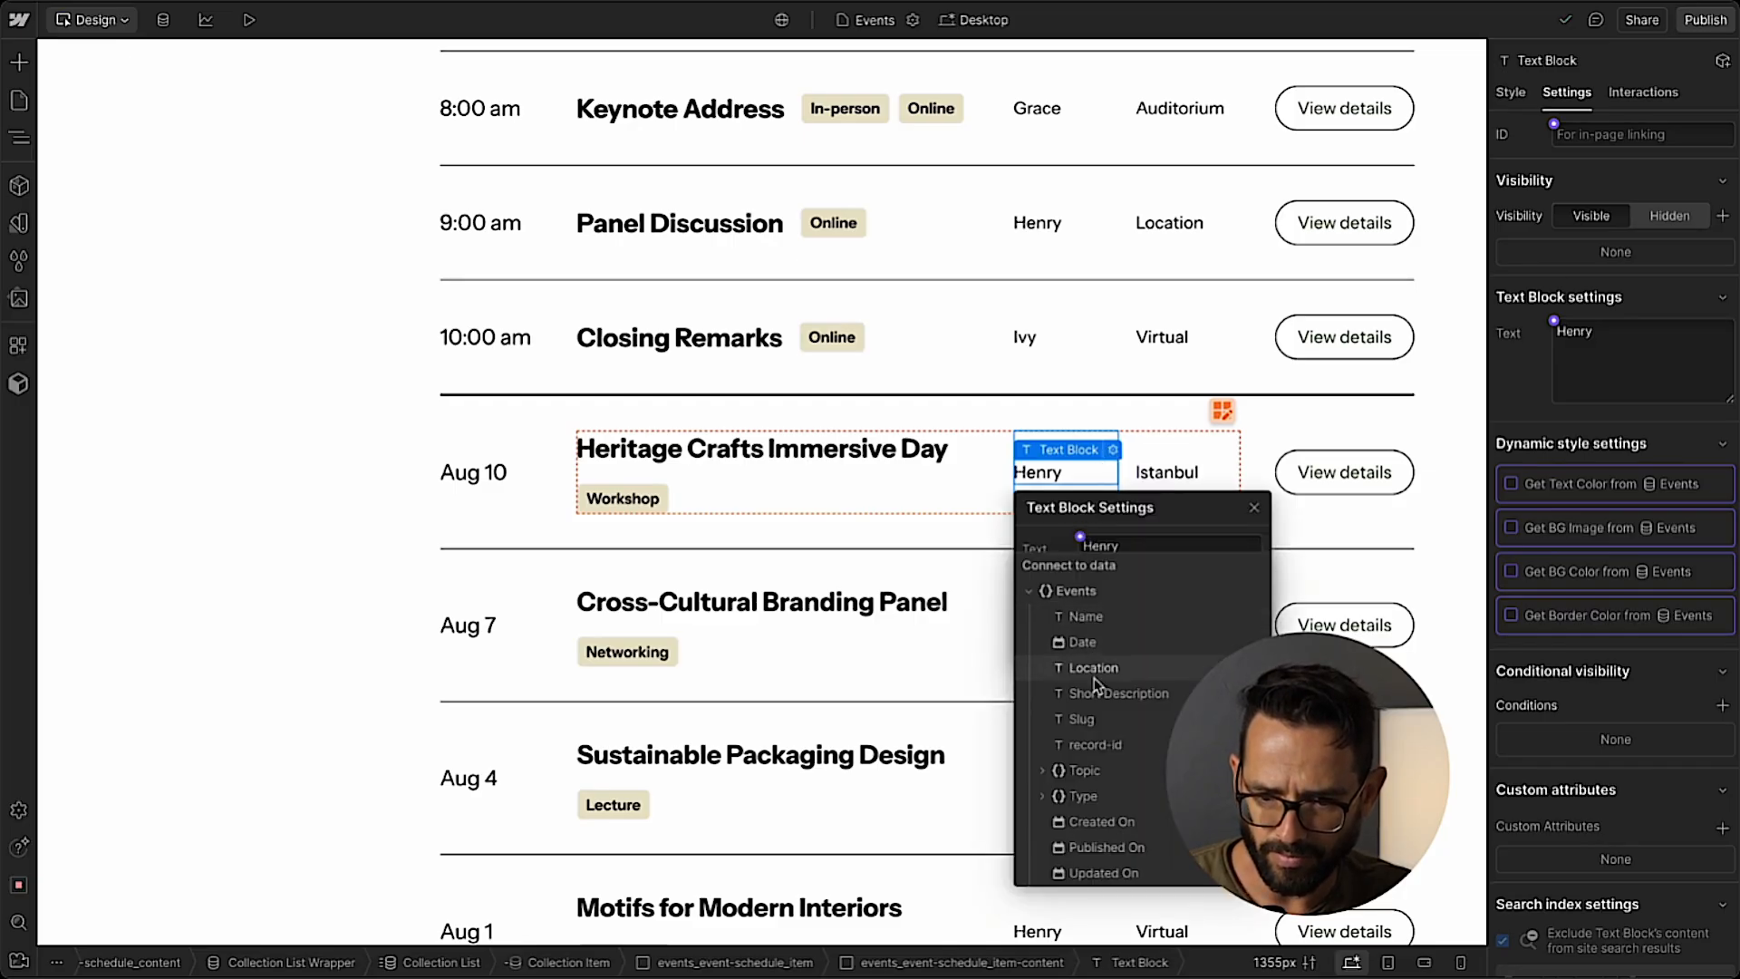
left_click(1047, 775)
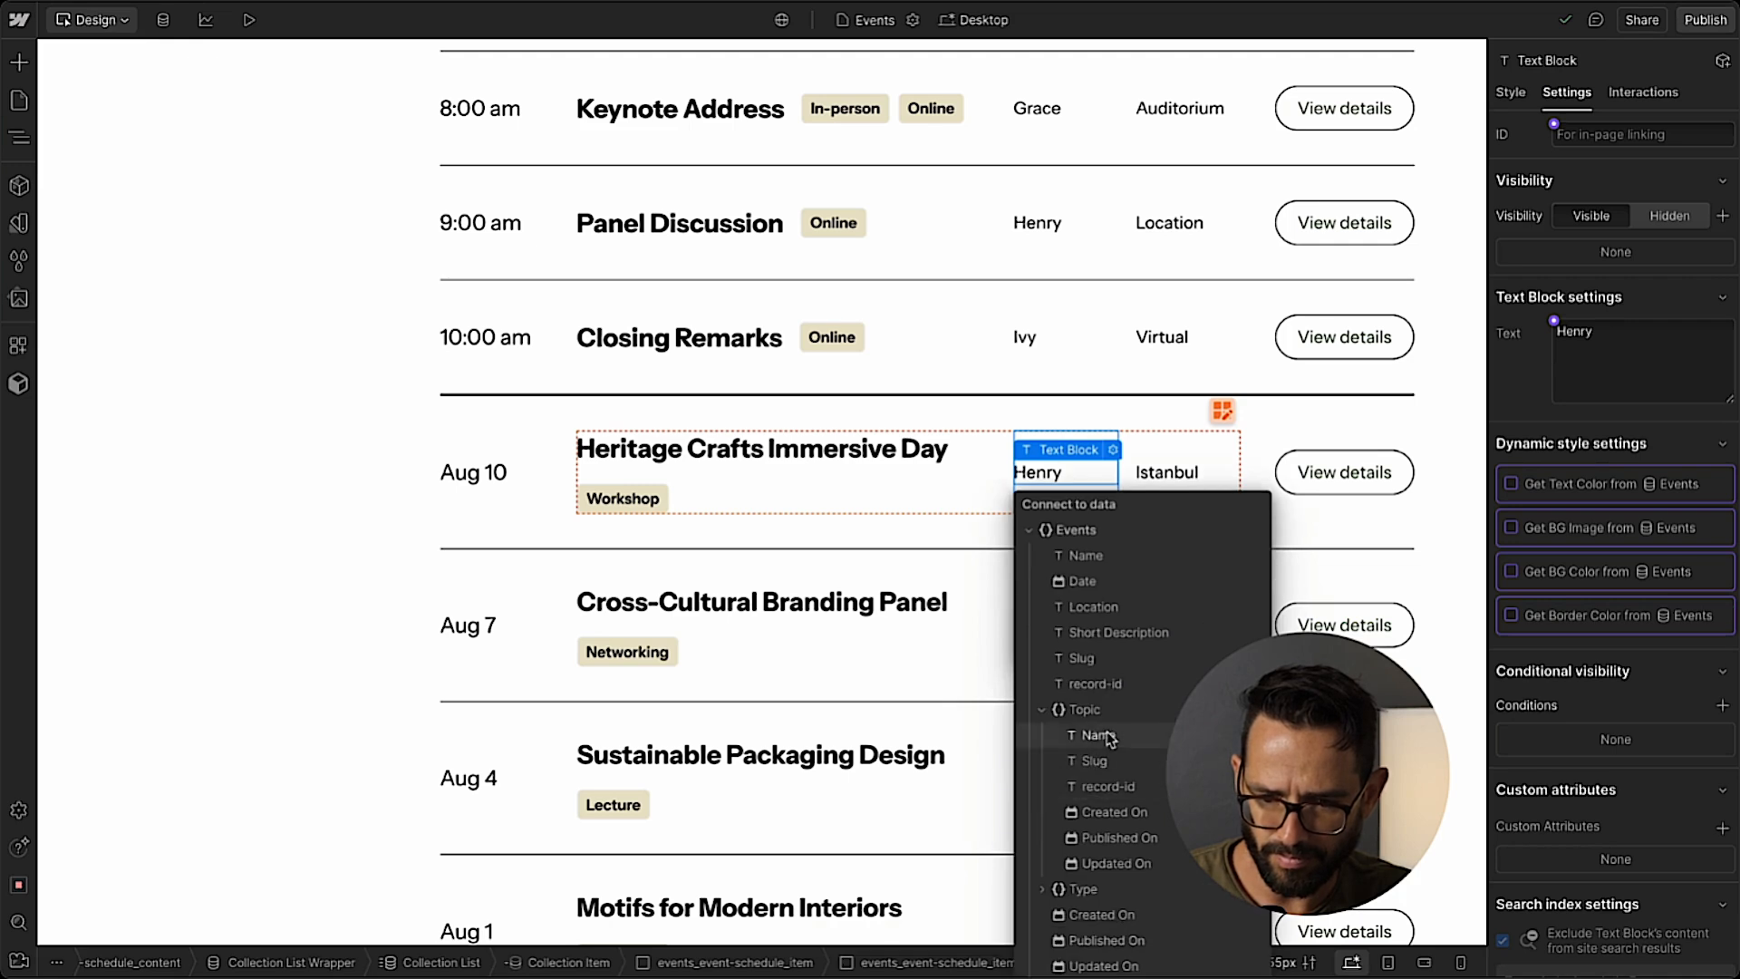
left_click(1112, 738)
left_click(1254, 521)
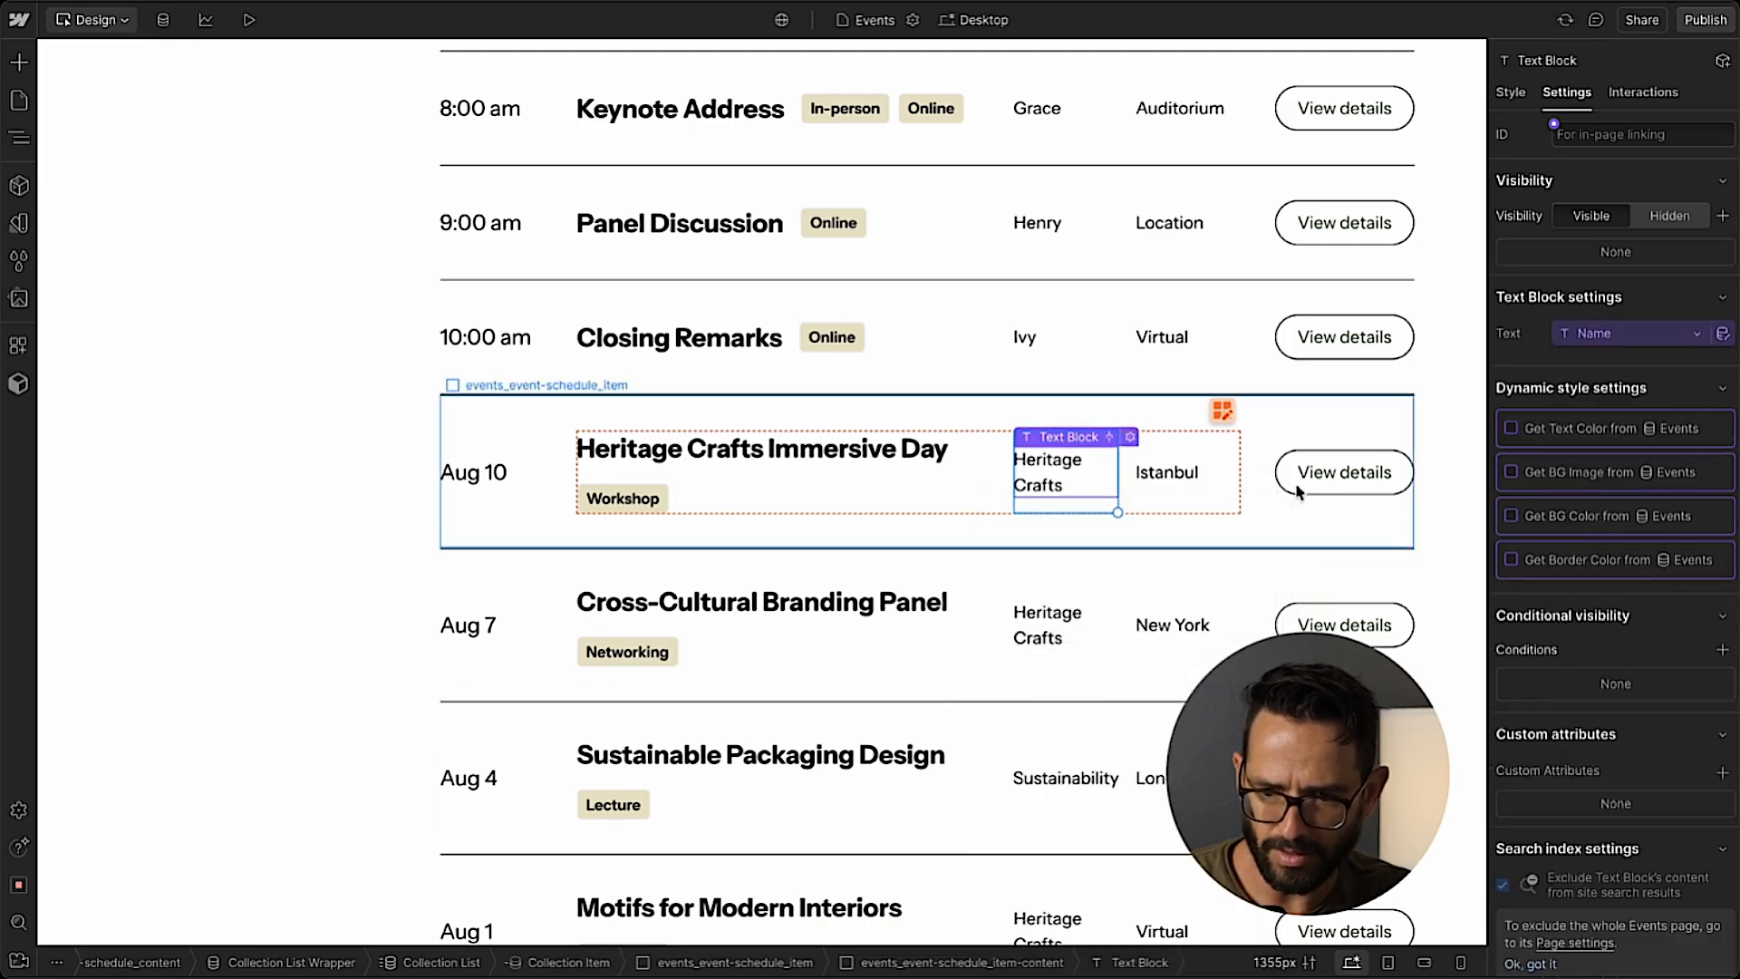
Link the View details button in the Events Collection Item to the Current Event collection page.
left_click(1319, 490)
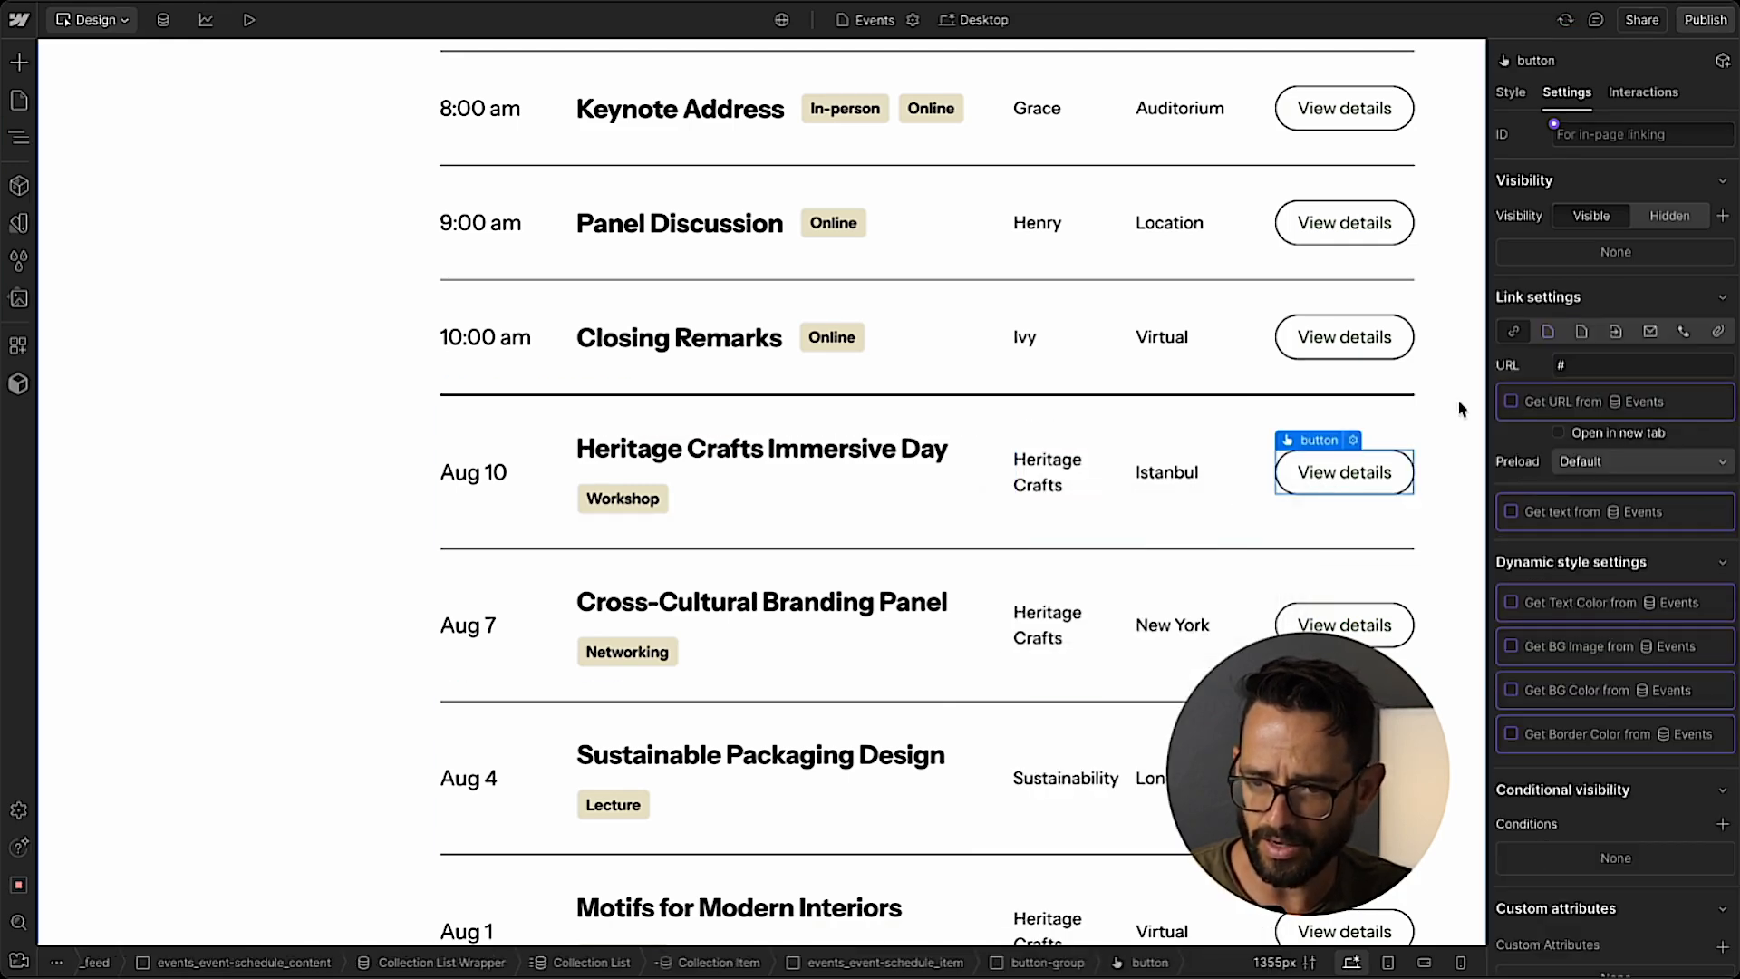
left_click(1547, 331)
left_click(1603, 372)
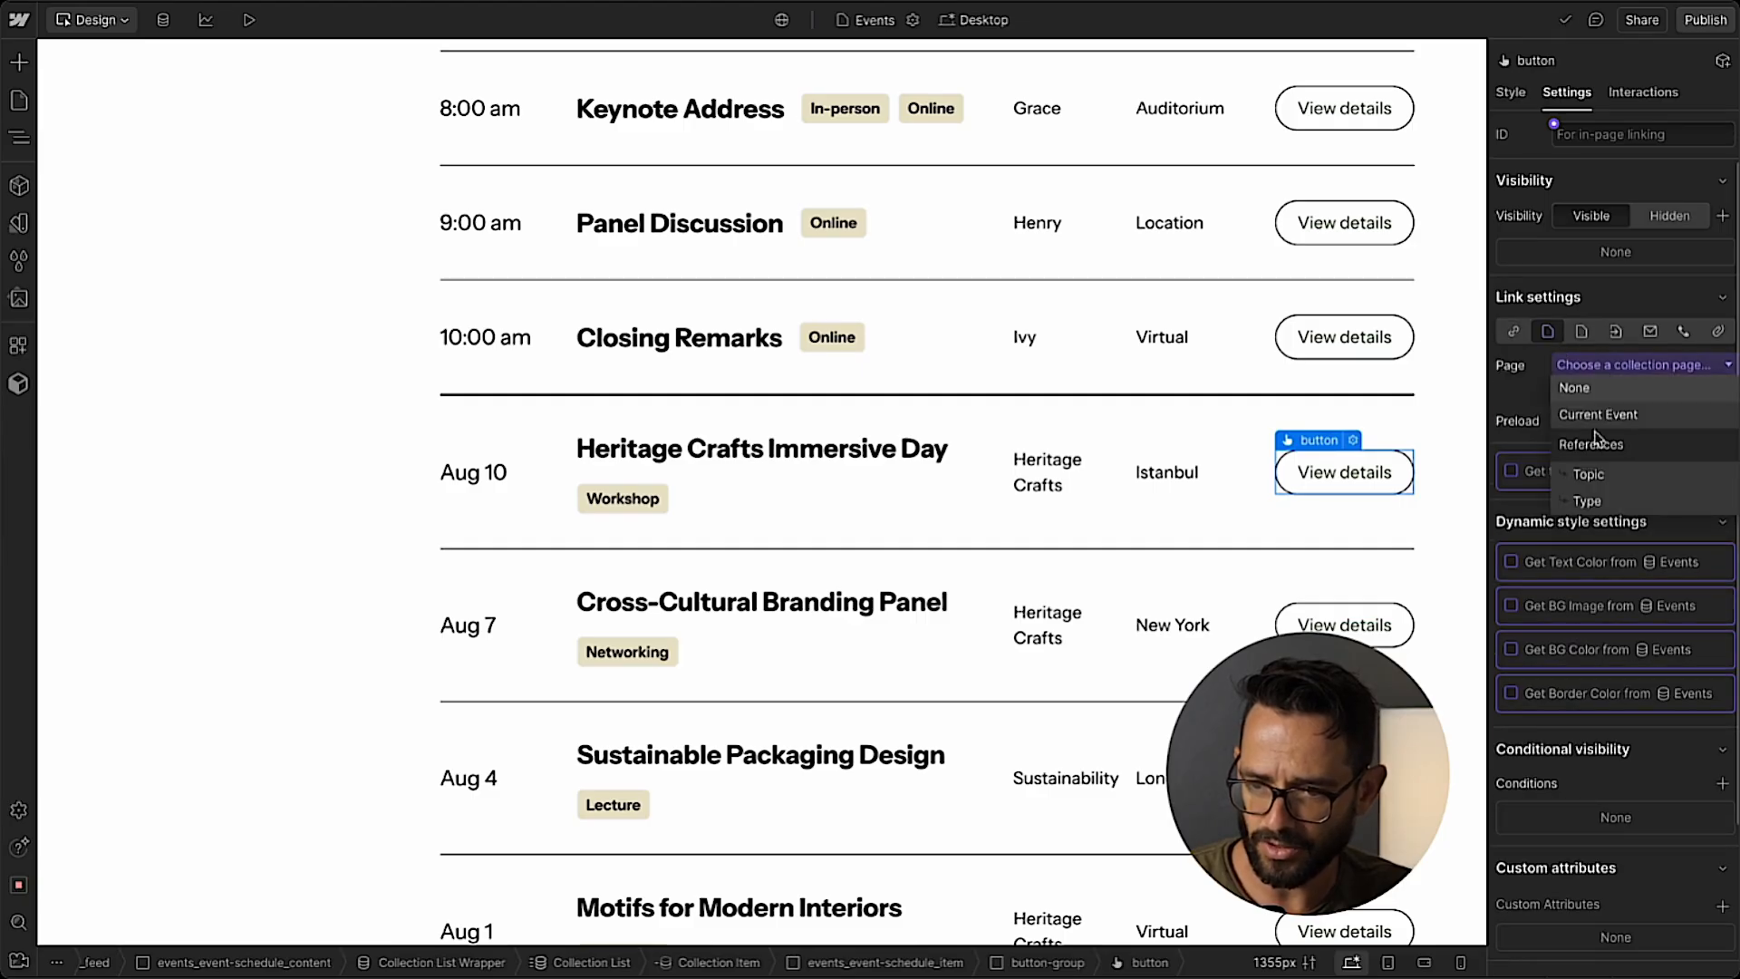
left_click(1597, 433)
scroll(1079, 444, "up", 5)
scroll(1078, 445, "down", 10)
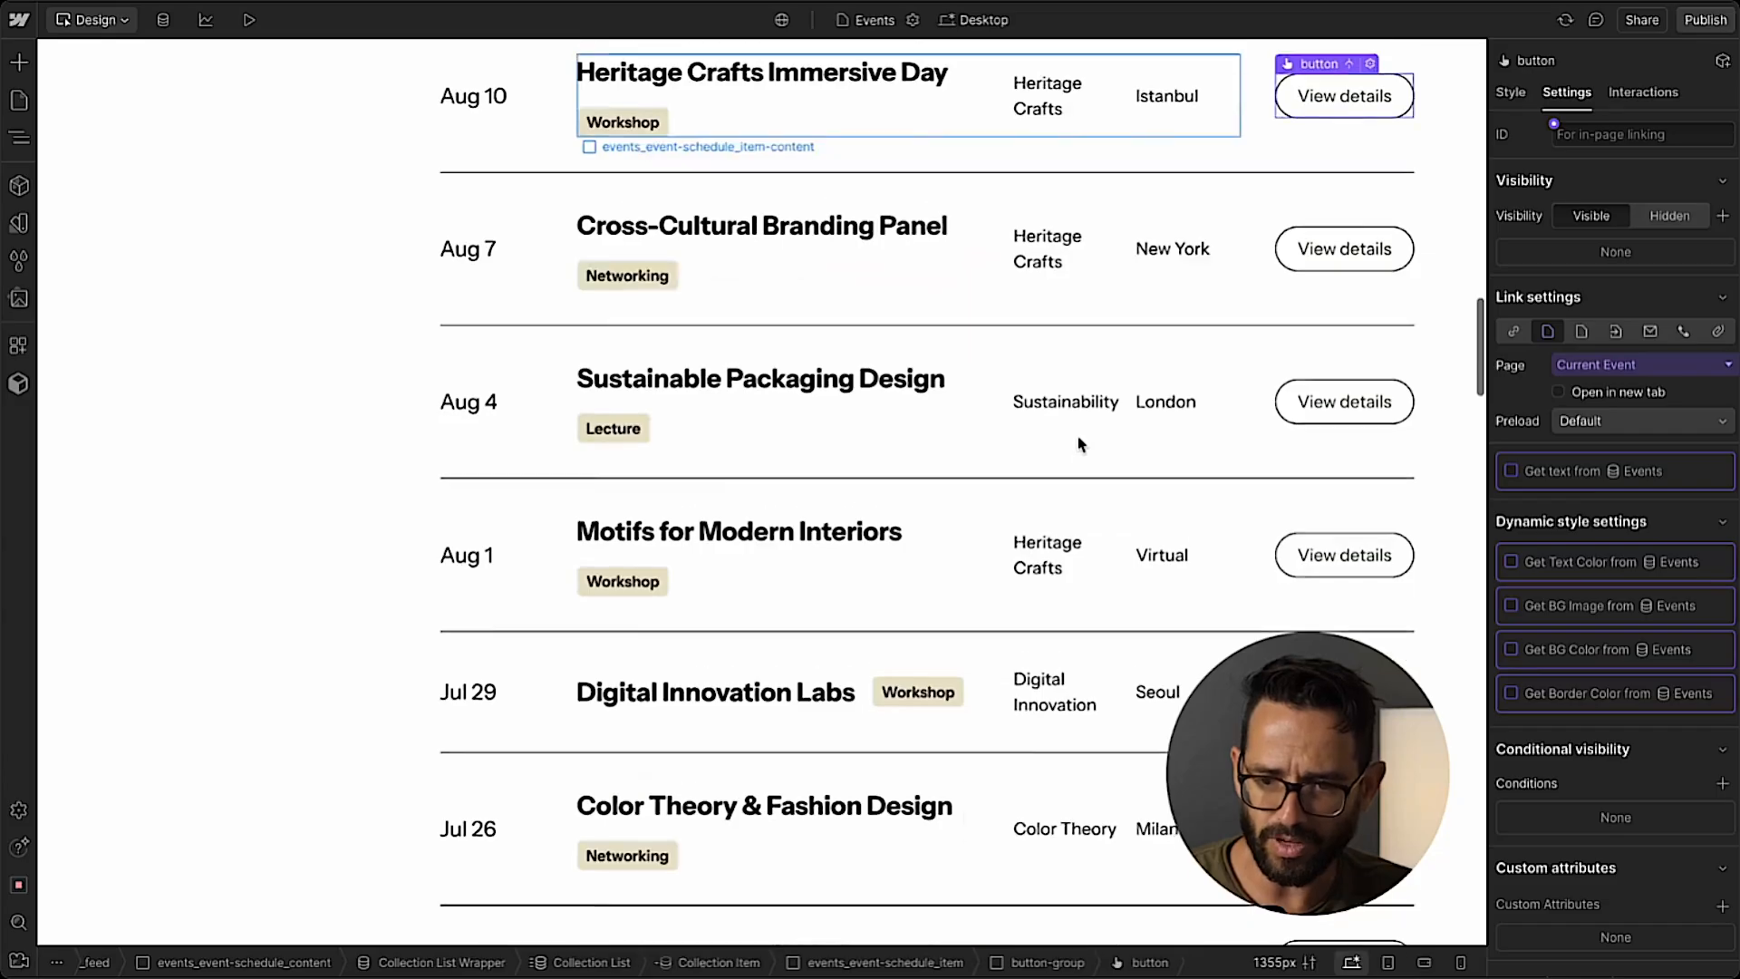
Delete the three static events_event-schedule_accordion blocks above the Collection List Wrapper in events_event-schedule_content.
scroll(1079, 445, "up", 5)
left_click(19, 140)
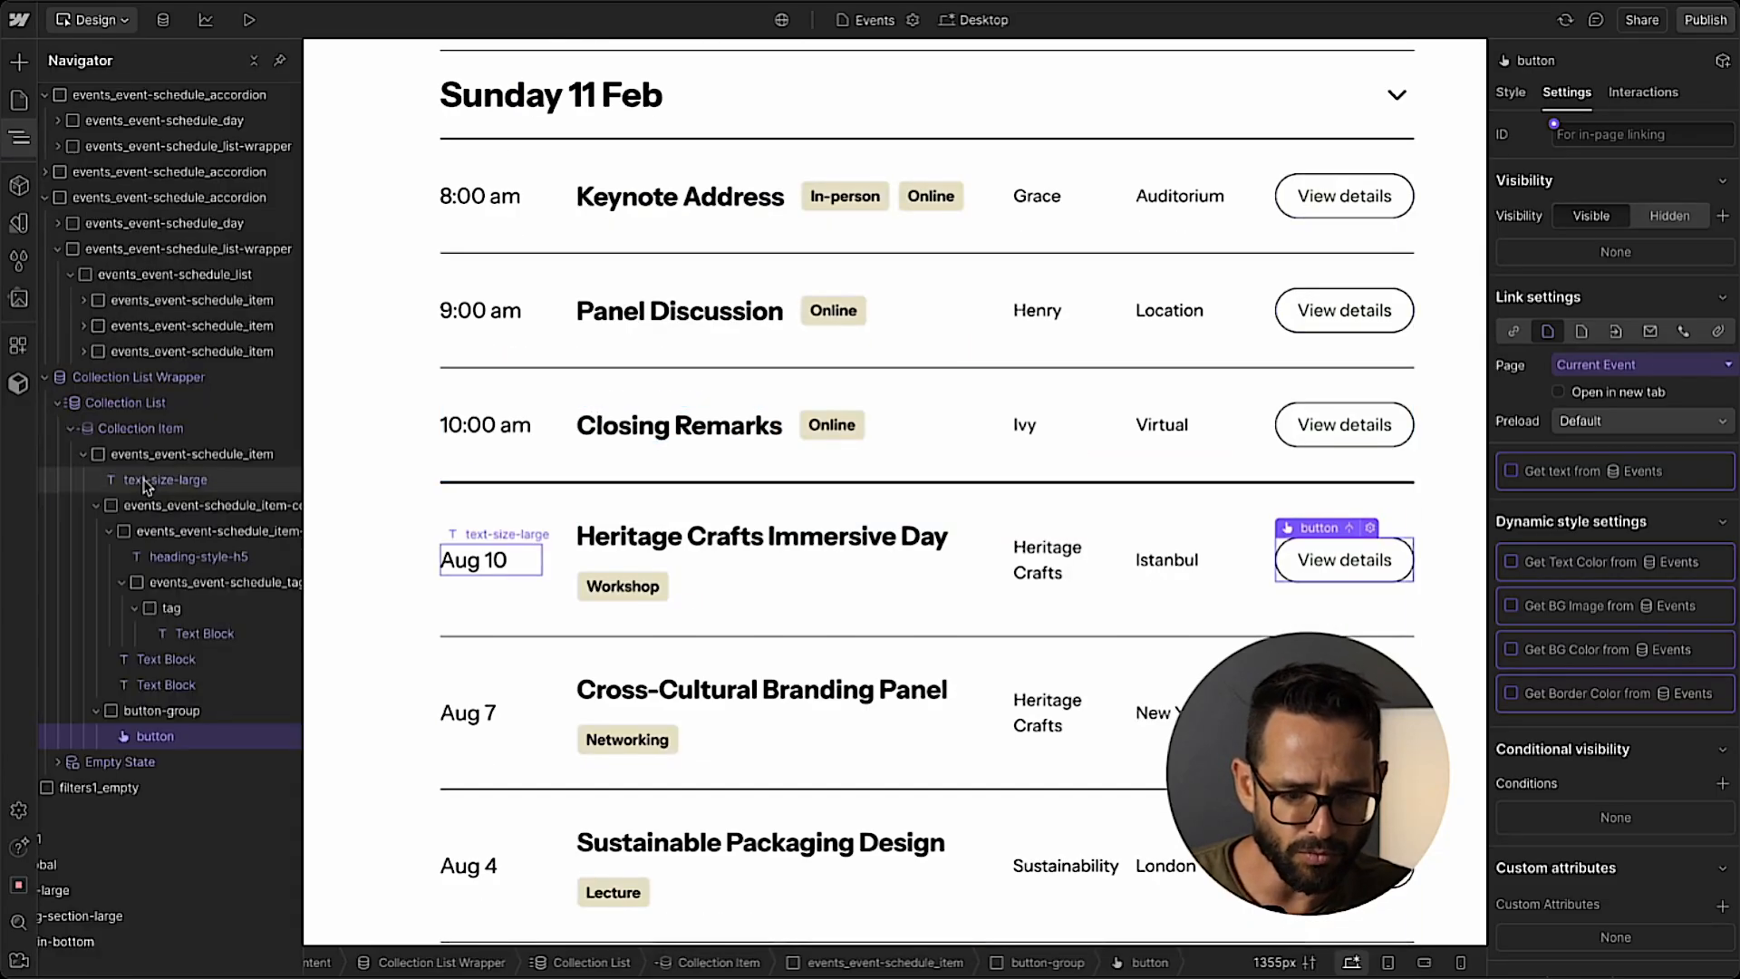
scroll(544, 494, "up", 3)
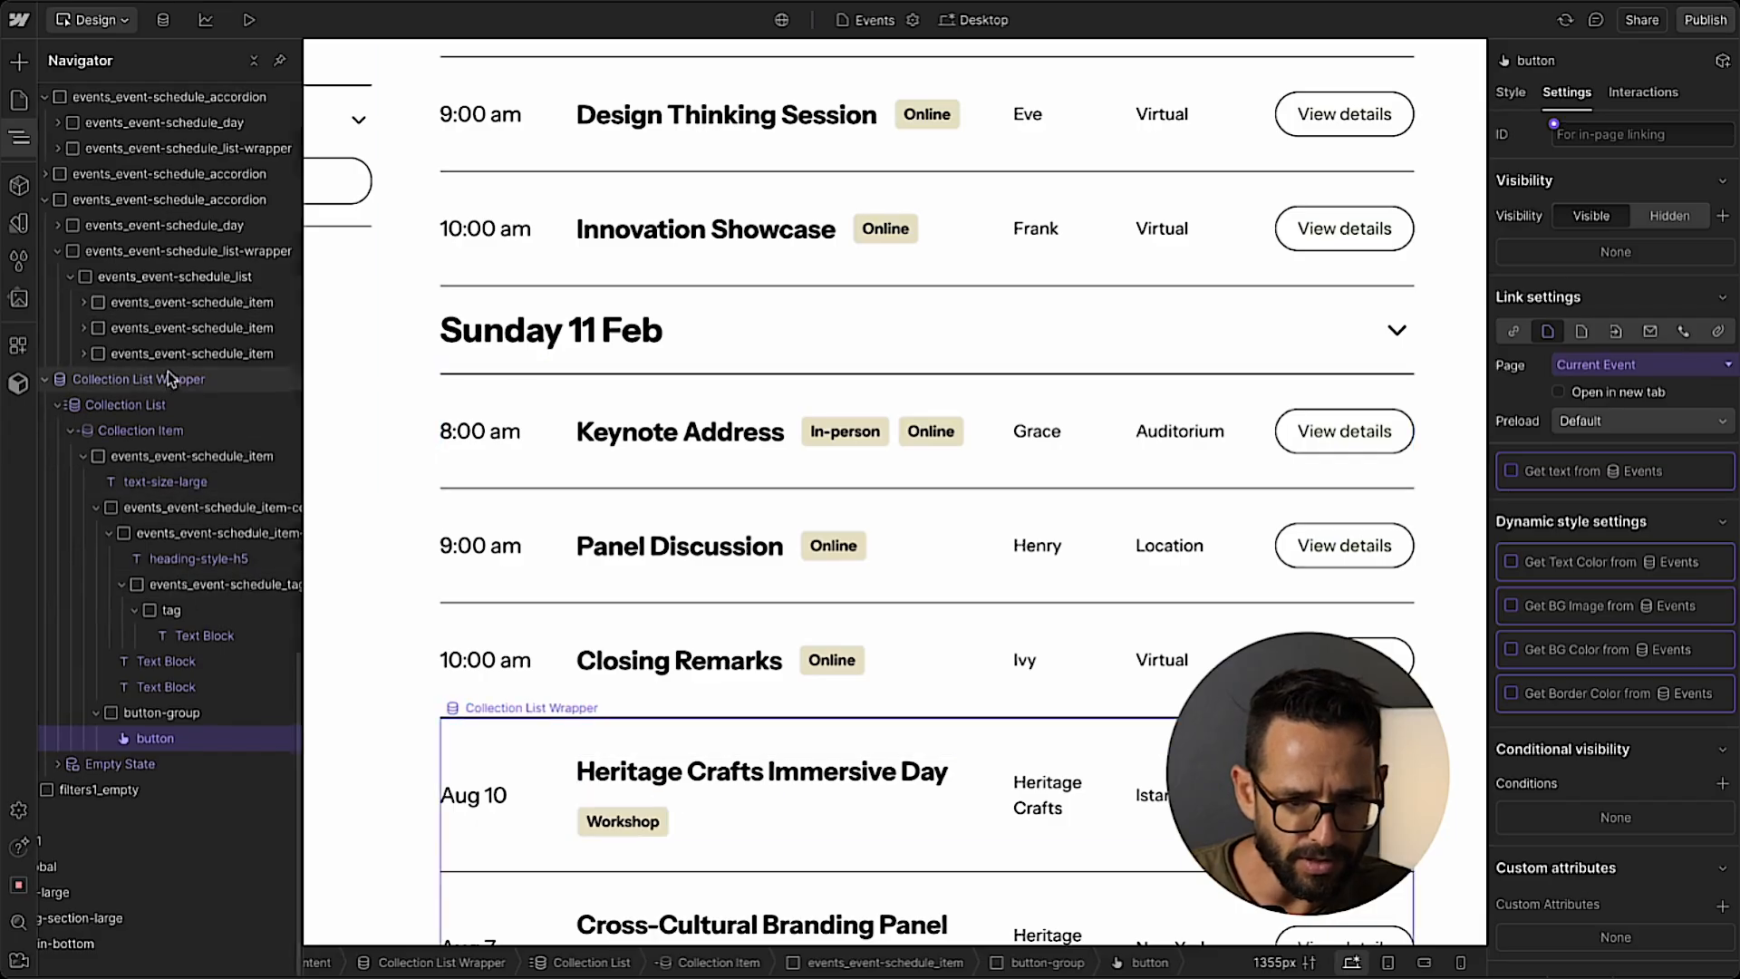
scroll(166, 371, "up", 3)
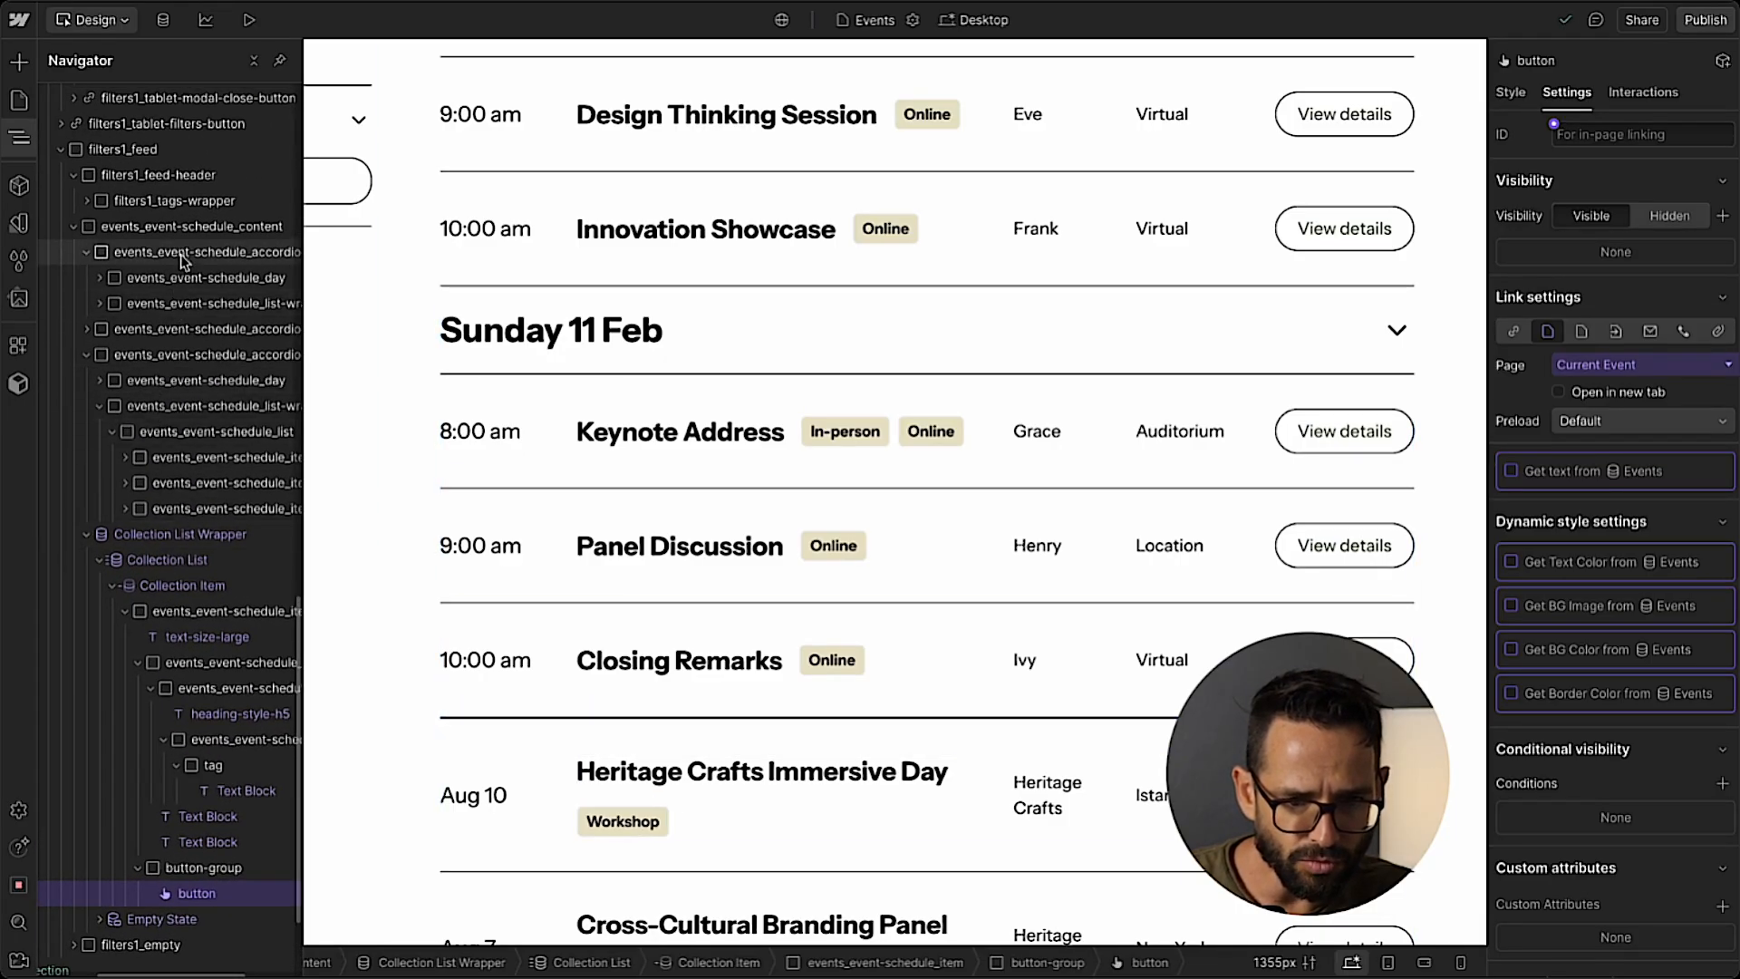
left_click(184, 258)
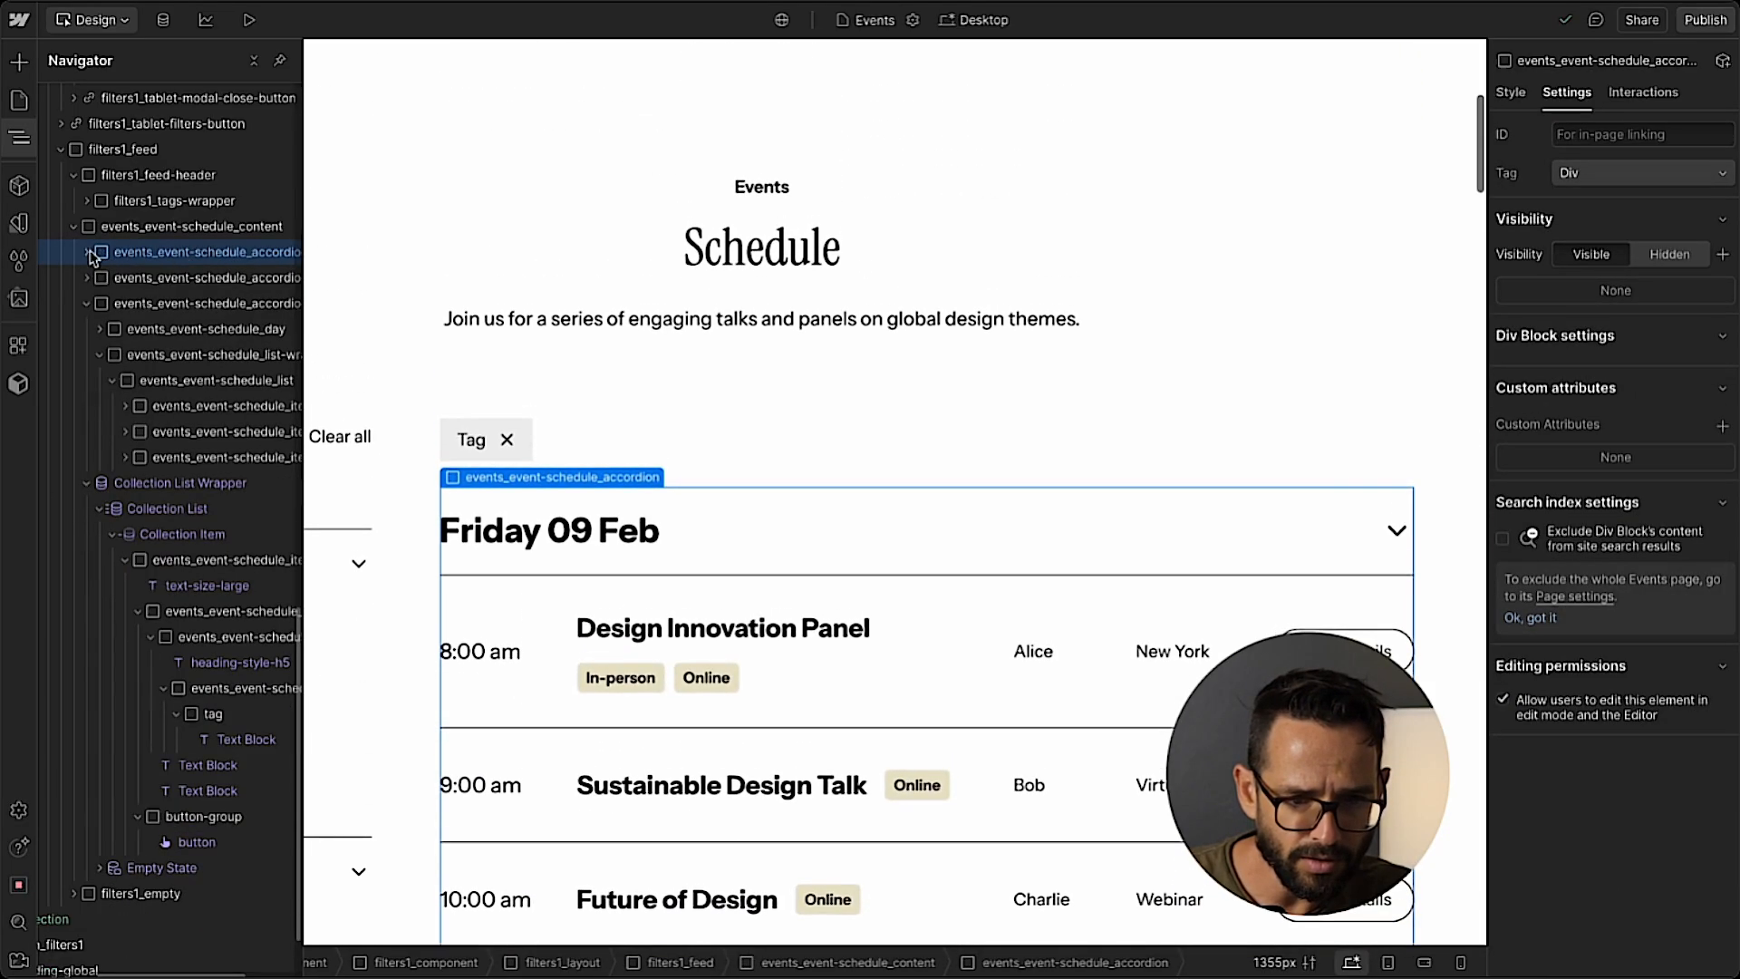
left_click(83, 306)
key("Delete")
key("Delete")
key("Delete")
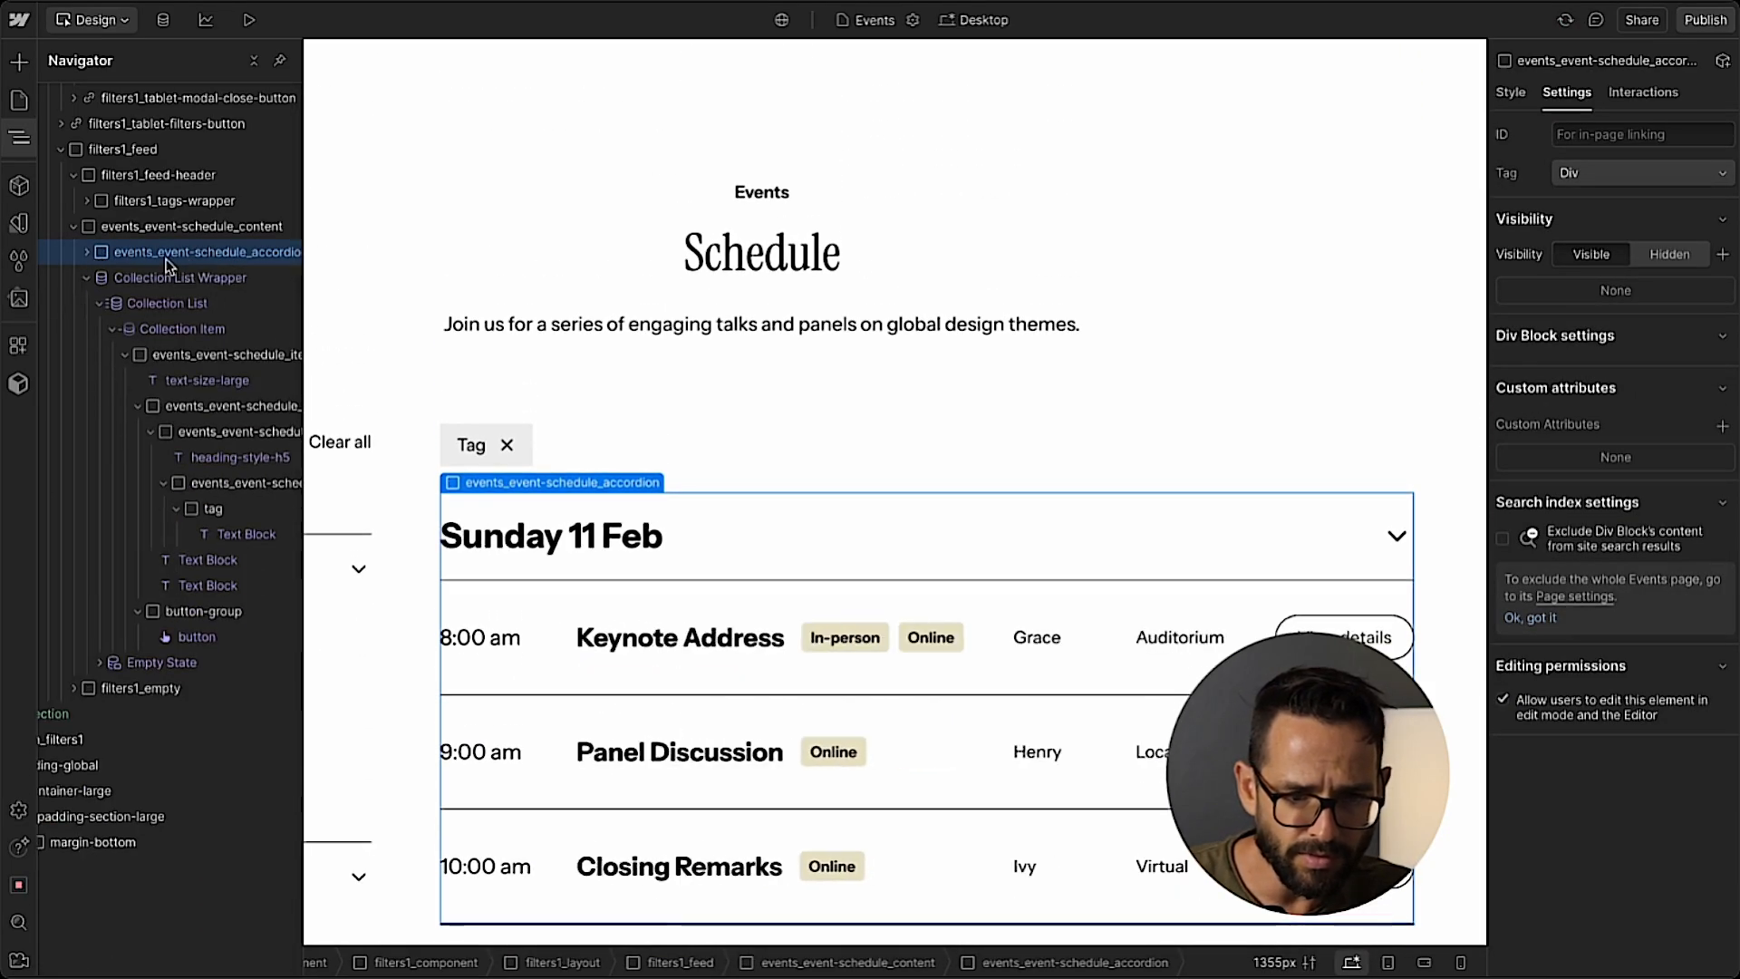
Review the event rows of the Collection List alongside the filters on the Events page.
scroll(676, 360, "down", 2)
scroll(675, 360, "down", 10)
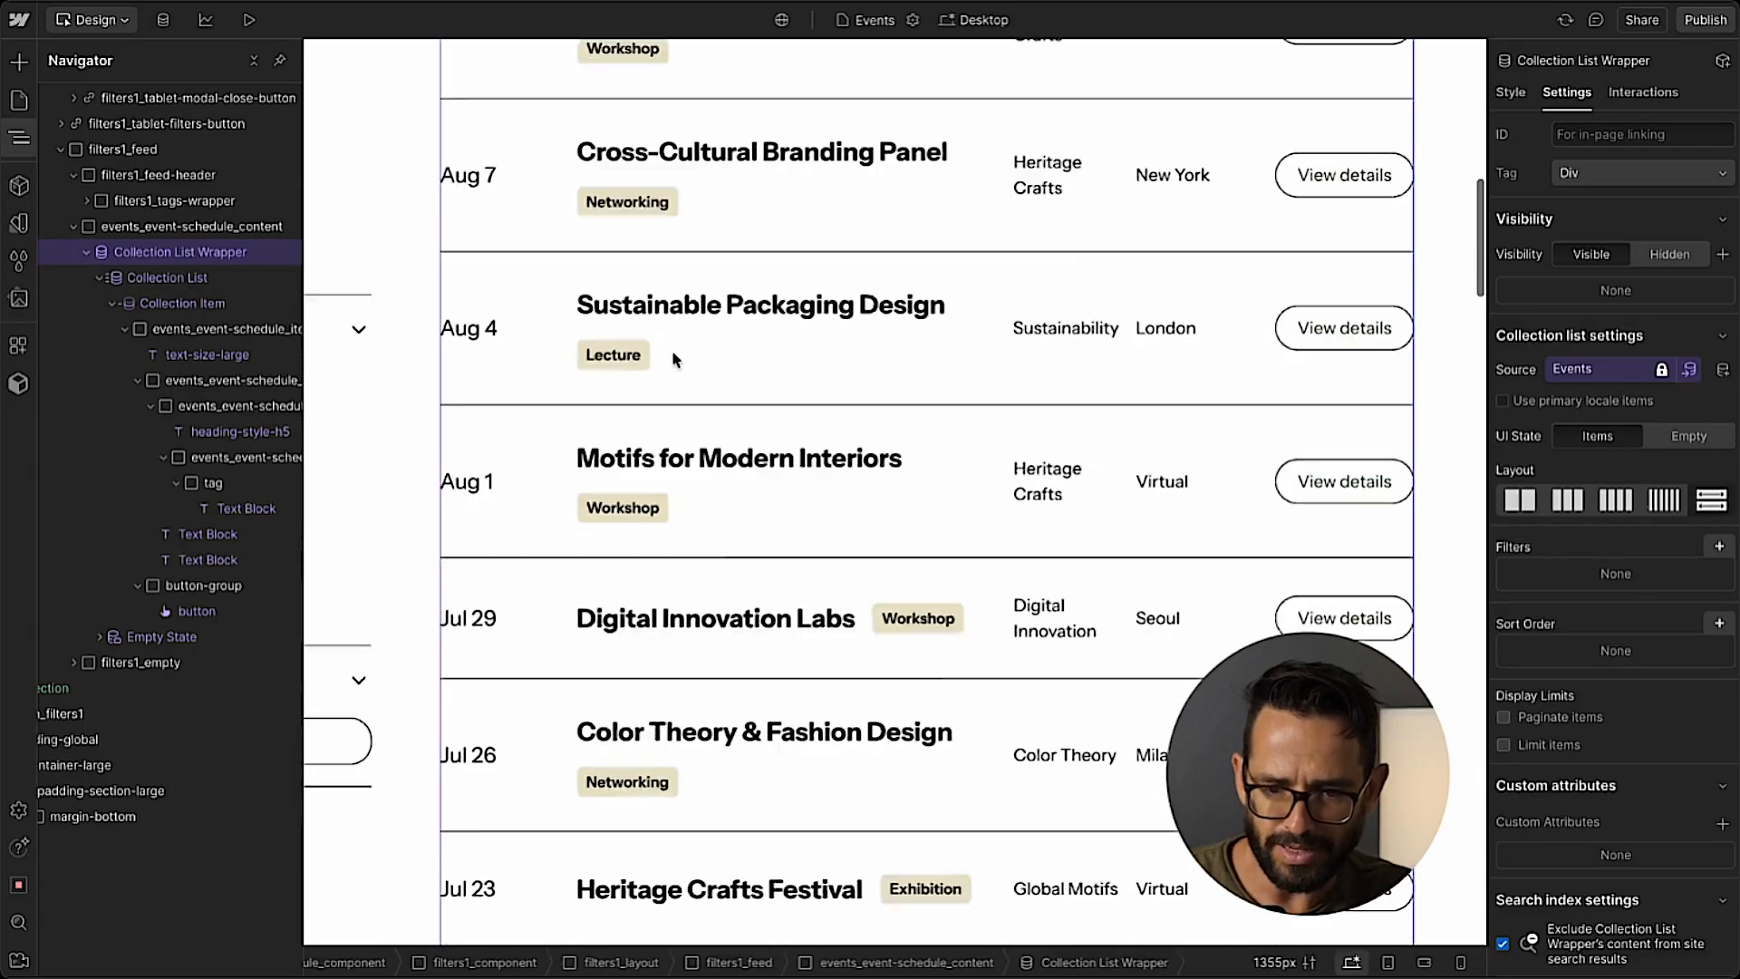
key("z")
scroll(505, 263, "up", 12)
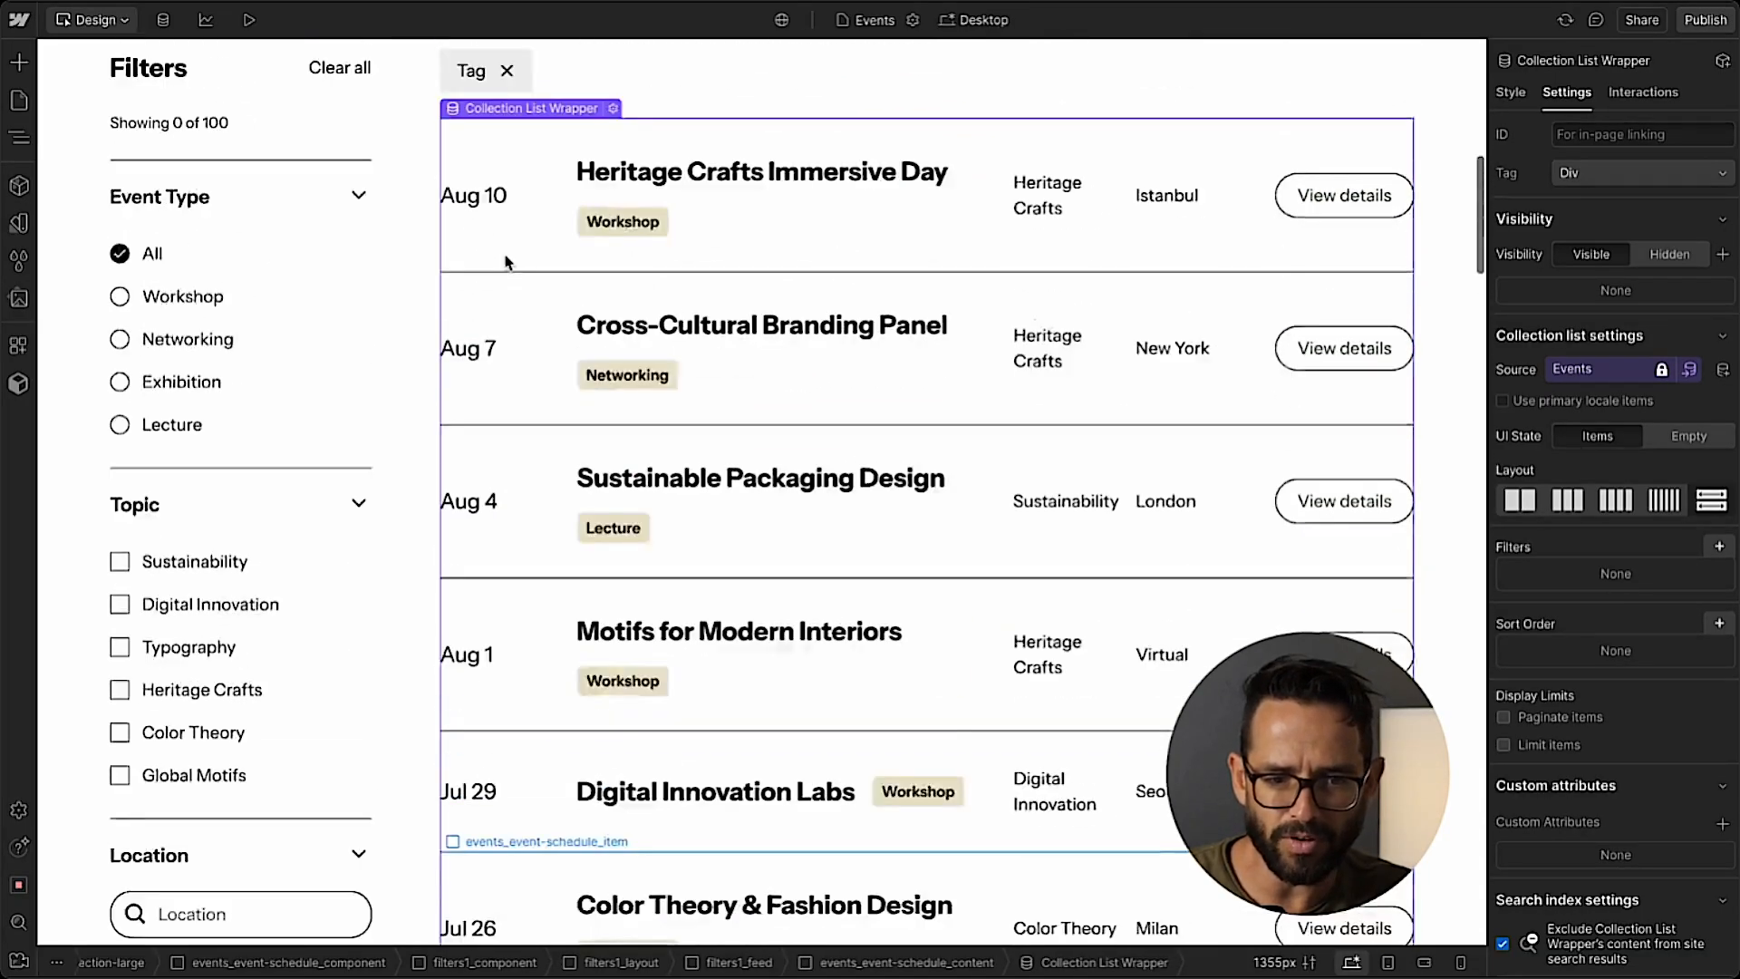
scroll(382, 378, "down", 15)
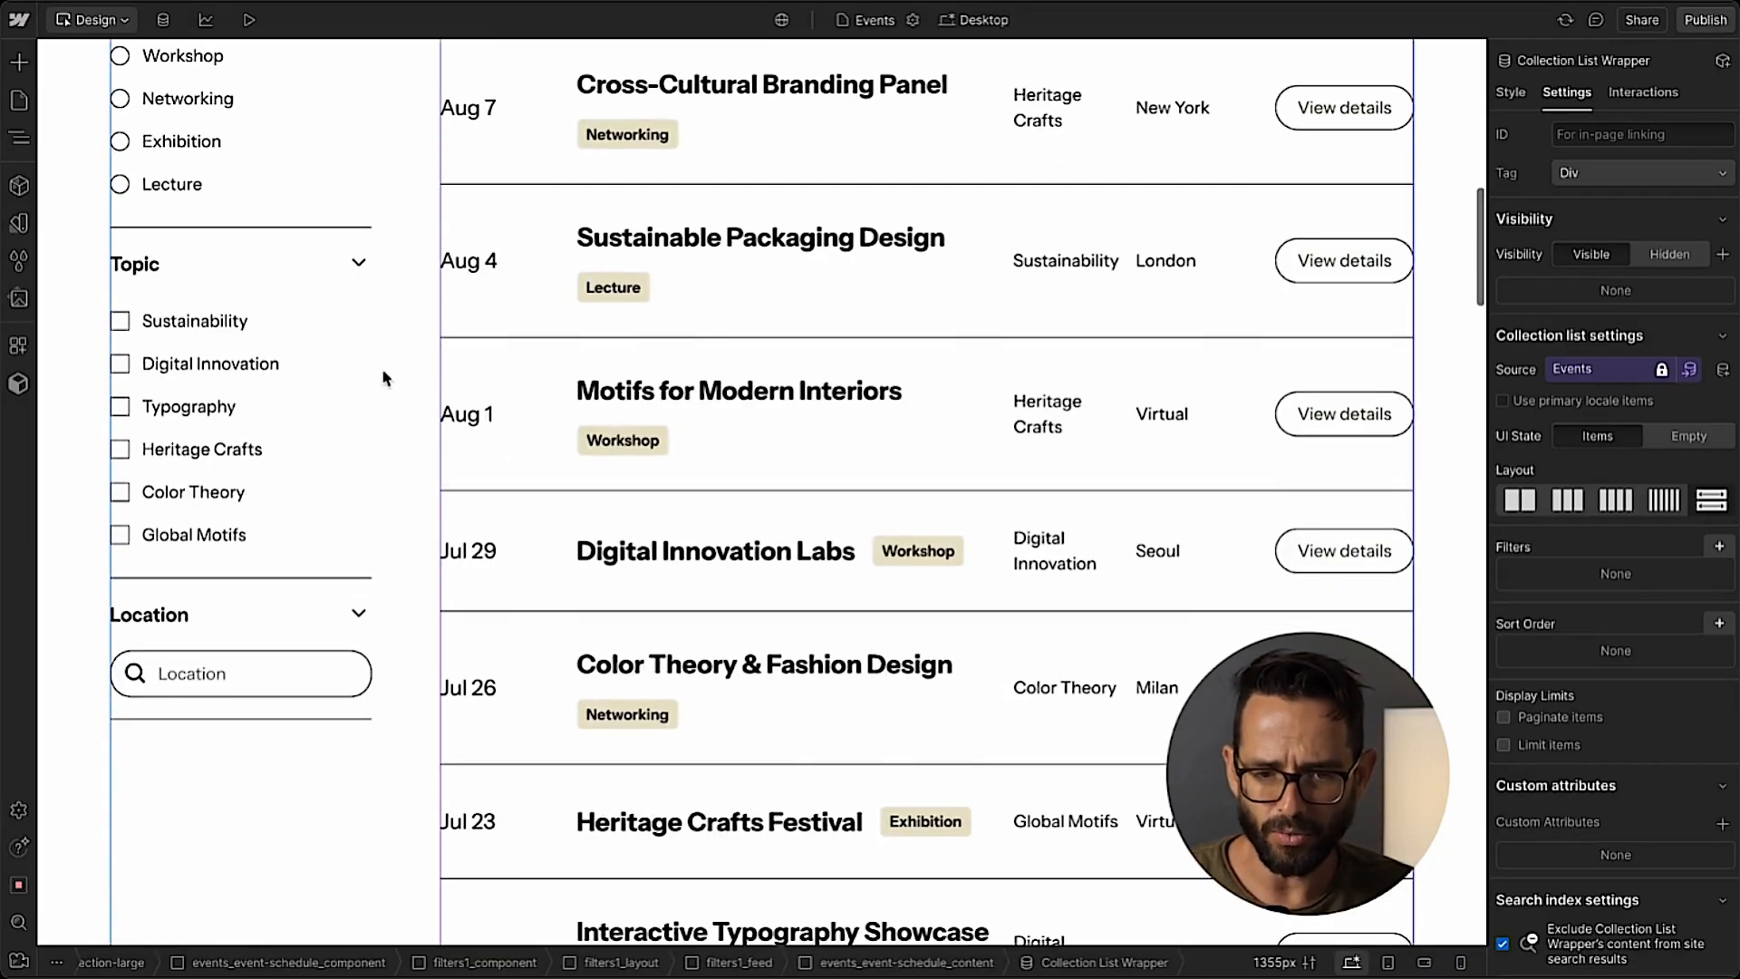
scroll(382, 378, "down", 15)
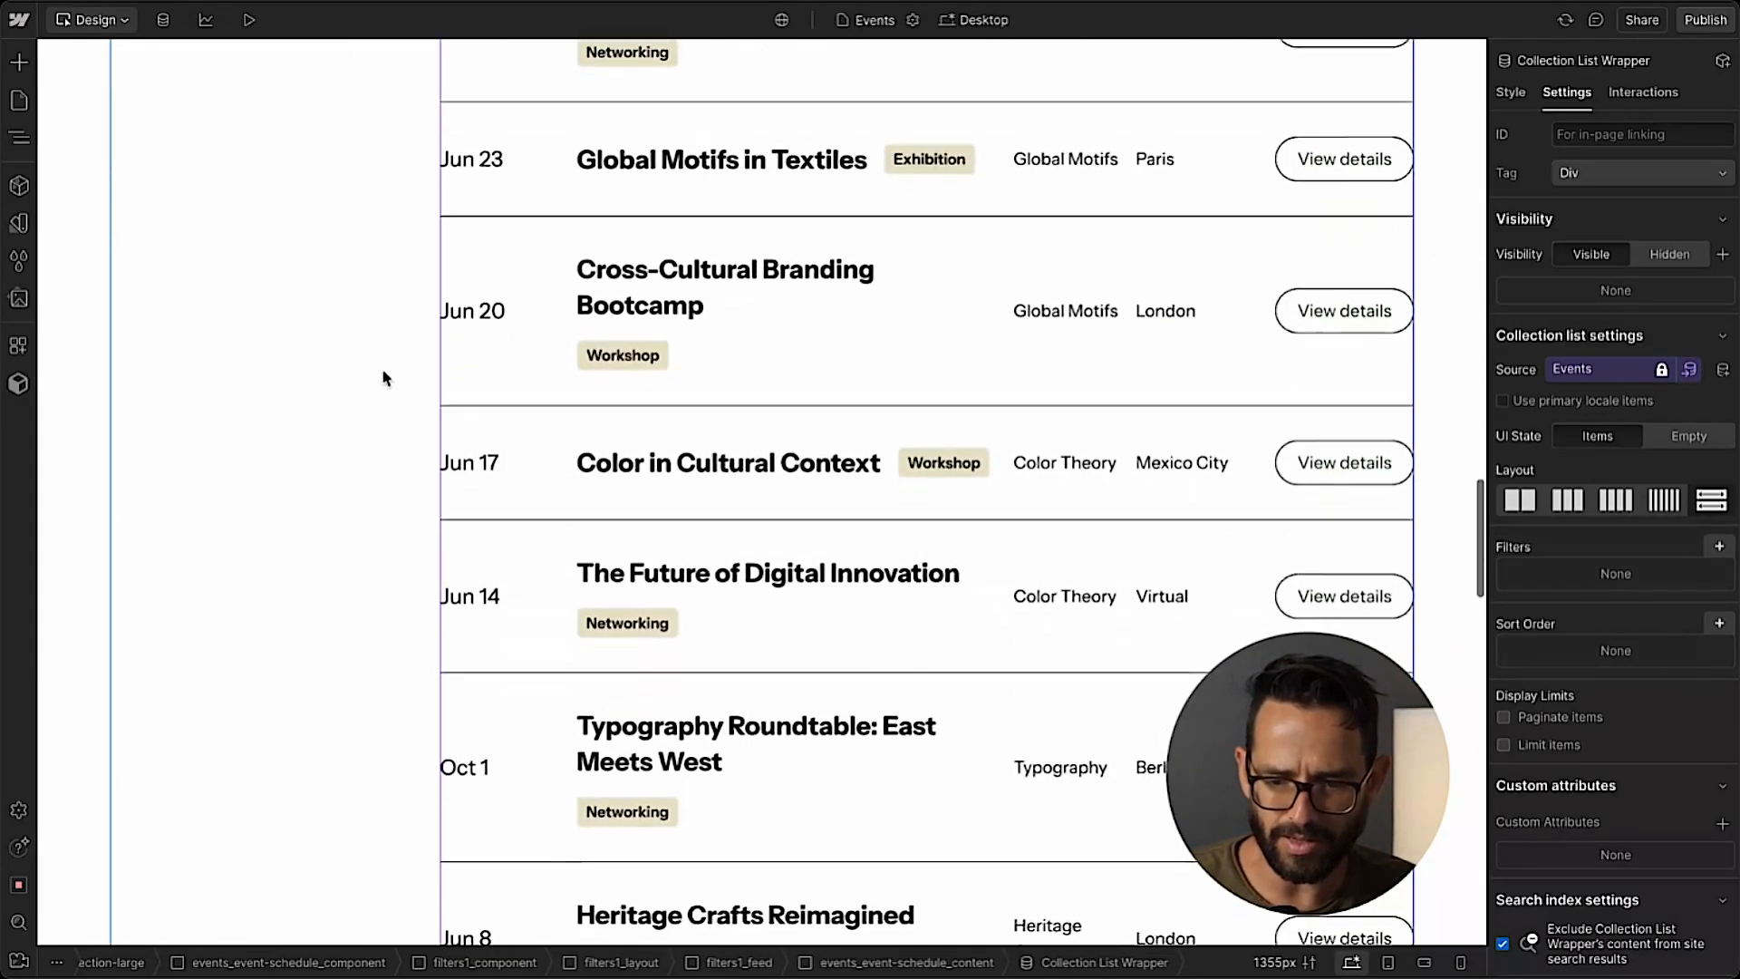
scroll(383, 378, "up", 6)
scroll(382, 378, "up", 15)
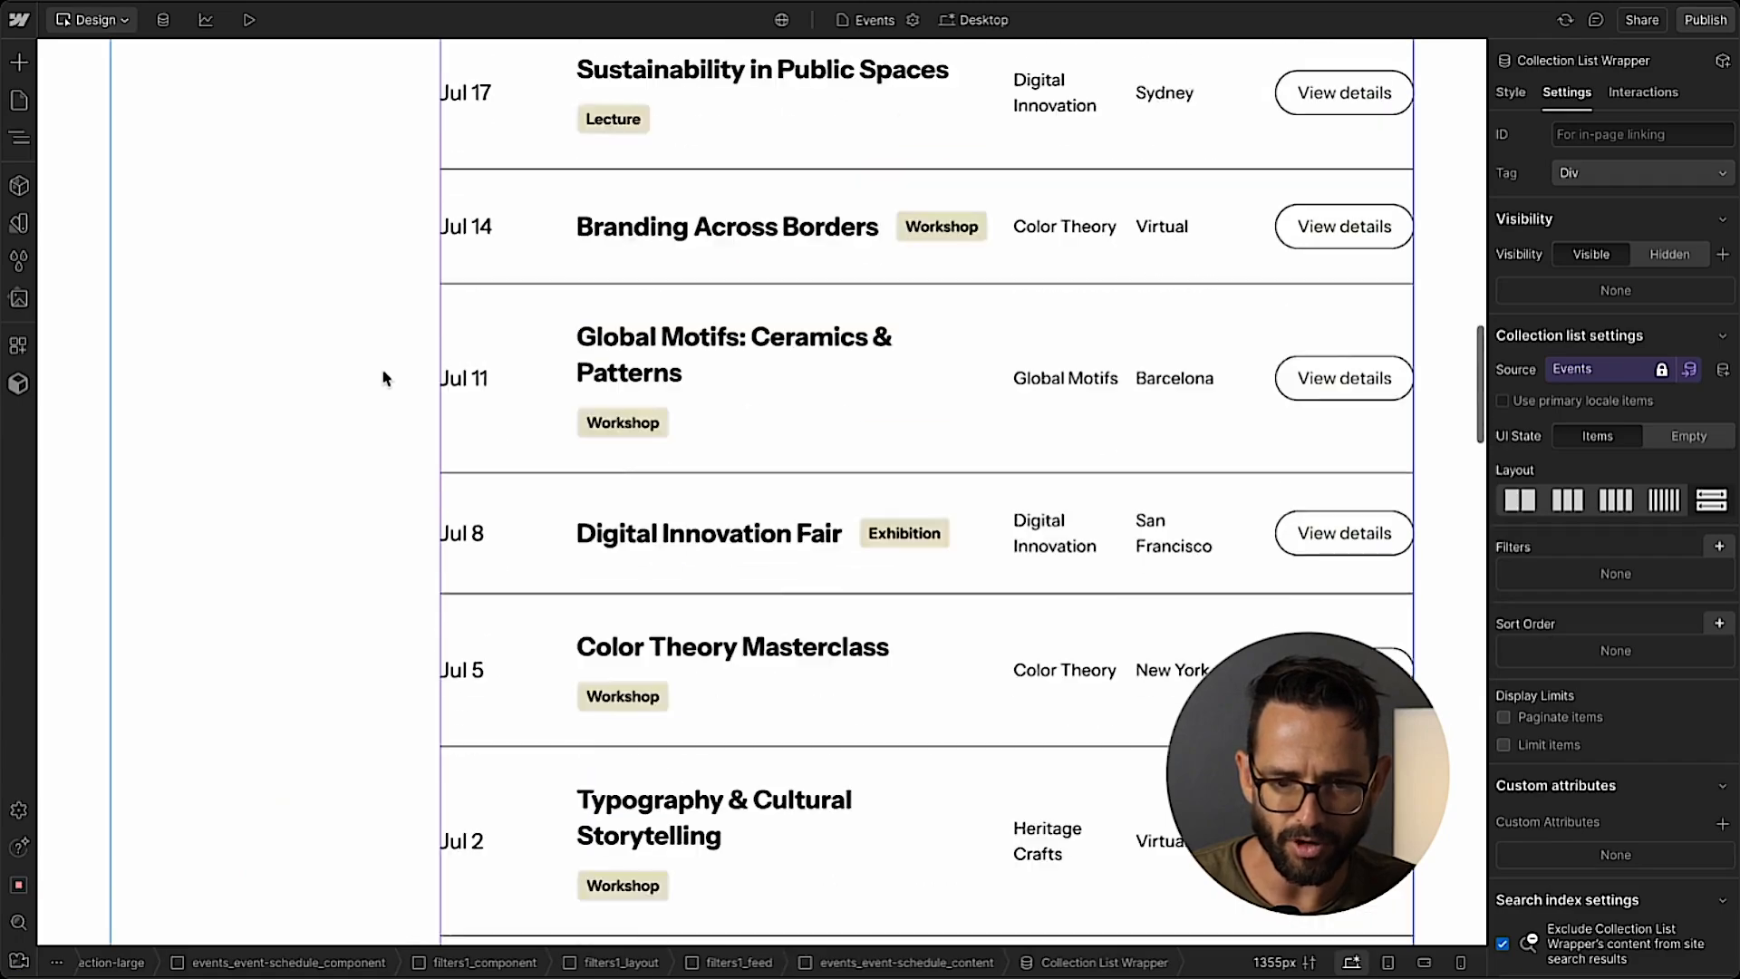
scroll(383, 378, "up", 1)
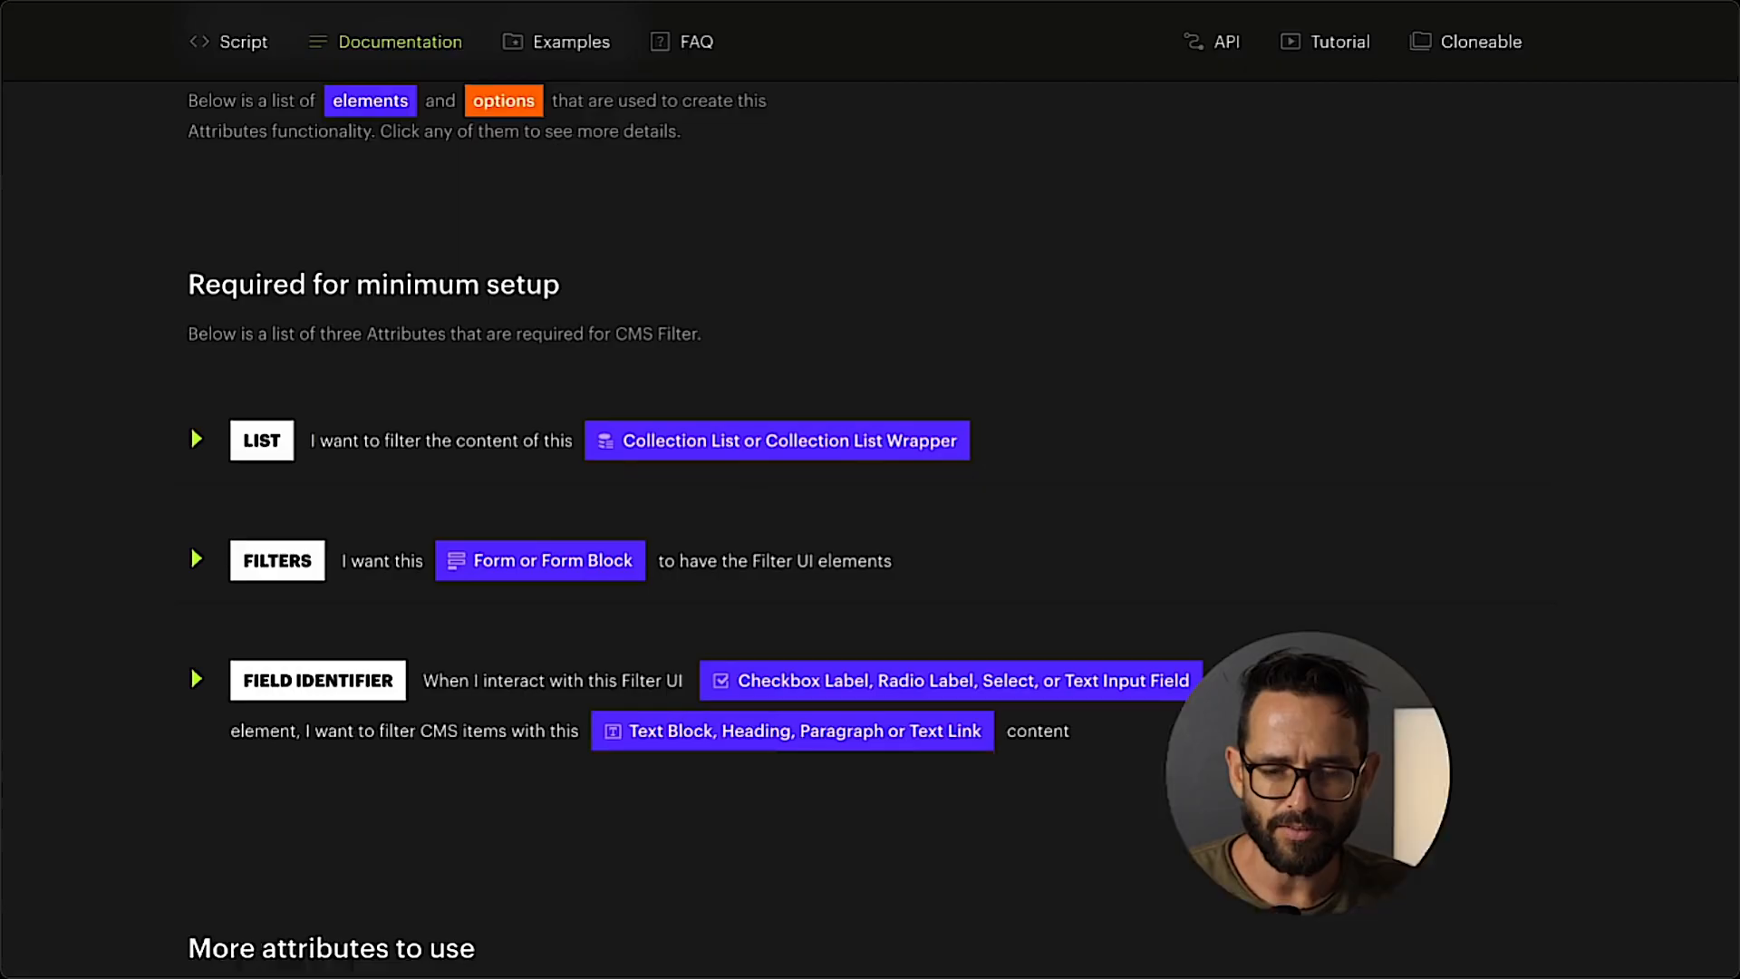
Copy the CMS Filter script from the Finsweet Attributes page into the Inside <head> tag custom code of the Webflow Events page.
scroll(466, 373, "up", 8)
scroll(466, 372, "down", 3)
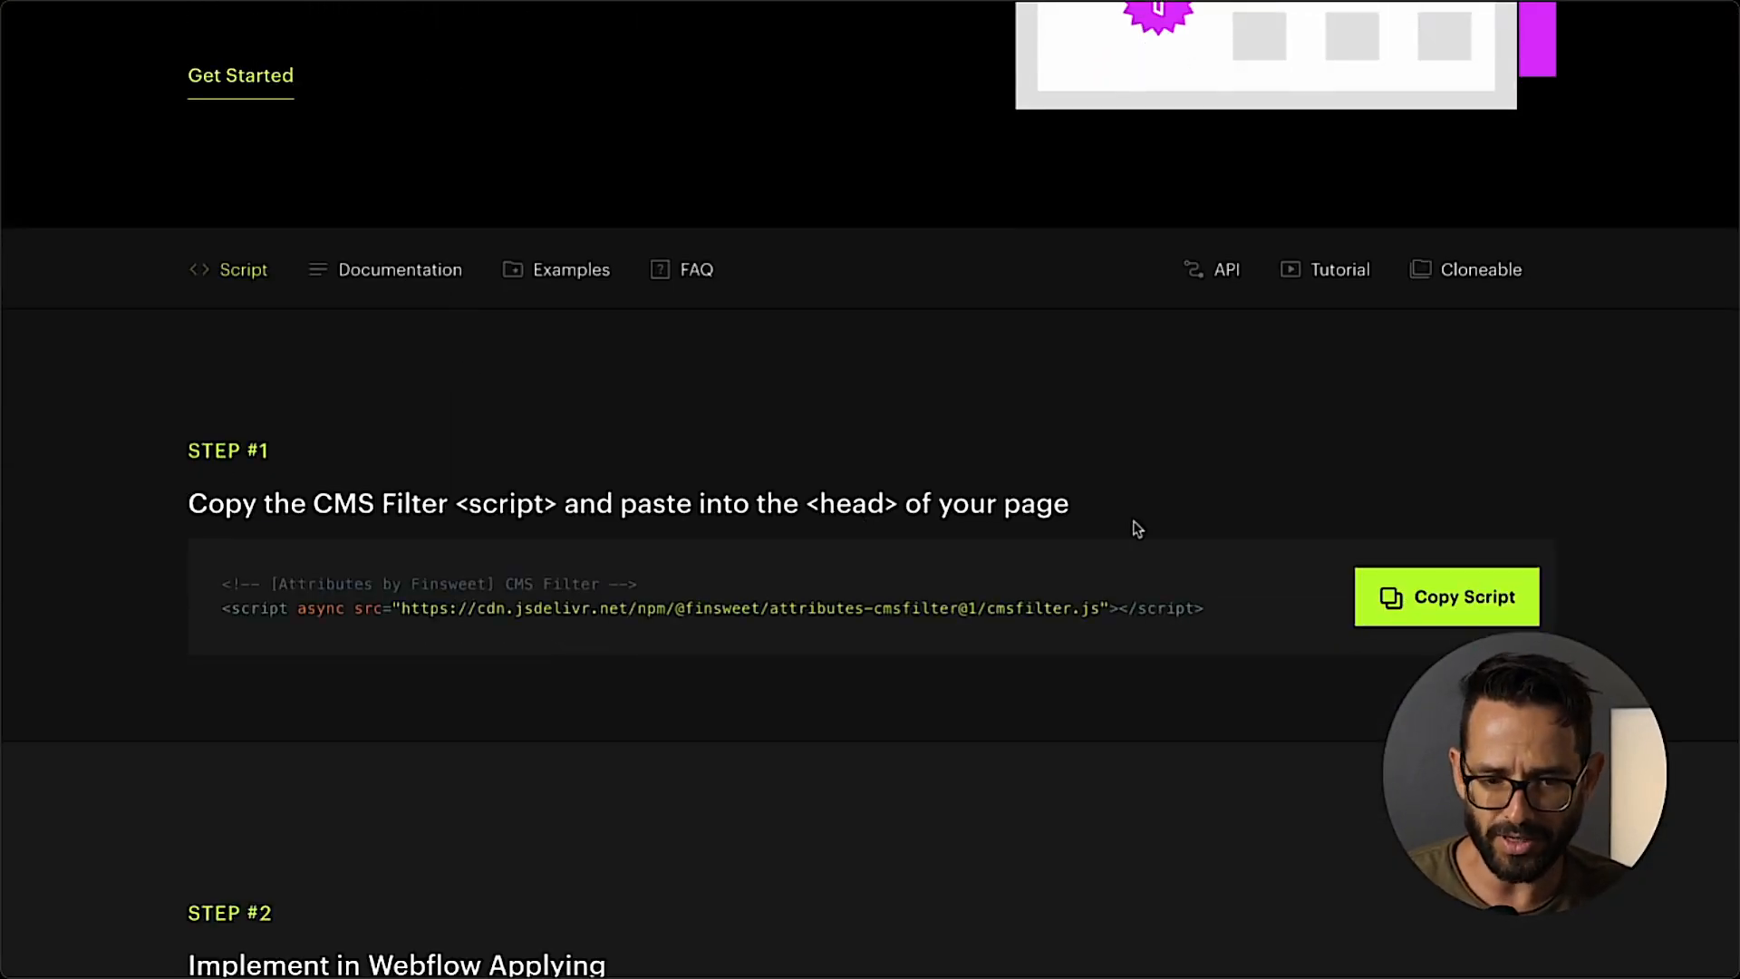
left_click(1447, 596)
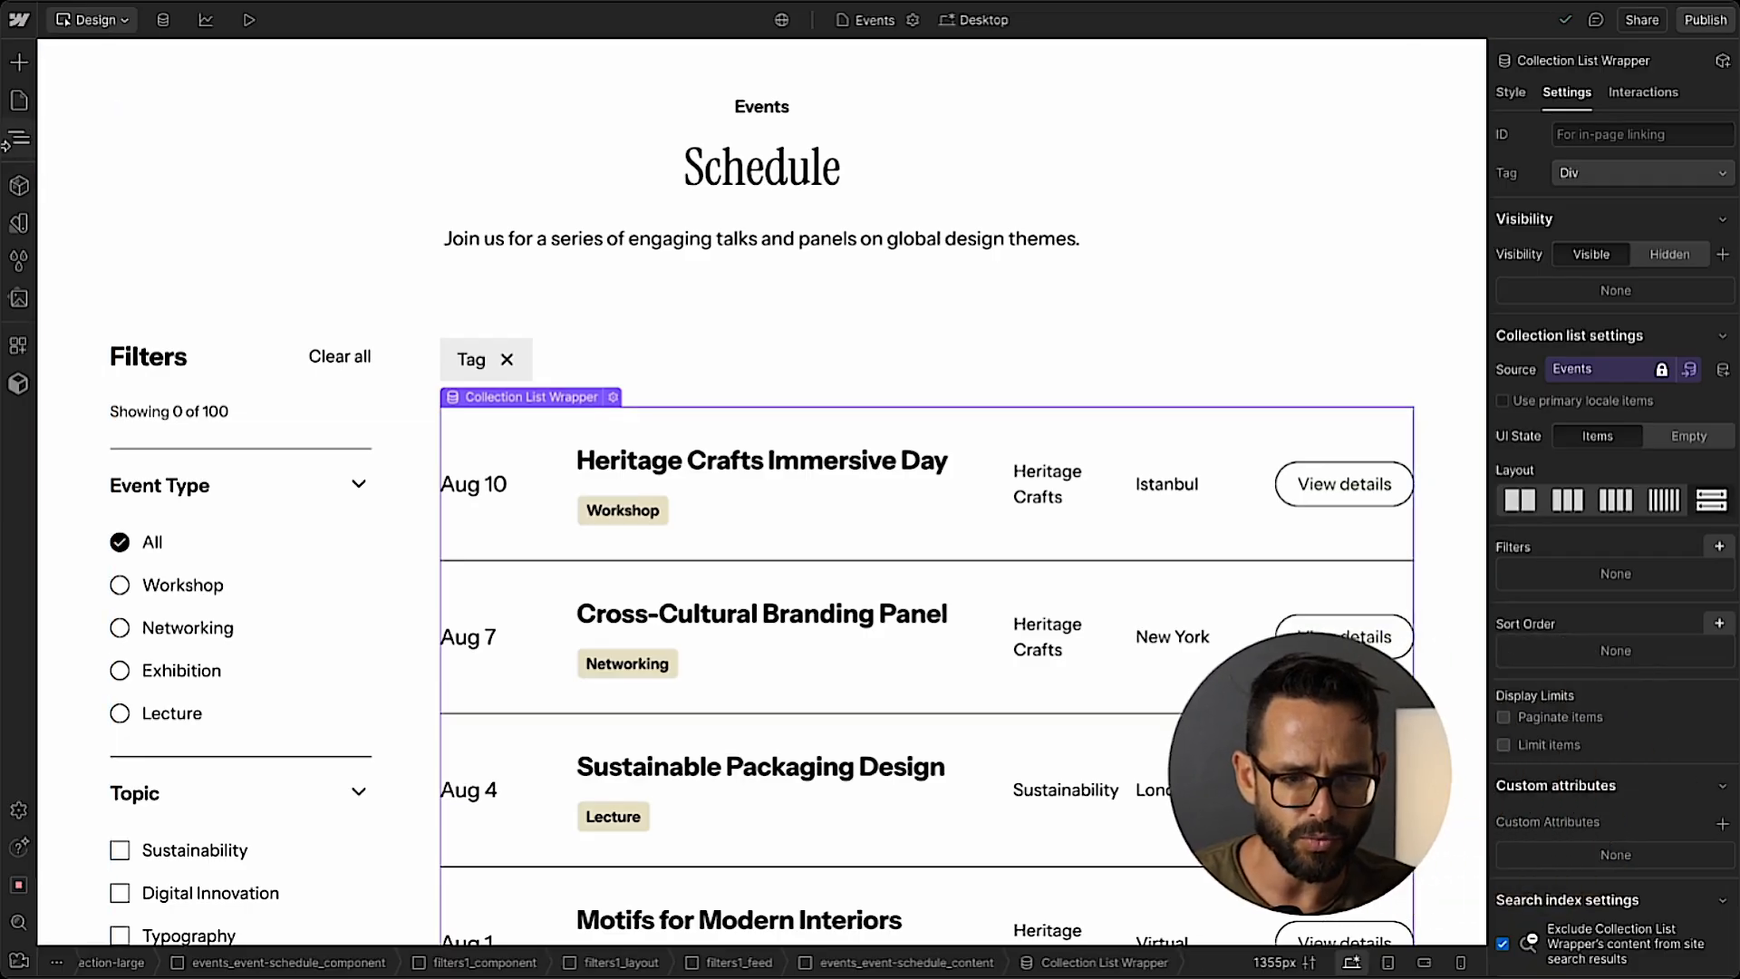
left_click(21, 106)
left_click(271, 332)
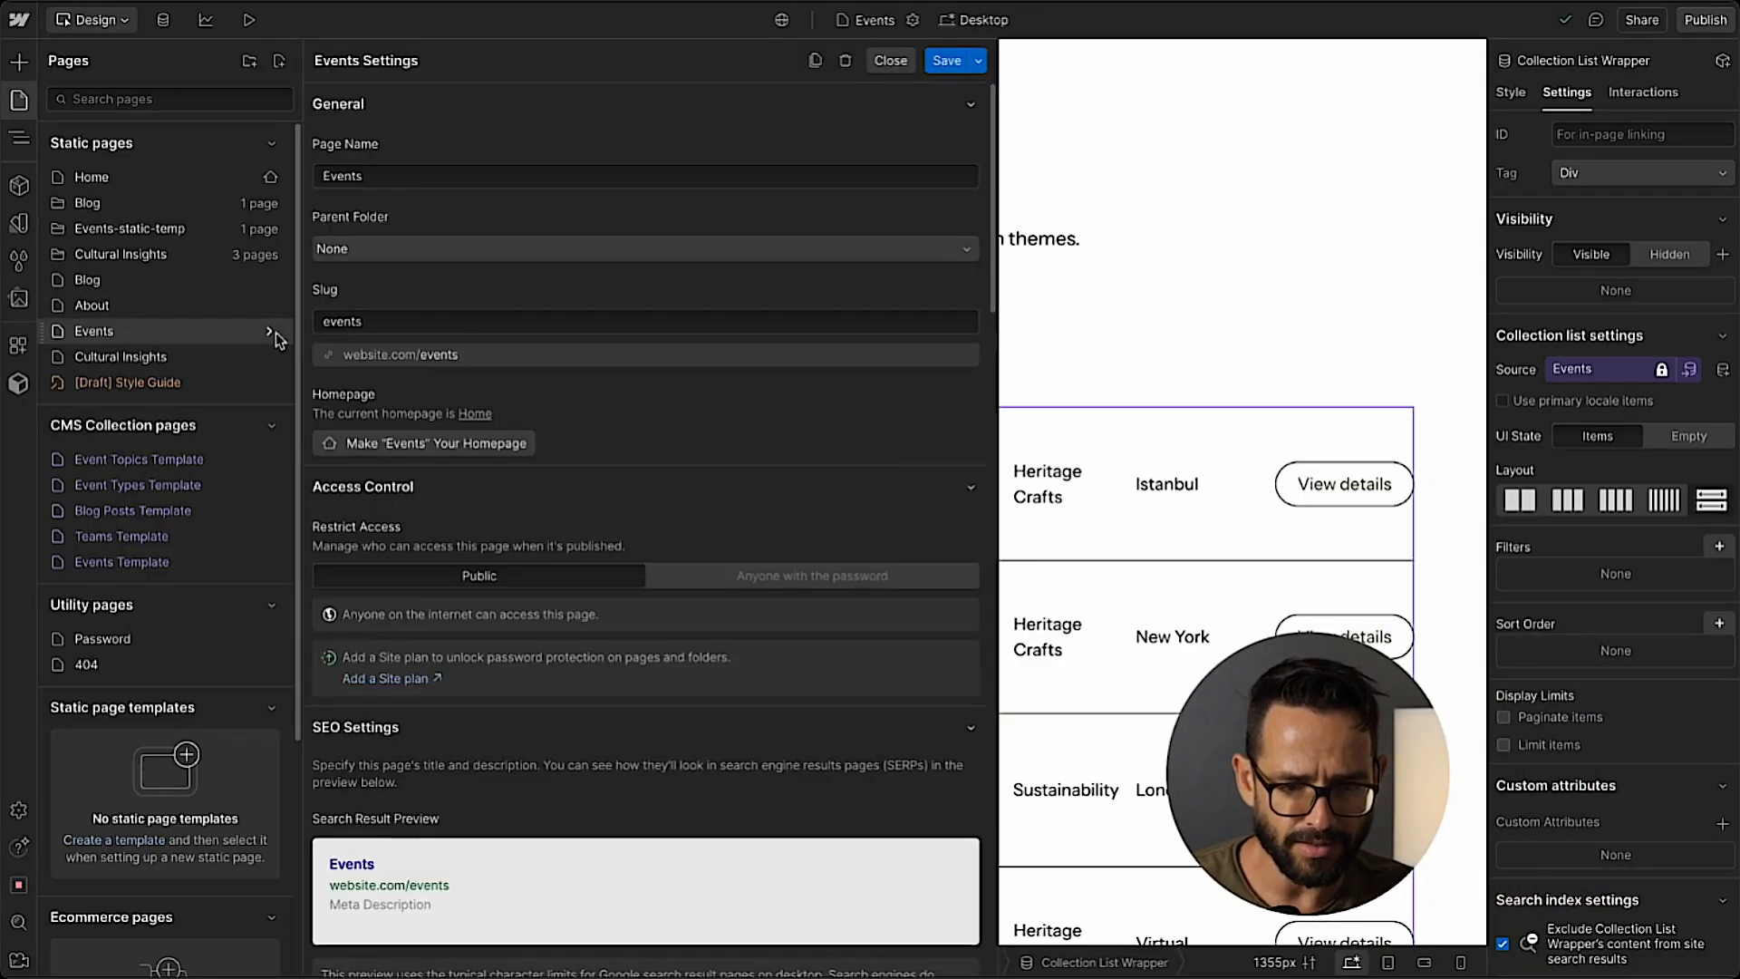
scroll(544, 544, "down", 15)
left_click(437, 623)
key("ctrl+v")
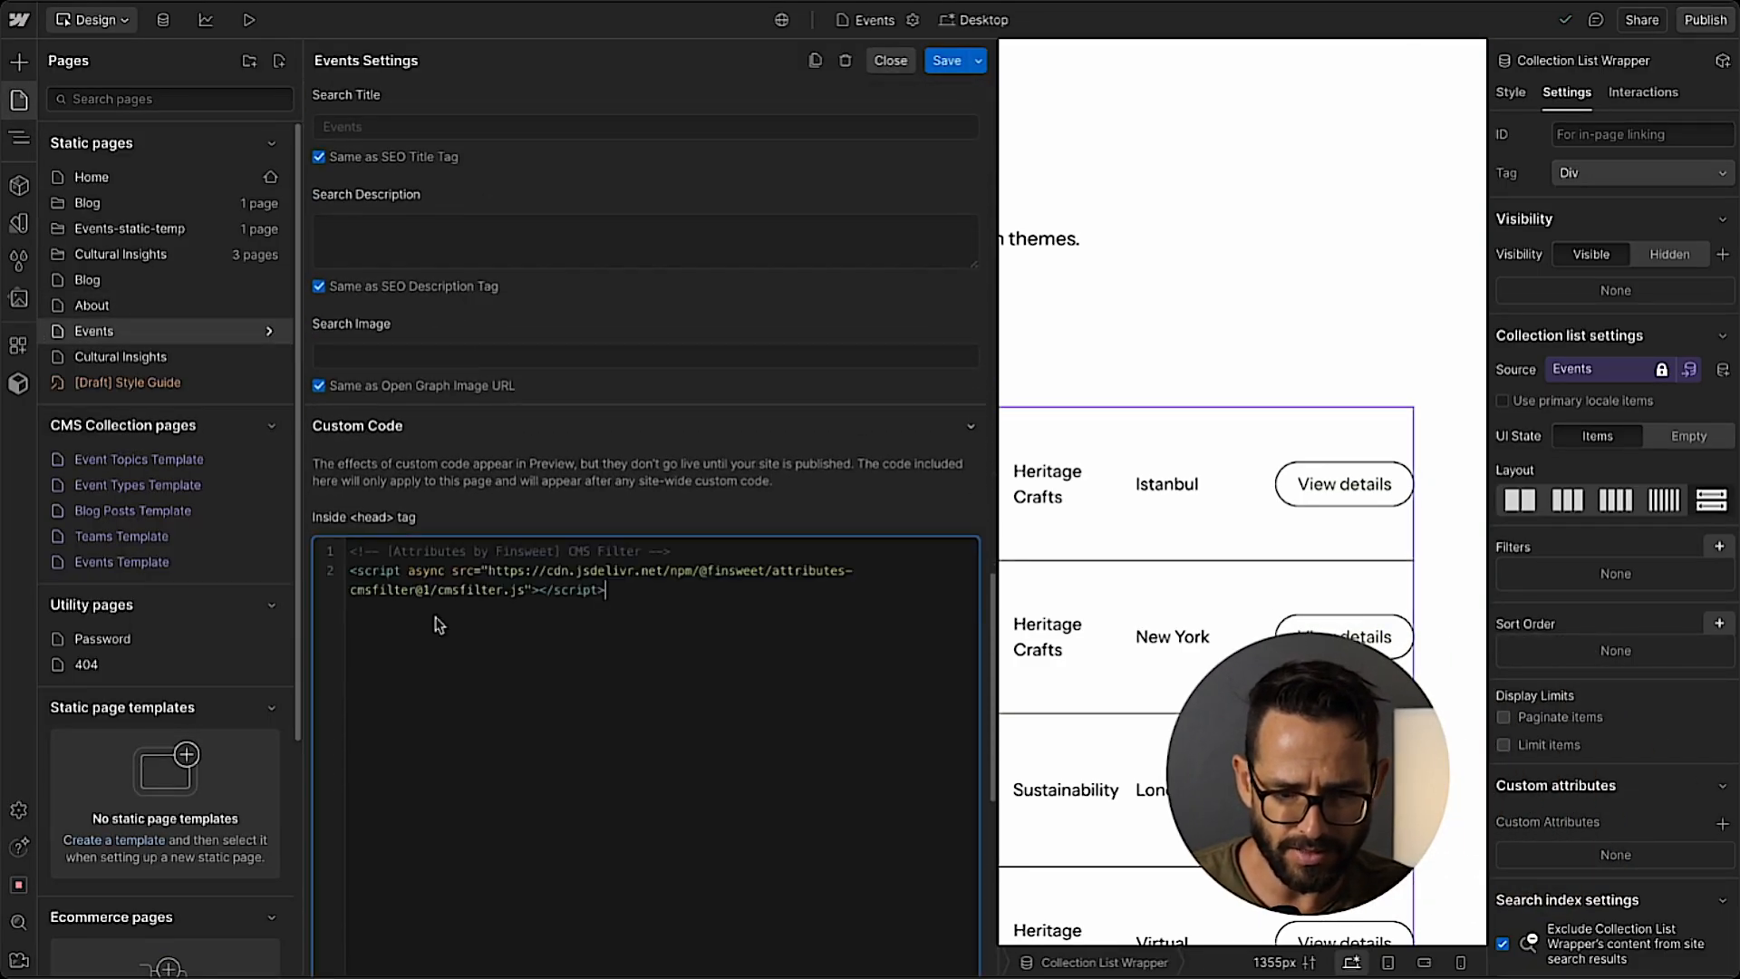
Save the Events page settings and open the LIST attribute details in the Finsweet CMS Filter documentation.
left_click(948, 60)
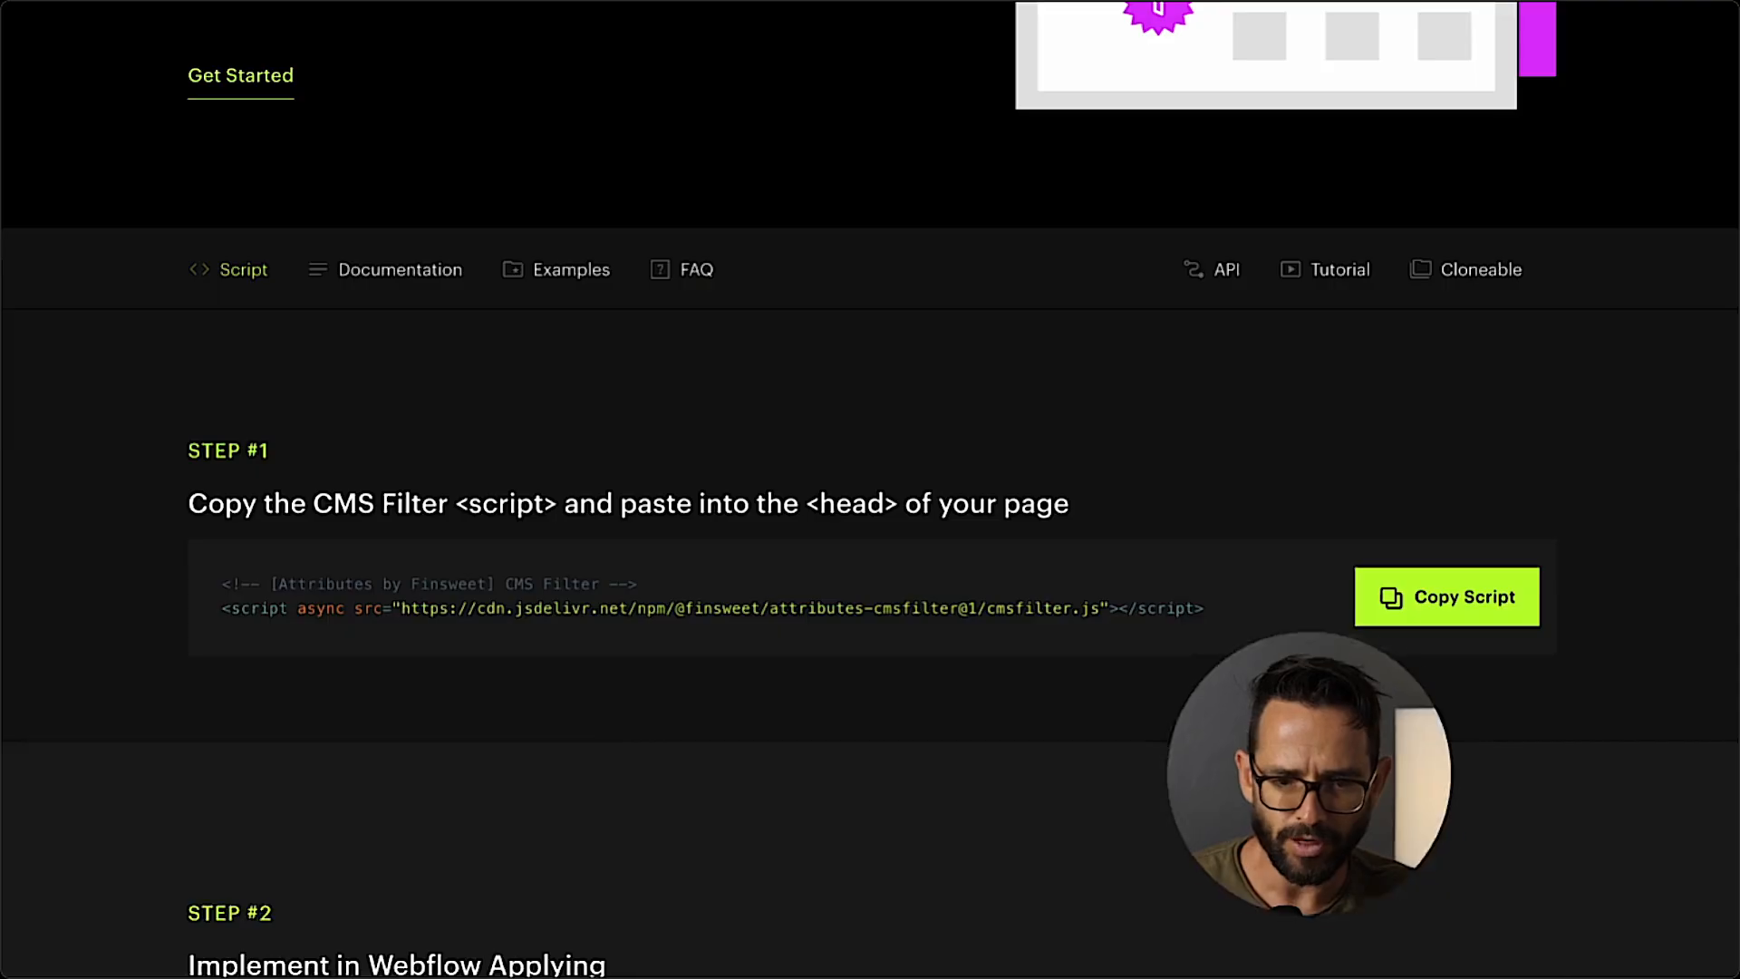
scroll(342, 494, "down", 8)
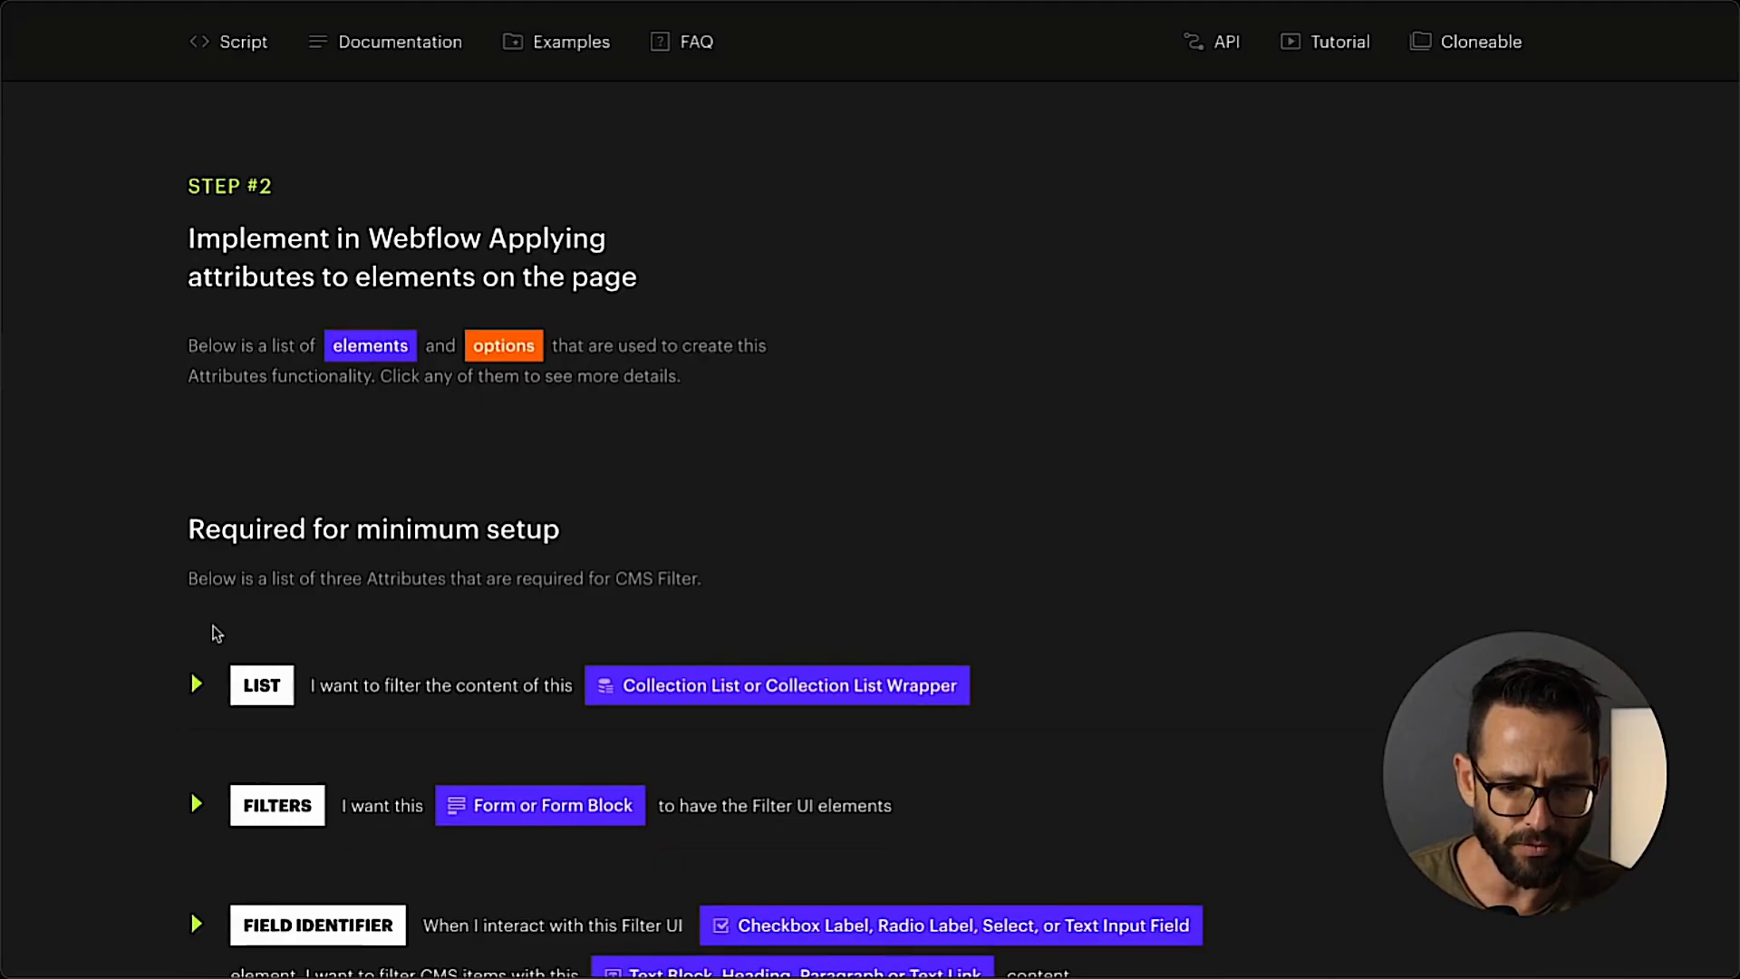
scroll(431, 518, "down", 2)
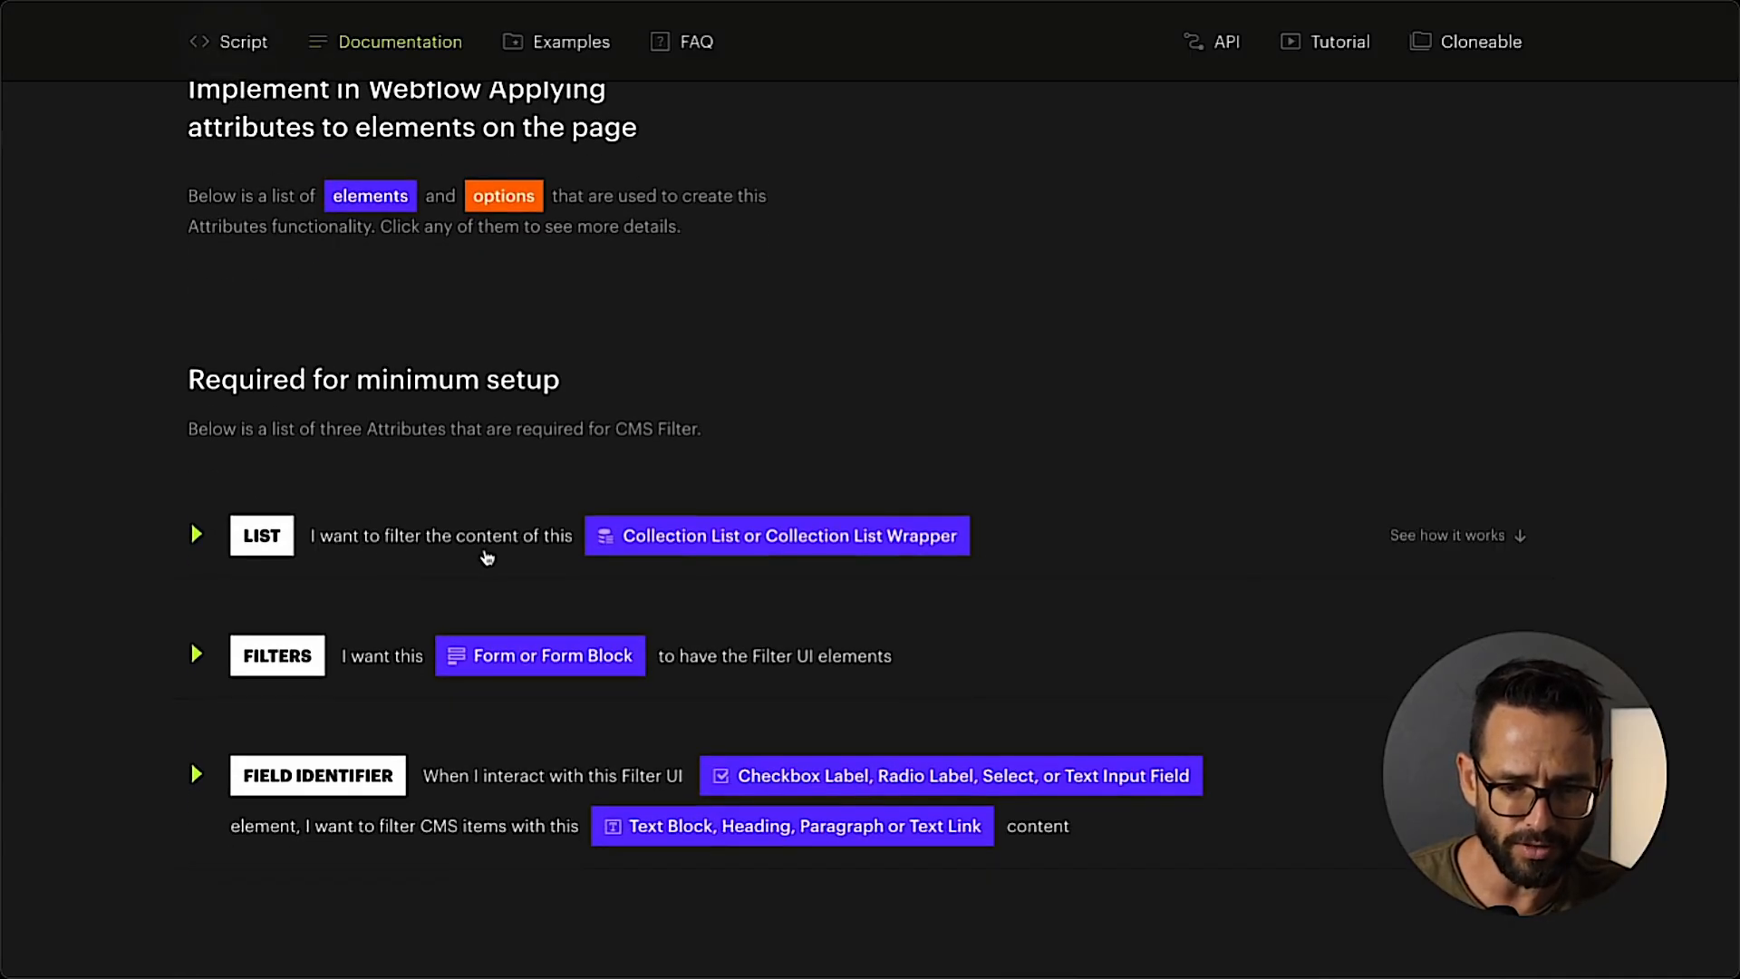
left_click(218, 533)
scroll(210, 535, "down", 3)
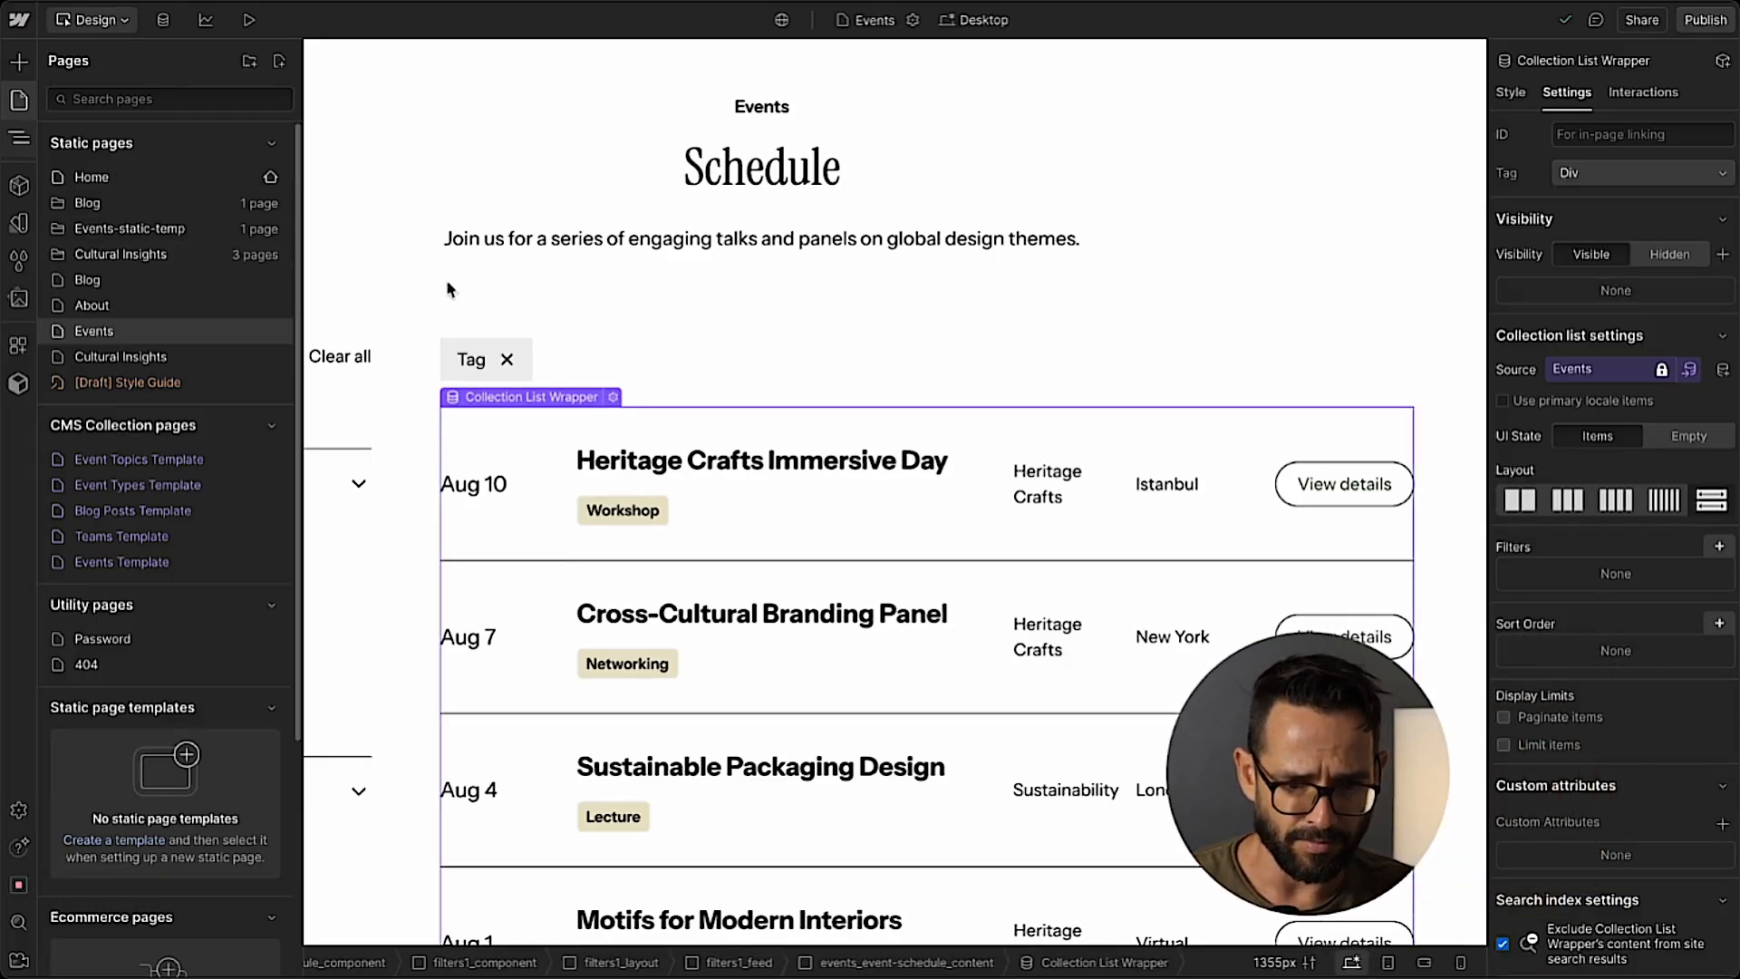
Add the custom attribute fs-cmsfilter-element with the value list to the Collection List Wrapper in events_event-schedule_content in Webflow.
left_click(632, 432)
left_click(628, 432)
left_click(20, 139)
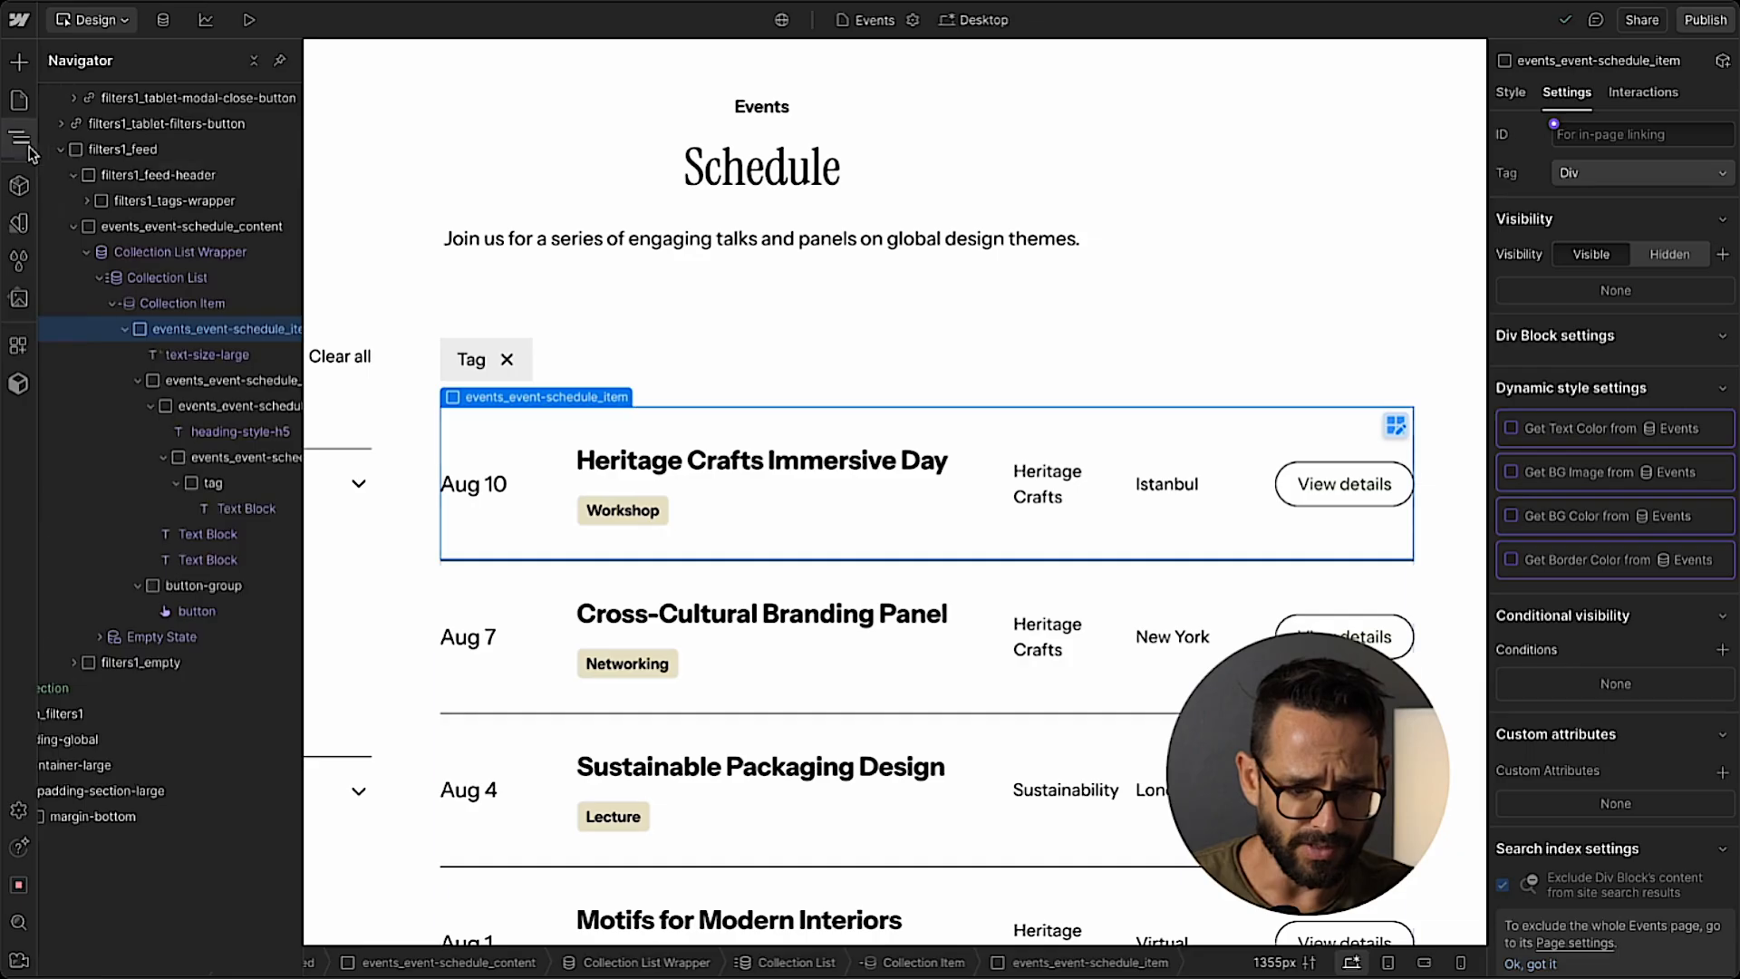
left_click(167, 253)
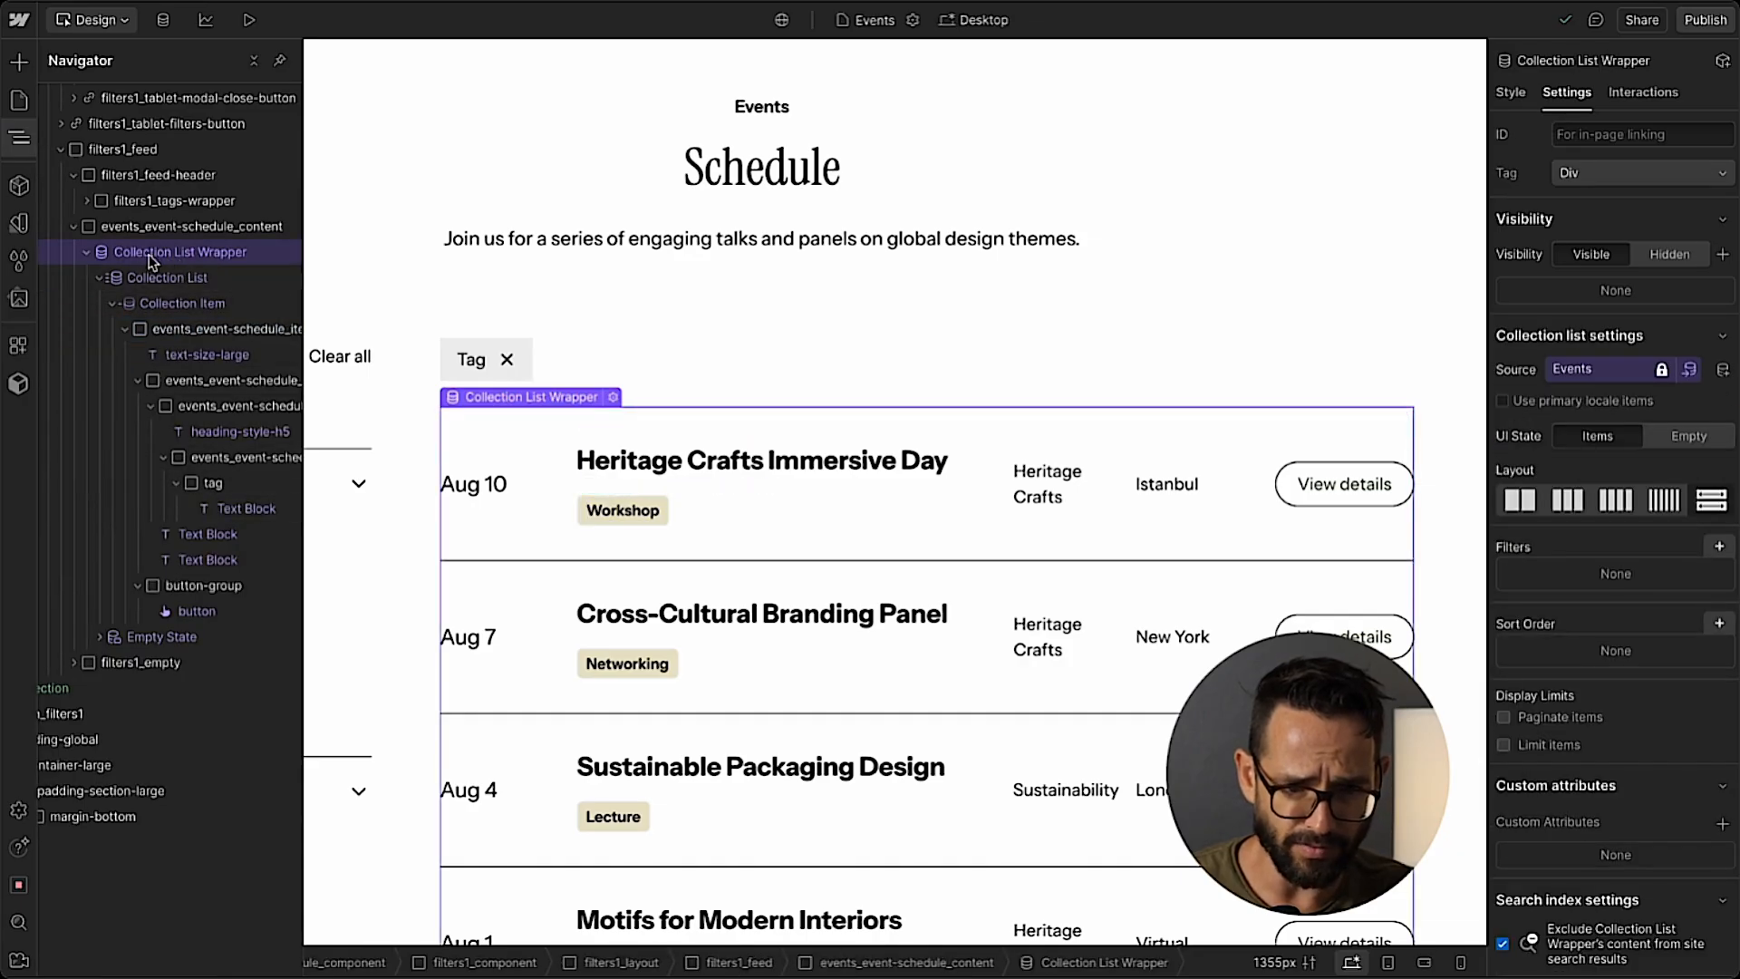
scroll(1566, 470, "down", 1)
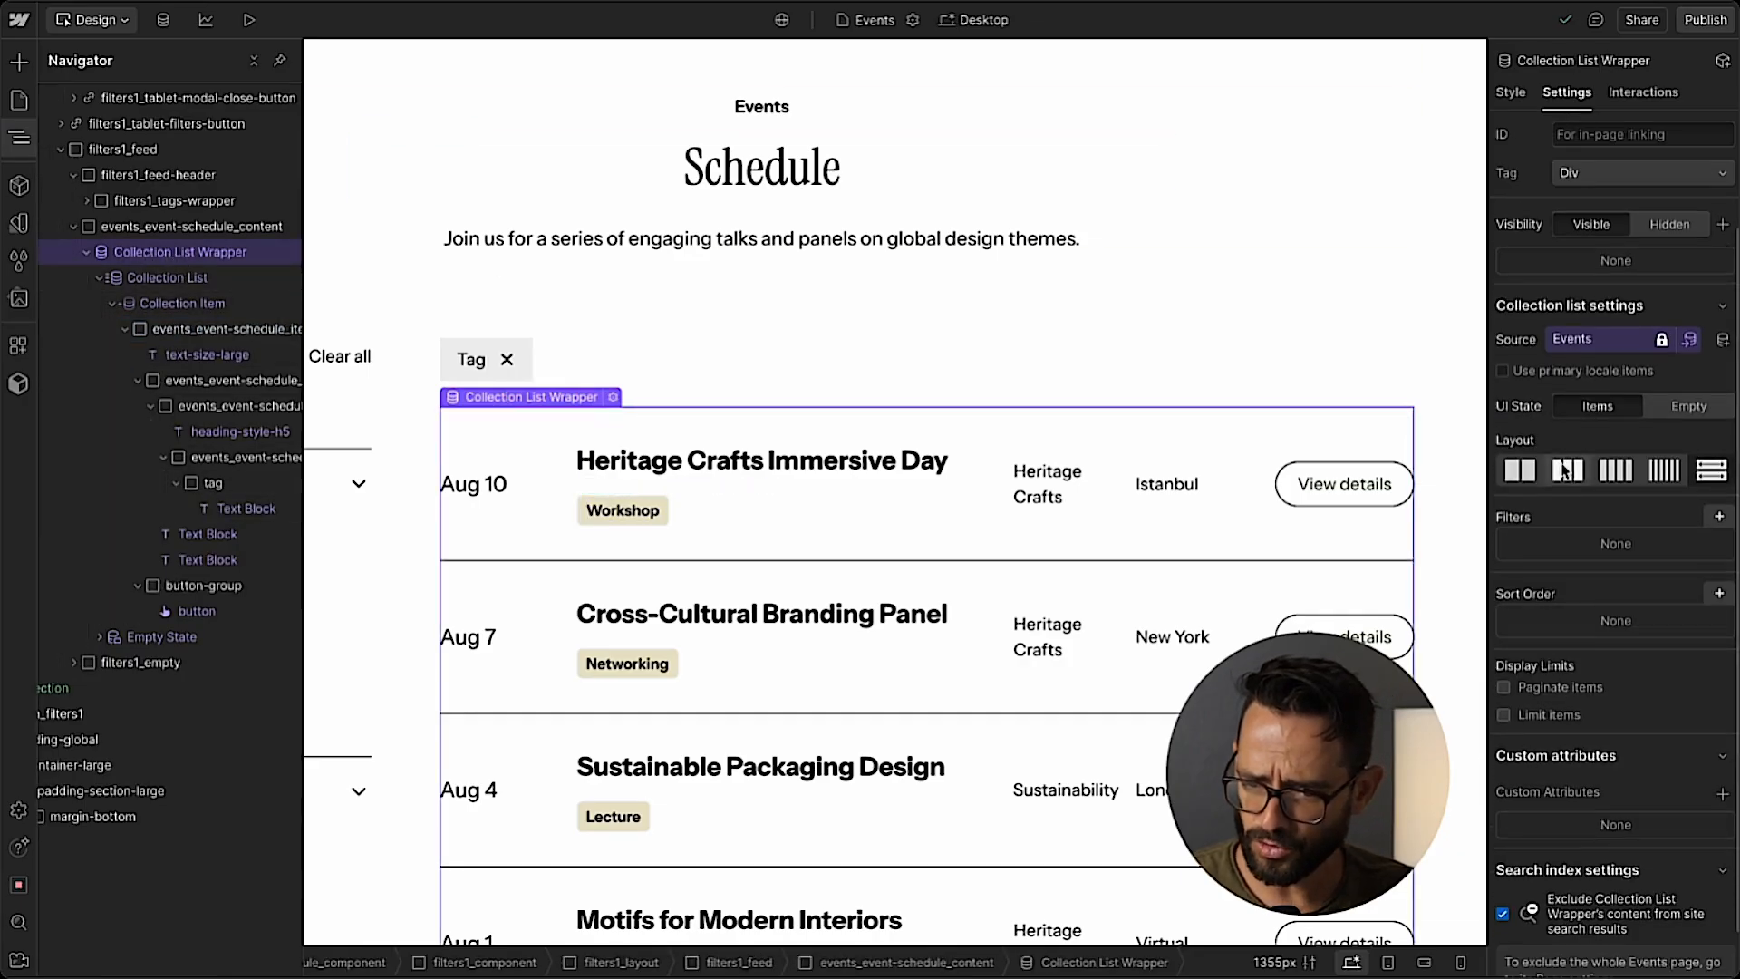
left_click(1629, 820)
key("ctrl+v")
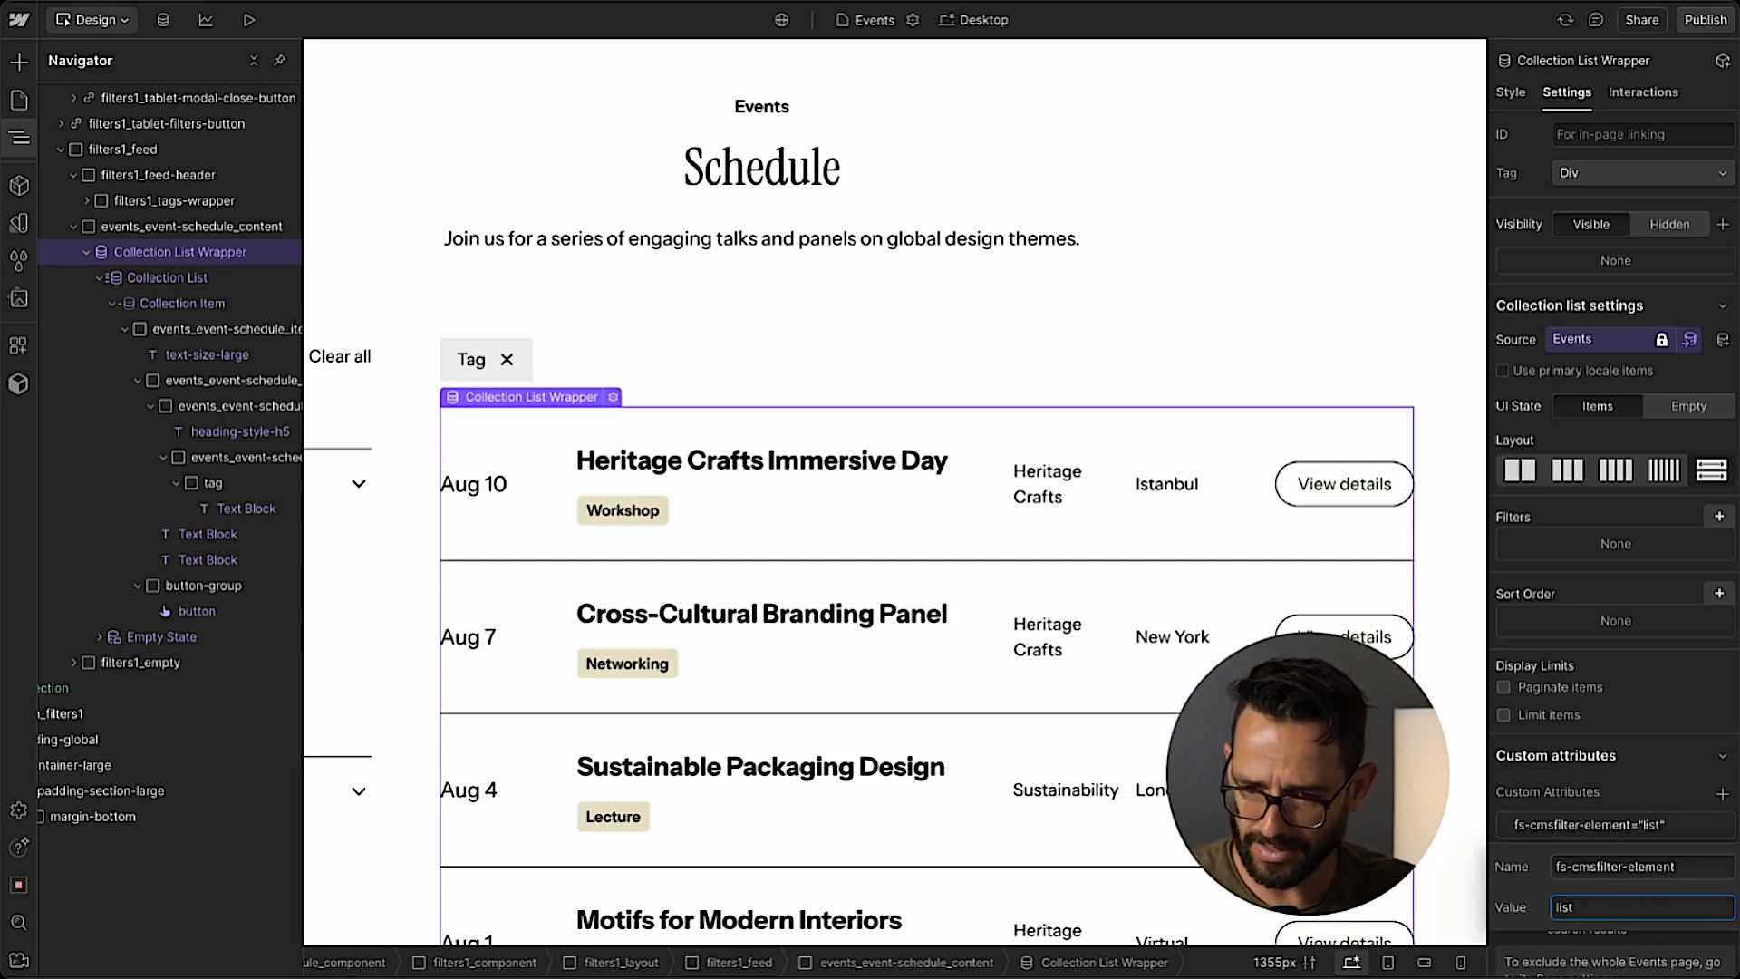
left_click(1636, 769)
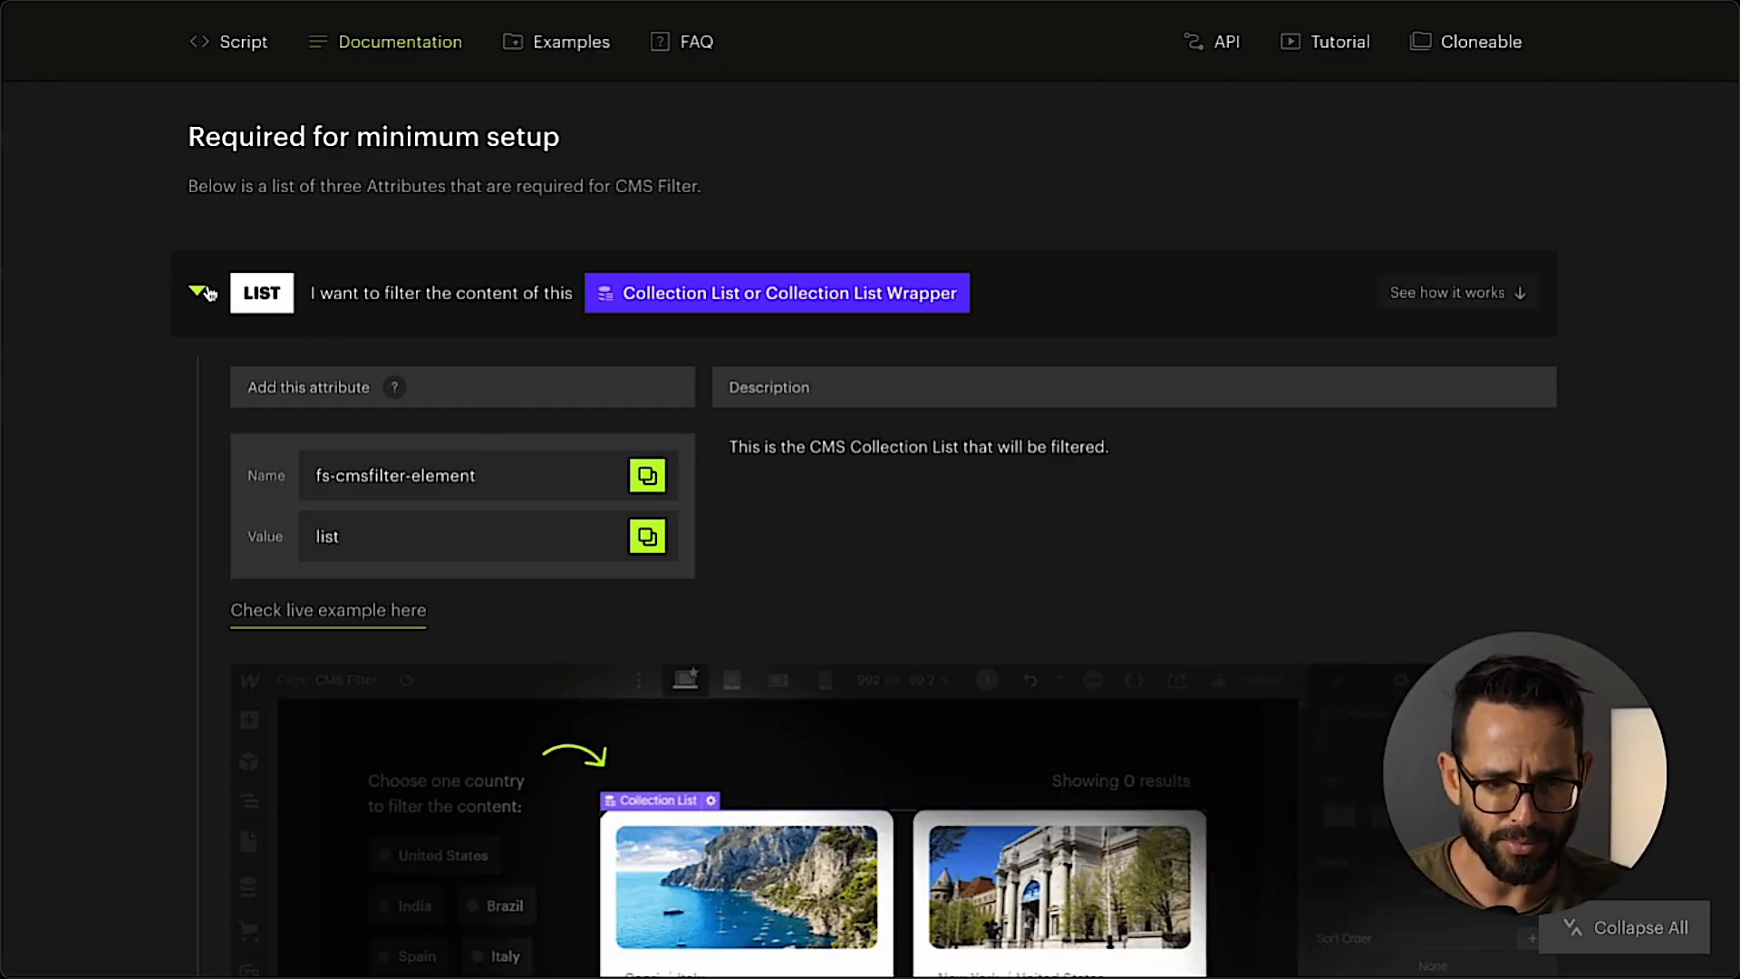
Look up the FILTERS attribute in the Finsweet documentation and check the custom attributes of filters1_form and filters1_form-block in Webflow.
left_click(196, 291)
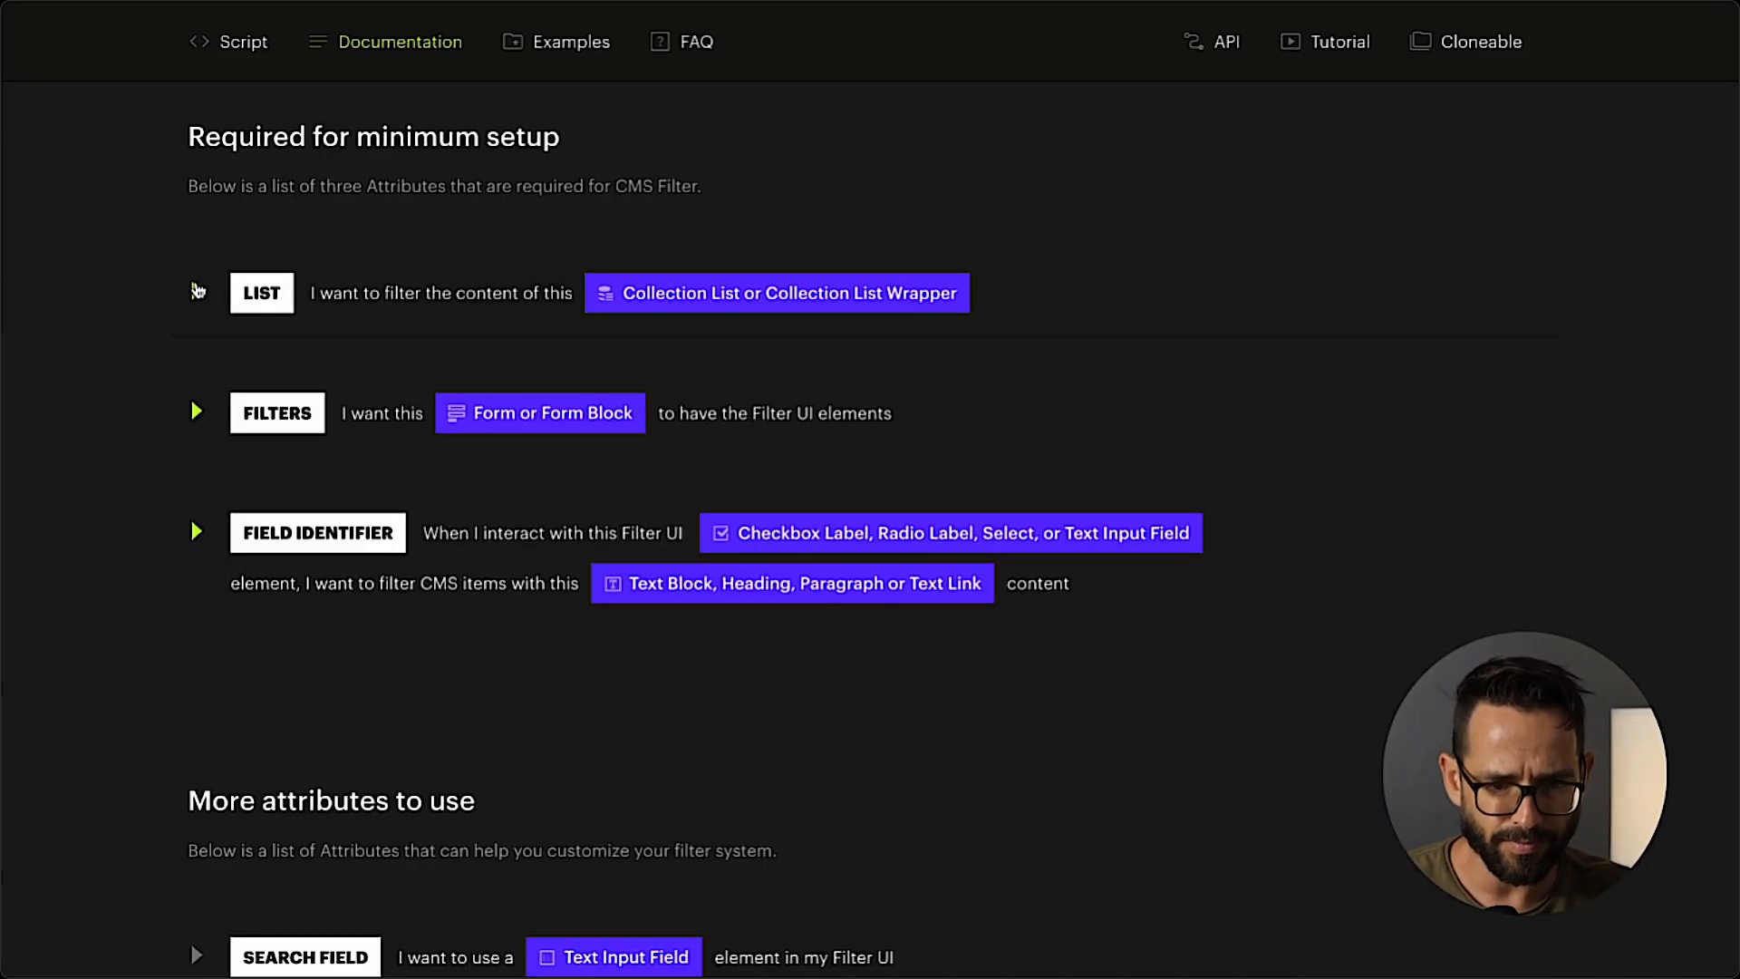
left_click(246, 409)
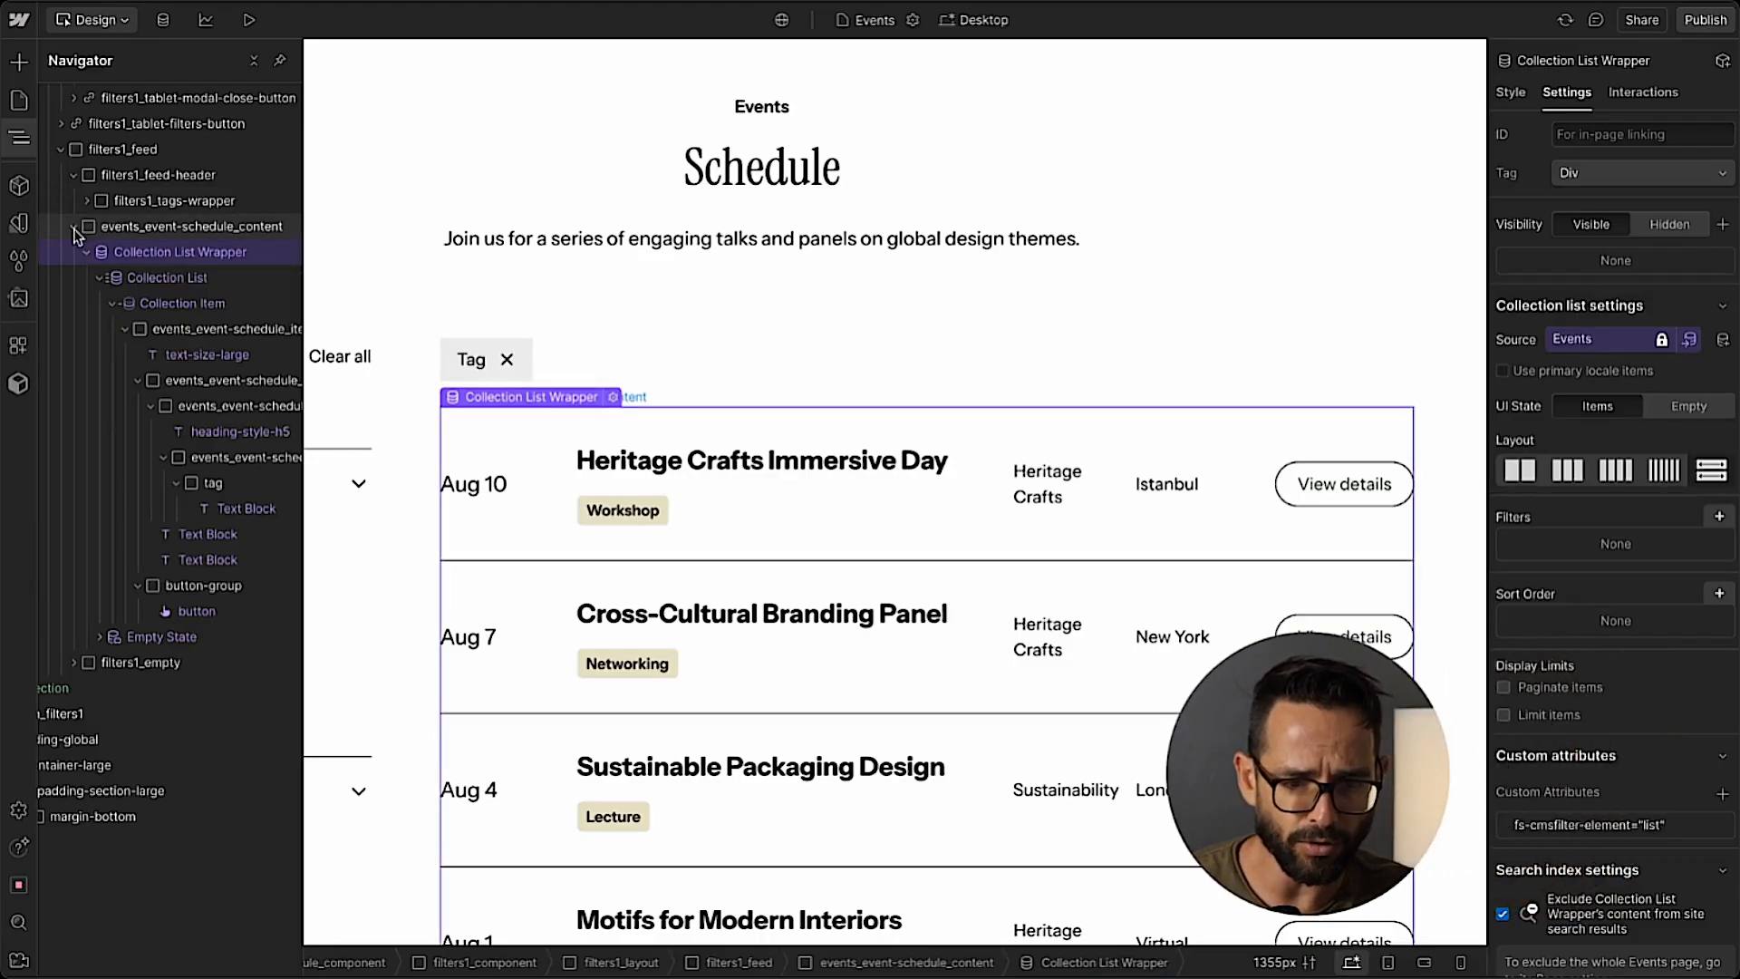
left_click(74, 228)
left_click(350, 405)
left_click(298, 443)
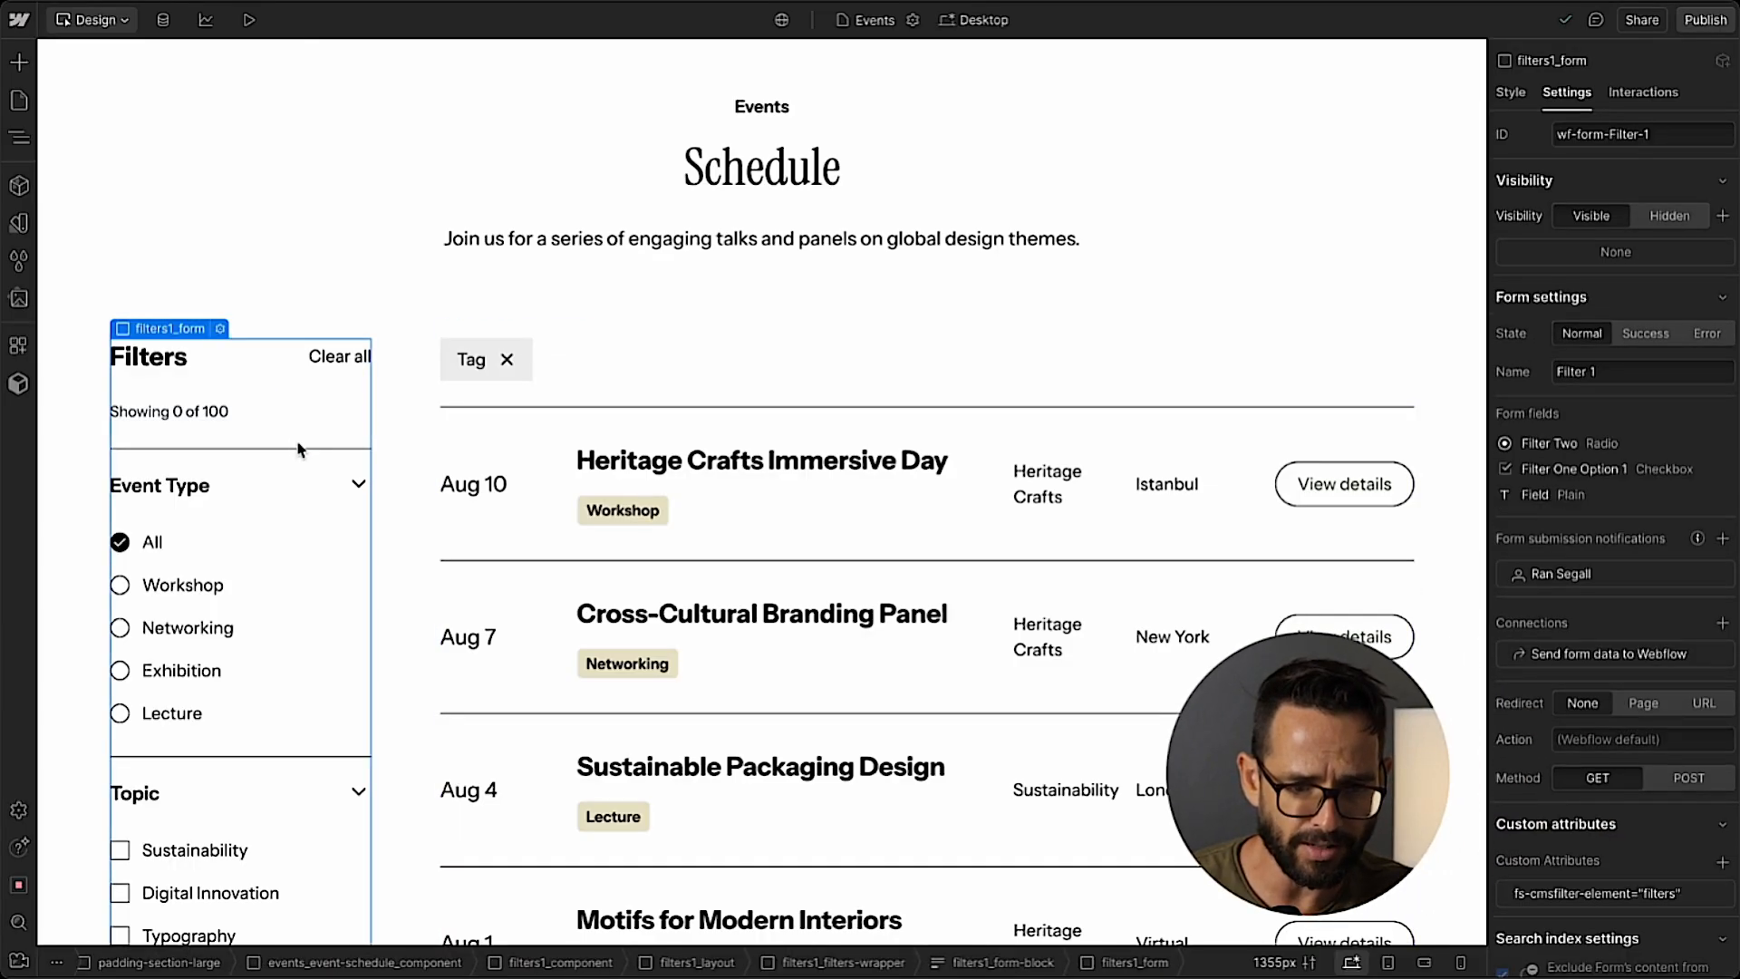
left_click(20, 138)
scroll(147, 447, "down", 1)
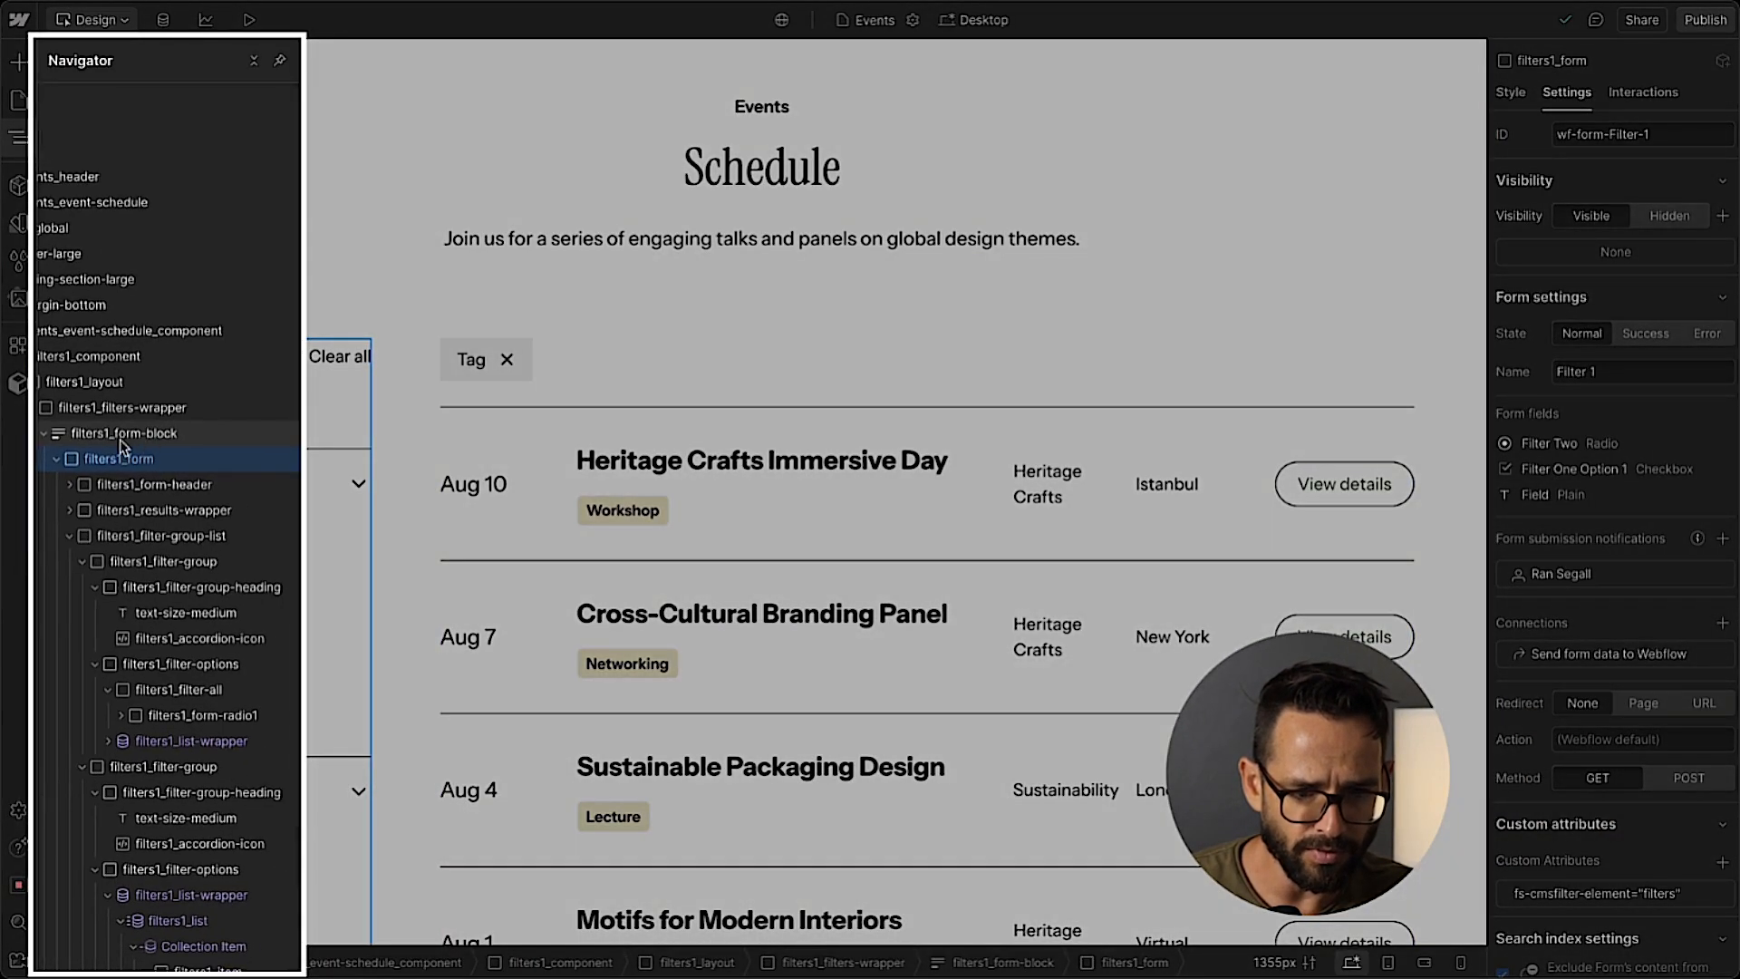
left_click(143, 439)
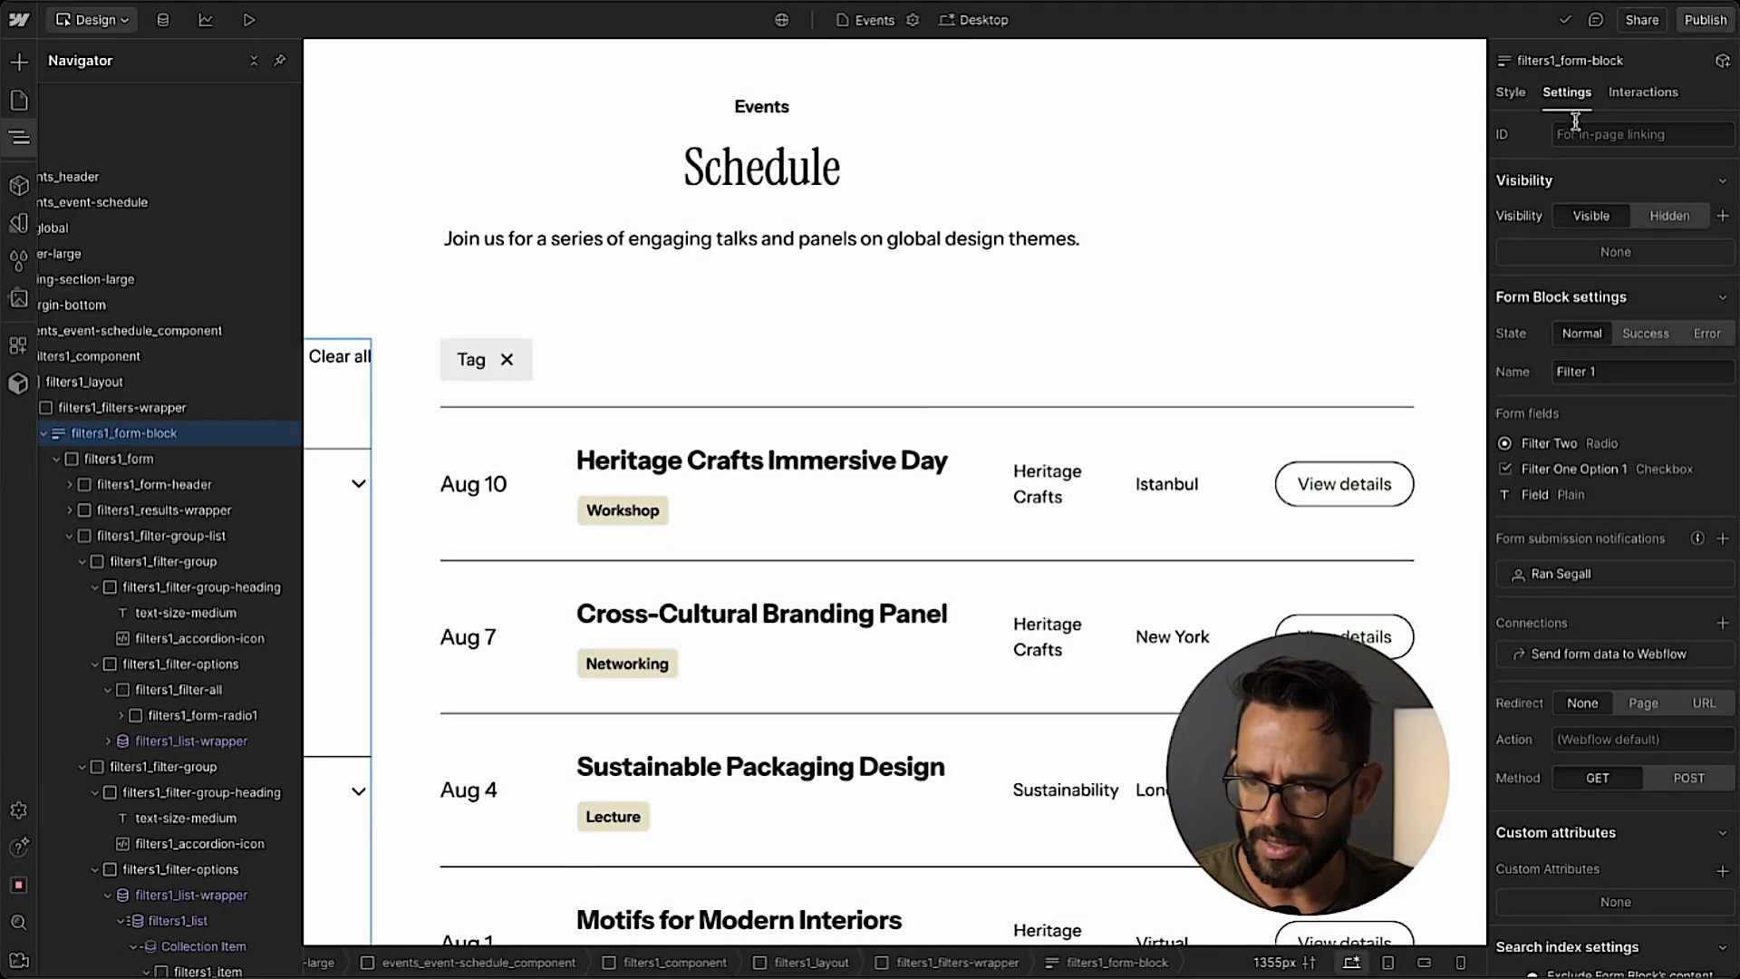
scroll(1597, 271, "down", 1)
left_click(1722, 761)
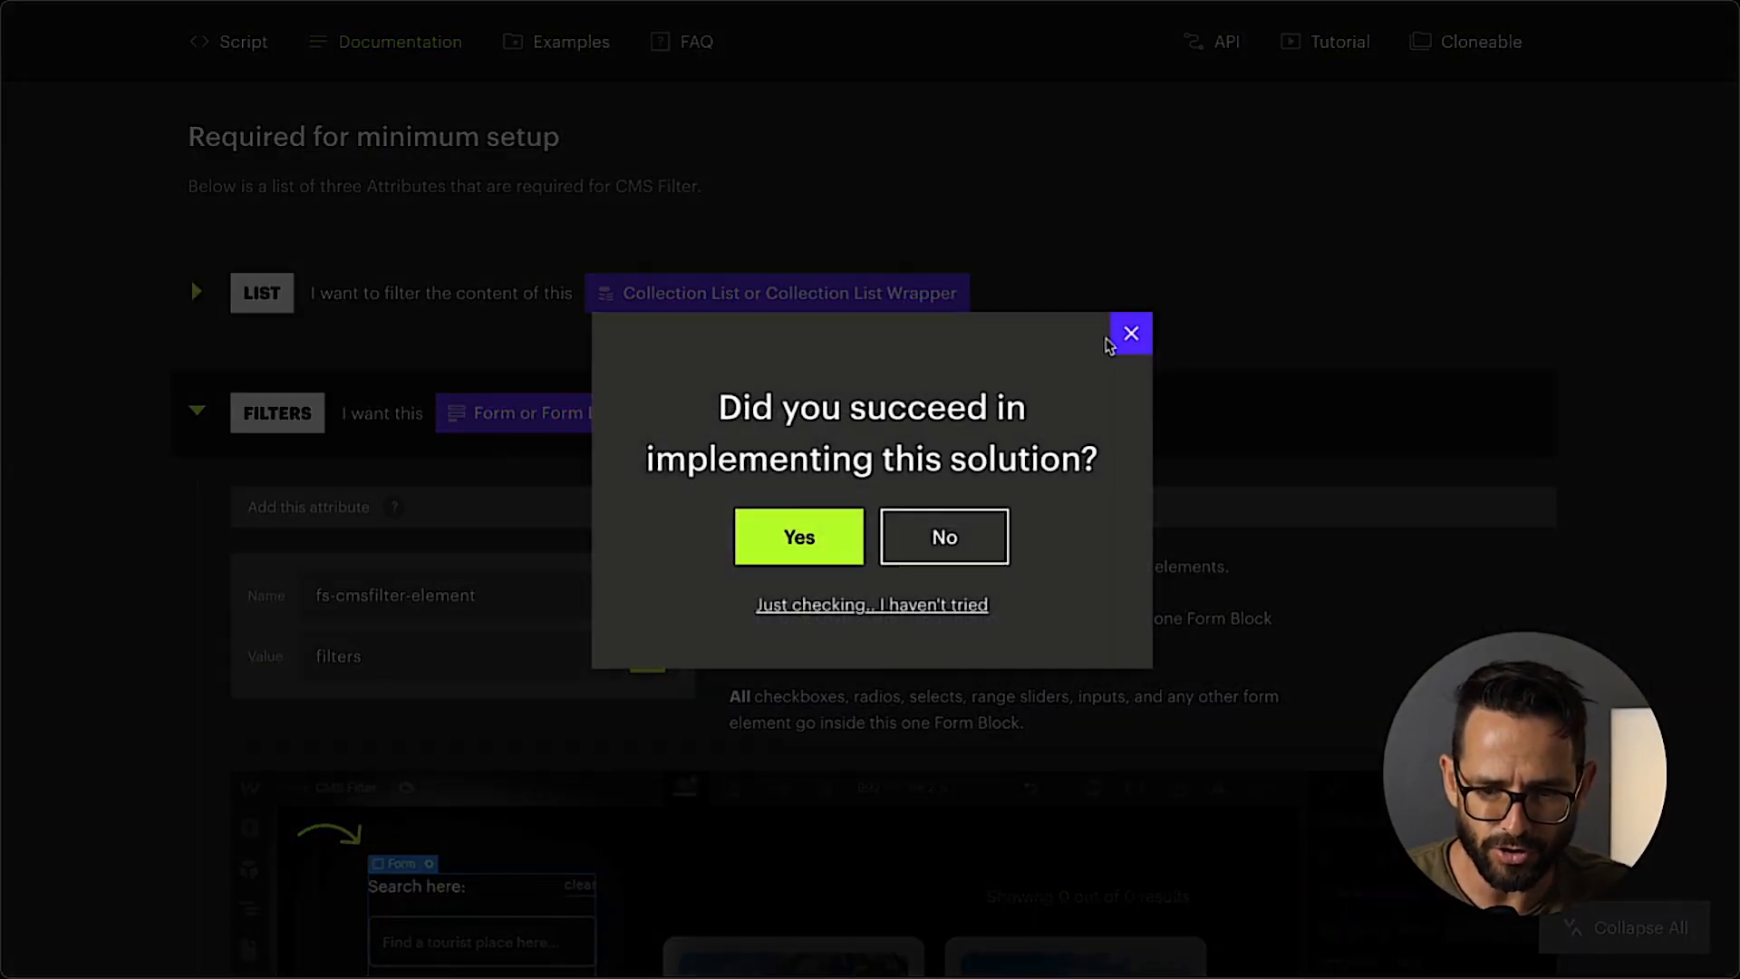
Dismiss the feedback prompt in the Finsweet documentation and read the FIELD IDENTIFIER attribute's description down to its demo video.
left_click(1111, 339)
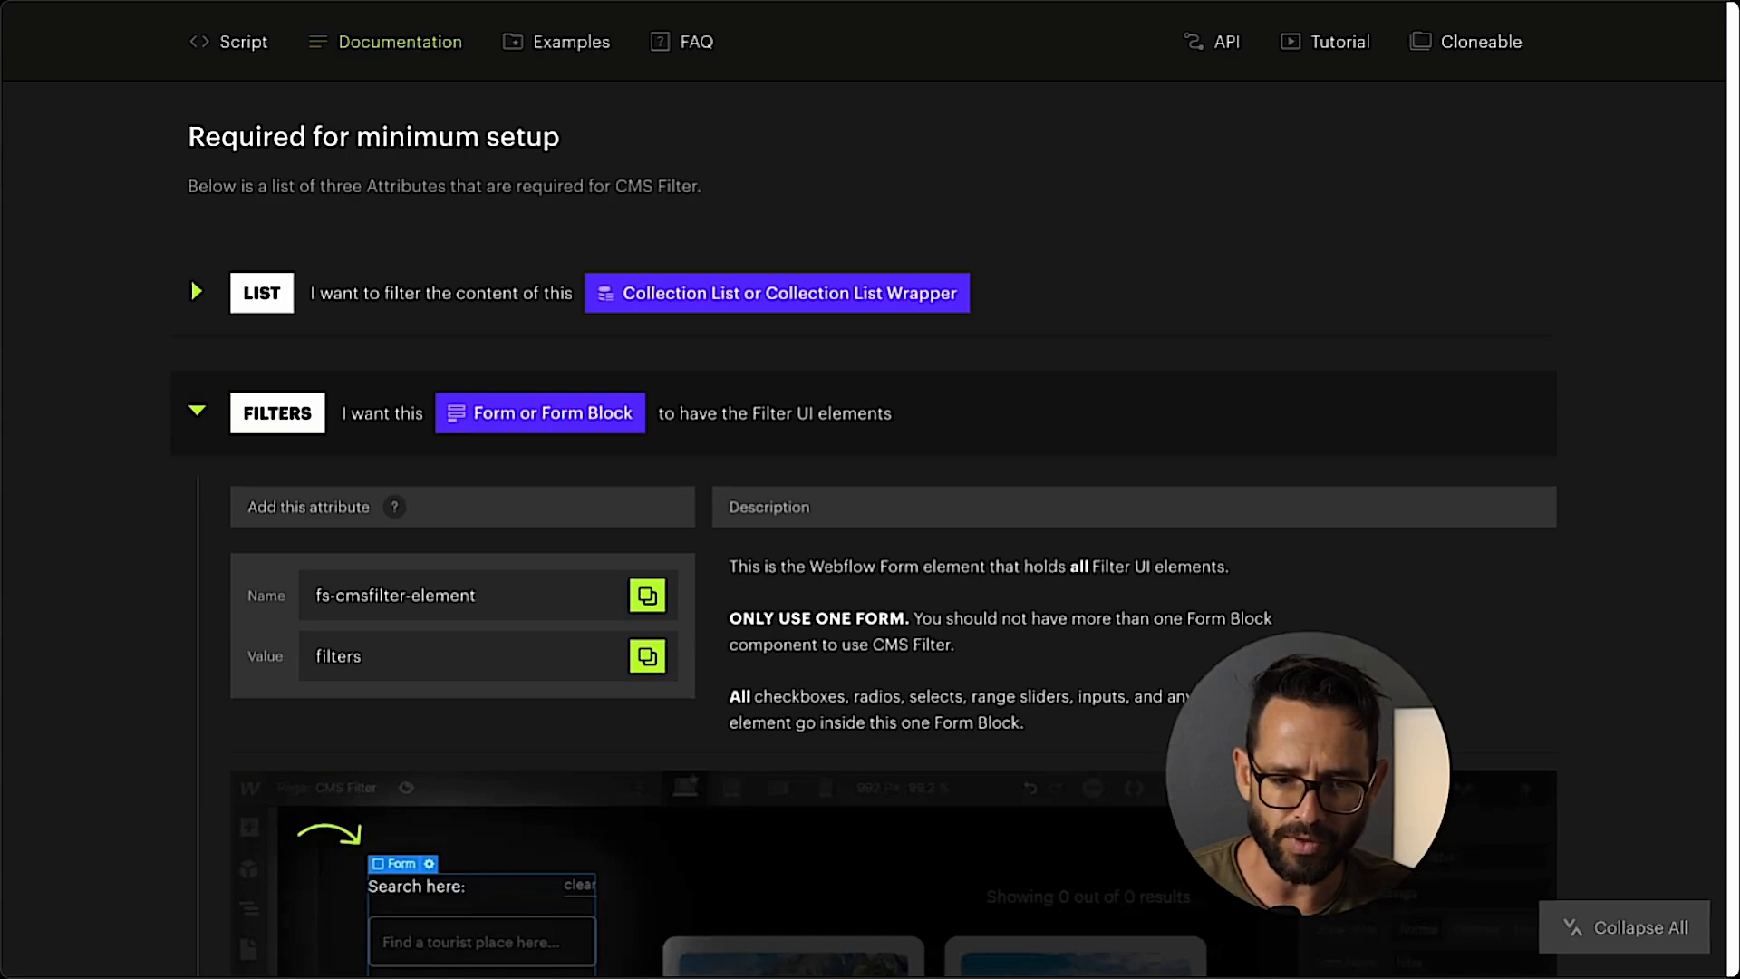
left_click(197, 412)
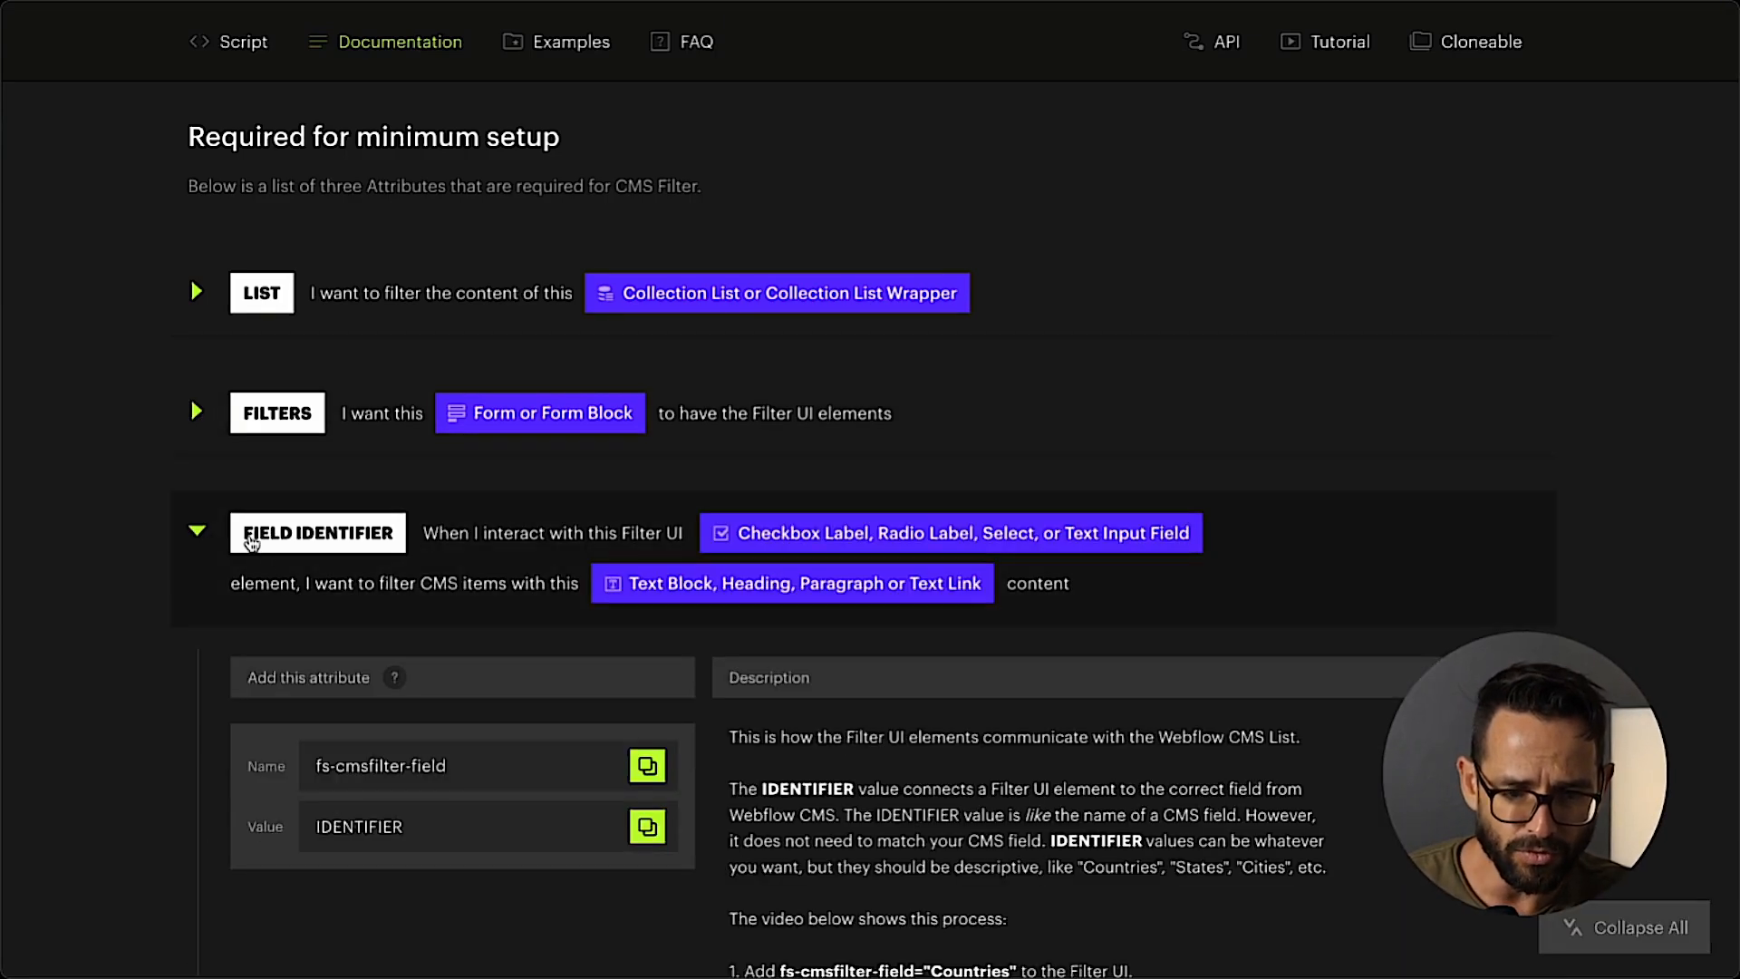
scroll(477, 537, "down", 3)
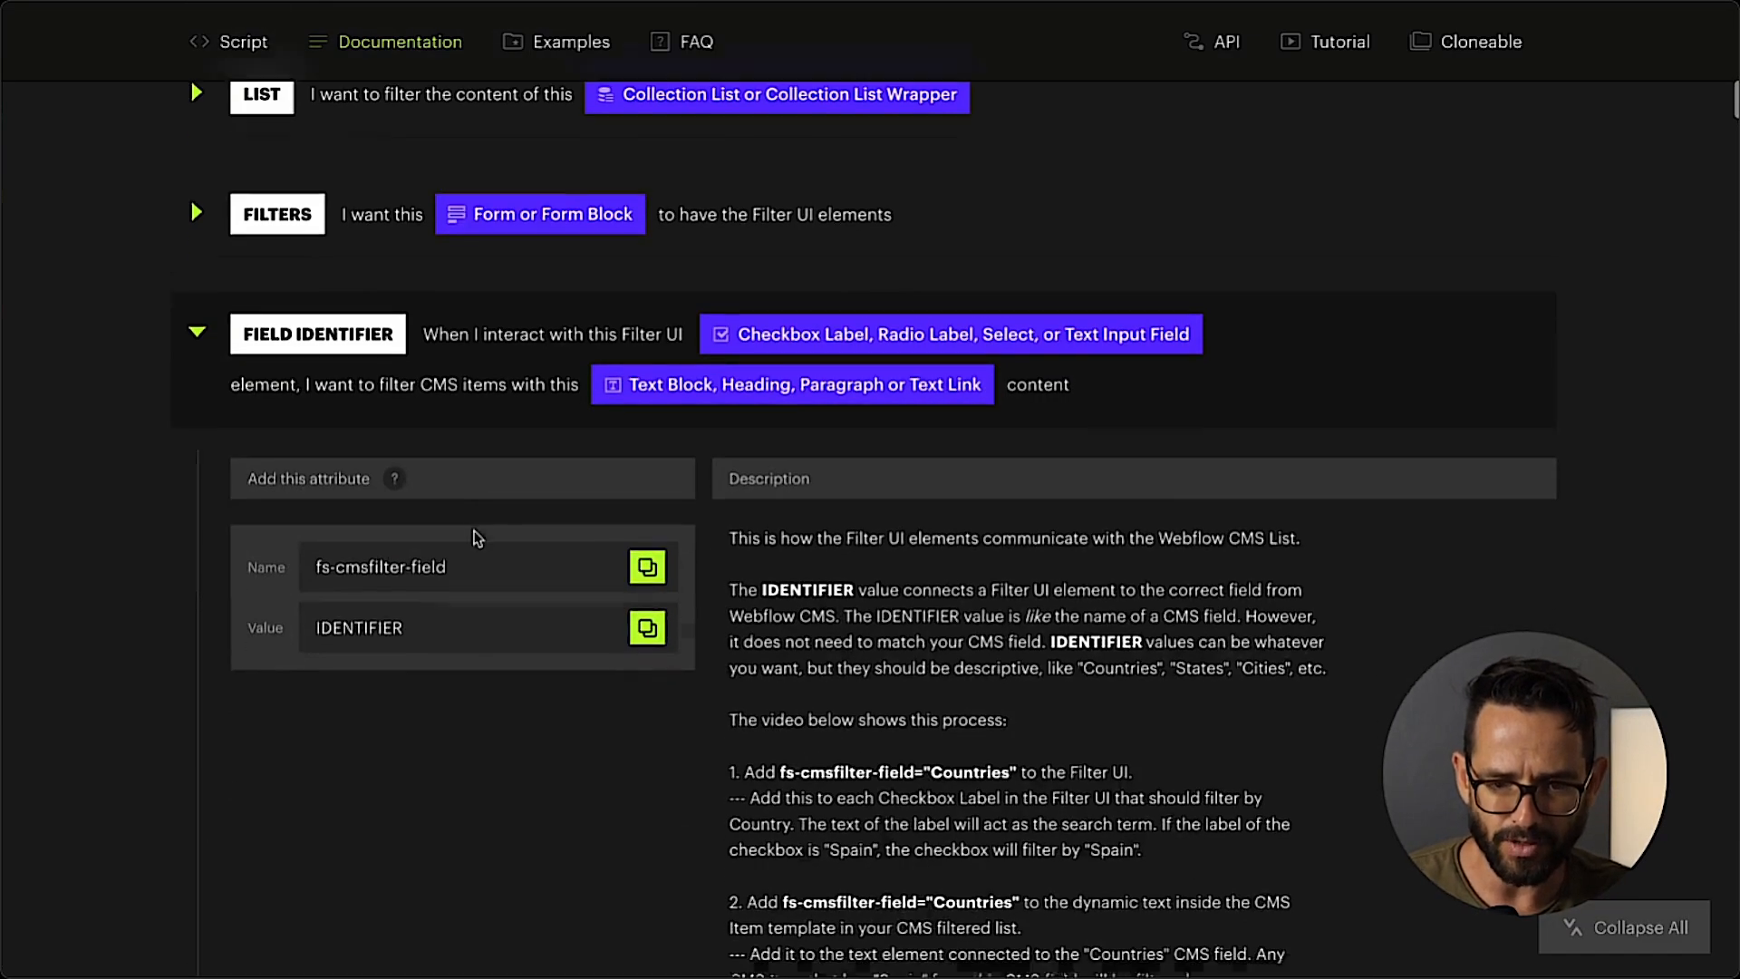
scroll(478, 538, "down", 1)
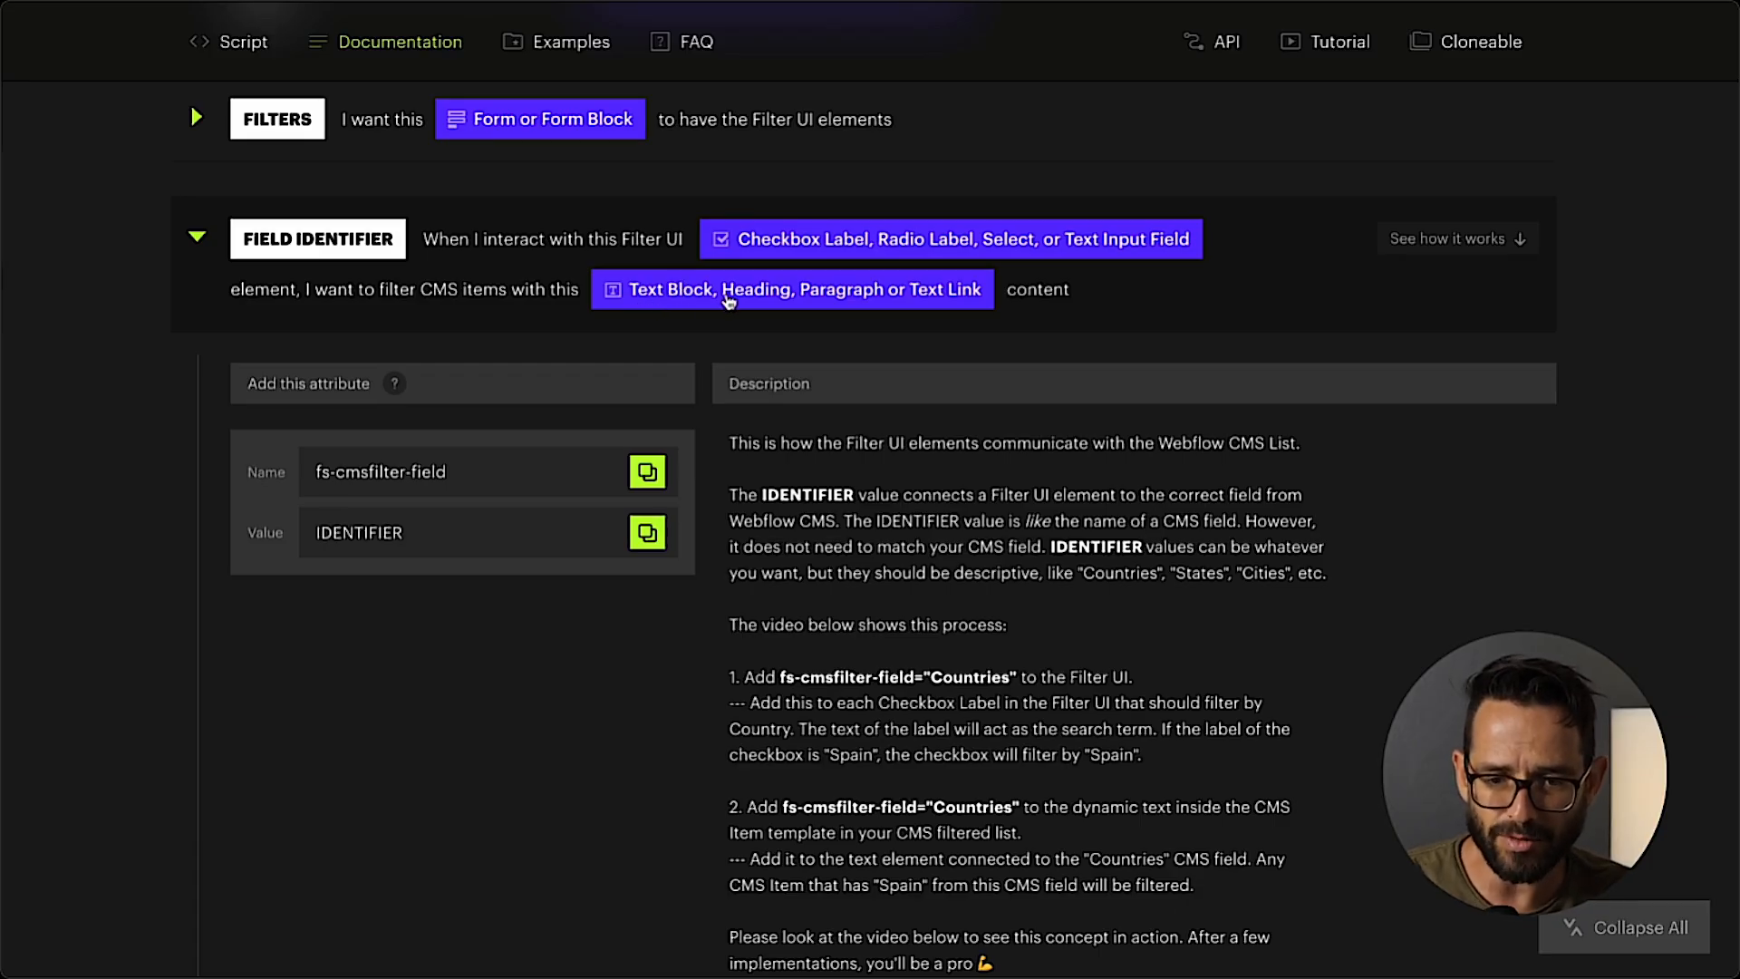
scroll(798, 317, "down", 7)
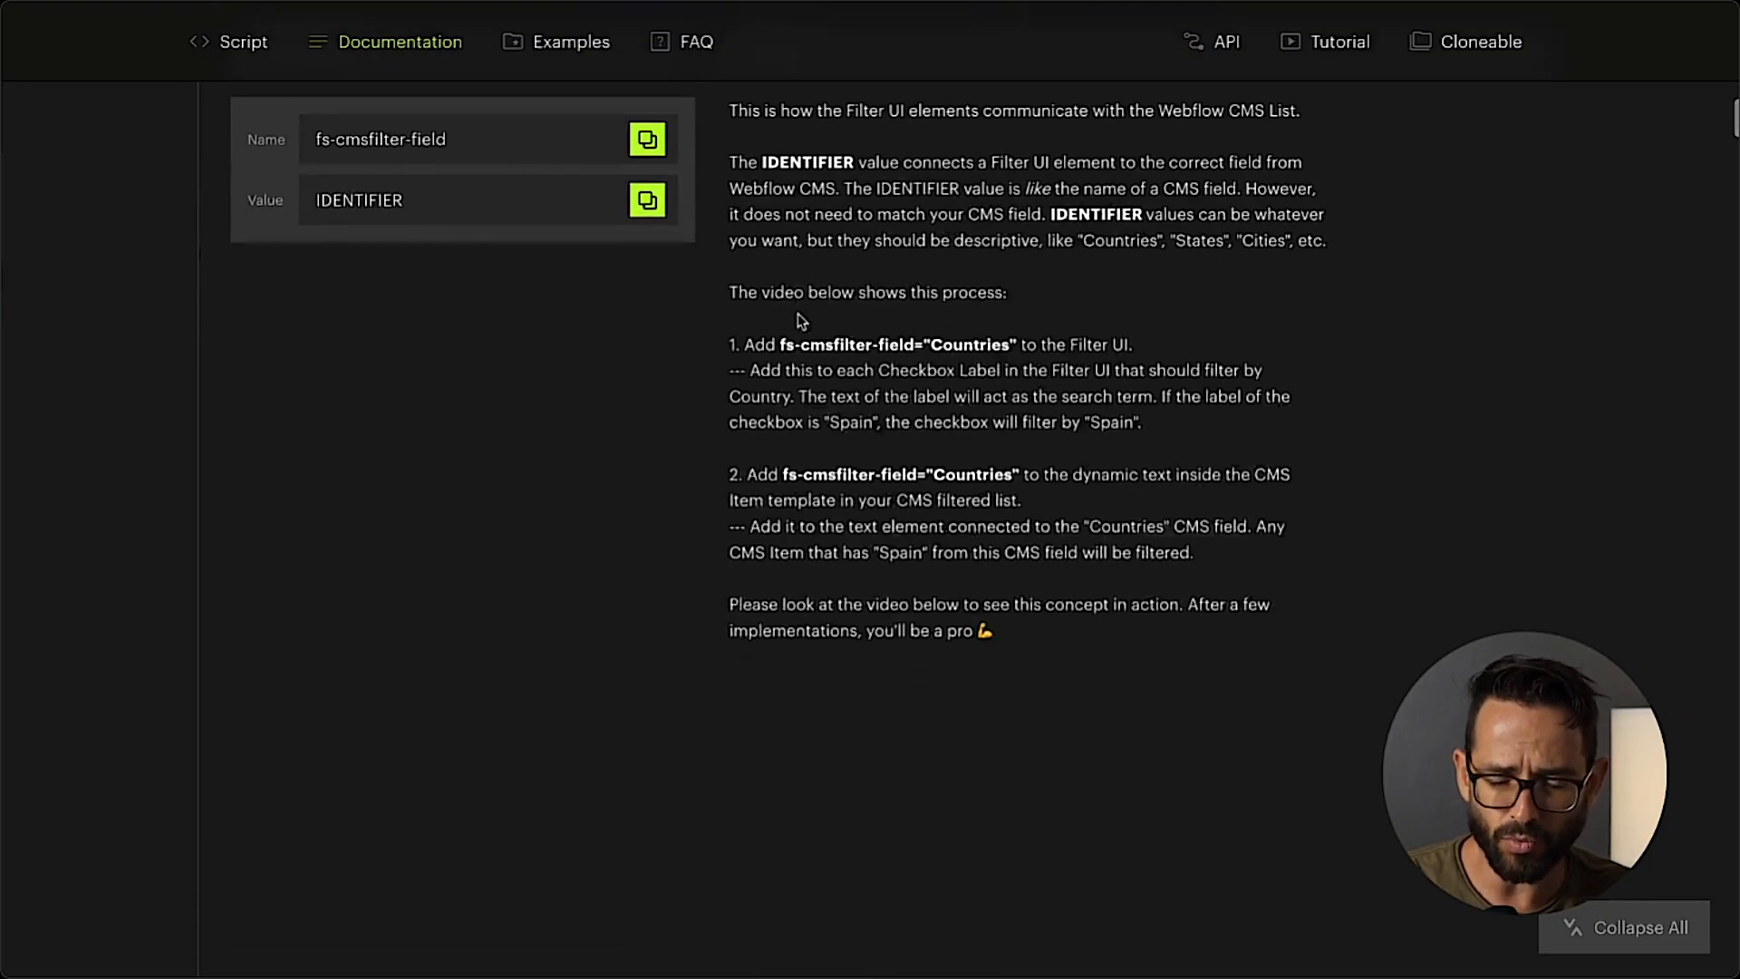
scroll(797, 313, "down", 2)
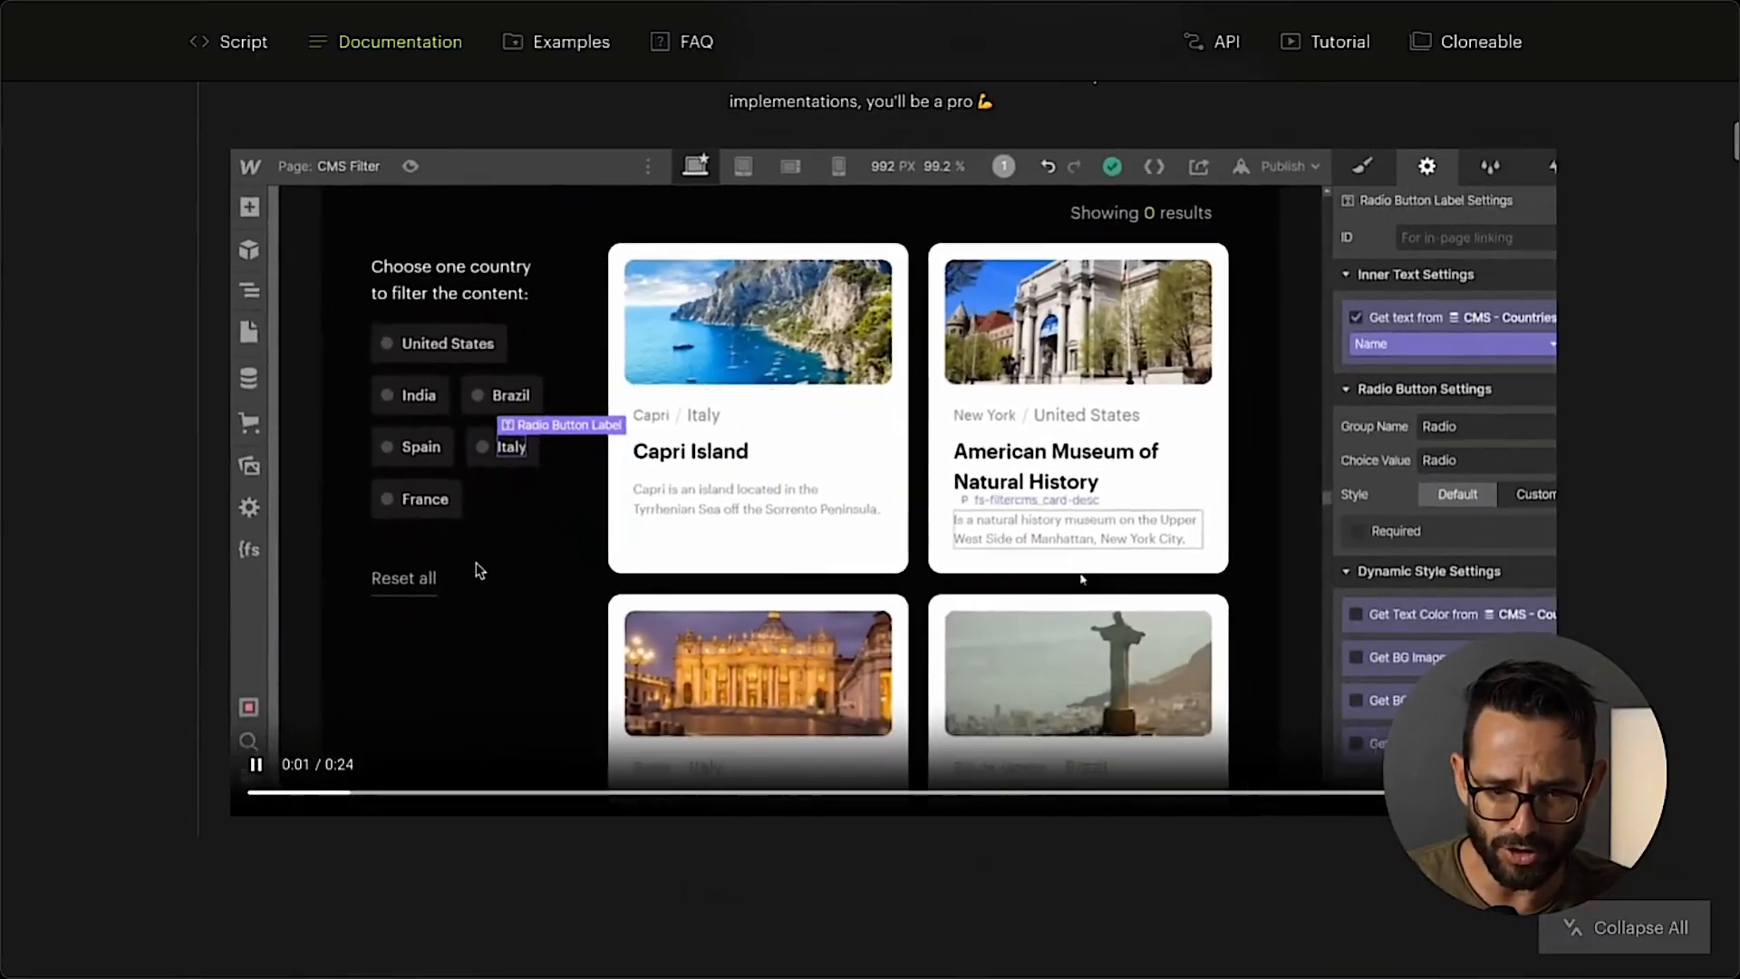
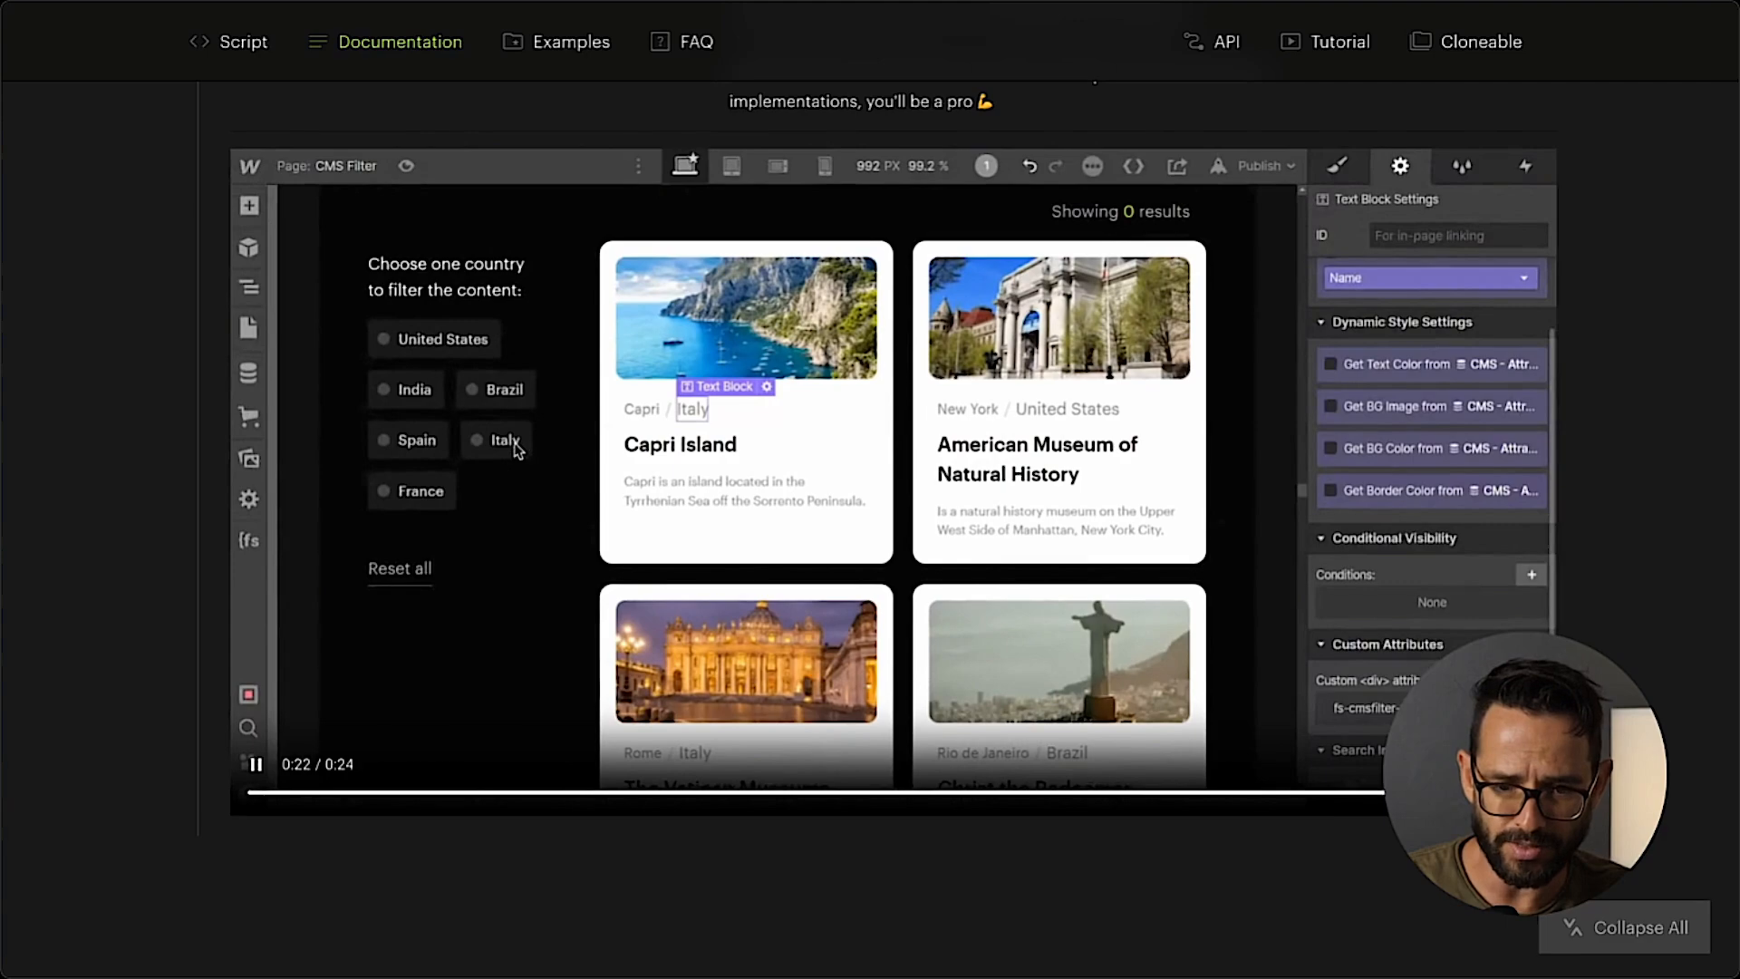
Reread the FIELD IDENTIFIER instructions in the Finsweet documentation and copy the attribute name fs-cmsfilter-field.
scroll(516, 449, "up", 9)
scroll(517, 450, "down", 2)
scroll(517, 444, "up", 1)
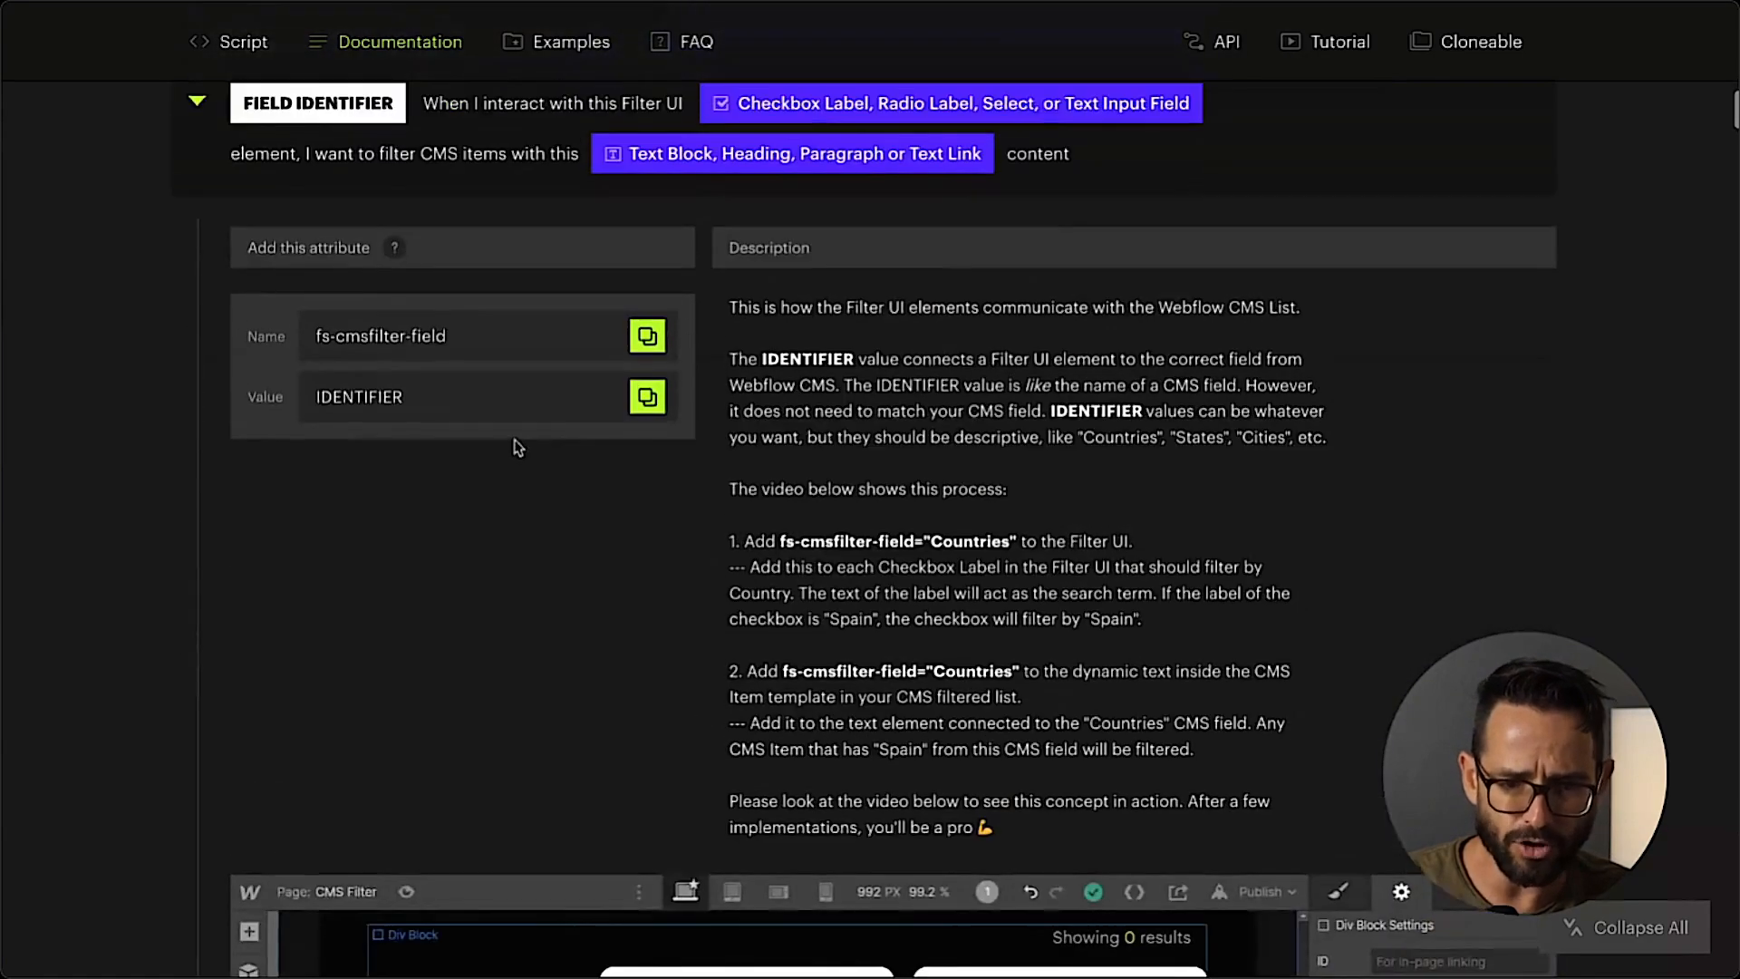
left_click(647, 337)
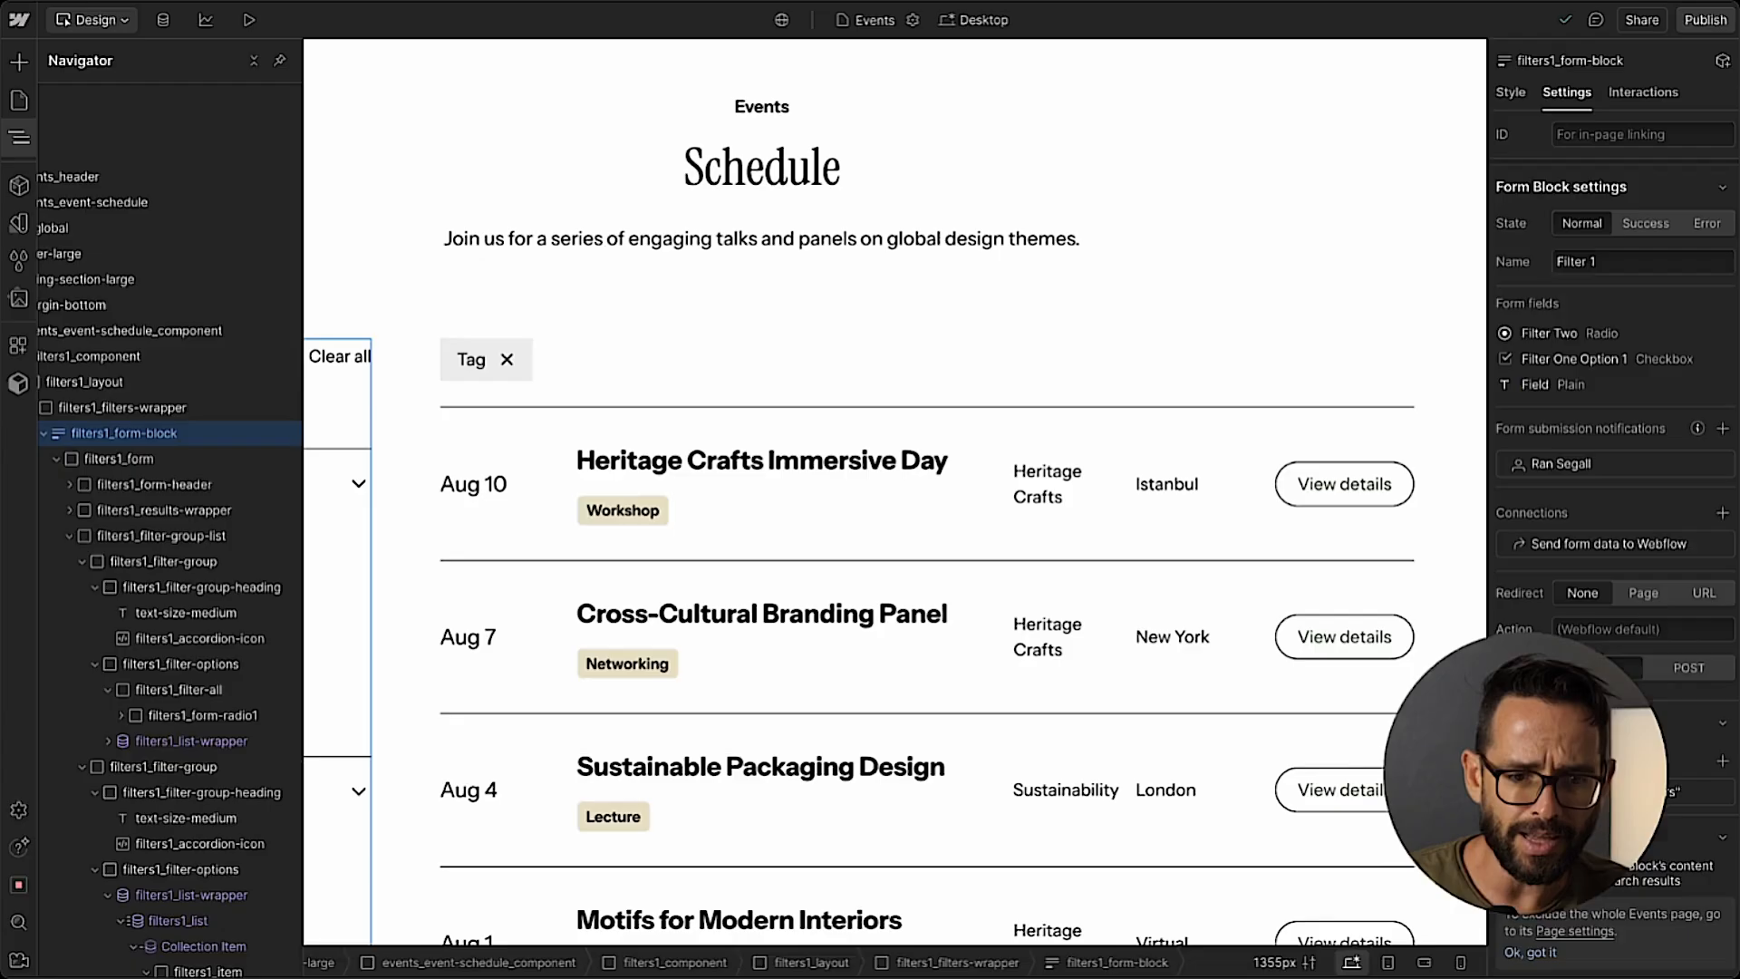
In Webflow, set the fs-cmsfilter-field custom attribute of the Workshop radio label under Event Type to type.
left_click(20, 137)
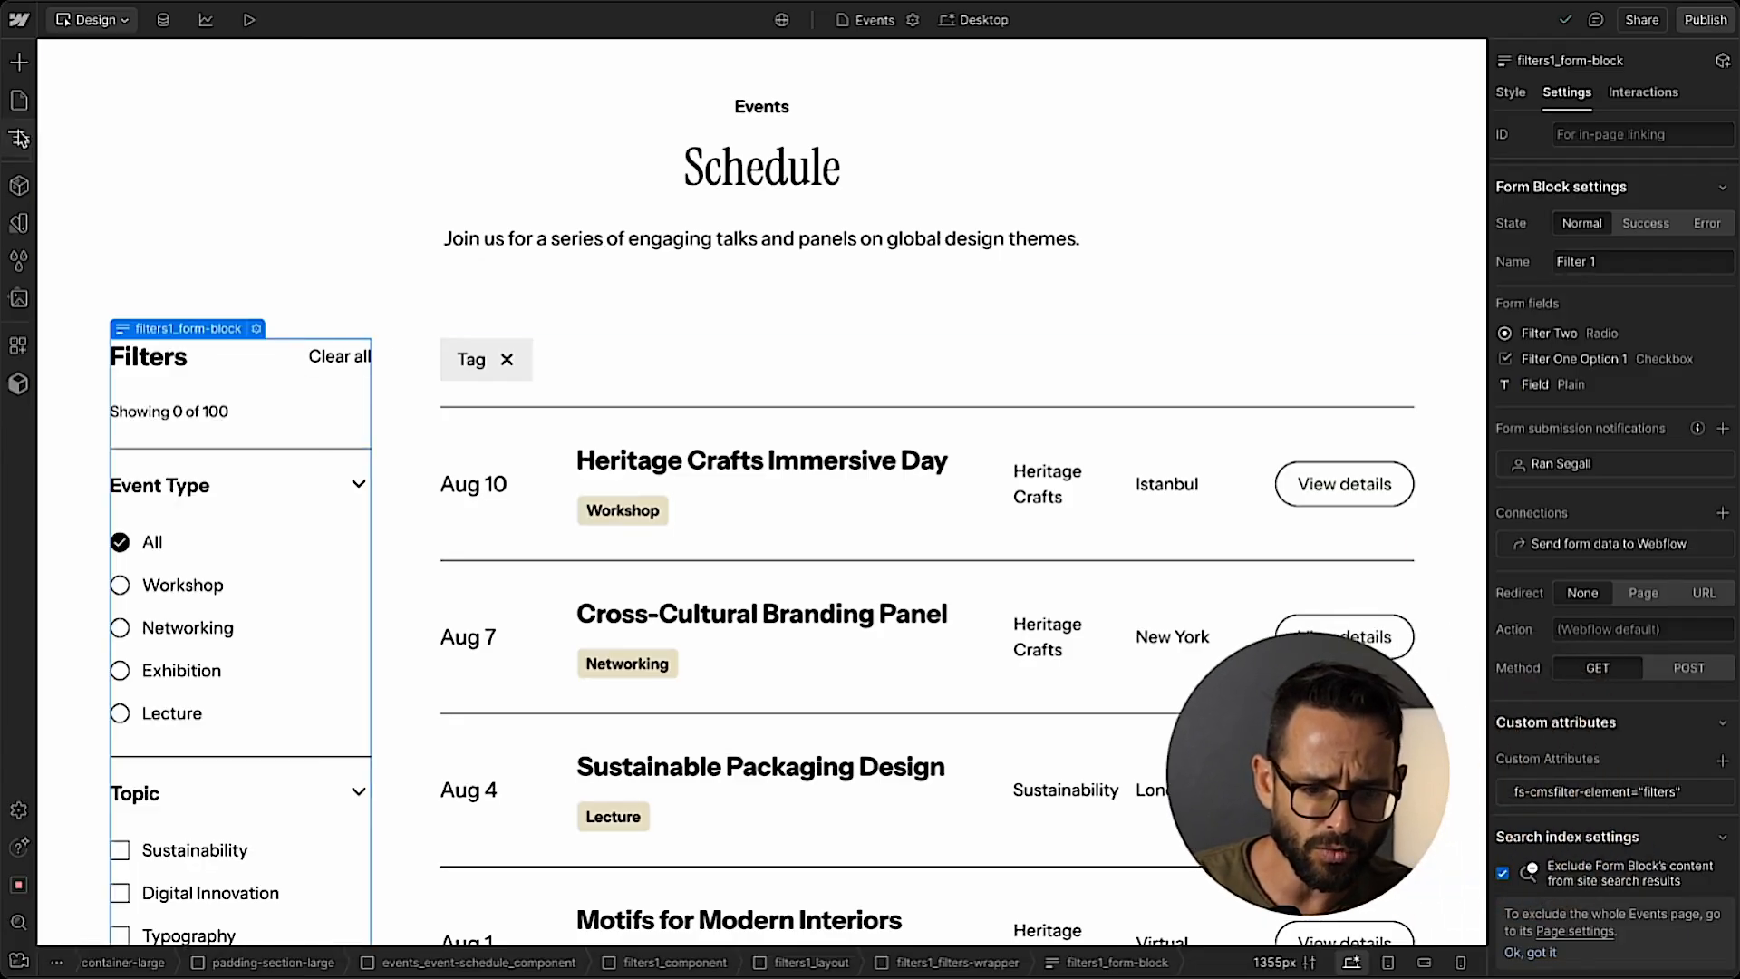
left_click(175, 592)
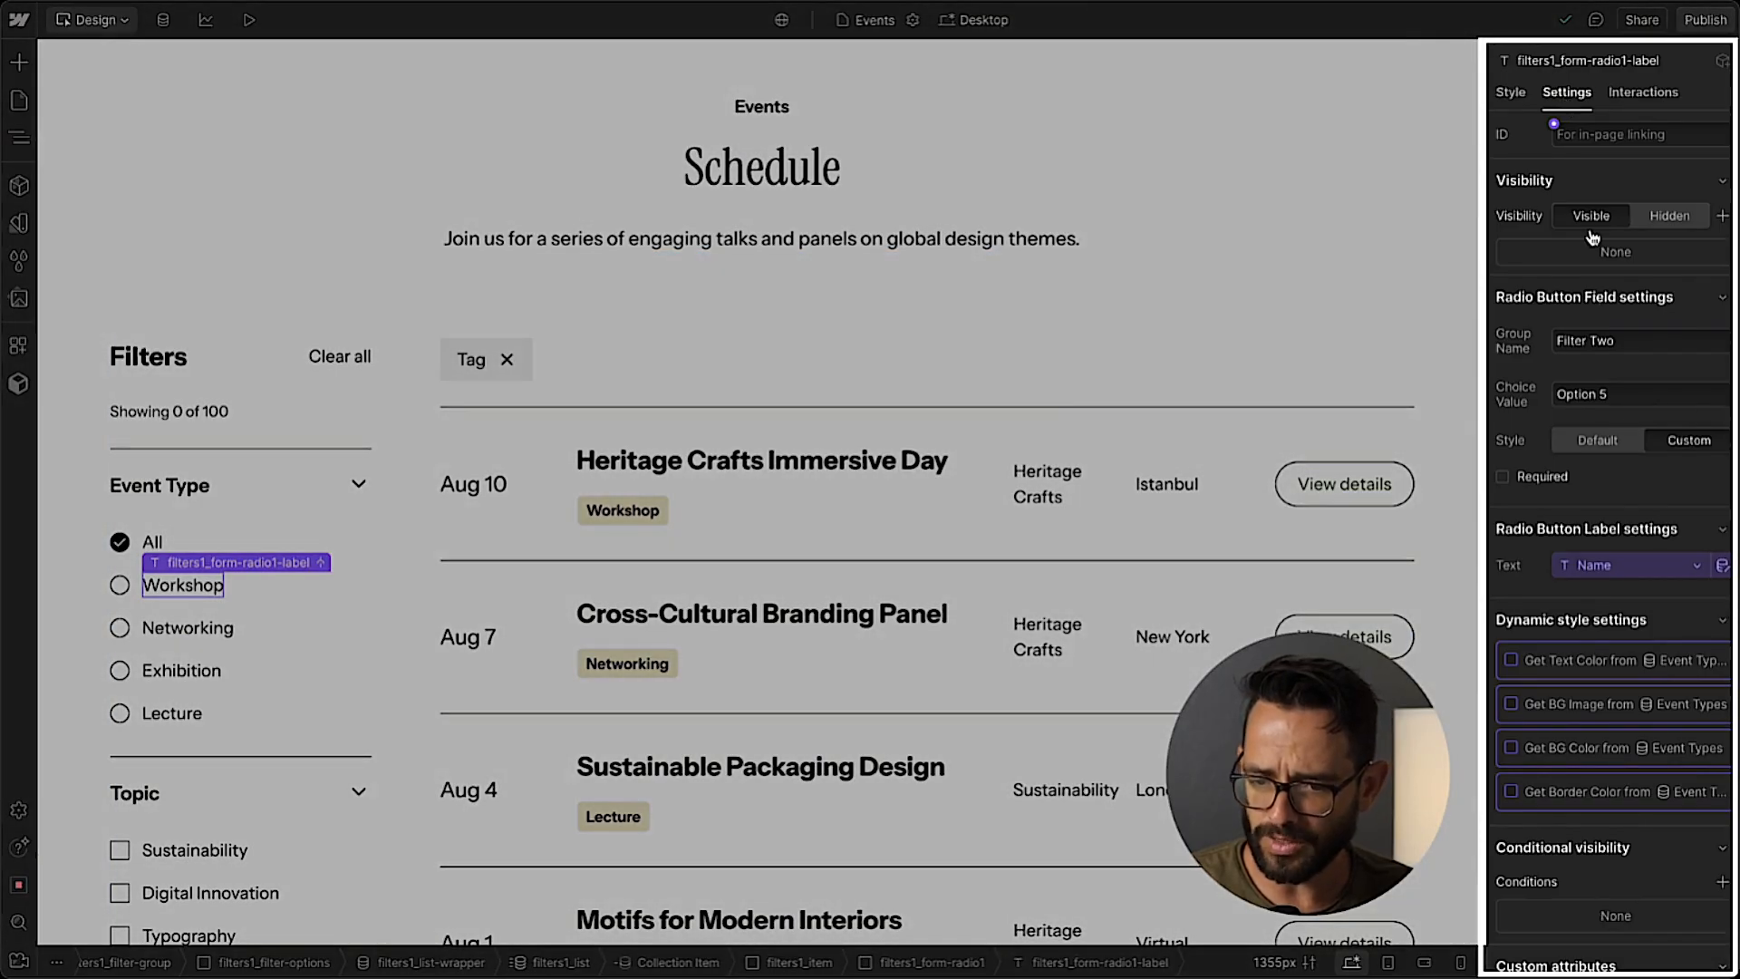
scroll(1593, 238, "down", 3)
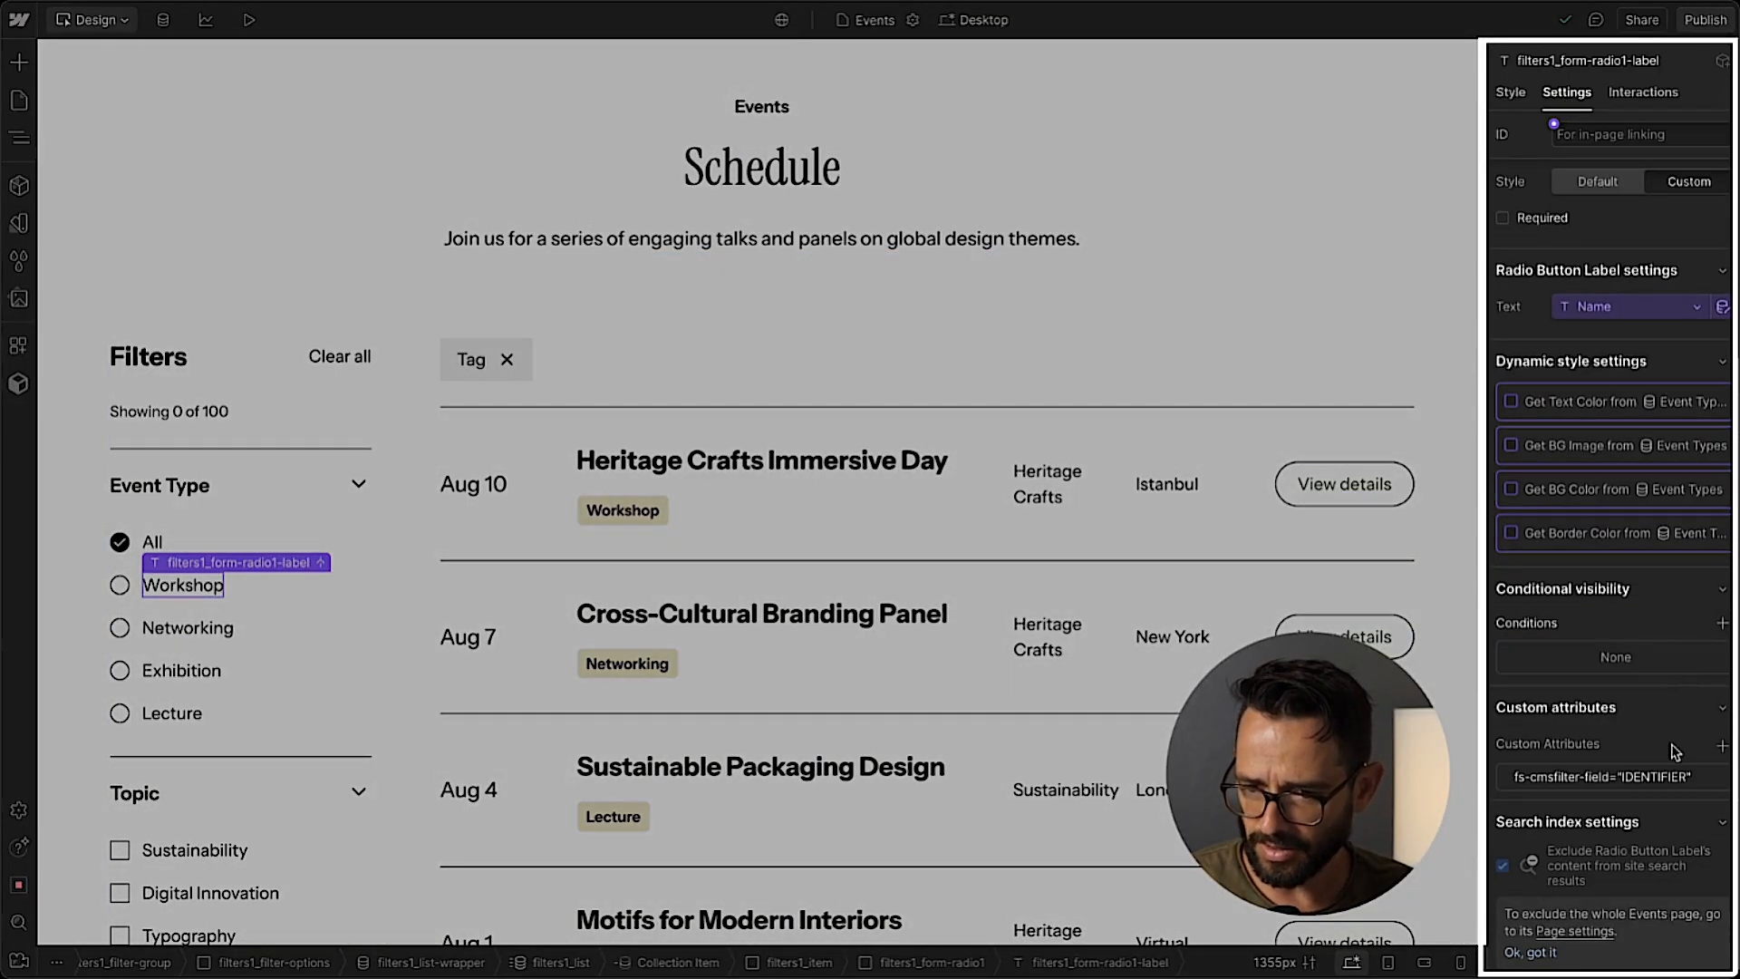
left_click(1527, 782)
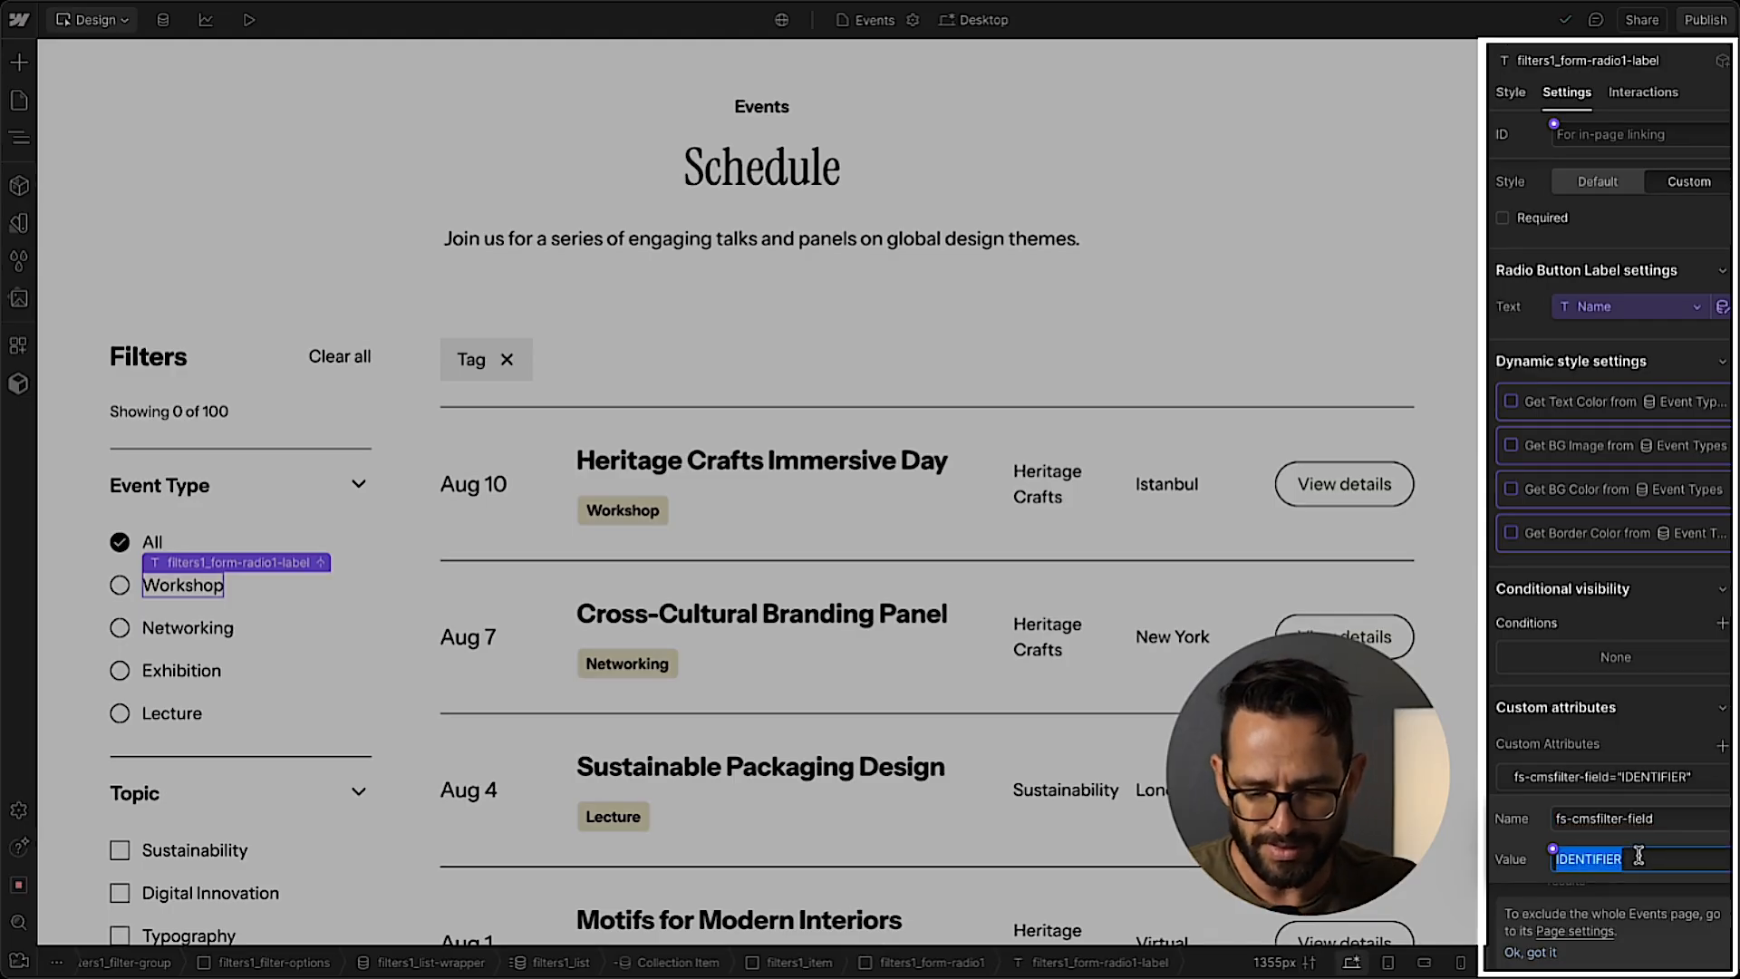
key("Return")
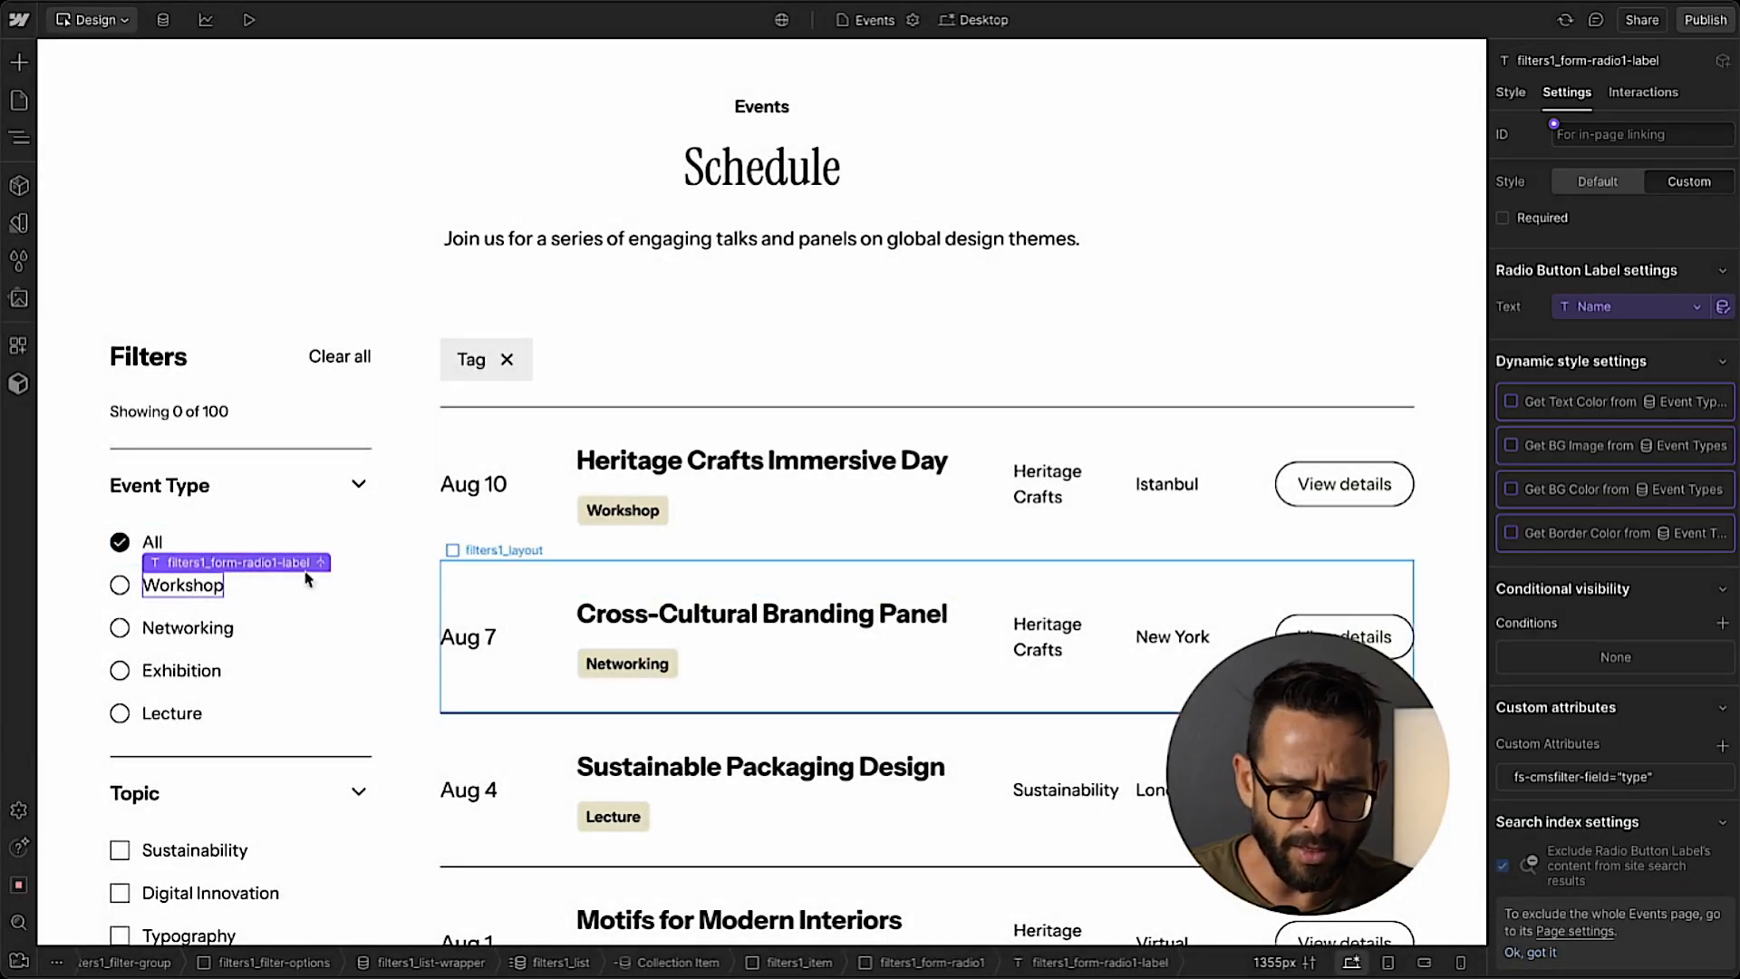
Add the custom attribute fs-cmsfilter-field with the value type to the Workshop tag's text block in the event list, and recheck the radio label's attribute.
left_click(614, 514)
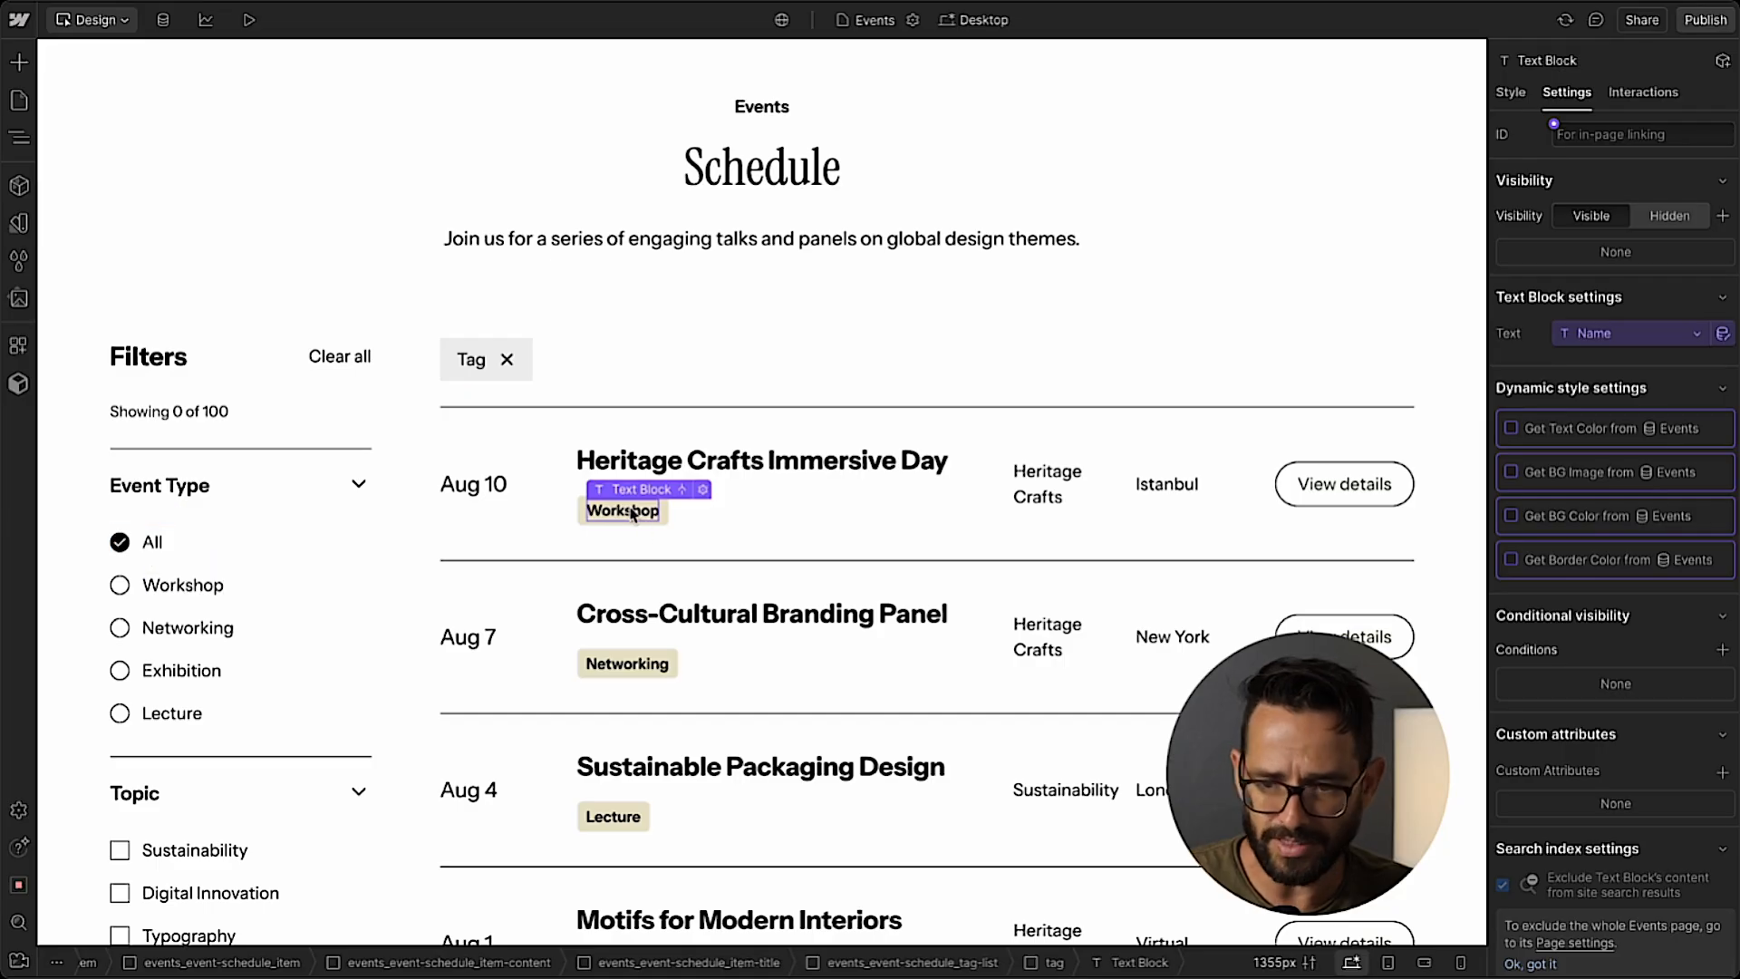
left_click(1722, 772)
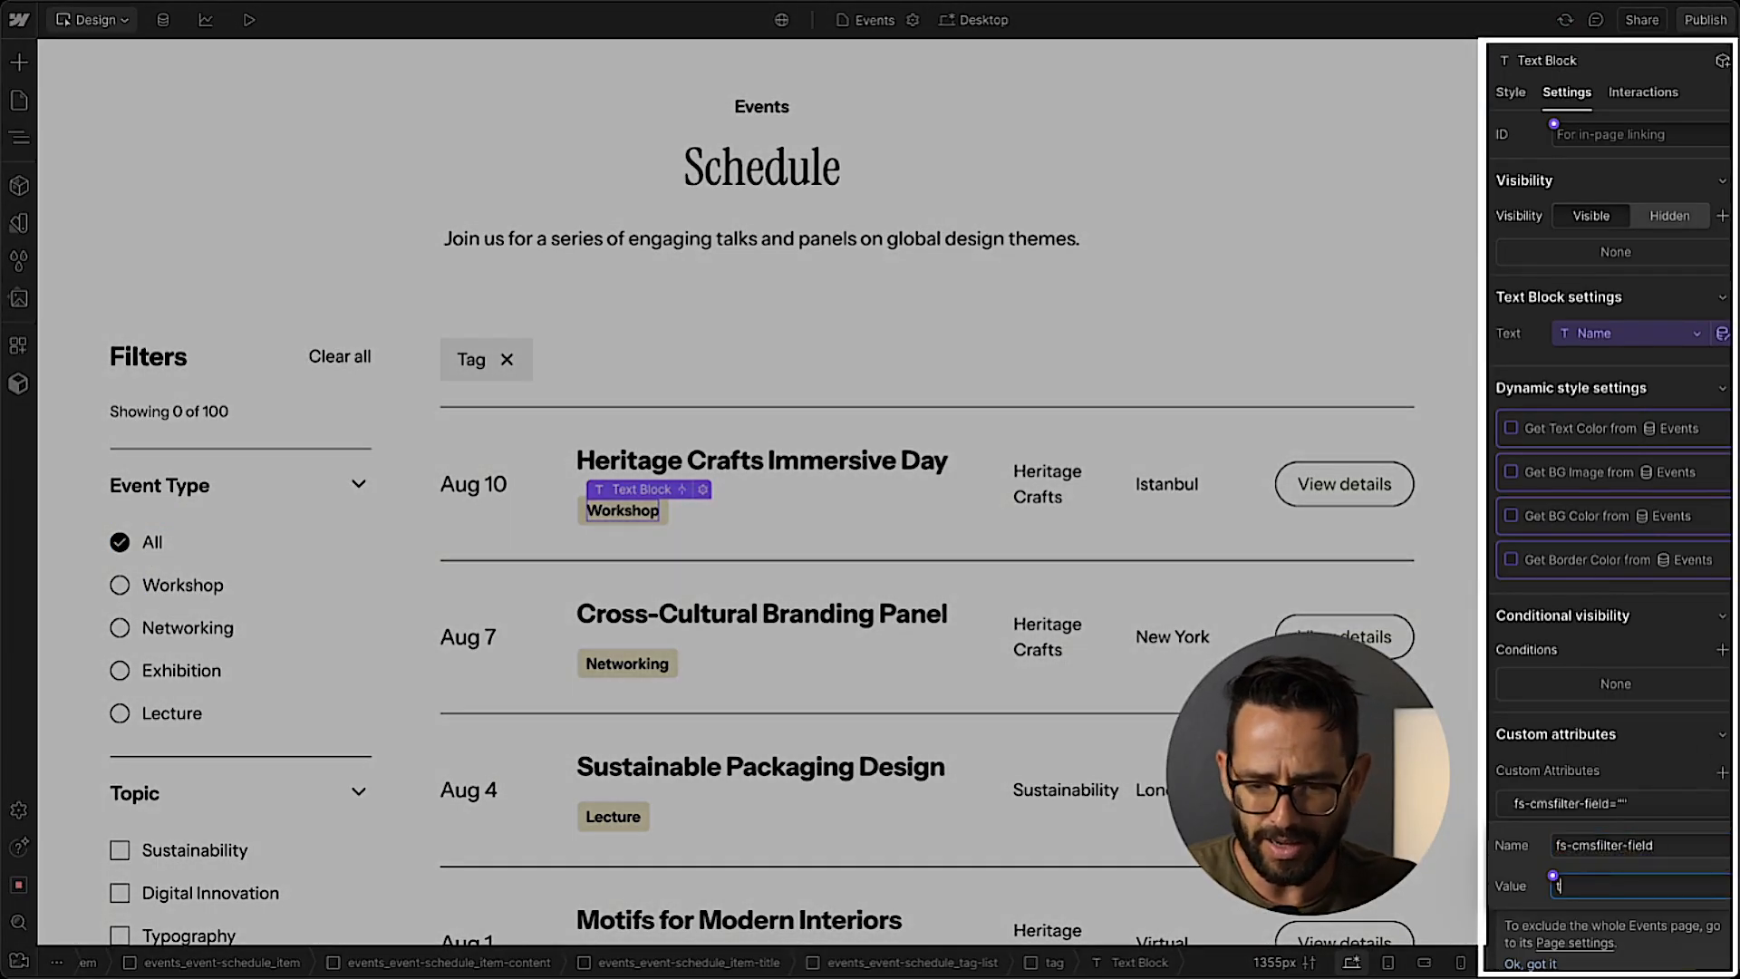
key("Return")
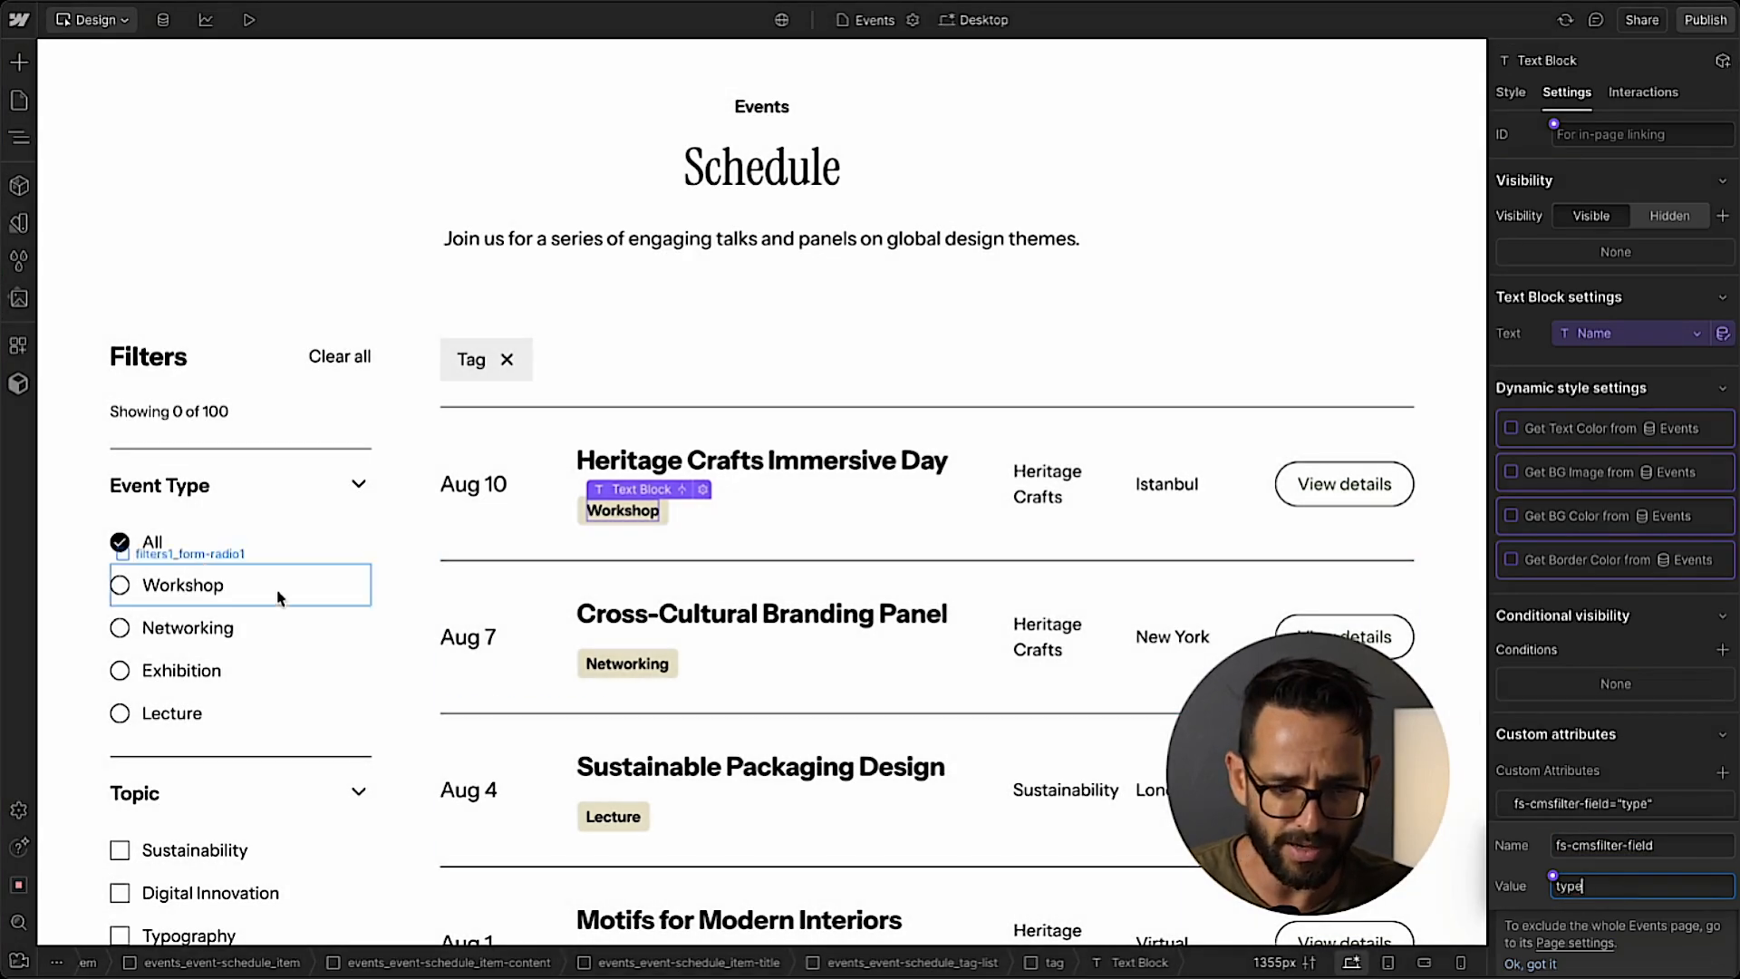
left_click(193, 589)
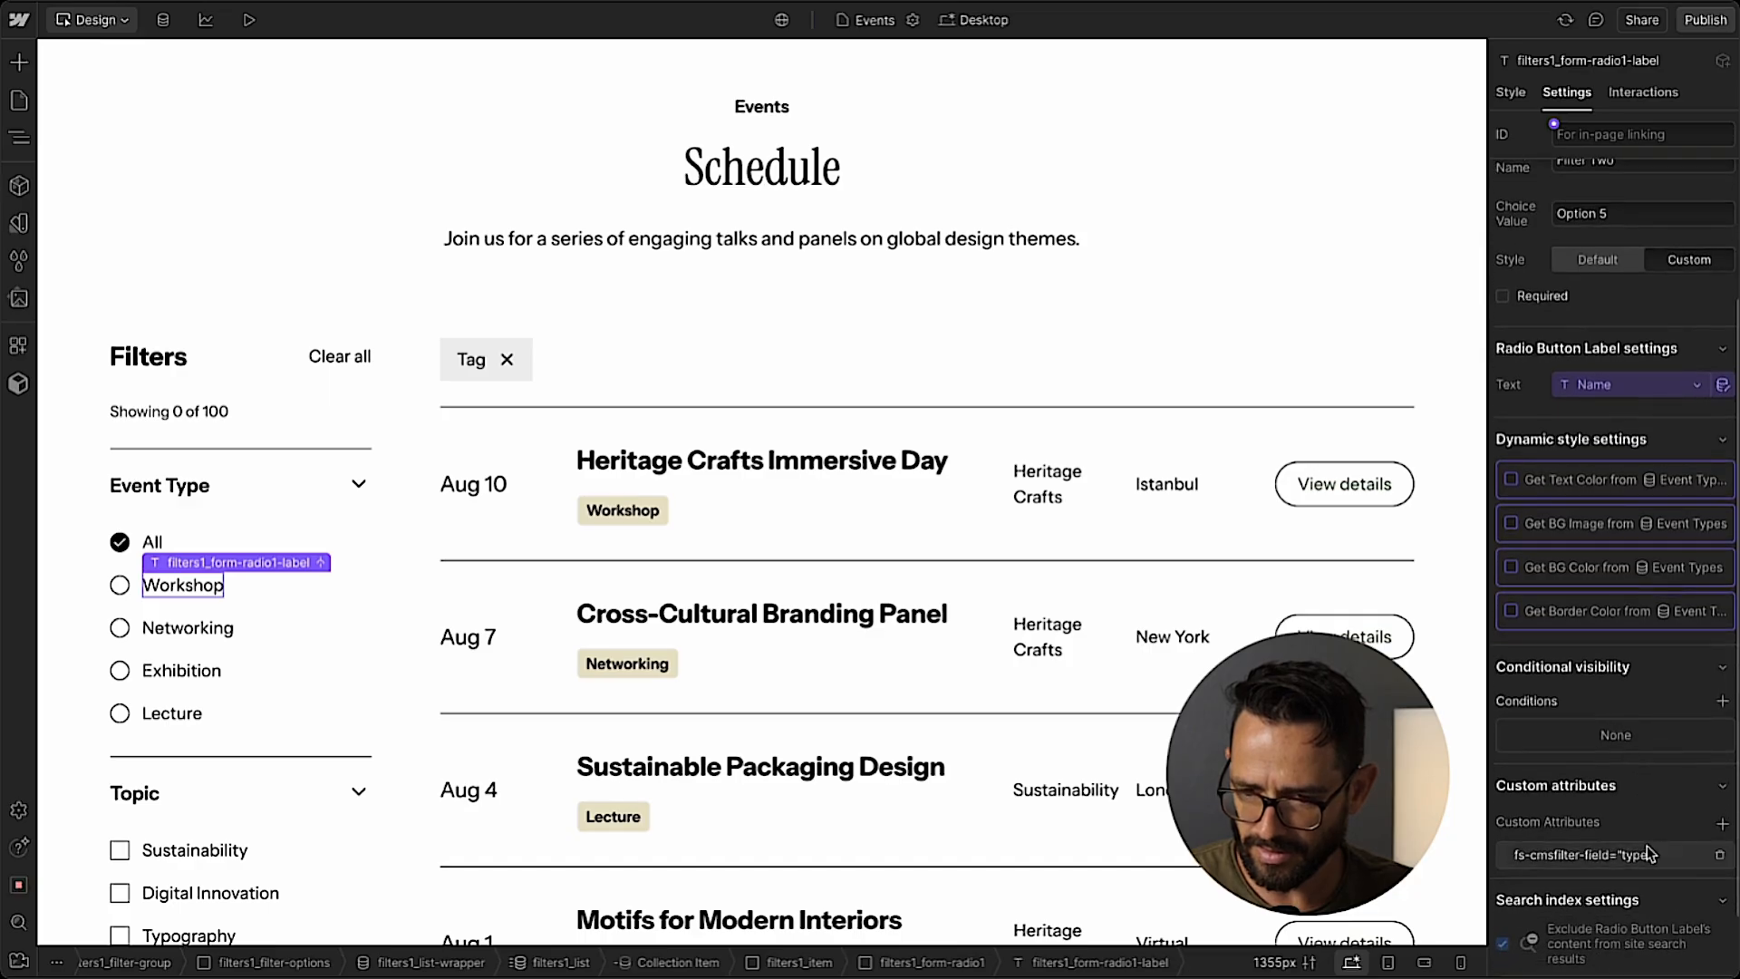
Set the fs-cmsfilter-field custom attribute of the Sustainability checkbox label under Topic to topic.
scroll(272, 544, "down", 2)
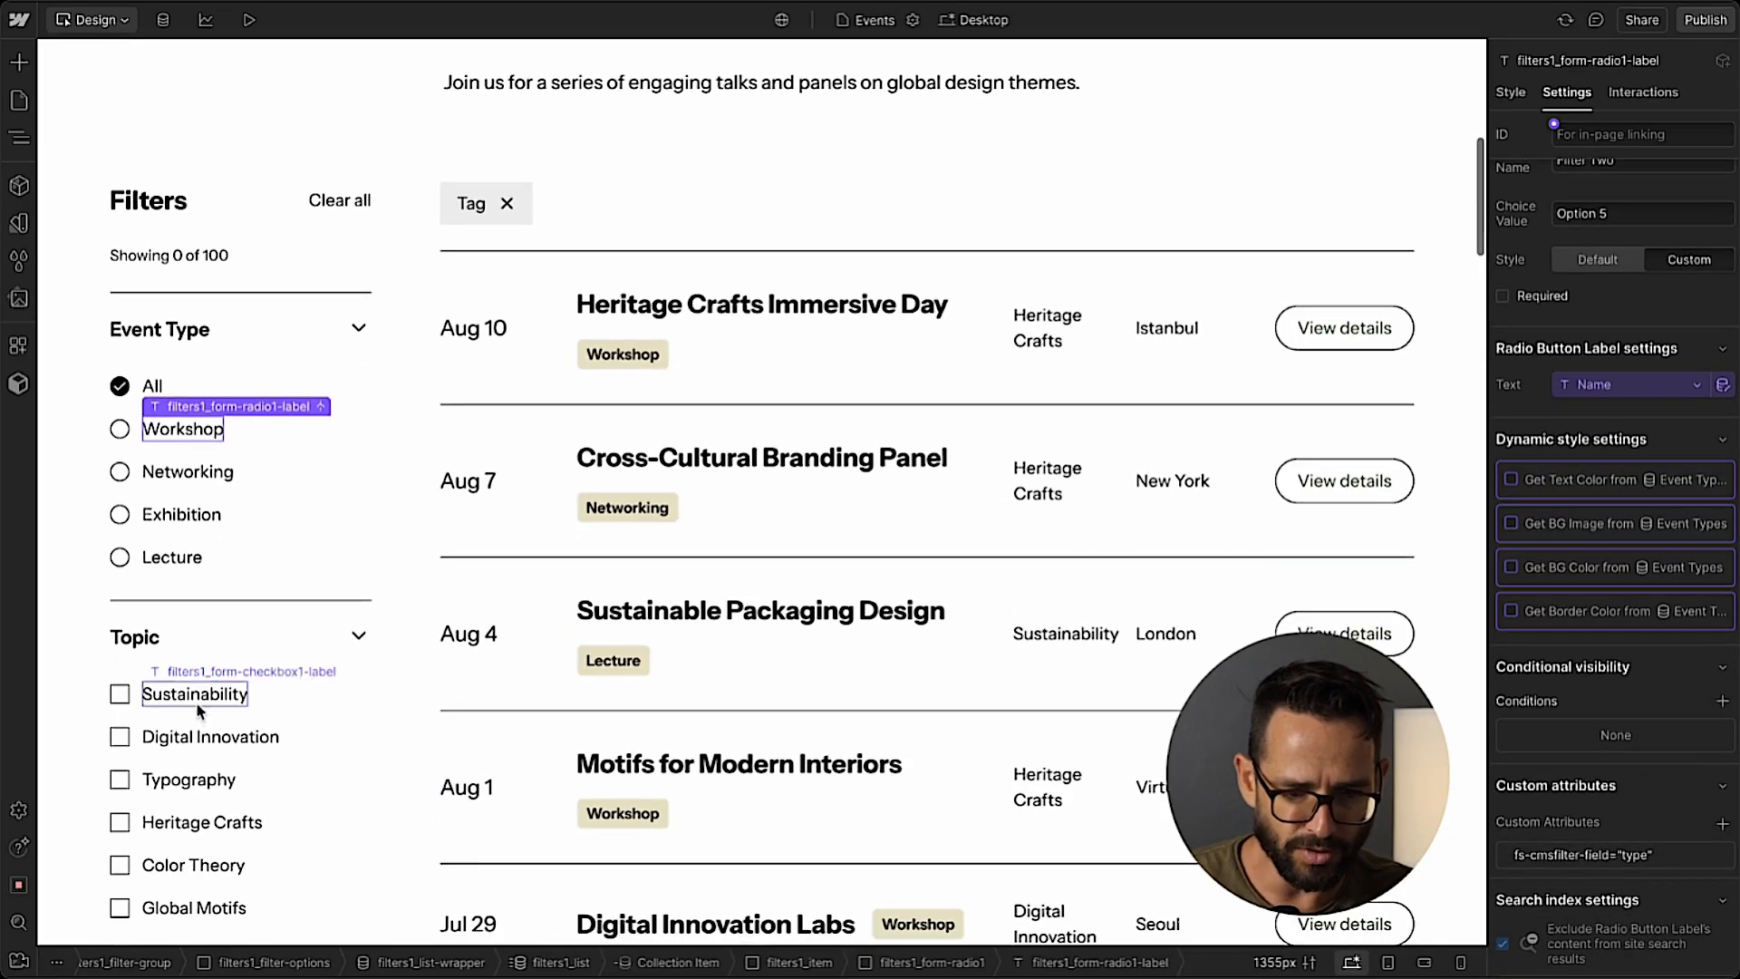
left_click(200, 701)
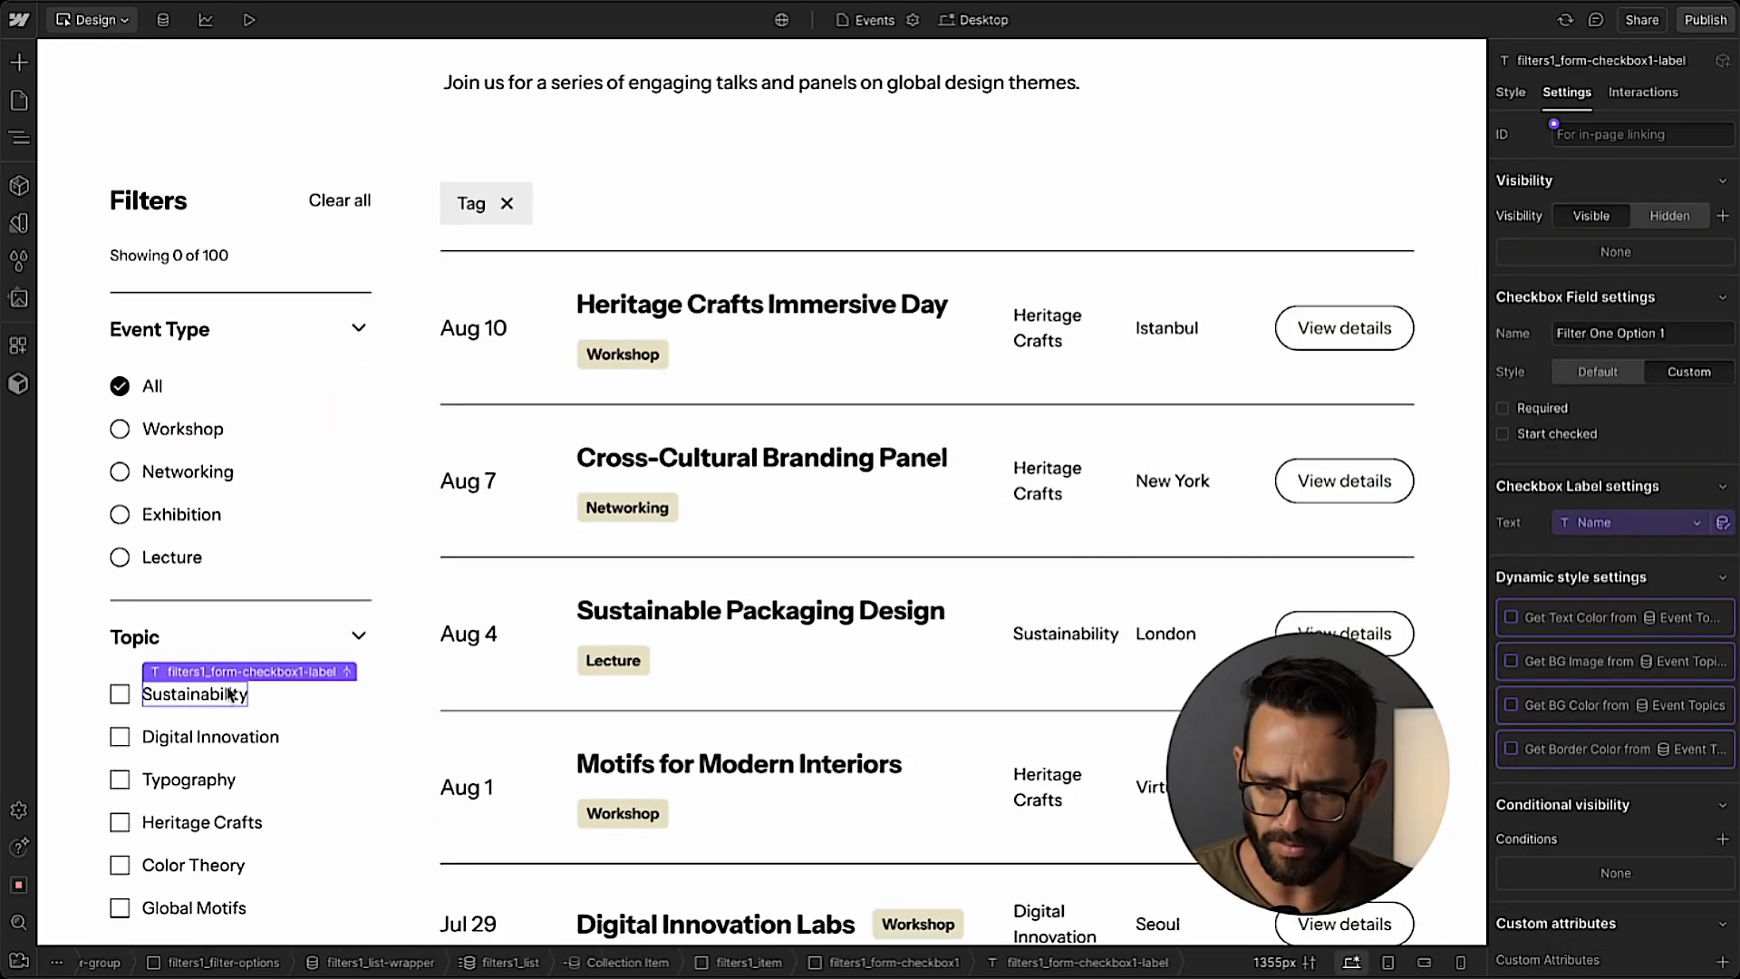
scroll(1605, 785, "down", 3)
left_click(1606, 785)
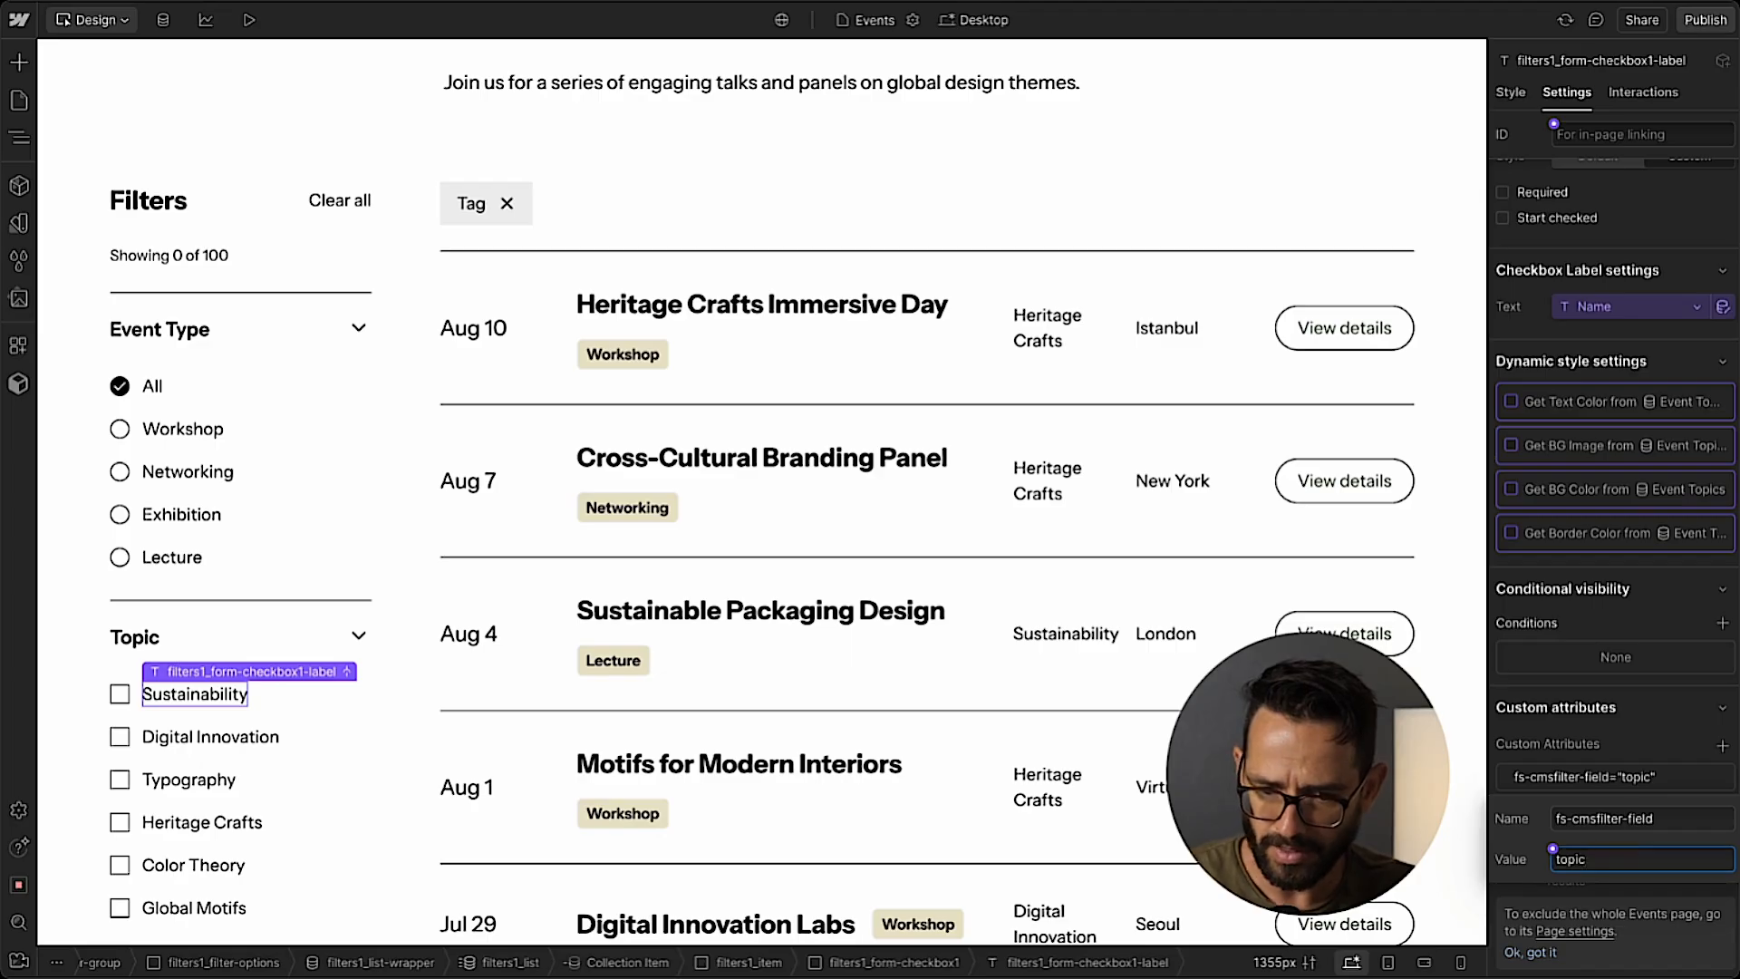
Add the custom attribute fs-cmsfilter-field with the value topic to the Sustainability text block in the Sustainable Packaging Design event.
left_click(1024, 639)
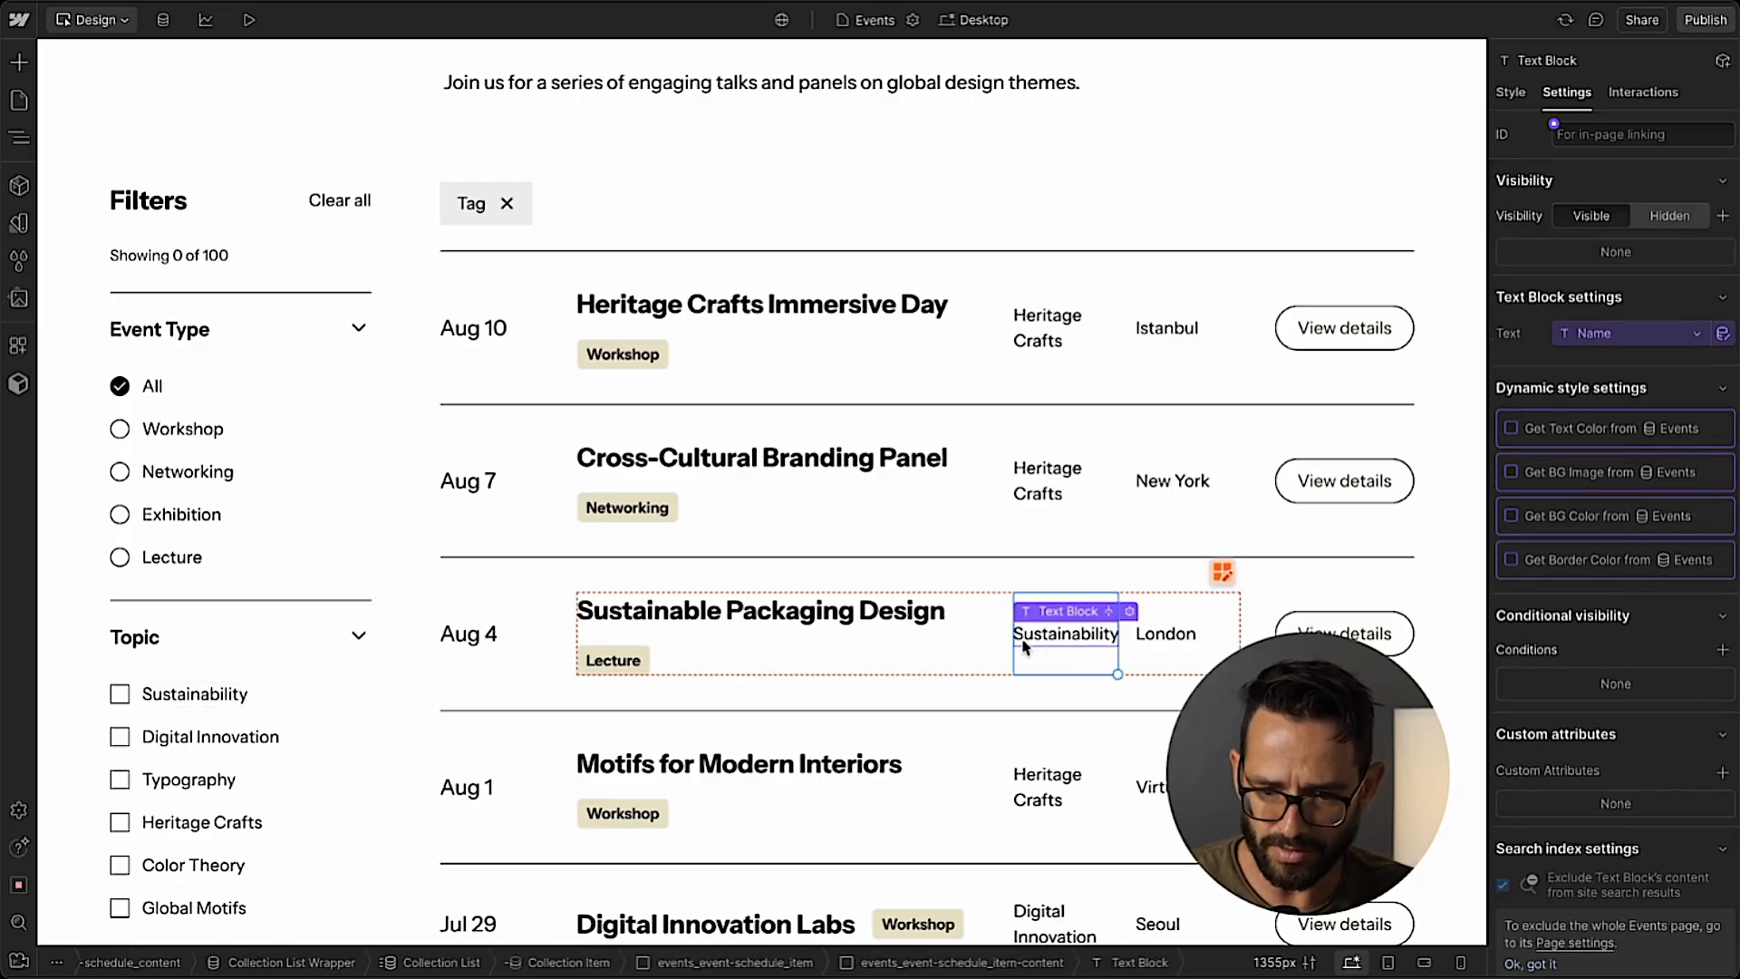
left_click(1720, 773)
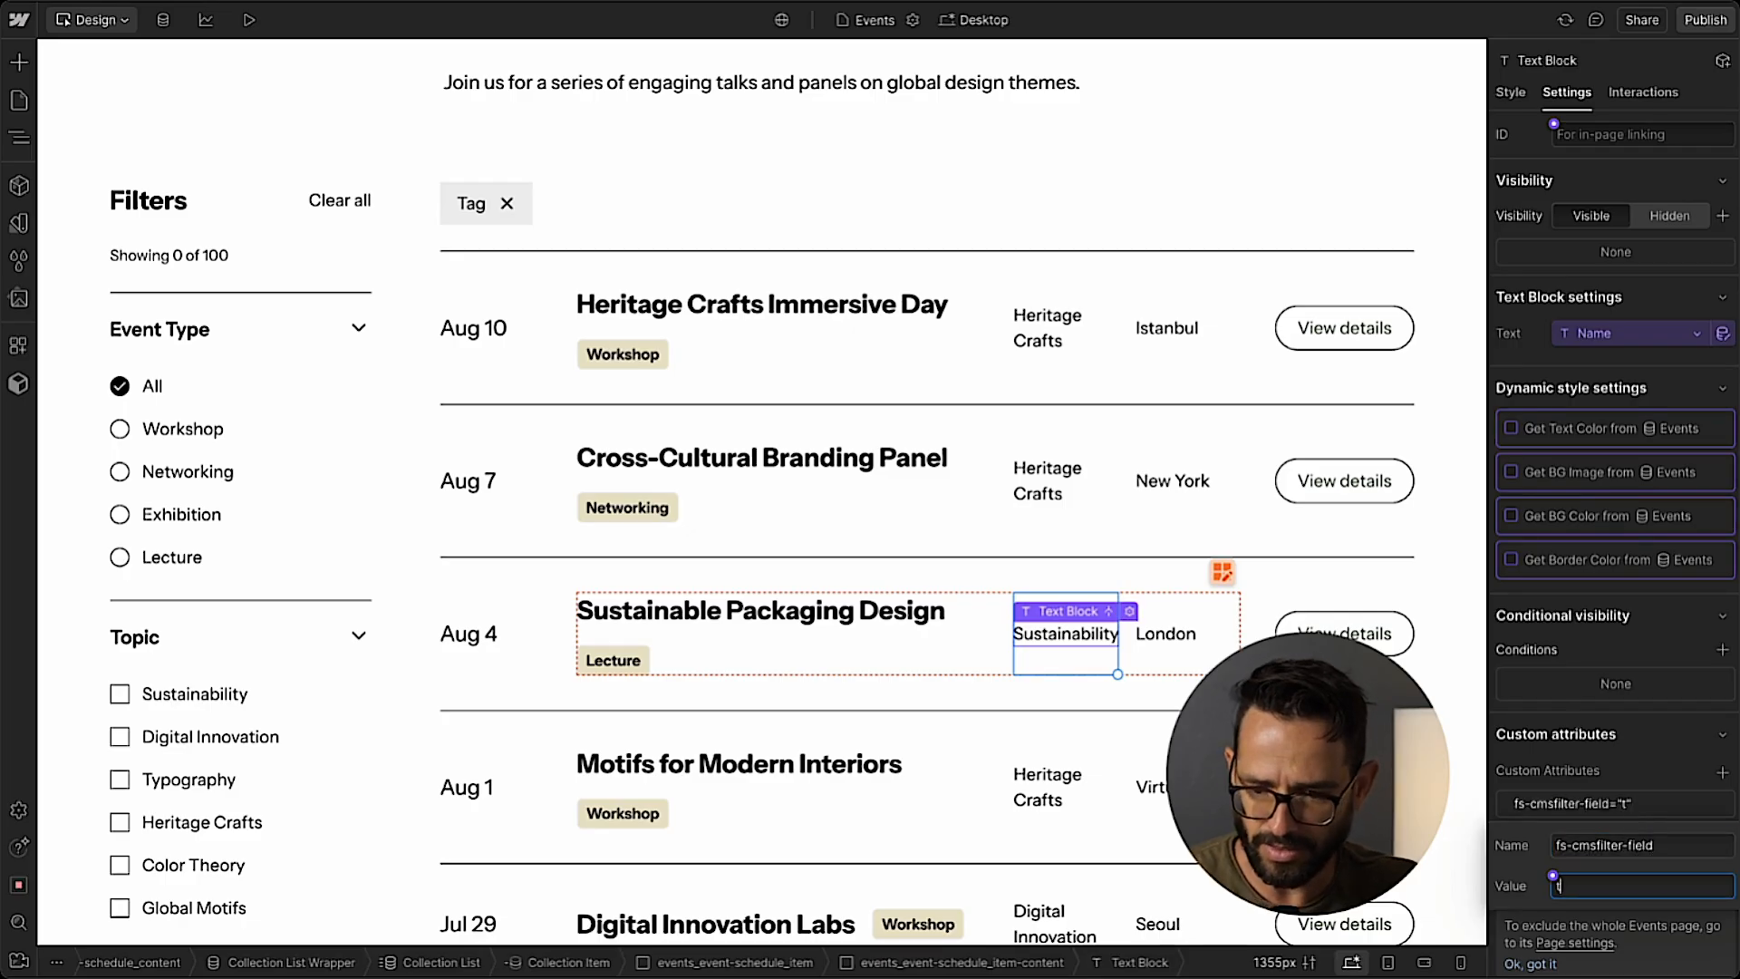
key("Return")
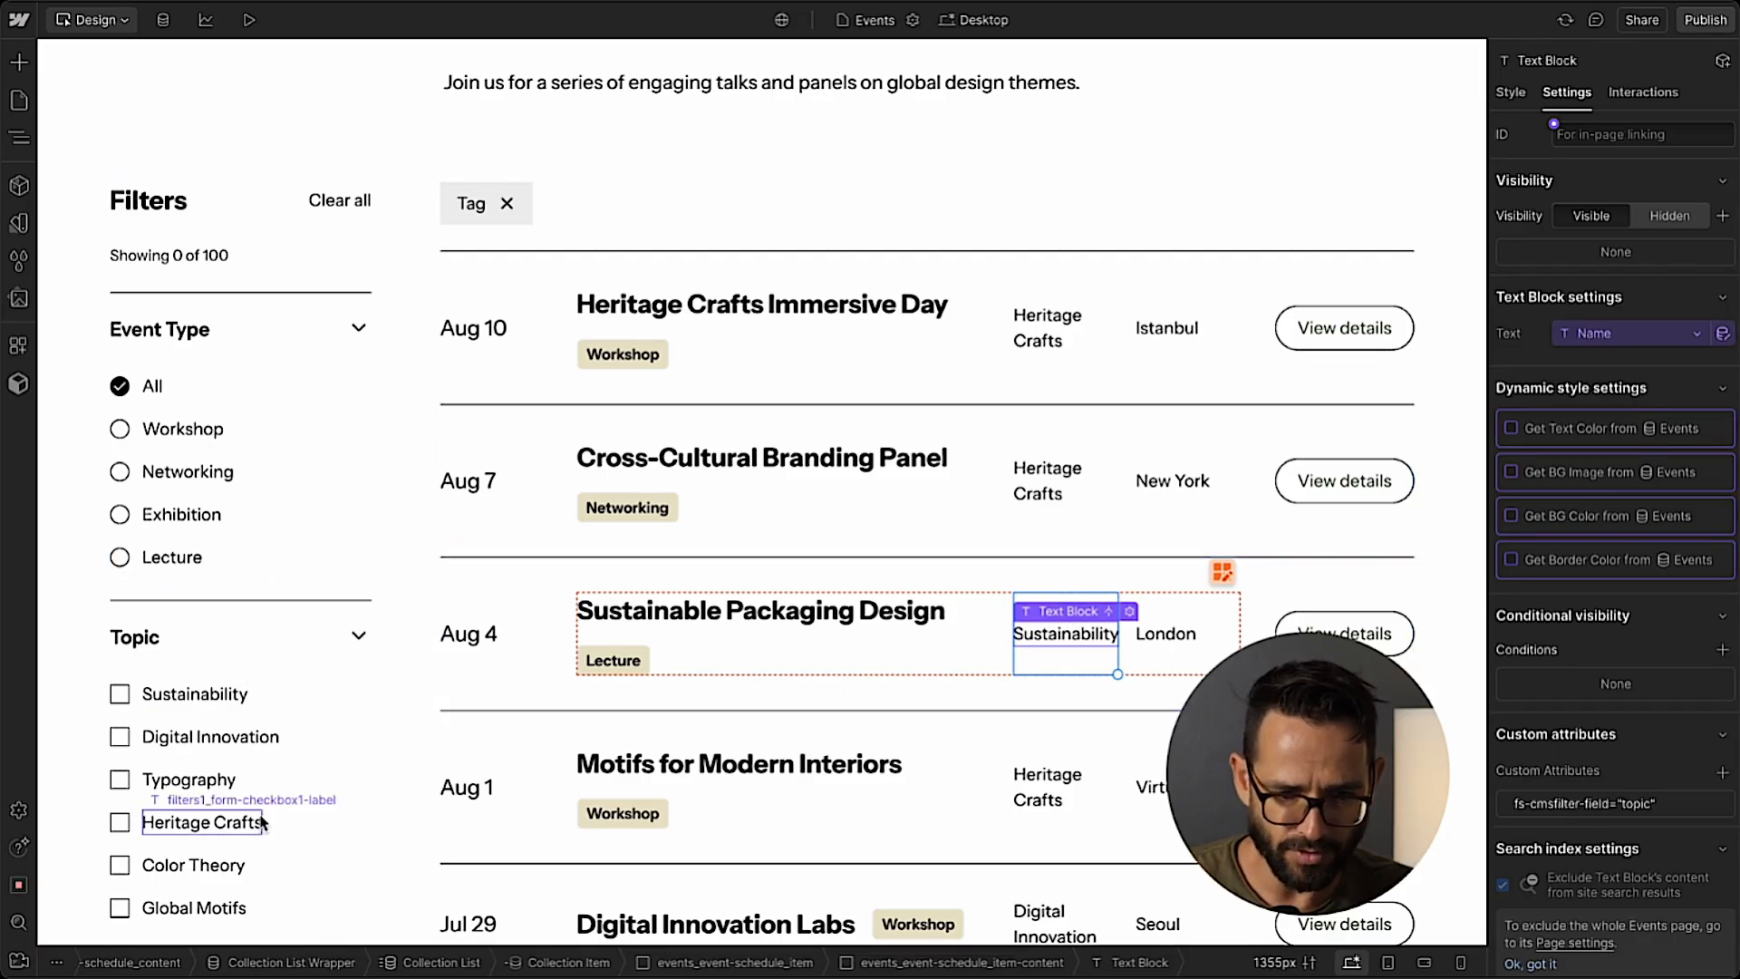
Look over the filter groups on the Events page and publish the site.
scroll(283, 705, "down", 2)
scroll(283, 705, "up", 2)
scroll(284, 707, "down", 1)
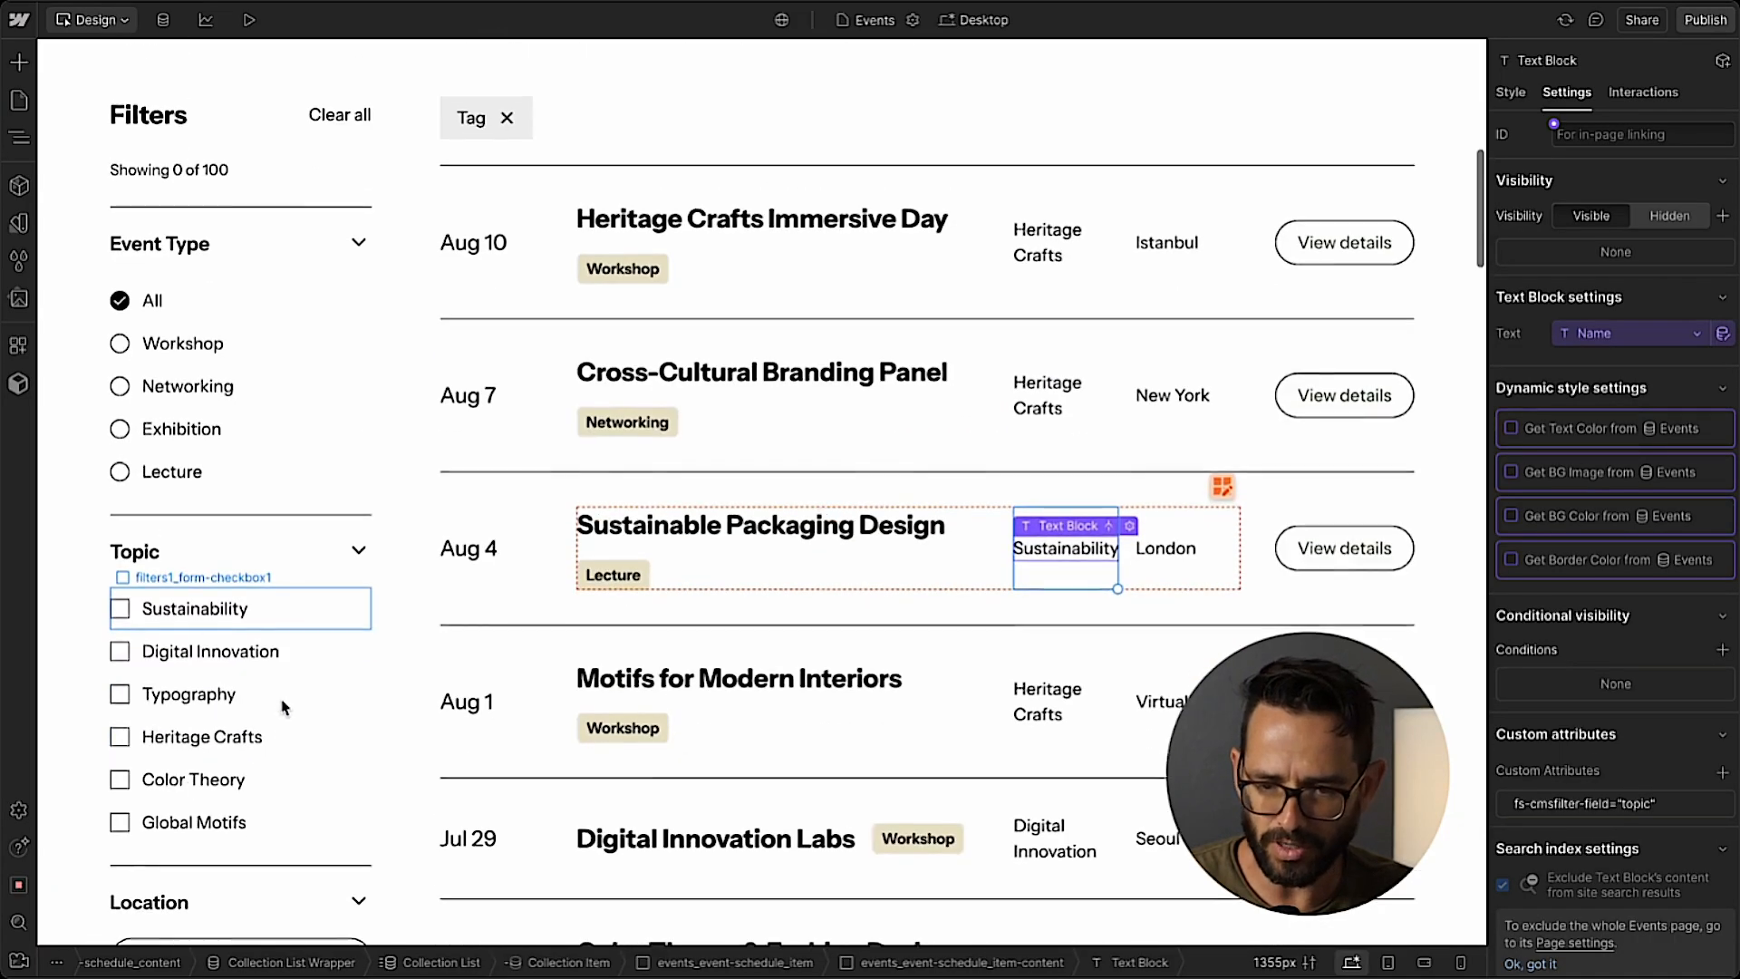
scroll(283, 705, "up", 1)
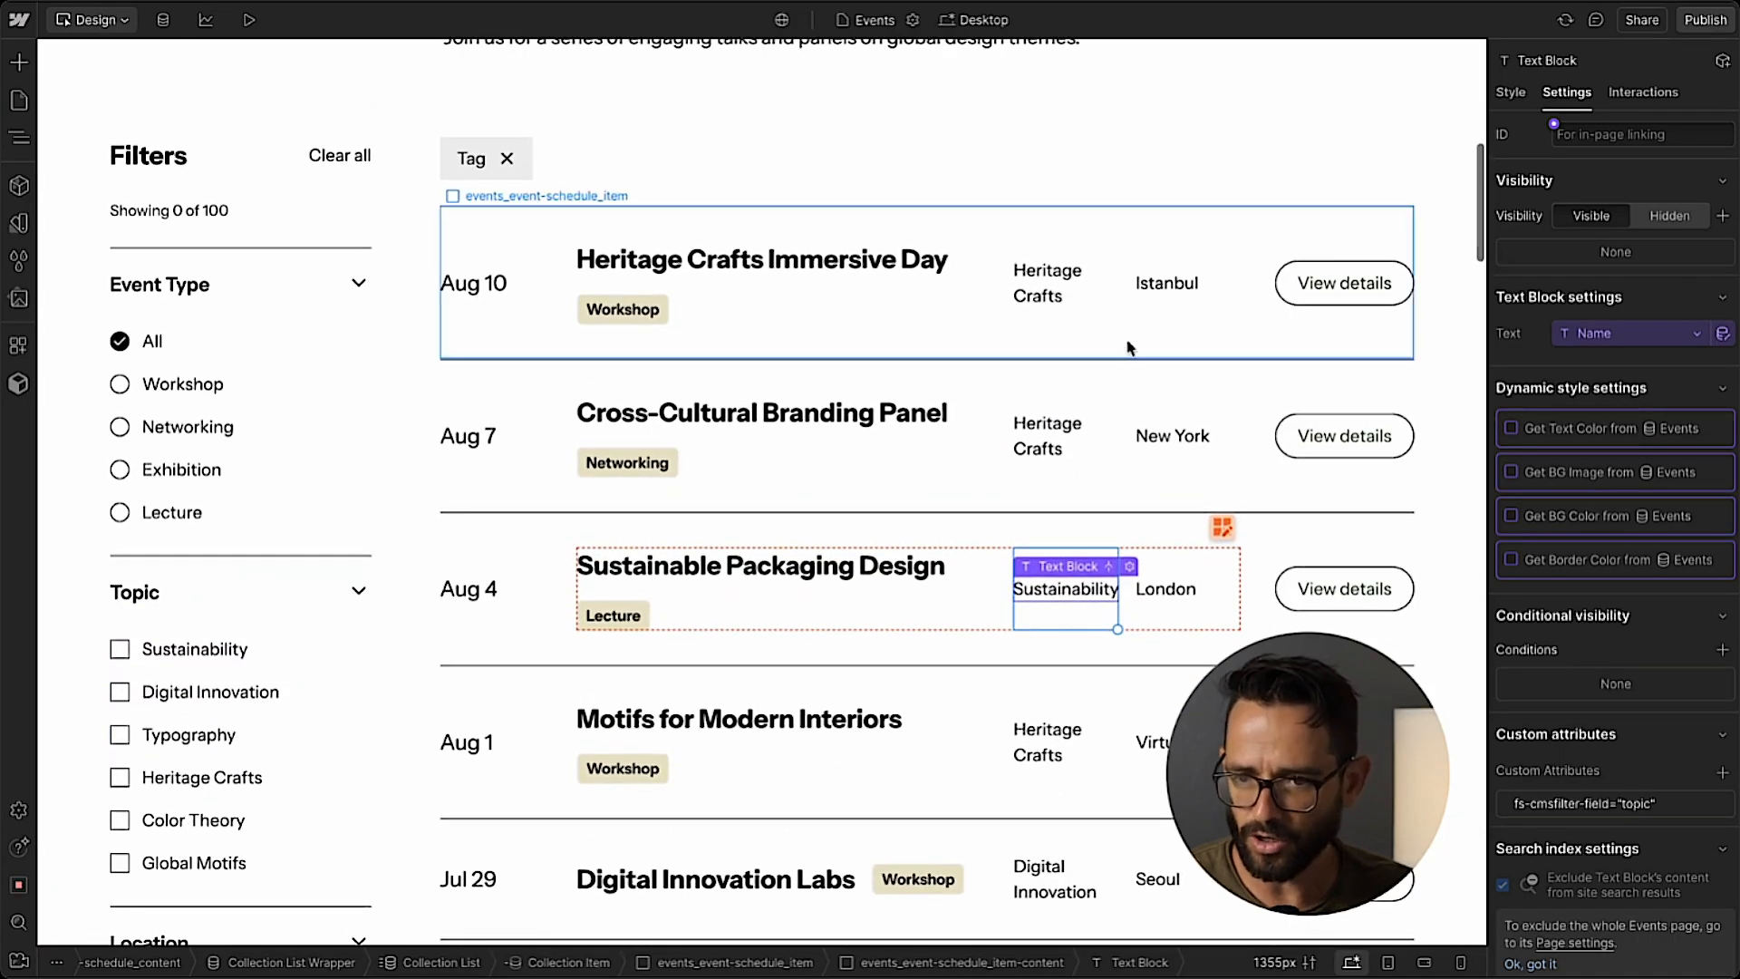
left_click(1716, 20)
left_click(1505, 316)
scroll(472, 335, "down", 4)
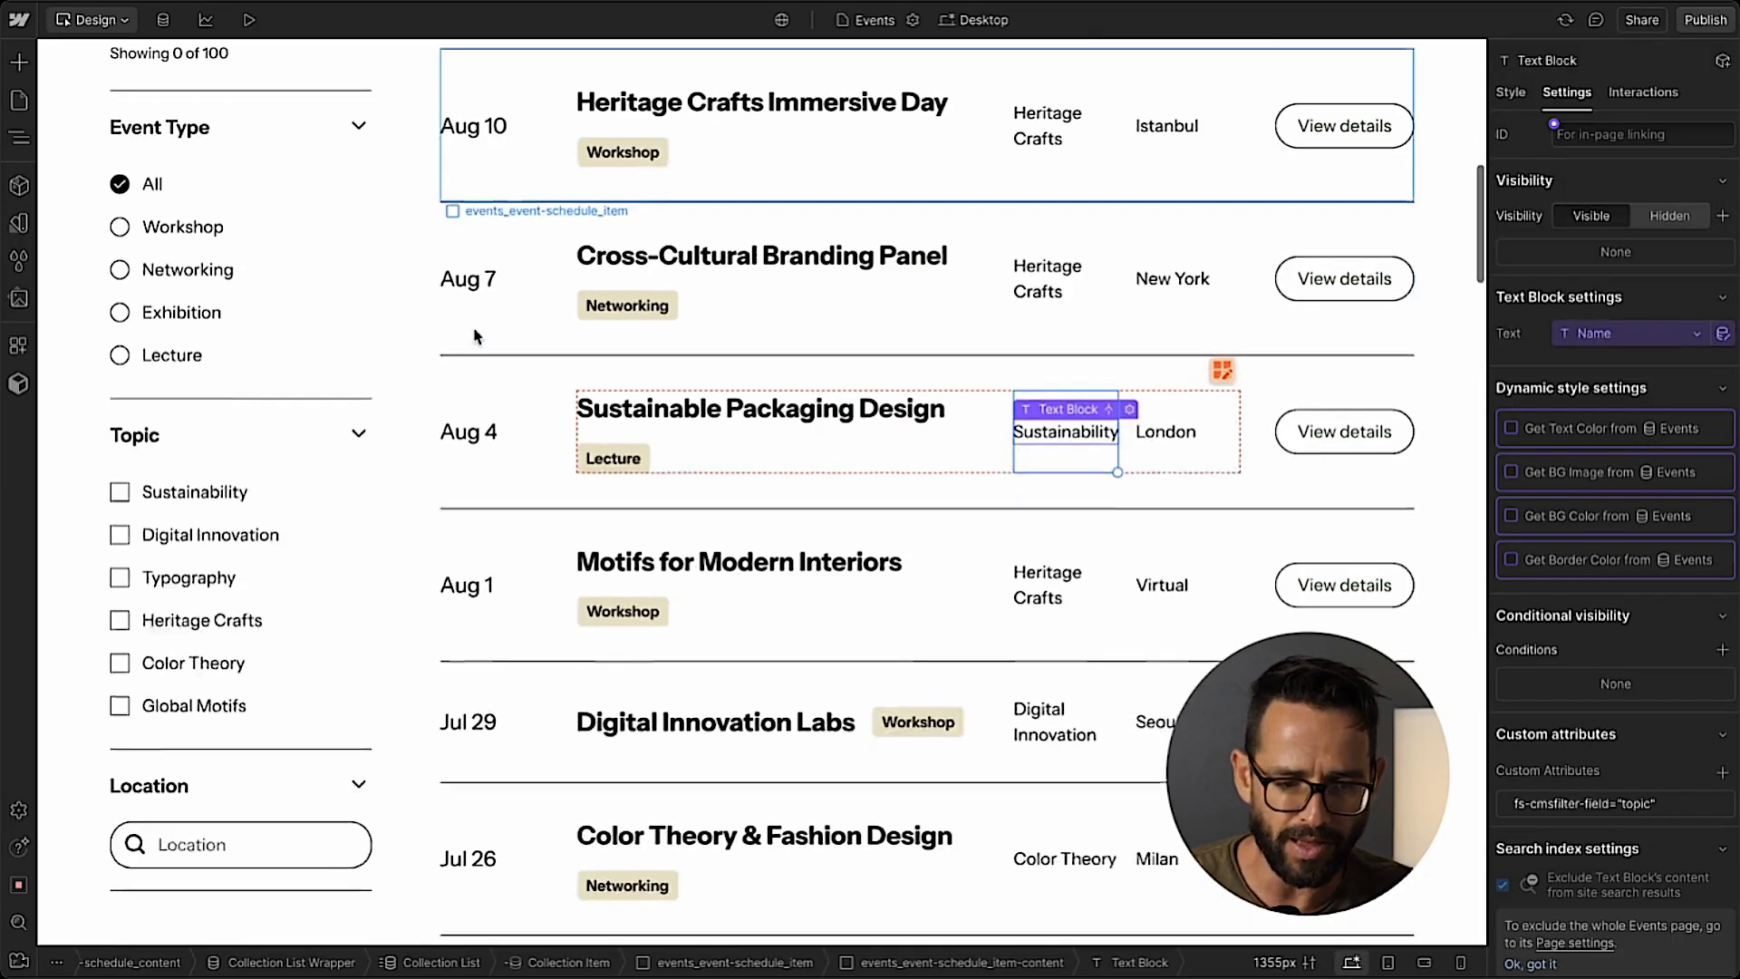
scroll(257, 782, "up", 6)
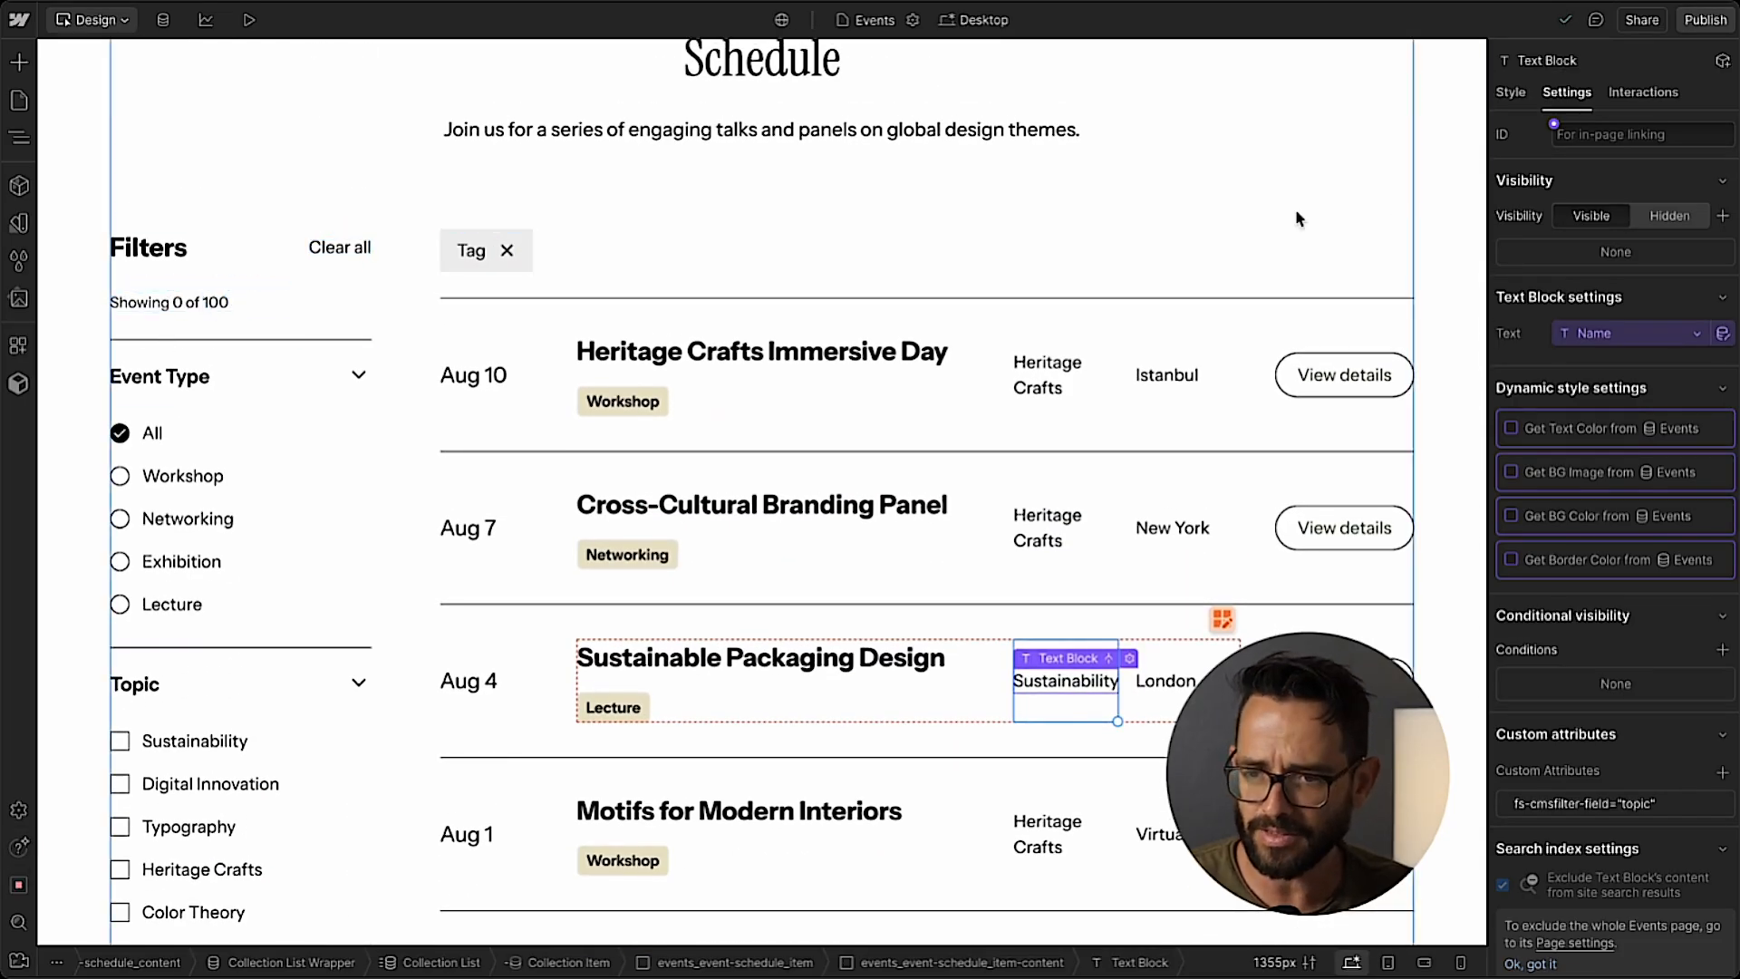
left_click(1708, 20)
left_click(1619, 312)
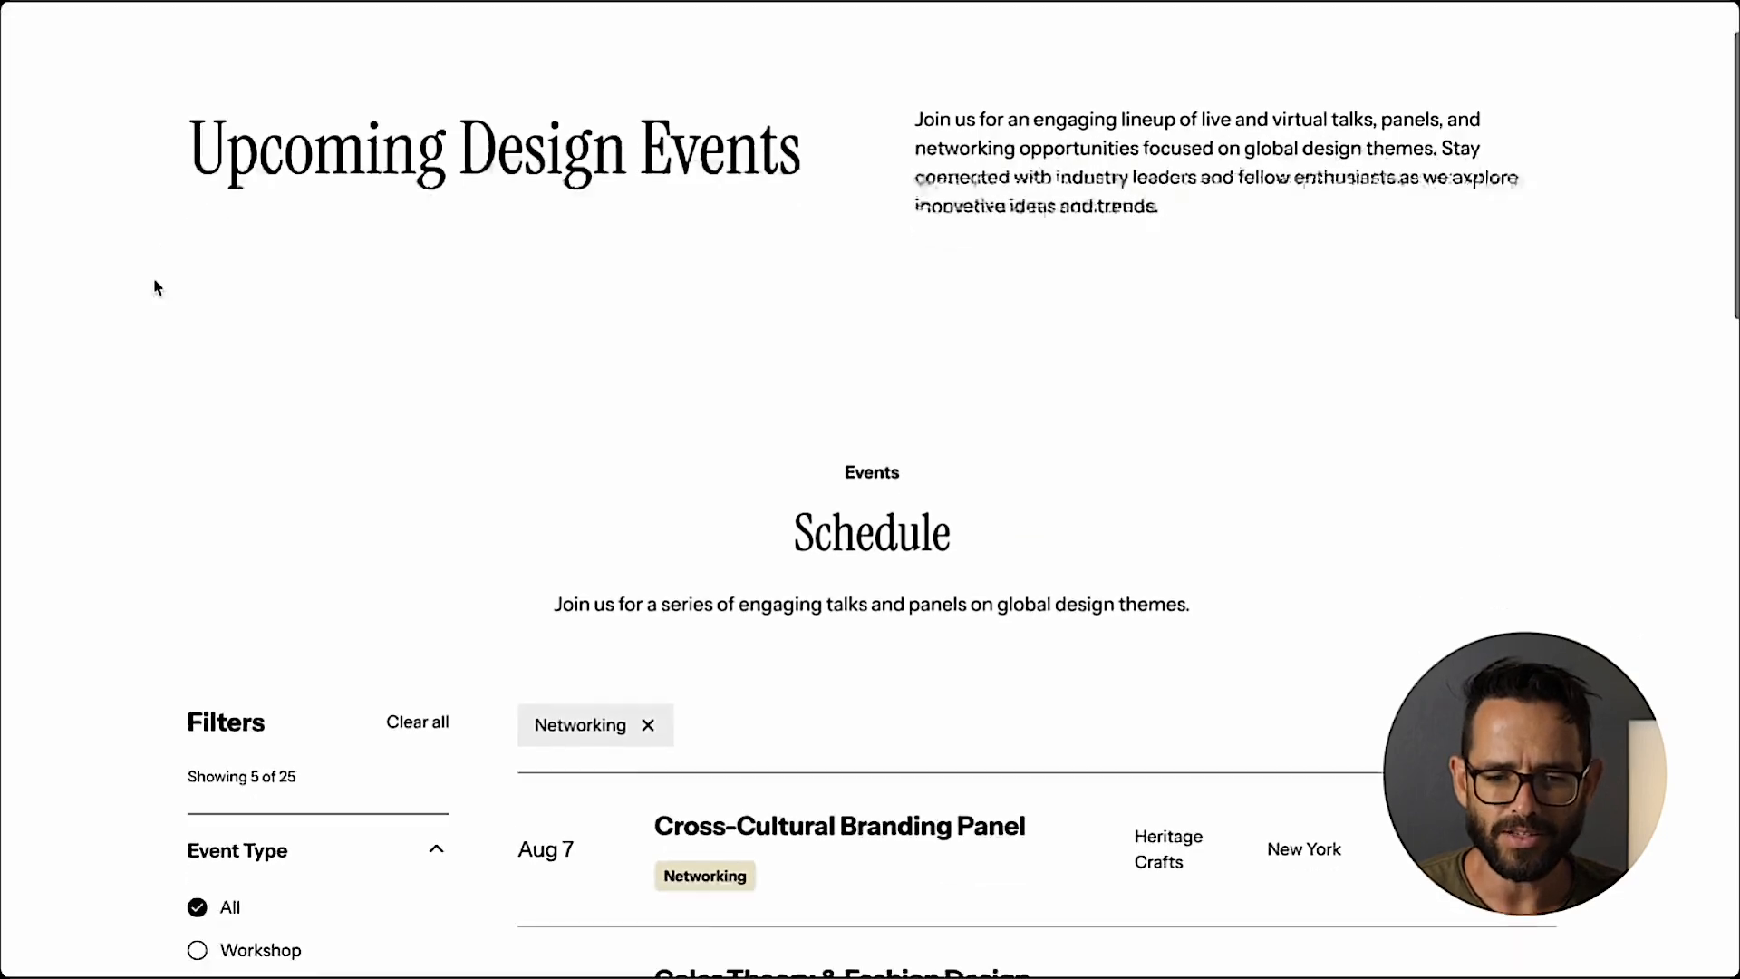
On the published Events page, filter the schedule by the event type Workshop, switch to Networking, and review the listed events.
scroll(154, 277, "down", 4)
scroll(154, 277, "down", 2)
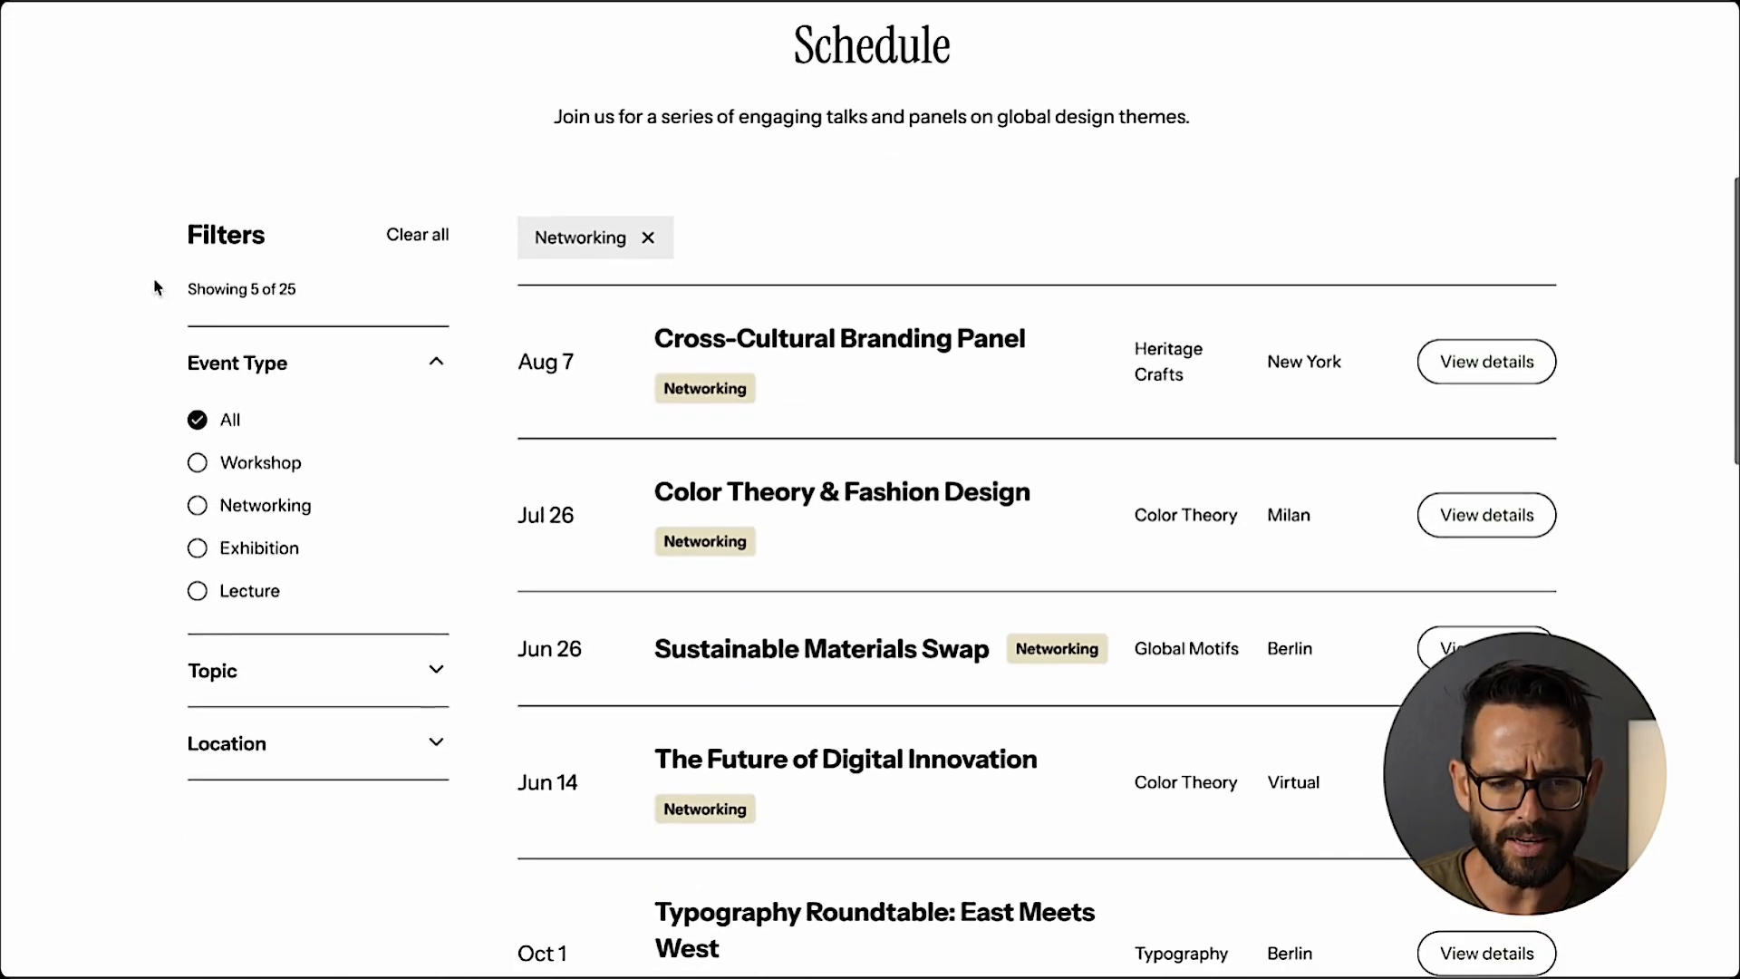
left_click(245, 469)
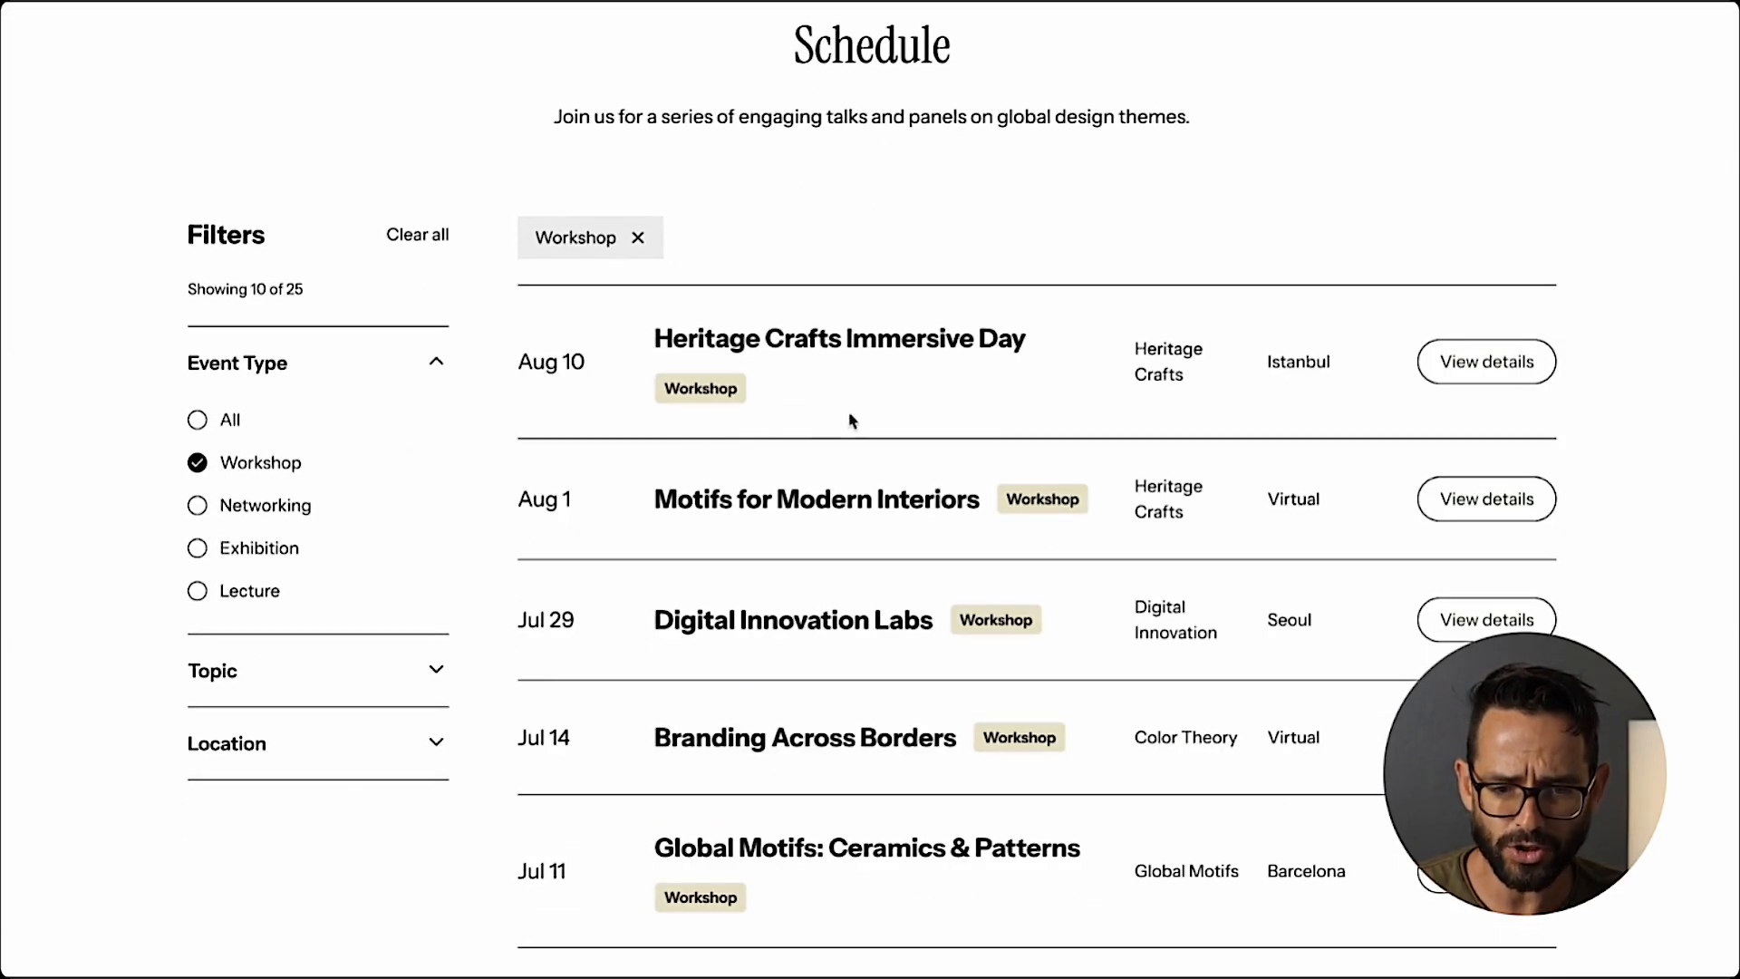
scroll(906, 676, "down", 2)
scroll(788, 668, "up", 3)
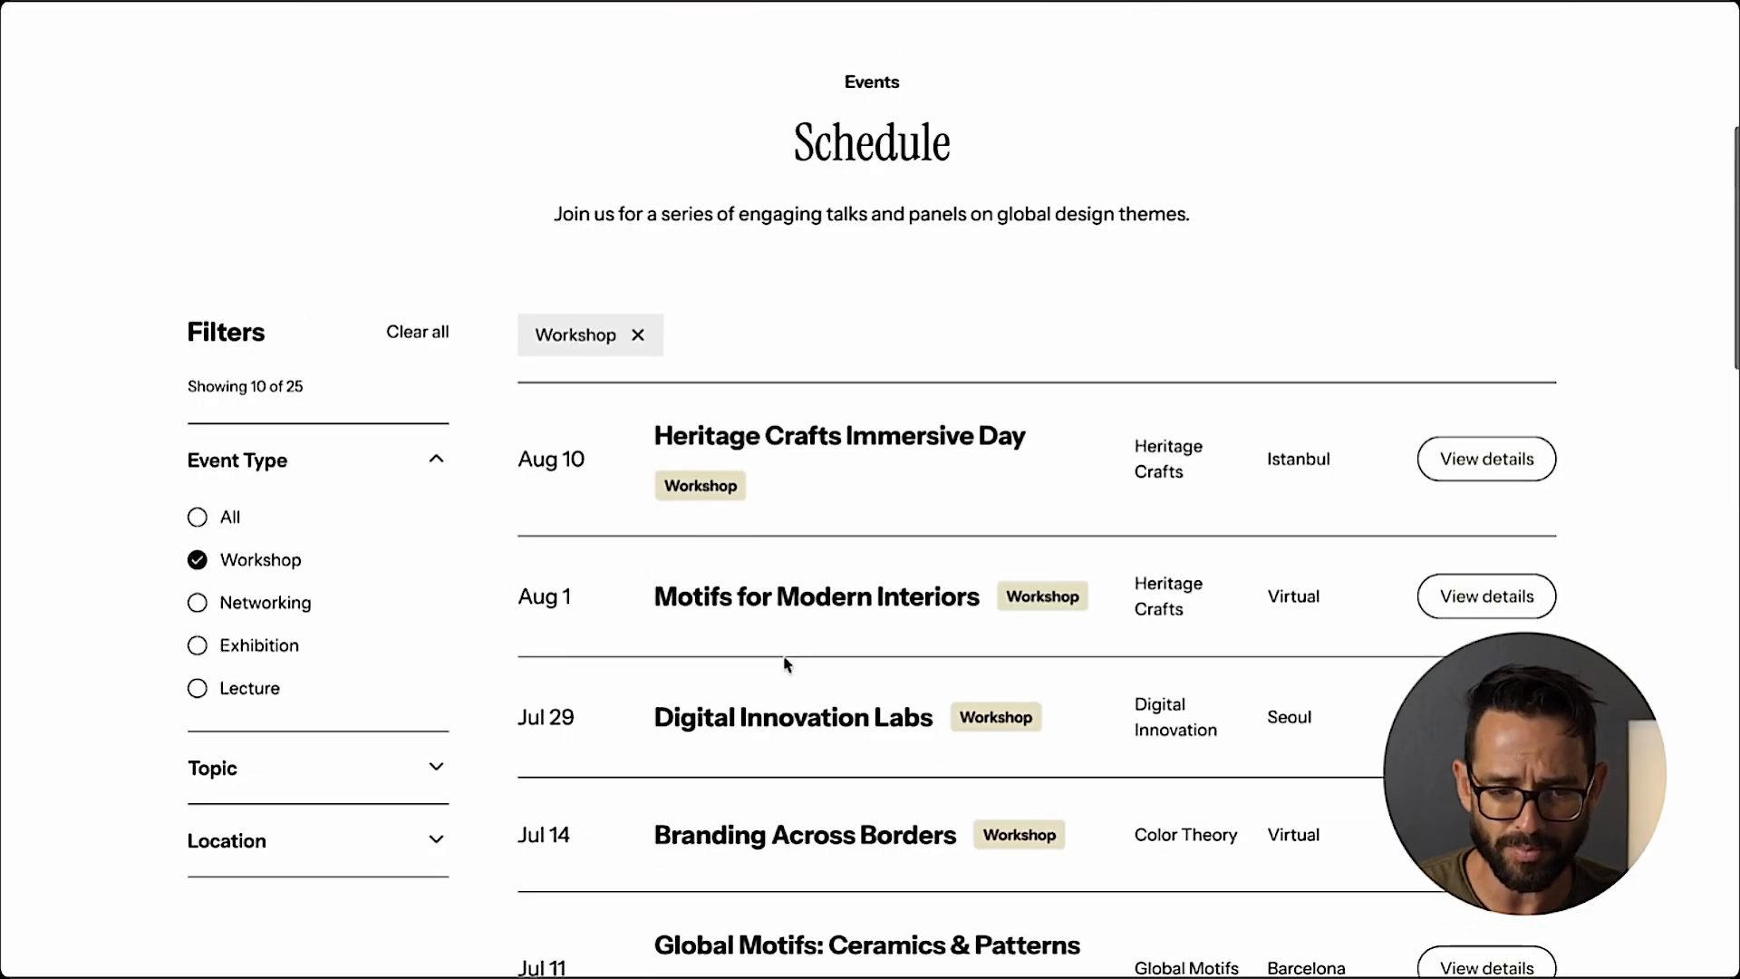
left_click(423, 602)
scroll(907, 729, "down", 2)
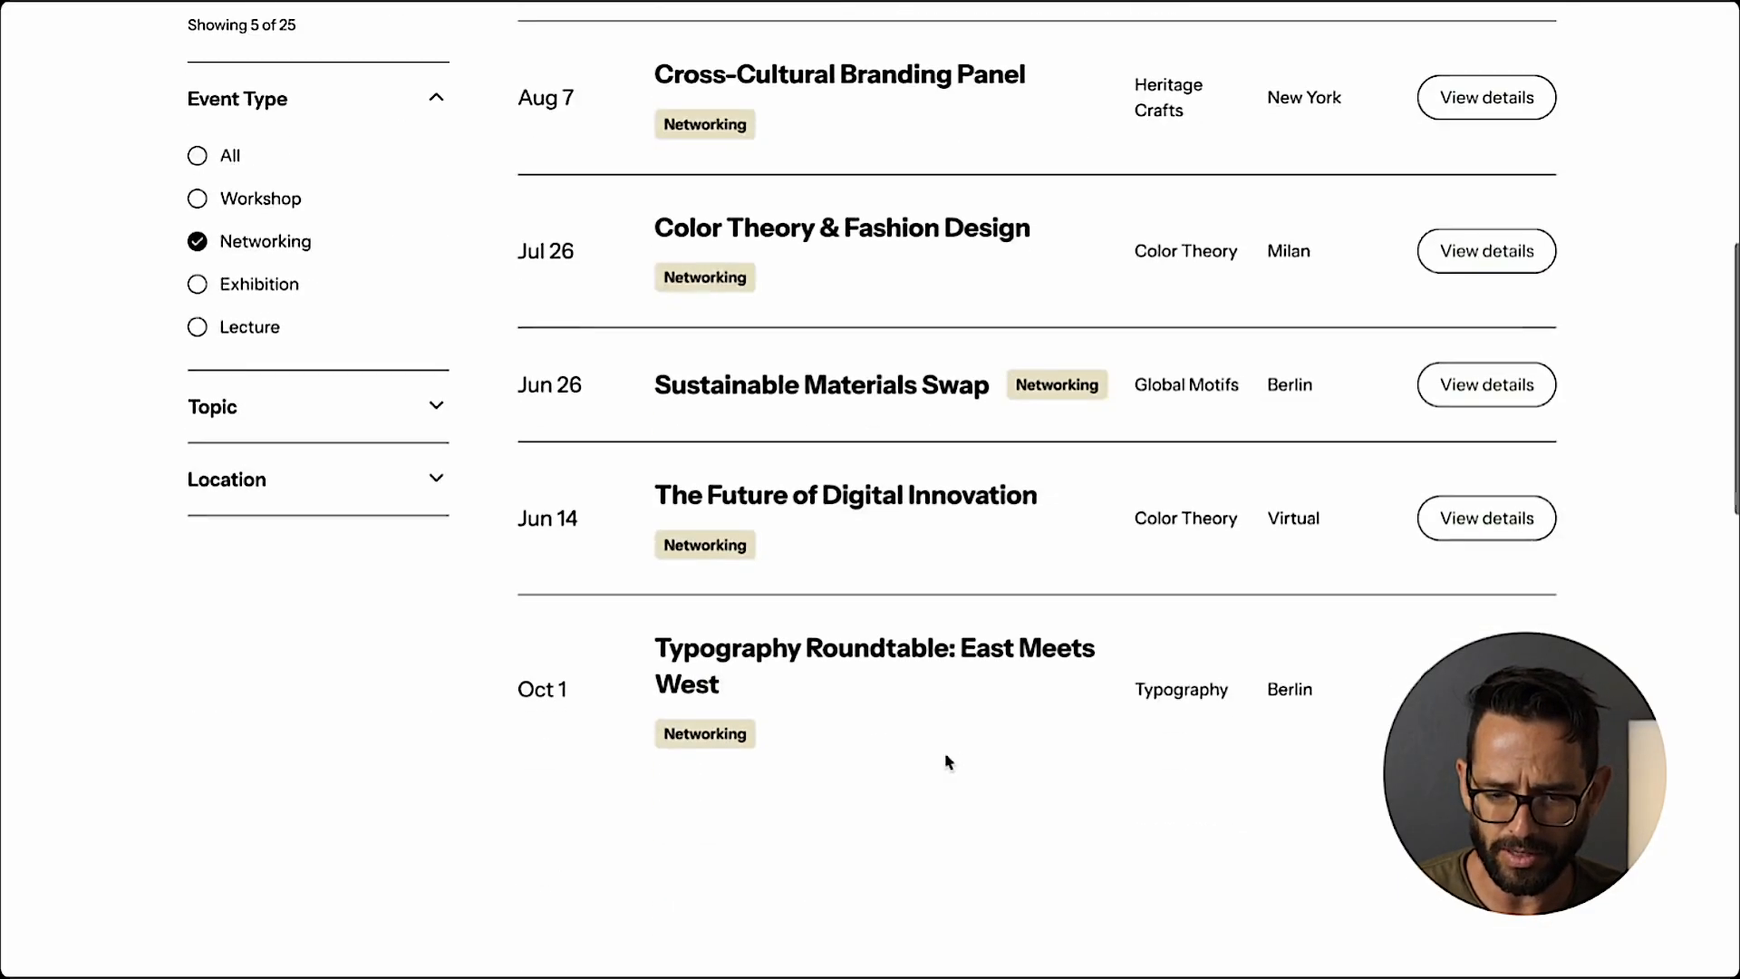
scroll(943, 761, "up", 3)
Expand the Topic filters and test Sustainability and Digital Innovation, then replace Sustainability with Typography alongside the Networking event type.
left_click(191, 791)
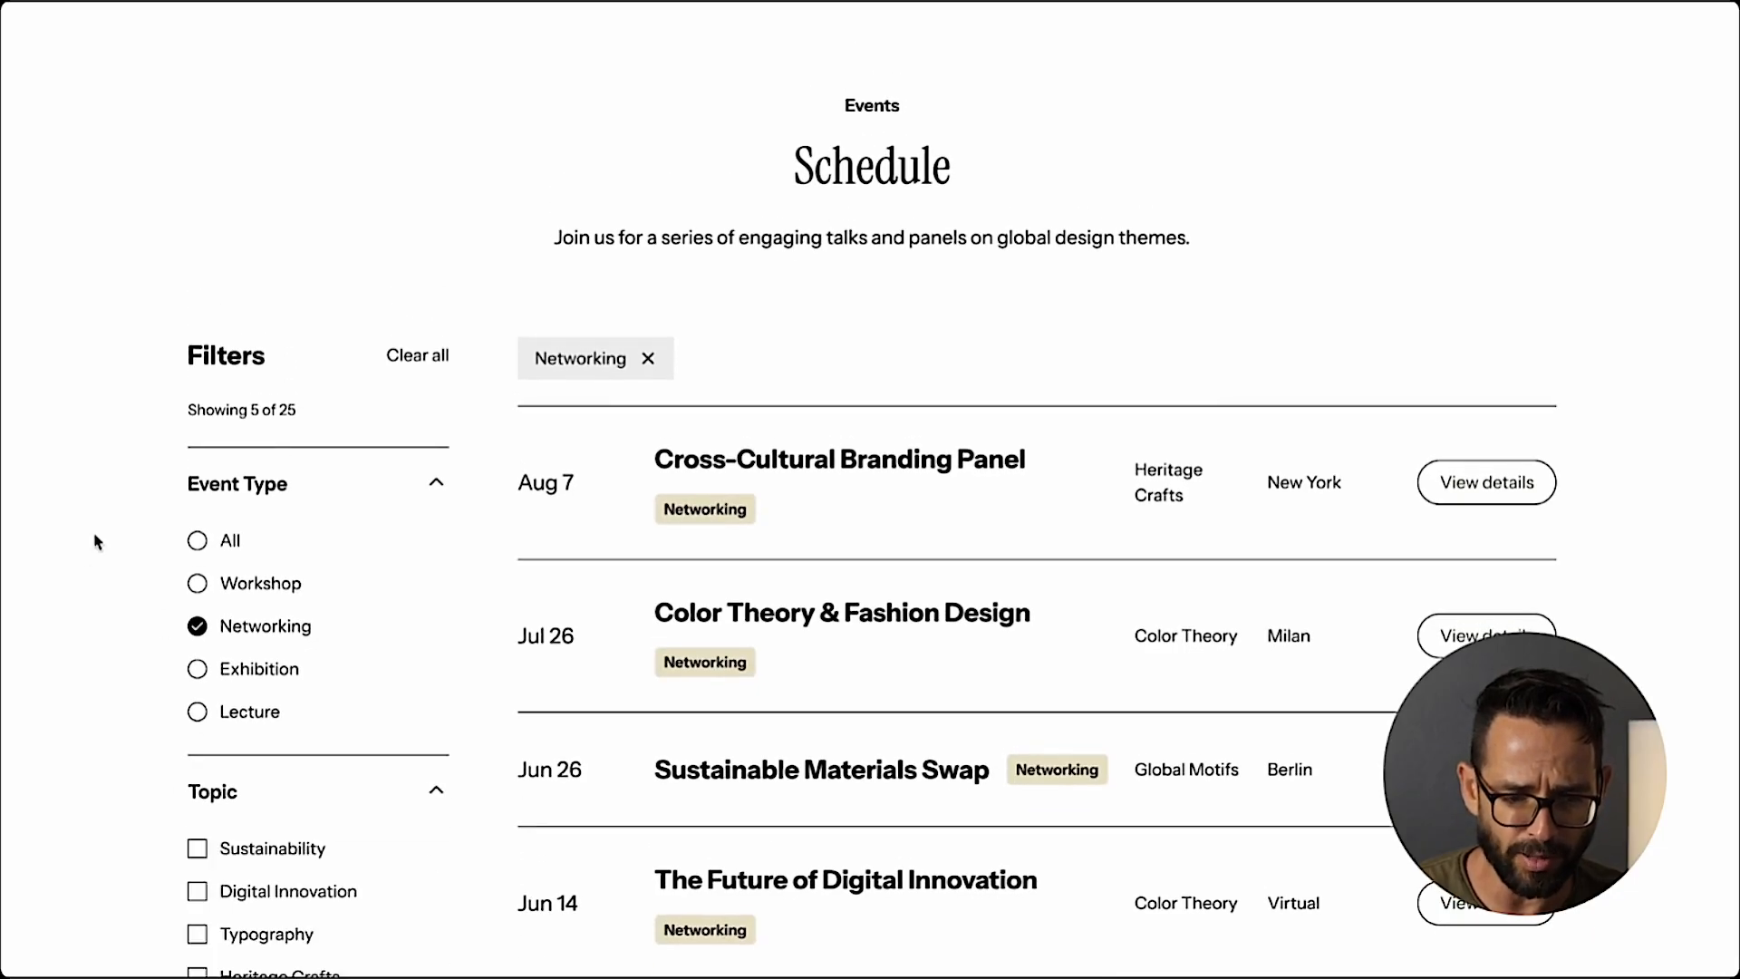
scroll(193, 553, "down", 3)
left_click(197, 521)
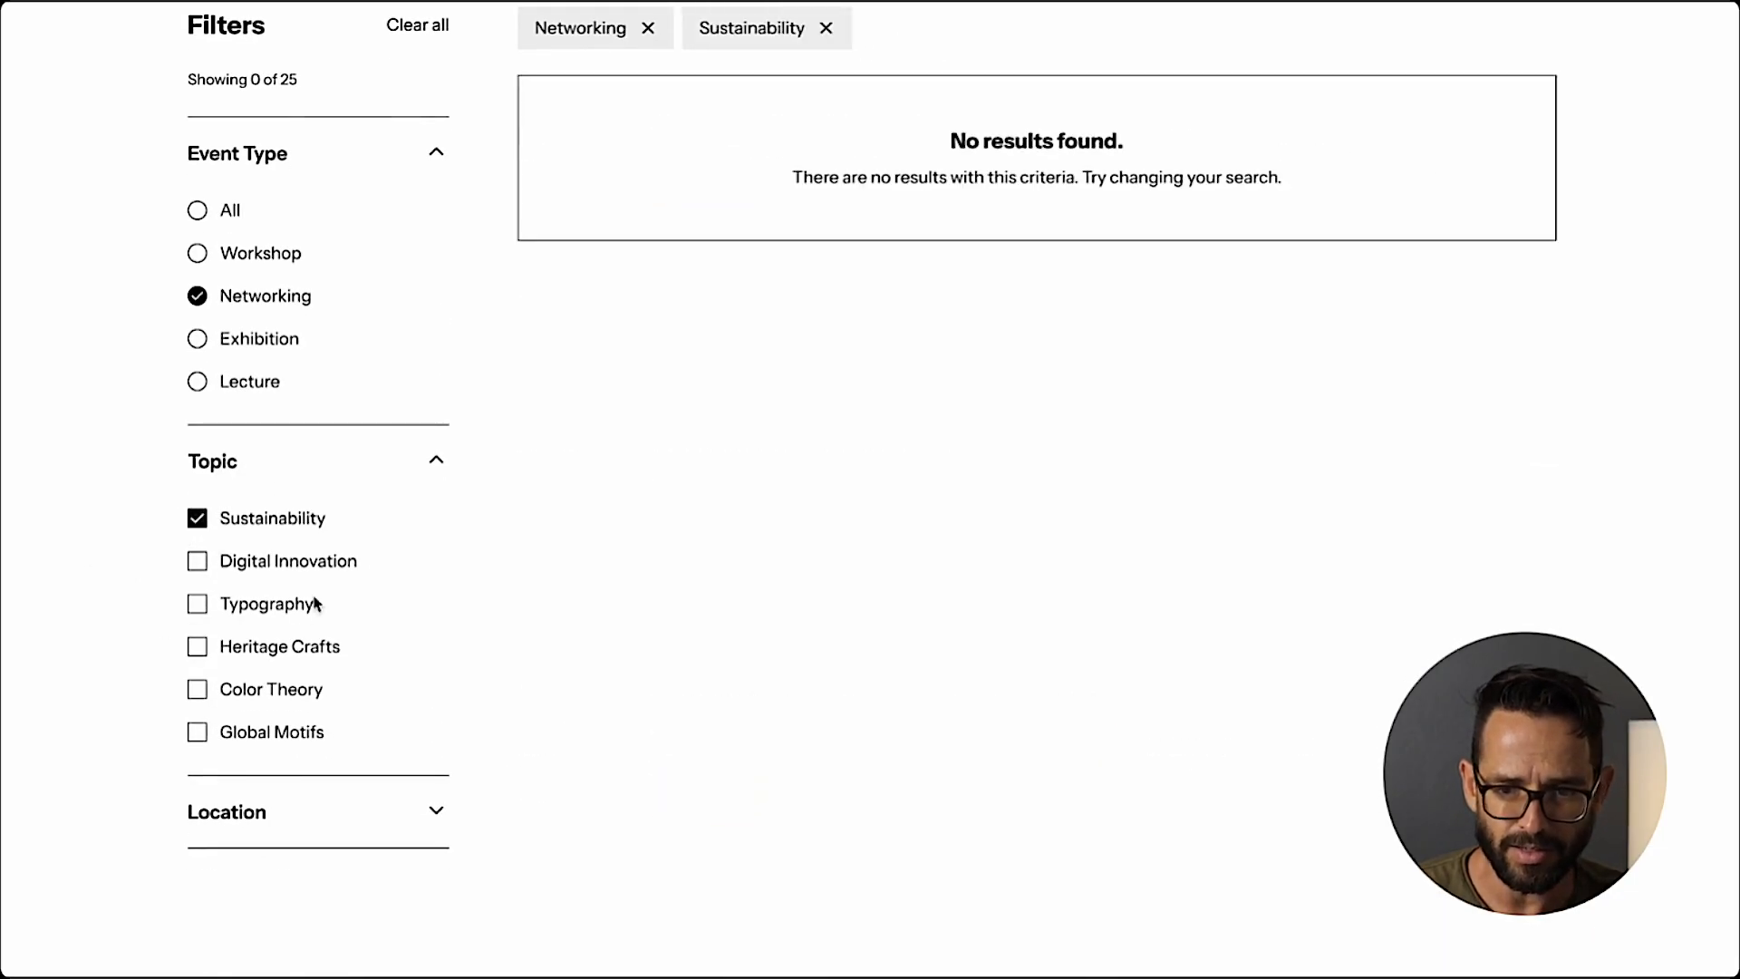
scroll(637, 466, "up", 2)
scroll(221, 590, "down", 3)
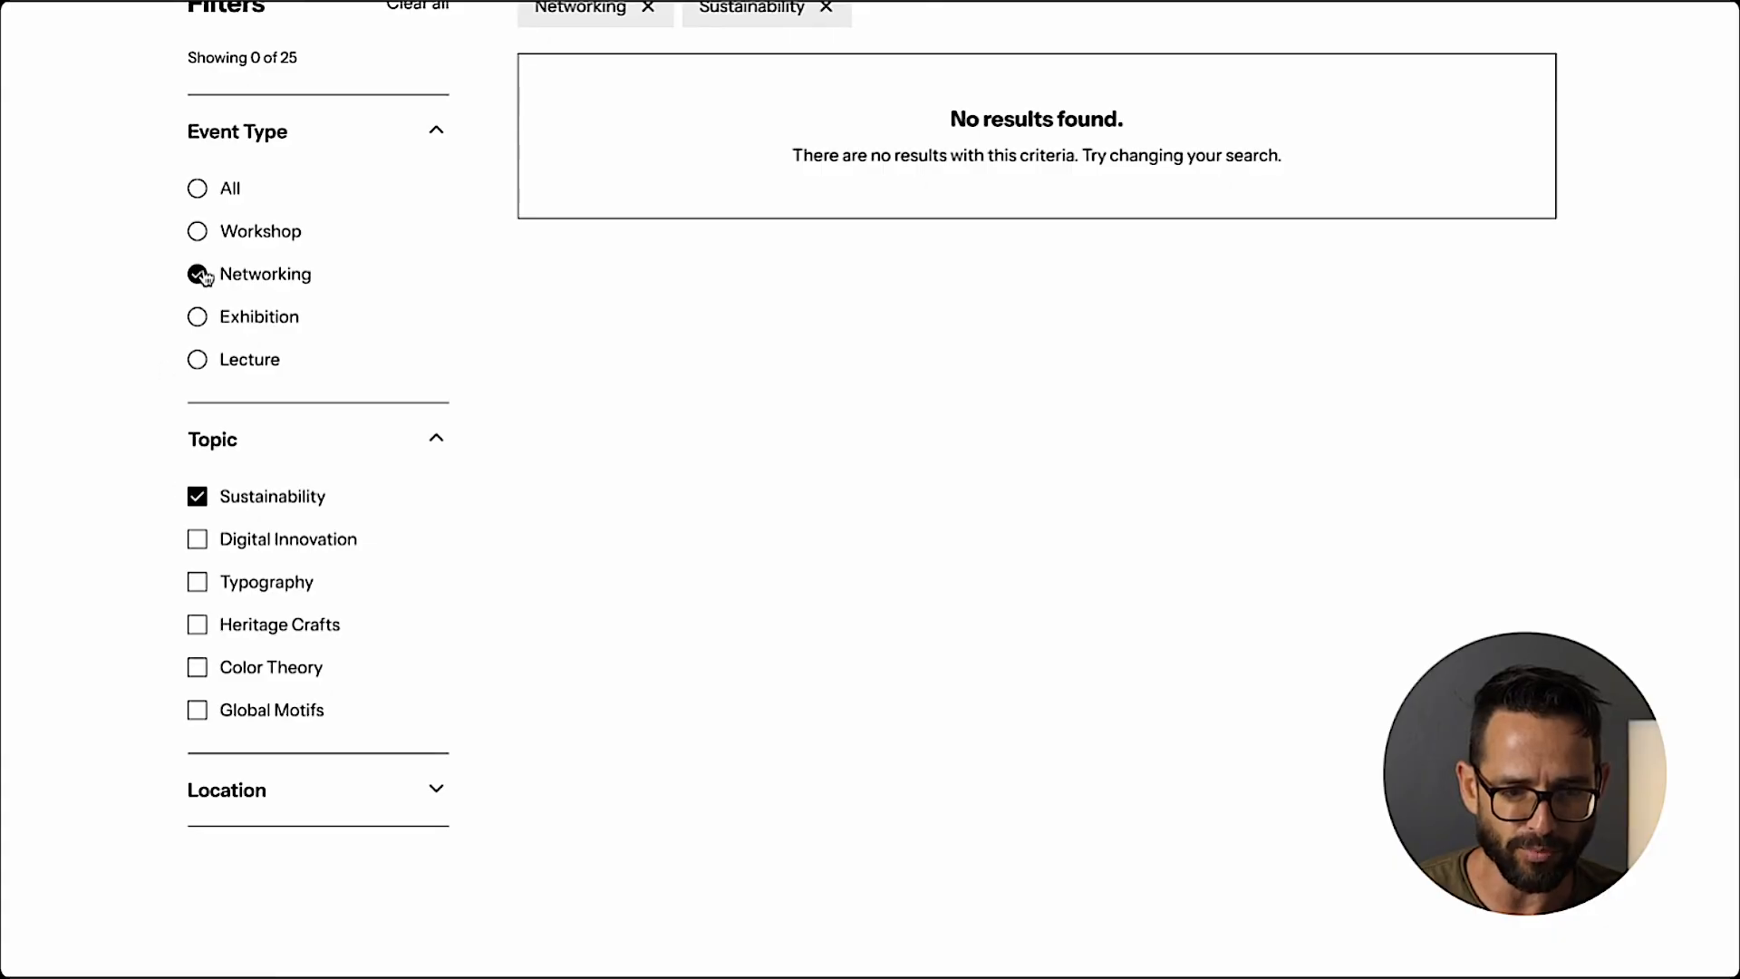
left_click(198, 540)
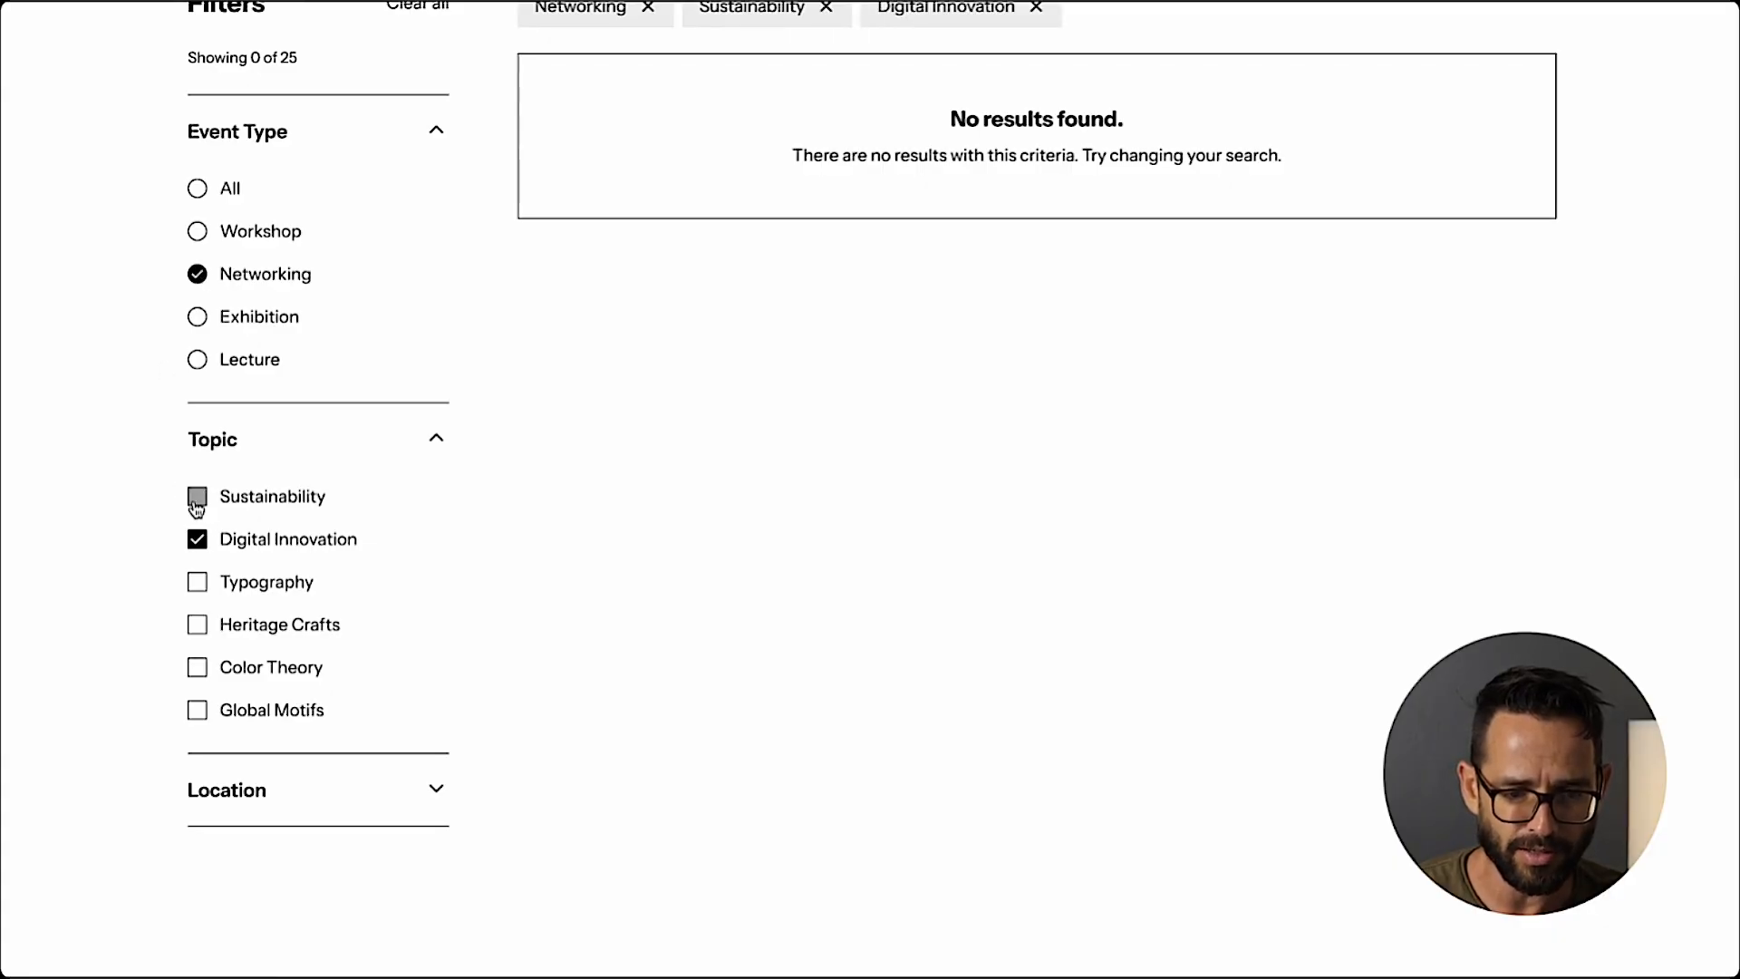
left_click(197, 496)
left_click(197, 582)
scroll(607, 507, "up", 3)
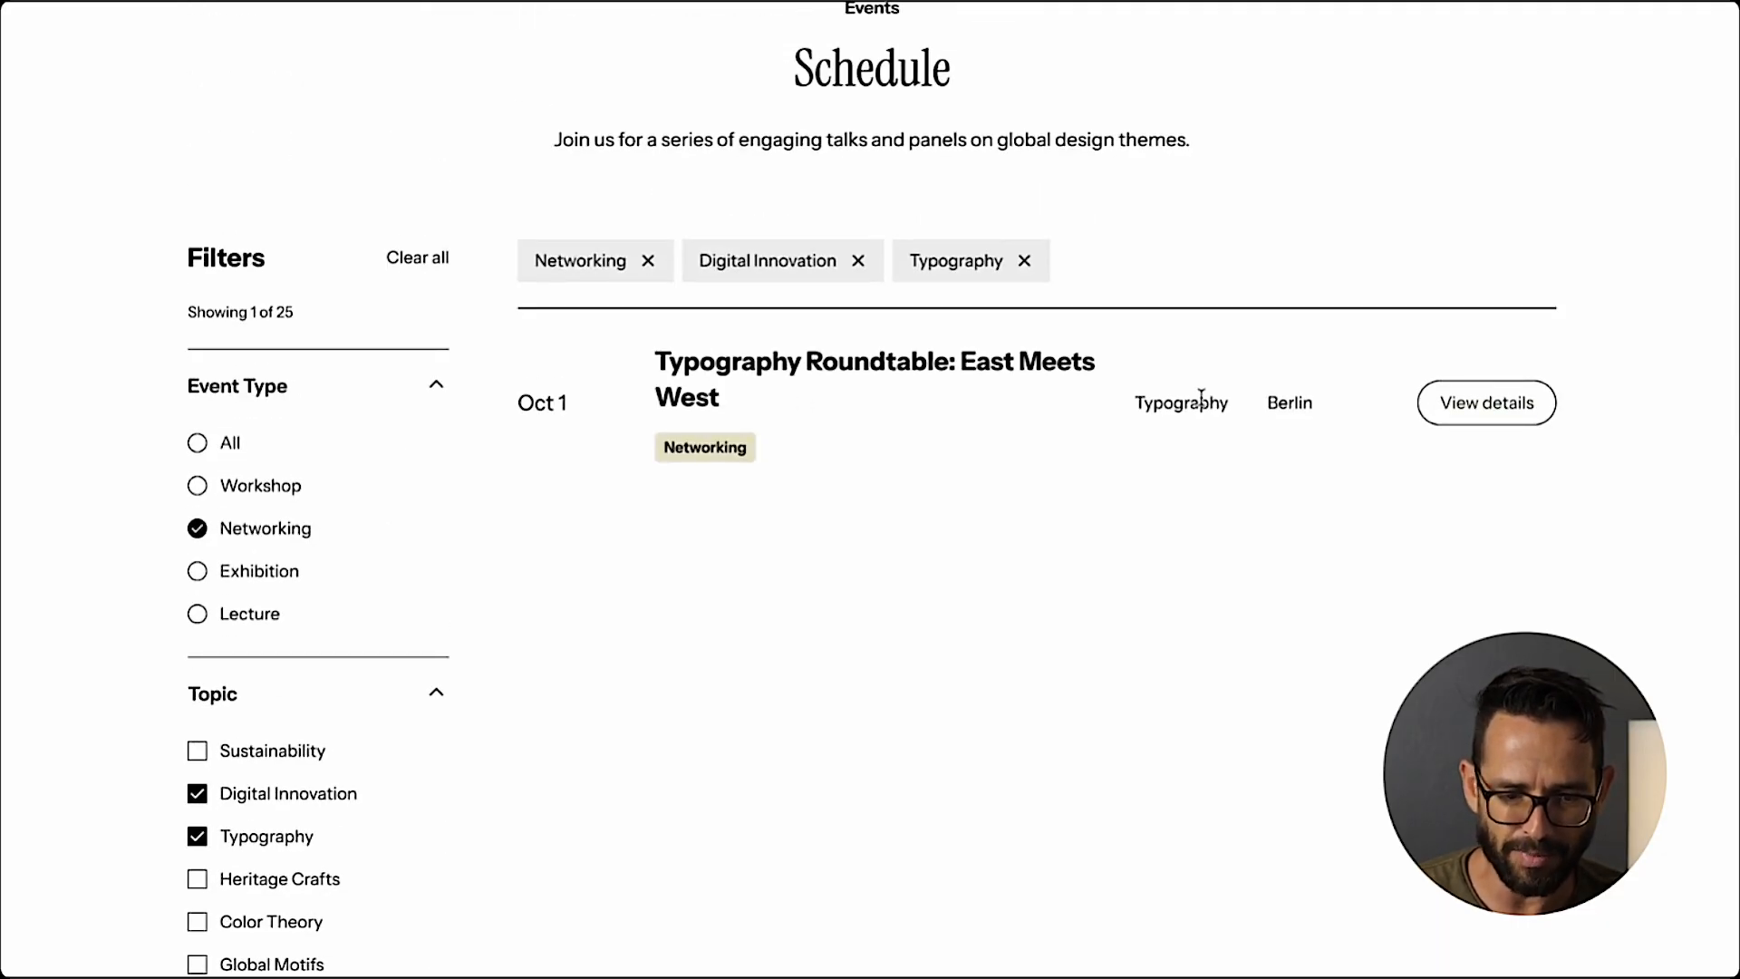
Remove the Digital Innovation filter, try the All event type, clear all filters, and check the results count.
left_click(199, 795)
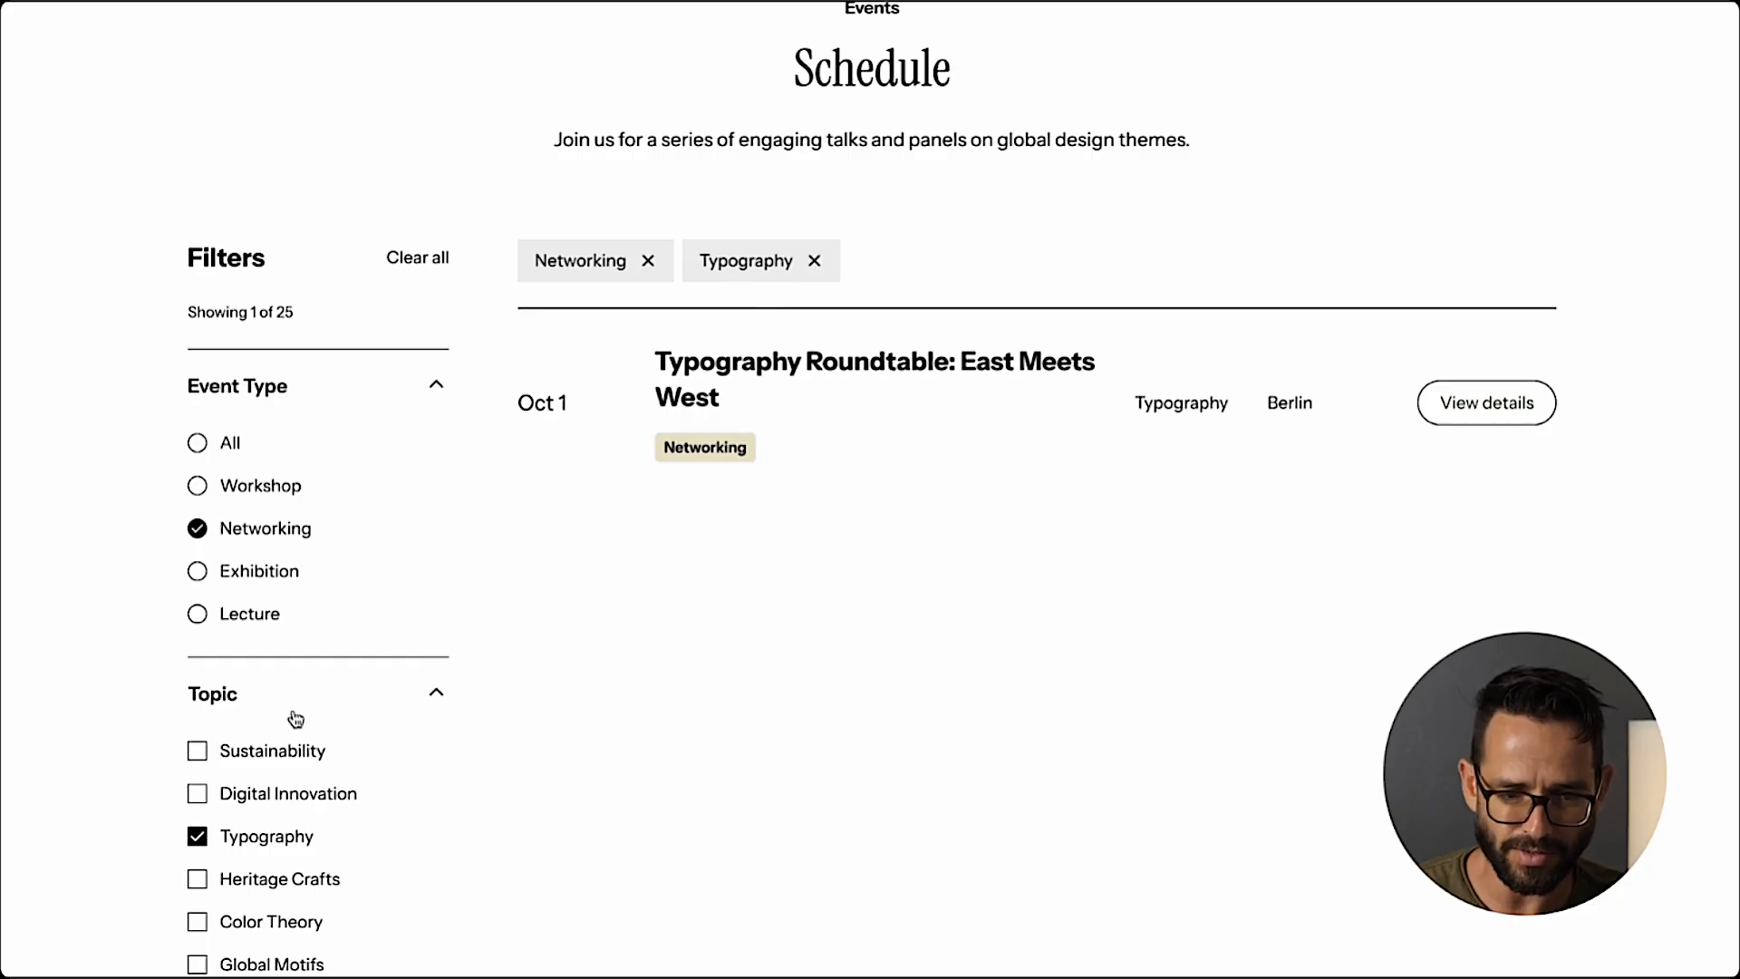
left_click(199, 445)
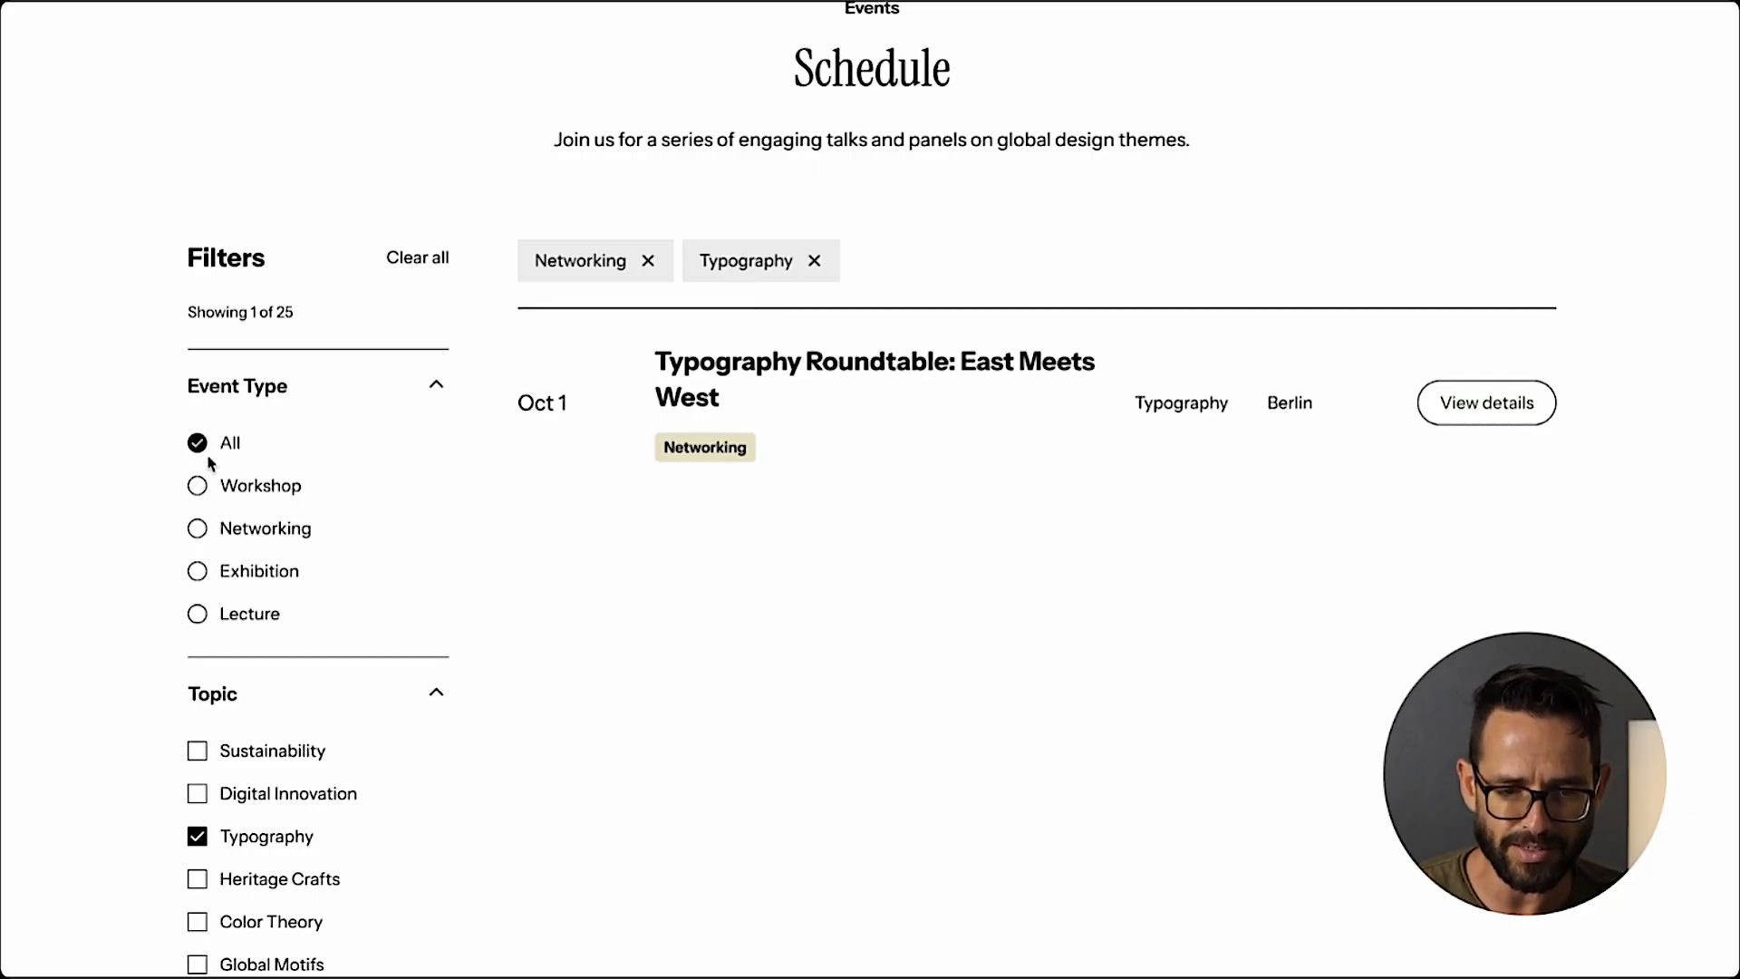
left_click(422, 260)
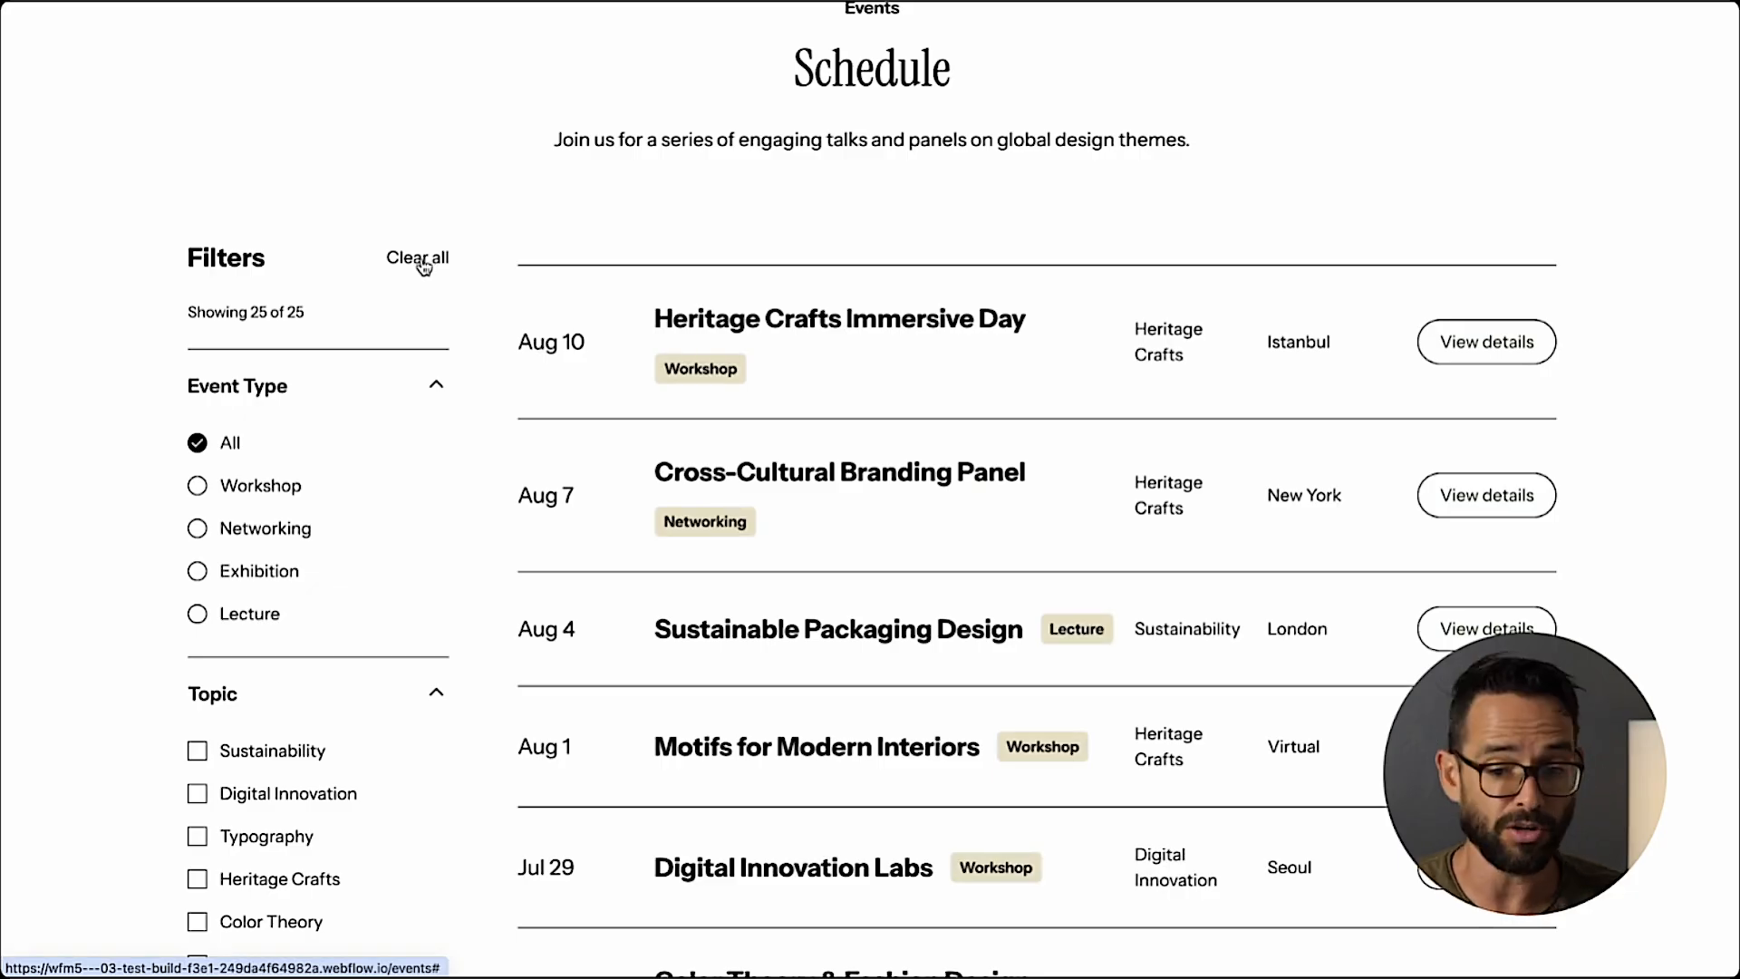
left_click_drag(217, 315, 279, 322)
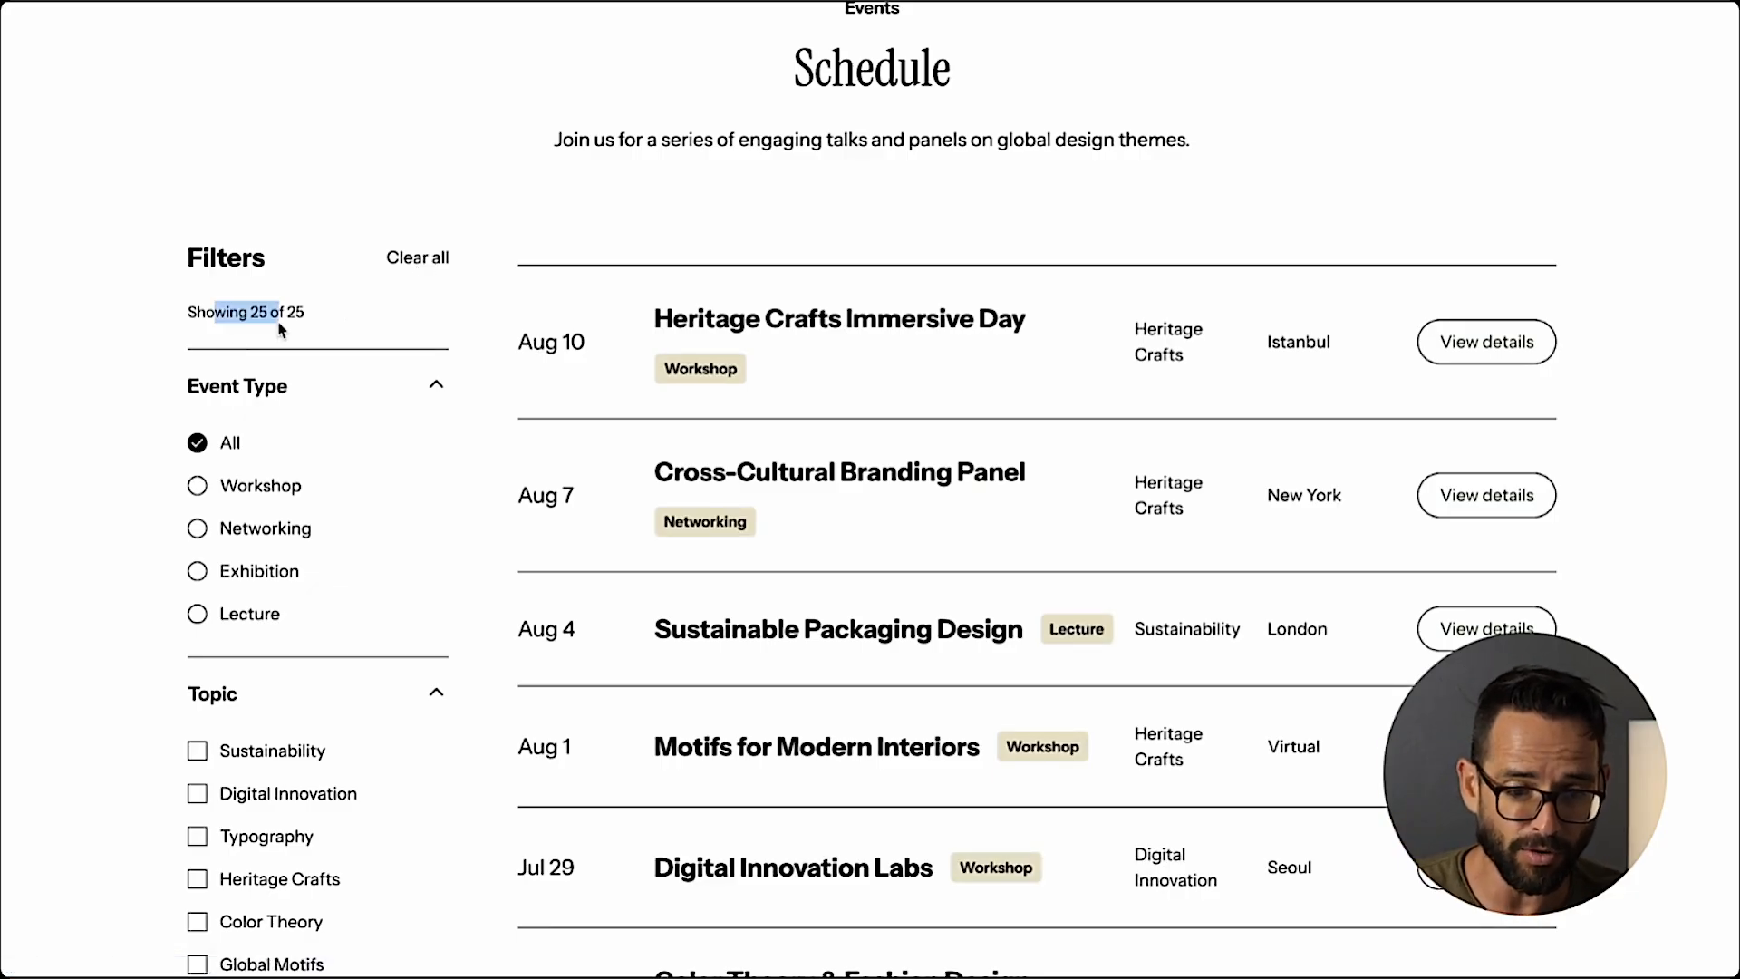
Filter the published schedule by the Workshop event type and check the results count.
left_click(281, 323)
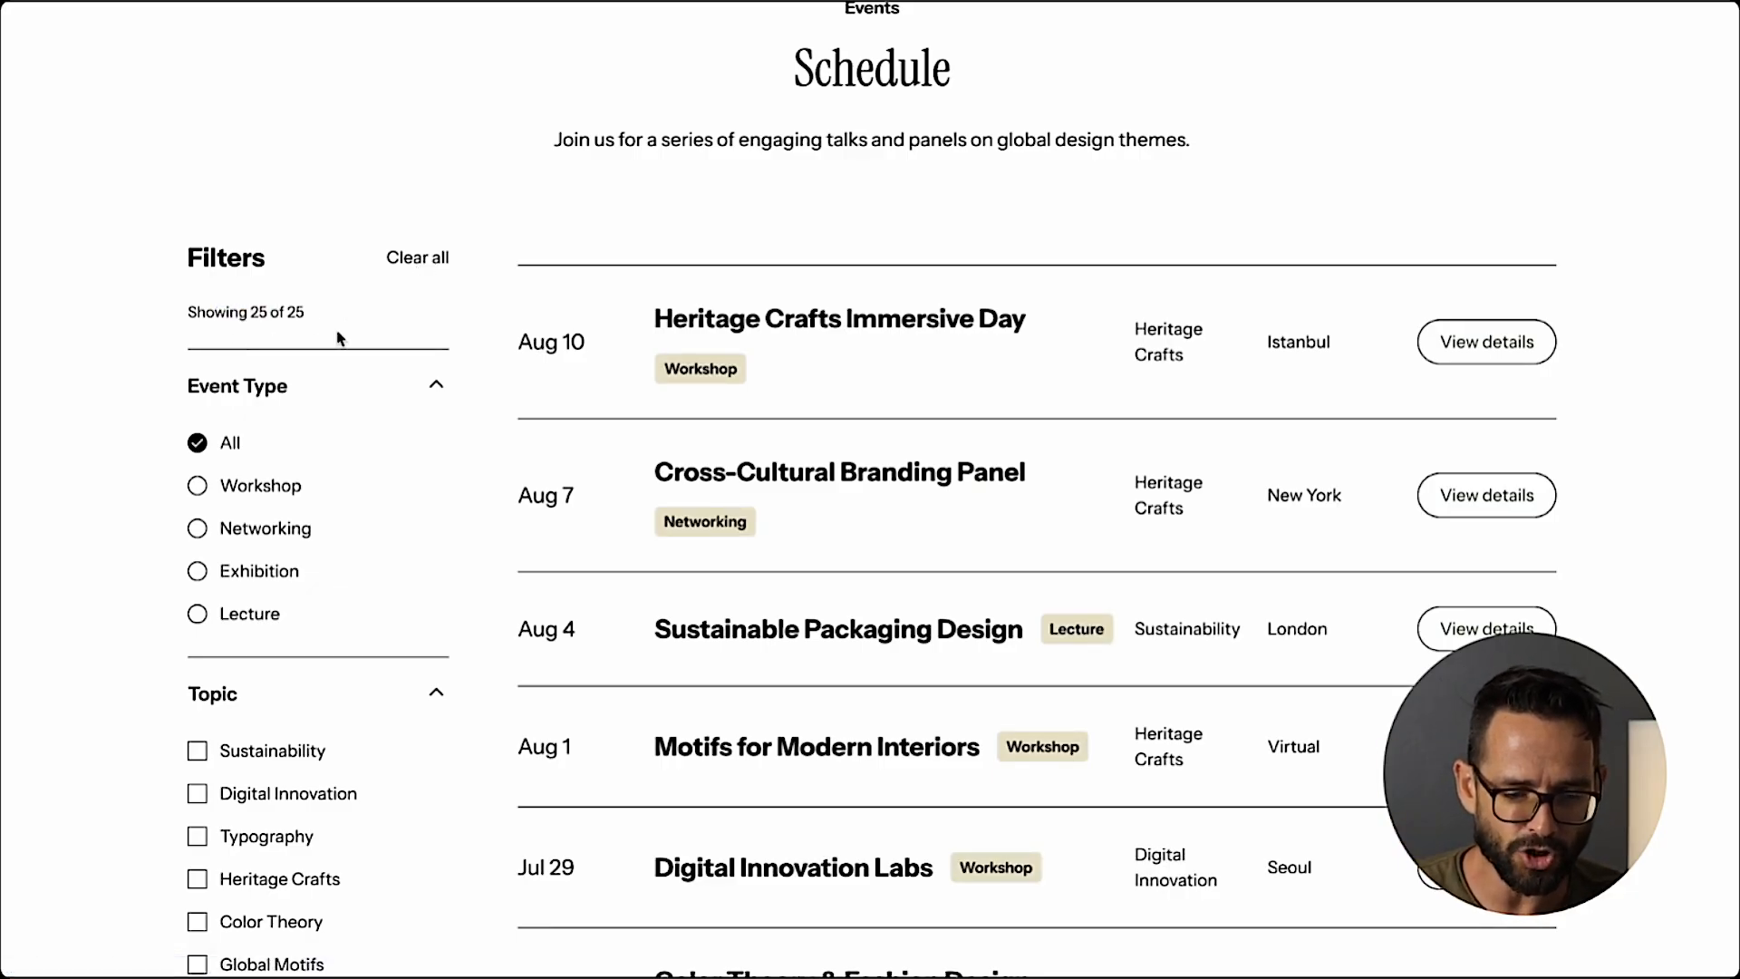
left_click(198, 488)
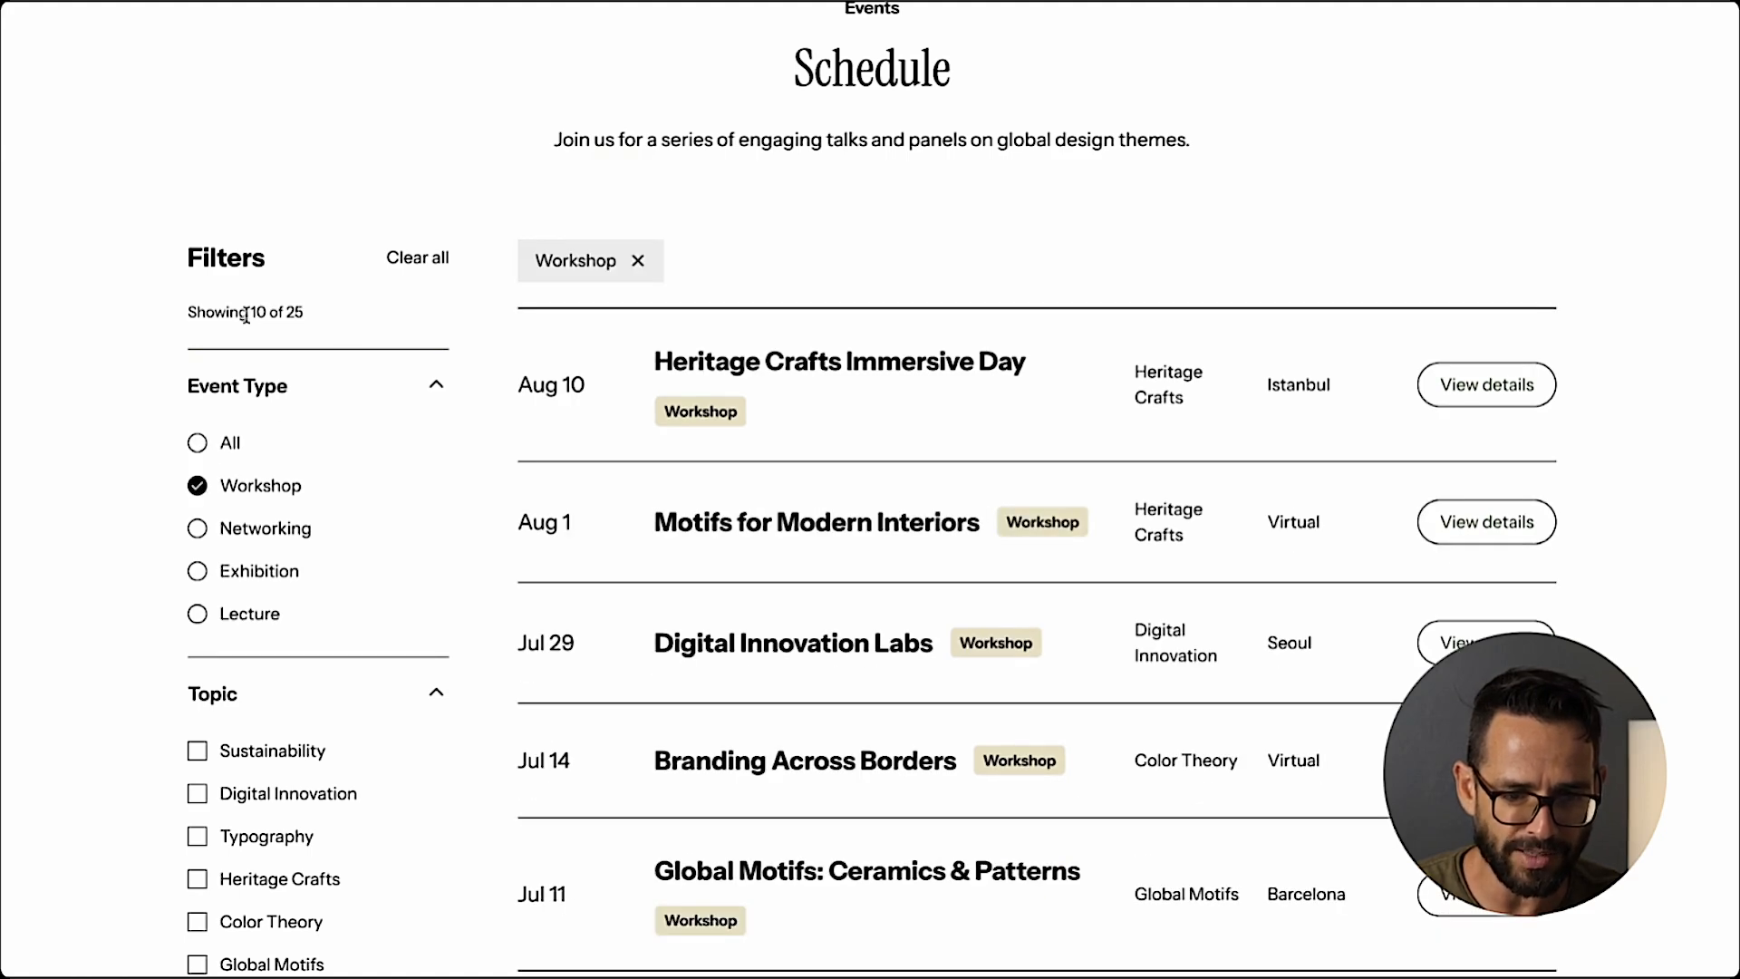
left_click_drag(246, 315, 315, 326)
left_click(312, 319)
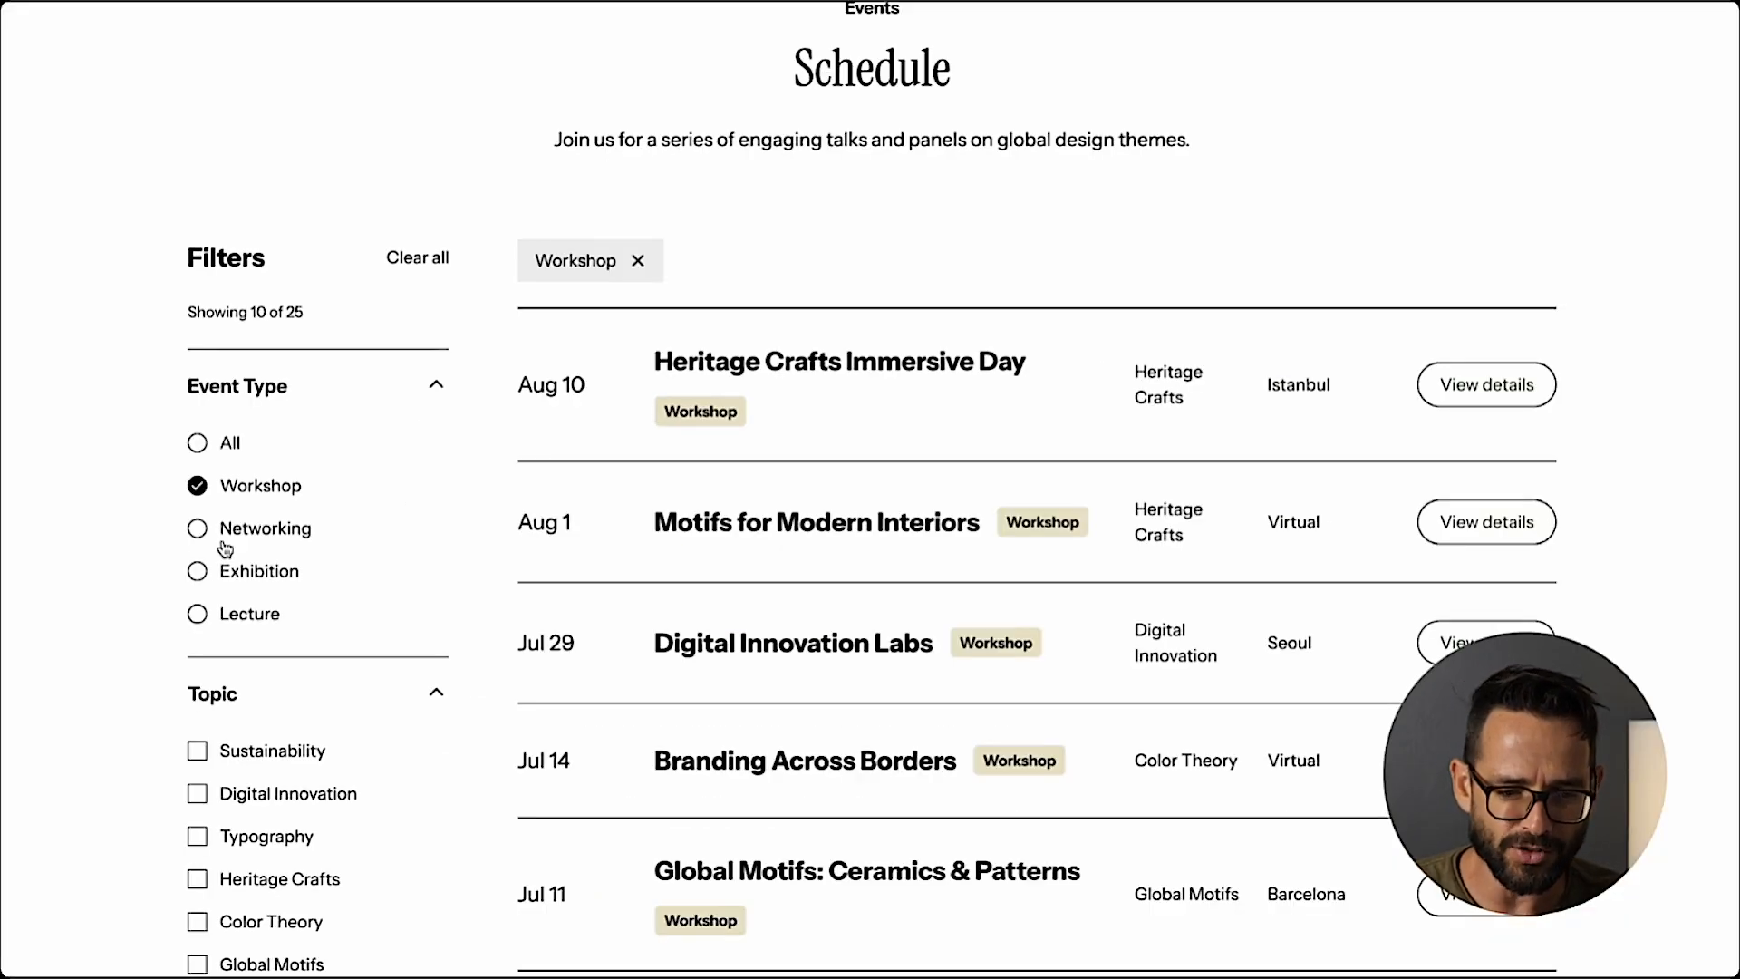
Test the Exhibition event type, switch back to All, and expand the Location filter on the published page.
left_click(199, 574)
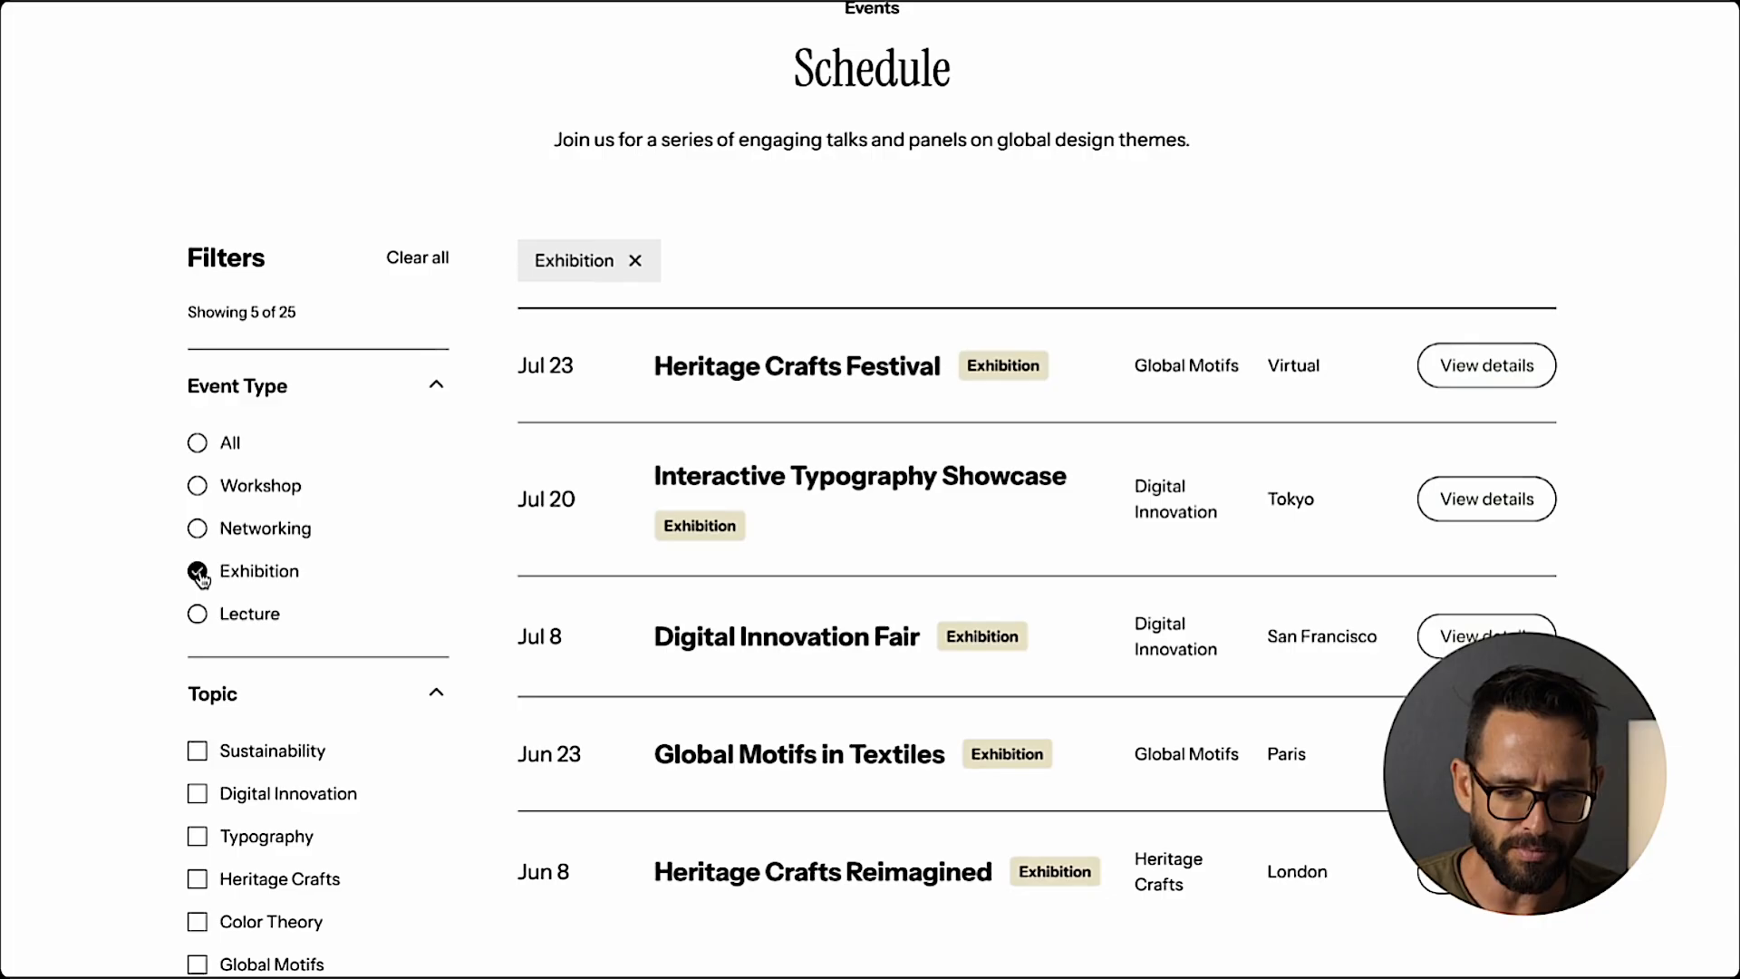
left_click(201, 444)
scroll(257, 389, "down", 4)
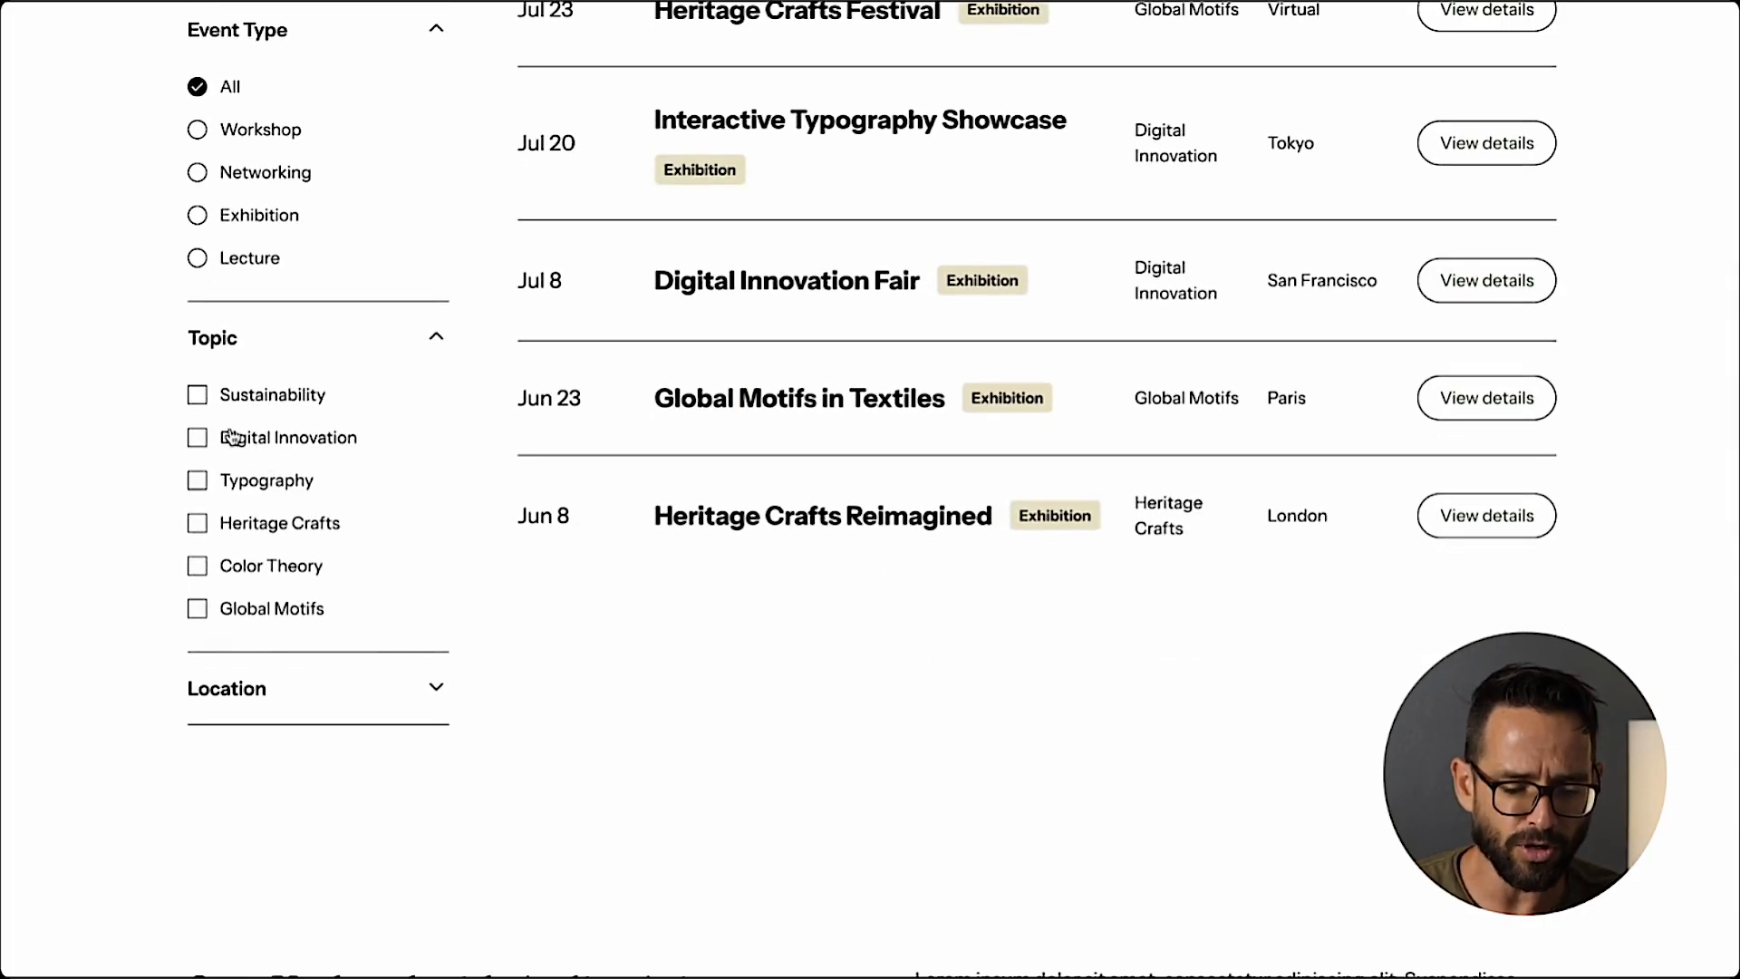
left_click(224, 700)
scroll(268, 746, "up", 2)
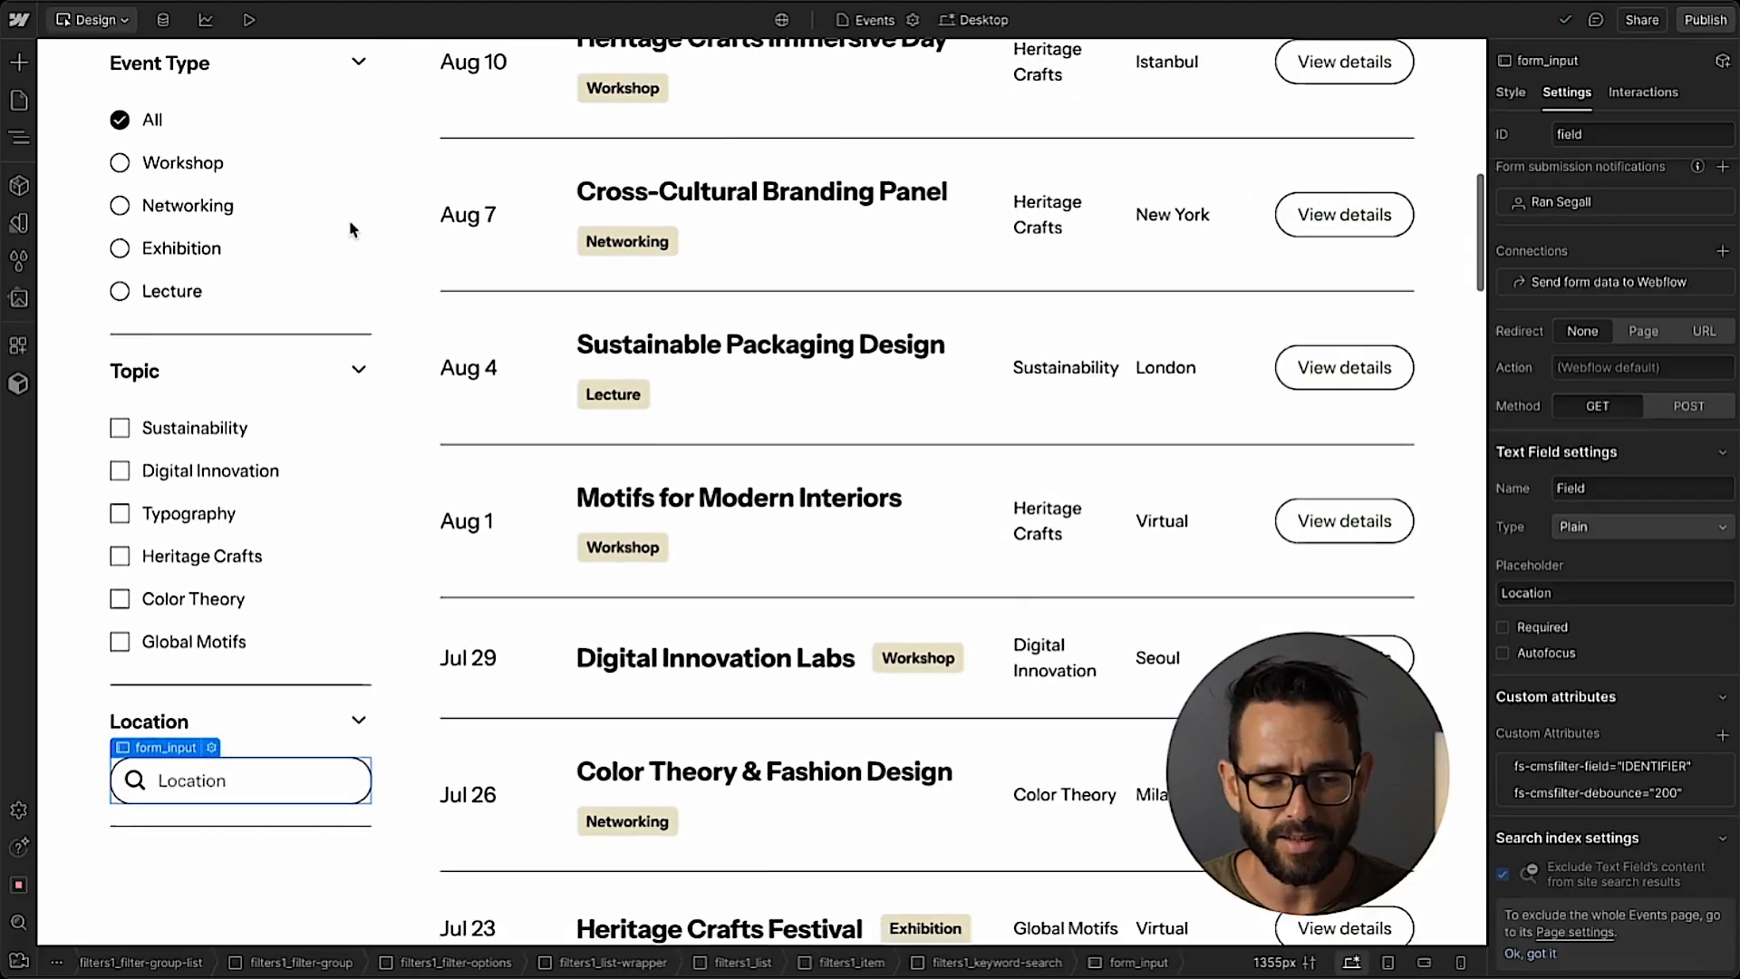
scroll(352, 228, "down", 1)
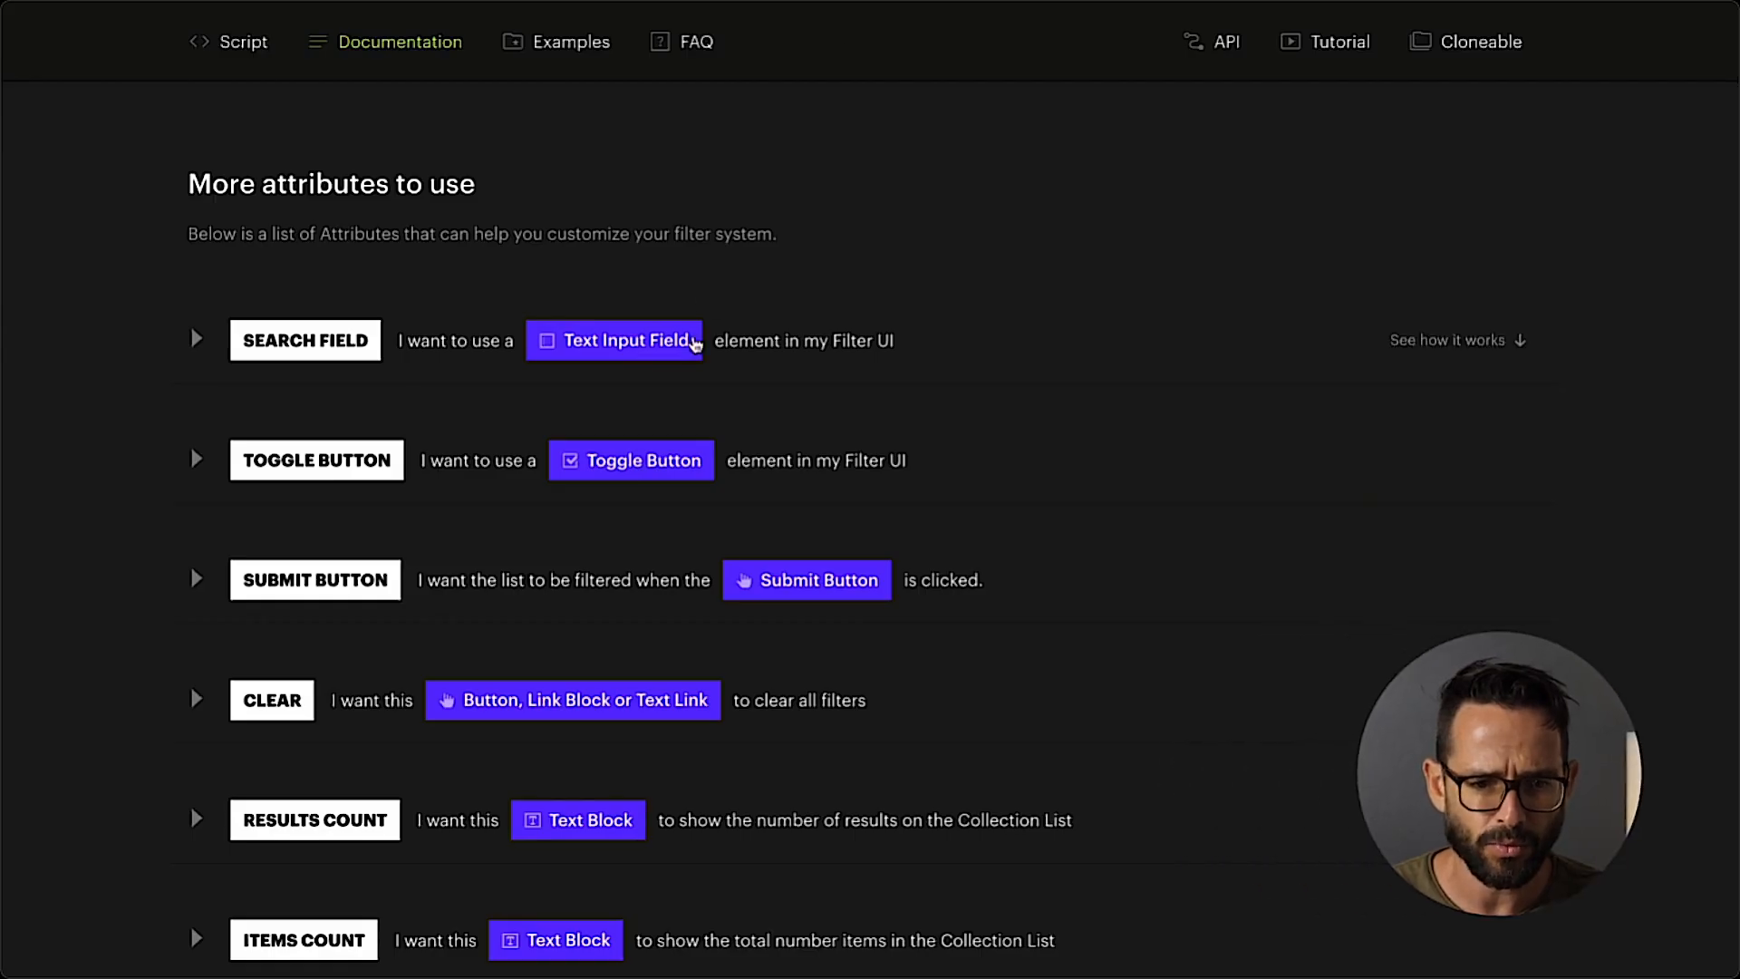
Switch to the Finsweet CMS Filter documentation and open the Search Field attribute entry.
scroll(696, 357, "up", 4)
scroll(696, 357, "down", 3)
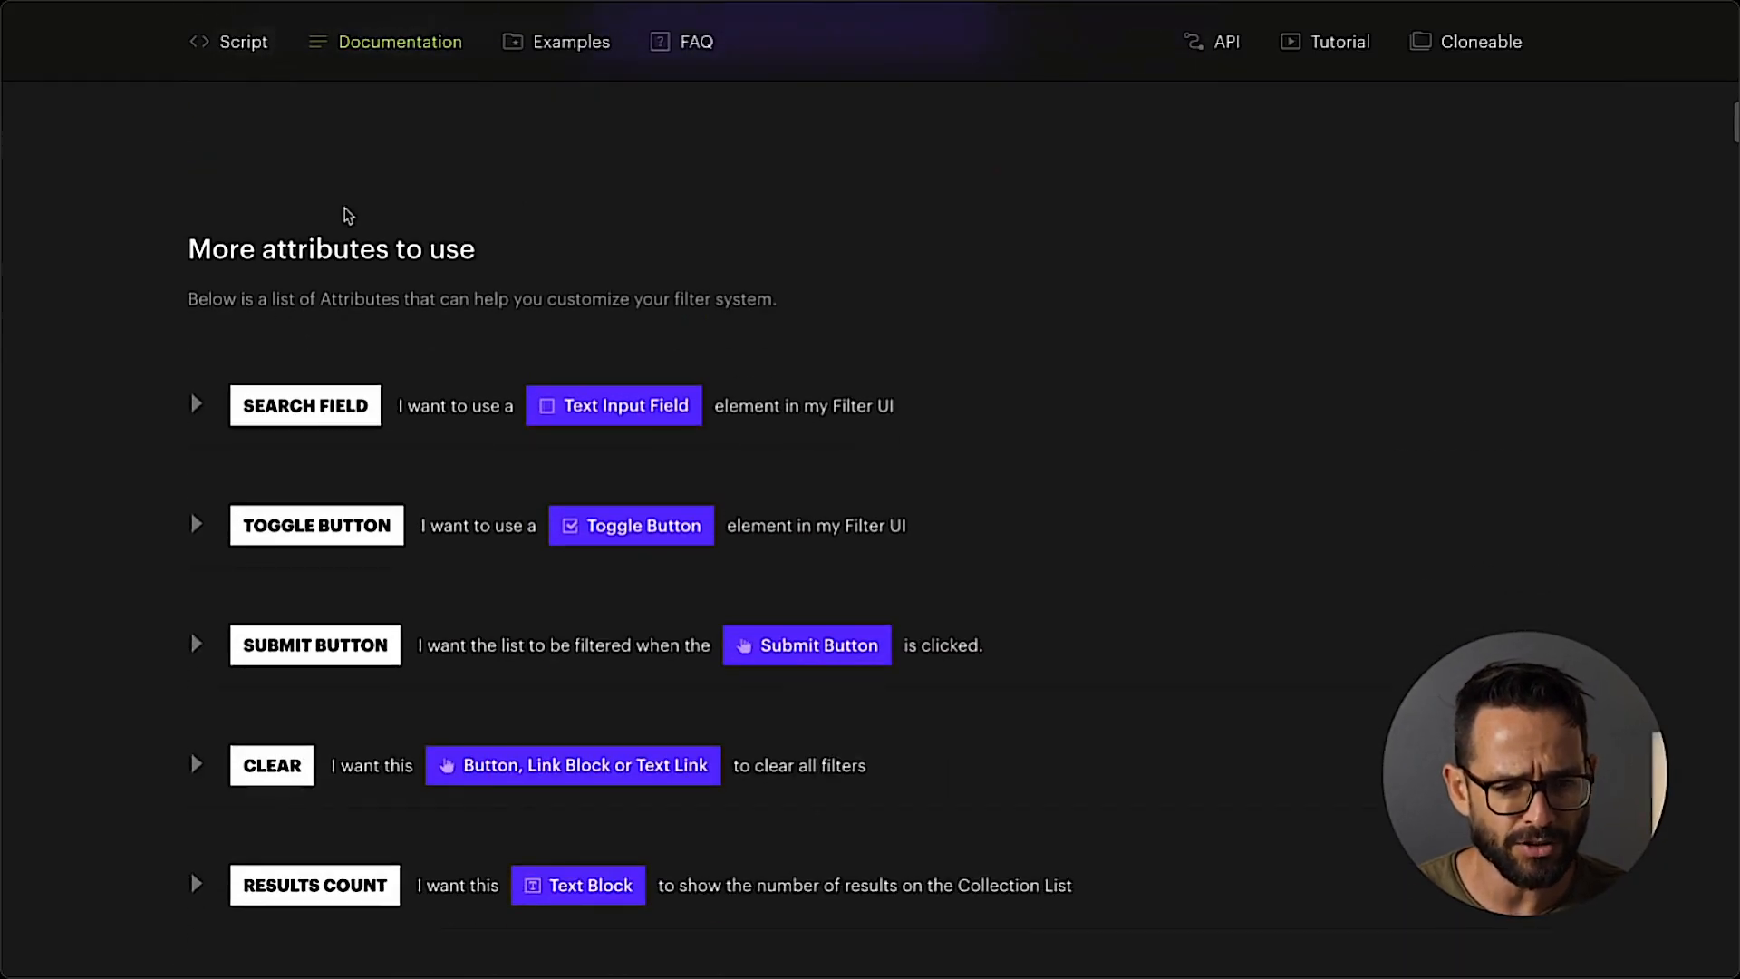
left_click(200, 410)
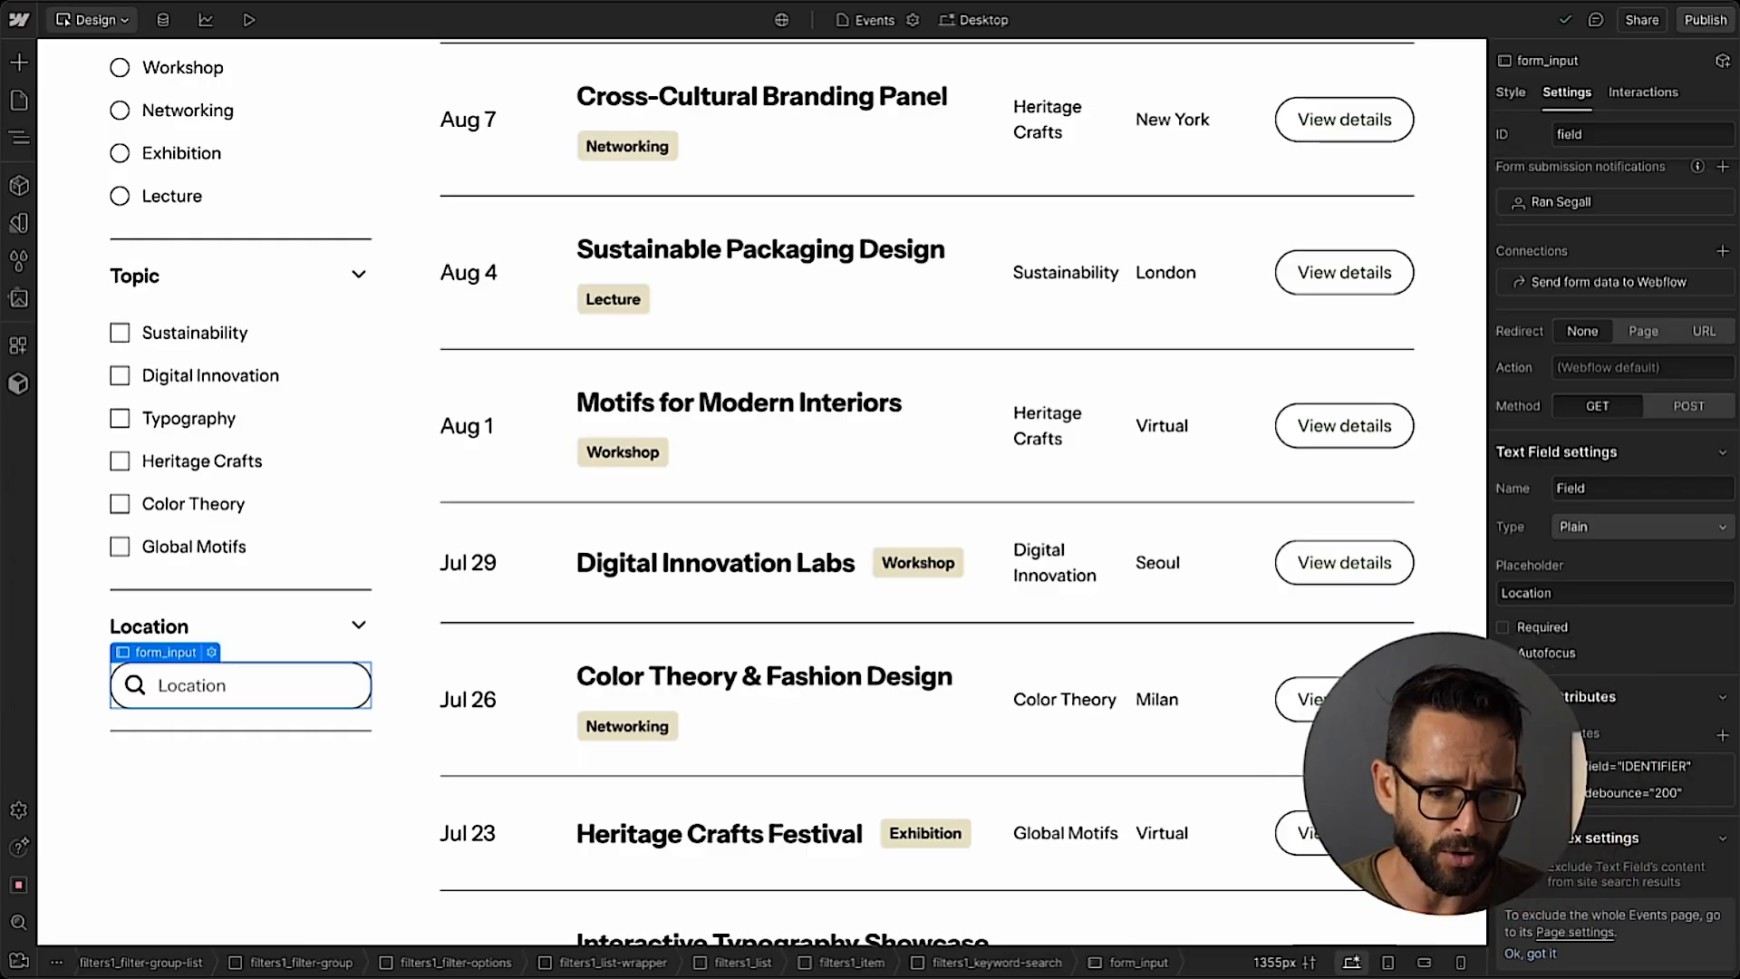
In Webflow, set the Location search input's fs-cmsfilter-field attribute value to location.
left_click(237, 693)
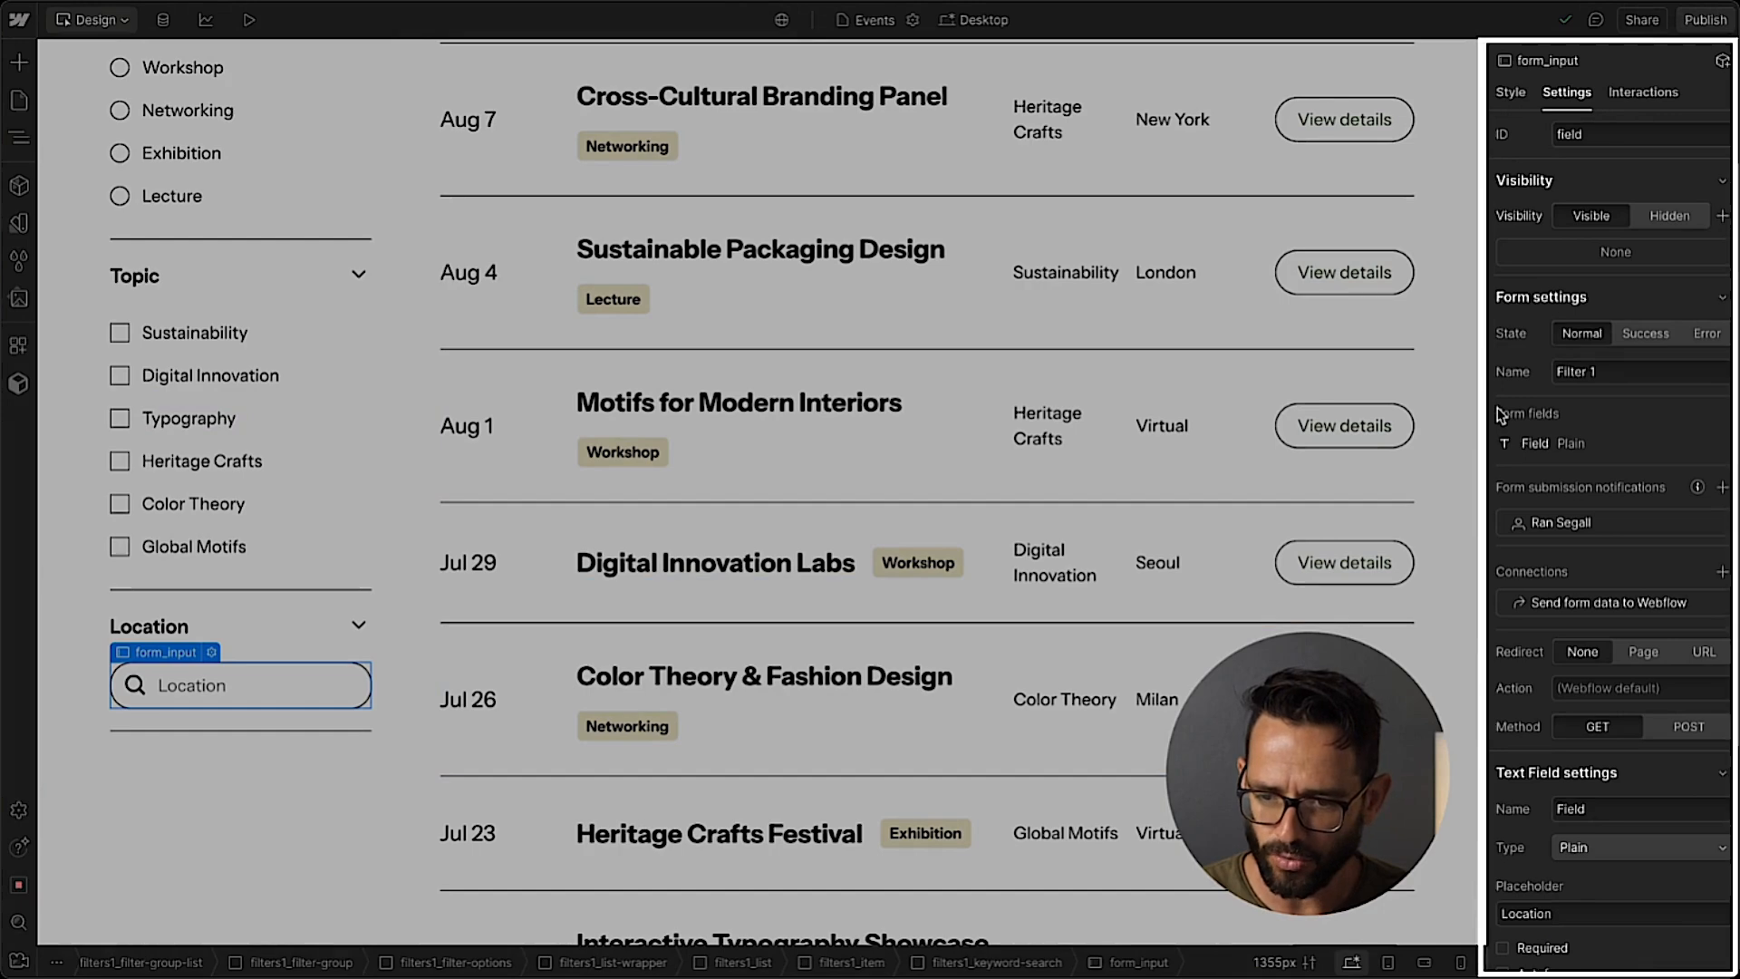
scroll(1501, 417, "down", 4)
left_click(1613, 767)
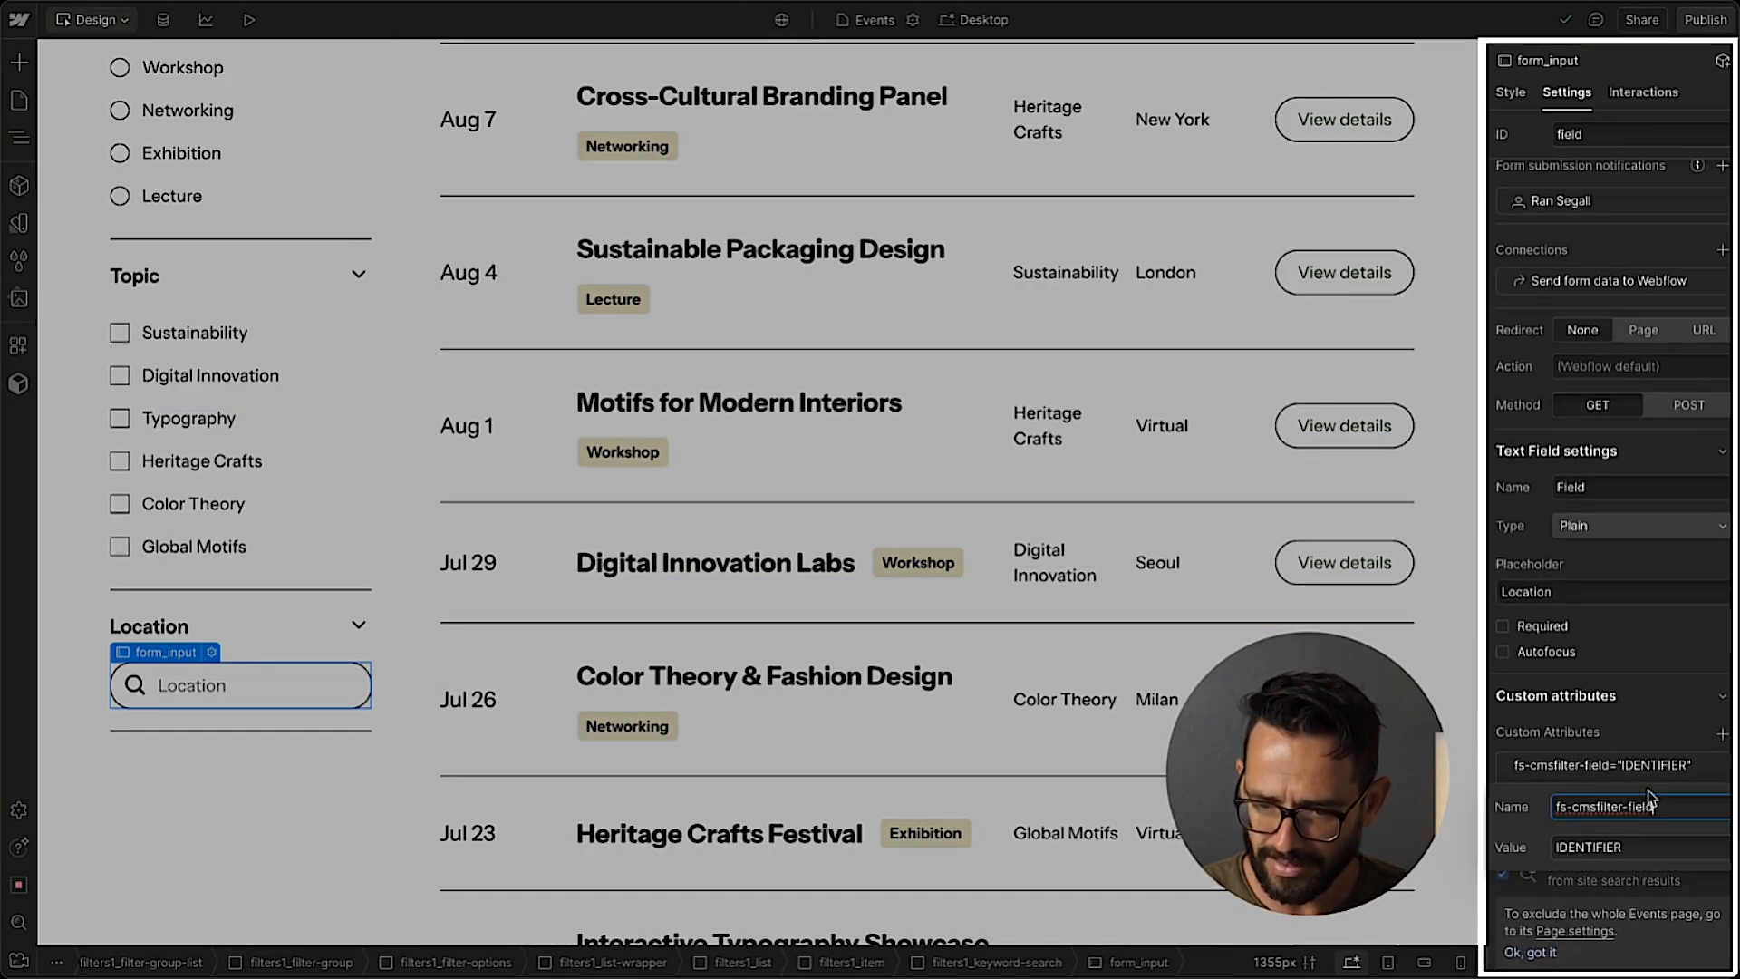
double_click(1638, 845)
type("locva")
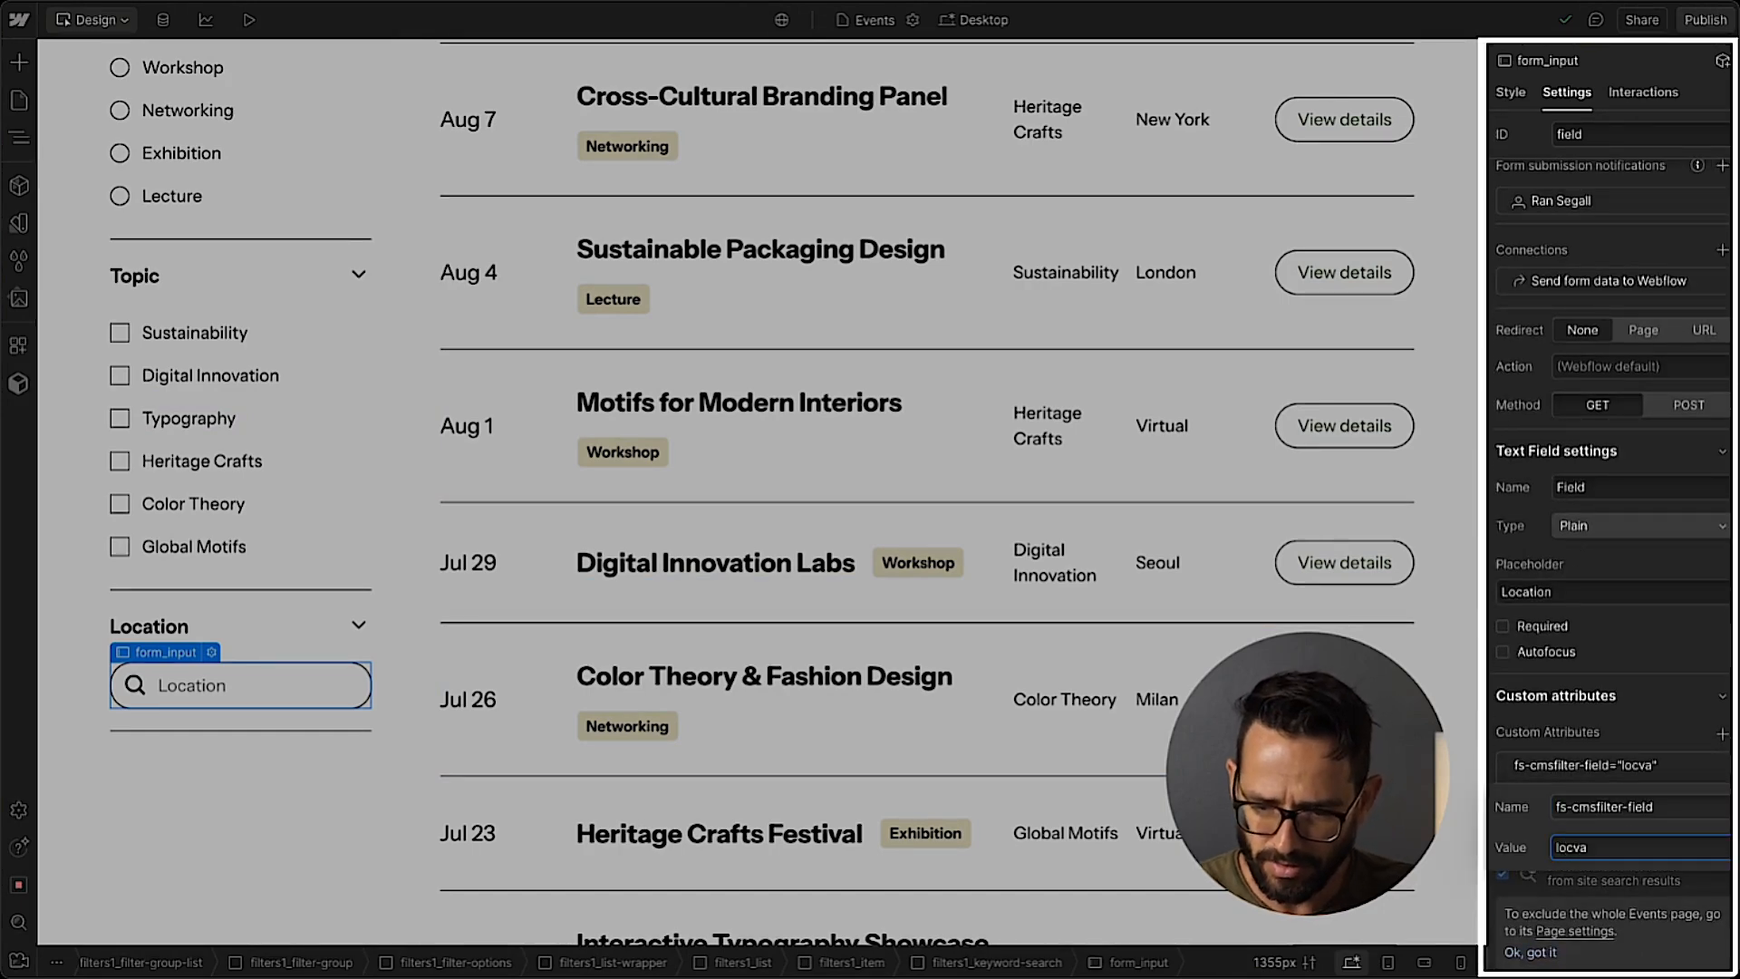
key("BackSpace")
key("BackSpace")
type("ation")
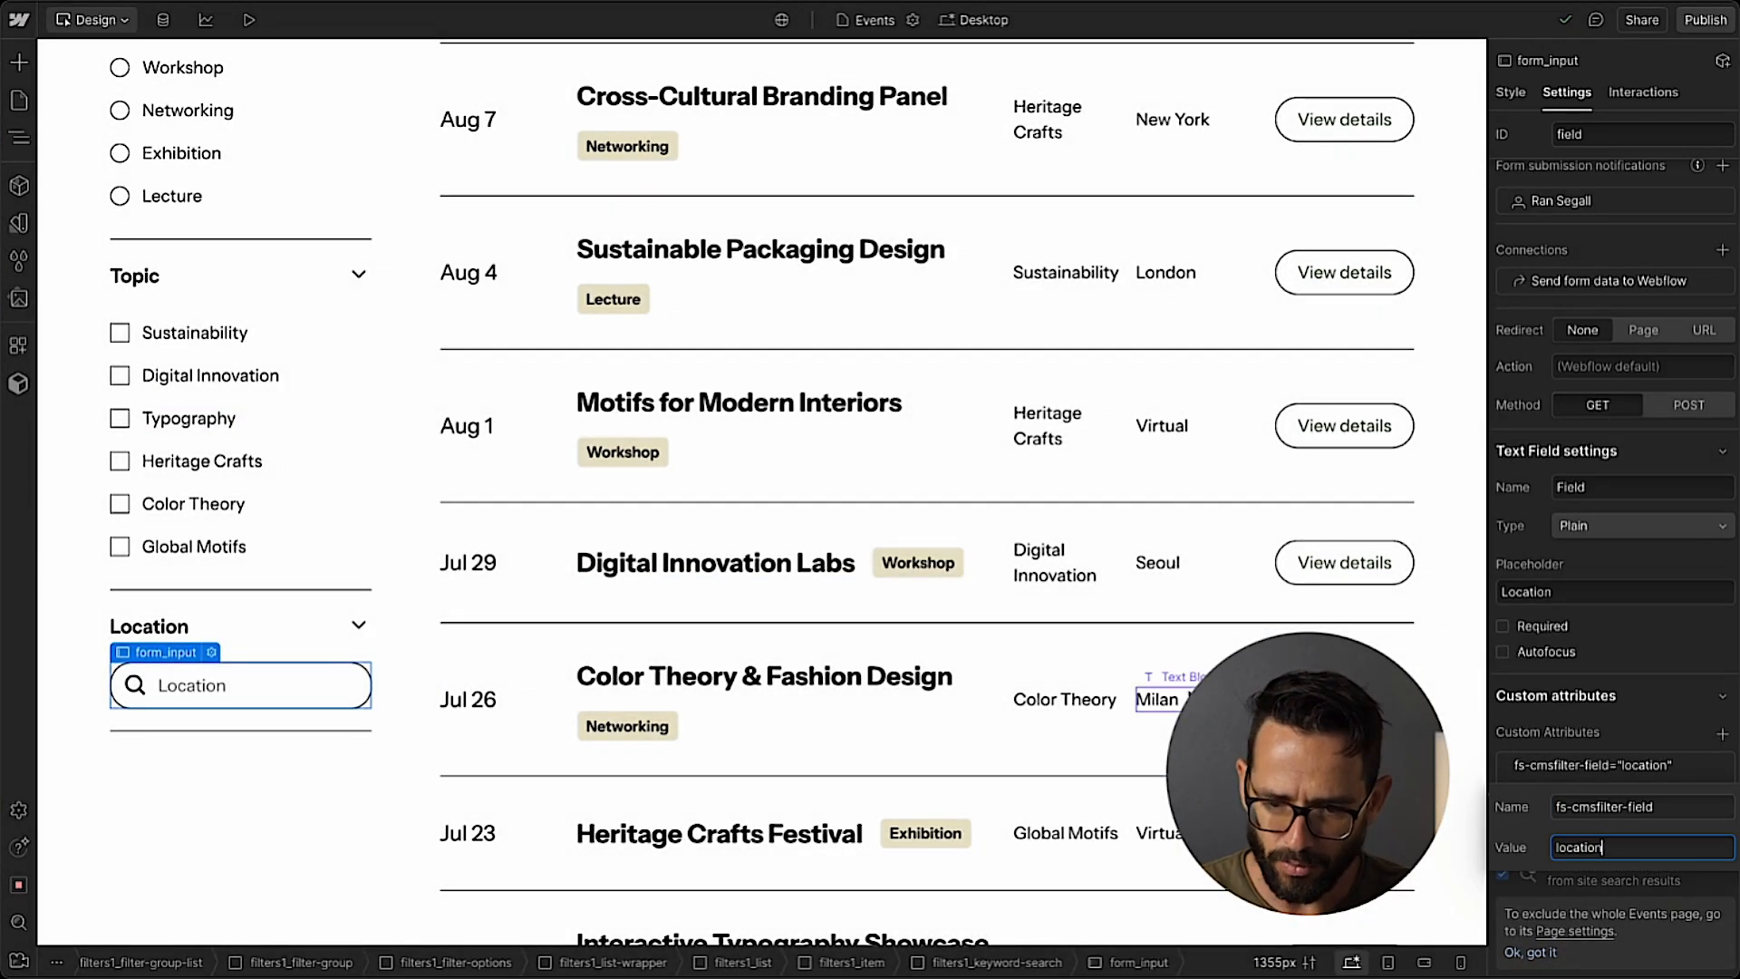
Copy the attribute name to the schedule item's location text block, adding fs-cmsfilter-field with the value location.
triple_click(1630, 809)
key("ctrl+c")
left_click(1184, 701)
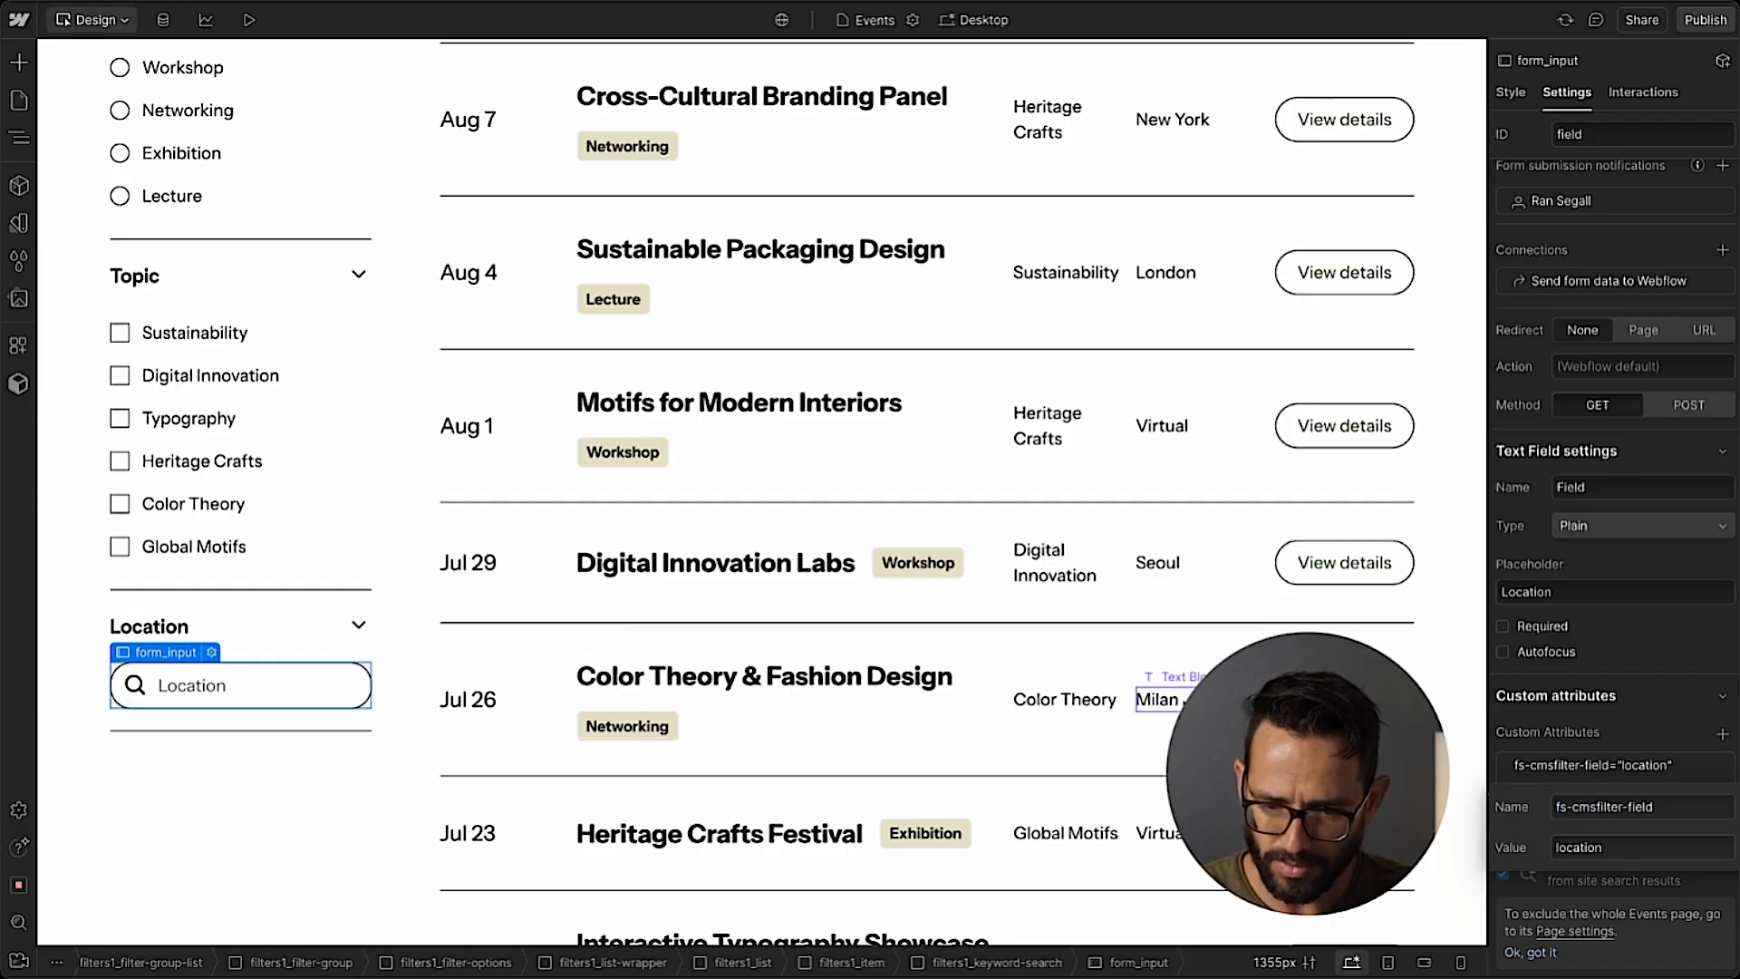
left_click(1724, 774)
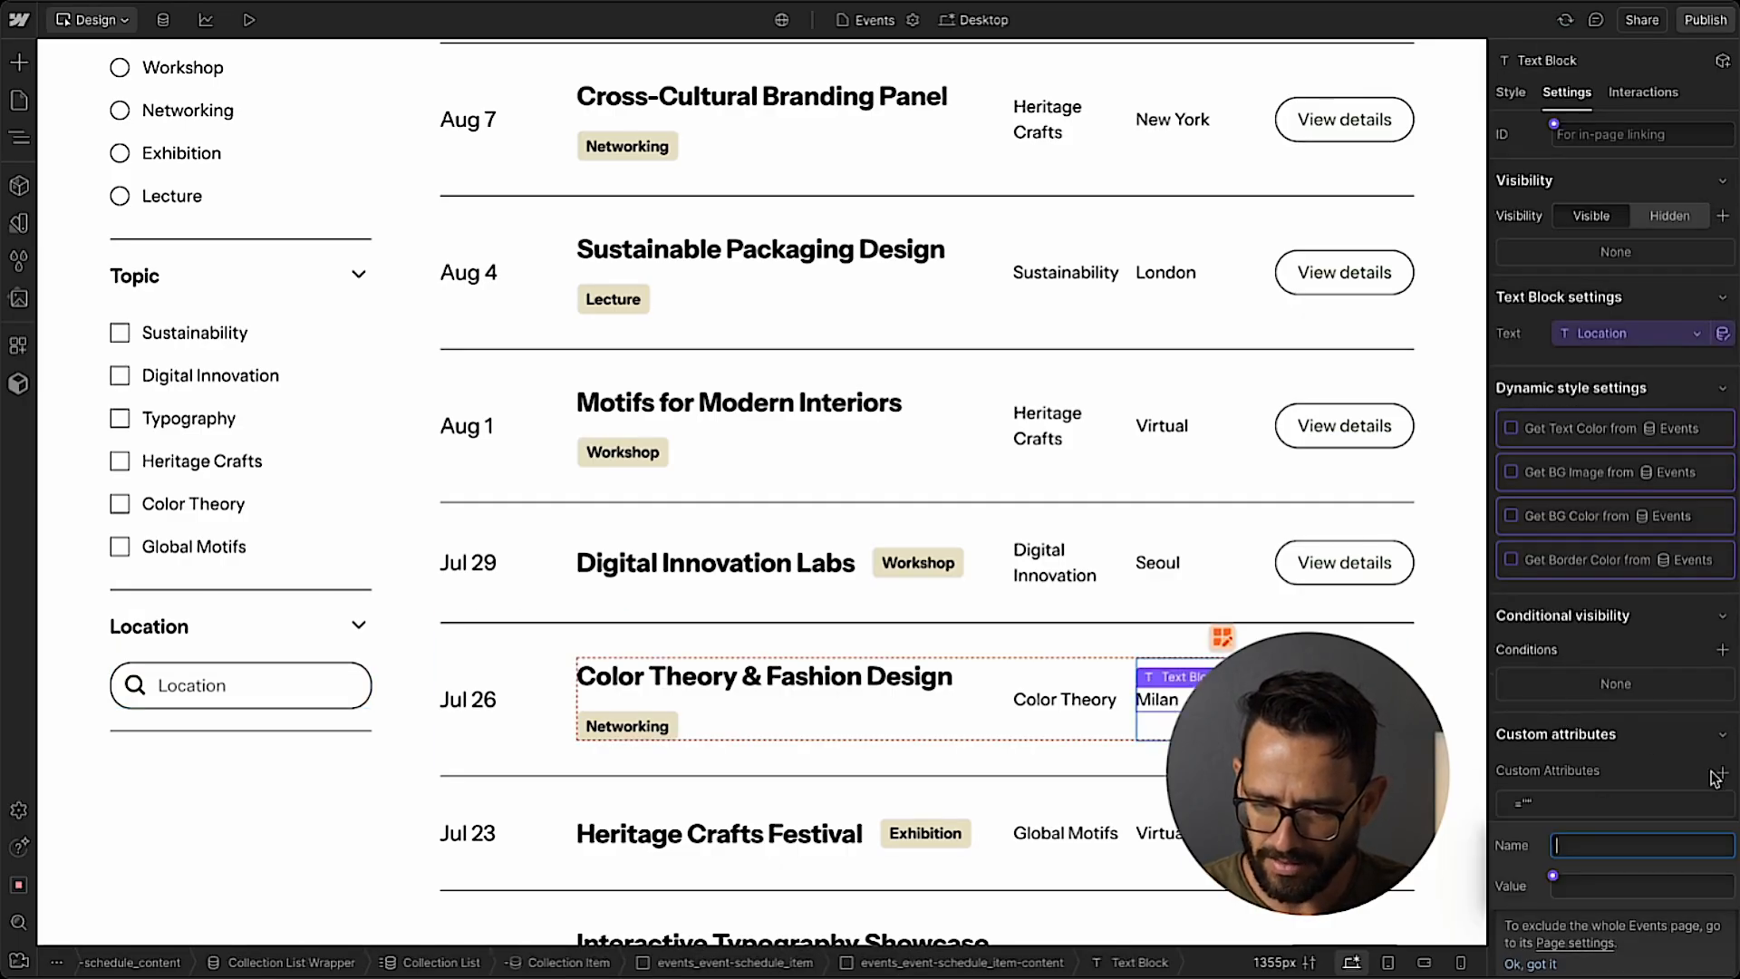
key("ctrl+v")
left_click(1596, 876)
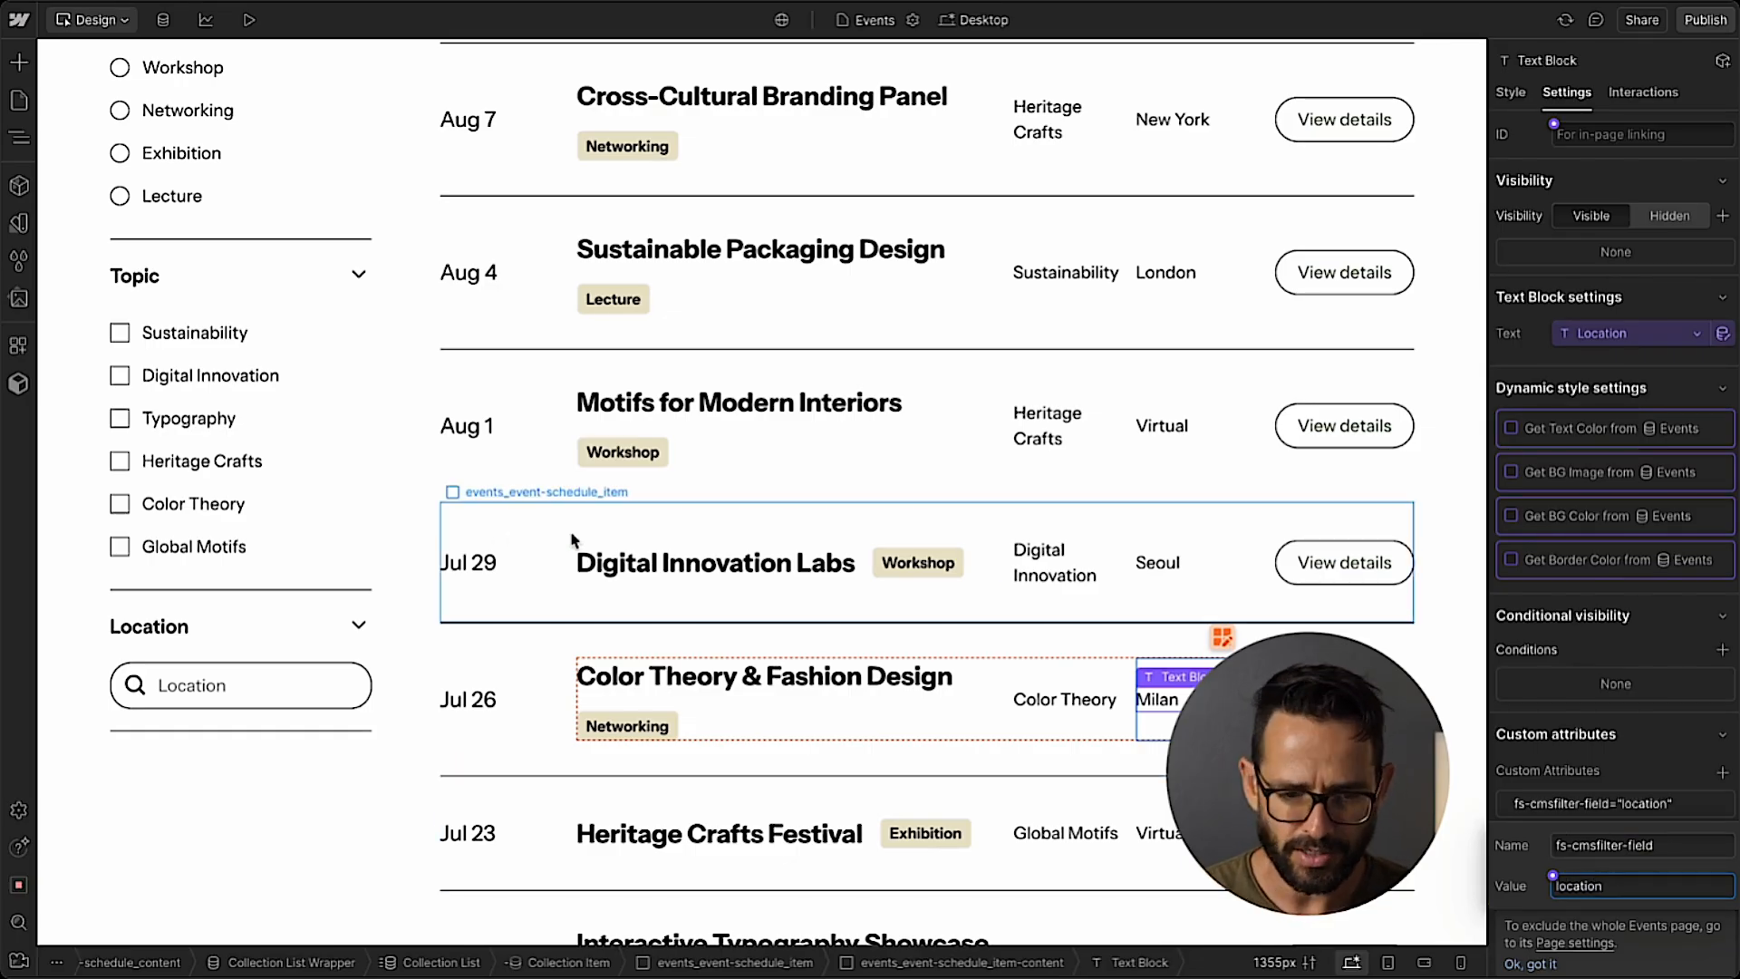
Deselect the text block and publish the site to the staging domain.
left_click(389, 555)
left_click(1683, 25)
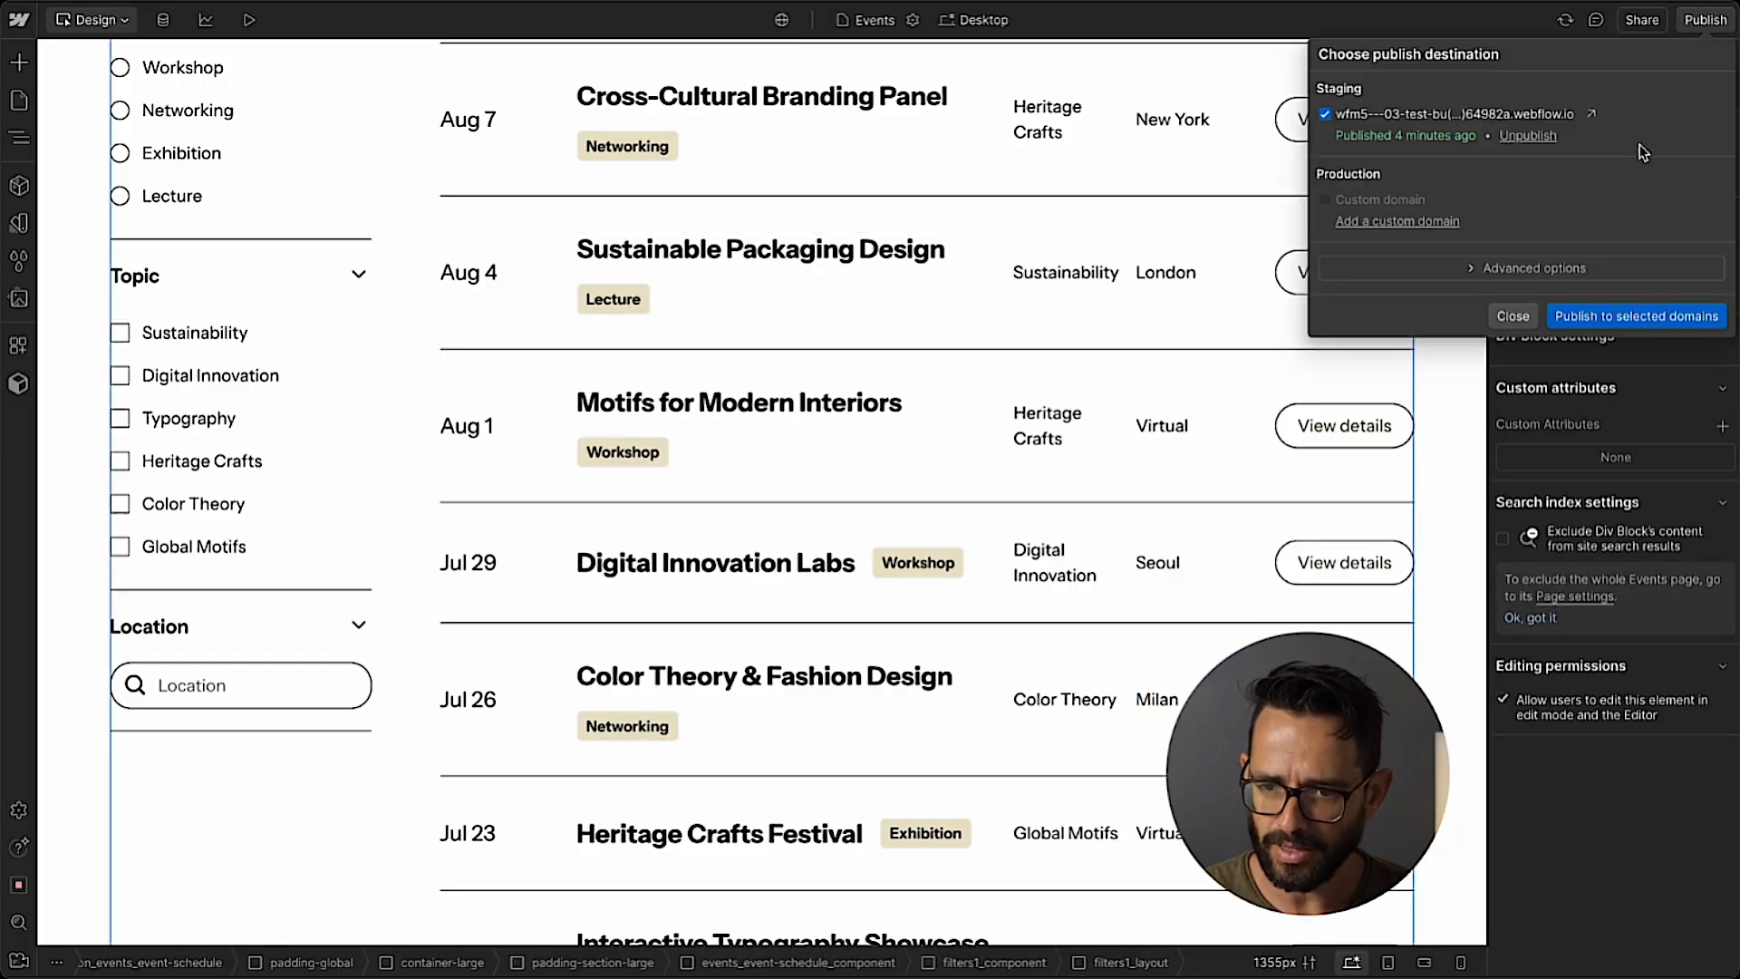
left_click(1629, 314)
On the published Events page, expand the Topic and Location filters and search the locations for milan.
left_click(343, 451)
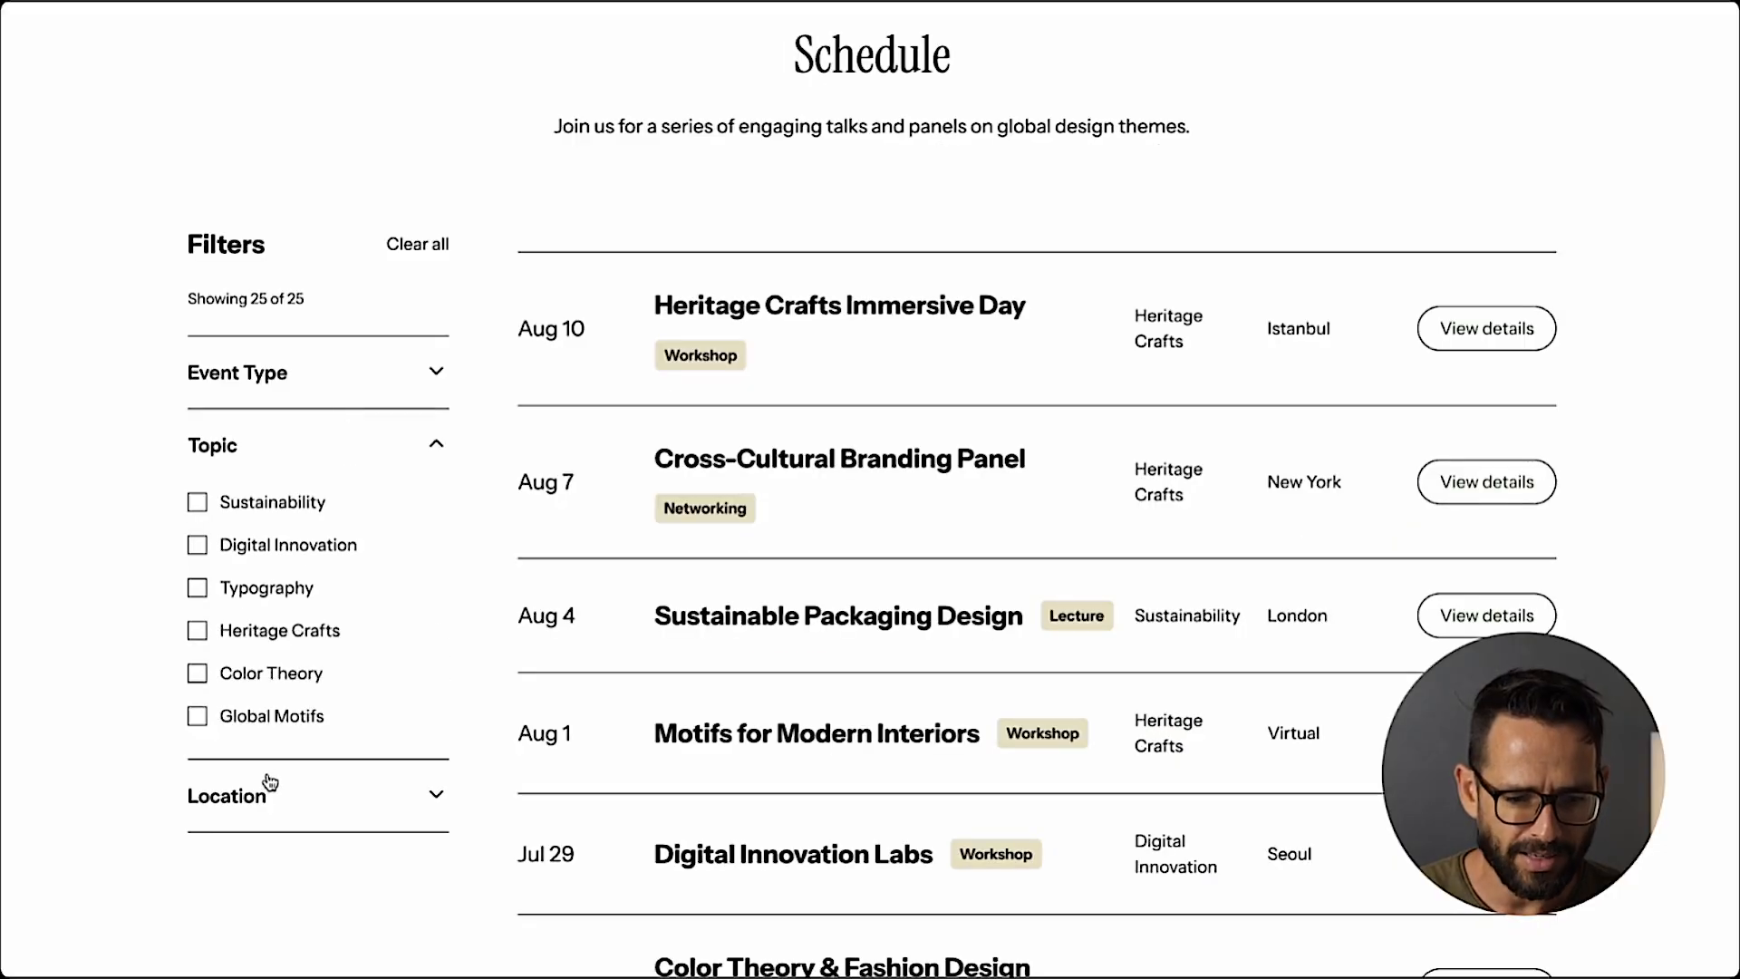
left_click(269, 785)
left_click(303, 705)
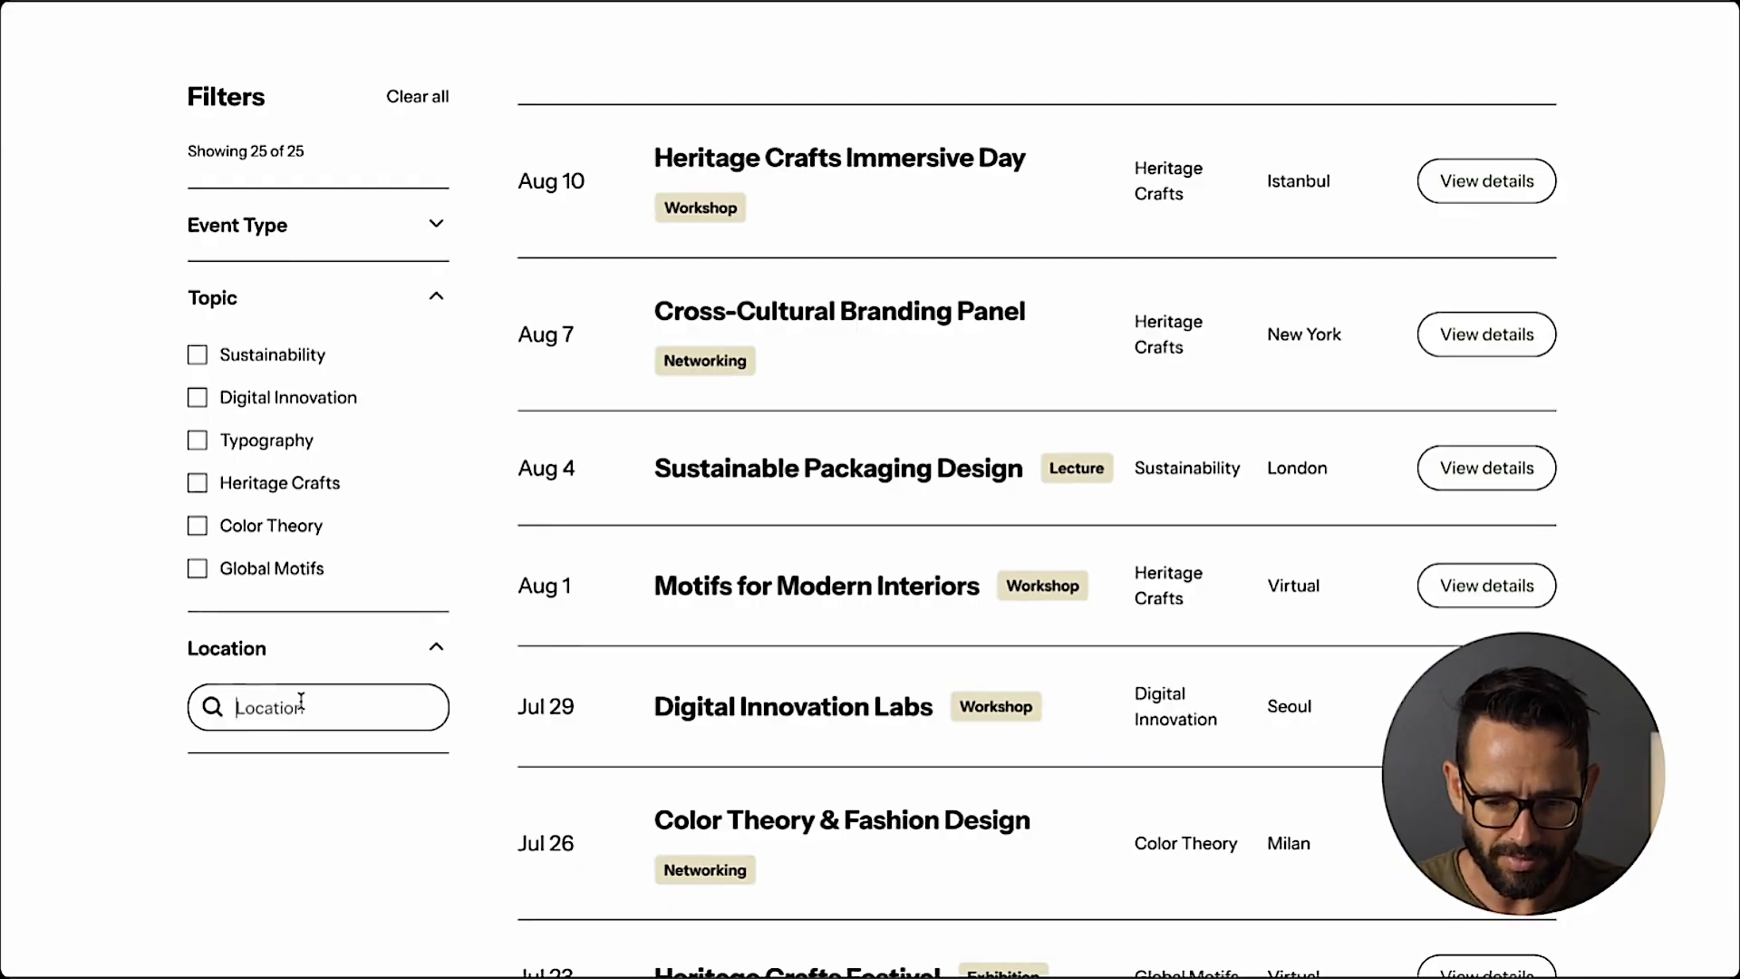
type("milan")
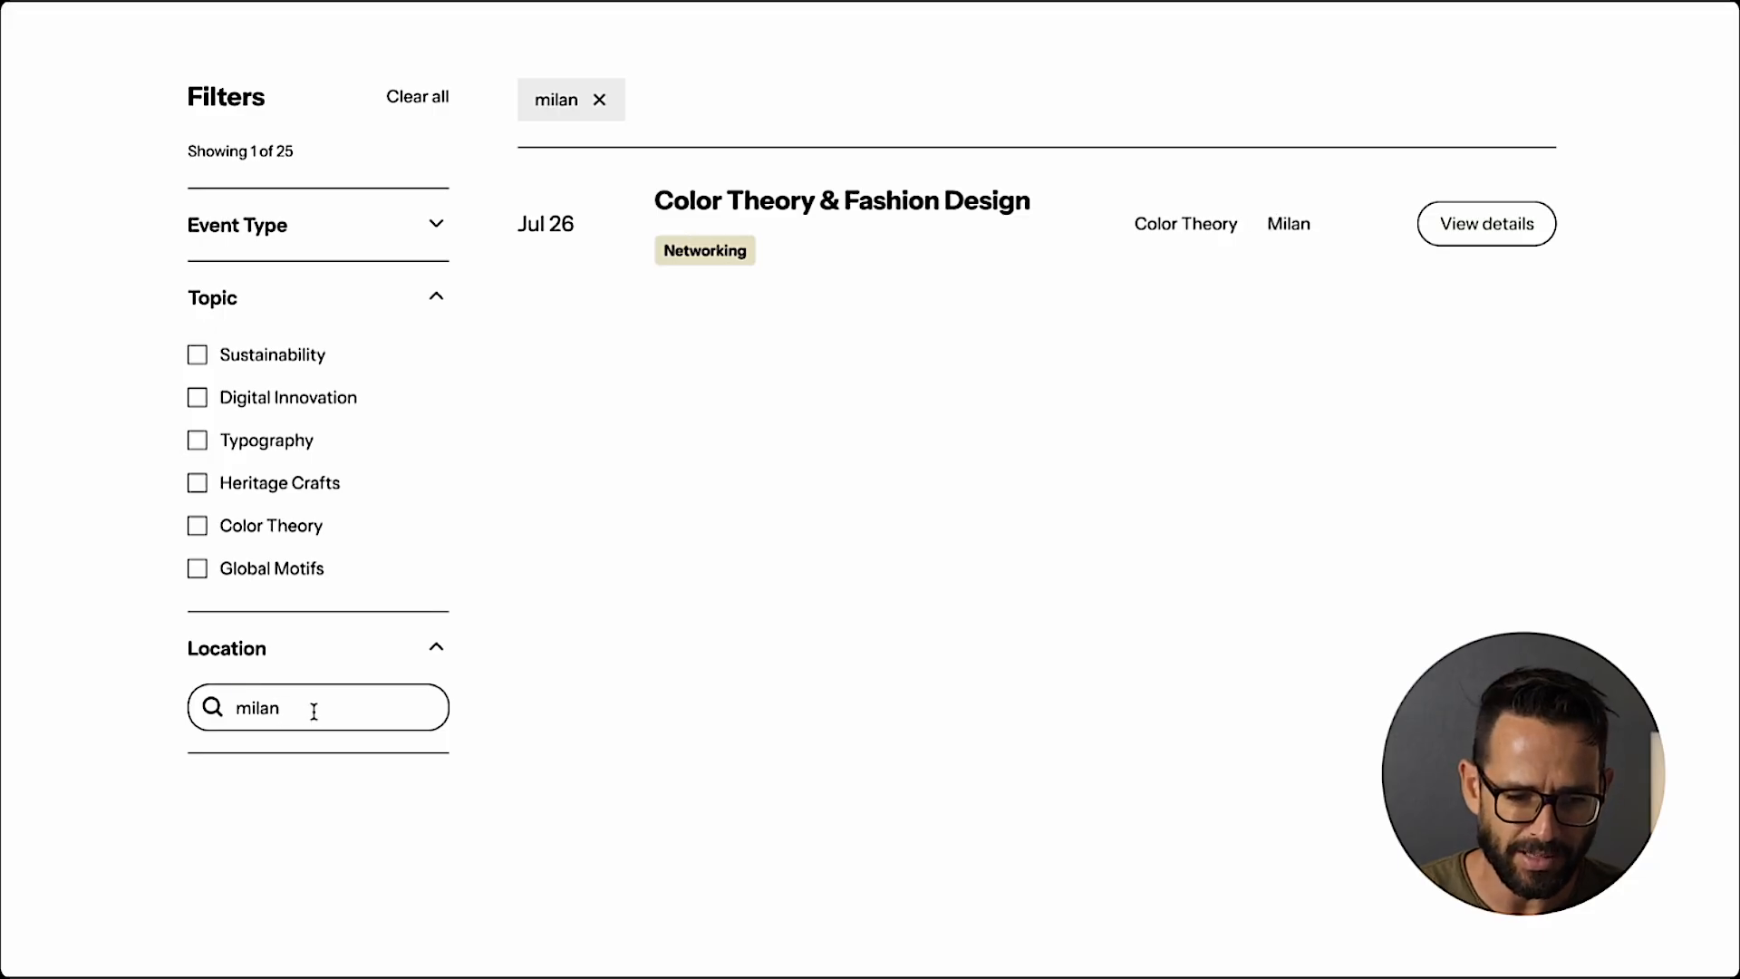
Replace the location search with new york, review the matching events, and remove that filter tag.
key("BackSpace")
key("BackSpace")
key("BackSpace")
key("BackSpace")
key("BackSpace")
type("new")
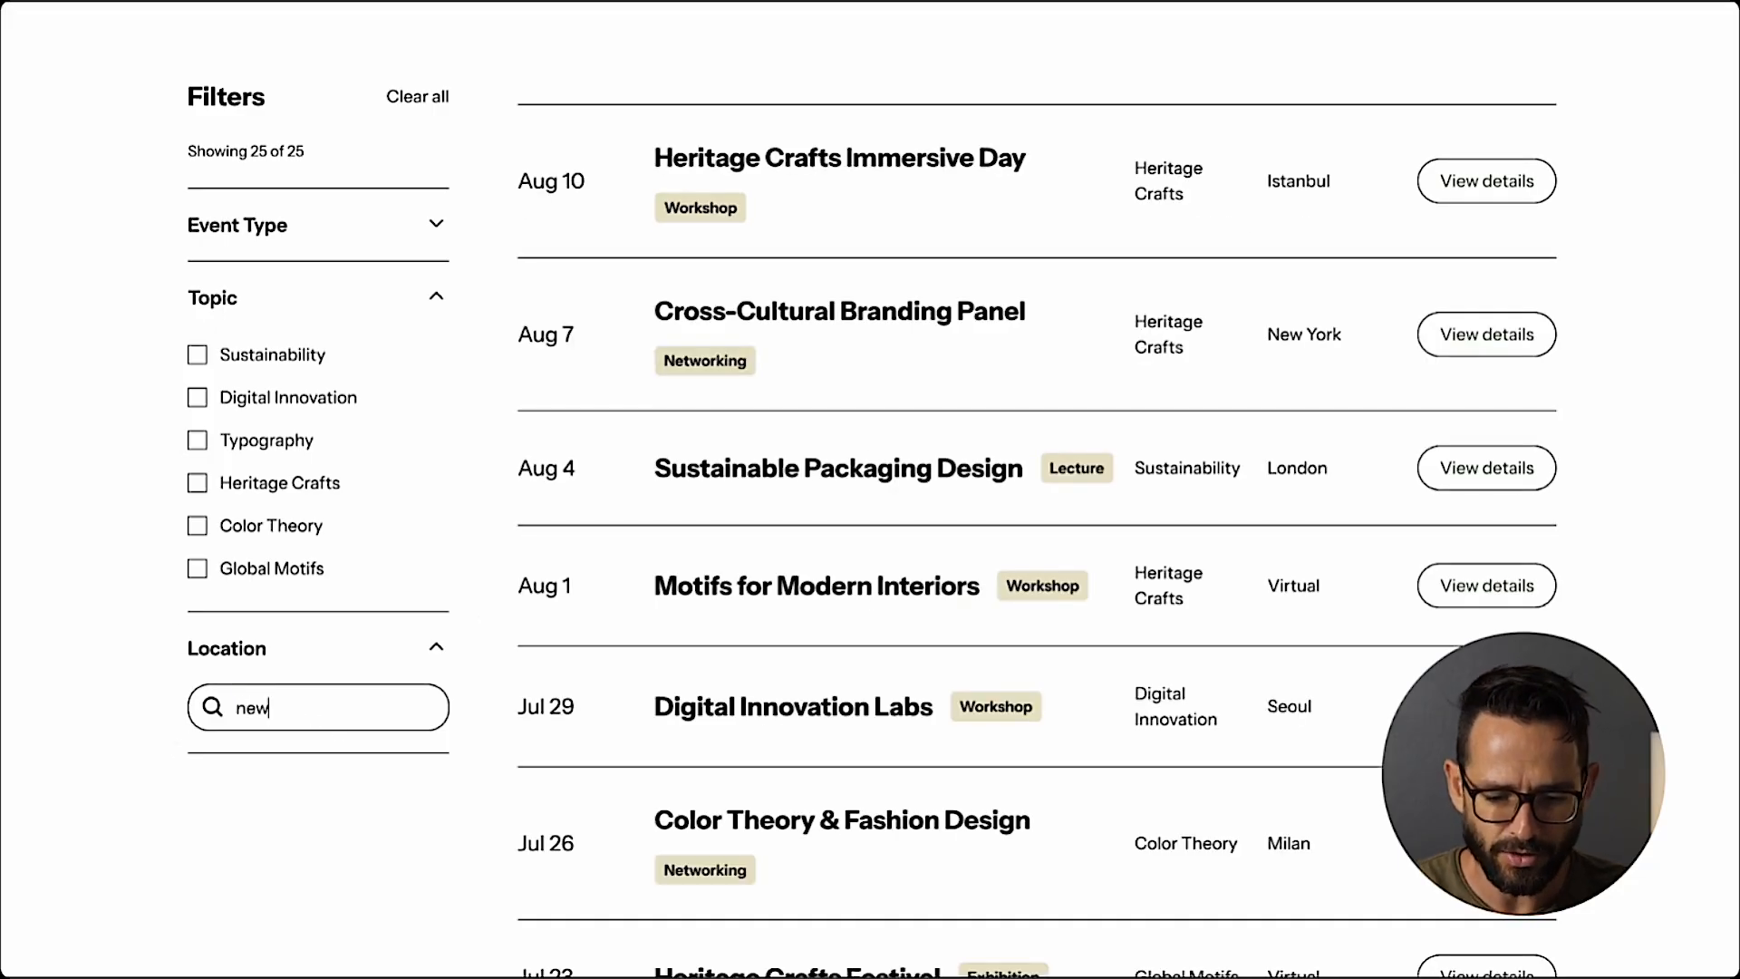
type(" york")
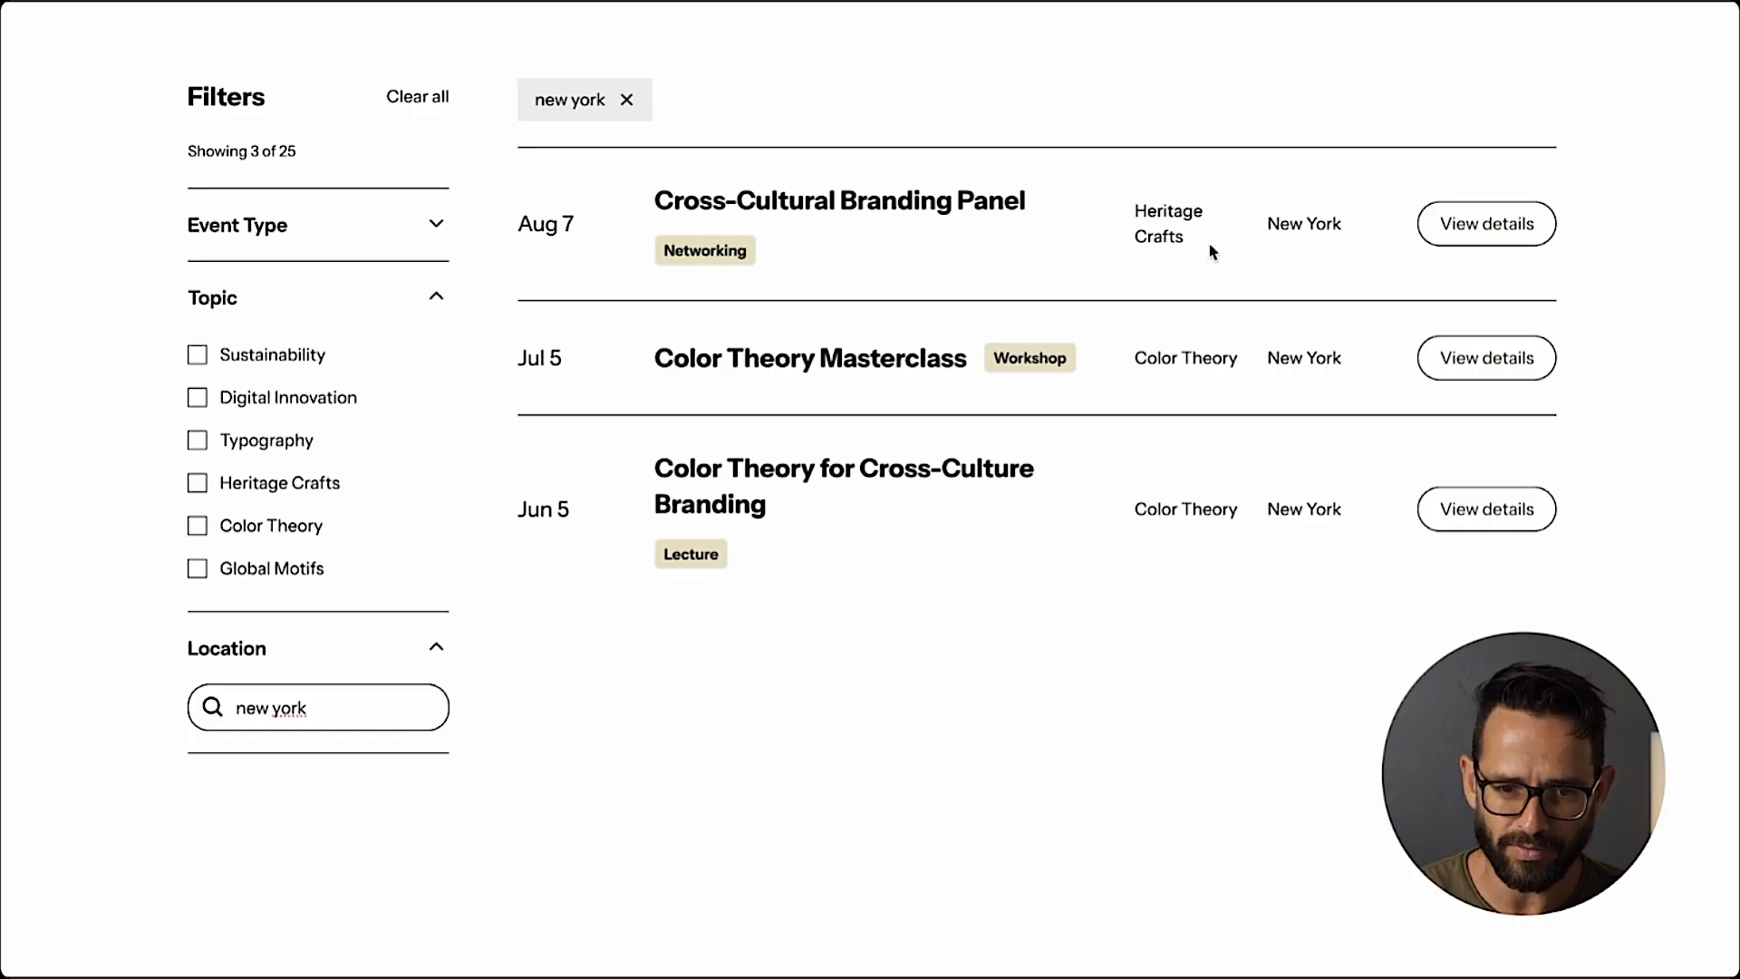
scroll(1213, 252, "up", 3)
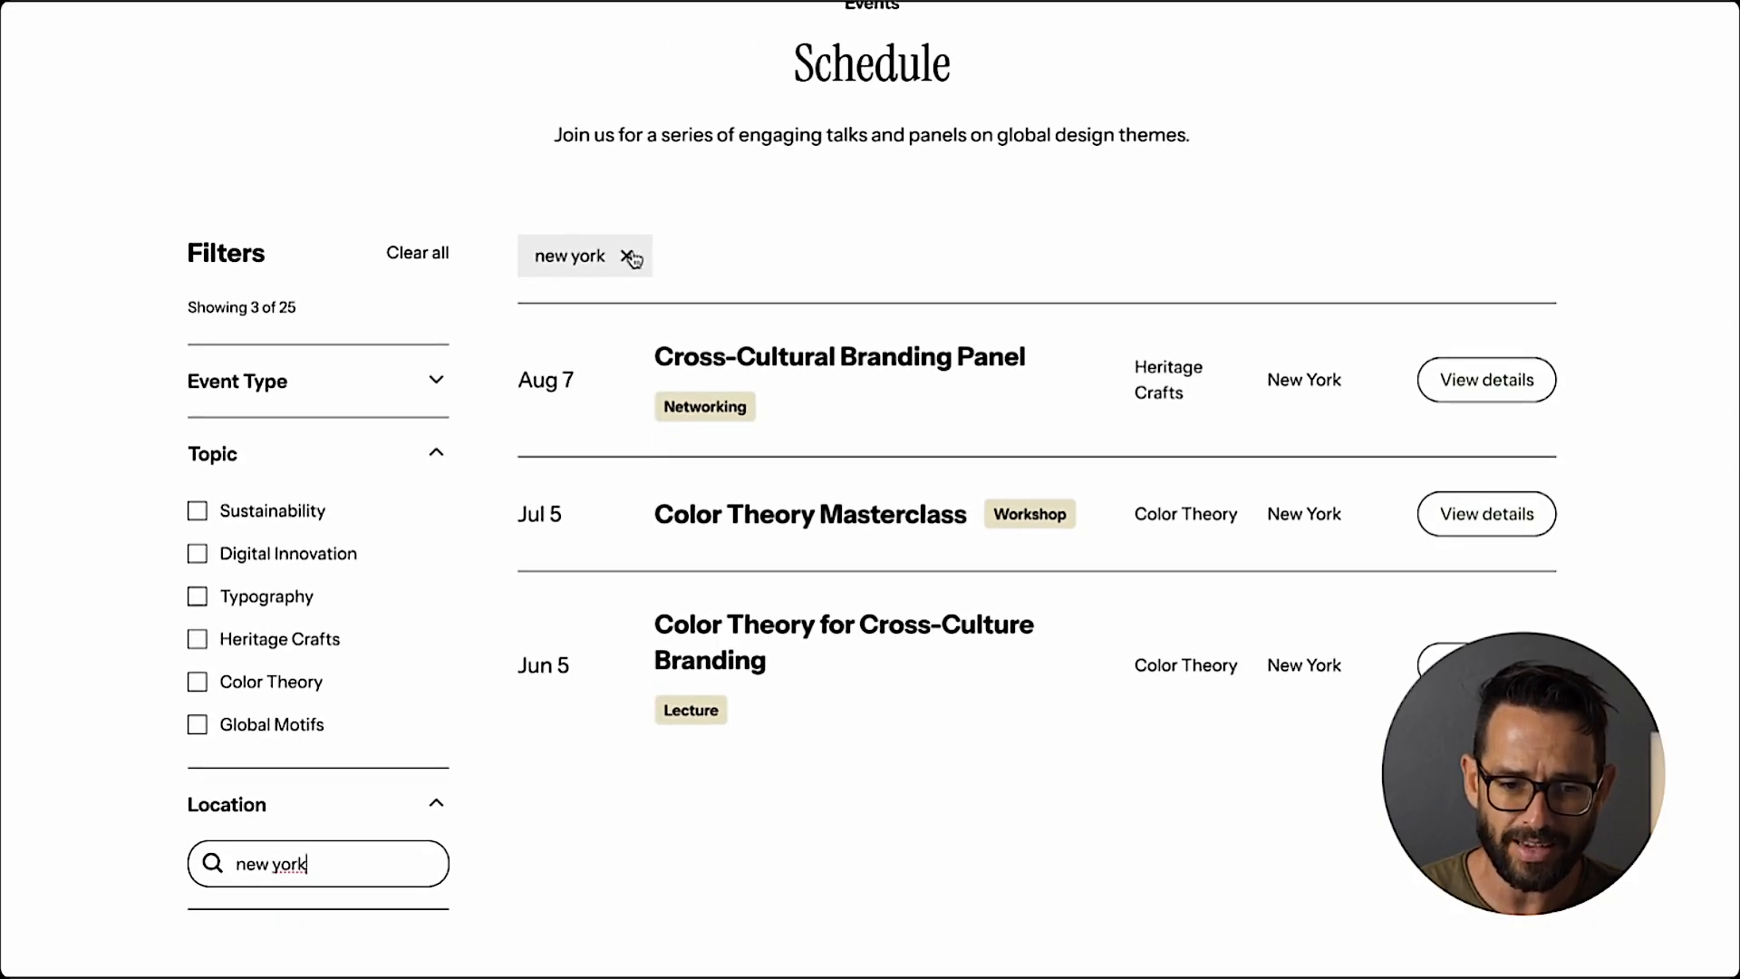
left_click(628, 258)
Combine the Digital Innovation topic with the Networking event type, remove the Networking tag, and clear all filters.
left_click(197, 555)
left_click(194, 385)
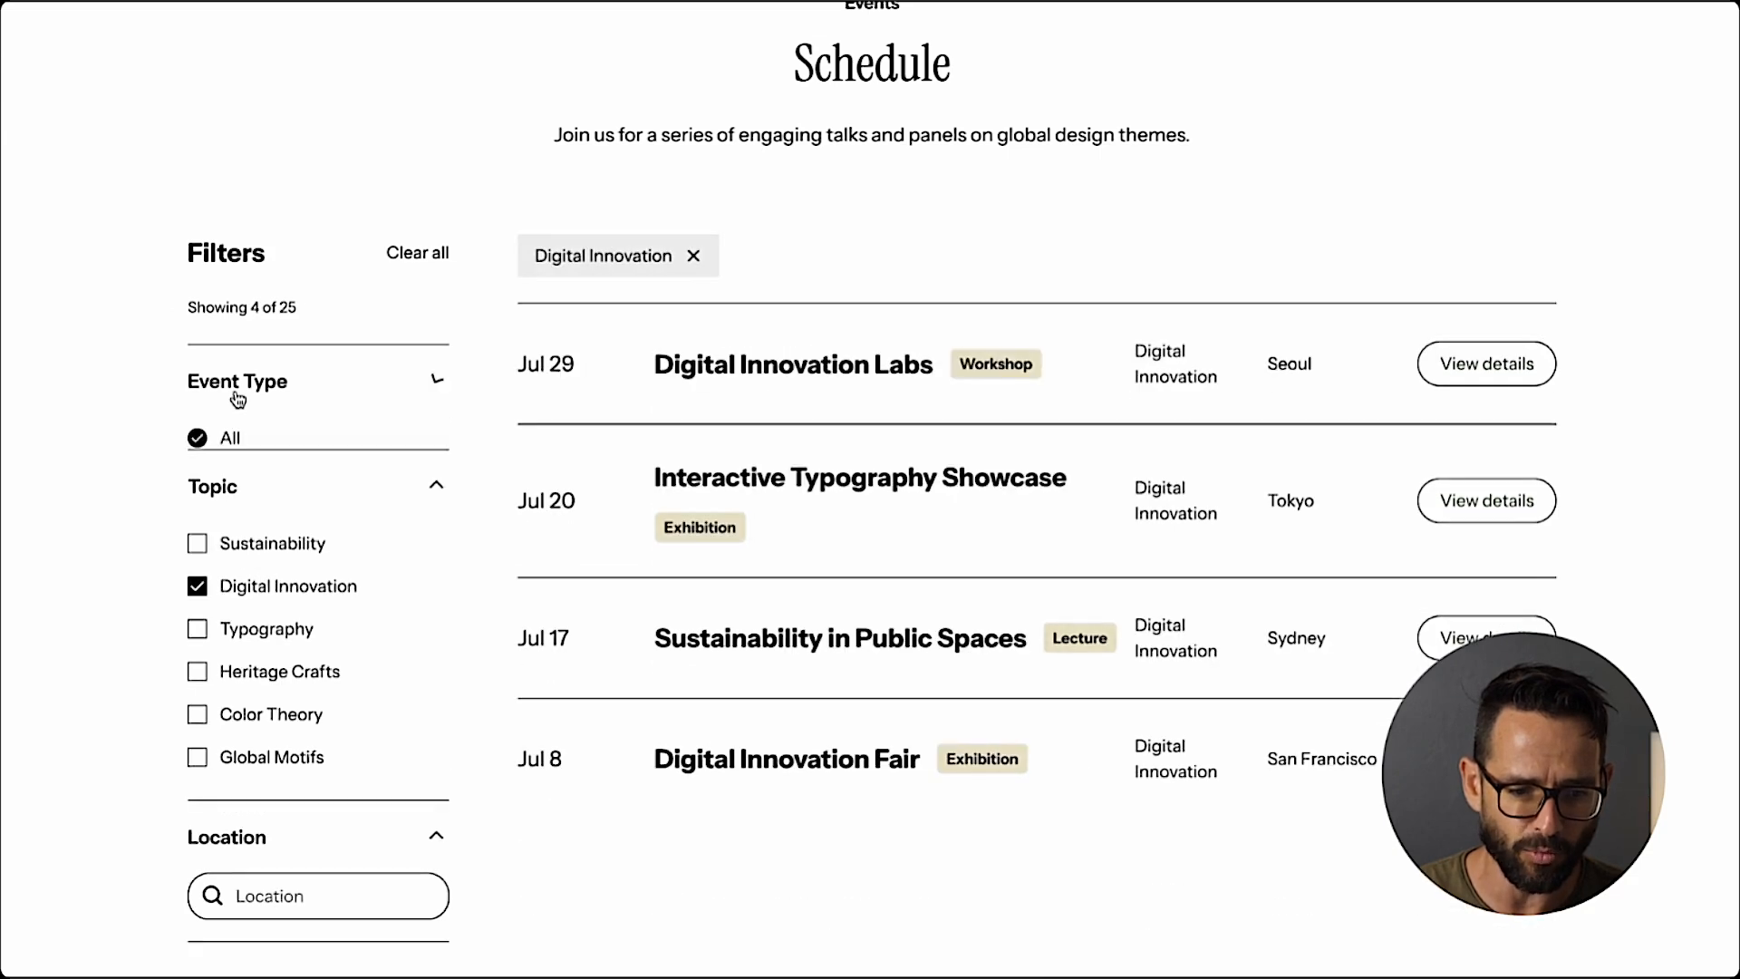
left_click(197, 524)
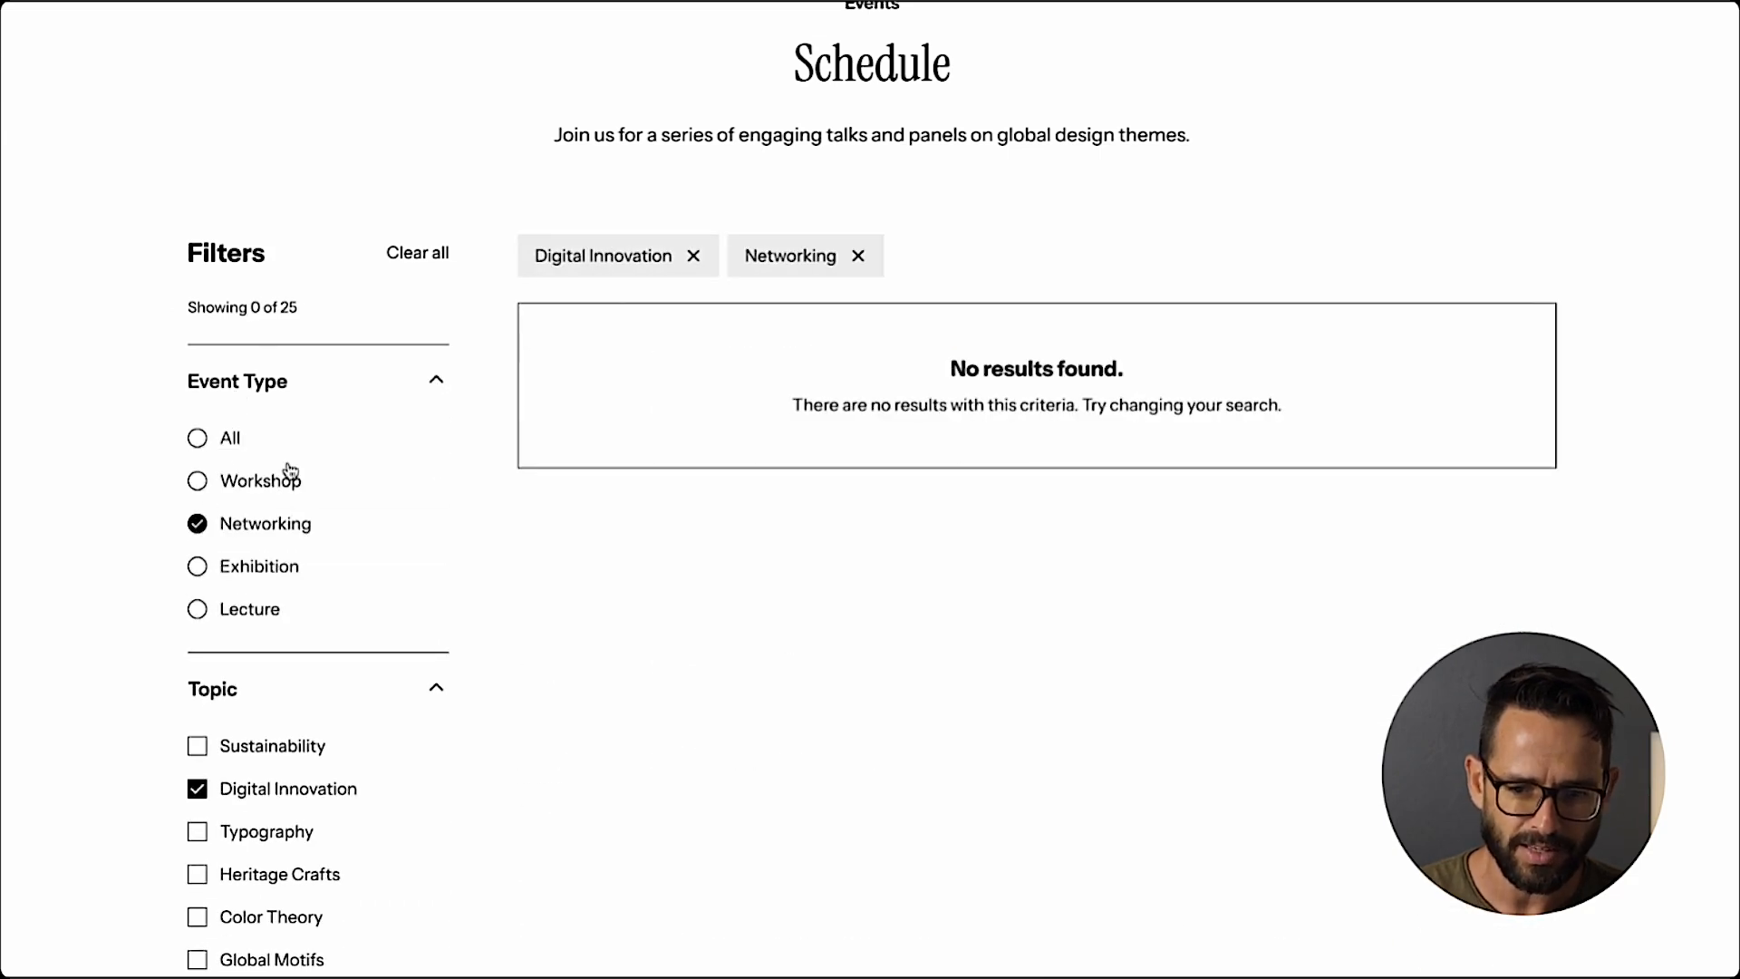
left_click(859, 257)
left_click(413, 256)
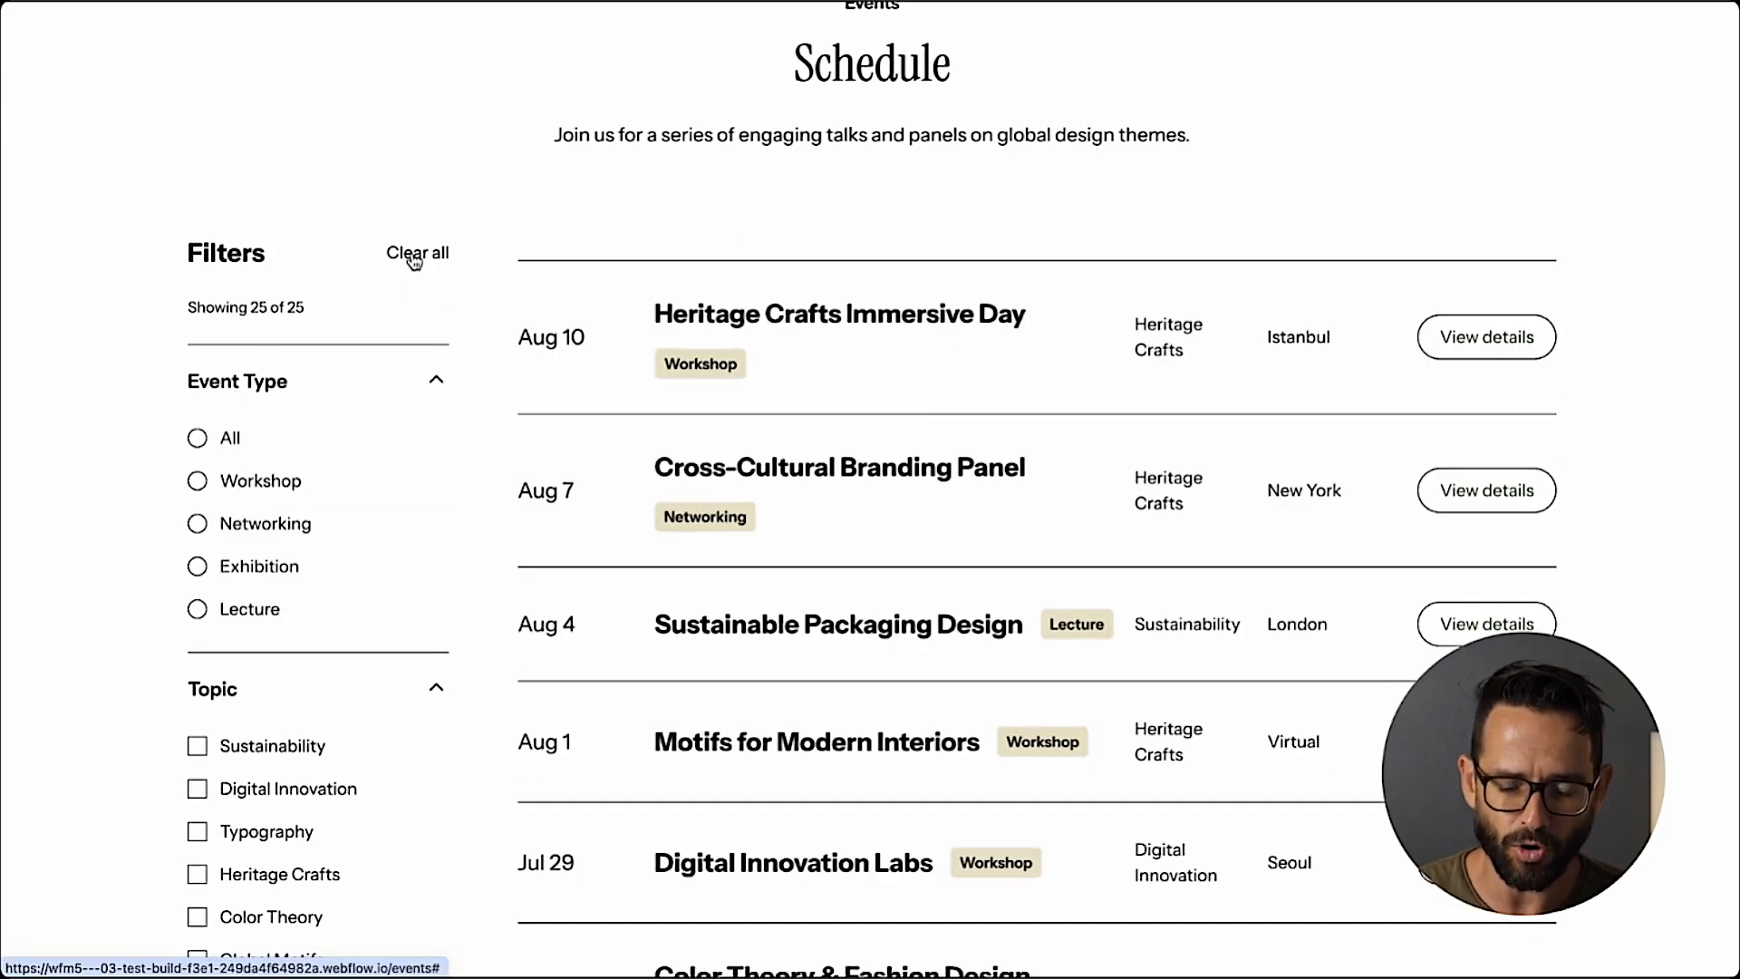
scroll(919, 403, "down", 7)
scroll(918, 404, "down", 7)
scroll(918, 403, "up", 15)
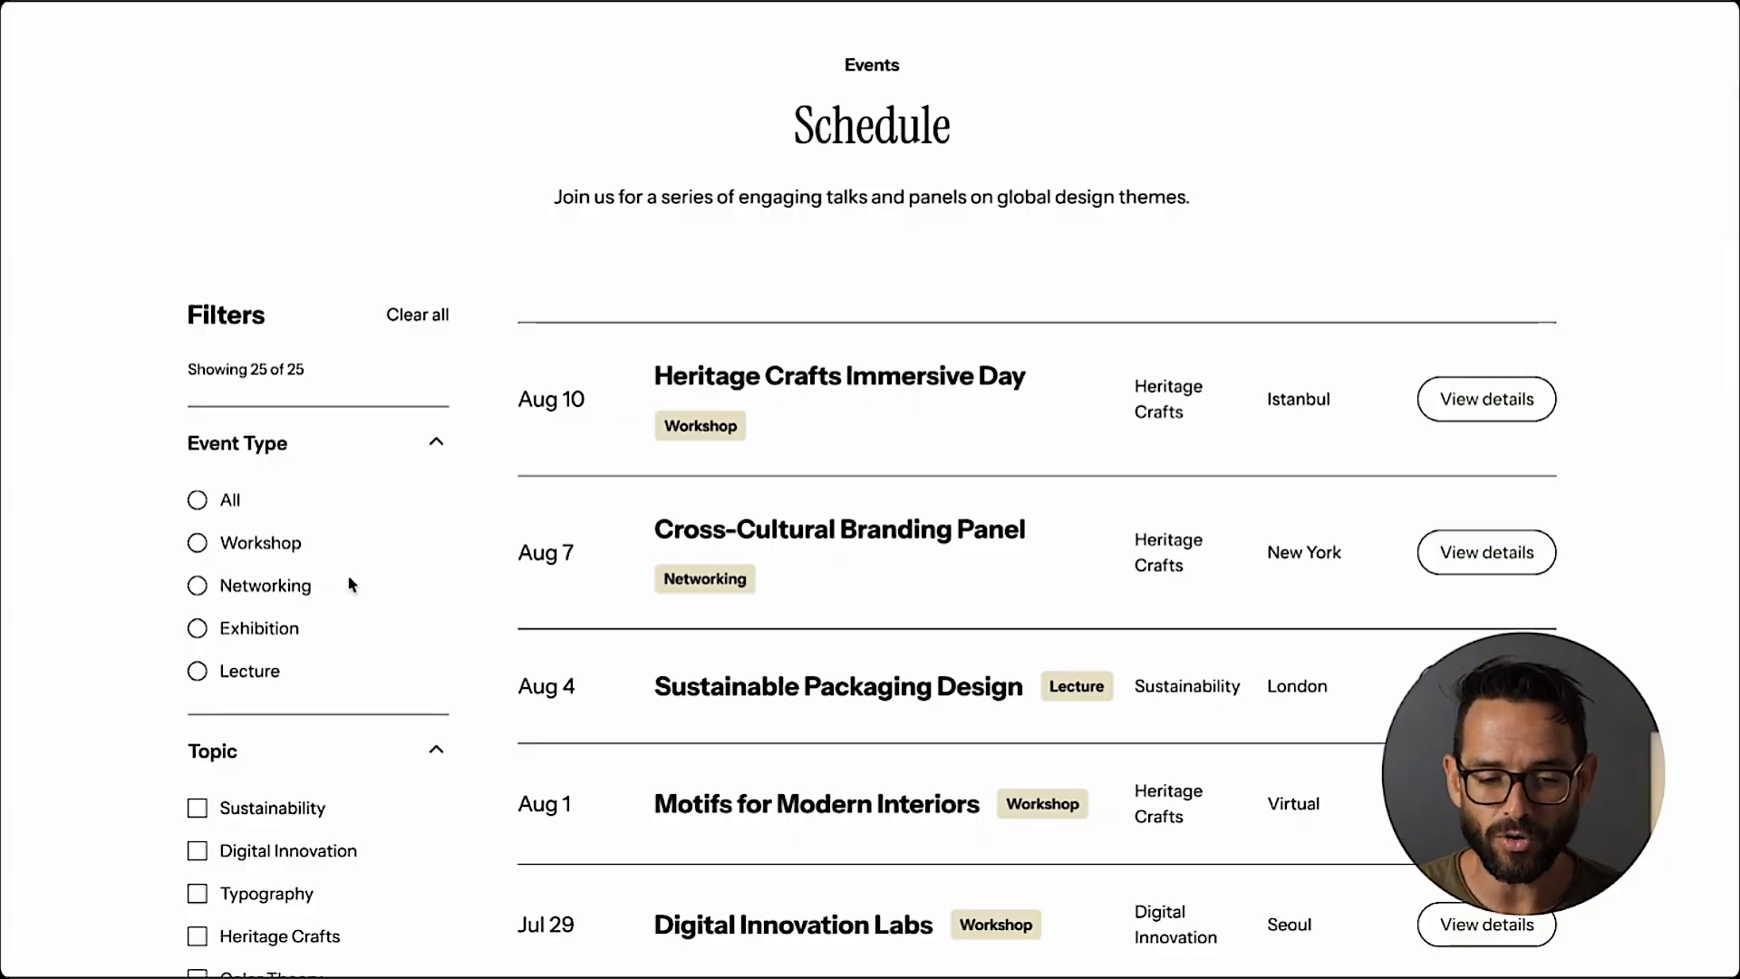
scroll(378, 577, "down", 2)
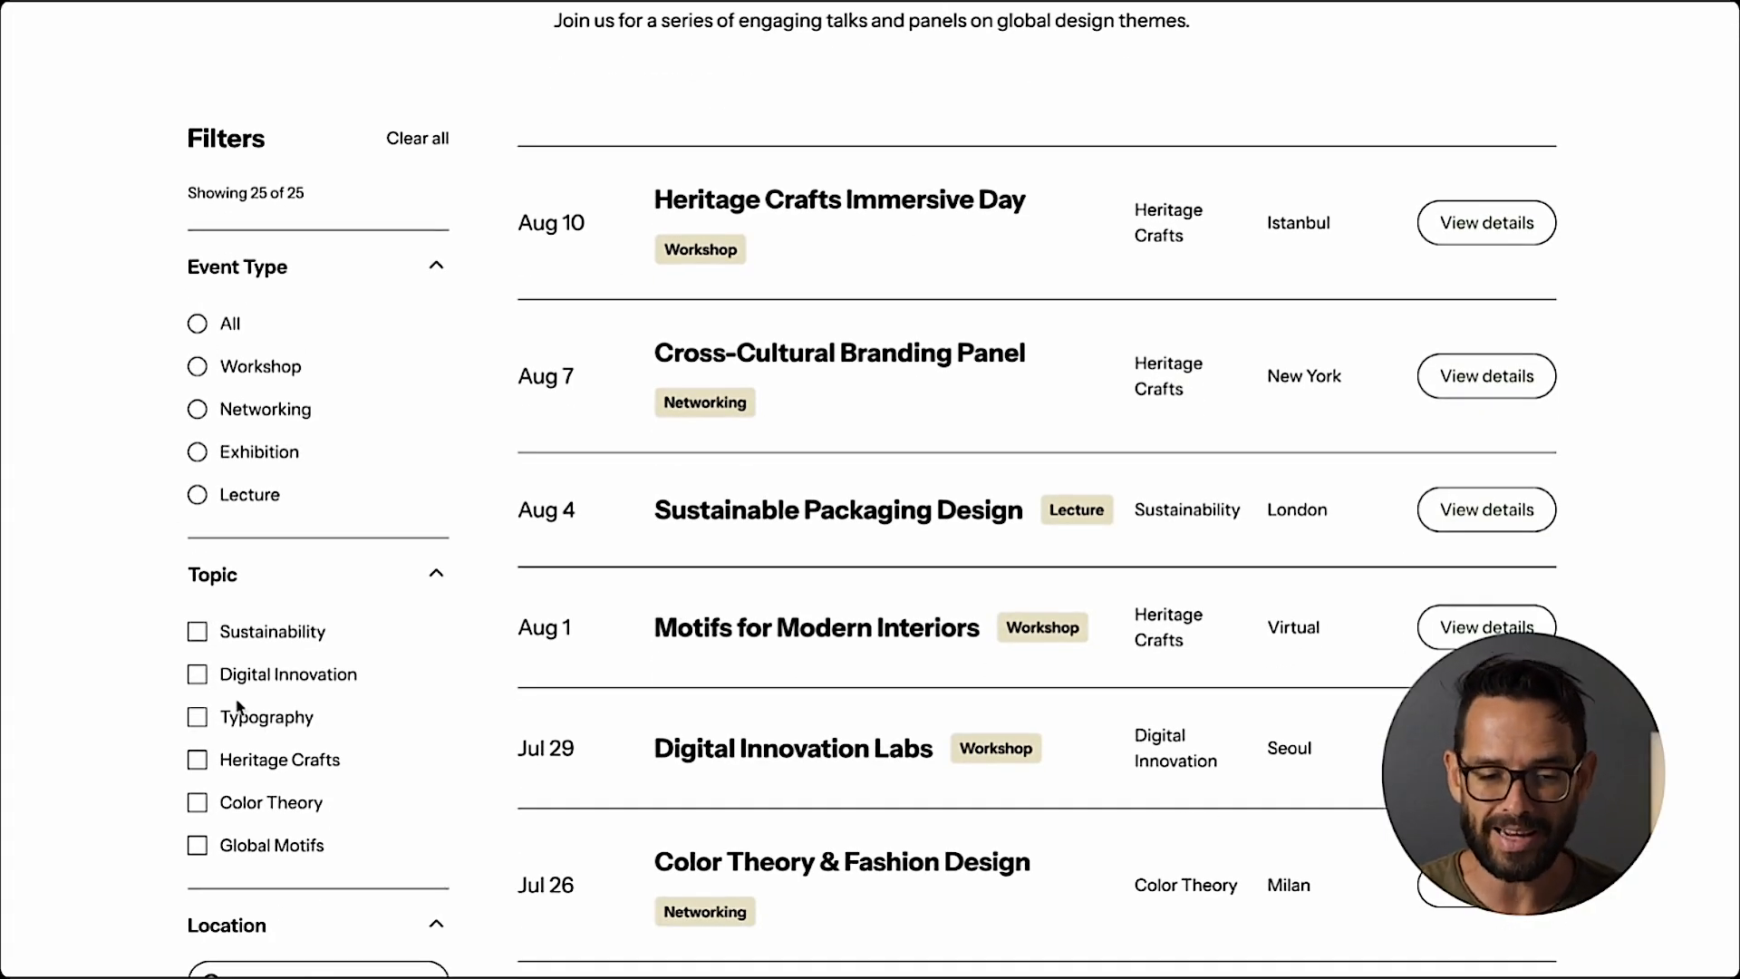